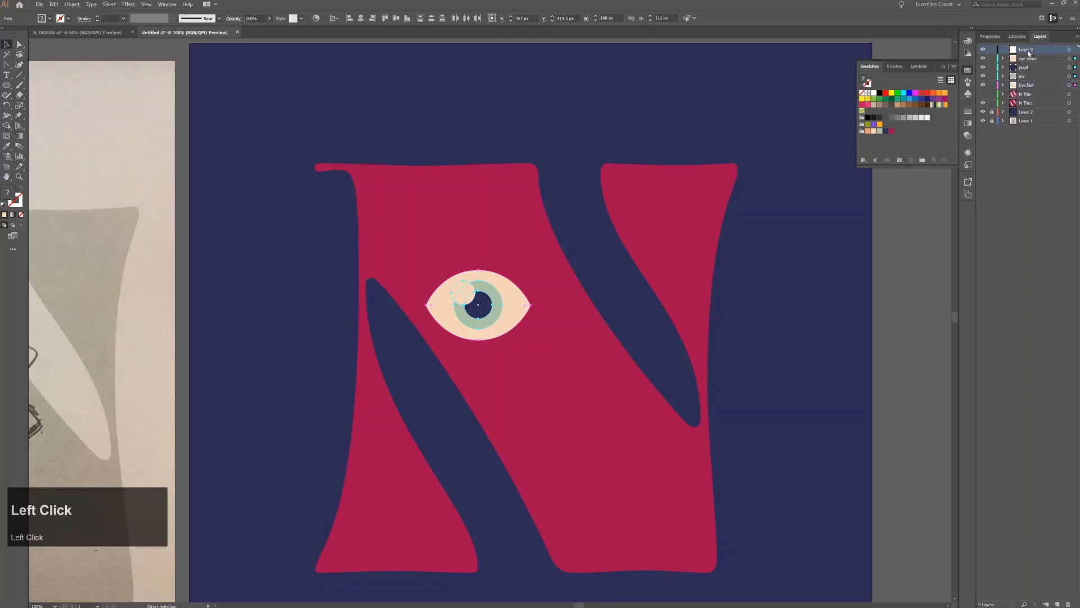
Place the second eye diagonally below the first one on the red letter N
{"action": "left_click_drag", "start_coordinate": [478, 270], "coordinate": [561, 325]}
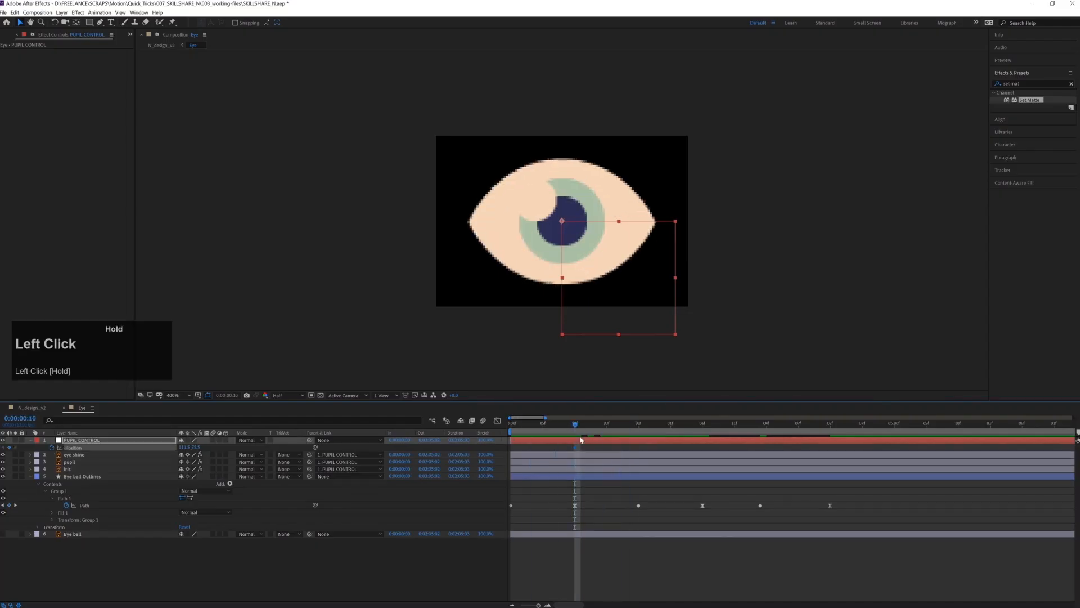
{"action": "left_click_drag", "start_coordinate": [575, 447], "coordinate": [555, 448]}
{"action": "left_click_drag", "start_coordinate": [575, 424], "coordinate": [614, 427]}
{"action": "left_click_drag", "start_coordinate": [629, 301], "coordinate": [668, 291]}
{"action": "left_click_drag", "start_coordinate": [614, 427], "coordinate": [703, 427]}
{"action": "left_click_drag", "start_coordinate": [667, 290], "coordinate": [650, 338]}
{"action": "left_click_drag", "start_coordinate": [702, 425], "coordinate": [832, 428]}
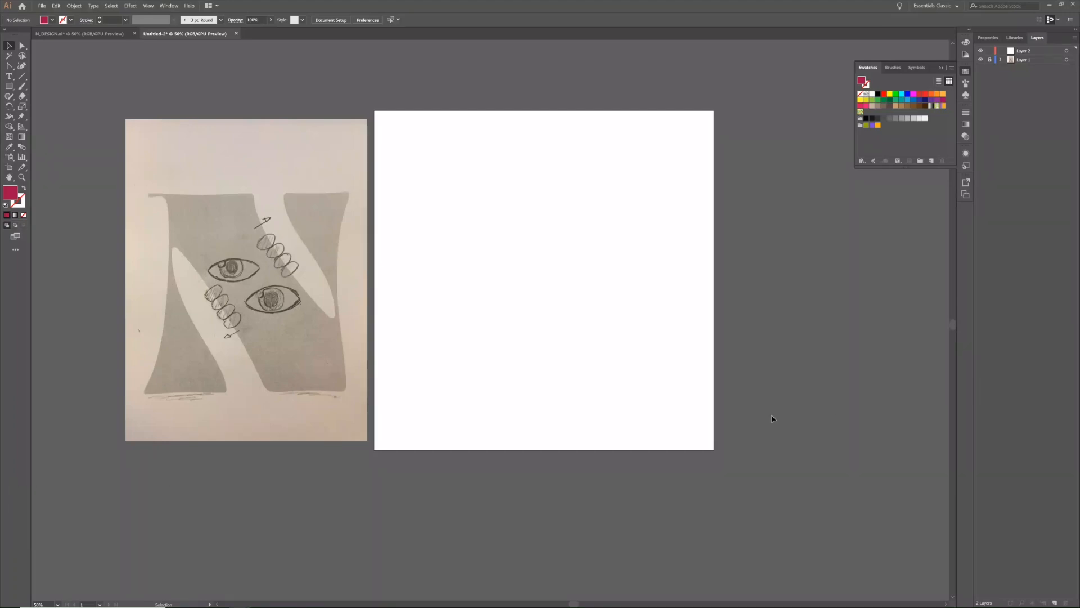
{"action": "left_click_drag", "start_coordinate": [407, 289], "coordinate": [453, 279]}
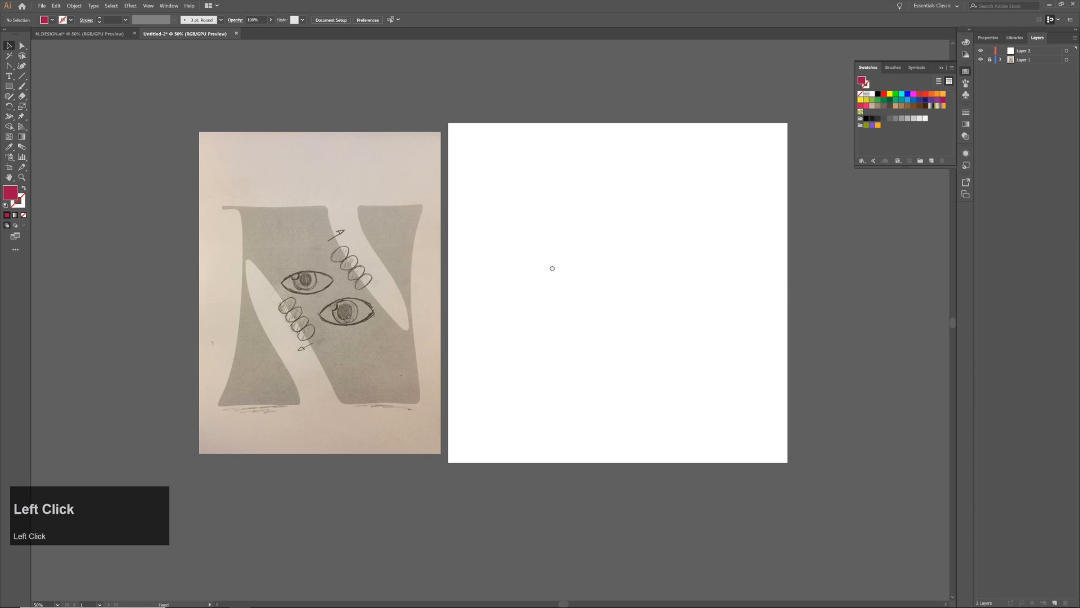
{"action": "left_click_drag", "start_coordinate": [568, 280], "coordinate": [521, 266]}
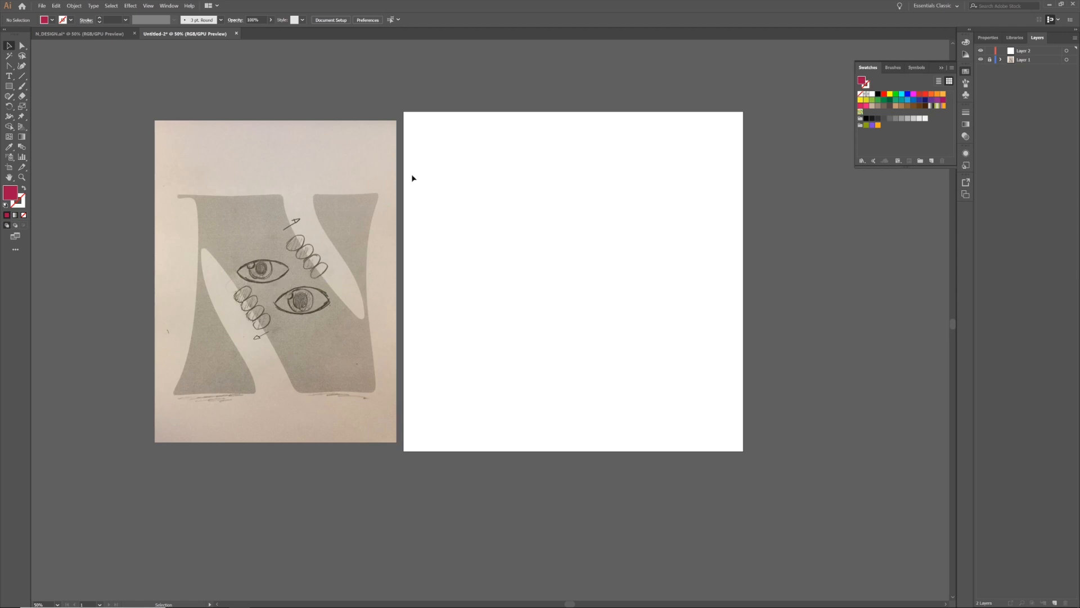
Switch to the Brave browser and look over the palettes and patterns on the COLOURlovers home page
{"action": "key", "text": "alt+Tab"}
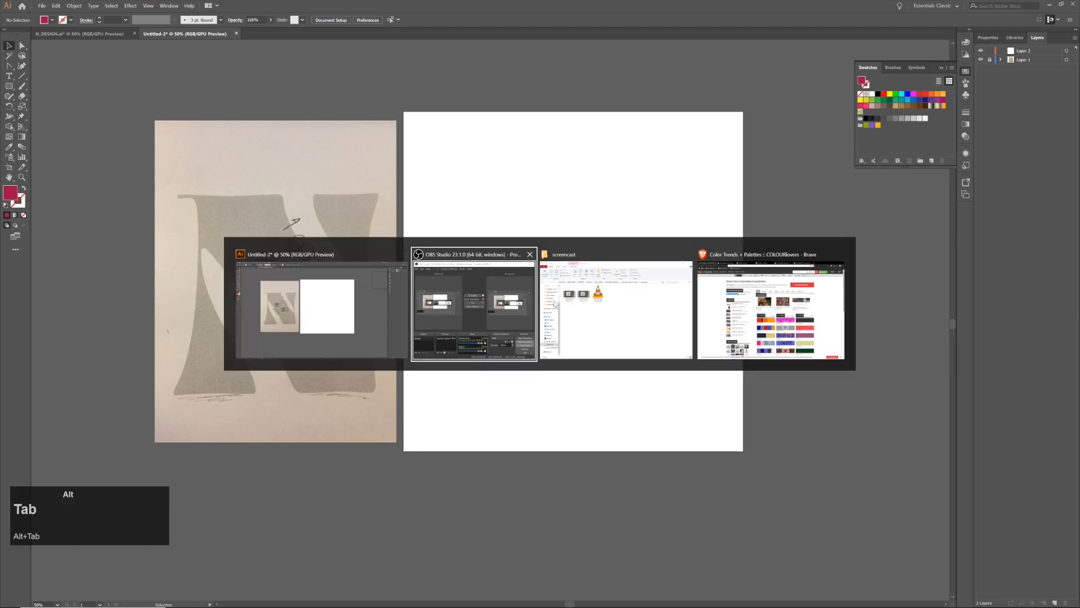
{"action": "left_click", "coordinate": [704, 307], "text": "alt"}
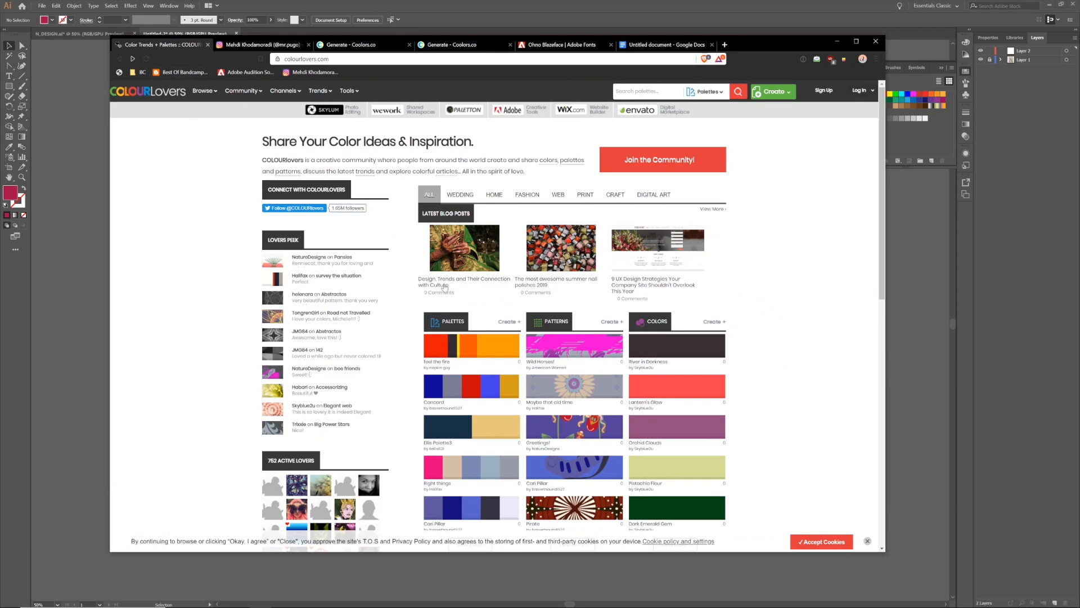
{"action": "left_click", "coordinate": [702, 302]}
{"action": "scroll", "coordinate": [692, 307], "scroll_direction": "down", "scroll_amount": 2}
{"action": "scroll", "coordinate": [692, 306], "scroll_direction": "up", "scroll_amount": 2}
Browse the colour palette posts on the designer's Instagram profile
{"action": "left_click", "coordinate": [239, 45]}
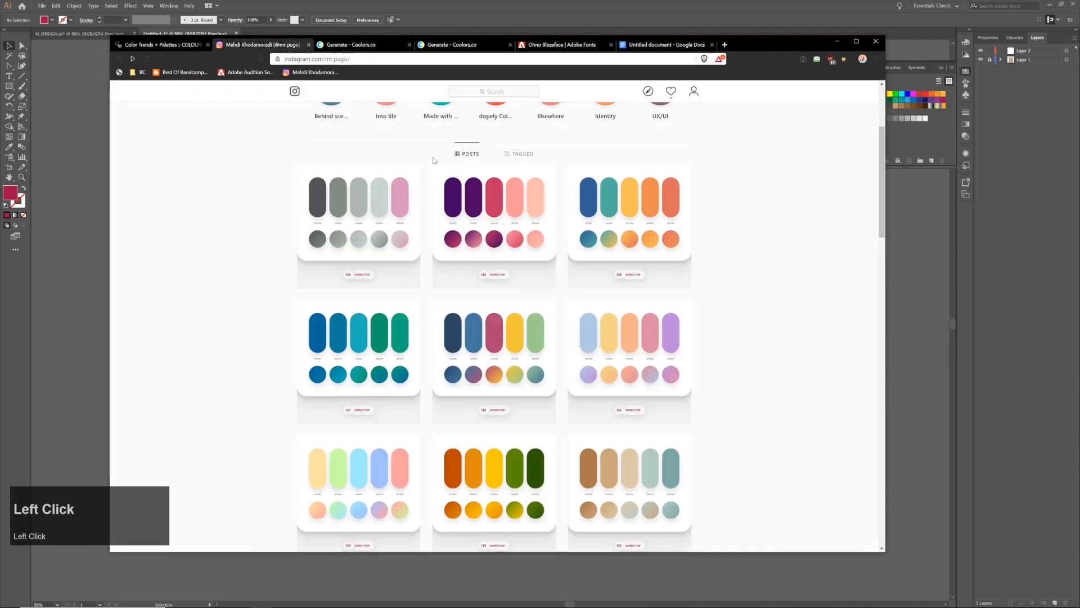
{"action": "scroll", "coordinate": [470, 209], "scroll_direction": "up", "scroll_amount": 5}
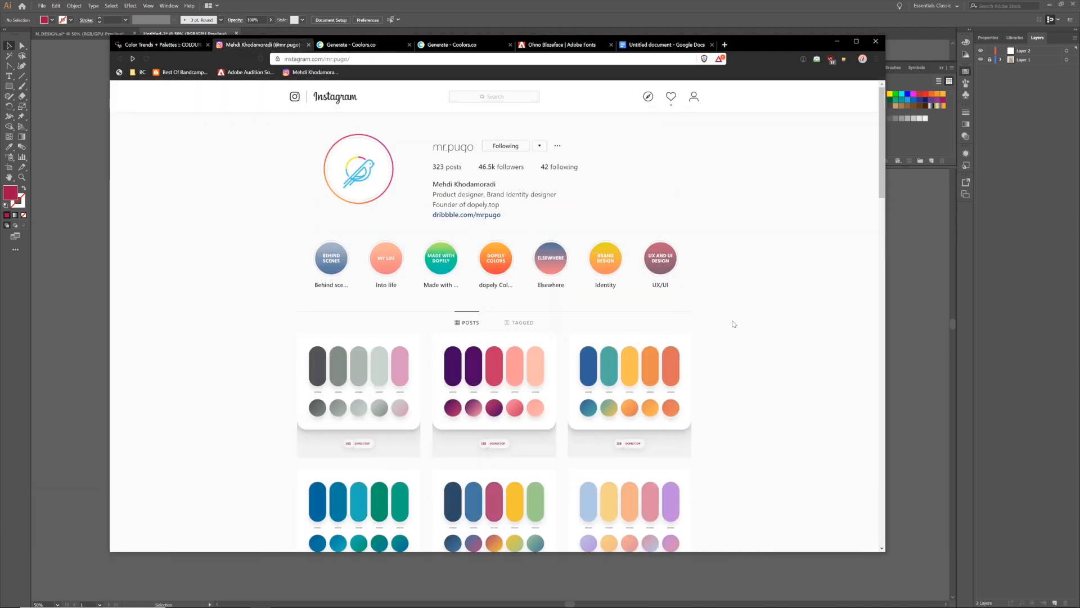
{"action": "scroll", "coordinate": [731, 321], "scroll_direction": "down", "scroll_amount": 3}
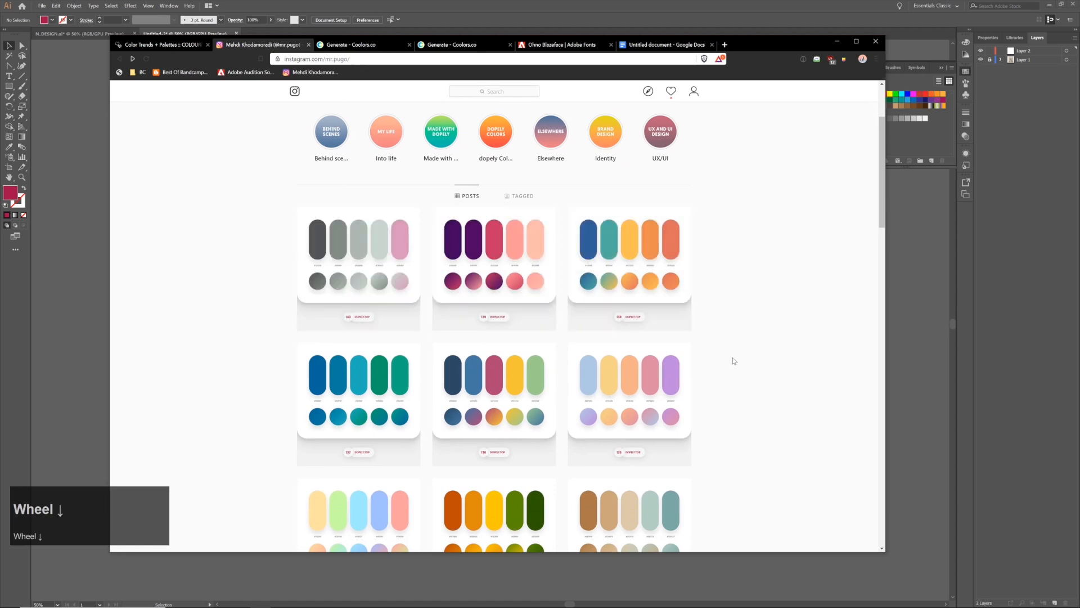
{"action": "scroll", "coordinate": [754, 338], "scroll_direction": "down", "scroll_amount": 2}
Generate several random five-colour schemes in Coolors and view the other open Coolors palette starting with #A40E4C
{"action": "left_click", "coordinate": [344, 44]}
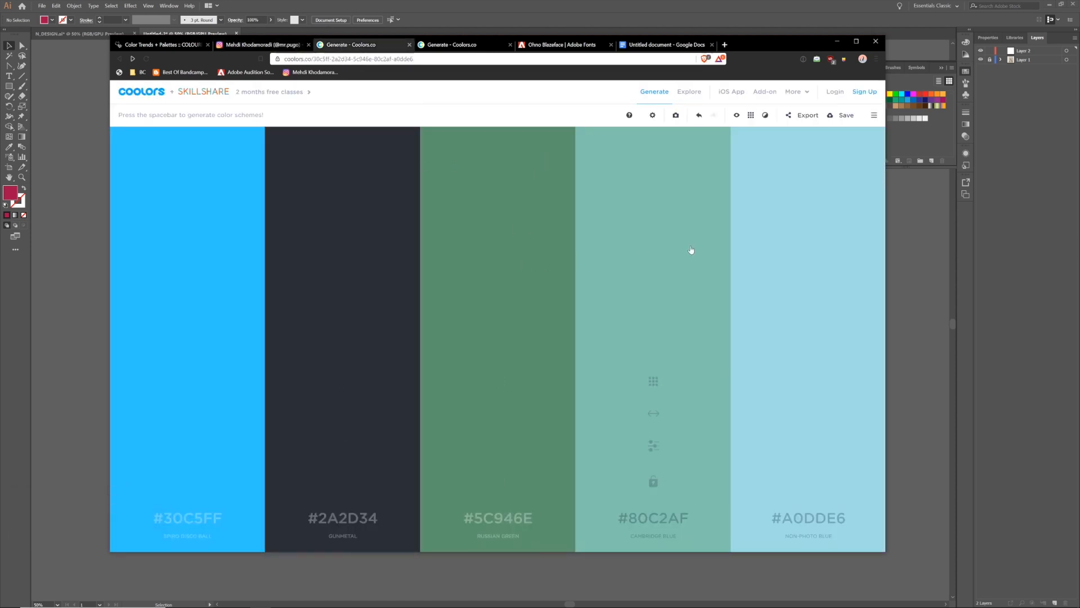
{"action": "key", "text": "space"}
{"action": "key", "text": "space"}
{"action": "key", "text": "space"}
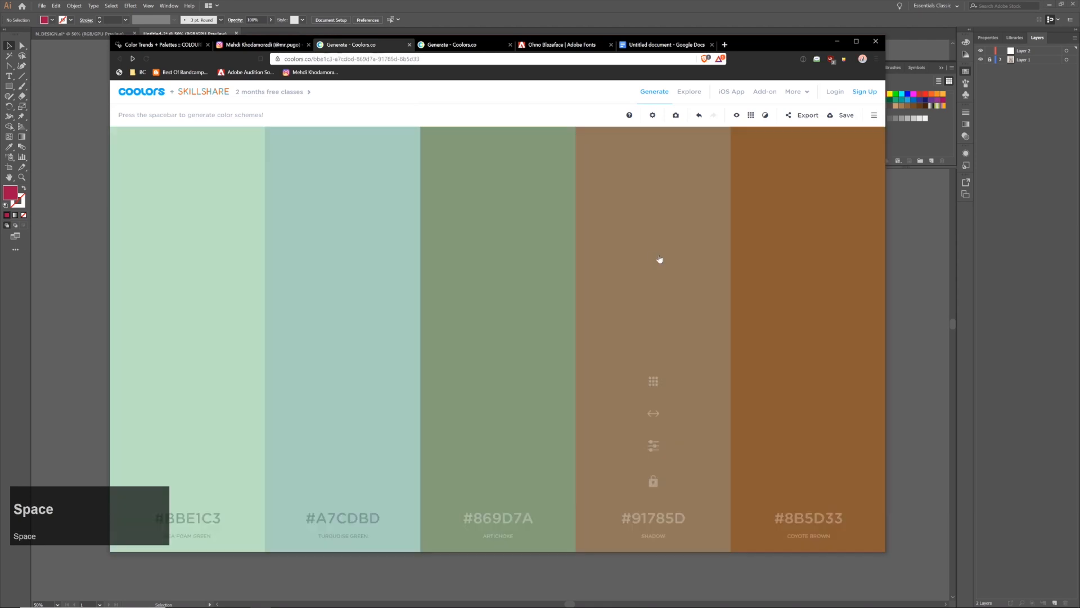
{"action": "key", "text": "space"}
{"action": "key", "text": "space"}
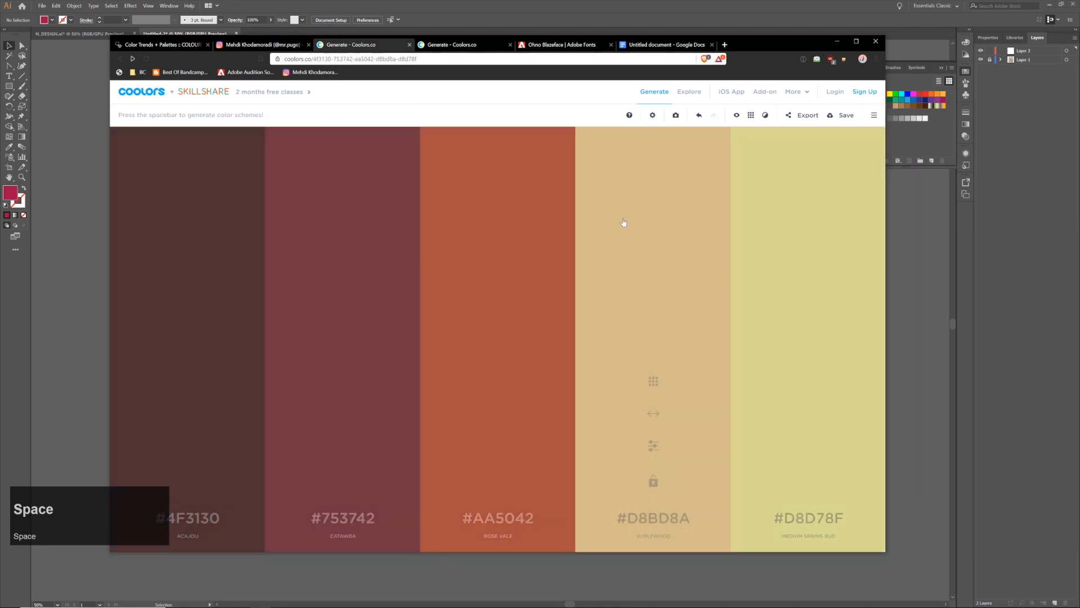
{"action": "key", "text": "space"}
{"action": "left_click", "coordinate": [453, 45]}
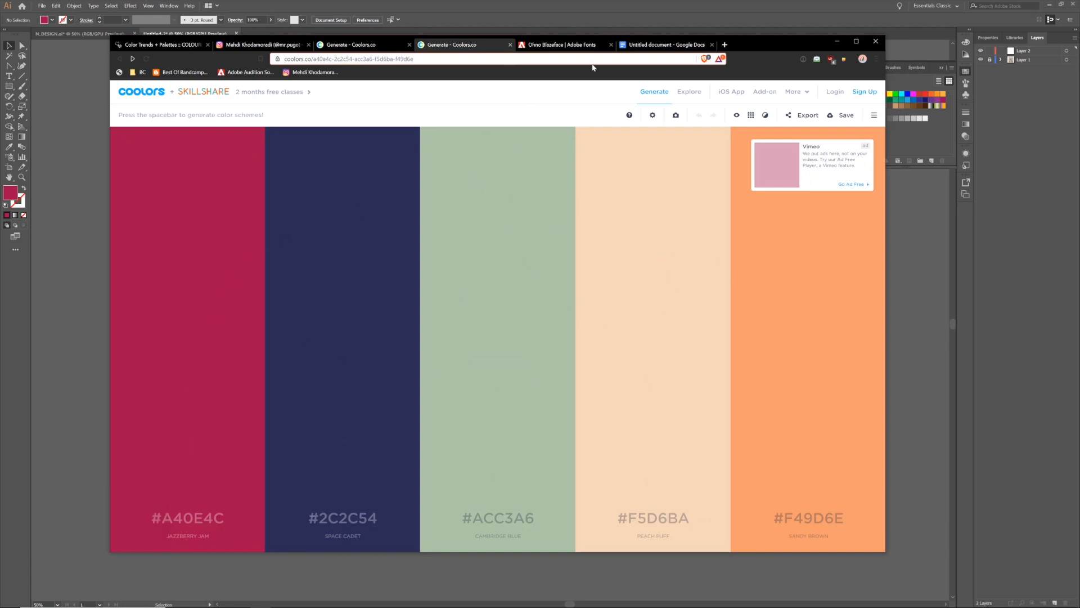
Examine the point sizes and italic styles of the Ohno Blazeface family on Adobe Fonts
{"action": "left_click", "coordinate": [587, 50]}
{"action": "scroll", "coordinate": [628, 248], "scroll_direction": "down", "scroll_amount": 2}
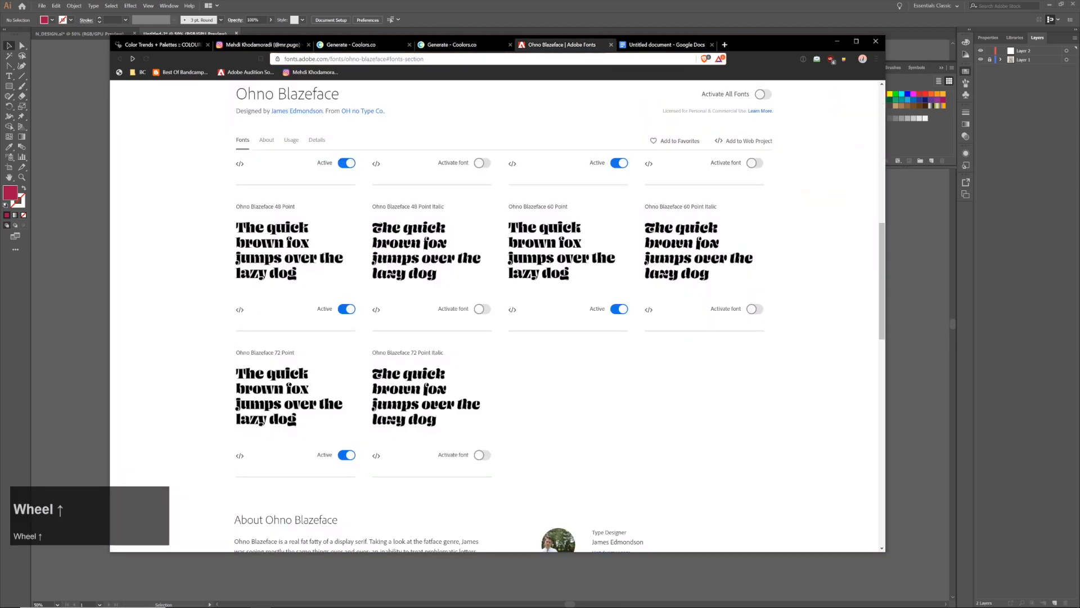
{"action": "scroll", "coordinate": [628, 248], "scroll_direction": "up", "scroll_amount": 5}
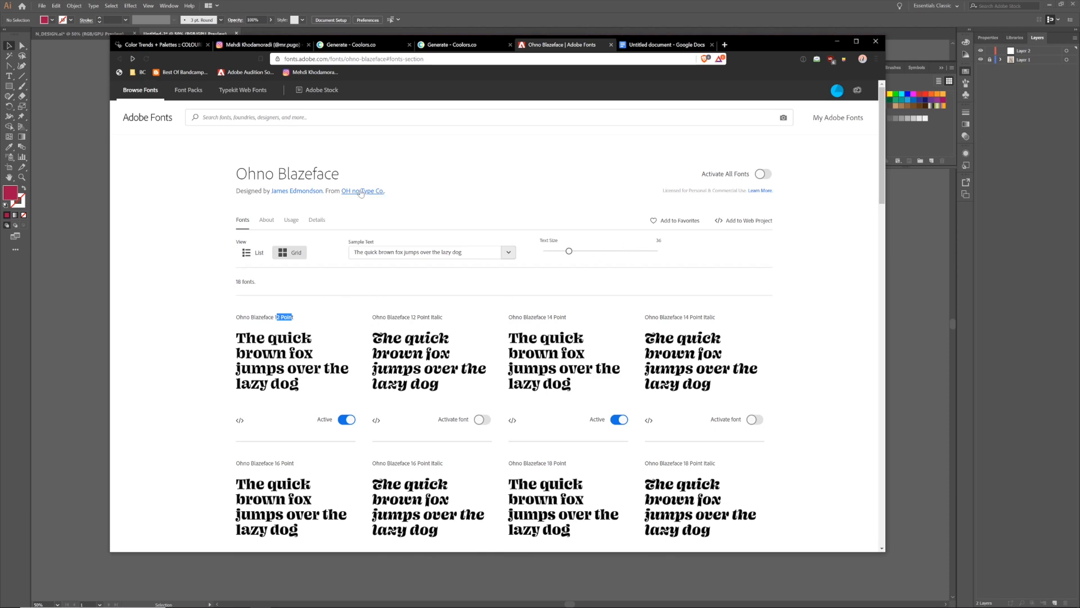
{"action": "scroll", "coordinate": [235, 317], "scroll_direction": "down", "scroll_amount": 3}
{"action": "scroll", "coordinate": [386, 344], "scroll_direction": "down", "scroll_amount": 7}
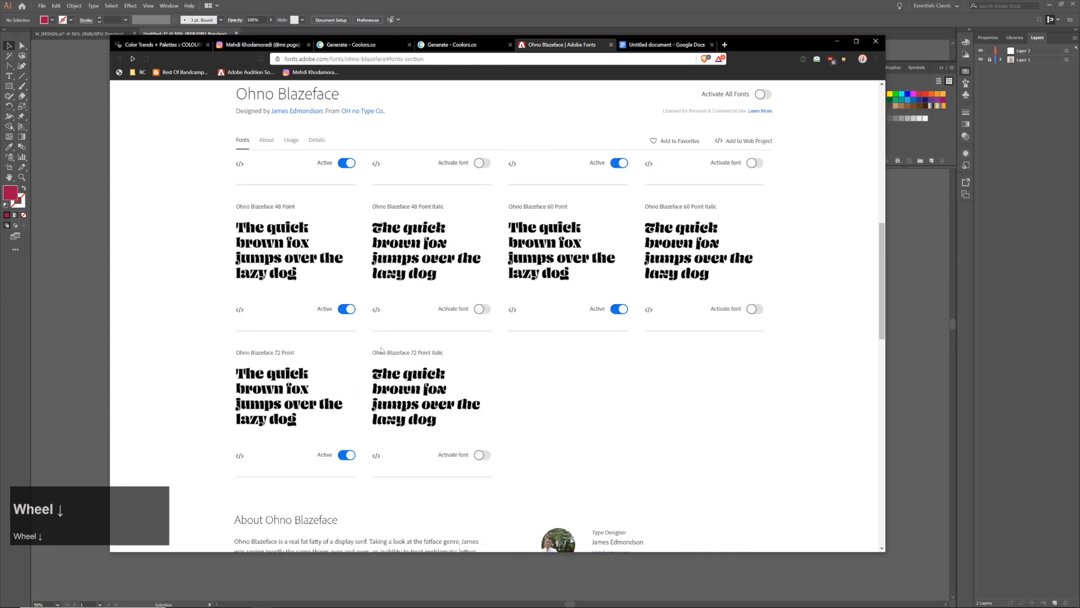
{"action": "scroll", "coordinate": [259, 361], "scroll_direction": "up", "scroll_amount": 9}
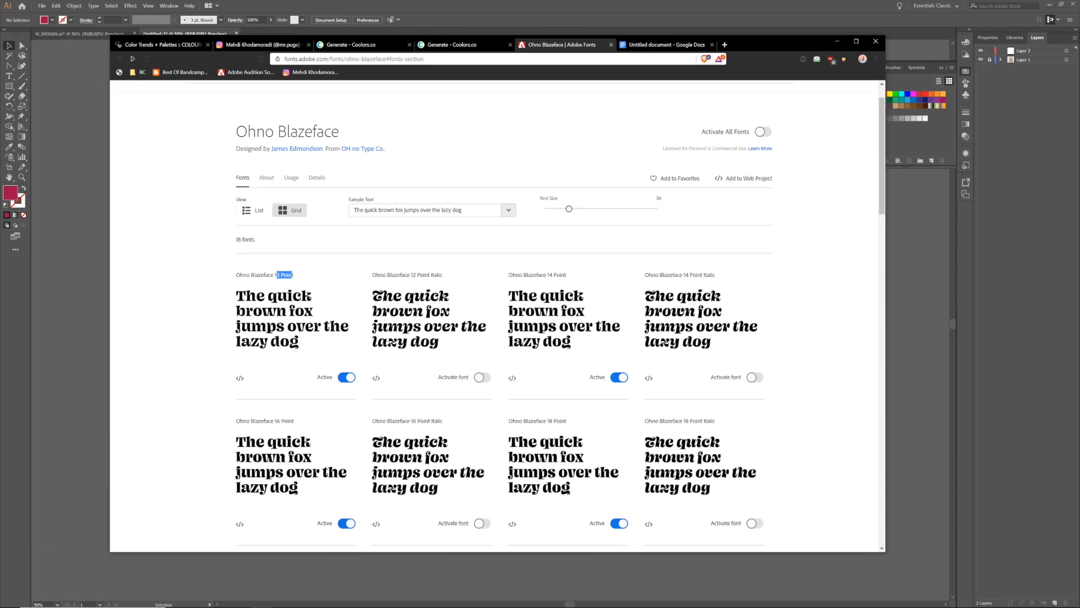
{"action": "left_click", "coordinate": [293, 276]}
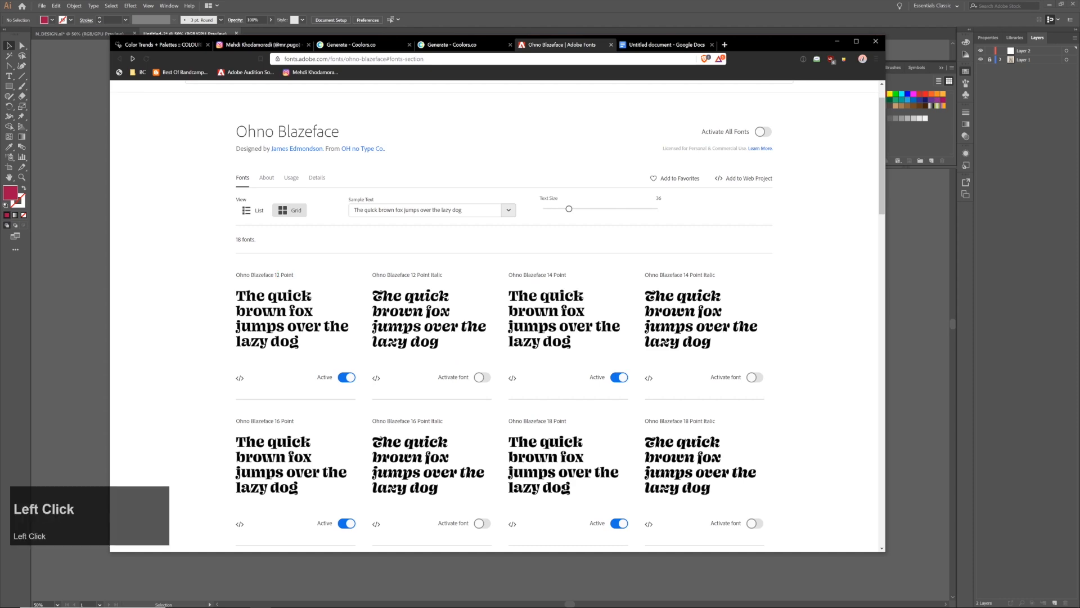
{"action": "scroll", "coordinate": [298, 298], "scroll_direction": "down", "scroll_amount": 8}
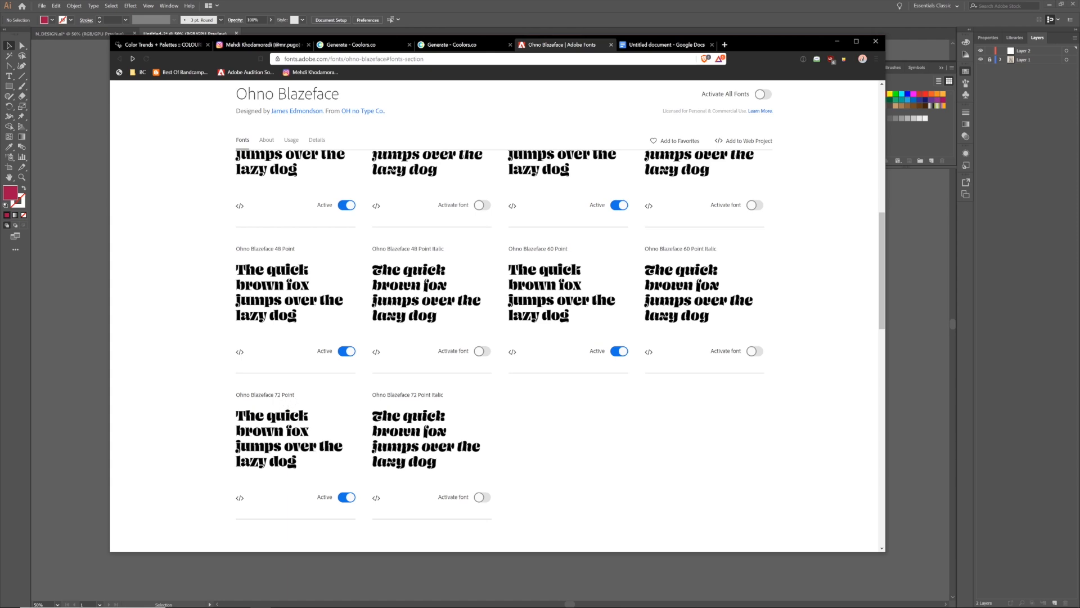
{"action": "scroll", "coordinate": [341, 230], "scroll_direction": "up", "scroll_amount": 5}
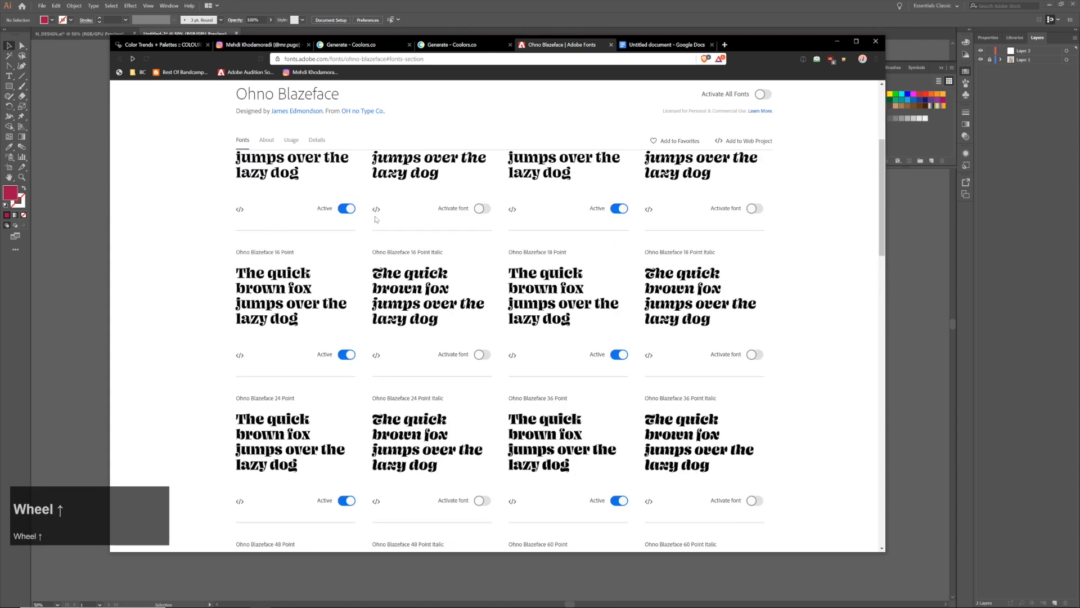
{"action": "scroll", "coordinate": [479, 263], "scroll_direction": "up", "scroll_amount": 4}
Capture a strip across all five colours of the #A40E4C Coolors palette and copy it to the clipboard
{"action": "left_click", "coordinate": [452, 44]}
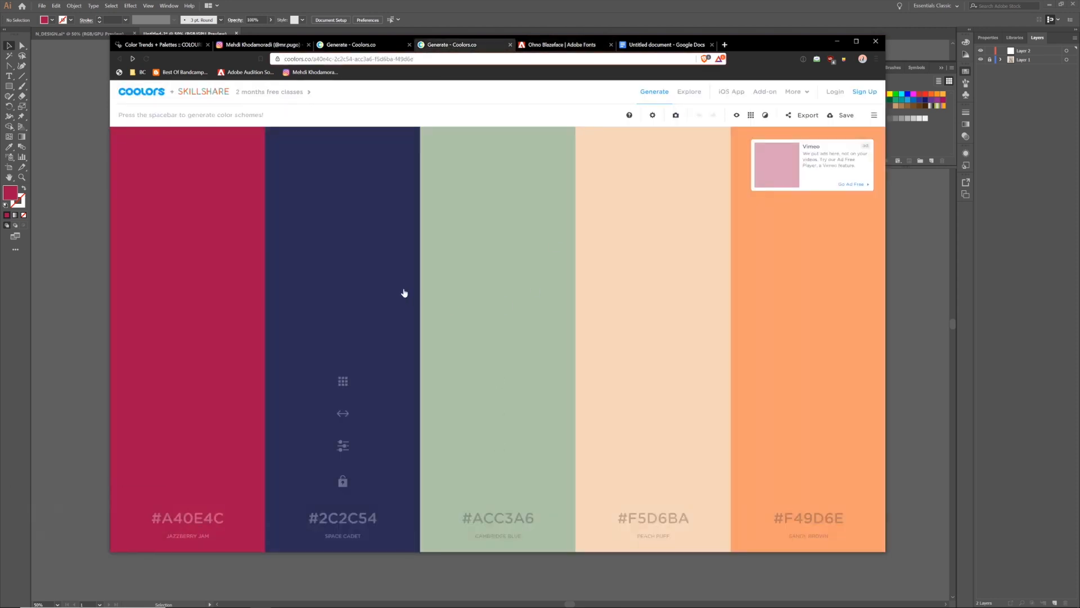
{"action": "mouse_move", "coordinate": [201, 238]}
{"action": "left_mouse_down"}
{"action": "mouse_move", "coordinate": [553, 299]}
{"action": "mouse_move", "coordinate": [782, 315]}
{"action": "left_mouse_up"}
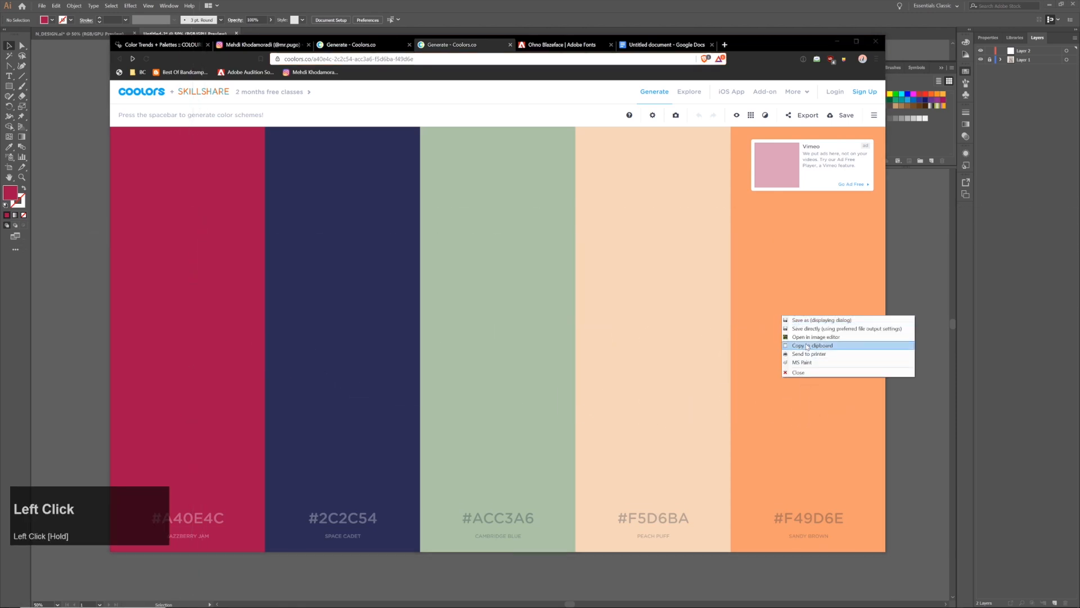
{"action": "left_click", "coordinate": [806, 344]}
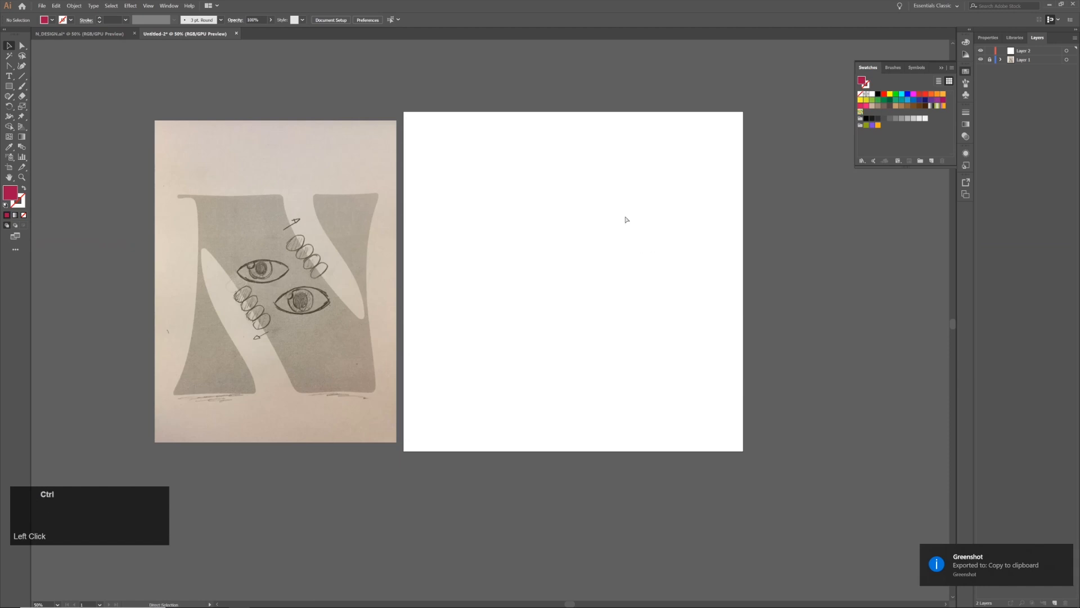
Paste the captured palette strip into the Illustrator document and place it just above the blank artboard
{"action": "key", "text": "ctrl+v"}
{"action": "key", "text": "space"}
{"action": "left_click_drag", "start_coordinate": [560, 228], "coordinate": [508, 296]}
{"action": "left_click_drag", "start_coordinate": [516, 385], "coordinate": [591, 142]}
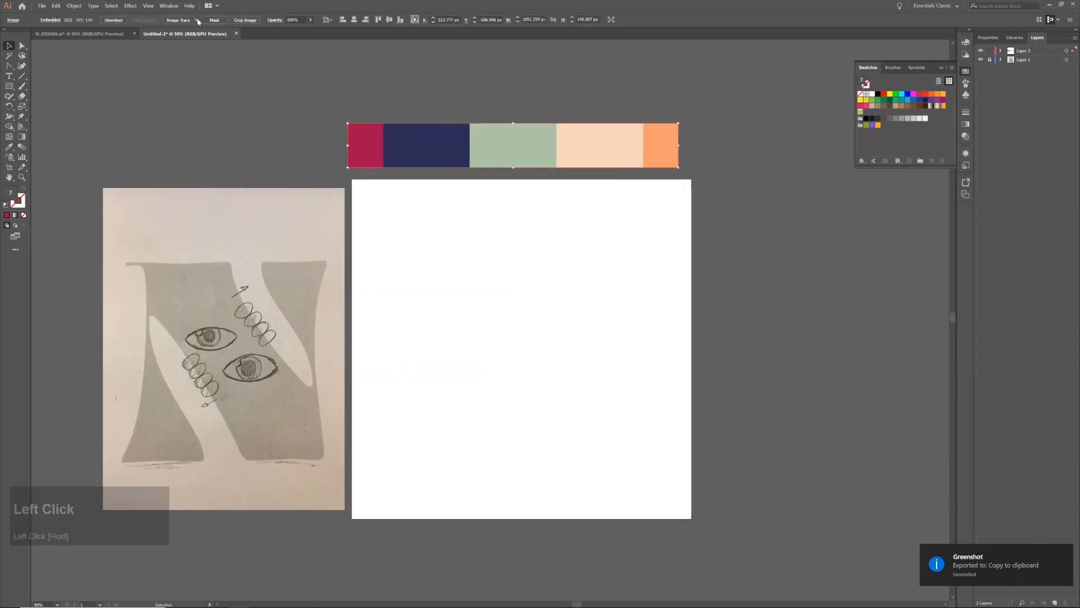
Image-trace the palette strip with the 6 Colors preset and expand the result into vector shapes
{"action": "left_click", "coordinate": [196, 20]}
{"action": "left_click", "coordinate": [223, 78]}
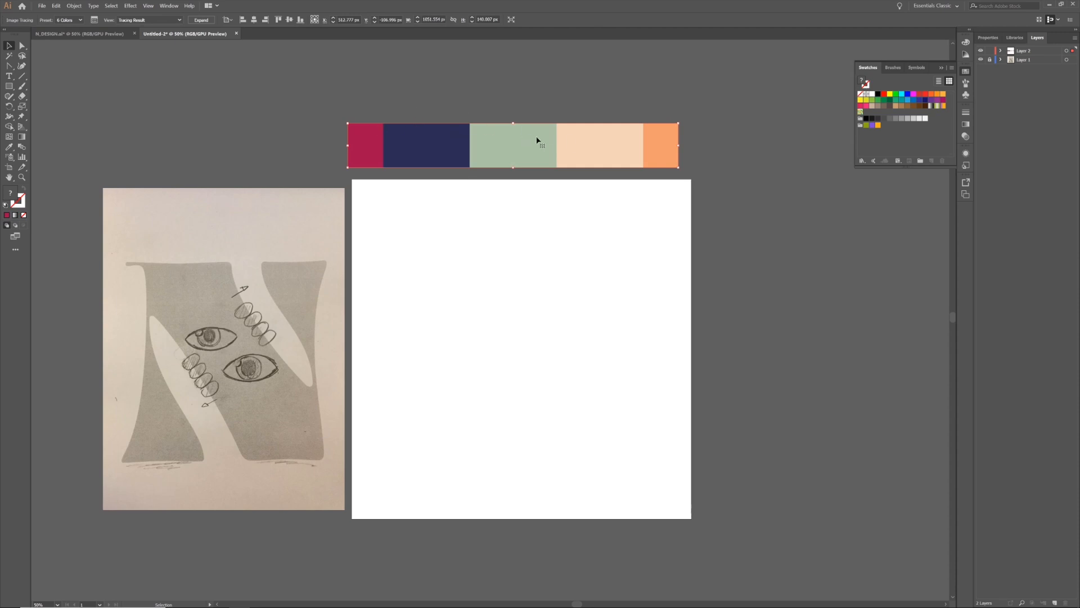
{"action": "left_click", "coordinate": [204, 21]}
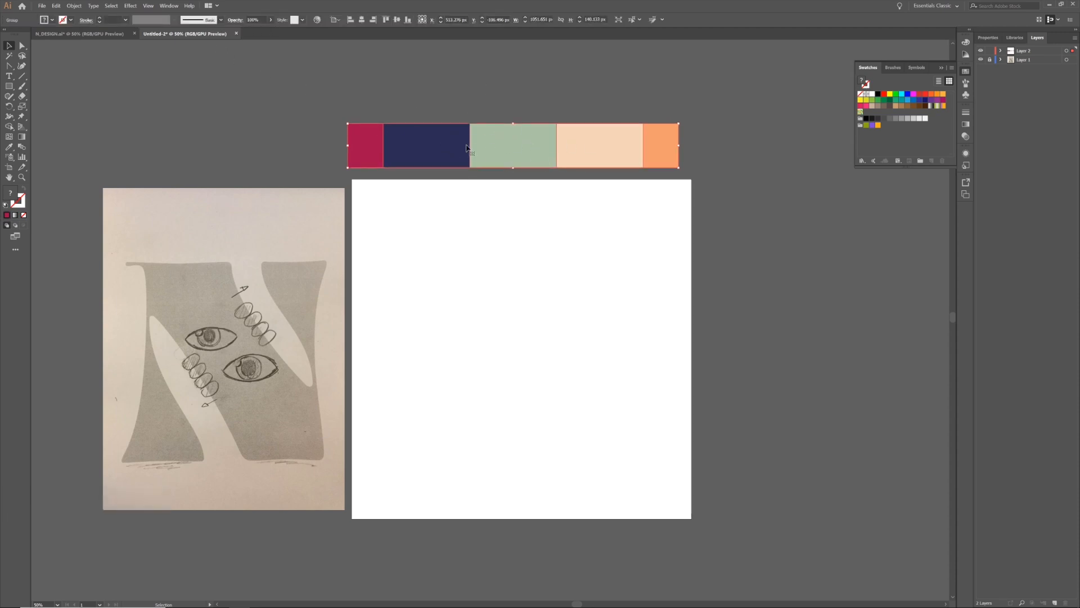
Create a new colour group in the swatches from the selected palette artwork, and delete the palette strip
{"action": "left_click", "coordinate": [952, 68]}
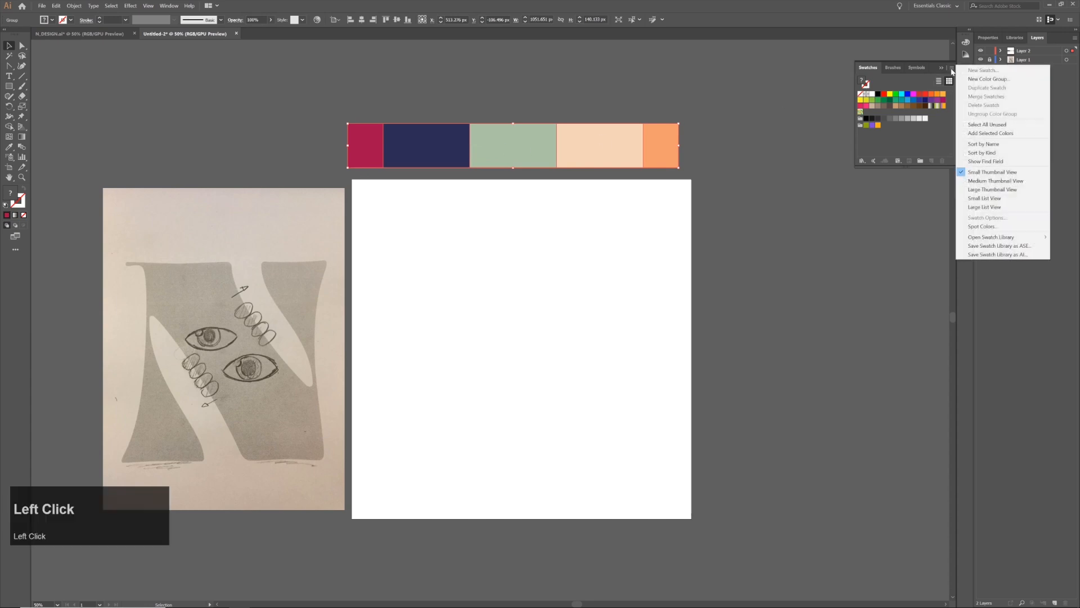
{"action": "left_click", "coordinate": [987, 81]}
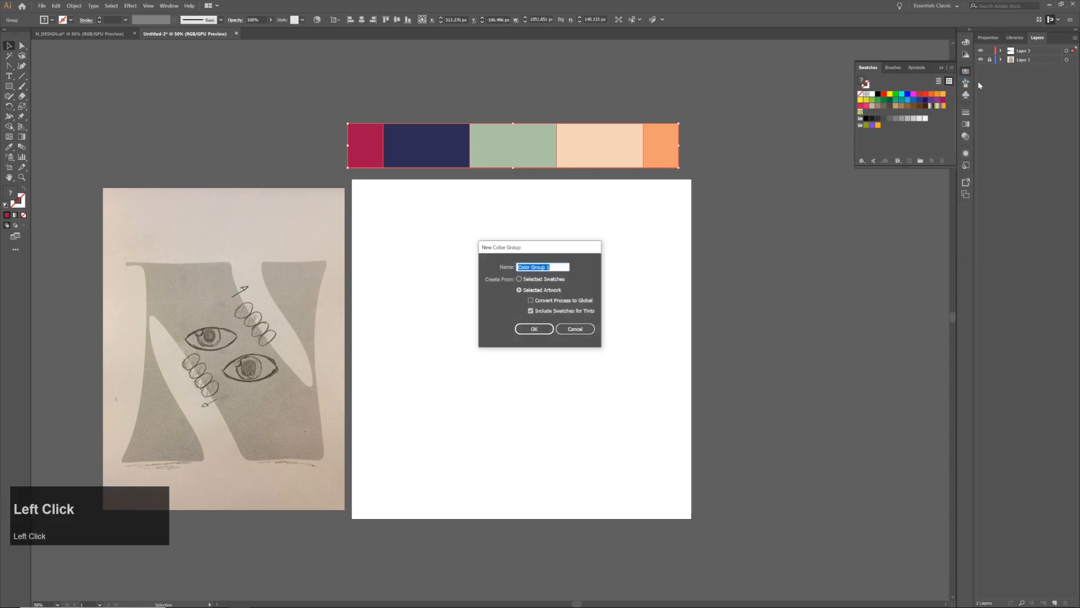
{"action": "left_click", "coordinate": [530, 330]}
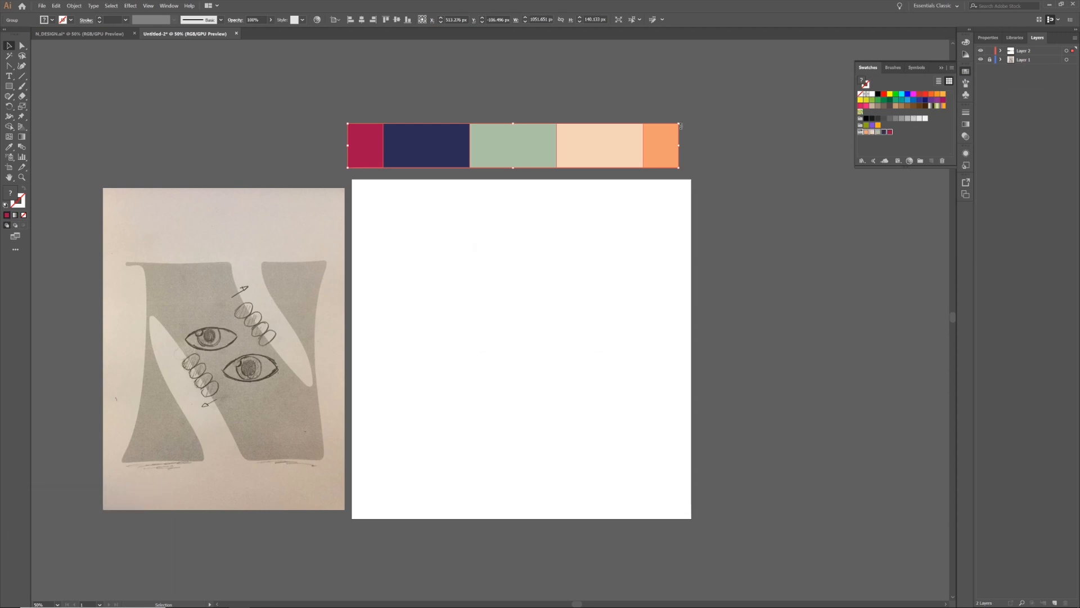
{"action": "left_click", "coordinate": [563, 145]}
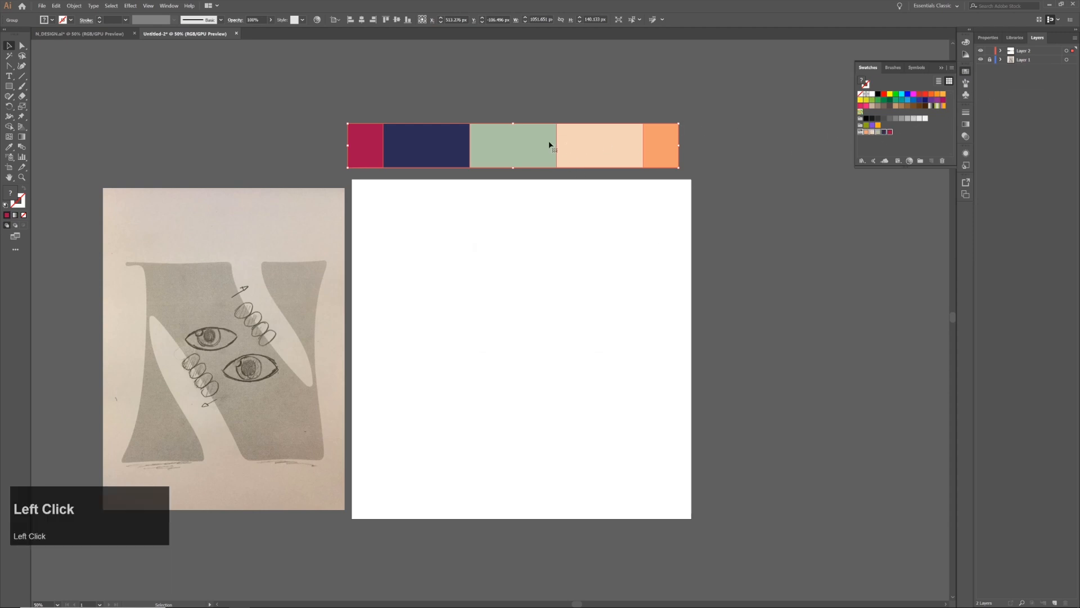
{"action": "key", "text": "BackSpace"}
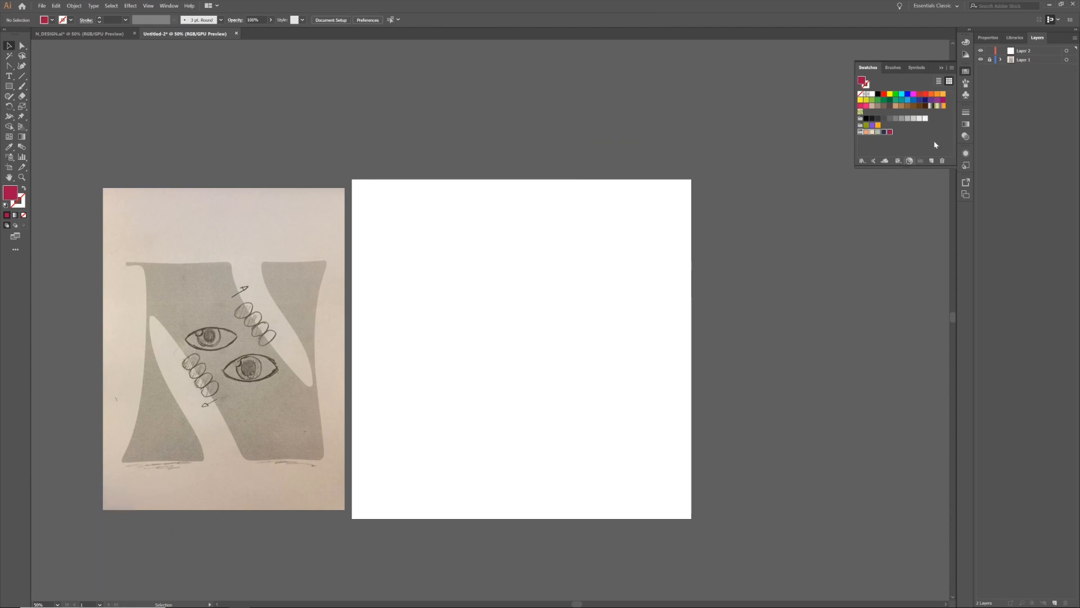
Draw a 1080 by 1080 px rectangle on Layer 2 covering the artboard, filled with the palette's dark navy
{"action": "left_click", "coordinate": [1024, 51]}
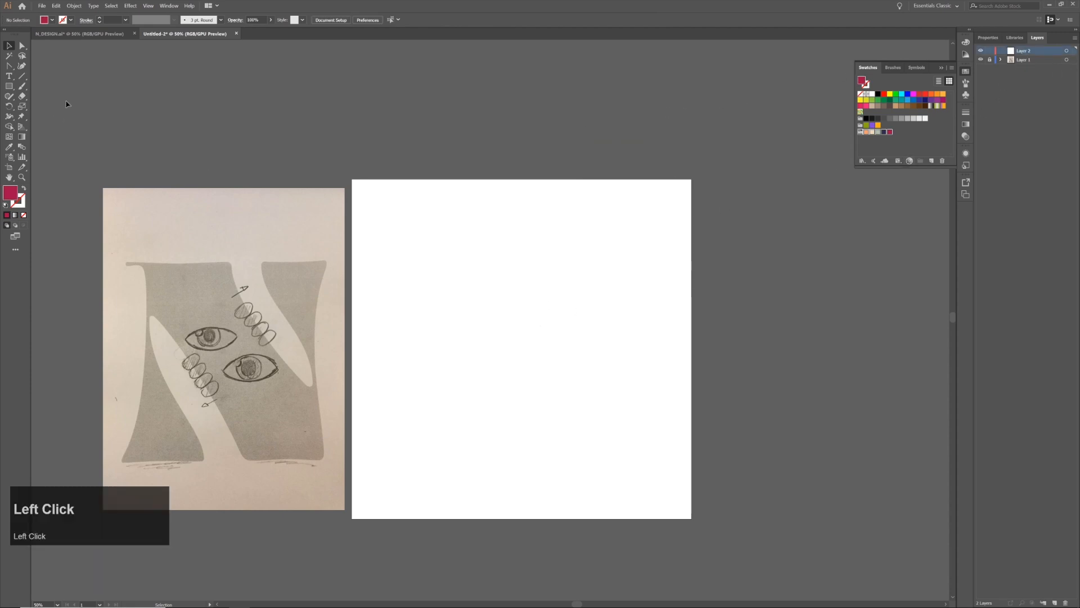
{"action": "left_click", "coordinate": [9, 86]}
{"action": "left_click", "coordinate": [895, 158]}
{"action": "left_click", "coordinate": [884, 132]}
{"action": "left_click_drag", "start_coordinate": [352, 179], "coordinate": [691, 518]}
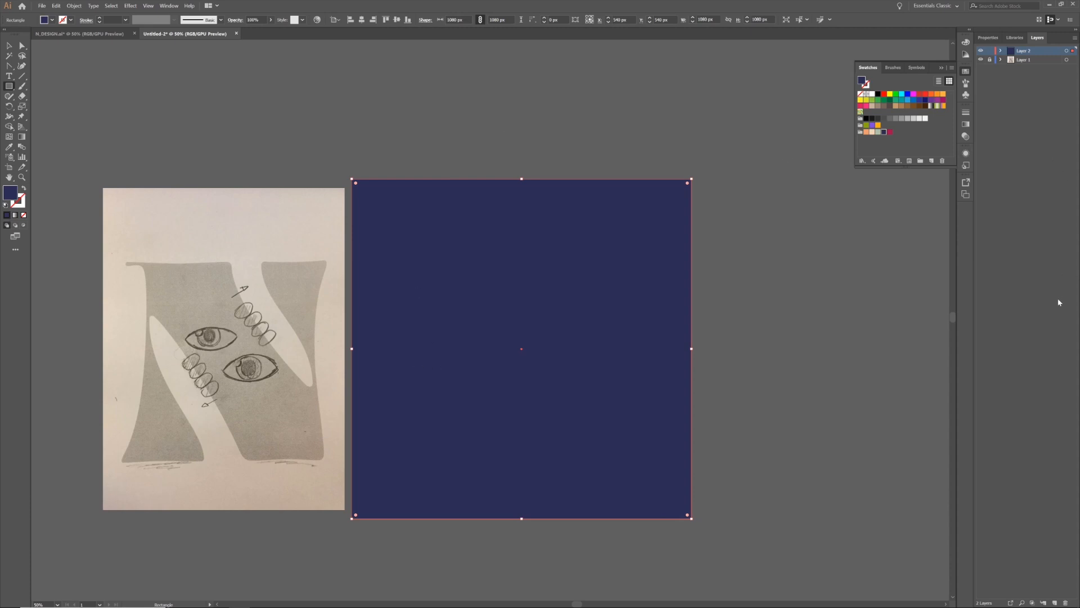
Add a new layer above the background rectangle's layer and lock Layer 2
{"action": "left_click", "coordinate": [1055, 602]}
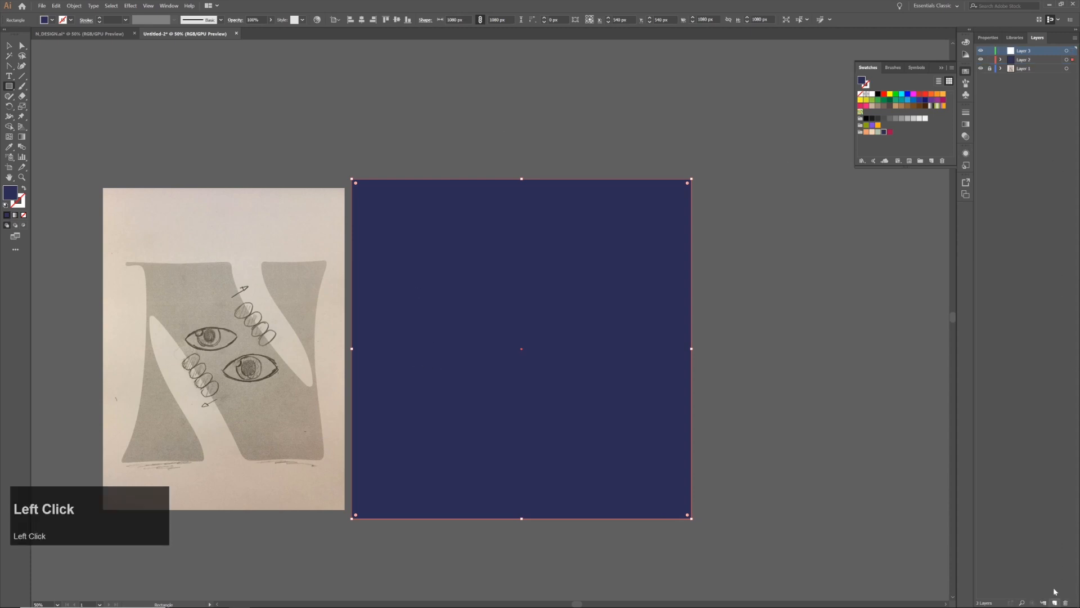
{"action": "left_click", "coordinate": [989, 60]}
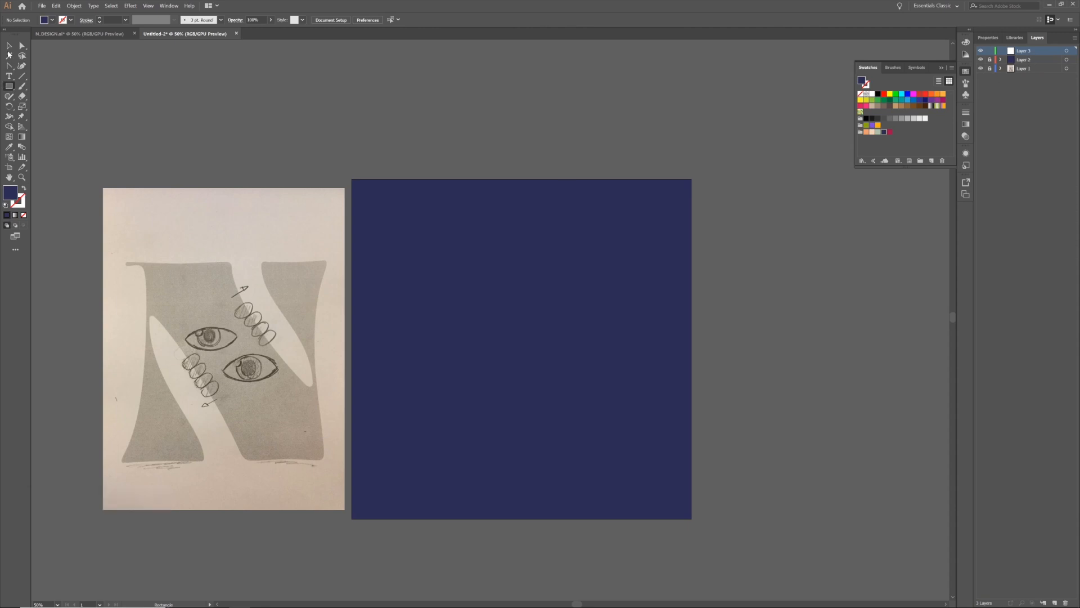
Add the letter N as text in the Ohno Blazeface font near the artboard's centre, filled with the palette's crimson
{"action": "left_click", "coordinate": [10, 47]}
{"action": "left_click", "coordinate": [9, 76]}
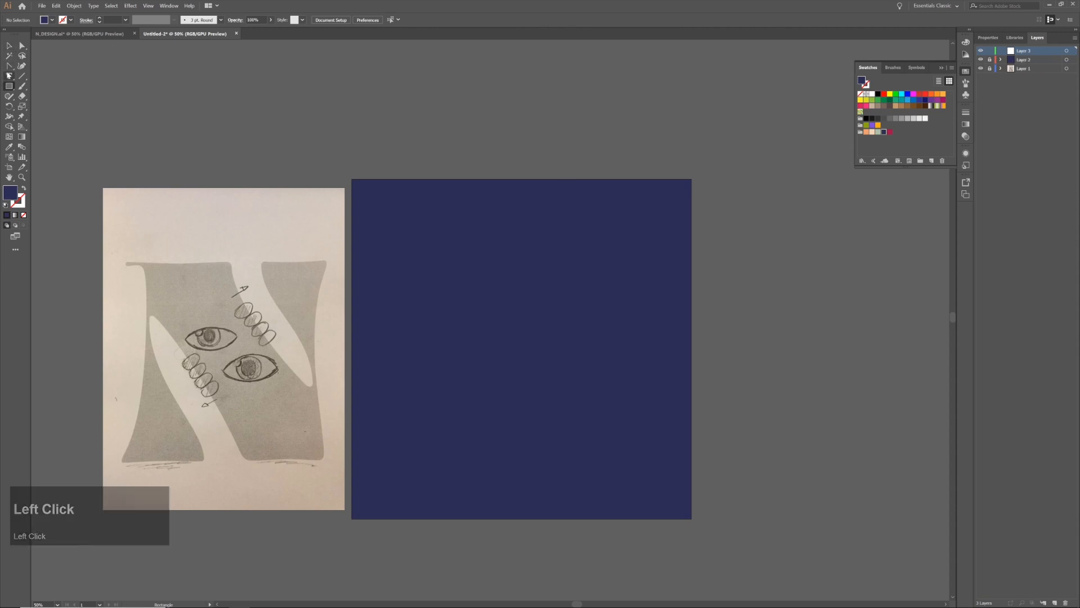
{"action": "left_click", "coordinate": [510, 340]}
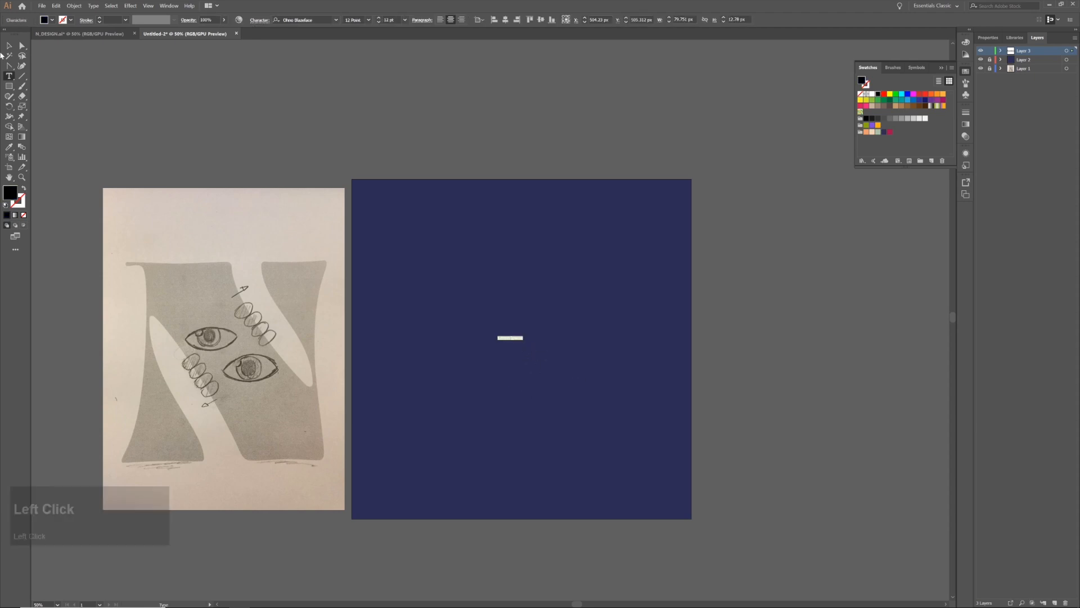
{"action": "left_click", "coordinate": [52, 21]}
{"action": "scroll", "coordinate": [32, 65], "scroll_direction": "down", "scroll_amount": 1}
{"action": "left_click", "coordinate": [36, 64]}
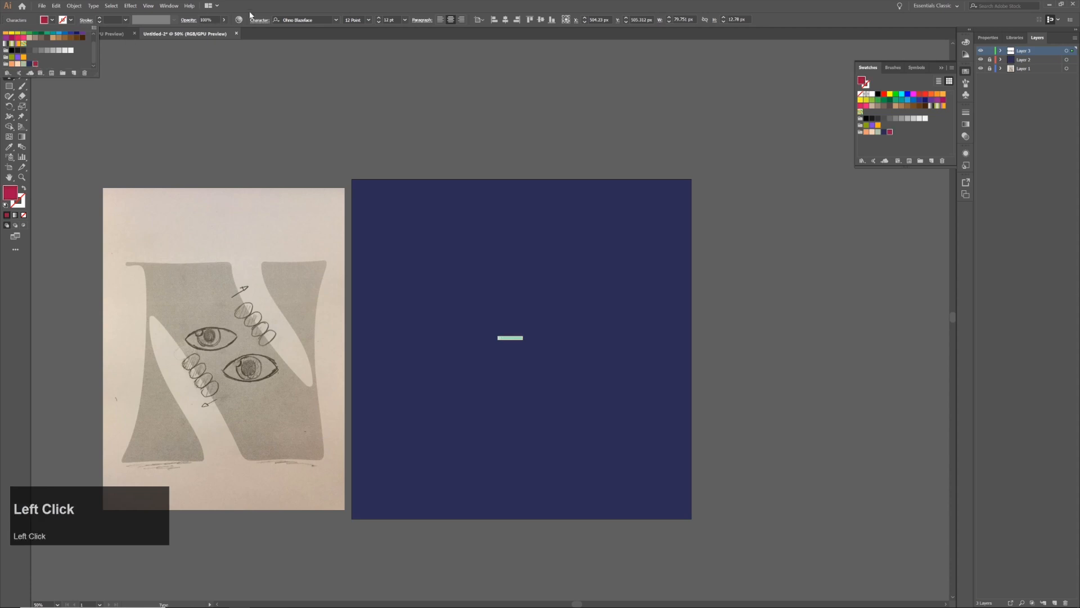
{"action": "left_click", "coordinate": [517, 338]}
{"action": "type", "text": "N"}
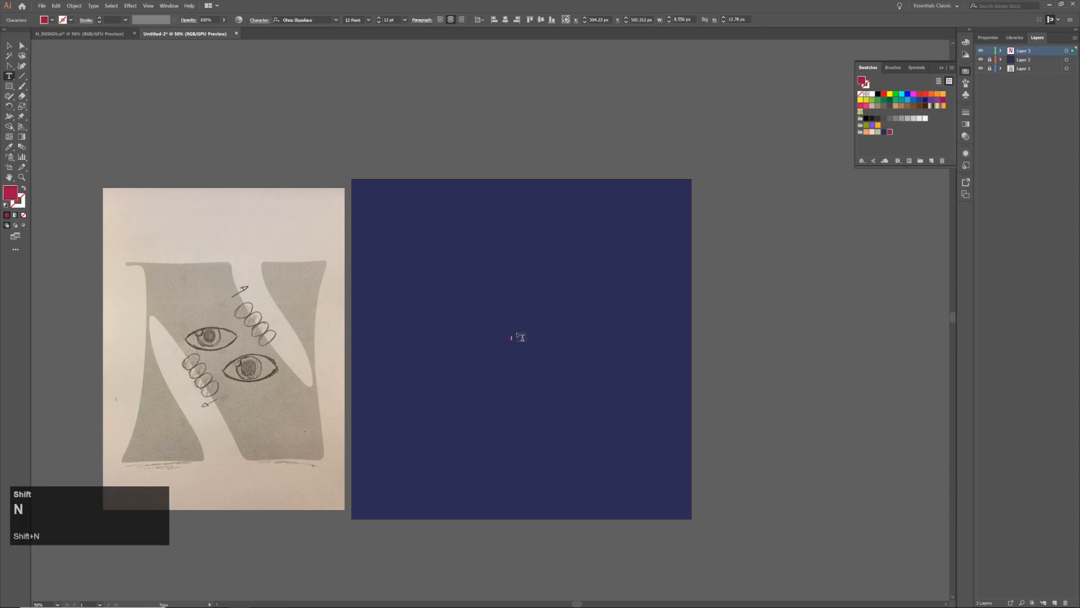
Change the font style of the letter N to 72 Point
{"action": "key", "text": "ctrl+a"}
{"action": "left_click", "coordinate": [369, 20]}
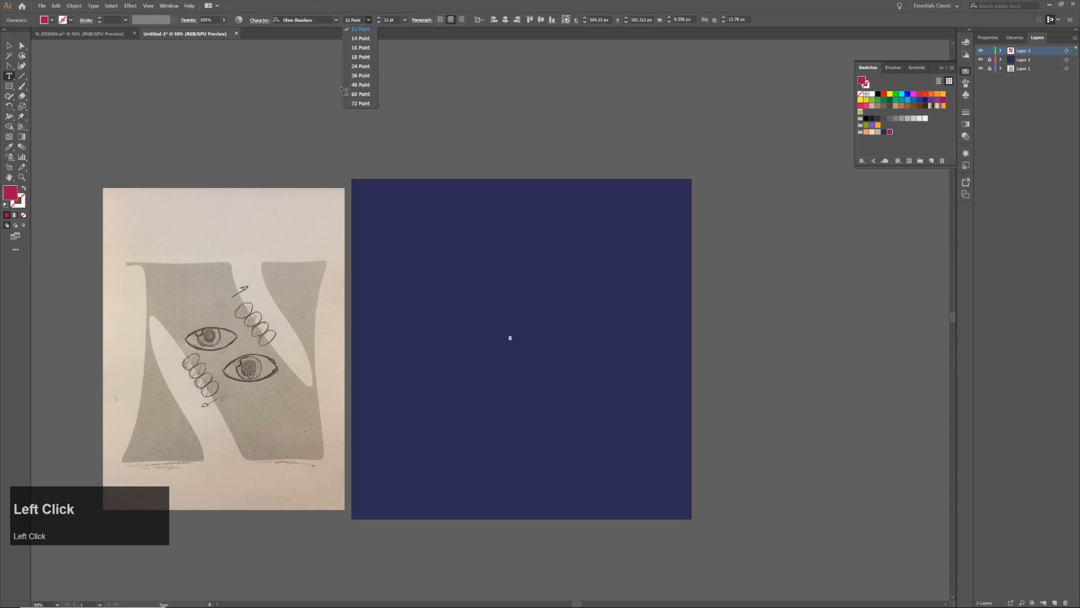
{"action": "left_click", "coordinate": [360, 106]}
{"action": "left_click", "coordinate": [10, 47]}
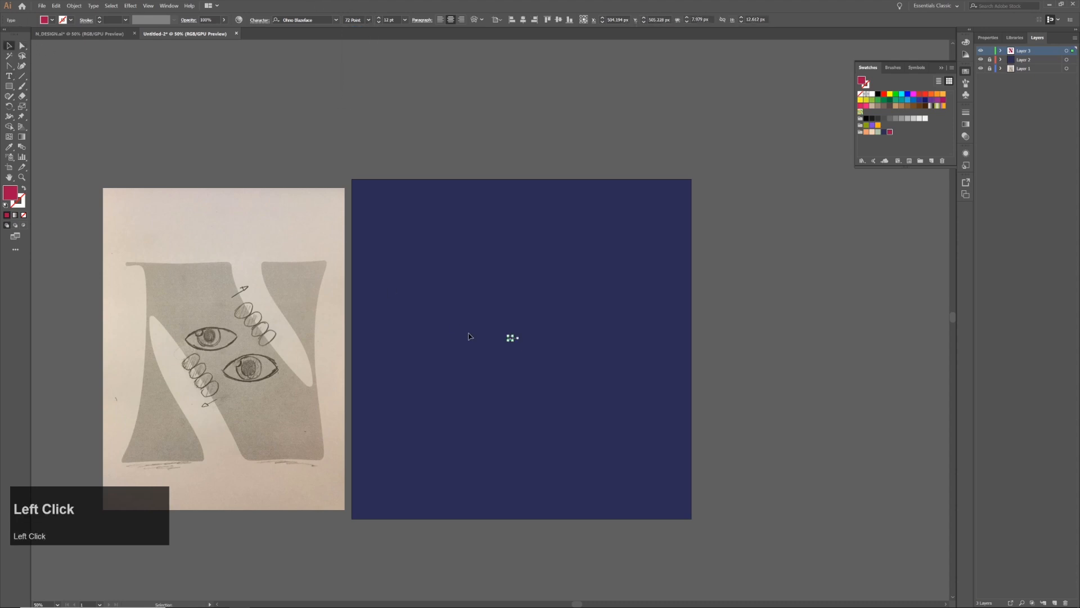
Enlarge the letter N proportionally to about 640 by 1012 px and centre it horizontally and vertically on the artboard
{"action": "left_click_drag", "start_coordinate": [516, 335], "coordinate": [707, 180]}
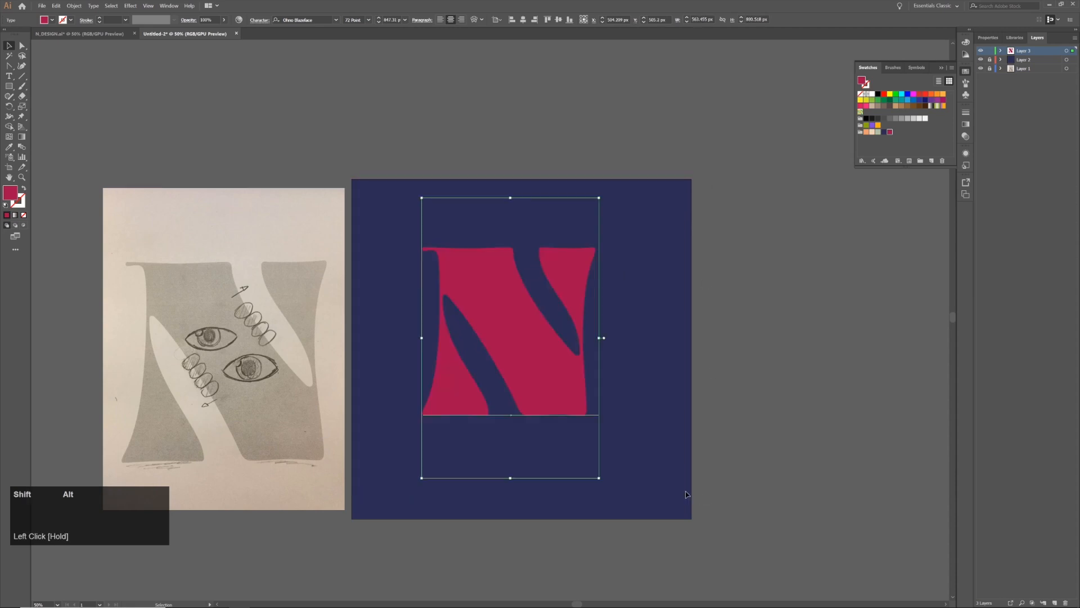
{"action": "left_click_drag", "start_coordinate": [599, 477], "coordinate": [647, 515]}
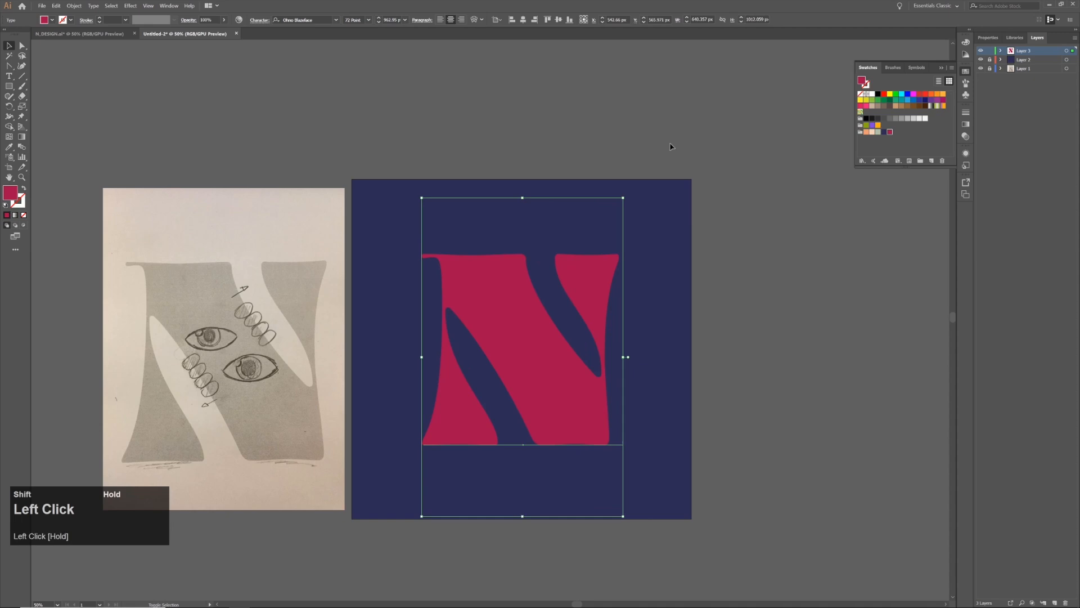
{"action": "left_click", "coordinate": [524, 18]}
{"action": "left_click", "coordinate": [559, 20]}
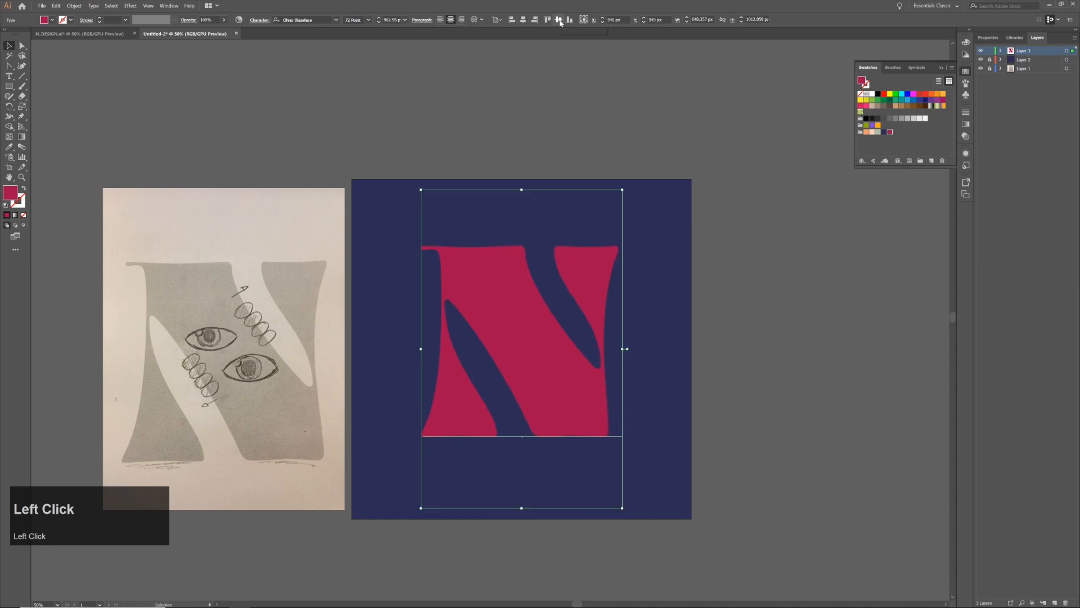
Rename the letter's layer as N Thicc
{"action": "double_click", "coordinate": [1024, 50]}
{"action": "type", "text": "N Thicc"}
{"action": "key", "text": "Return"}
Scale the letter N proportionally from its centre until its text frame spans the artboard's full 1080 px height
{"action": "left_click", "coordinate": [562, 337]}
{"action": "left_click_drag", "start_coordinate": [623, 508], "coordinate": [629, 518]}
{"action": "left_click", "coordinate": [643, 357]}
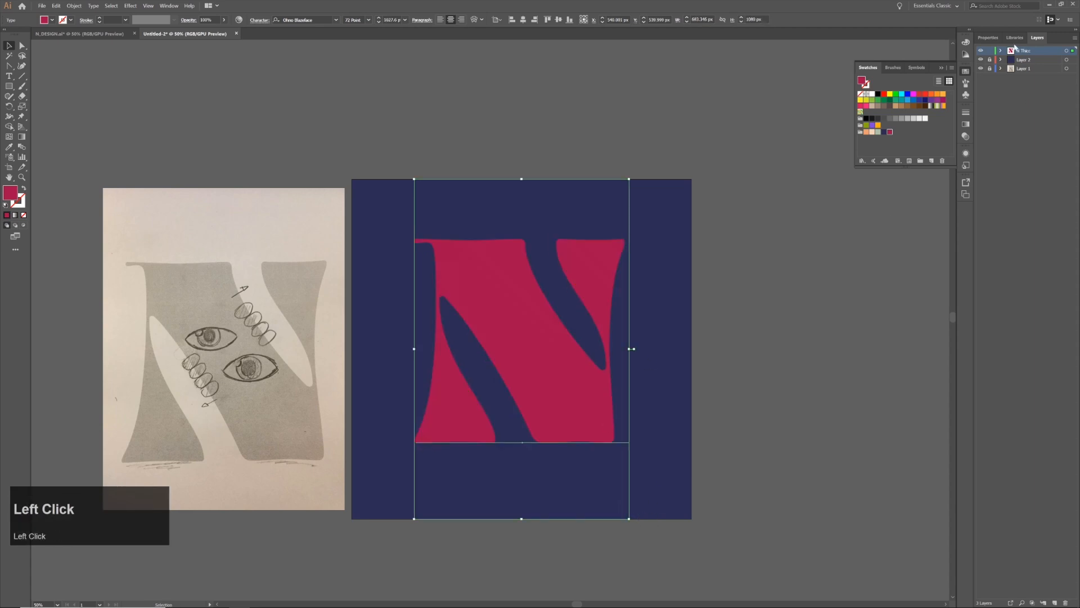
Duplicate the N Thicc layer and rename the copy as N Thin
{"action": "left_click_drag", "start_coordinate": [1029, 52], "coordinate": [1056, 603]}
{"action": "double_click", "coordinate": [1032, 50]}
{"action": "type", "text": "N Thin"}
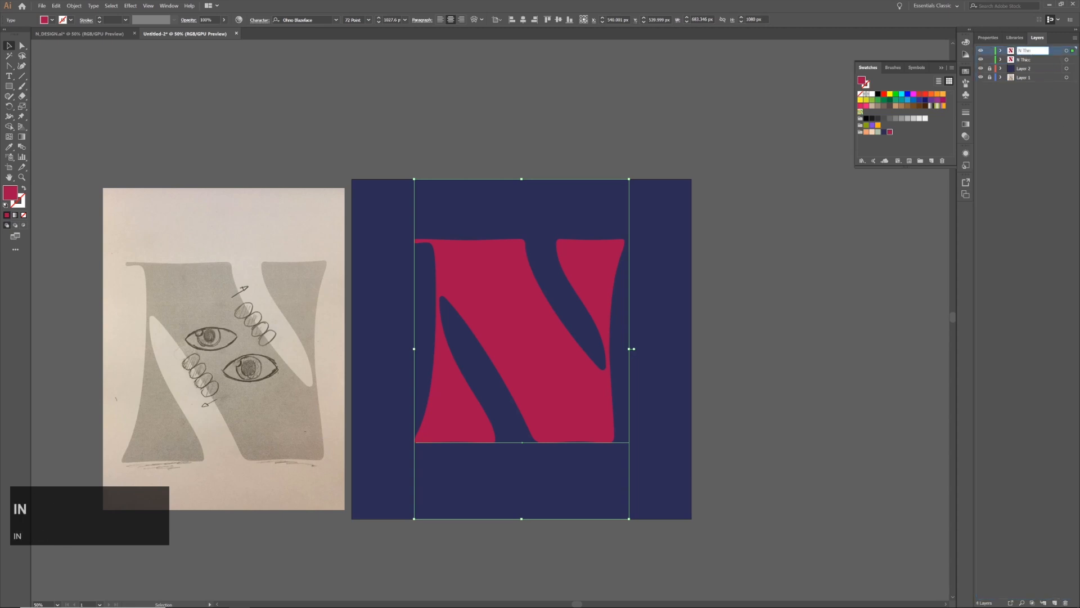
{"action": "key", "text": "Return"}
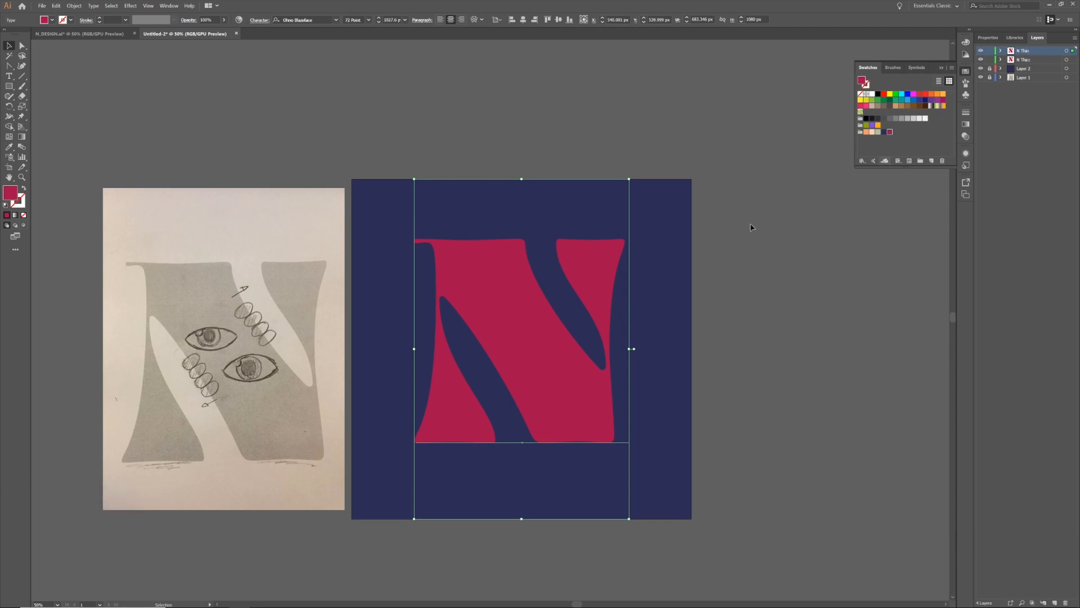
Set the font style of the N Thin letter to 12 Point and hide the N Thicc layer
{"action": "left_click", "coordinate": [1024, 60]}
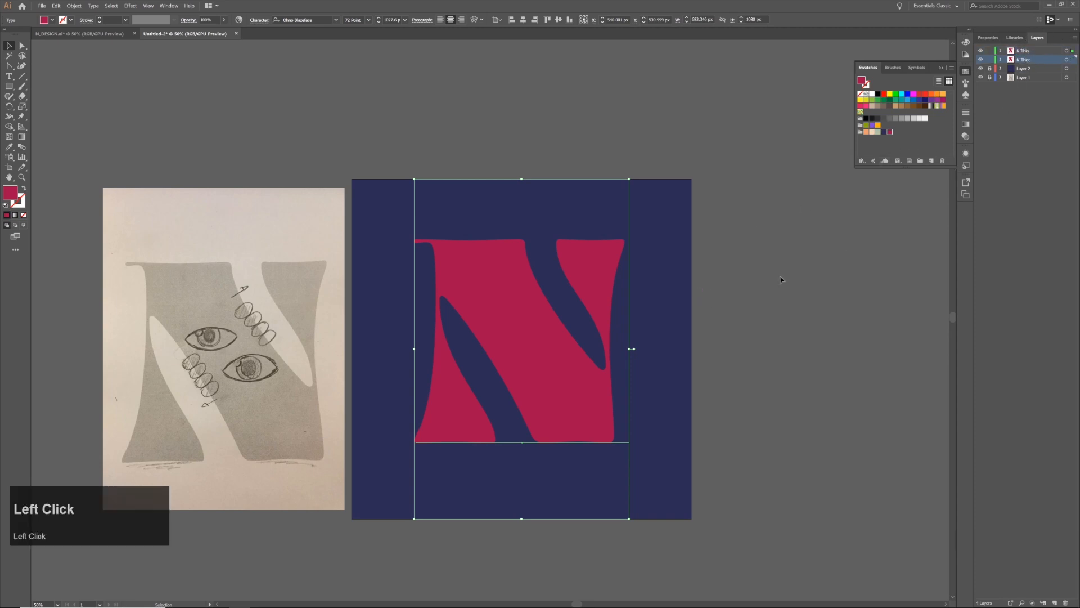
{"action": "left_click", "coordinate": [1006, 52]}
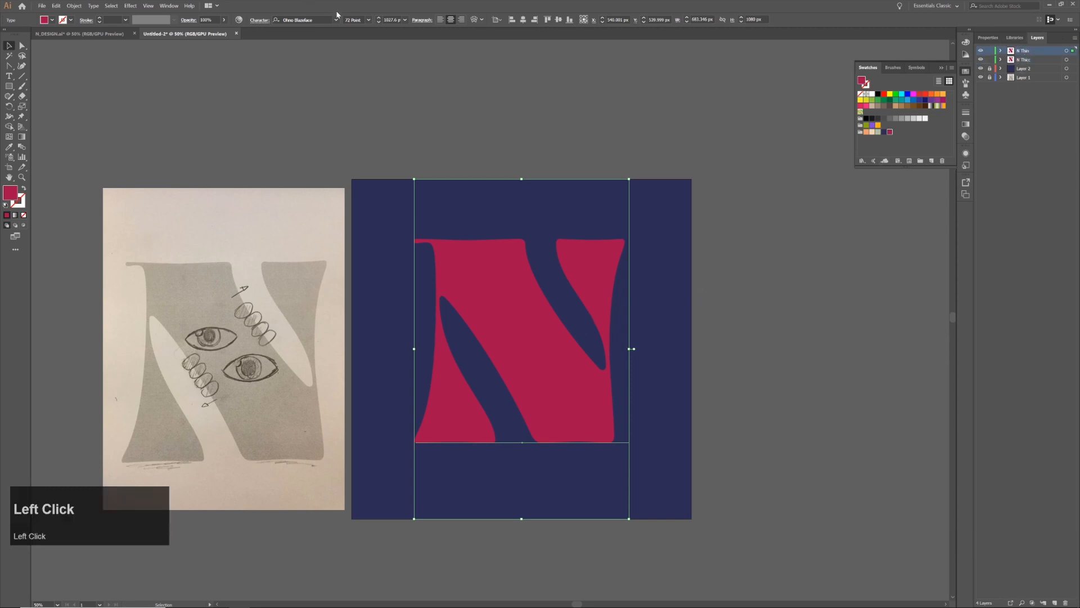
{"action": "left_click", "coordinate": [369, 20]}
{"action": "left_click", "coordinate": [368, 29]}
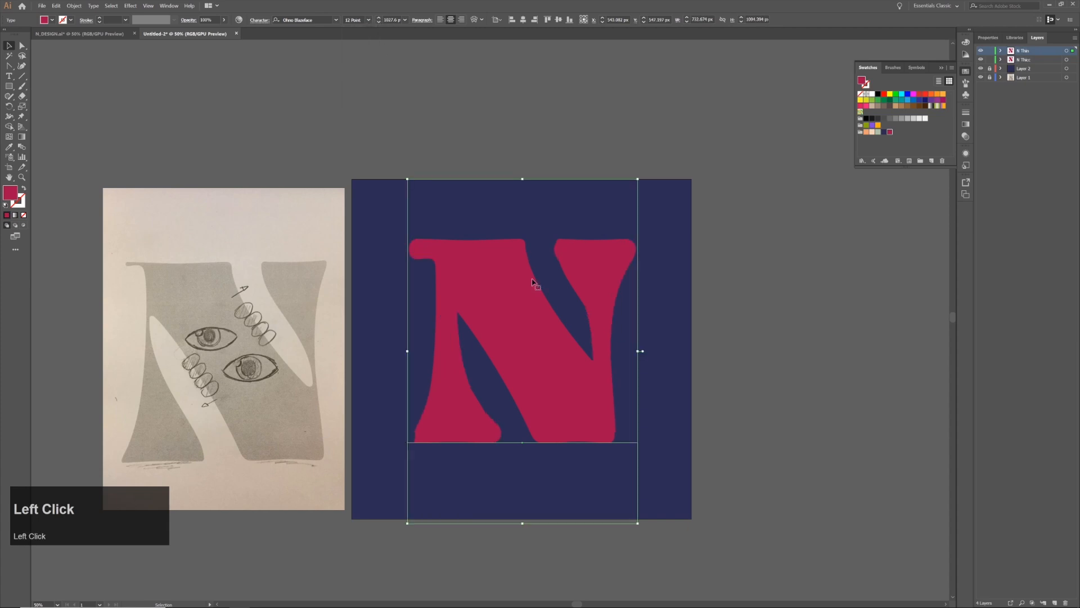
{"action": "left_click", "coordinate": [981, 60]}
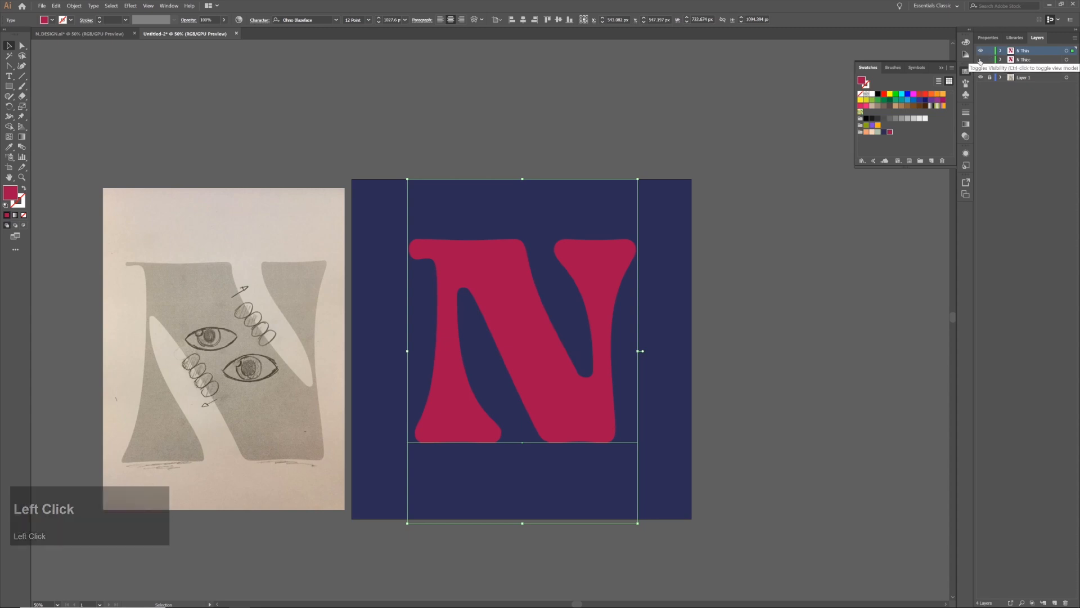
Convert the N Thin letter to outlines and hide its layer
{"action": "right_click", "coordinate": [558, 391]}
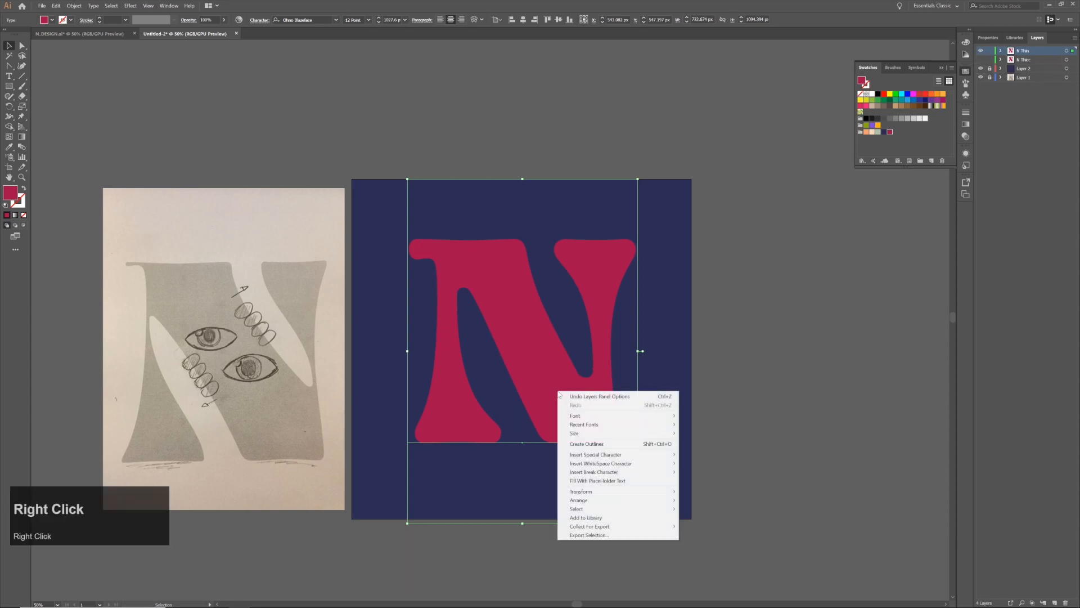
{"action": "left_click", "coordinate": [606, 447]}
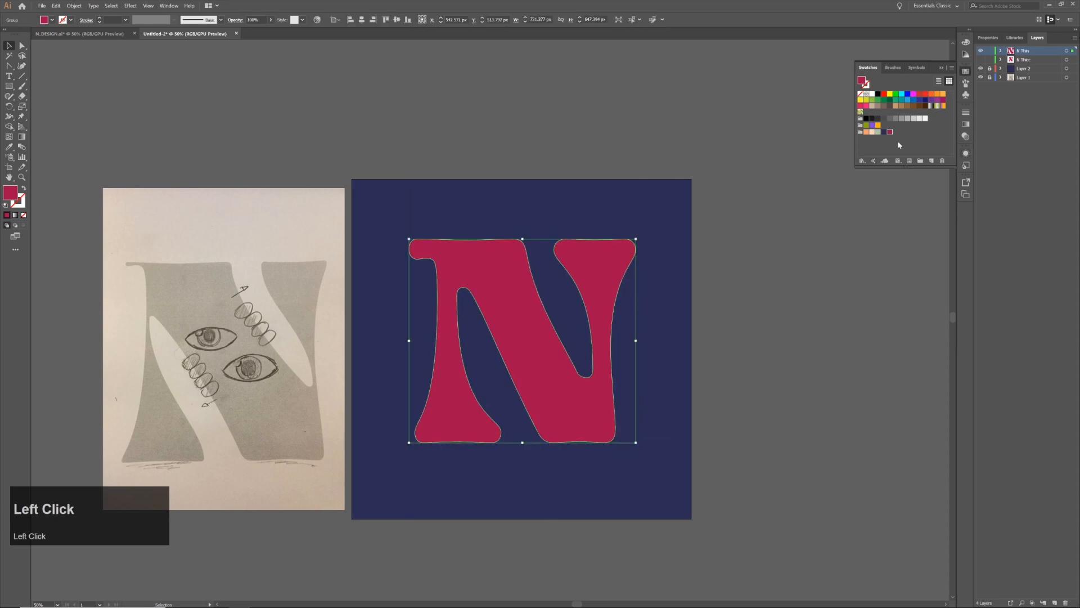
{"action": "left_click", "coordinate": [981, 51]}
Show the N Thicc layer and convert its letter to outlines
{"action": "left_click", "coordinate": [981, 60]}
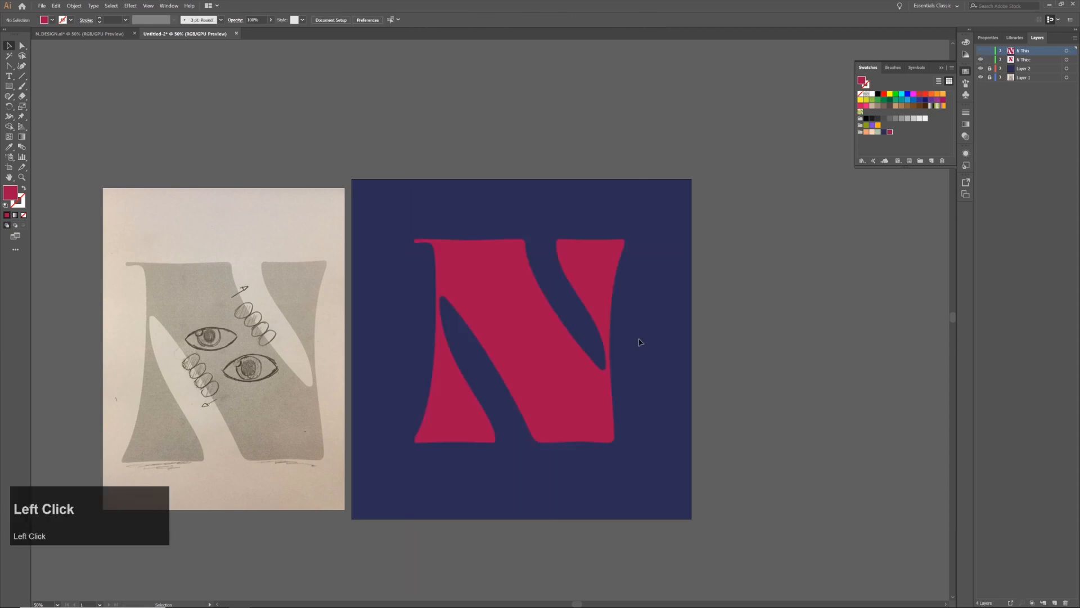
{"action": "left_click", "coordinate": [563, 359]}
{"action": "right_click", "coordinate": [543, 325]}
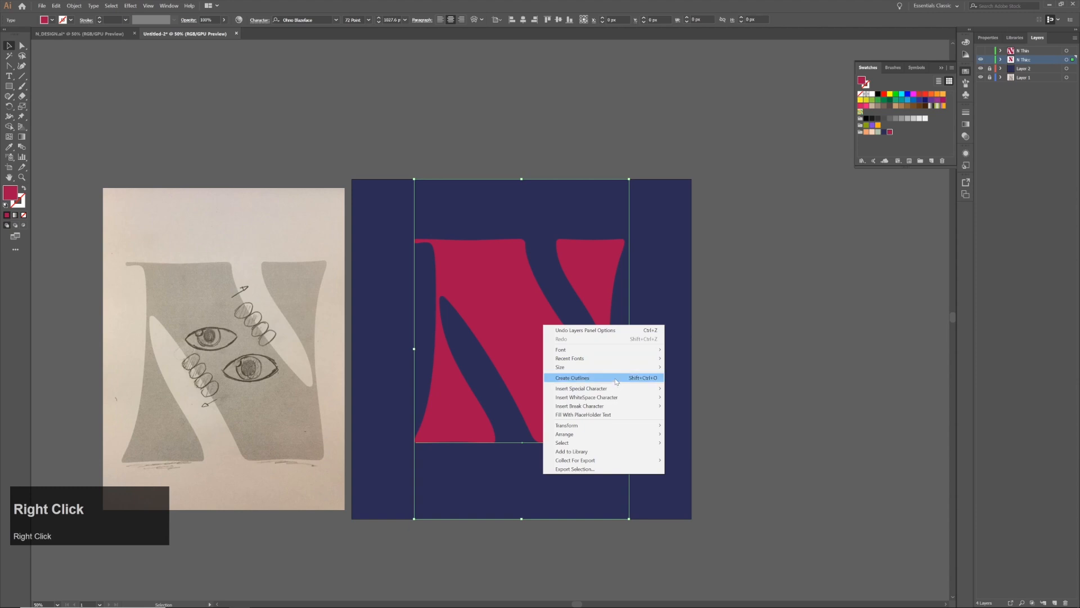
{"action": "left_click", "coordinate": [527, 337]}
{"action": "left_click", "coordinate": [707, 356]}
{"action": "left_click", "coordinate": [542, 373]}
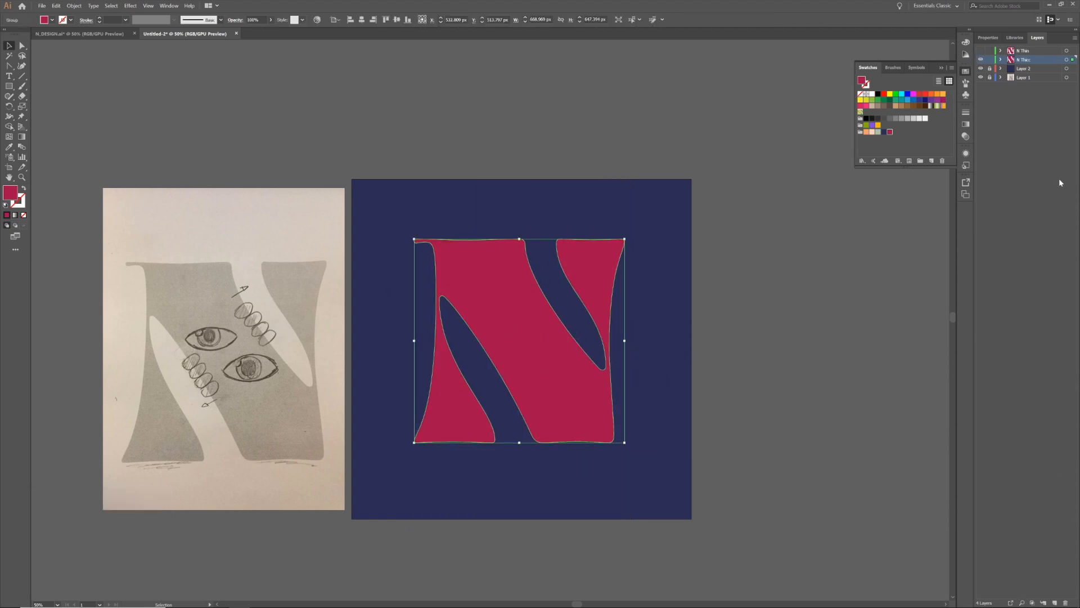
Add a new layer, place it at the top of the layer stack and make it the active layer
{"action": "left_click", "coordinate": [1069, 508]}
{"action": "left_click", "coordinate": [1055, 602]}
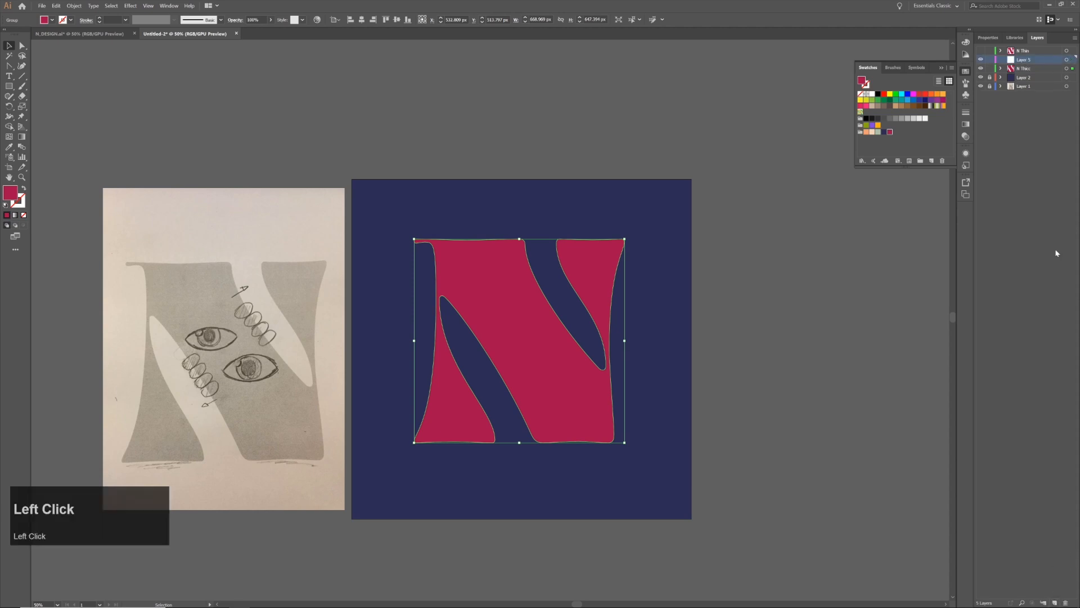
{"action": "left_click_drag", "start_coordinate": [1032, 56], "coordinate": [1034, 50]}
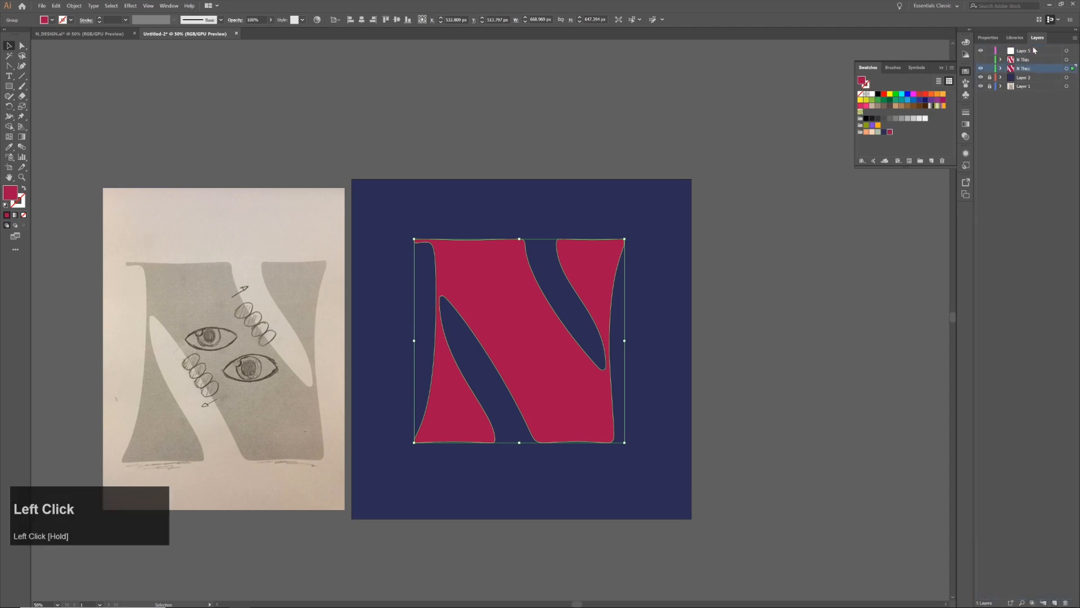
{"action": "left_click", "coordinate": [1024, 51]}
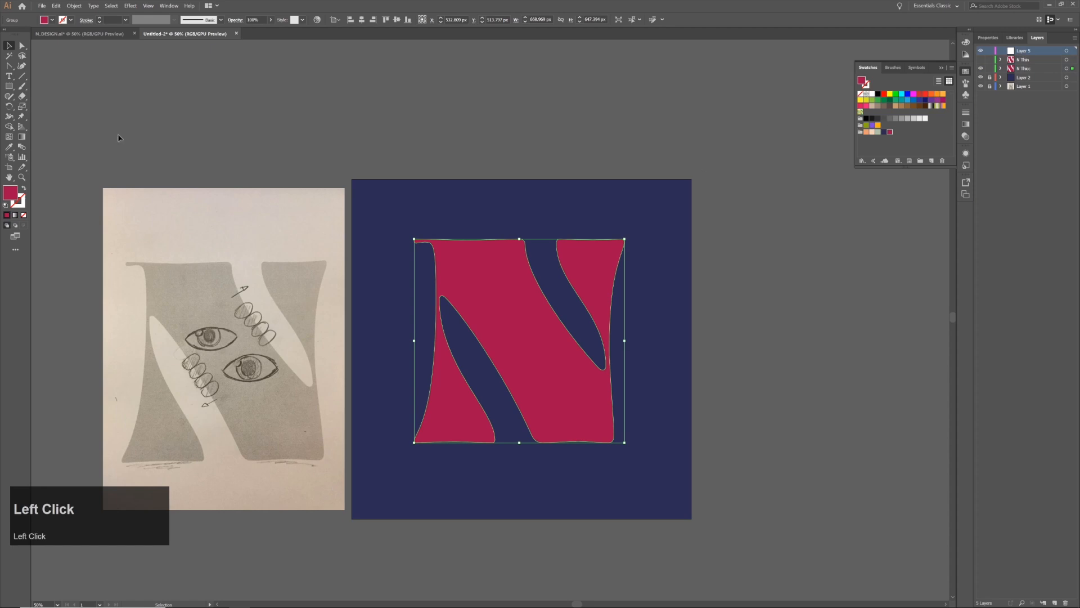
Draw a circle about 166 px in diameter on the upper part of the N's diagonal, filled with the palette's light peach
{"action": "left_click_drag", "start_coordinate": [9, 86], "coordinate": [35, 107]}
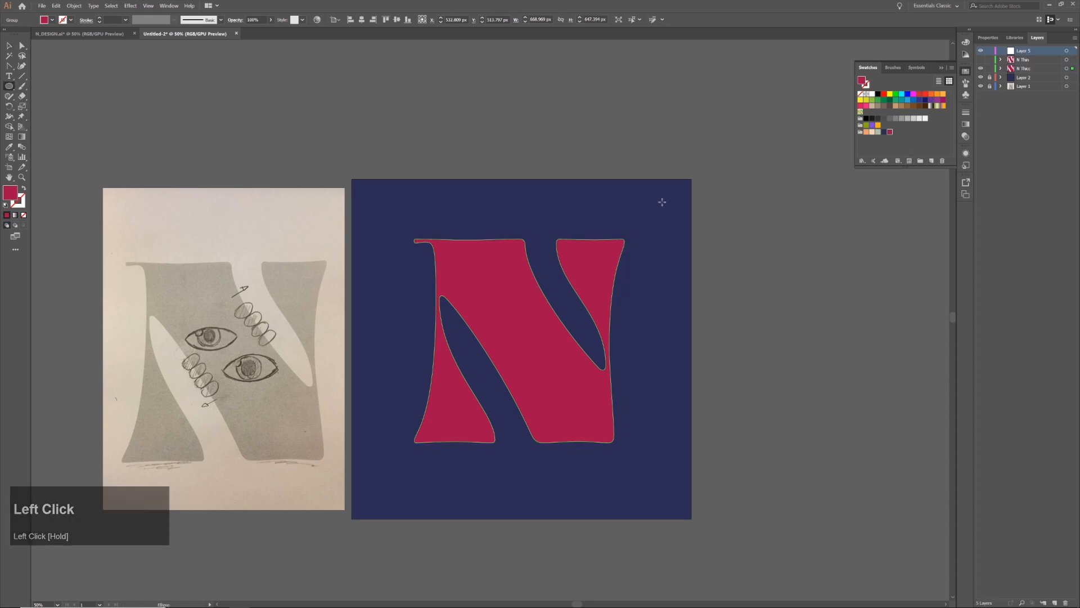
{"action": "left_click", "coordinate": [716, 212]}
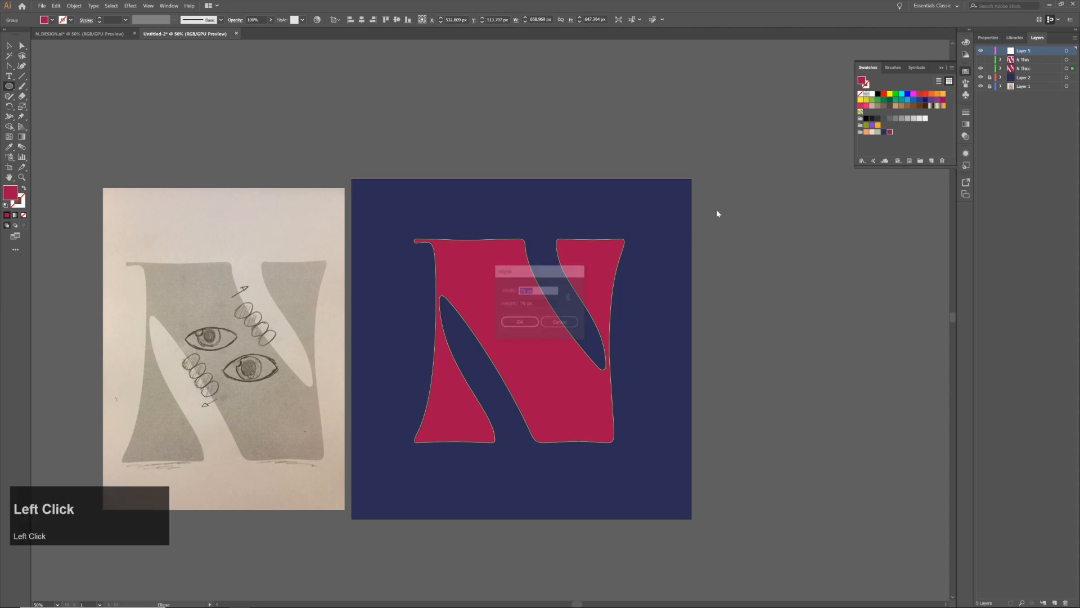
{"action": "left_click", "coordinate": [561, 323]}
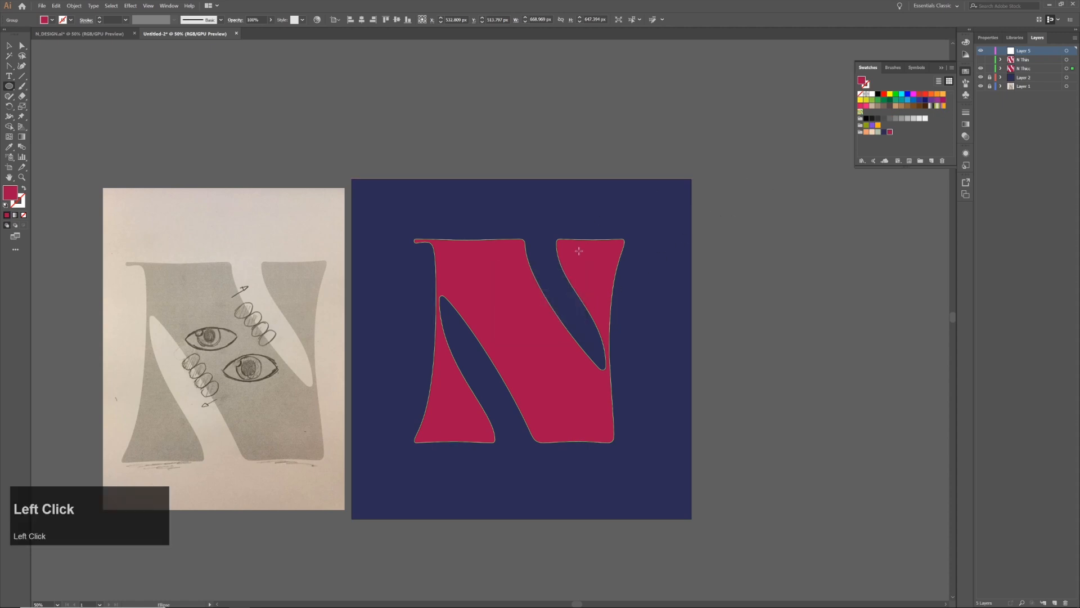
{"action": "left_click_drag", "start_coordinate": [496, 309], "coordinate": [522, 313]}
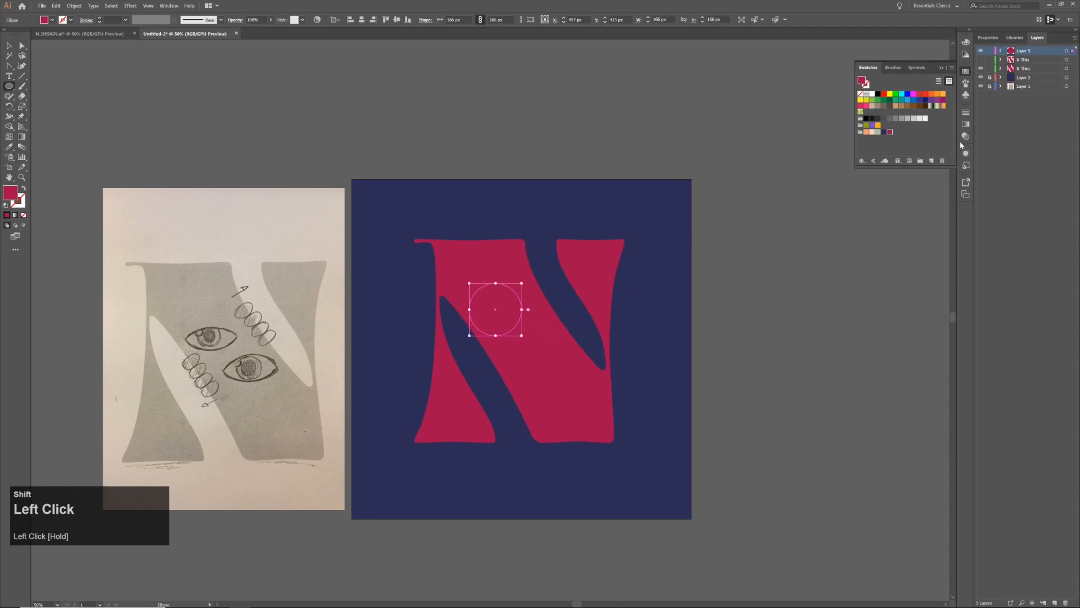
{"action": "left_click", "coordinate": [873, 133]}
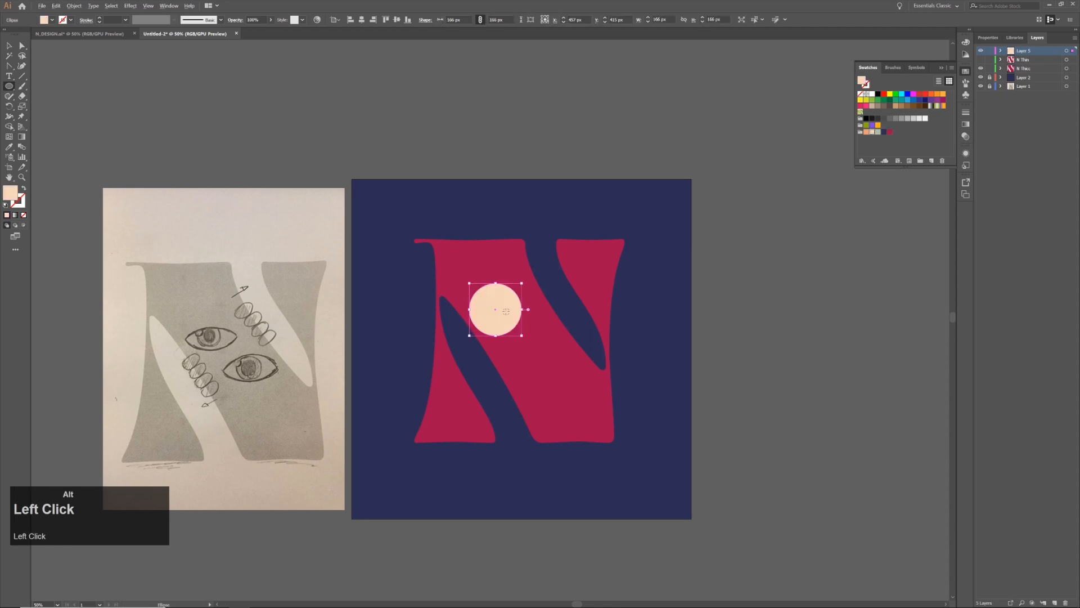
Convert the circle's left and right anchor points to sharp corners with the Anchor Point tool
{"action": "scroll", "coordinate": [513, 310], "scroll_direction": "up", "scroll_amount": 1}
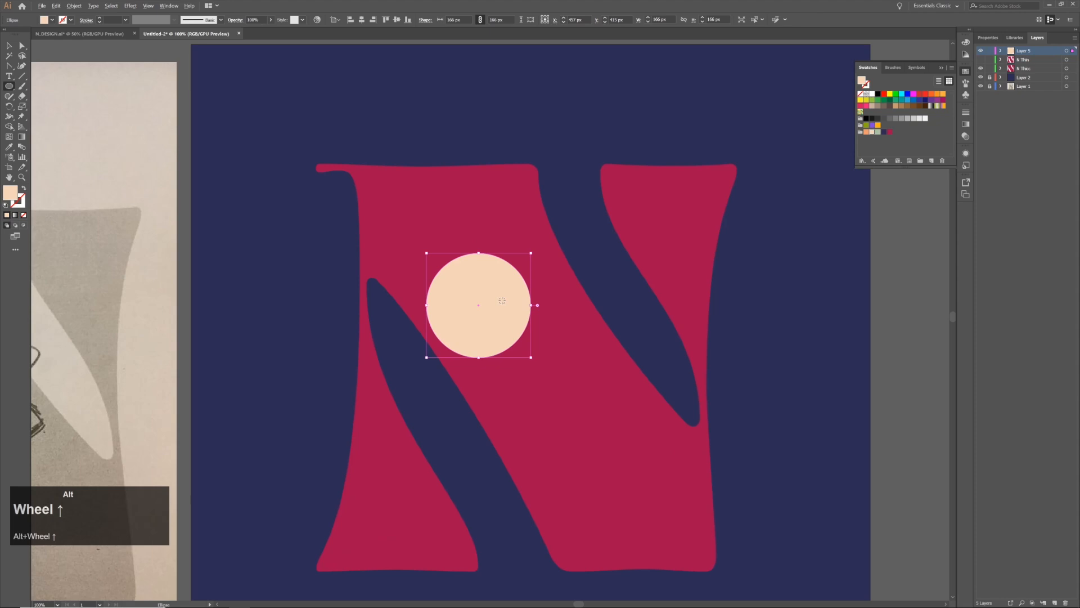
{"action": "left_click", "coordinate": [9, 67]}
{"action": "left_click_drag", "start_coordinate": [9, 67], "coordinate": [62, 97]}
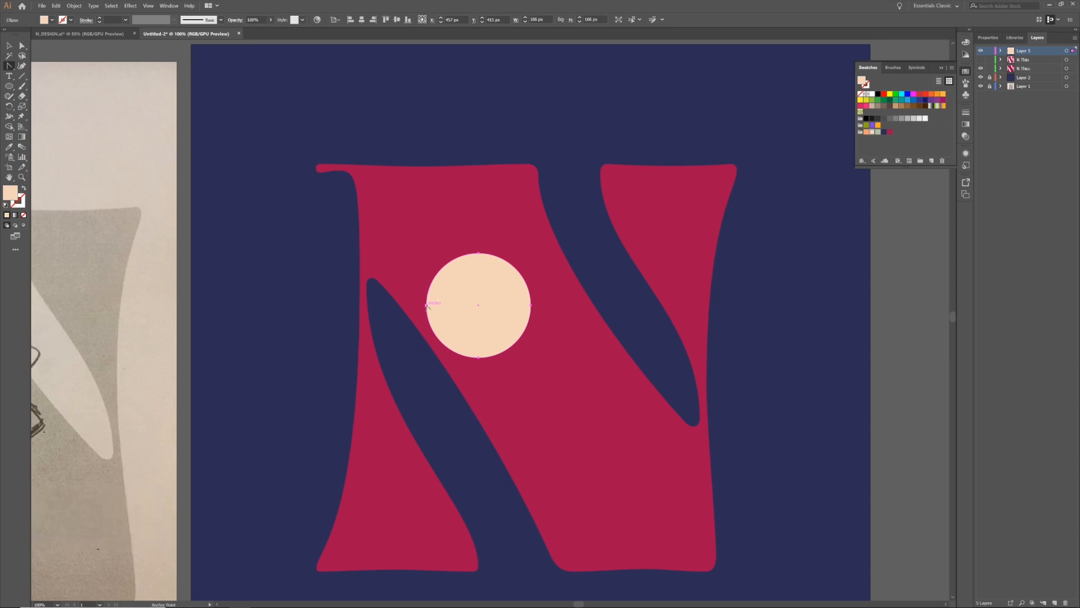
{"action": "left_click", "coordinate": [427, 305]}
{"action": "left_click", "coordinate": [531, 305]}
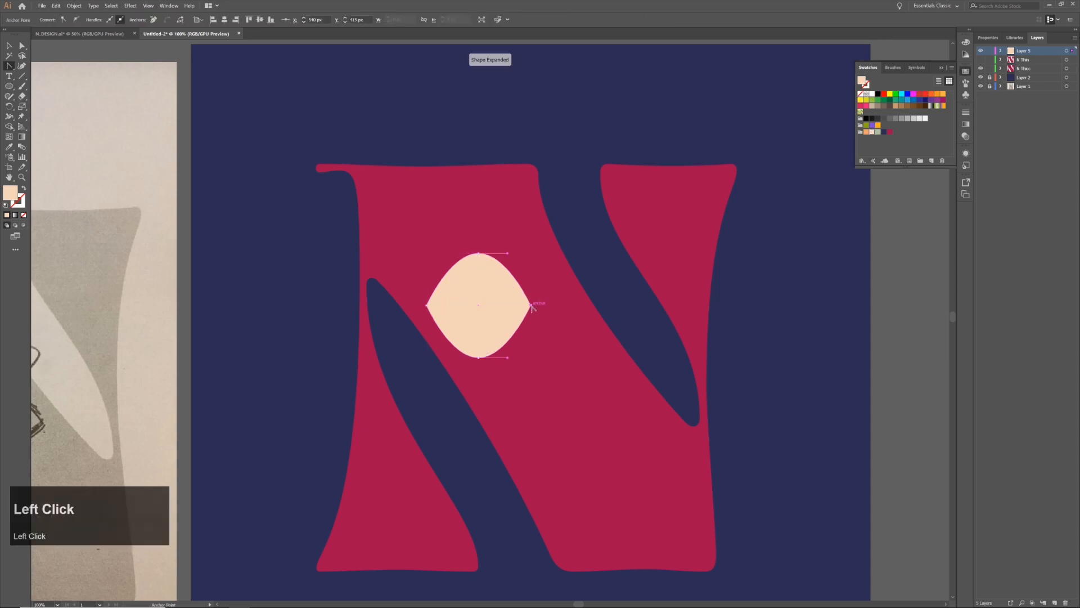
Flatten the peach shape by moving its top anchor point down and its bottom anchor point up
{"action": "key", "text": "v"}
{"action": "key", "text": "a"}
{"action": "left_click", "coordinate": [479, 254]}
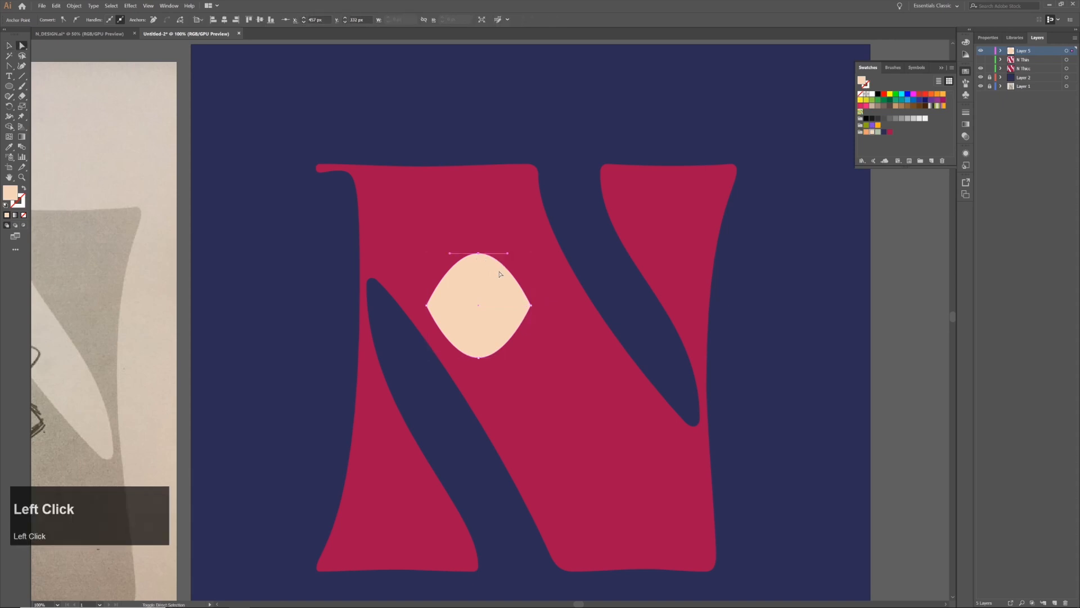
{"action": "key", "text": "Down"}
{"action": "key", "text": "Down"}
{"action": "left_click", "coordinate": [479, 358]}
{"action": "key", "text": "shift+Up"}
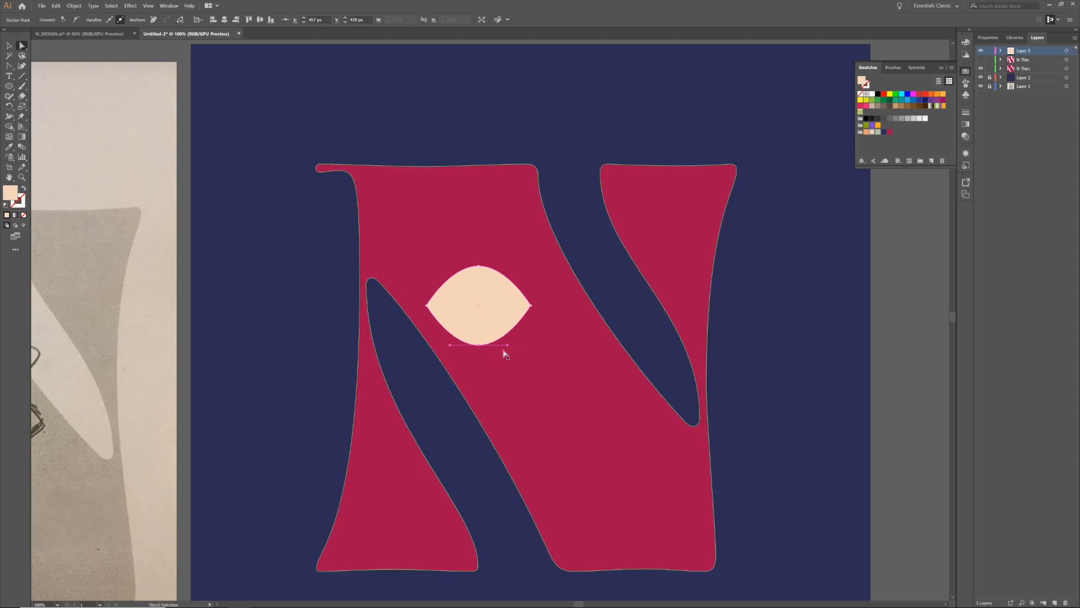
Lengthen the horizontal handles of the shape's bottom and top anchor points symmetrically to give it fuller, eye-like curves
{"action": "left_click_drag", "start_coordinate": [508, 345], "coordinate": [516, 344]}
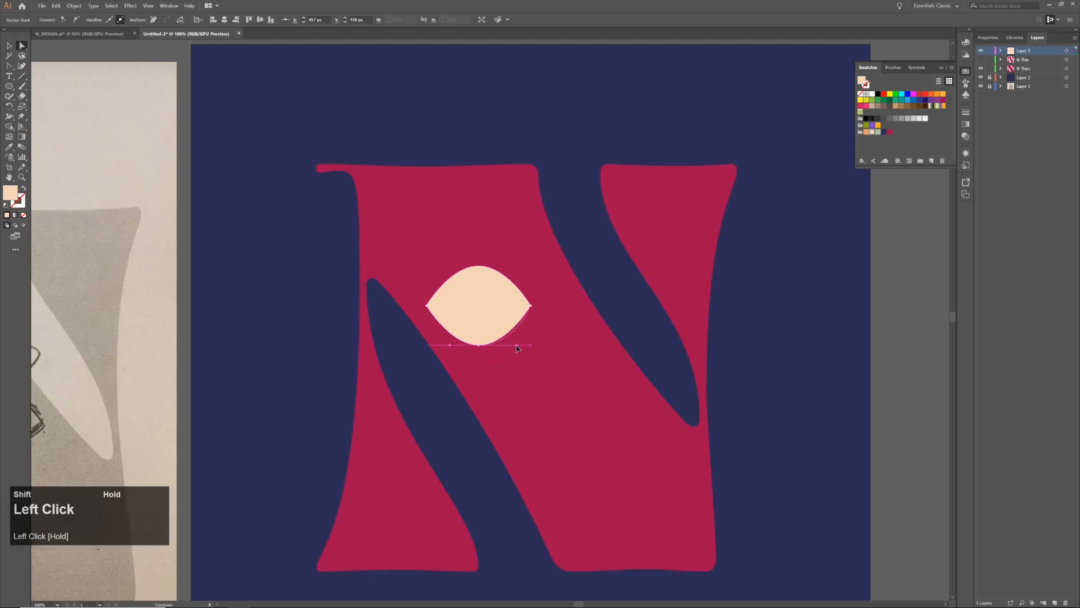
{"action": "left_click_drag", "start_coordinate": [450, 349], "coordinate": [441, 344]}
{"action": "left_click", "coordinate": [479, 268]}
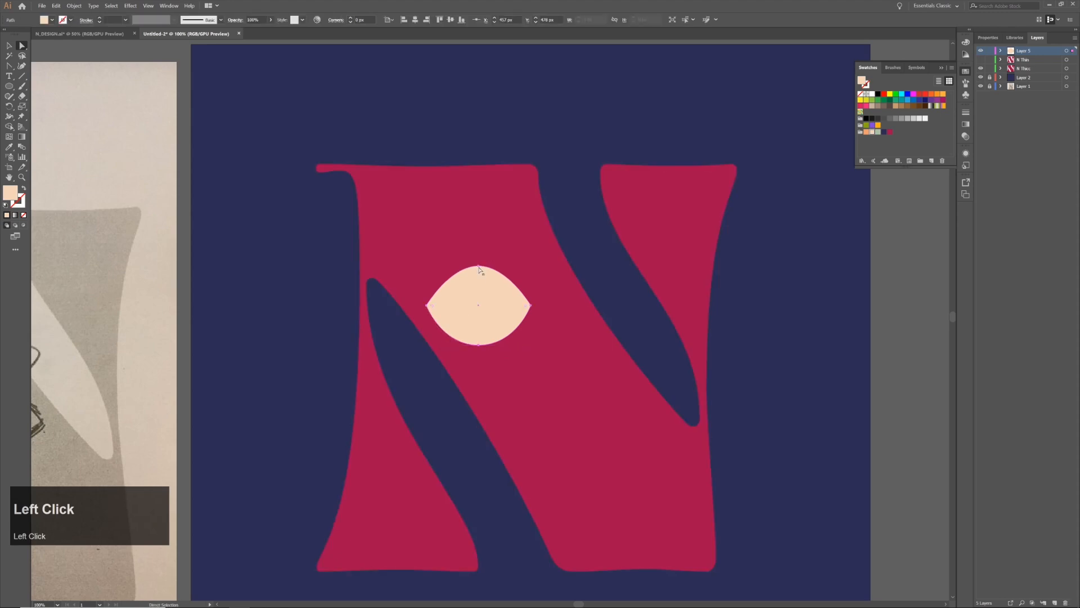
{"action": "left_click_drag", "start_coordinate": [508, 266], "coordinate": [441, 266]}
Narrow the eye shape further by nudging its top anchor down and its bottom anchor up, and deselect it
{"action": "left_click", "coordinate": [479, 267]}
{"action": "key", "text": "shift+Down"}
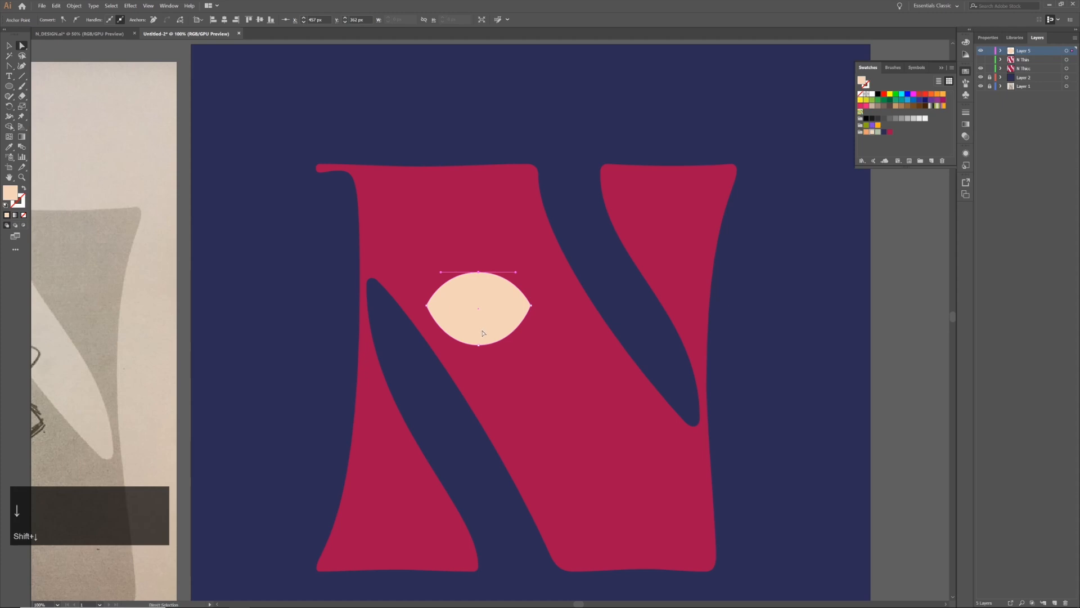
{"action": "left_click", "coordinate": [479, 344]}
{"action": "key", "text": "shift+Up"}
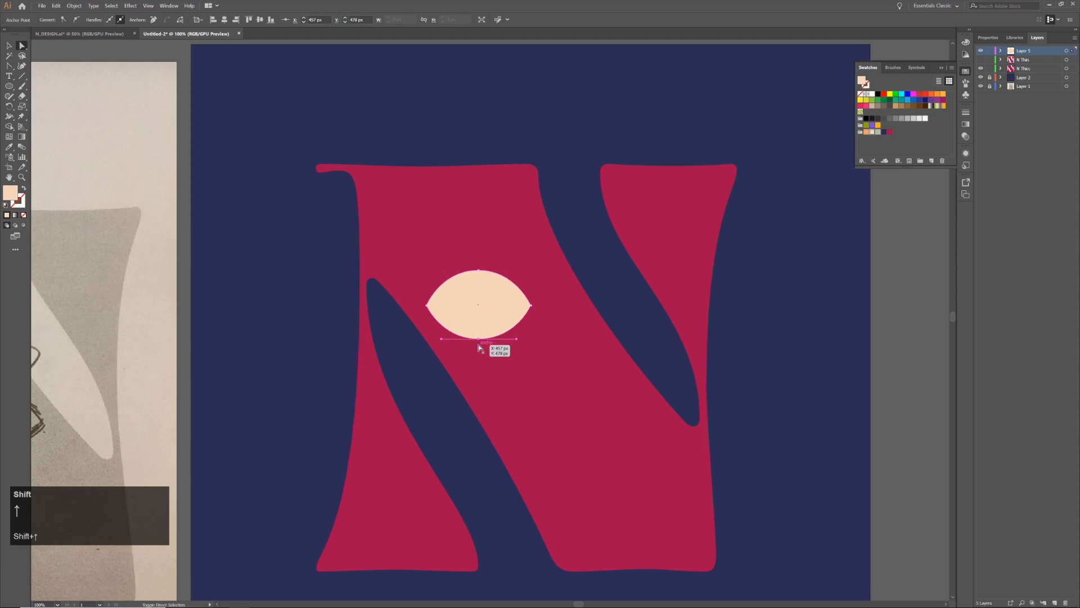
{"action": "left_click", "coordinate": [613, 287]}
{"action": "scroll", "coordinate": [613, 287], "scroll_direction": "down", "scroll_amount": 1, "text": "alt"}
{"action": "scroll", "coordinate": [615, 285], "scroll_direction": "up", "scroll_amount": 1, "text": "alt"}
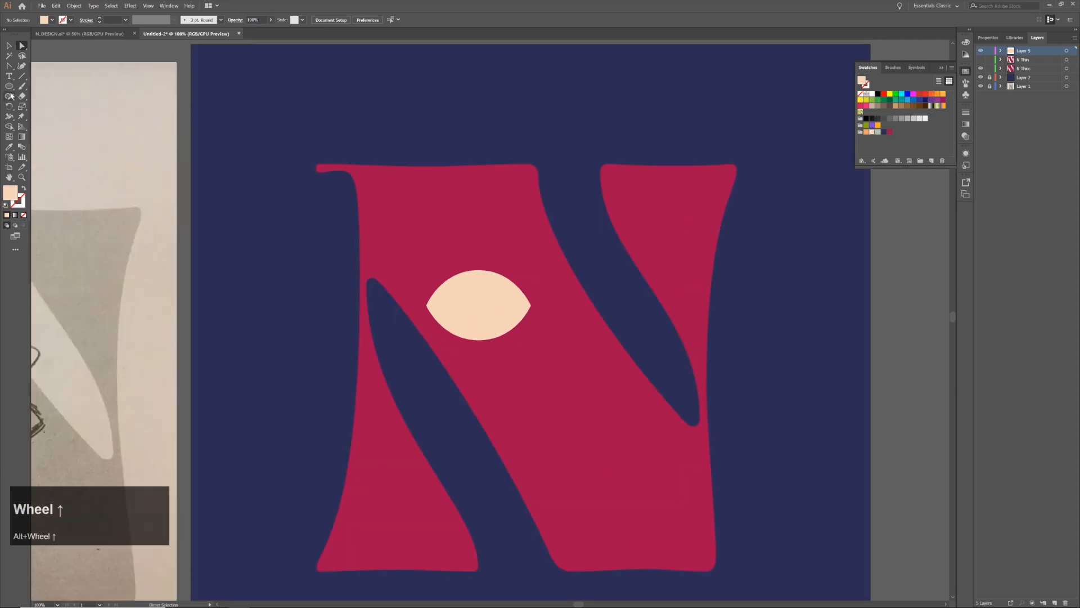
Rename the eye shape's layer as Eye ball
{"action": "left_click_drag", "start_coordinate": [9, 89], "coordinate": [38, 108]}
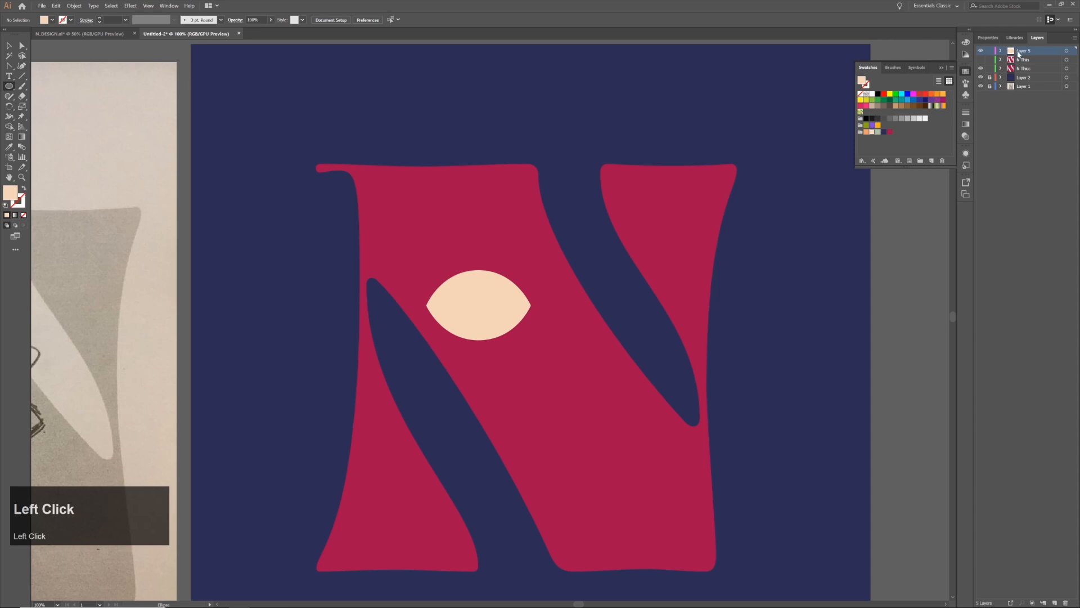
{"action": "double_click", "coordinate": [1019, 52]}
{"action": "type", "text": "Eye ball"}
{"action": "key", "text": "Return"}
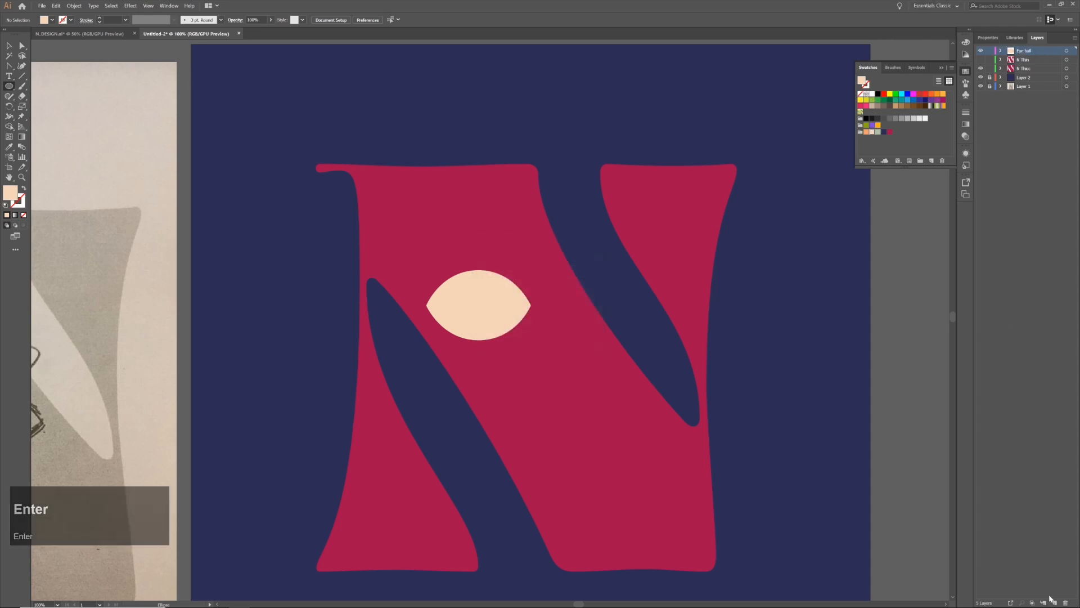
On a new layer named Iris, draw a circle about 76 px in diameter centred in the eye, filled with the palette's sage green
{"action": "left_click", "coordinate": [1051, 601]}
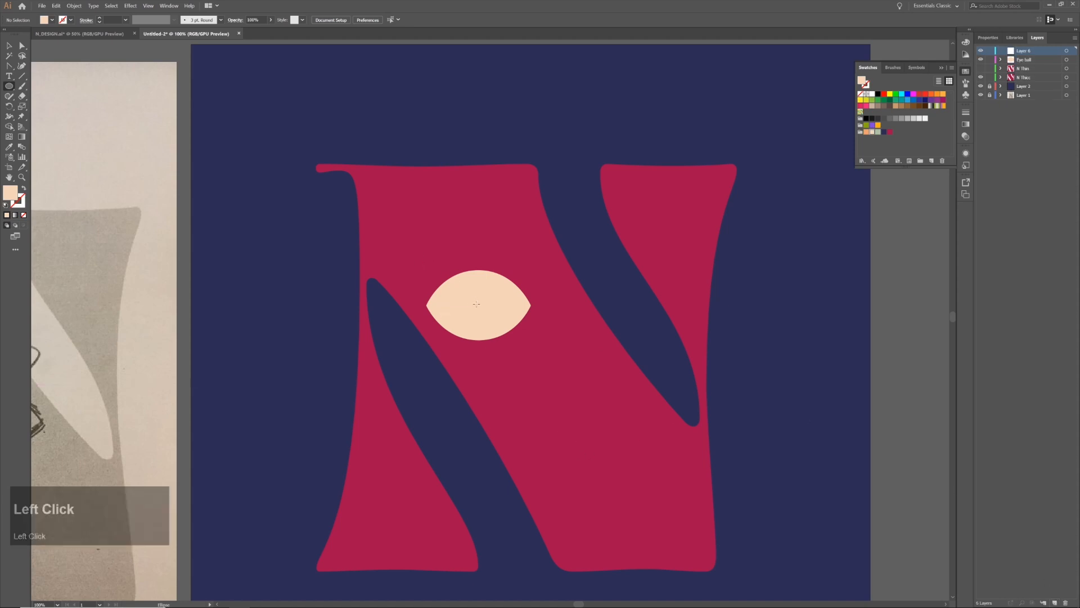
{"action": "left_click_drag", "start_coordinate": [477, 304], "coordinate": [502, 326]}
{"action": "left_click", "coordinate": [879, 133]}
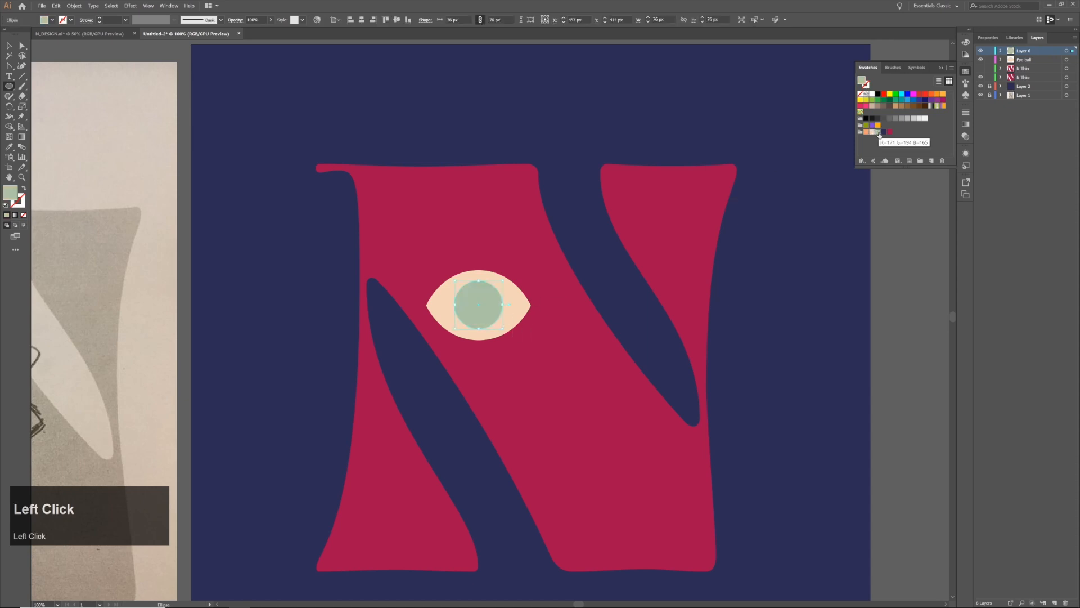
{"action": "double_click", "coordinate": [1022, 51]}
{"action": "type", "text": "Iris"}
{"action": "key", "text": "Return"}
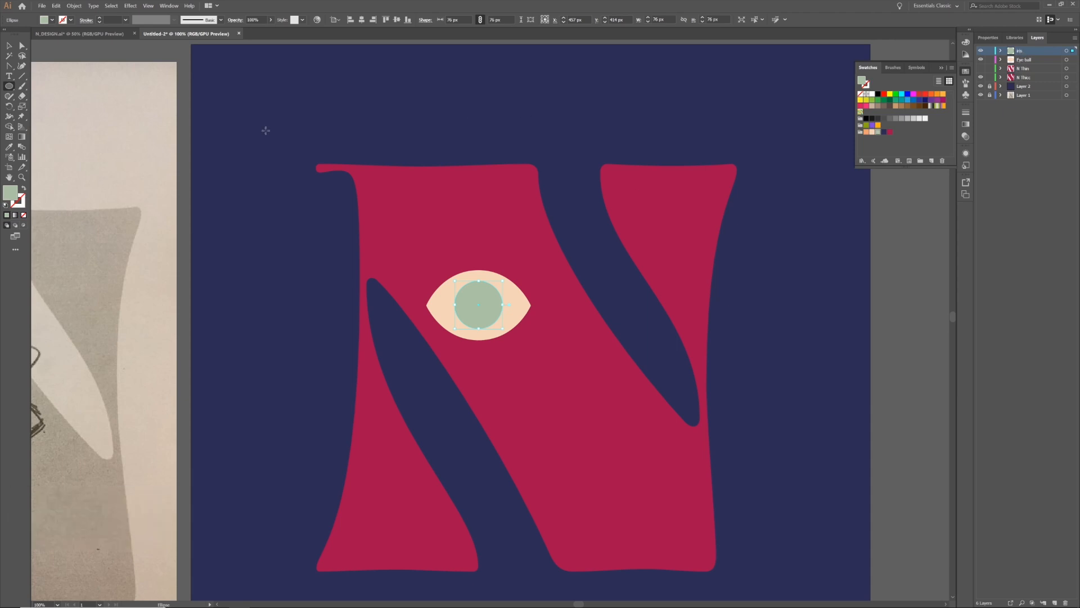
Duplicate the Iris layer, fill the copied circle with the palette's navy and scale it to about 44 px around its centre
{"action": "left_click_drag", "start_coordinate": [1029, 52], "coordinate": [1056, 603]}
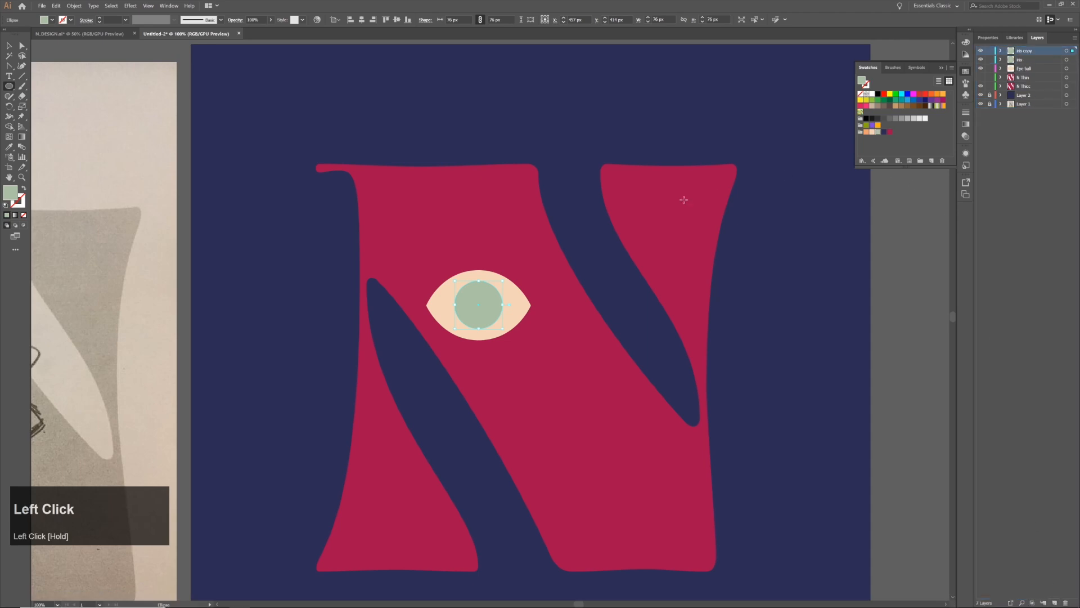
{"action": "left_click", "coordinate": [884, 132]}
{"action": "key", "text": "v"}
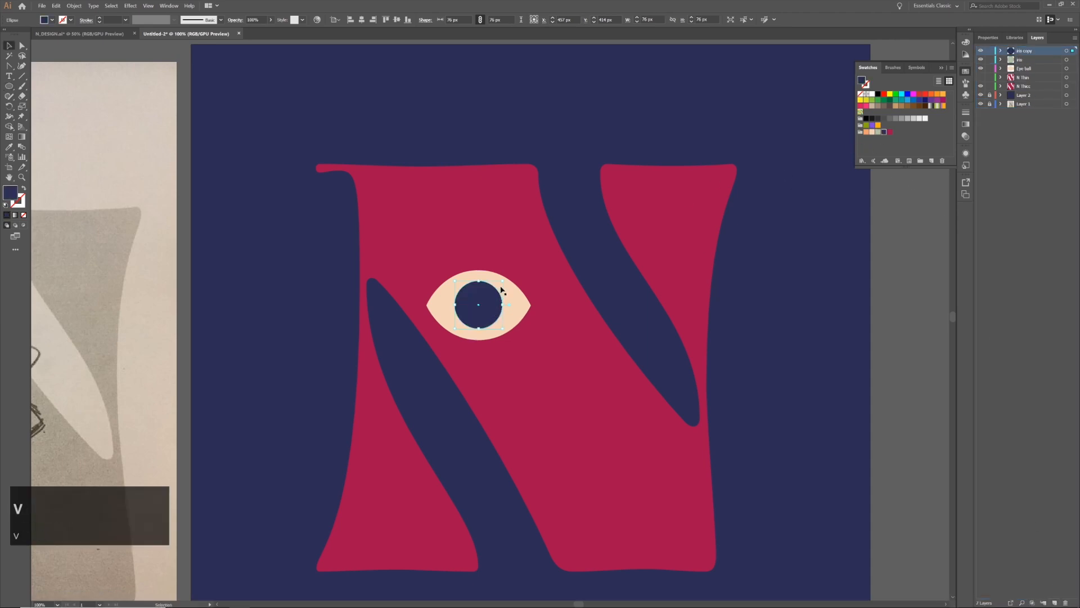
{"action": "left_click_drag", "start_coordinate": [503, 280], "coordinate": [495, 290]}
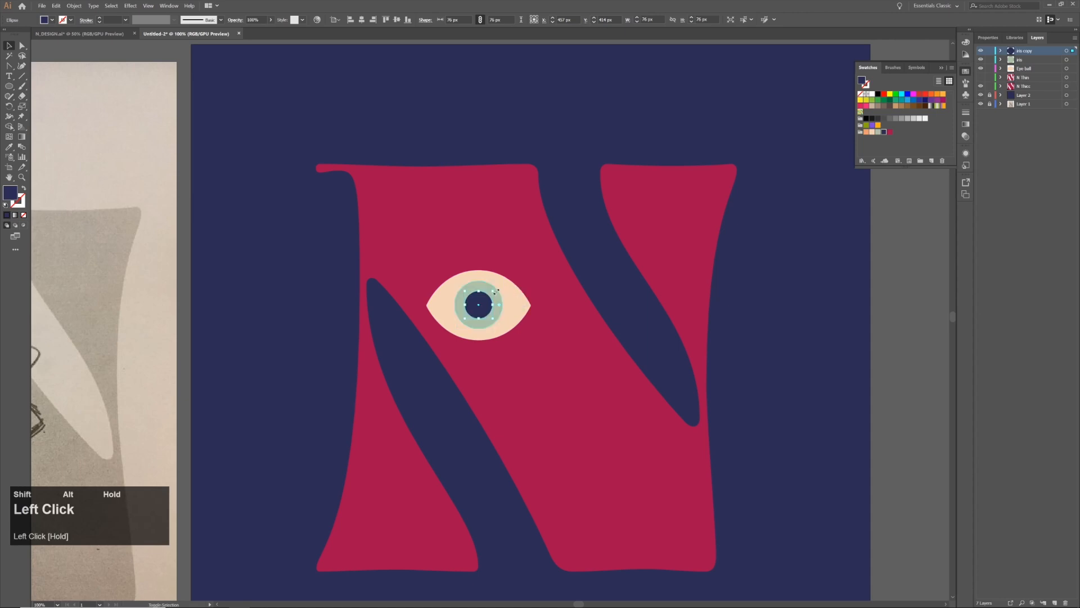
Rename the Iris layer's copy as pupil
{"action": "double_click", "coordinate": [1023, 51]}
{"action": "type", "text": "pupil"}
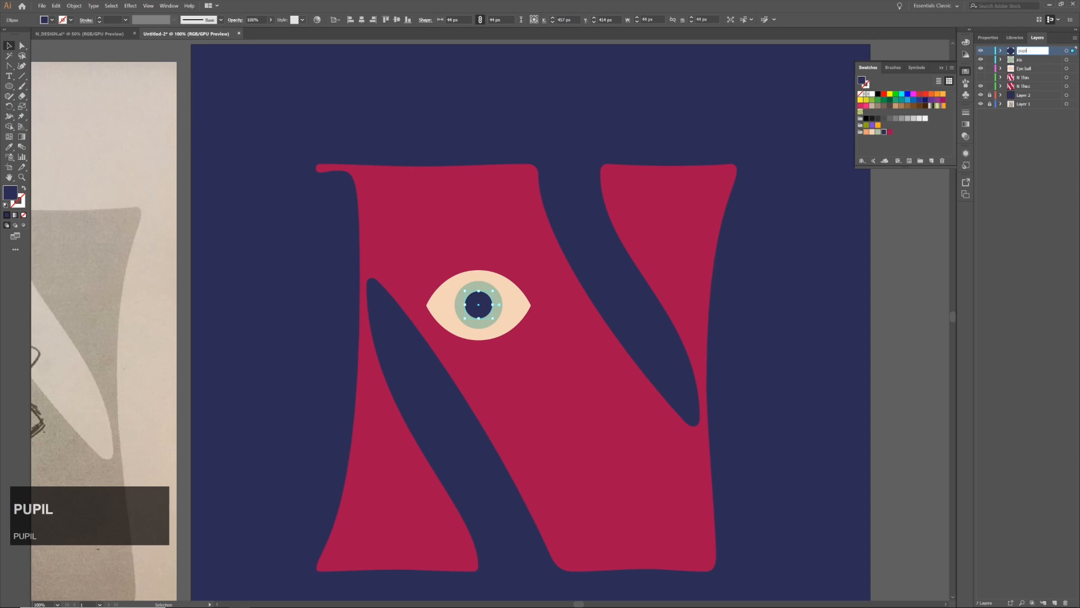
{"action": "key", "text": "Return"}
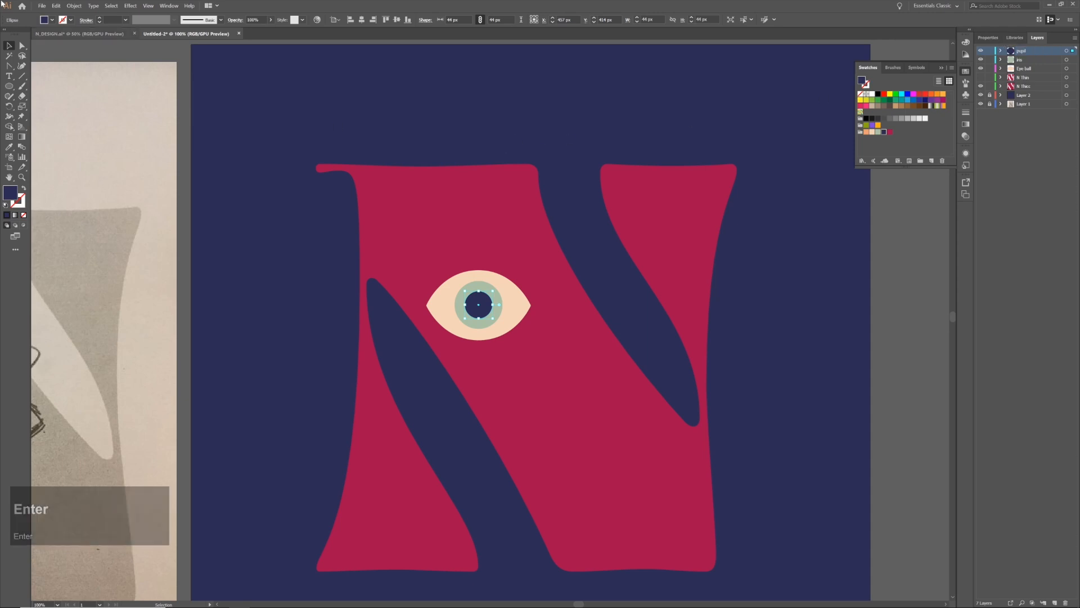
Duplicate the pupil layer and turn the copied circle into an eyeball-peach highlight about 38 px wide over the iris's upper left
{"action": "left_click_drag", "start_coordinate": [1024, 52], "coordinate": [1055, 603]}
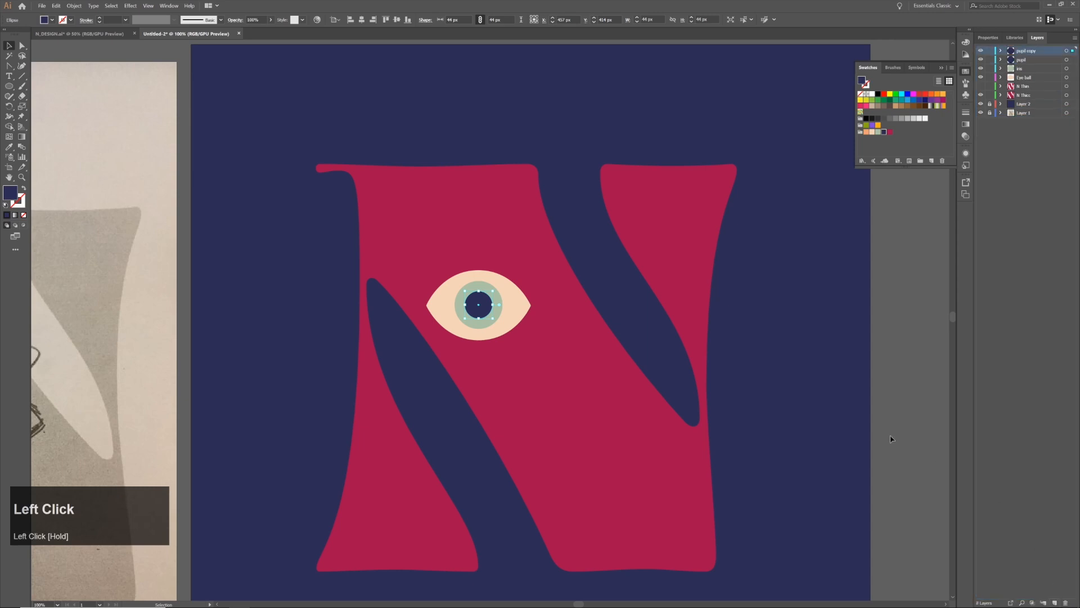
{"action": "key", "text": "v"}
{"action": "left_click_drag", "start_coordinate": [485, 310], "coordinate": [469, 295]}
{"action": "key", "text": "i"}
{"action": "left_click", "coordinate": [515, 297]}
{"action": "key", "text": "v"}
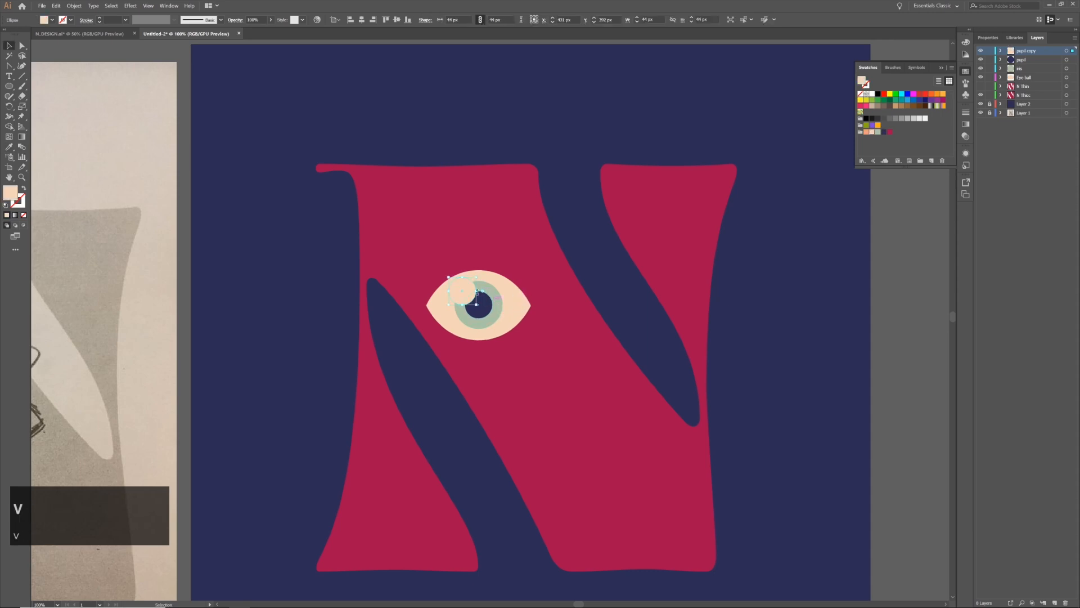
{"action": "left_click_drag", "start_coordinate": [477, 304], "coordinate": [469, 297]}
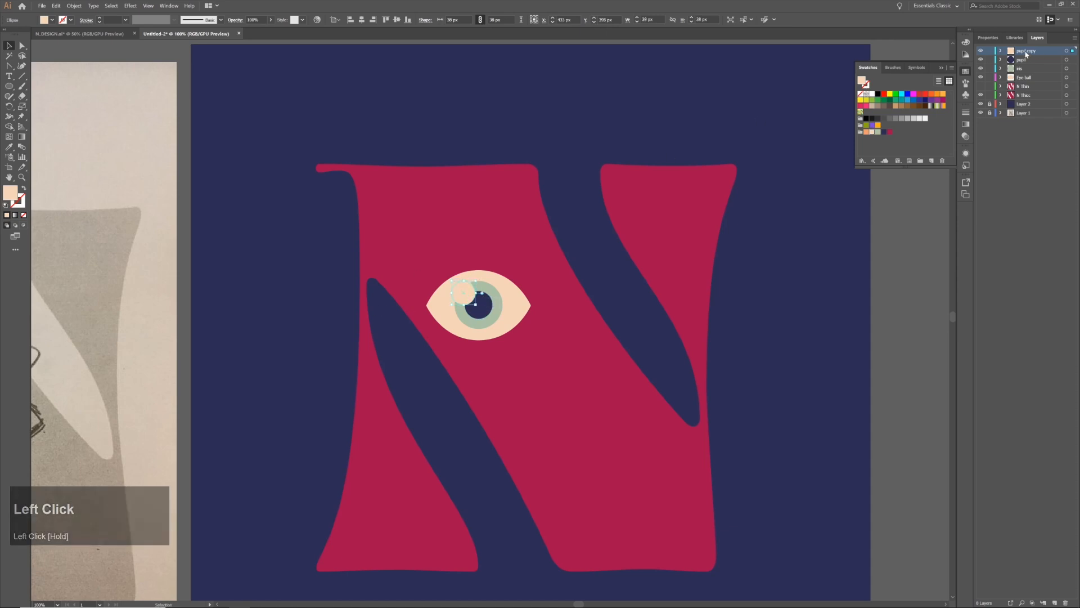
{"action": "left_click", "coordinate": [895, 316]}
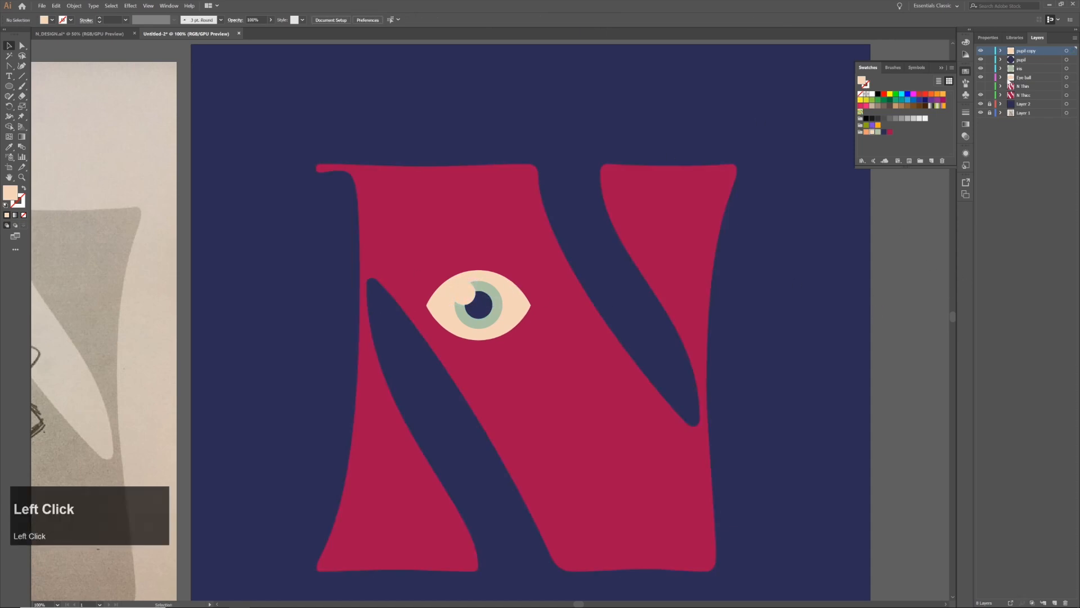
Rename the highlight circle's layer as eye shine
{"action": "double_click", "coordinate": [1035, 52]}
{"action": "type", "text": "eye shine"}
{"action": "key", "text": "Return"}
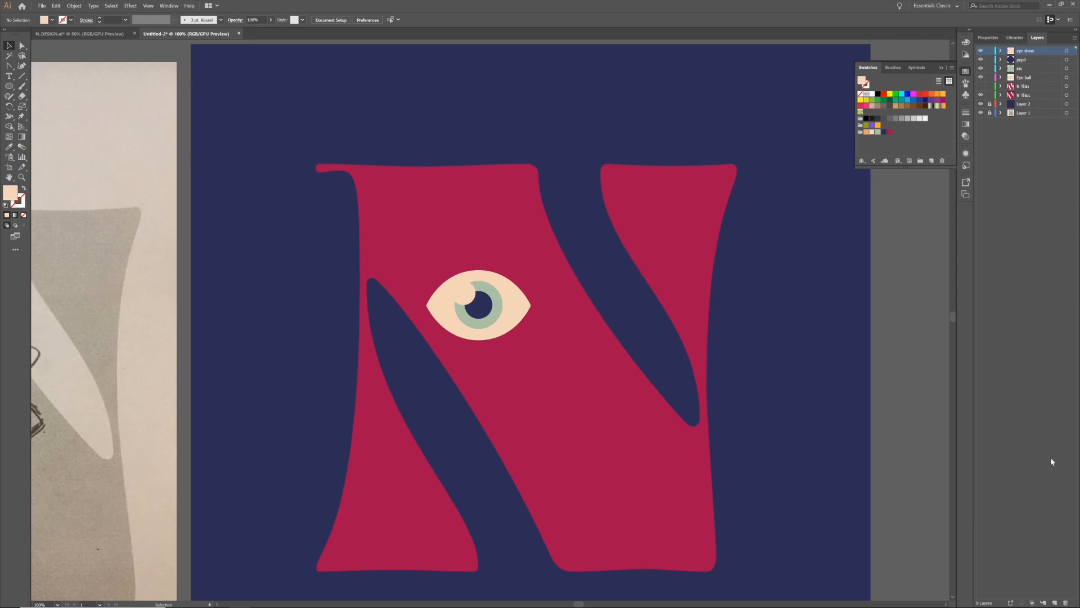
Copy all the eye's parts onto a new top layer and place this second eye diagonally below and right of the first
{"action": "left_click", "coordinate": [1056, 603]}
{"action": "left_click", "coordinate": [493, 324], "text": "shift"}
{"action": "left_click", "coordinate": [484, 314], "text": "shift"}
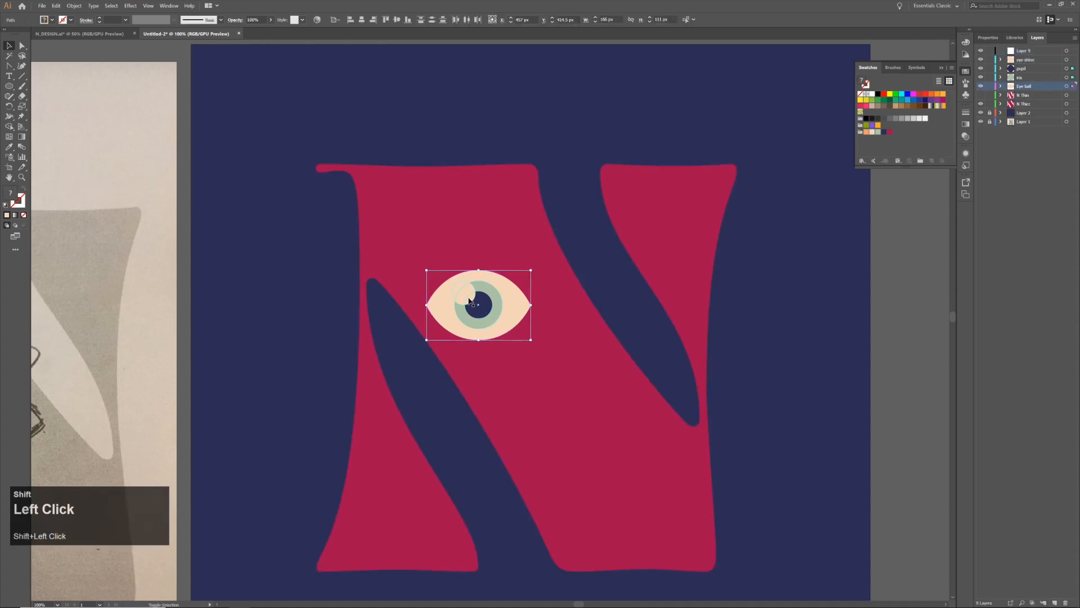
{"action": "left_click", "coordinate": [691, 275], "text": "ctrl"}
{"action": "key", "text": "ctrl+c"}
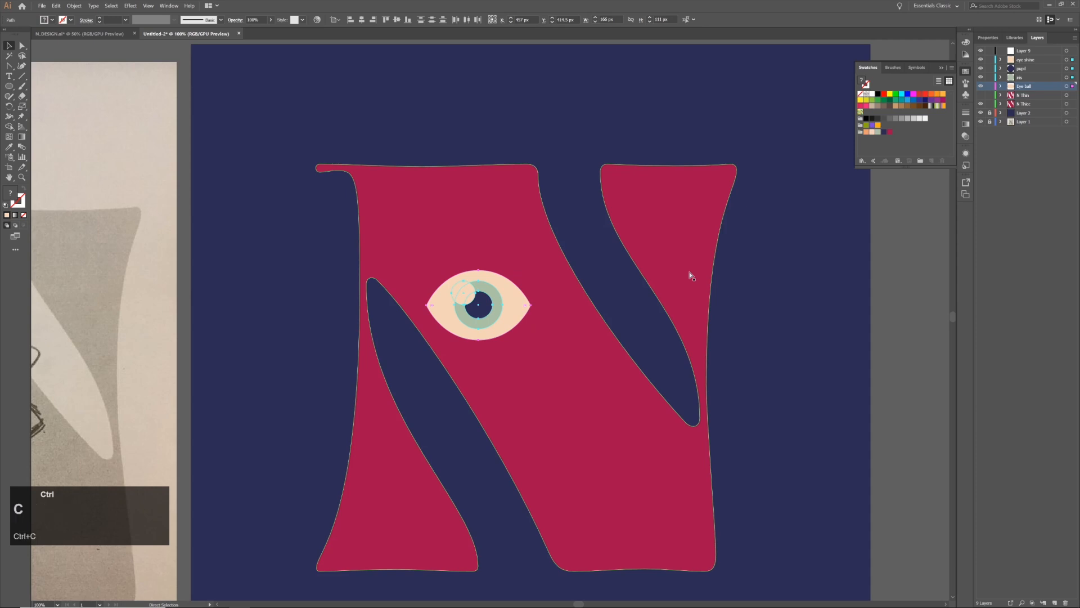
{"action": "left_click", "coordinate": [1023, 51]}
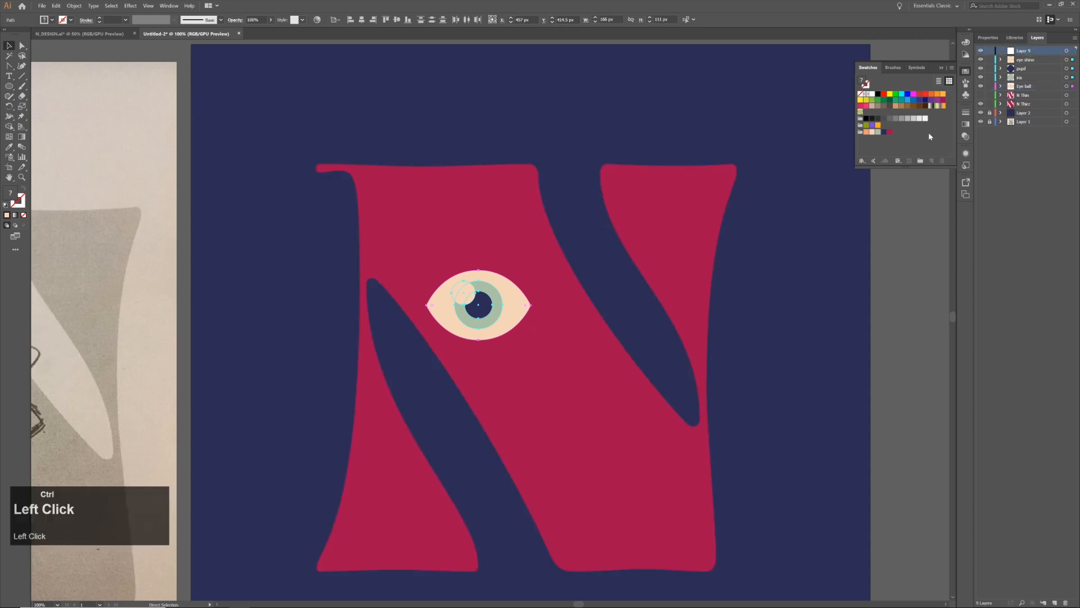
{"action": "key", "text": "ctrl+v"}
{"action": "left_click_drag", "start_coordinate": [504, 334], "coordinate": [580, 352]}
{"action": "scroll", "coordinate": [559, 305], "scroll_direction": "down", "scroll_amount": 1, "text": "alt"}
{"action": "left_click", "coordinate": [808, 330]}
{"action": "scroll", "coordinate": [807, 330], "scroll_direction": "down", "scroll_amount": 3}
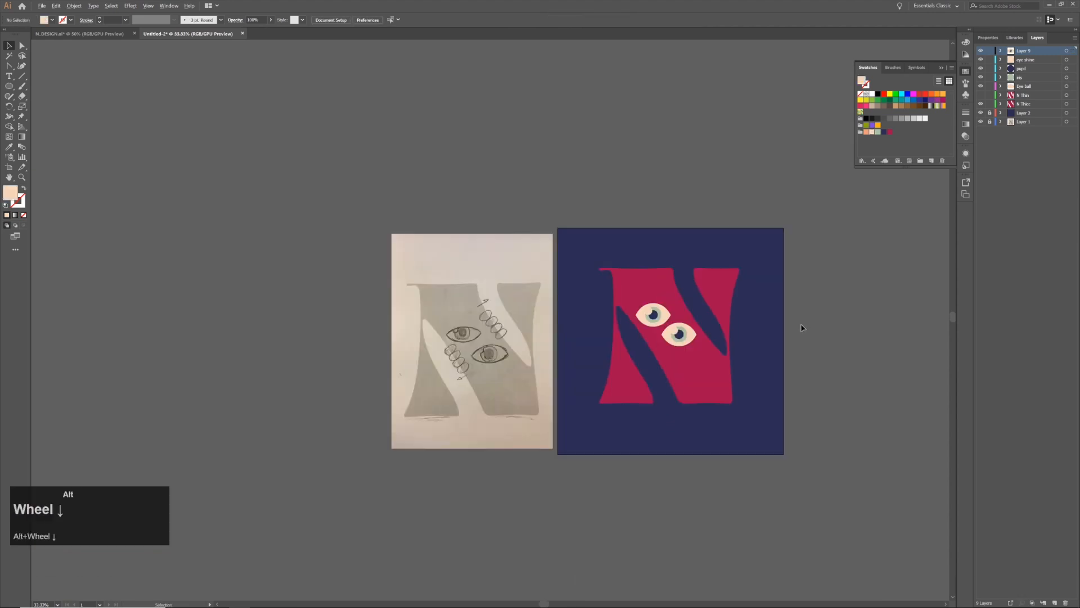
{"action": "scroll", "coordinate": [804, 327], "scroll_direction": "up", "scroll_amount": 3}
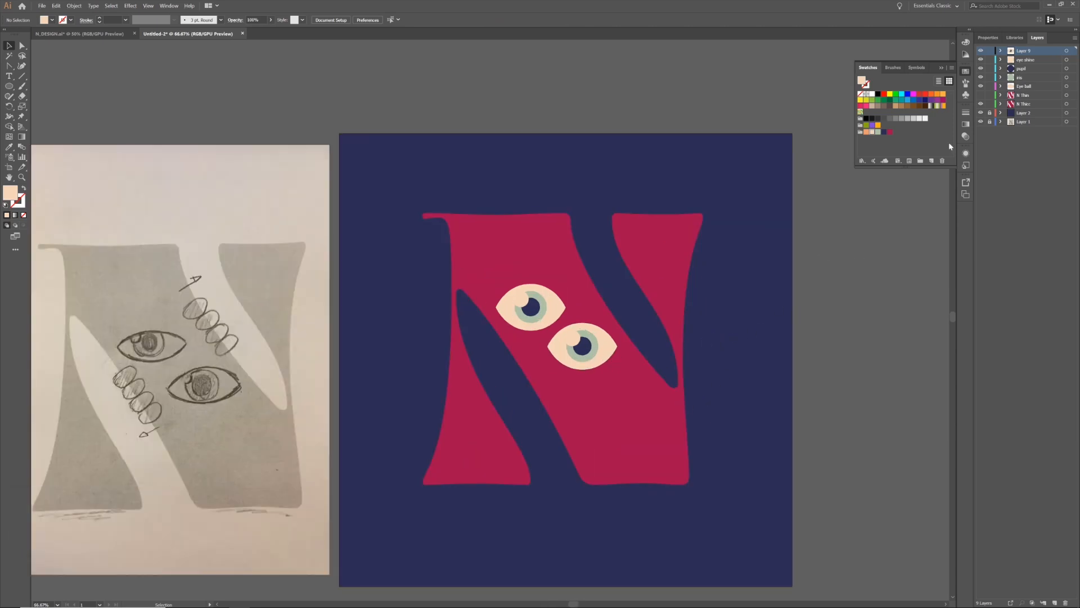
Lock the N Thicc layer and shift both eyes together slightly down and right on the N's diagonal
{"action": "left_click", "coordinate": [991, 104]}
{"action": "left_click_drag", "start_coordinate": [604, 347], "coordinate": [613, 356]}
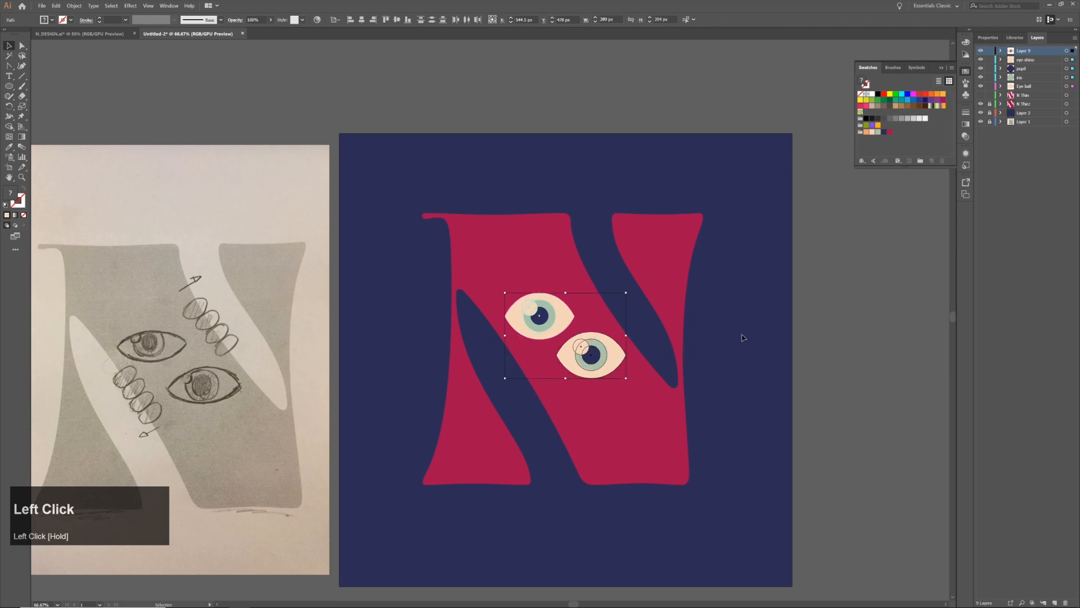
{"action": "left_click", "coordinate": [828, 325]}
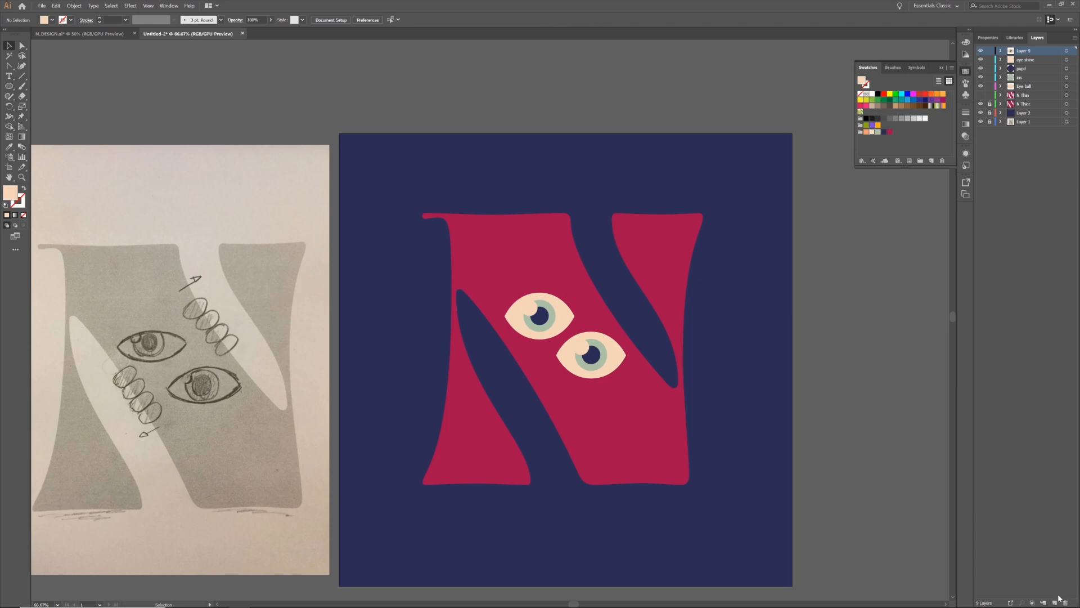
Rename the copied eye's layer as 2nd eye
{"action": "double_click", "coordinate": [1020, 52]}
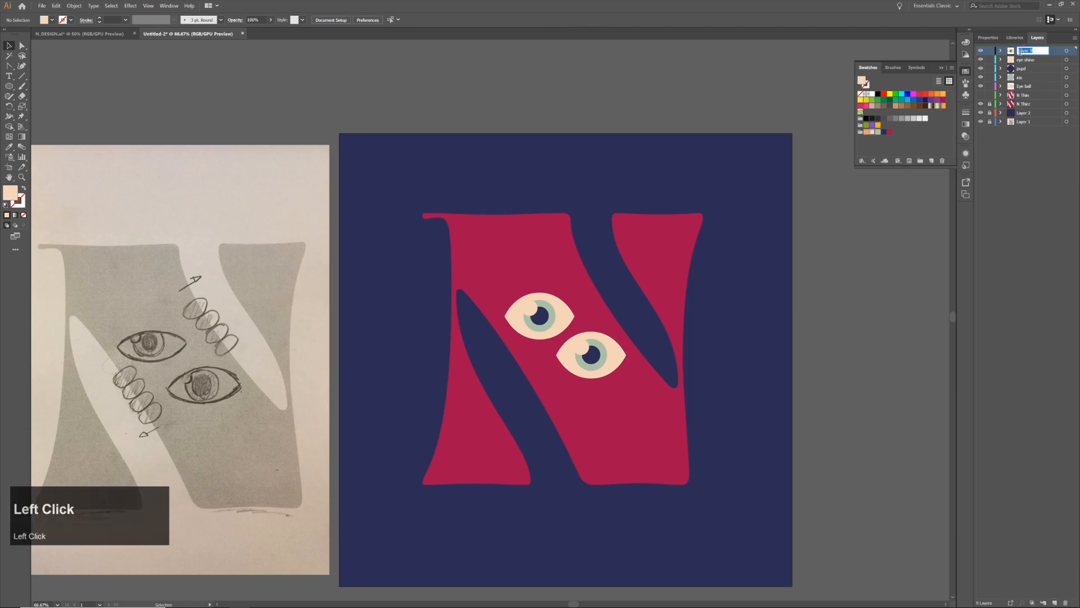
{"action": "type", "text": "2nd eye"}
{"action": "key", "text": "Return"}
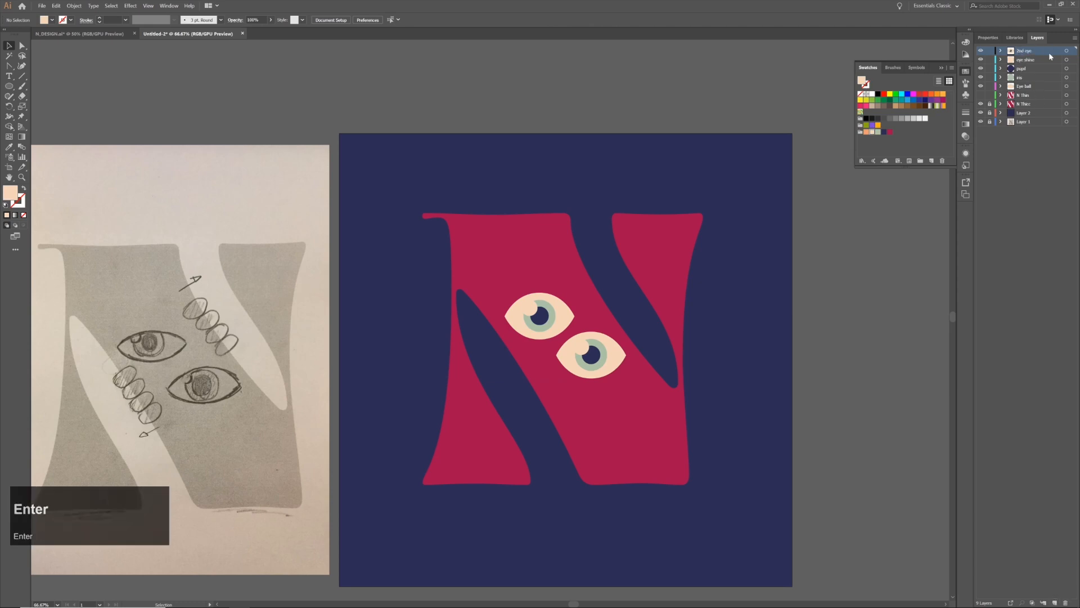
On a new top layer, draw an orange rounded rectangle about 83 by 45 px over the diagonal's left edge, below the eyes
{"action": "left_click", "coordinate": [1055, 603]}
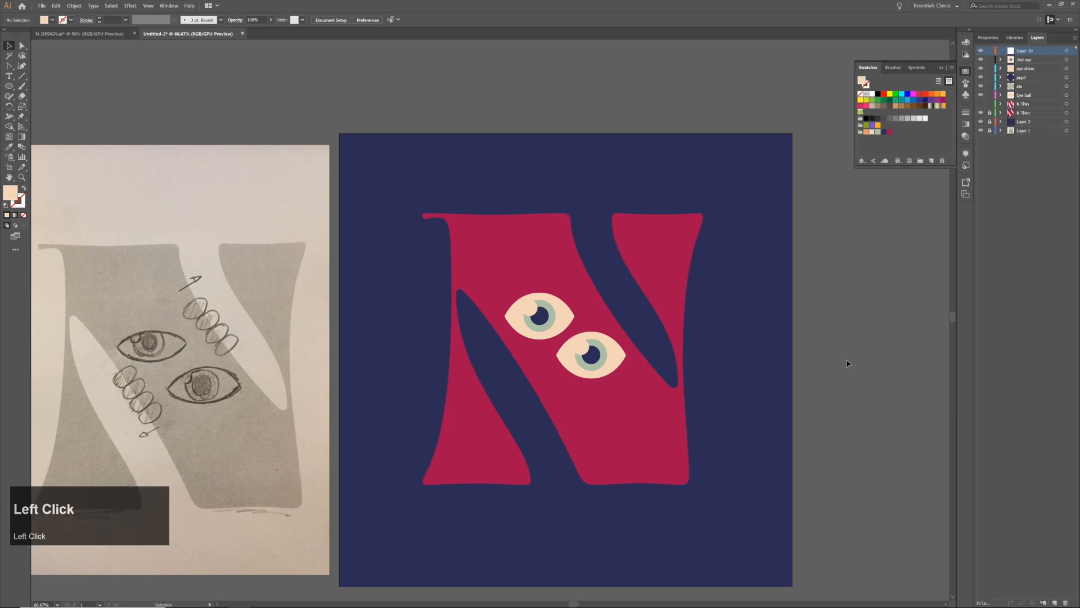
{"action": "left_click", "coordinate": [9, 87]}
{"action": "left_click_drag", "start_coordinate": [10, 88], "coordinate": [38, 99]}
{"action": "left_click", "coordinate": [867, 132]}
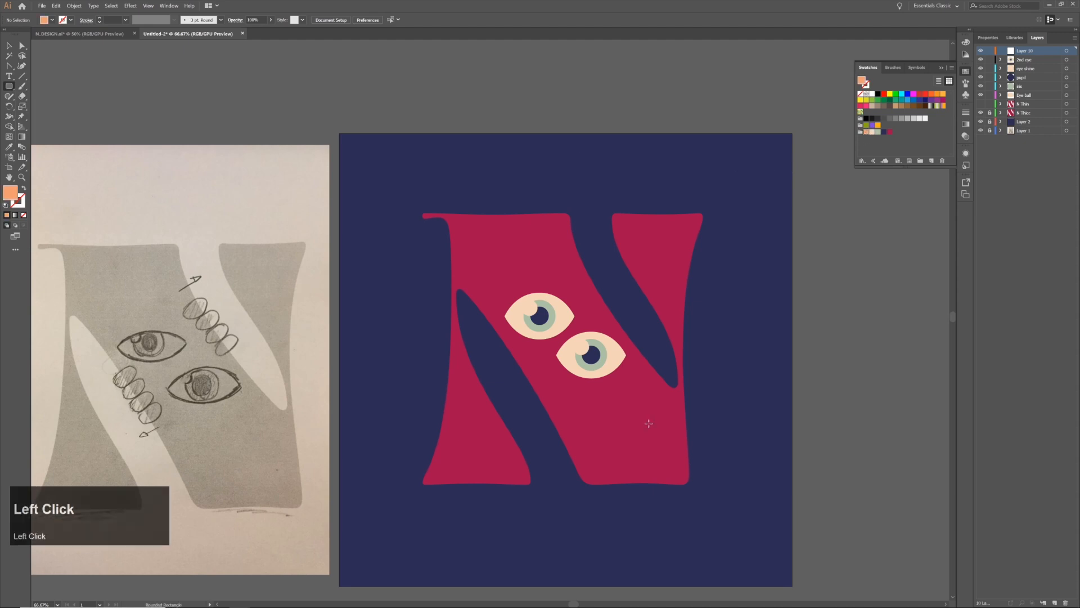
{"action": "mouse_move", "coordinate": [557, 396]}
{"action": "left_mouse_down"}
{"action": "mouse_move", "coordinate": [592, 416]}
{"action": "mouse_move", "coordinate": [586, 405]}
{"action": "mouse_move", "coordinate": [580, 413]}
{"action": "mouse_move", "coordinate": [588, 385]}
{"action": "mouse_move", "coordinate": [567, 407]}
{"action": "mouse_move", "coordinate": [545, 404]}
{"action": "mouse_move", "coordinate": [540, 389]}
{"action": "left_mouse_up"}
{"action": "key", "text": "v"}
Tilt the orange finger shape and duplicate it at even spacing into a stack of four along the diagonal's left edge
{"action": "left_click", "coordinate": [570, 407]}
{"action": "left_click", "coordinate": [567, 404]}
{"action": "left_click", "coordinate": [548, 403]}
{"action": "key", "text": "ctrl+d"}
{"action": "key", "text": "ctrl+d"}
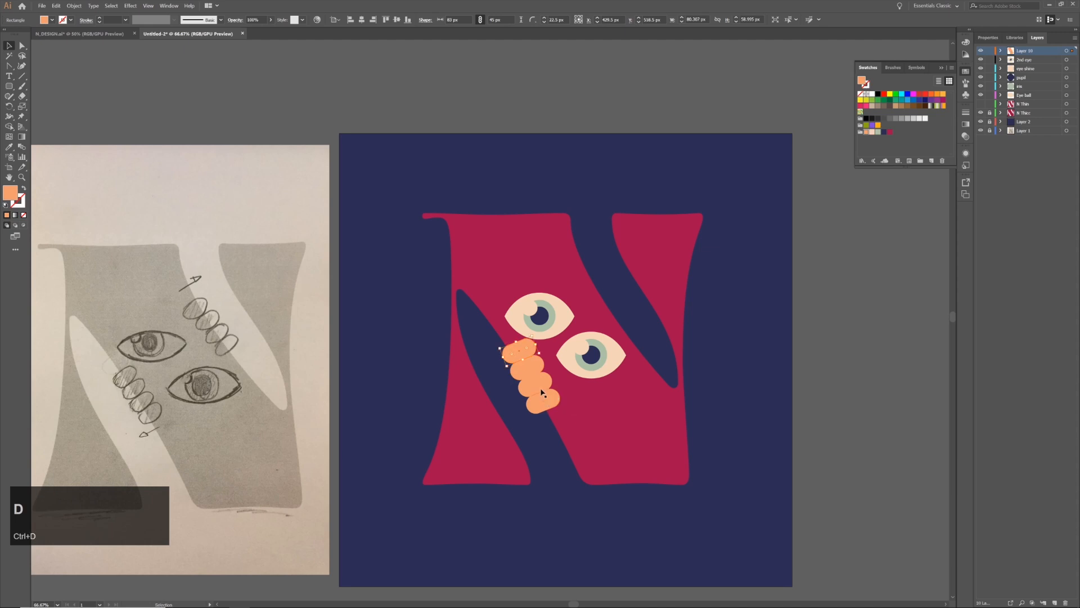
Scale the four stacked fingers together to about 68 by 36 px each and rotate them to follow the diagonal's left edge
{"action": "left_click", "coordinate": [537, 387], "text": "shift"}
{"action": "left_click", "coordinate": [550, 401], "text": "shift"}
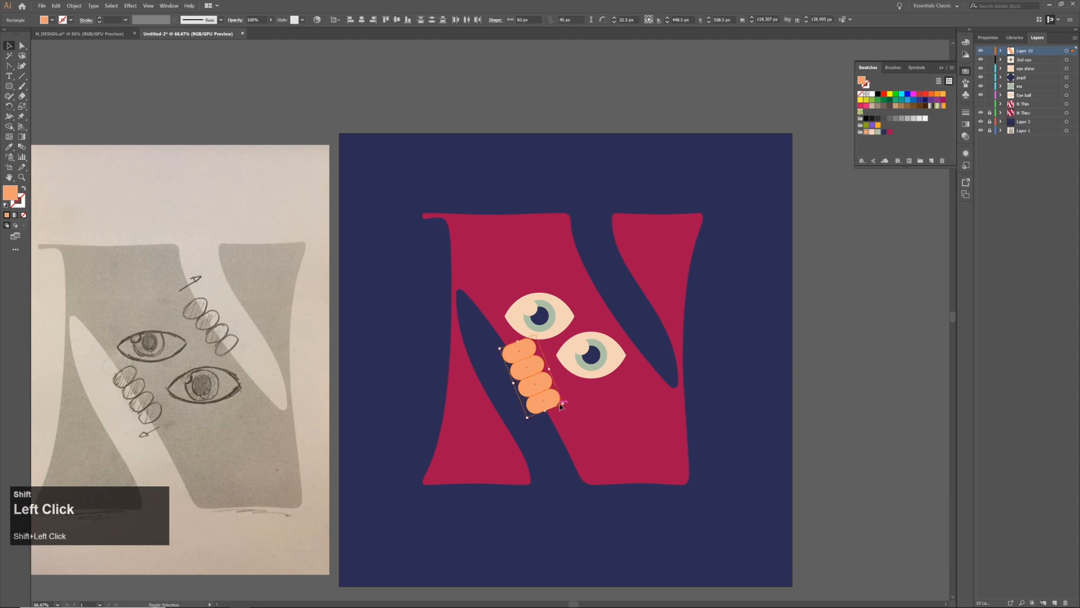
{"action": "mouse_move", "coordinate": [565, 404]}
{"action": "left_mouse_down"}
{"action": "mouse_move", "coordinate": [554, 389]}
{"action": "mouse_move", "coordinate": [541, 395]}
{"action": "mouse_move", "coordinate": [549, 398]}
{"action": "left_mouse_up"}
{"action": "left_click", "coordinate": [617, 397]}
Add three new layers on top and distribute the four finger shapes so that each sits on its own layer
{"action": "left_click", "coordinate": [551, 399]}
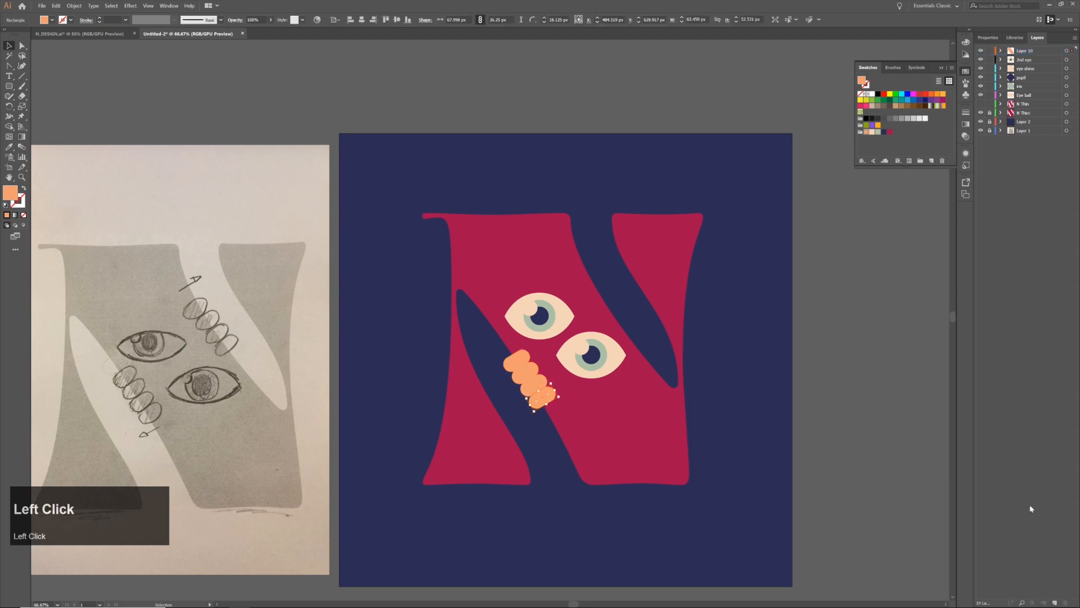
{"action": "left_click", "coordinate": [1055, 602]}
{"action": "left_click", "coordinate": [1055, 603]}
{"action": "left_click", "coordinate": [1055, 603]}
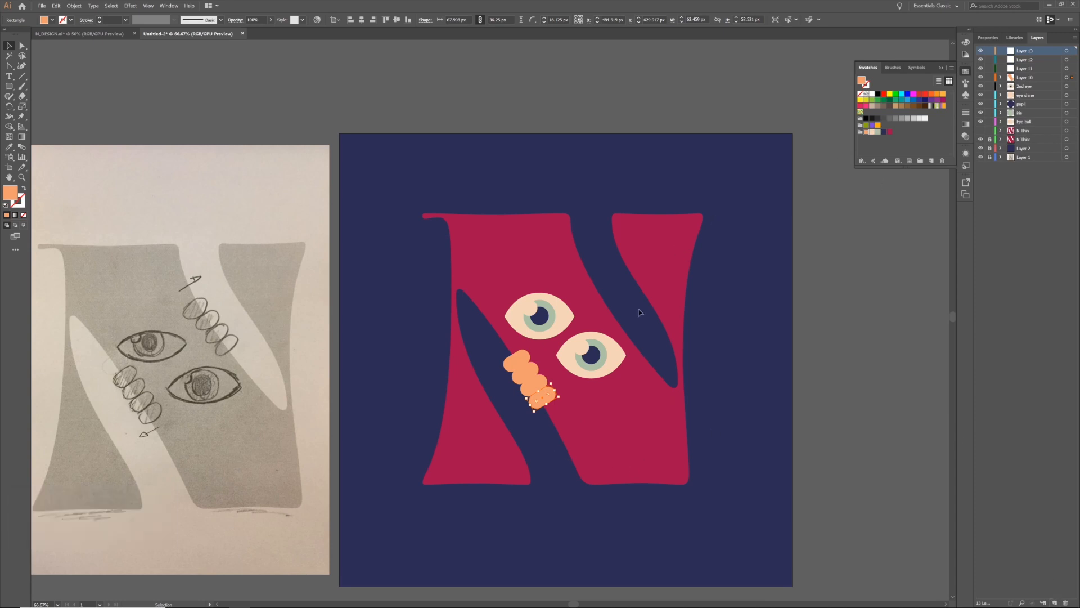
{"action": "left_click", "coordinate": [515, 361]}
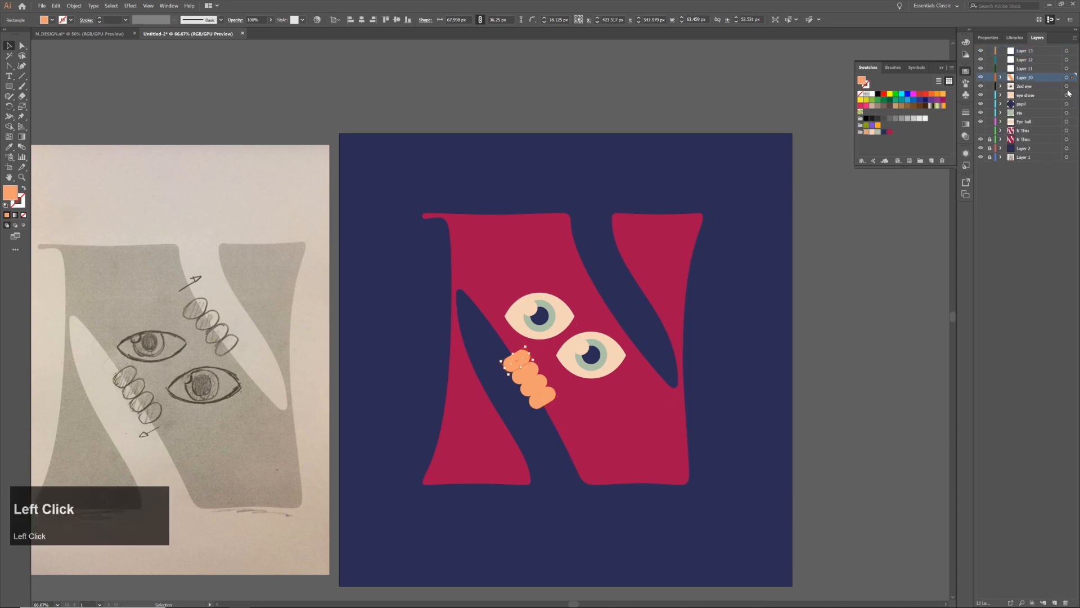
{"action": "mouse_move", "coordinate": [1072, 77]}
{"action": "left_mouse_down"}
{"action": "mouse_move", "coordinate": [1072, 51]}
{"action": "mouse_move", "coordinate": [1072, 60]}
{"action": "left_mouse_up"}
{"action": "left_click", "coordinate": [532, 375]}
{"action": "left_click", "coordinate": [537, 385]}
{"action": "left_click_drag", "start_coordinate": [1073, 77], "coordinate": [1072, 68]}
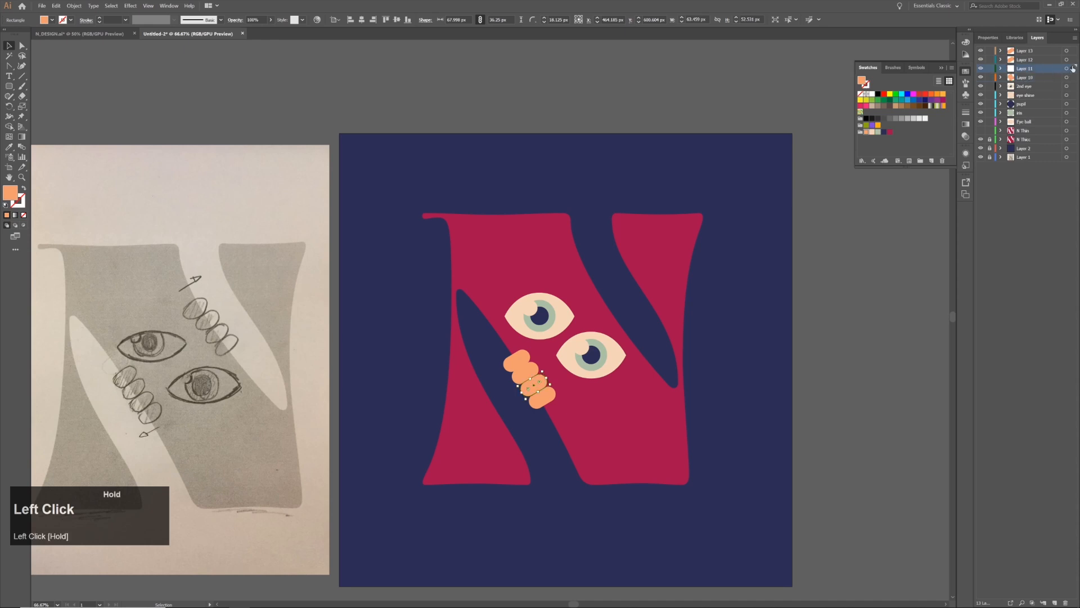
Rename the upper two finger layers as finger 1 and finger 2
{"action": "double_click", "coordinate": [1030, 52]}
{"action": "type", "text": "finger 1"}
{"action": "key", "text": "Return"}
{"action": "double_click", "coordinate": [1025, 60]}
{"action": "type", "text": "finger 2"}
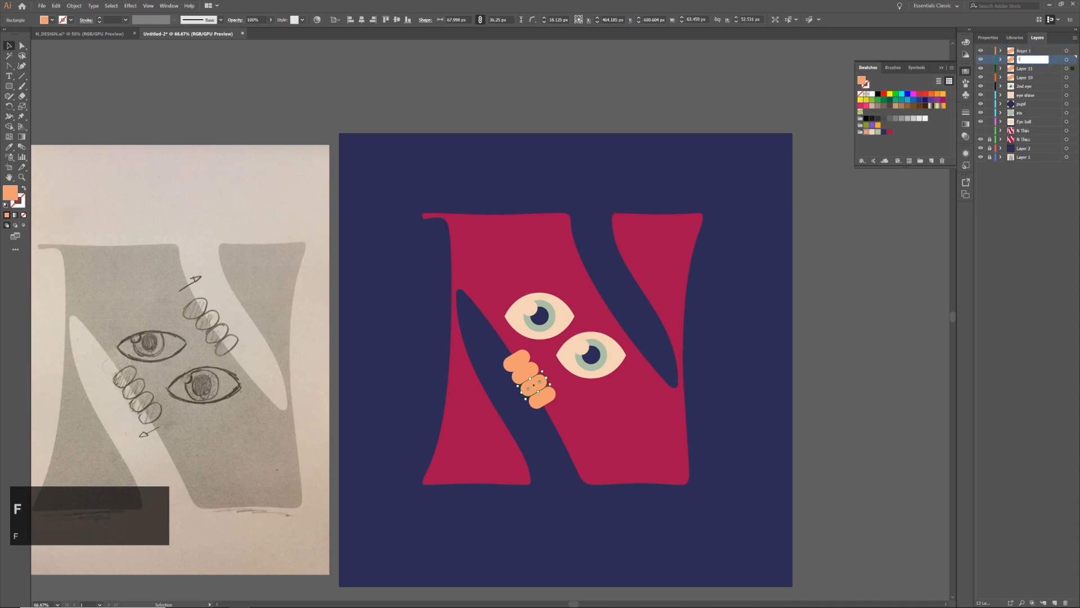
{"action": "key", "text": "Return"}
Rename the remaining two finger layers as finger 3 and finger 4
{"action": "double_click", "coordinate": [1025, 68]}
{"action": "type", "text": "finger 3"}
{"action": "key", "text": "Return"}
{"action": "double_click", "coordinate": [1025, 78]}
{"action": "type", "text": "finger 4"}
{"action": "key", "text": "Return"}
Paste a copy of all four fingers onto a new top layer and place it on the diagonal's right edge, beside the upper eye
{"action": "left_click", "coordinate": [1031, 51]}
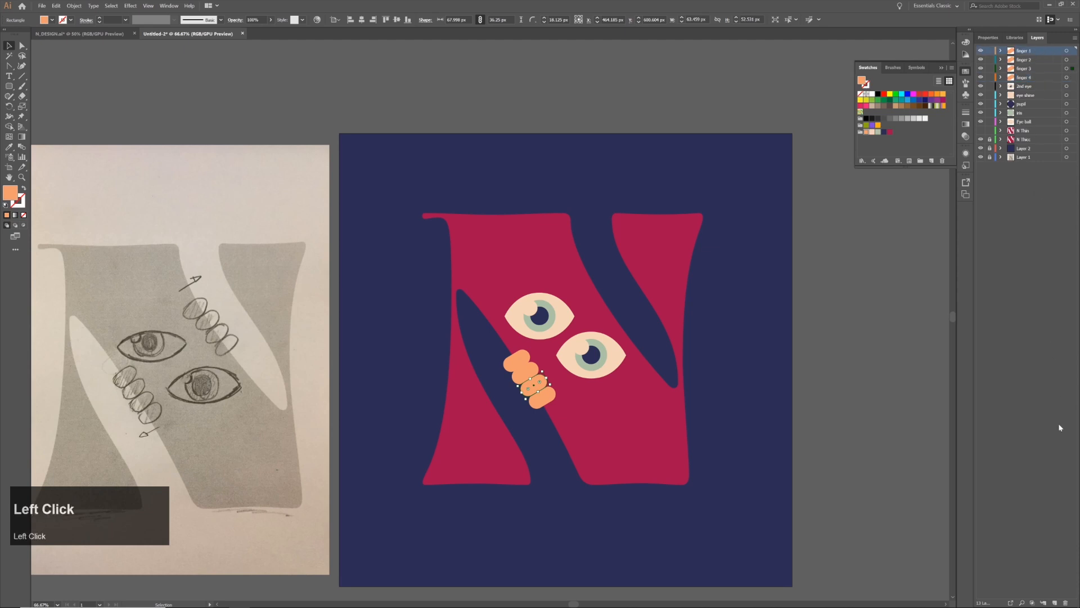
{"action": "left_click", "coordinate": [1055, 603]}
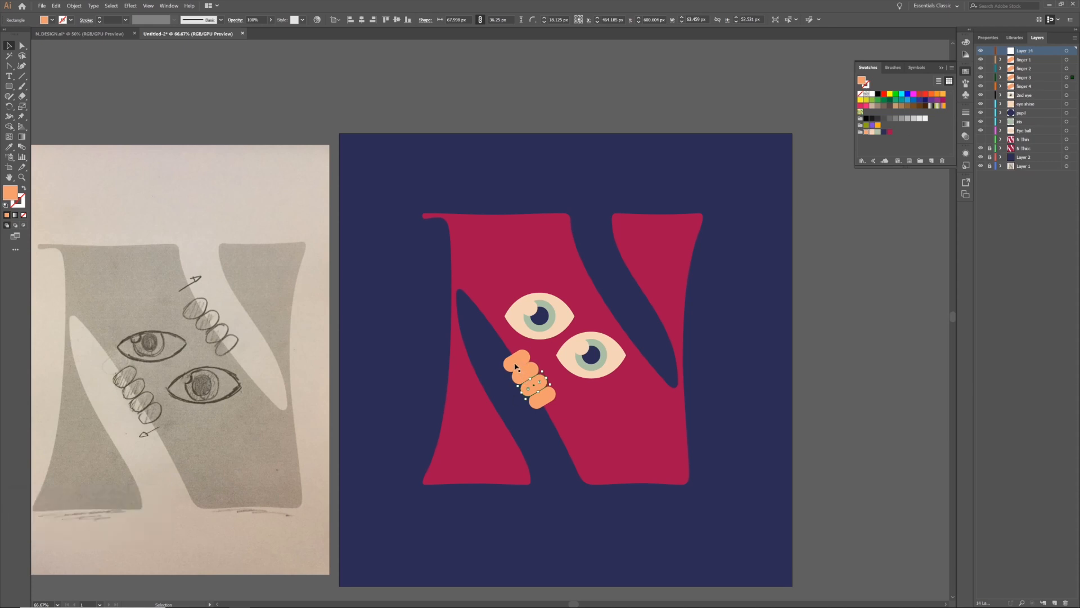
{"action": "left_click", "coordinate": [516, 367]}
{"action": "left_click", "coordinate": [525, 376], "text": "shift"}
{"action": "left_click", "coordinate": [534, 388], "text": "shift"}
{"action": "left_click", "coordinate": [543, 399], "text": "shift"}
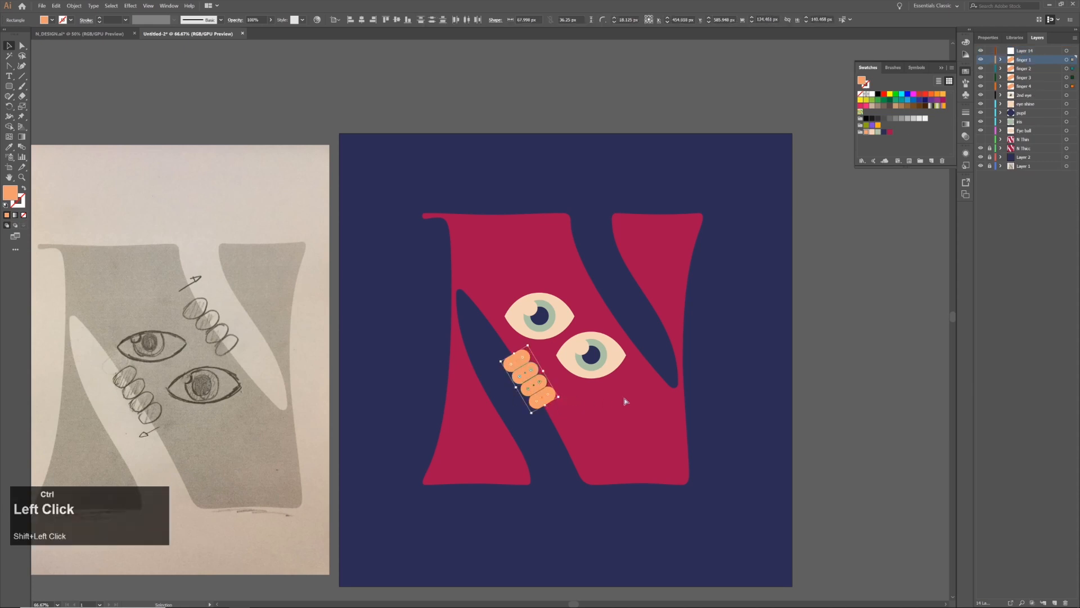
{"action": "key", "text": "ctrl+c"}
{"action": "left_click", "coordinate": [1029, 51]}
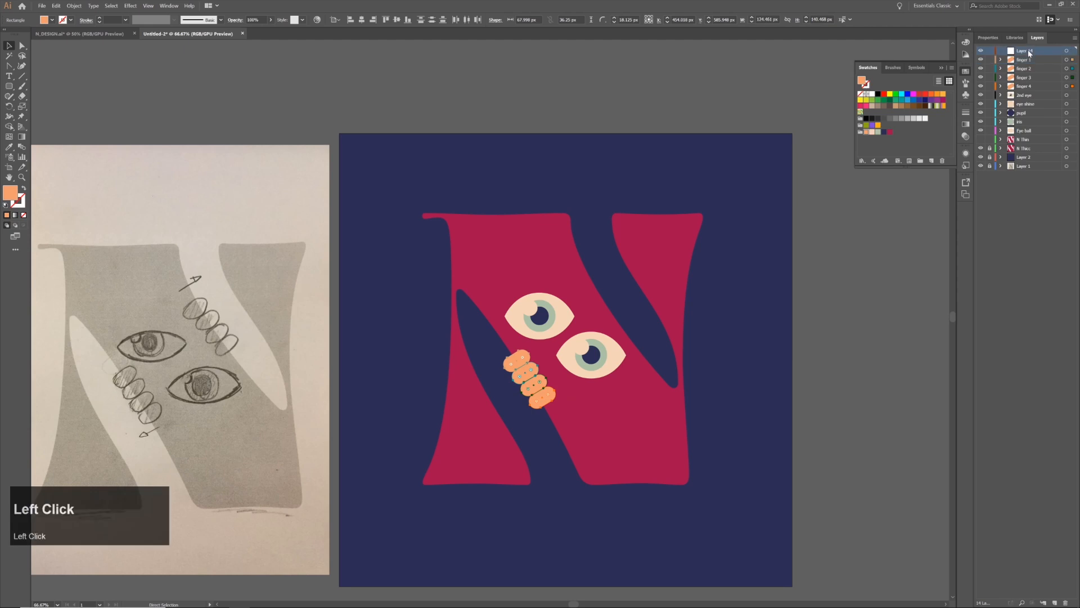
{"action": "left_click", "coordinate": [644, 347], "text": "ctrl"}
{"action": "key", "text": "ctrl+v"}
{"action": "left_click_drag", "start_coordinate": [515, 341], "coordinate": [628, 316]}
{"action": "left_click", "coordinate": [729, 311]}
Save the illustration as N_design_v2 in Adobe Illustrator format in the 001_design folder
{"action": "scroll", "coordinate": [660, 323], "scroll_direction": "down", "scroll_amount": 1, "text": "alt"}
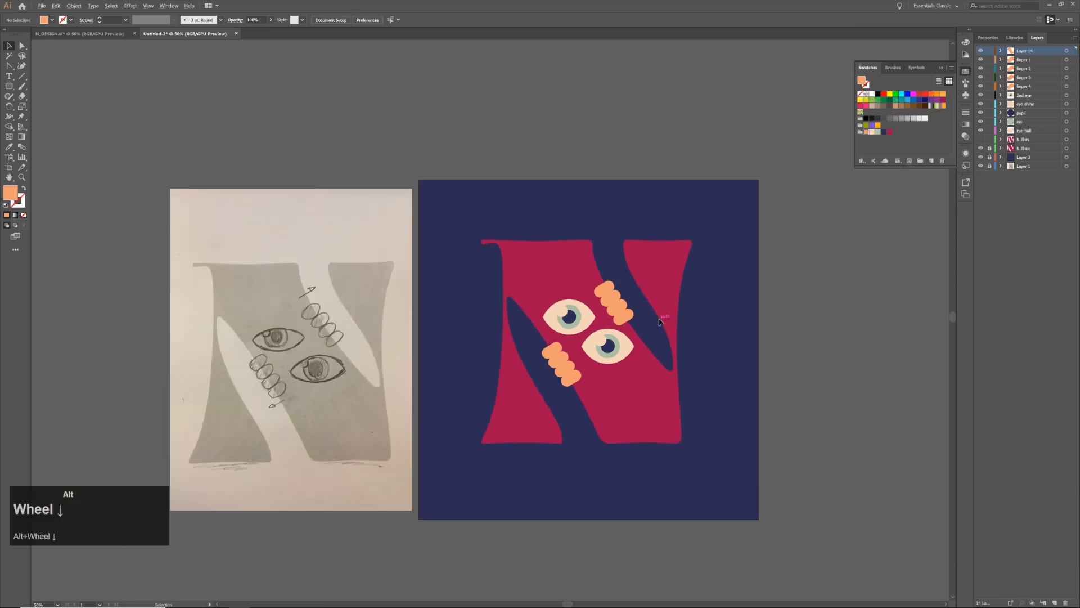
{"action": "left_click_drag", "start_coordinate": [746, 317], "coordinate": [730, 300]}
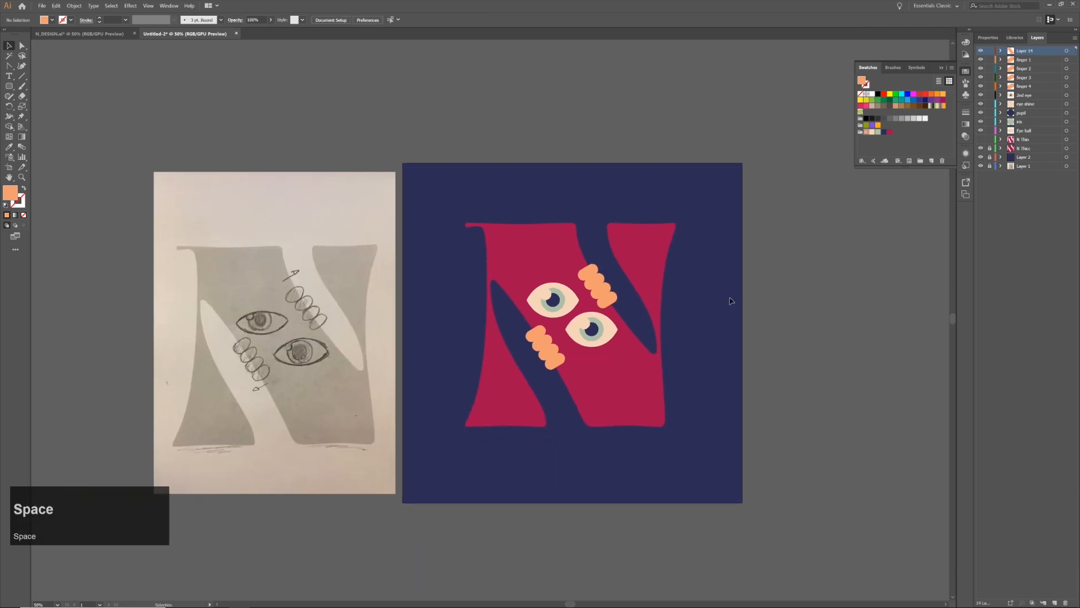
{"action": "key", "text": "ctrl+s"}
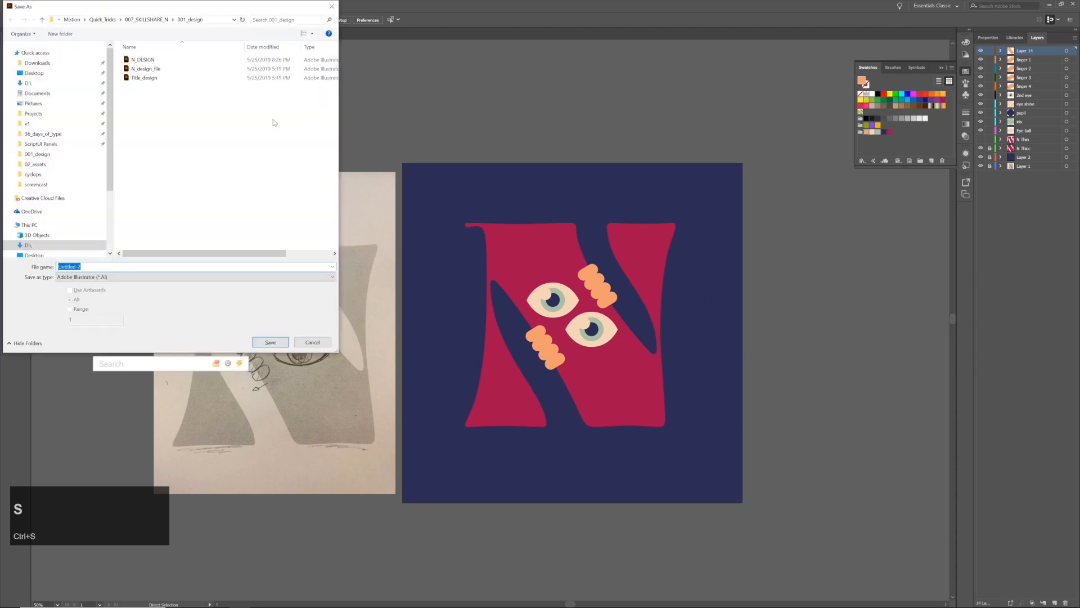
{"action": "type", "text": "N_"}
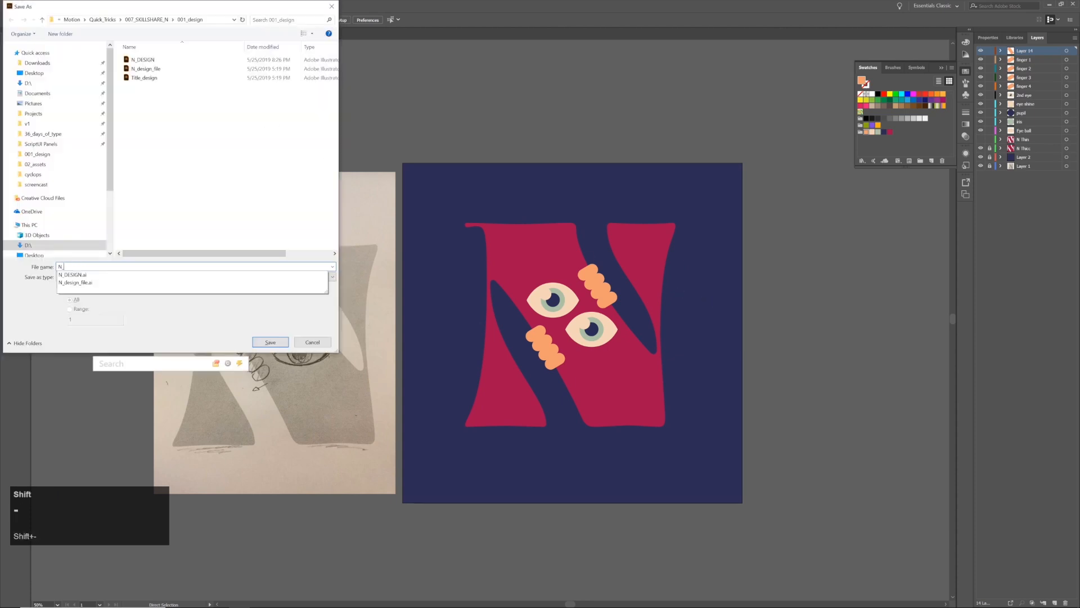
{"action": "type", "text": "design_v2"}
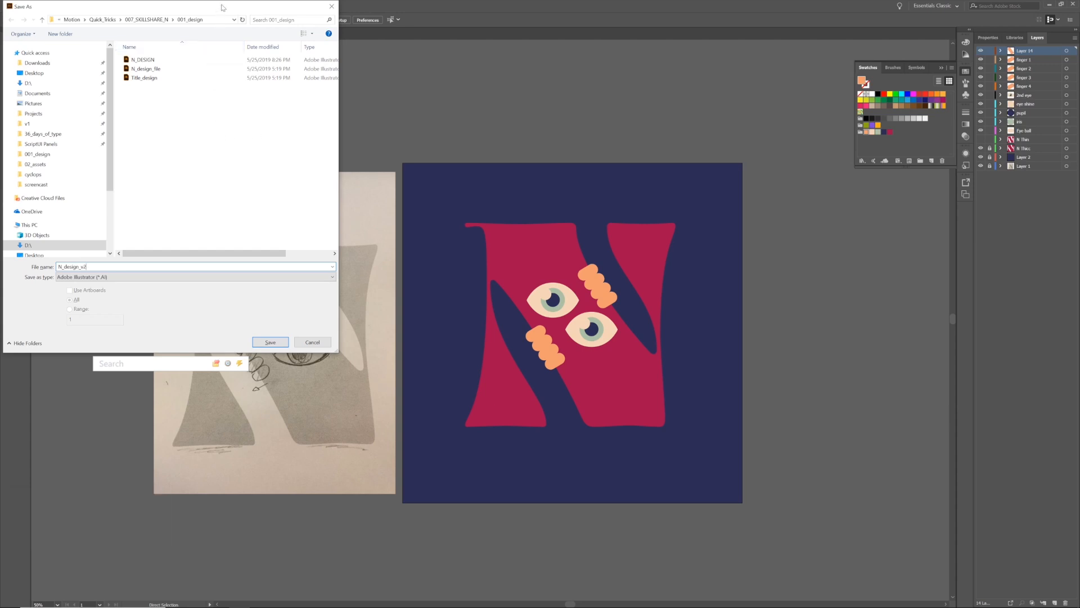
{"action": "left_click_drag", "start_coordinate": [223, 7], "coordinate": [244, 22]}
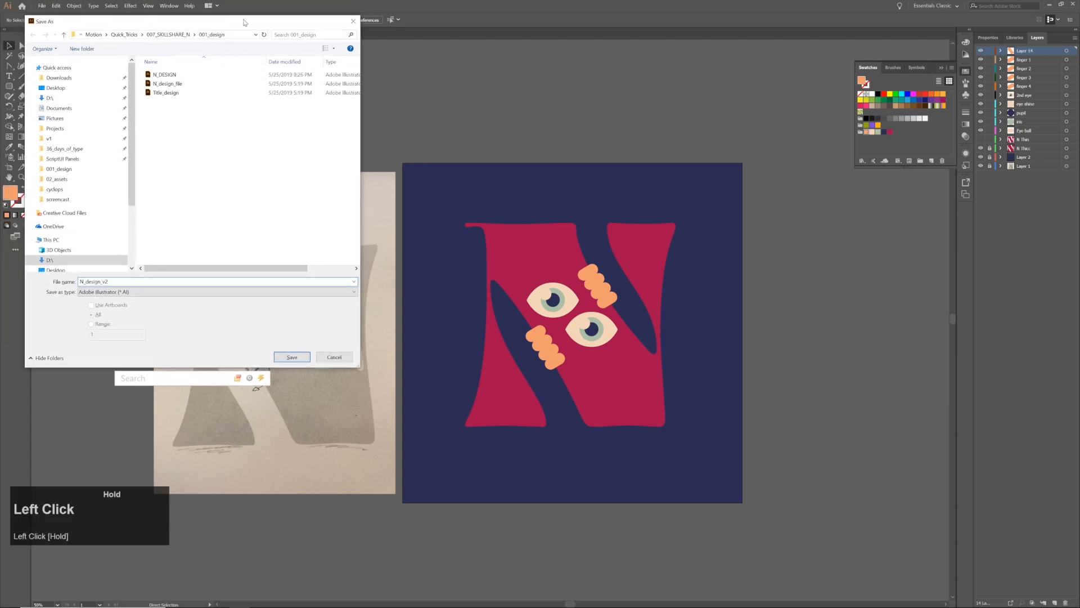
{"action": "left_click", "coordinate": [296, 357]}
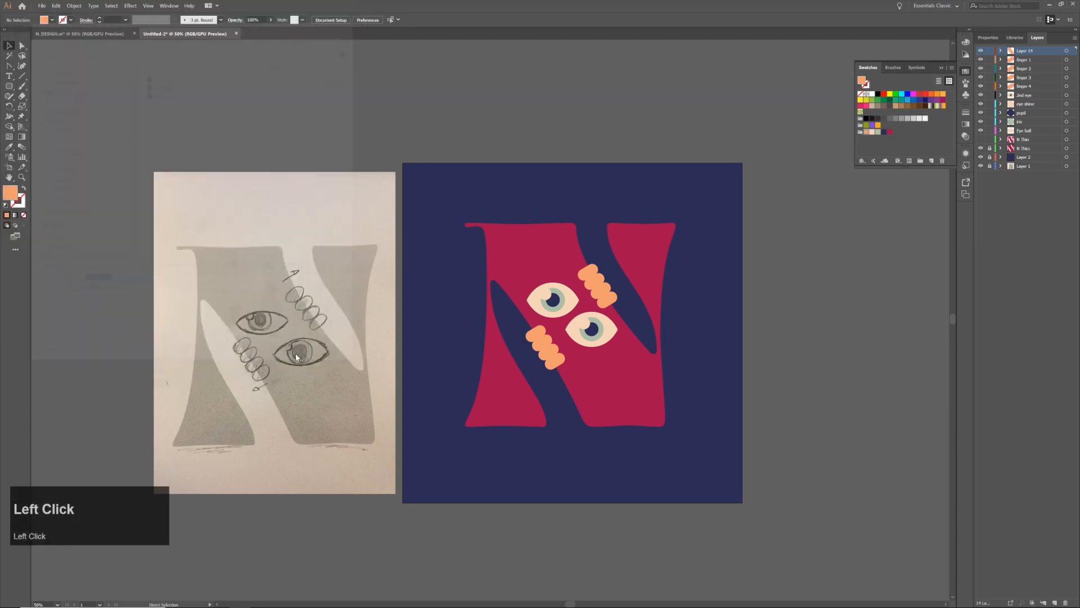
{"action": "left_click", "coordinate": [579, 422]}
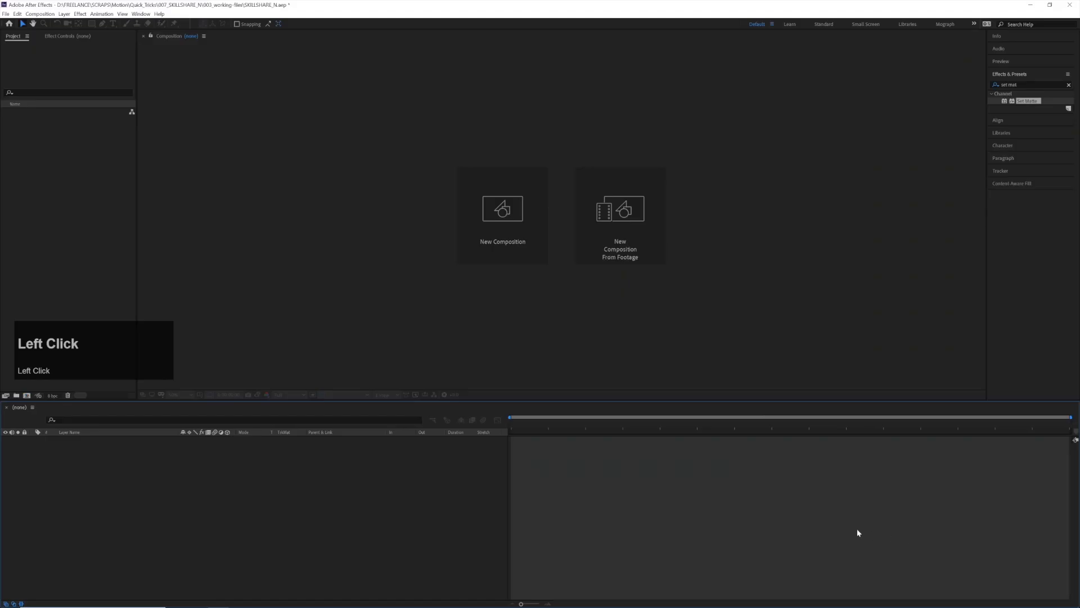
In After Effects, import N_design_v2 as a composition retaining layer sizes and open that composition
{"action": "left_click", "coordinate": [6, 14]}
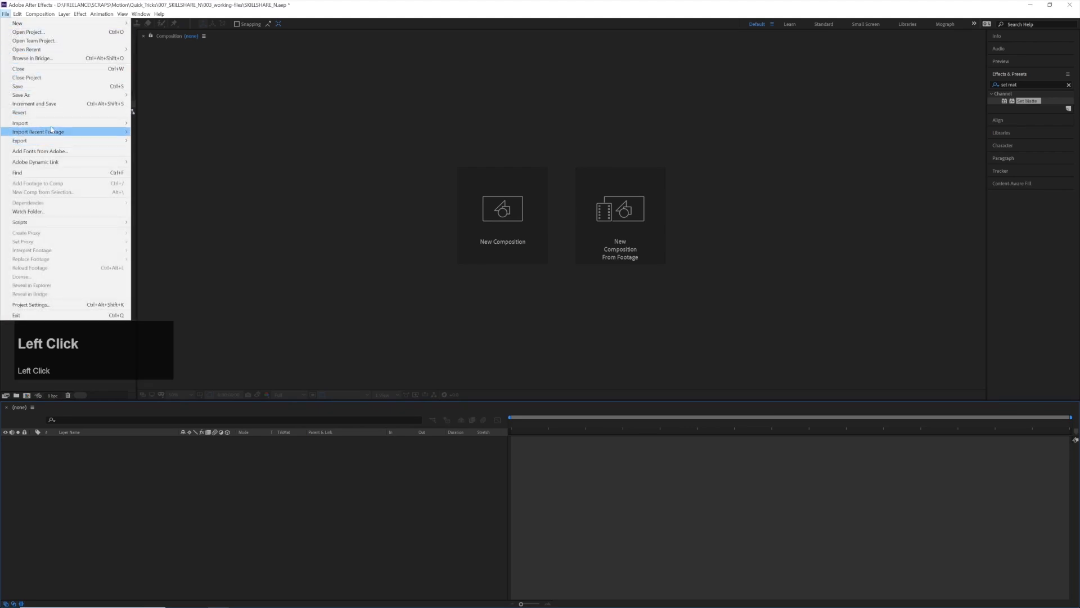
{"action": "mouse_move", "coordinate": [51, 127]}
{"action": "left_click", "coordinate": [170, 123]}
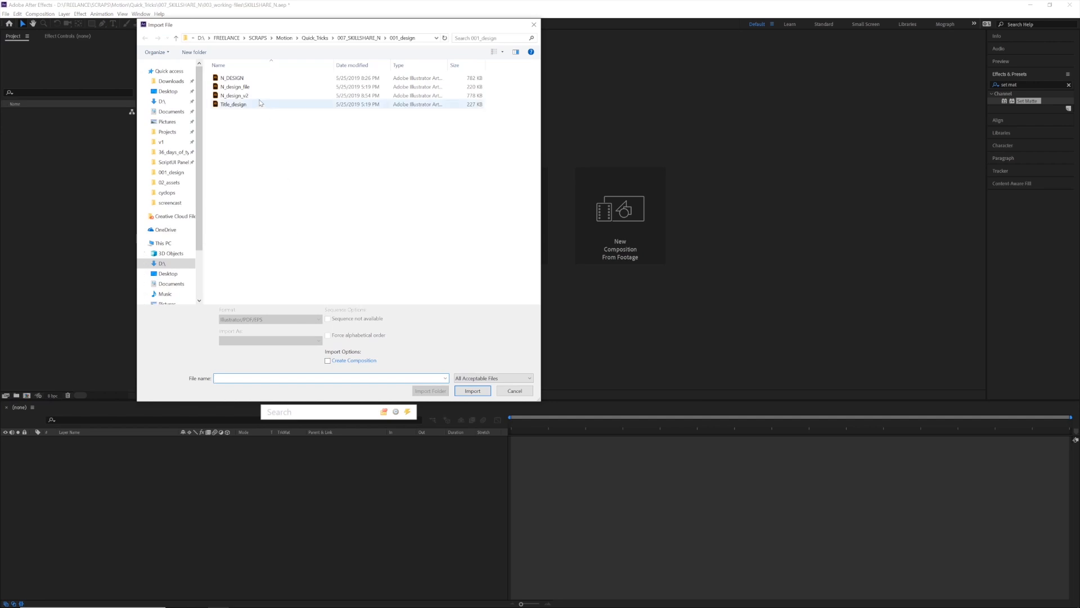
{"action": "left_click", "coordinate": [260, 101]}
{"action": "left_click", "coordinate": [315, 341]}
{"action": "left_click", "coordinate": [310, 358]}
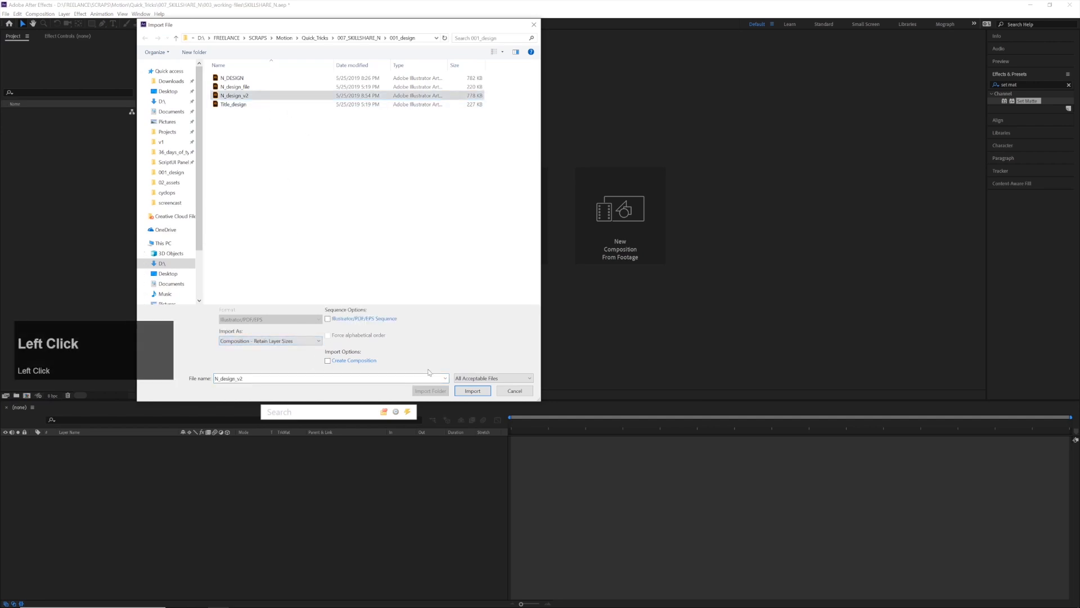
{"action": "left_click", "coordinate": [473, 391]}
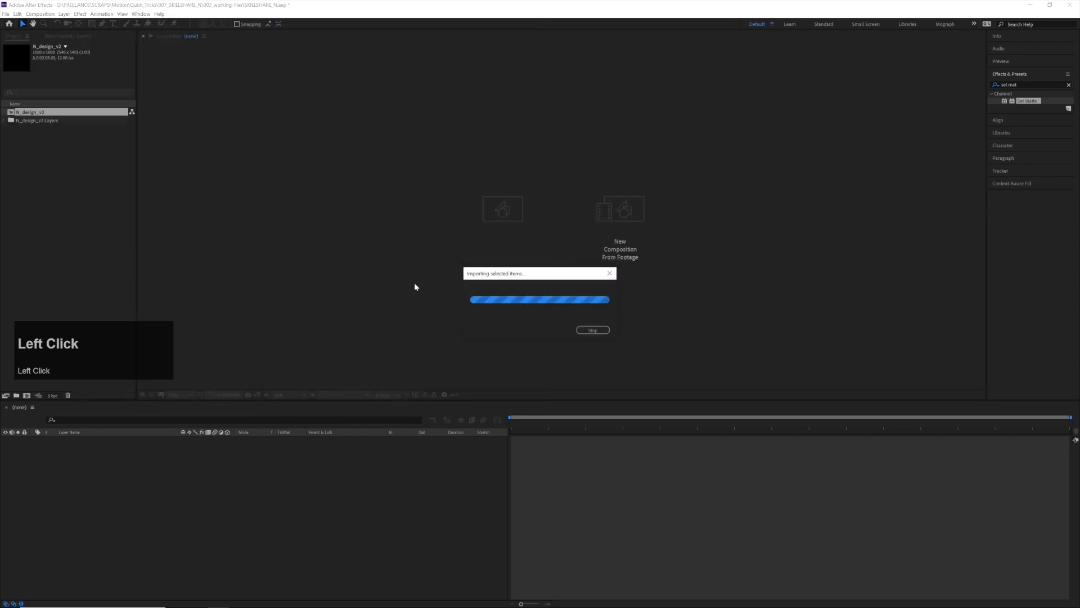
{"action": "double_click", "coordinate": [58, 116]}
{"action": "scroll", "coordinate": [394, 196], "scroll_direction": "down", "scroll_amount": 3}
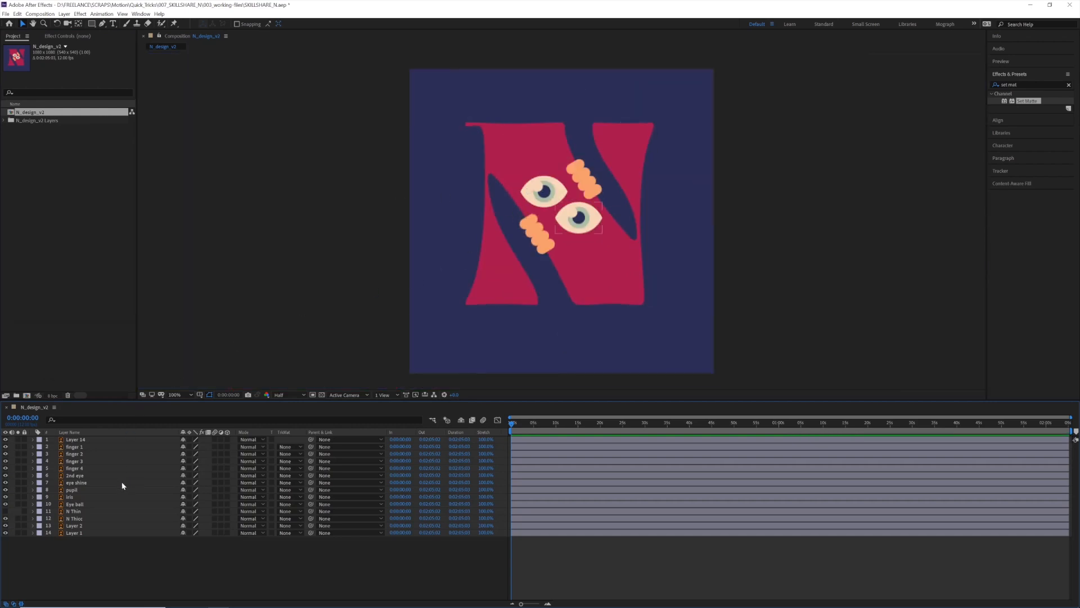
Pre-compose the eye shine, pupil, iris and Eye ball layers into a composition named Eye
{"action": "left_click", "coordinate": [93, 505]}
{"action": "left_click", "coordinate": [83, 496], "text": "ctrl"}
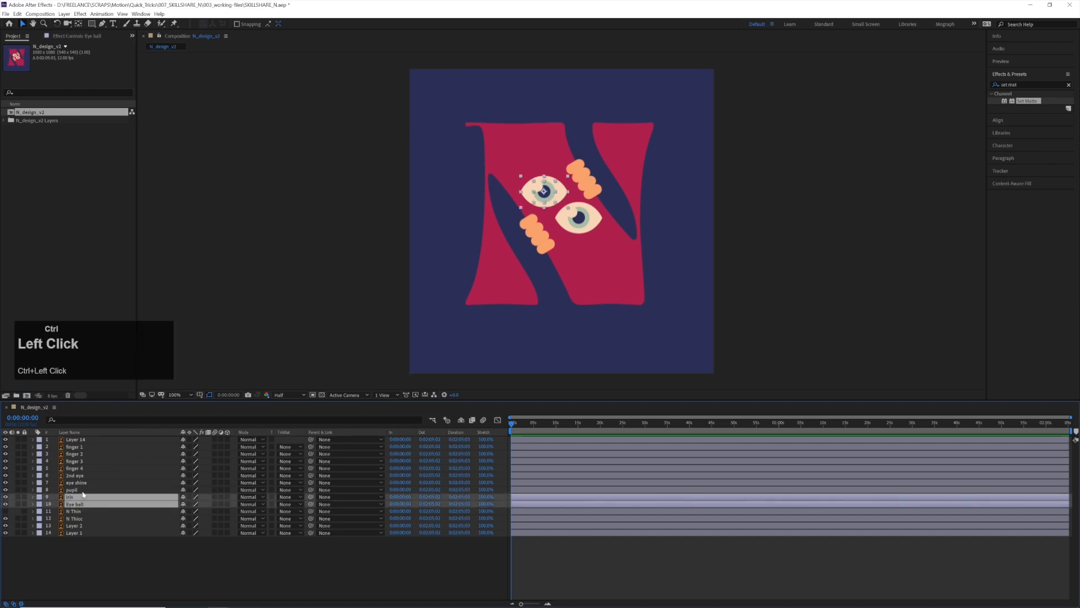
{"action": "left_click", "coordinate": [82, 489], "text": "ctrl"}
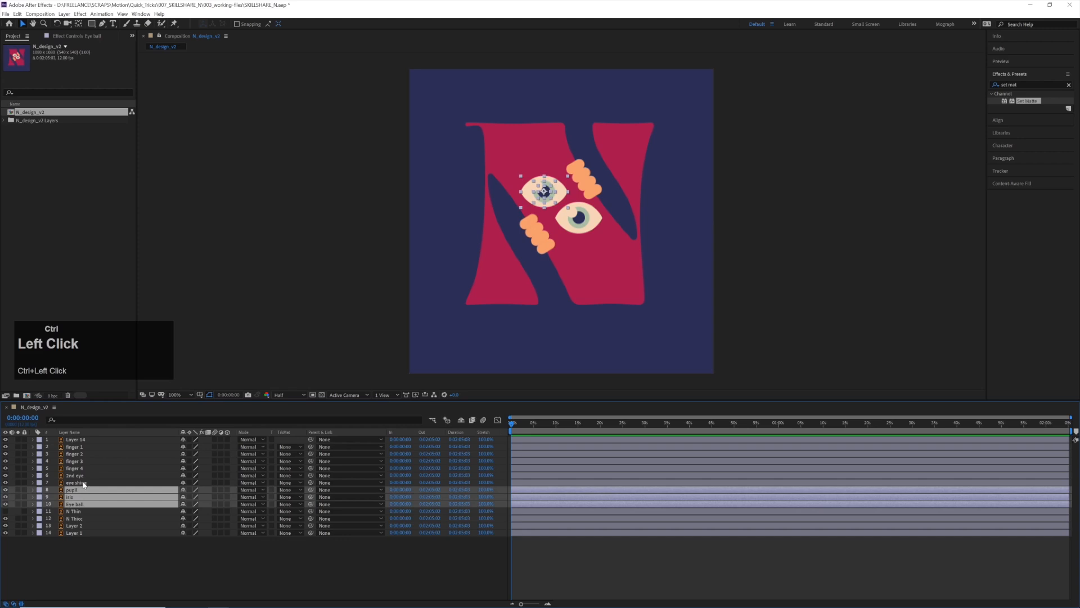
{"action": "left_click", "coordinate": [84, 483], "text": "ctrl"}
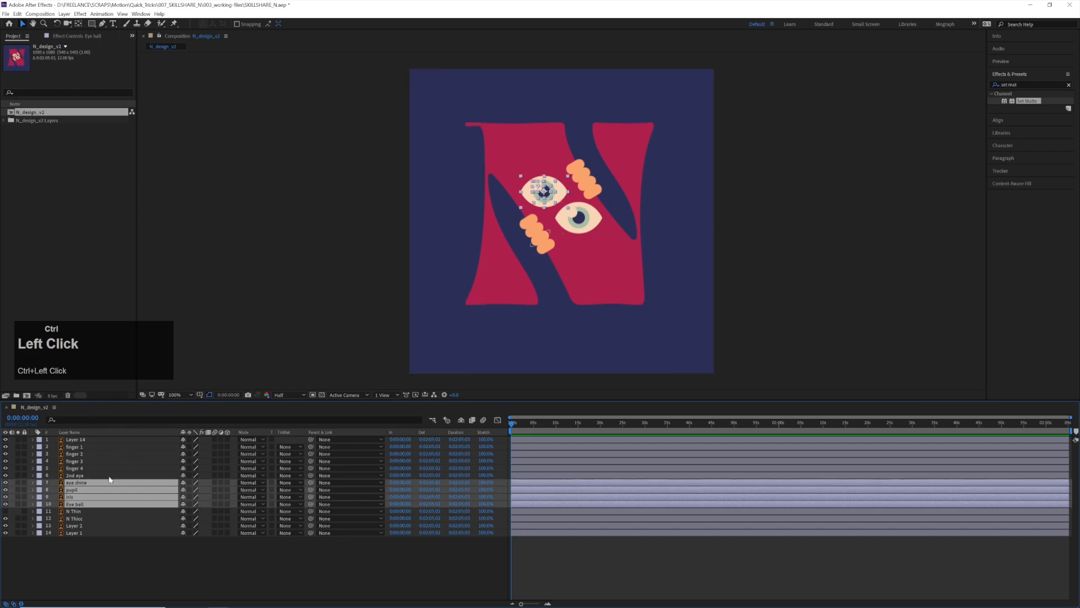
{"action": "right_click", "coordinate": [99, 483]}
{"action": "left_click", "coordinate": [140, 447]}
{"action": "type", "text": "Eye"}
{"action": "key", "text": "Return"}
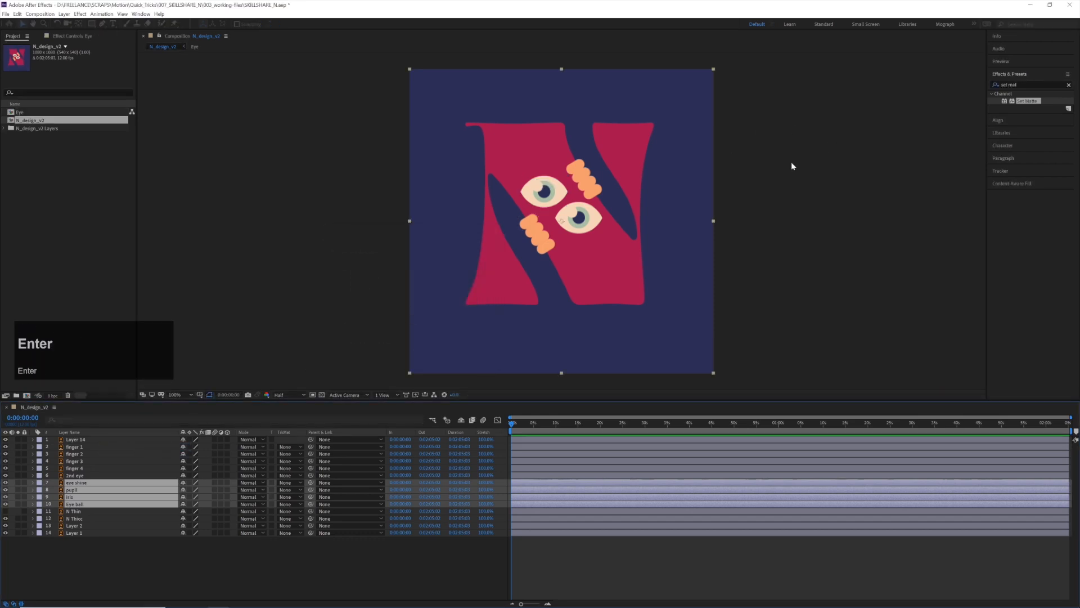
{"action": "mouse_move", "coordinate": [691, 240]}
{"action": "left_mouse_down"}
{"action": "mouse_move", "coordinate": [659, 227]}
{"action": "mouse_move", "coordinate": [661, 238]}
{"action": "mouse_move", "coordinate": [688, 225]}
{"action": "left_mouse_up"}
{"action": "key", "text": "ctrl+z"}
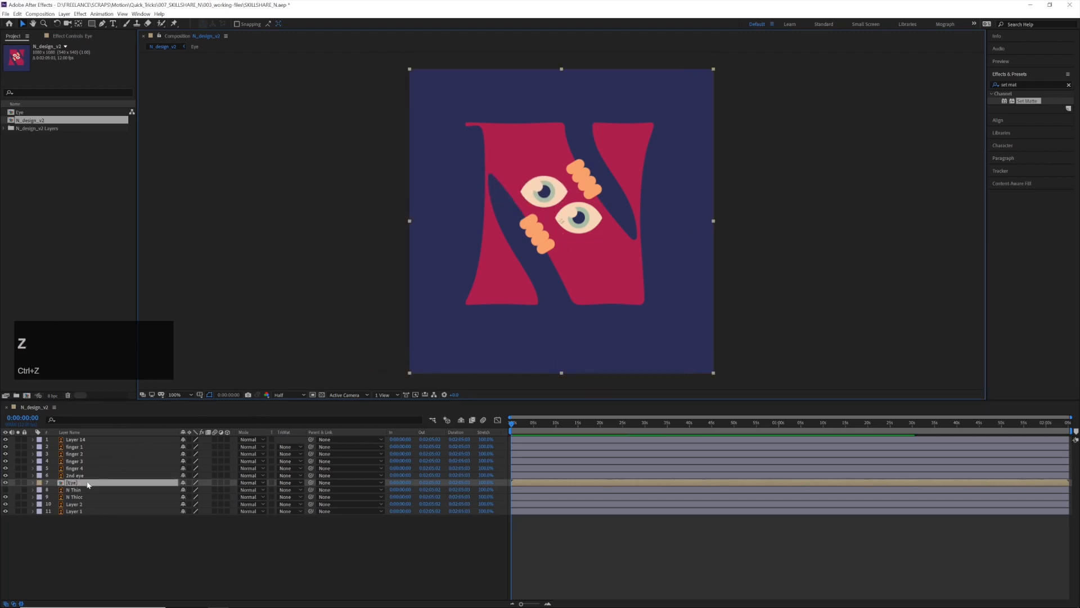
Open the Eye composition and crop it to a region of interest drawn closely around the eye
{"action": "double_click", "coordinate": [88, 484]}
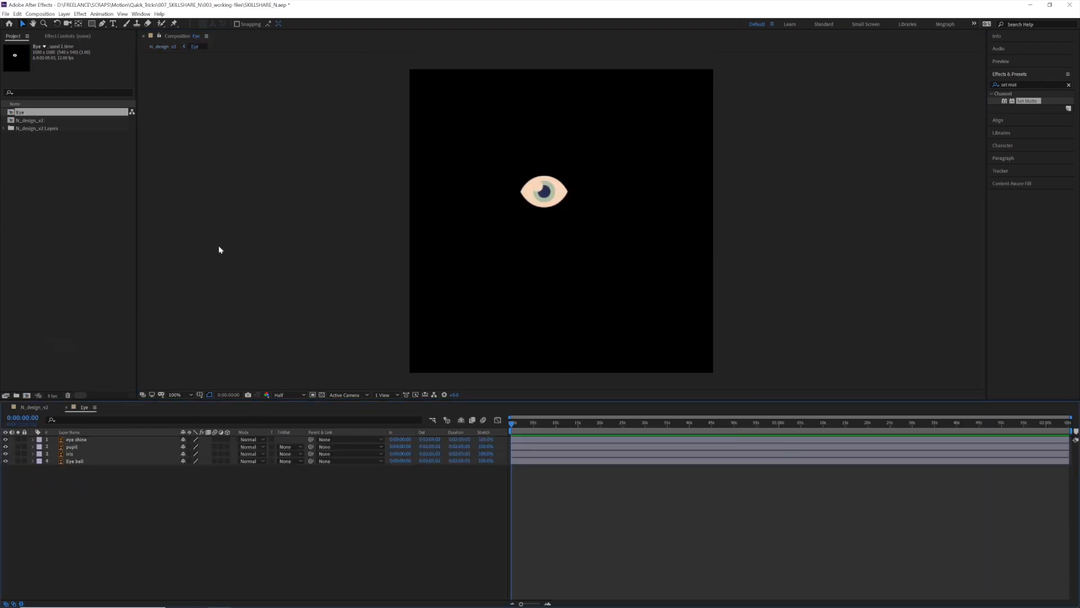
{"action": "left_click", "coordinate": [313, 395]}
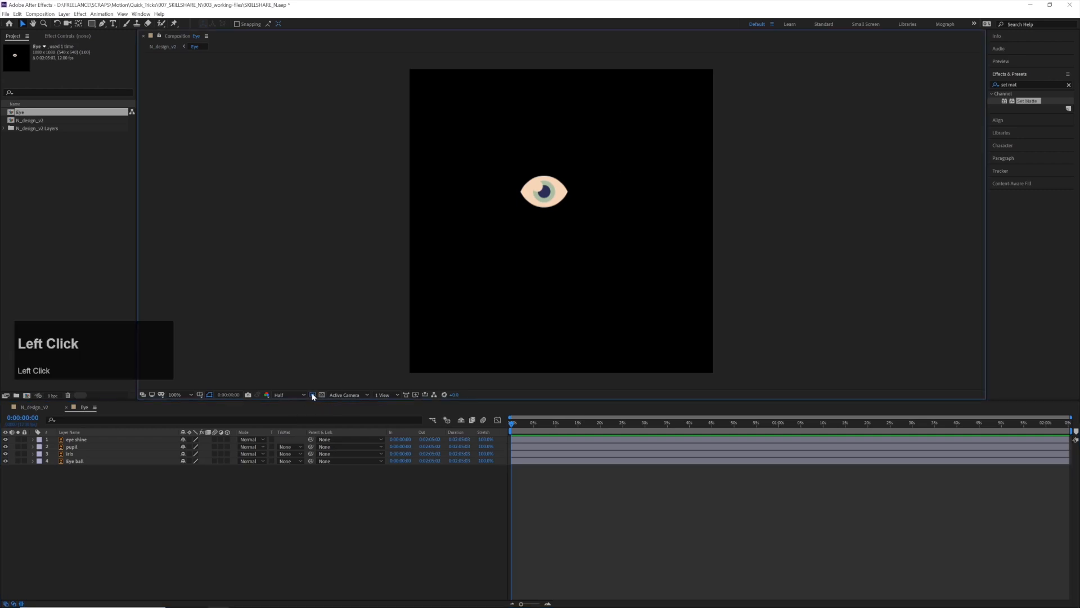
{"action": "left_click_drag", "start_coordinate": [512, 169], "coordinate": [577, 214]}
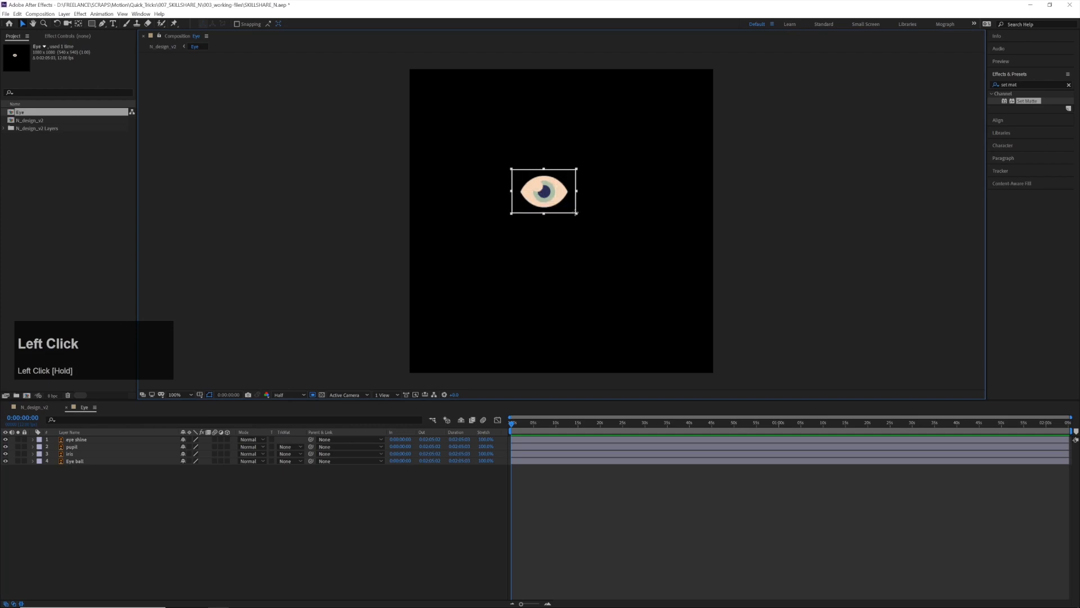
{"action": "left_click", "coordinate": [40, 14]}
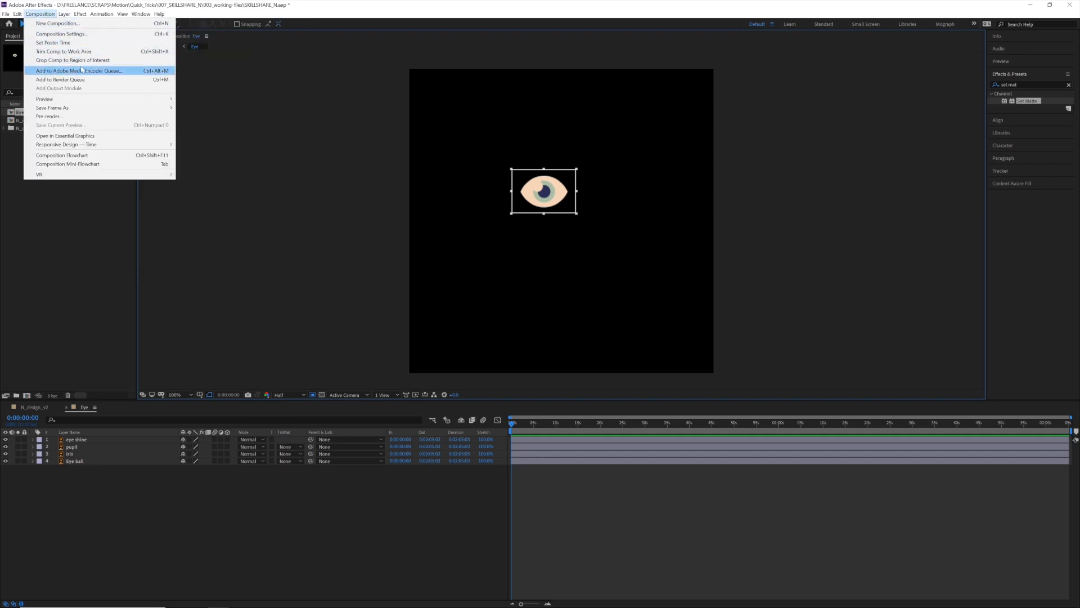
{"action": "left_click", "coordinate": [135, 61]}
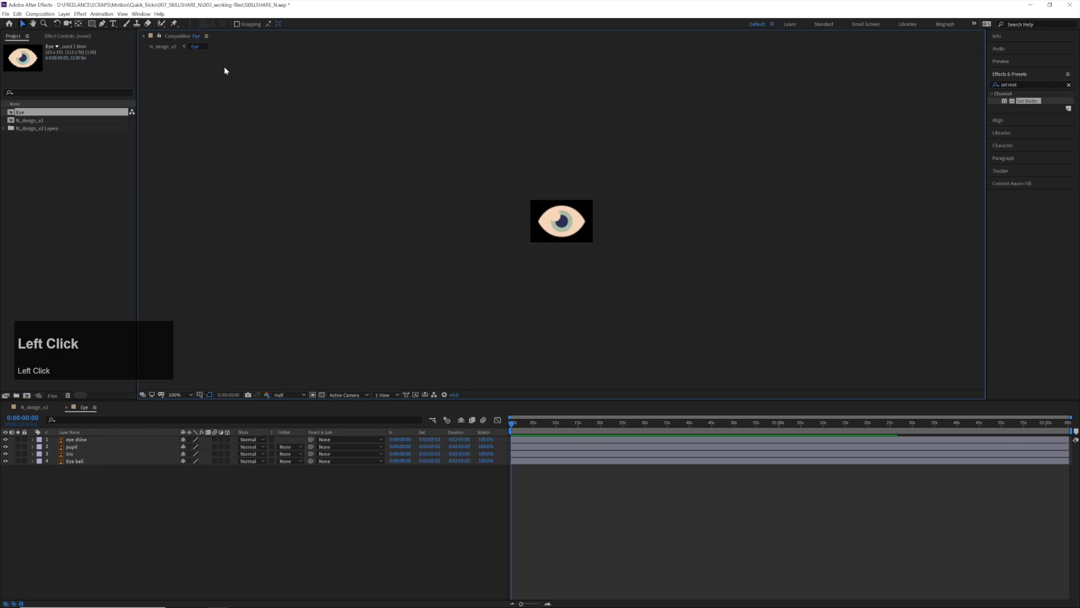
{"action": "scroll", "coordinate": [562, 220], "scroll_direction": "up", "scroll_amount": 2}
{"action": "scroll", "coordinate": [563, 220], "scroll_direction": "up", "scroll_amount": 2}
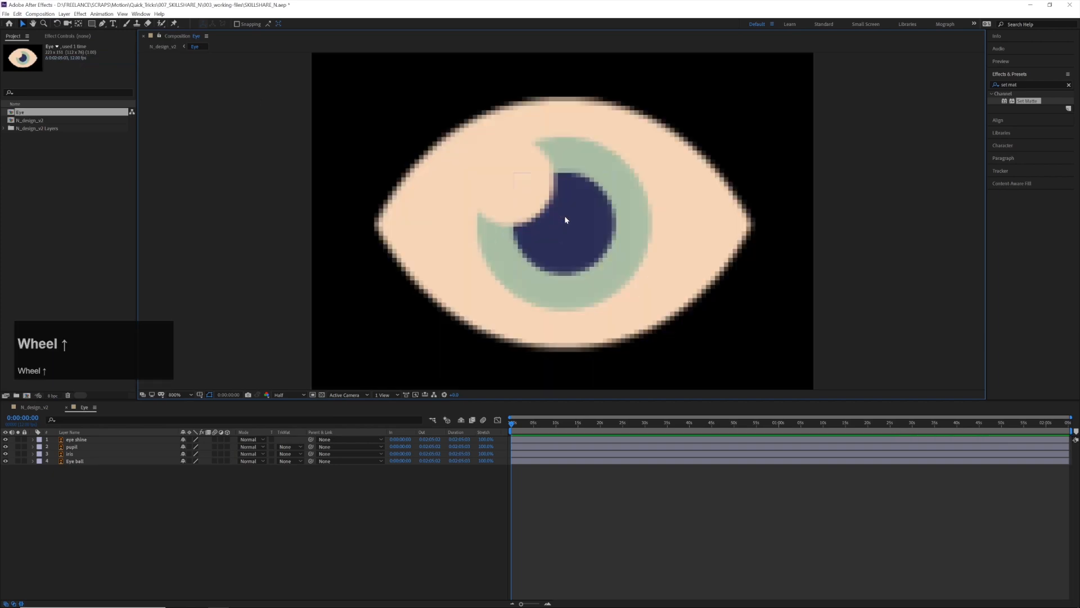
{"action": "scroll", "coordinate": [566, 219], "scroll_direction": "down", "scroll_amount": 1}
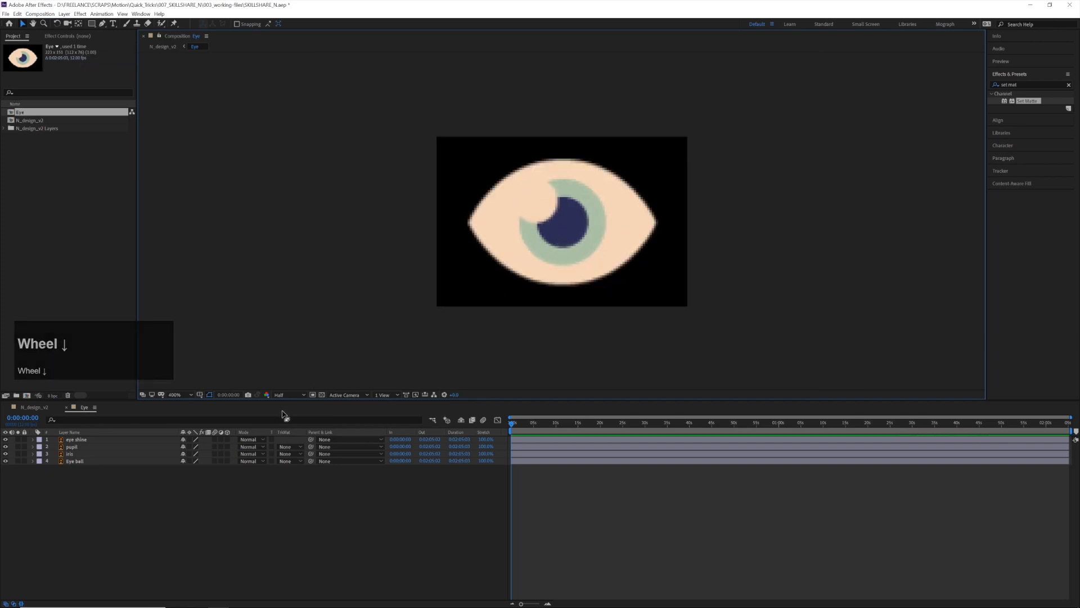
Convert the Eye ball vector layer into an editable shape layer with Create Shapes from Vector Layer
{"action": "left_click", "coordinate": [78, 463]}
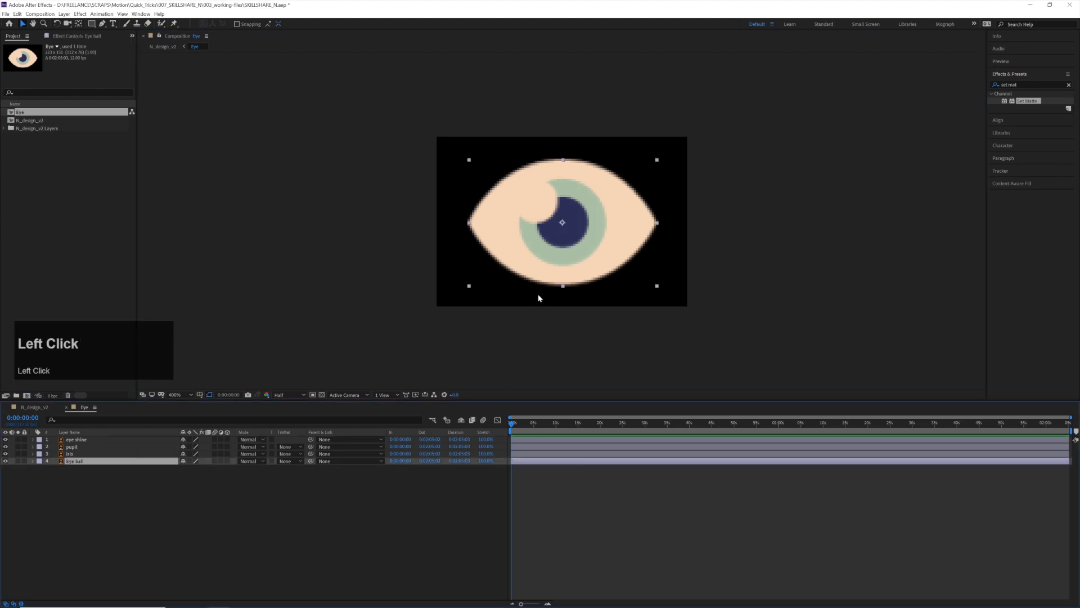
{"action": "scroll", "coordinate": [528, 481], "scroll_direction": "up", "scroll_amount": 1}
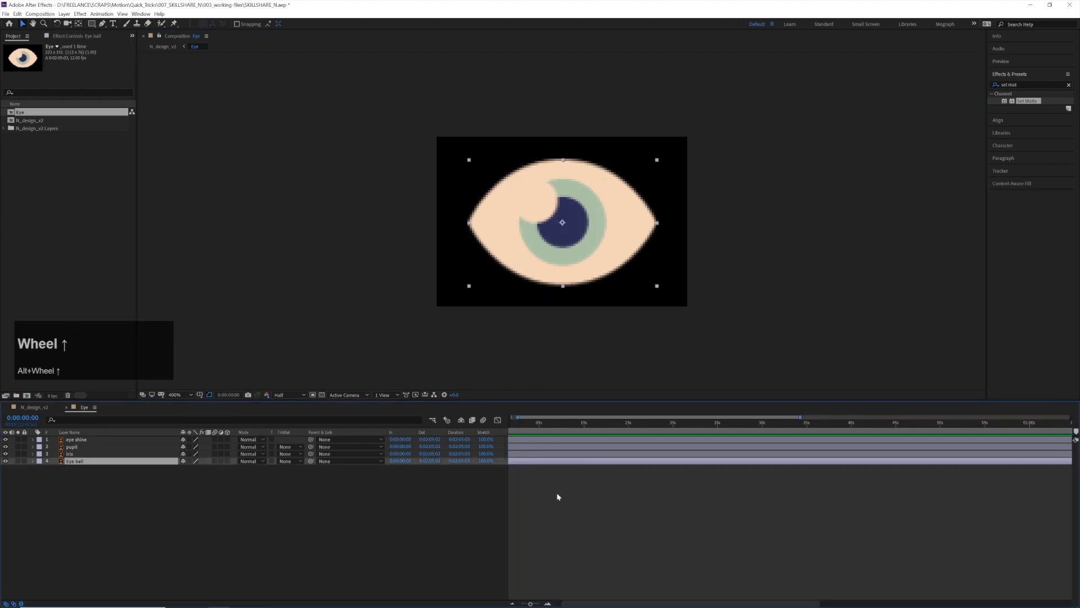
{"action": "left_click_drag", "start_coordinate": [570, 600], "coordinate": [512, 595]}
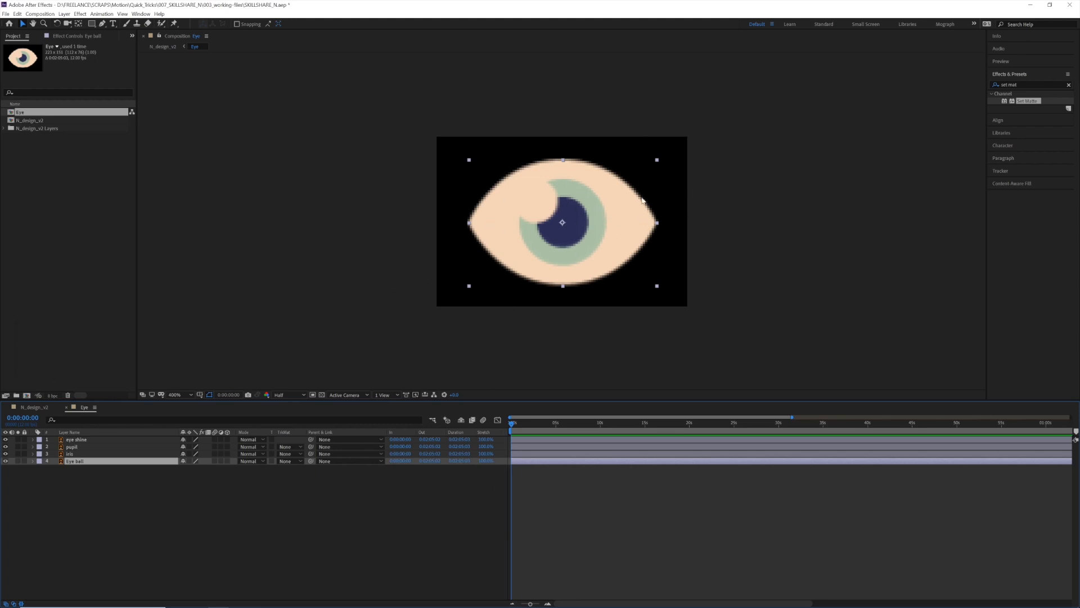
{"action": "right_click", "coordinate": [80, 463]}
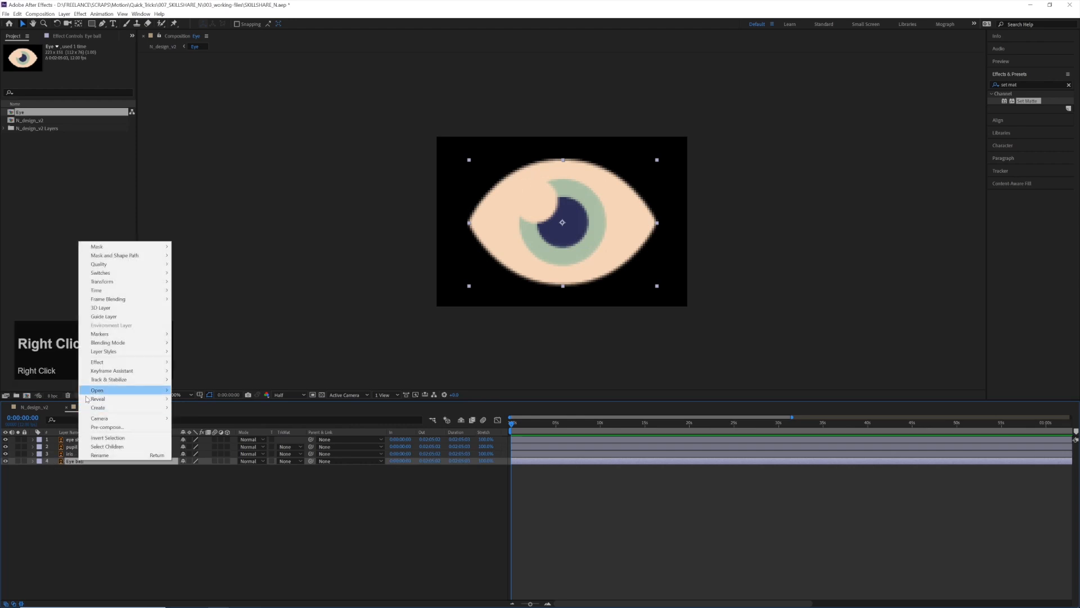
{"action": "mouse_move", "coordinate": [114, 408]}
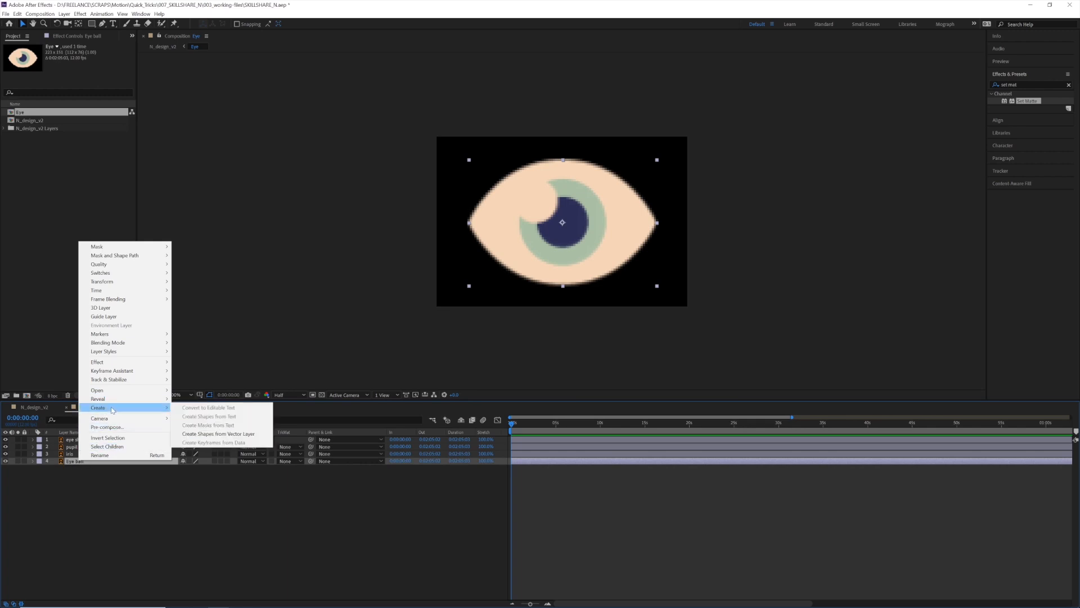
{"action": "left_click", "coordinate": [258, 435]}
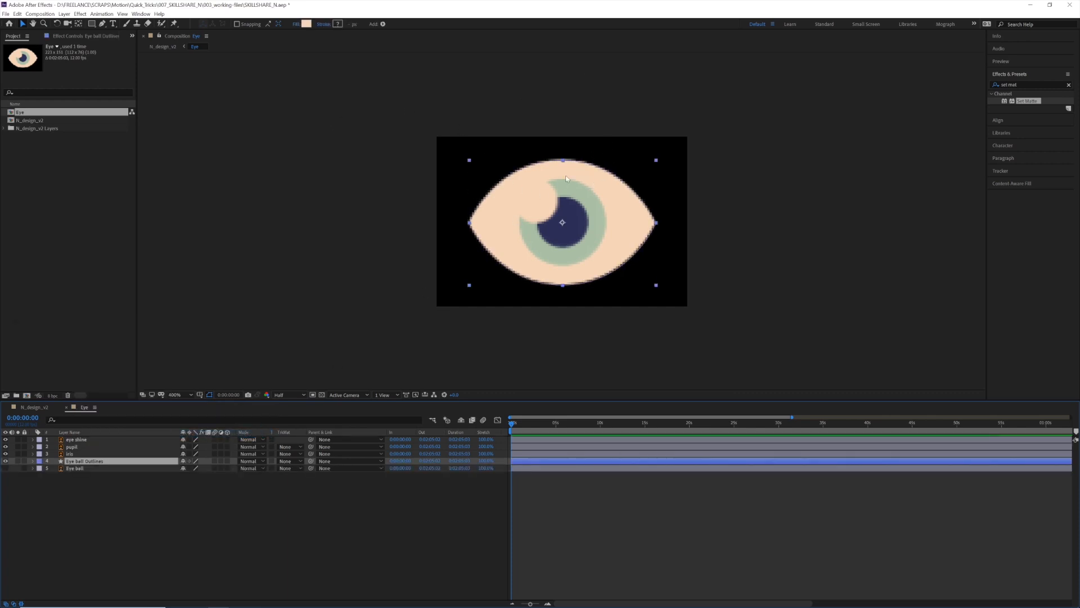
{"action": "left_click", "coordinate": [84, 468]}
{"action": "right_click", "coordinate": [84, 468]}
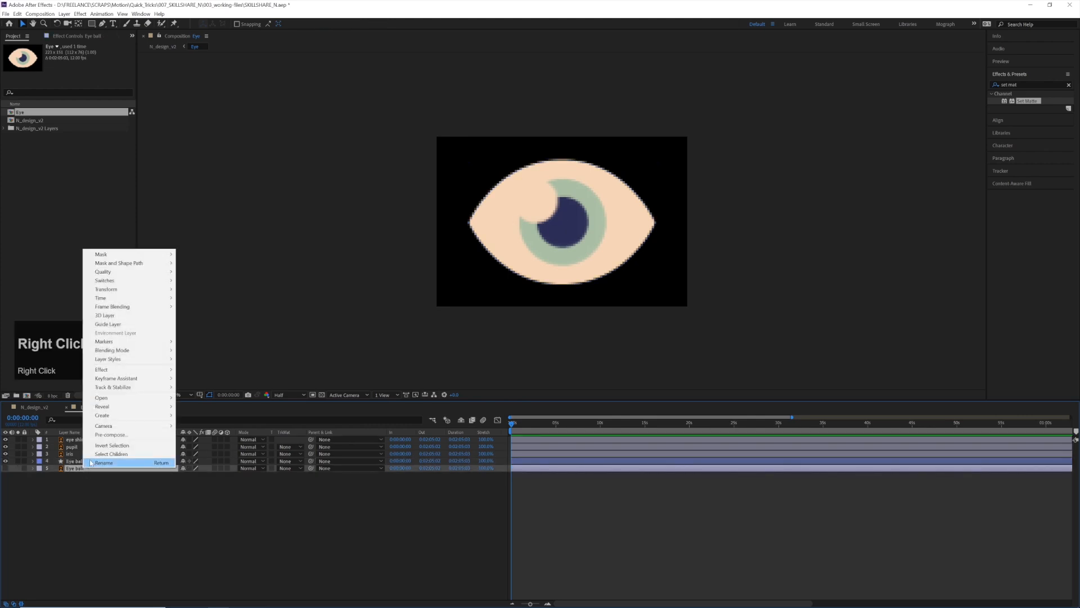
{"action": "mouse_move", "coordinate": [153, 416]}
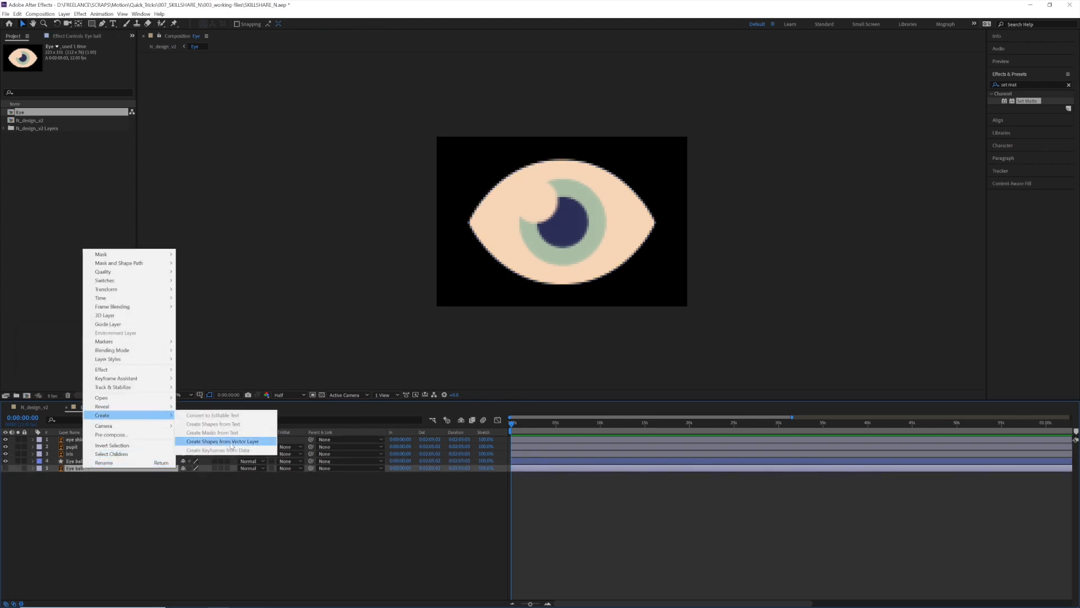
{"action": "left_click", "coordinate": [231, 444]}
{"action": "right_click", "coordinate": [179, 484]}
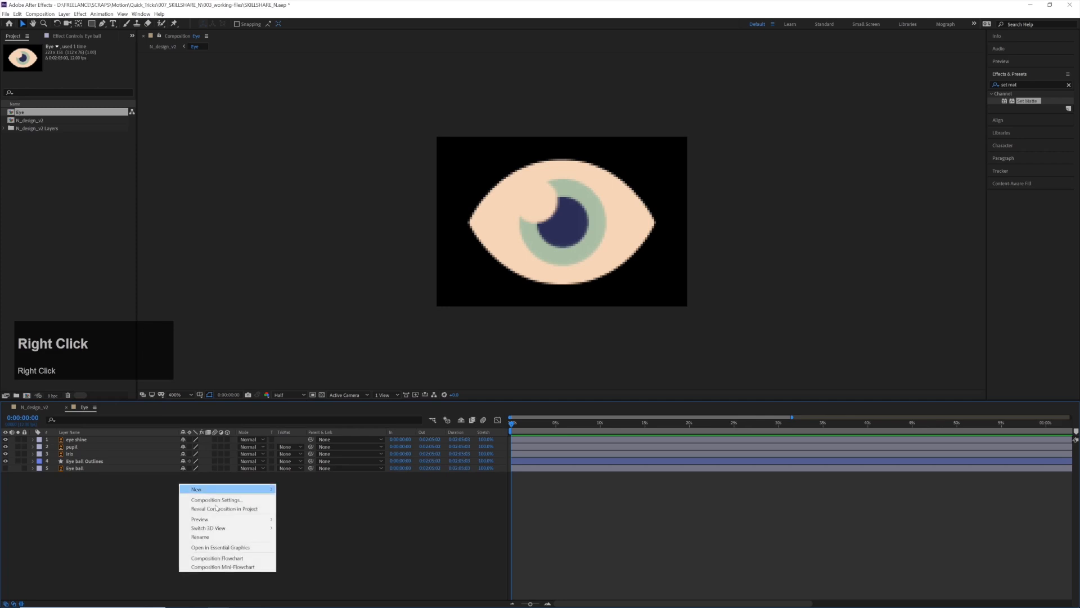
{"action": "mouse_move", "coordinate": [265, 489]}
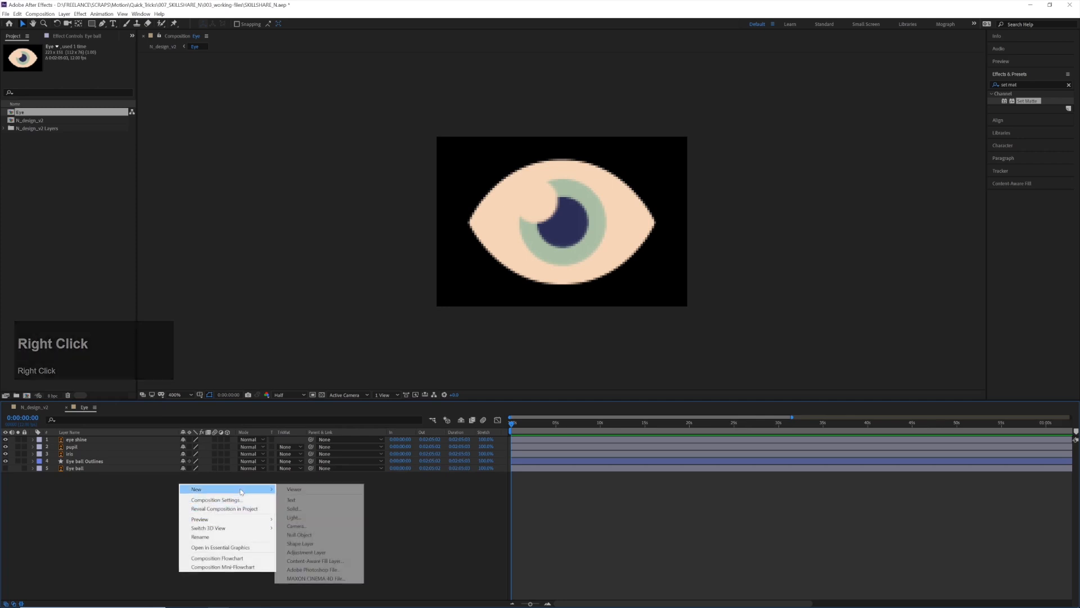
{"action": "left_click", "coordinate": [312, 543]}
{"action": "left_click", "coordinate": [94, 23]}
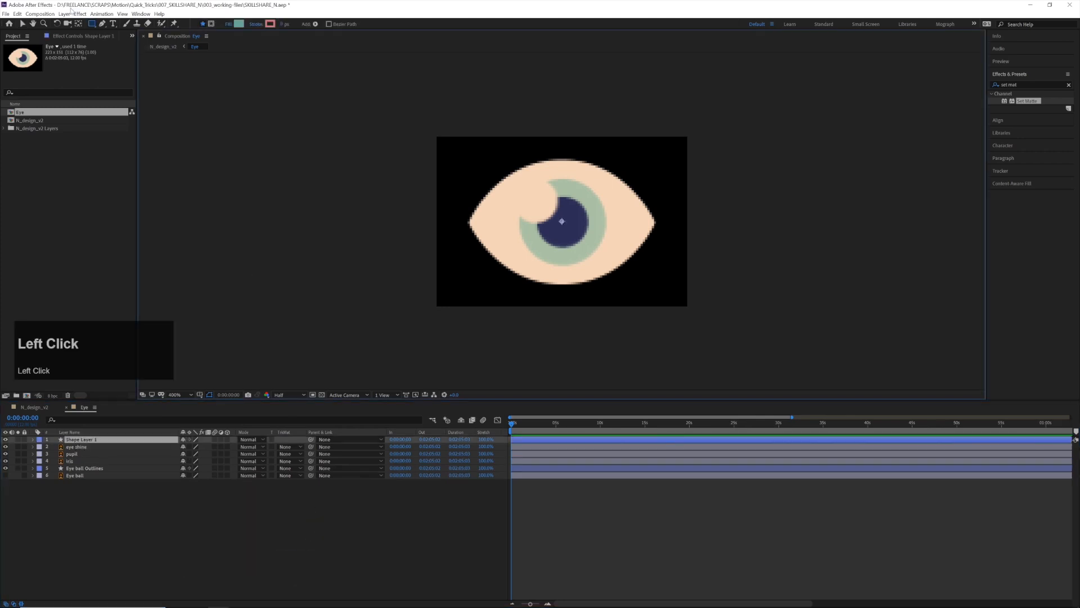
{"action": "left_click", "coordinate": [102, 25]}
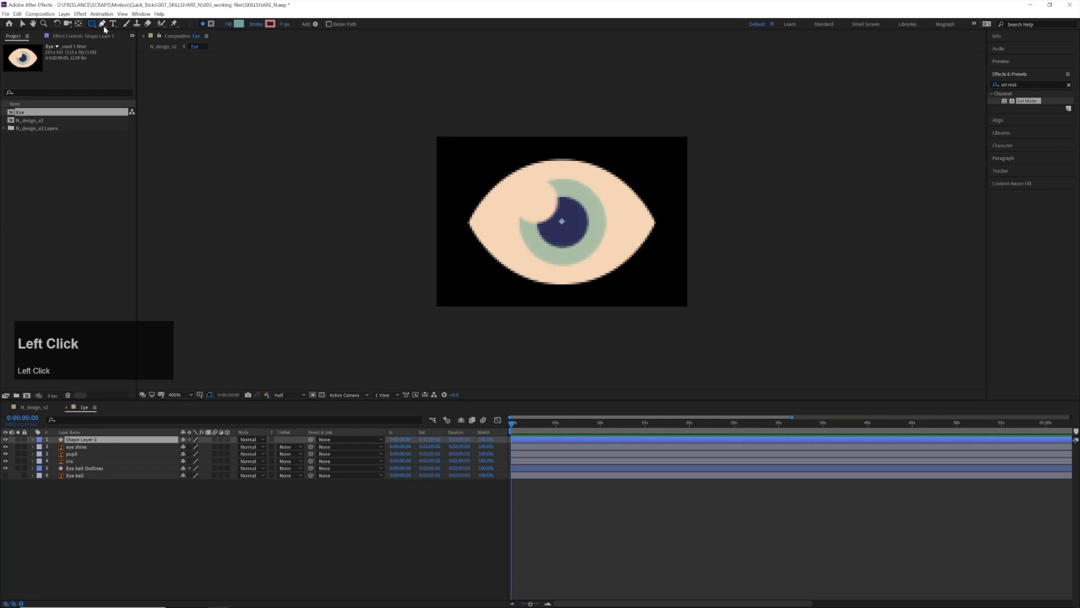
{"action": "left_click", "coordinate": [471, 224]}
{"action": "left_click_drag", "start_coordinate": [575, 161], "coordinate": [656, 168]}
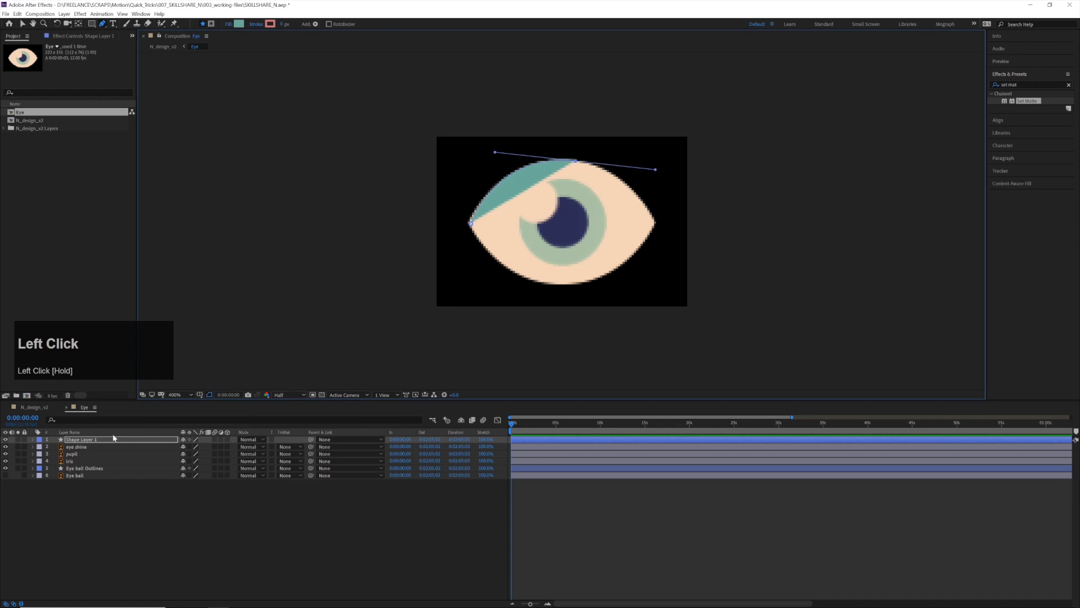
{"action": "key", "text": "BackSpace"}
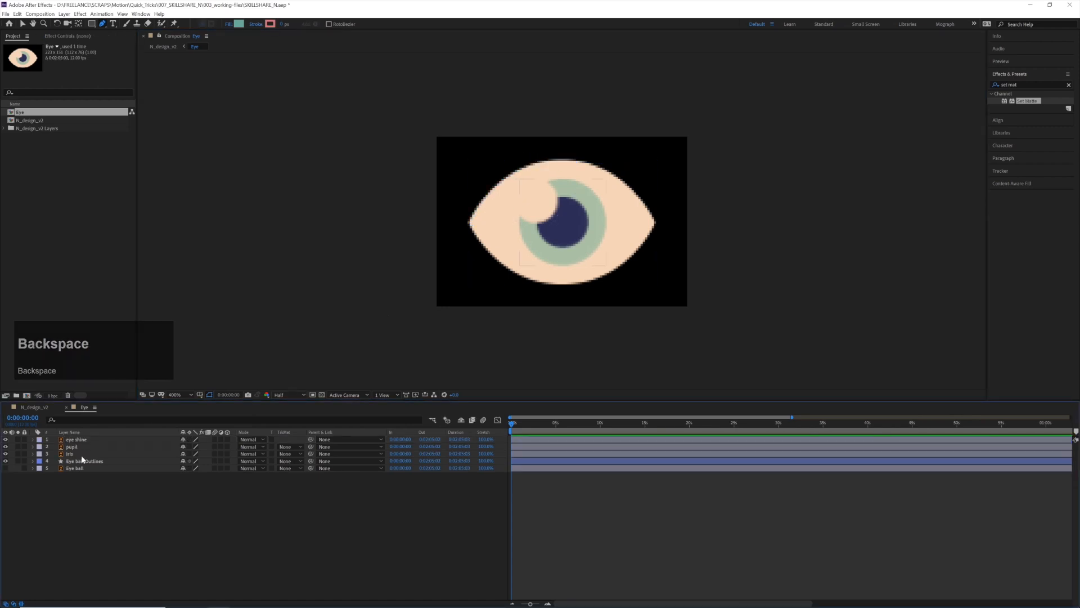
Keyframe the Path 1 shape of Eye ball Outlines in its open form at frame 0 and again at frame 10
{"action": "left_click", "coordinate": [88, 461]}
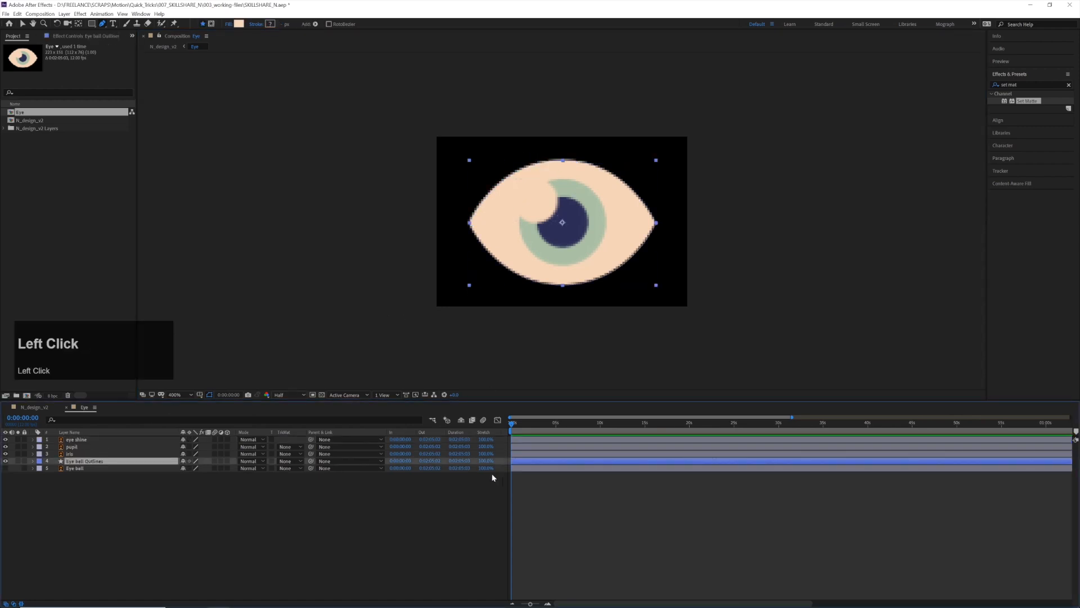
{"action": "left_click", "coordinate": [32, 461]}
{"action": "left_click", "coordinate": [40, 469]}
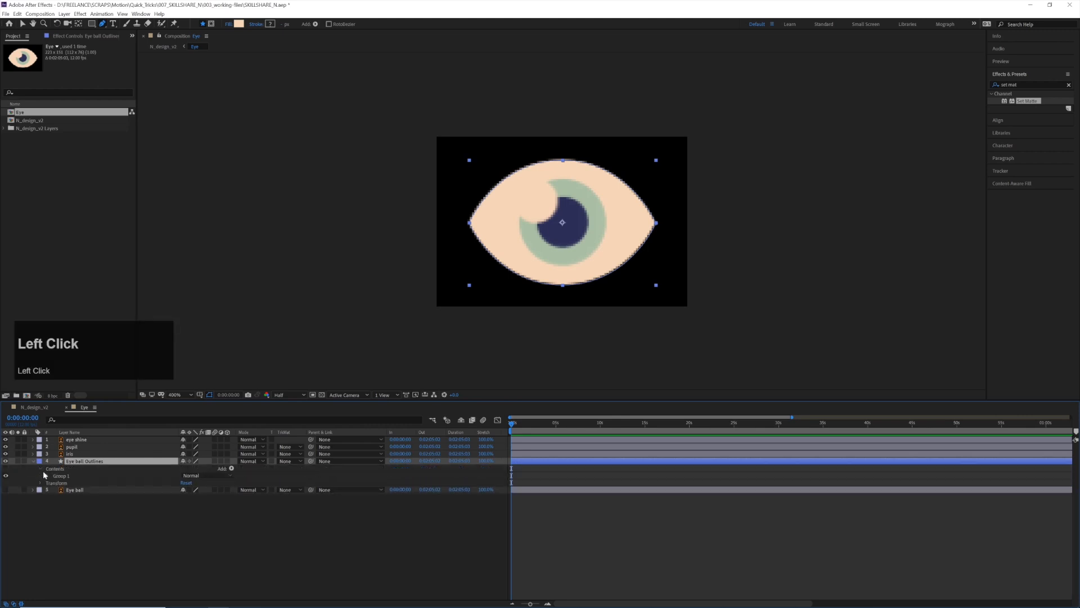
{"action": "left_click", "coordinate": [48, 476]}
{"action": "left_click", "coordinate": [55, 483]}
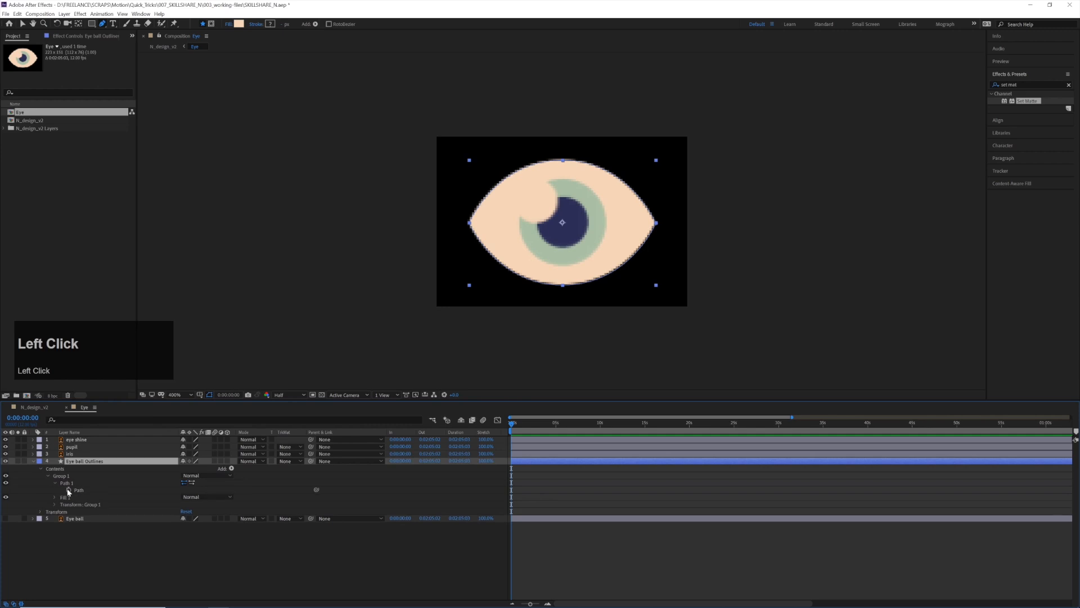
{"action": "left_click", "coordinate": [69, 490]}
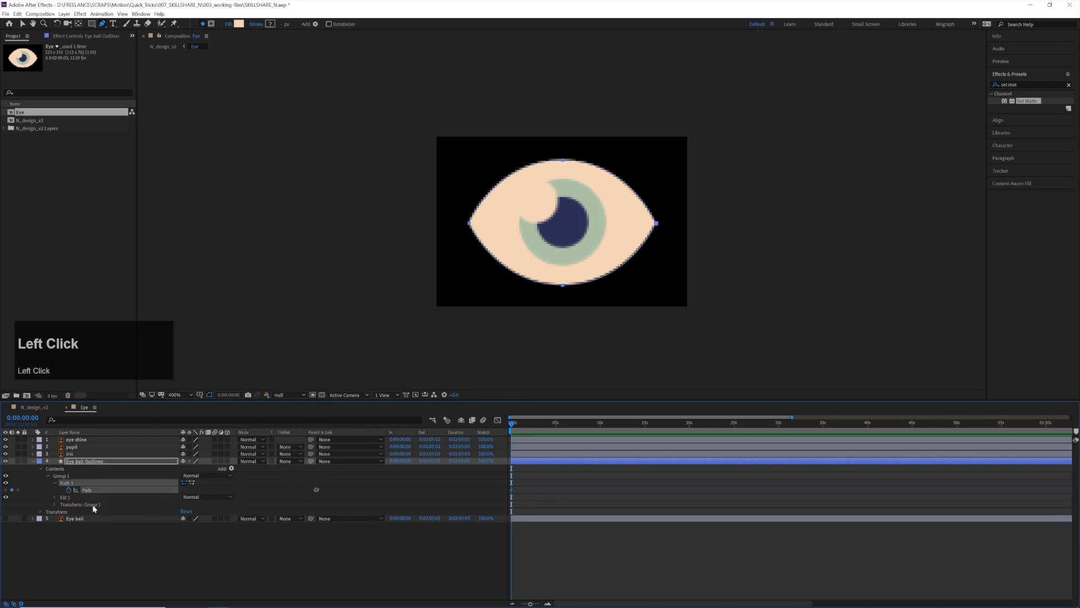
{"action": "scroll", "coordinate": [84, 505], "scroll_direction": "up", "scroll_amount": 3}
{"action": "left_click_drag", "start_coordinate": [535, 427], "coordinate": [574, 436]}
{"action": "left_click", "coordinate": [12, 490]}
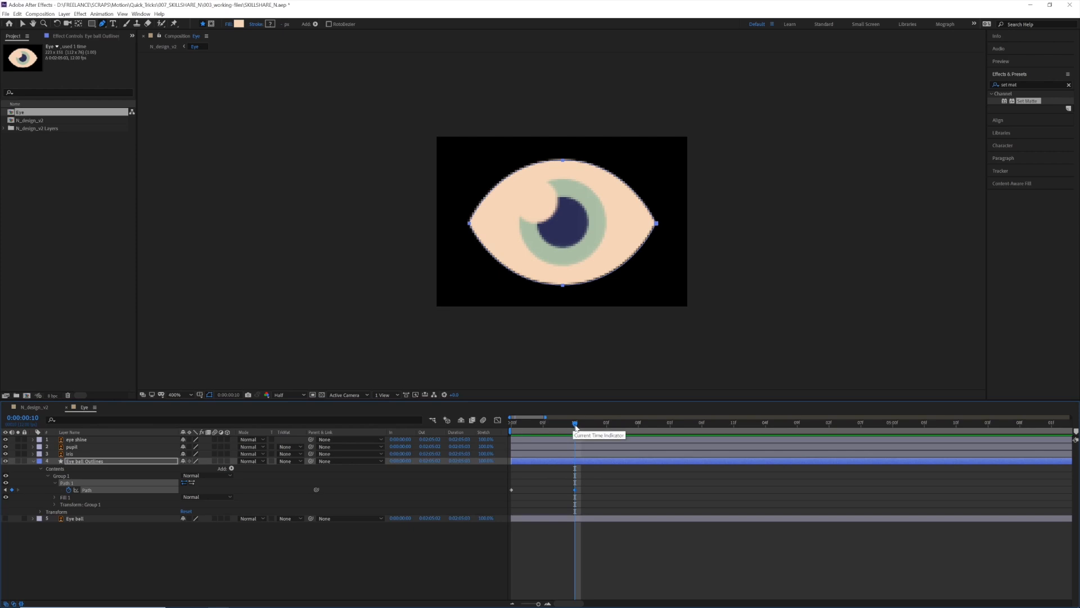
At frame 0, flatten the eyeball path by moving its upper and lower points onto the horizontal centre line, and preview the eye opening
{"action": "left_click_drag", "start_coordinate": [569, 429], "coordinate": [506, 433]}
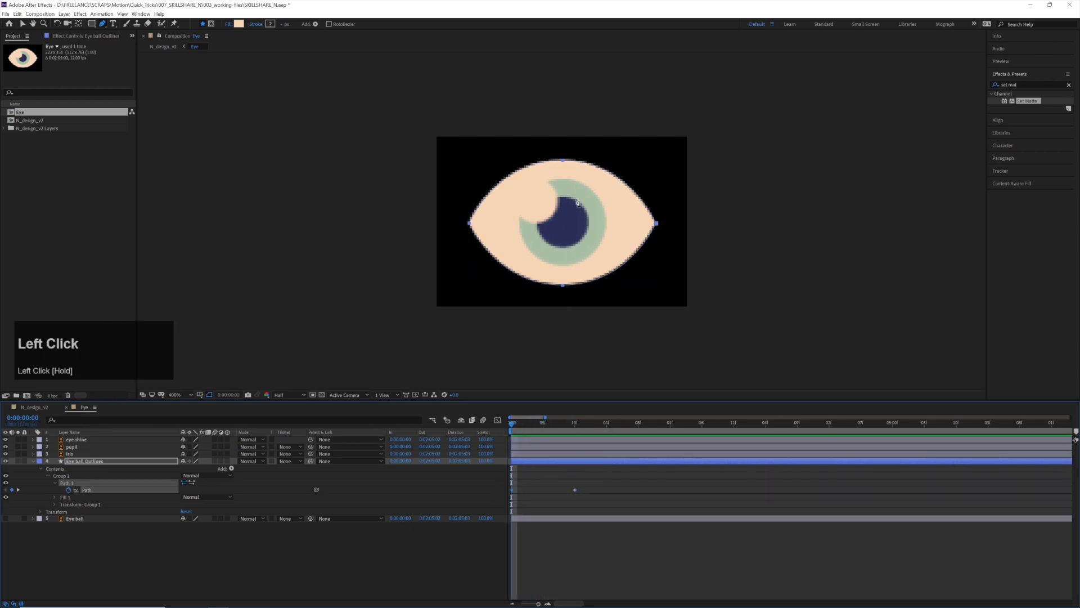
{"action": "key", "text": "v"}
{"action": "left_click", "coordinate": [557, 162]}
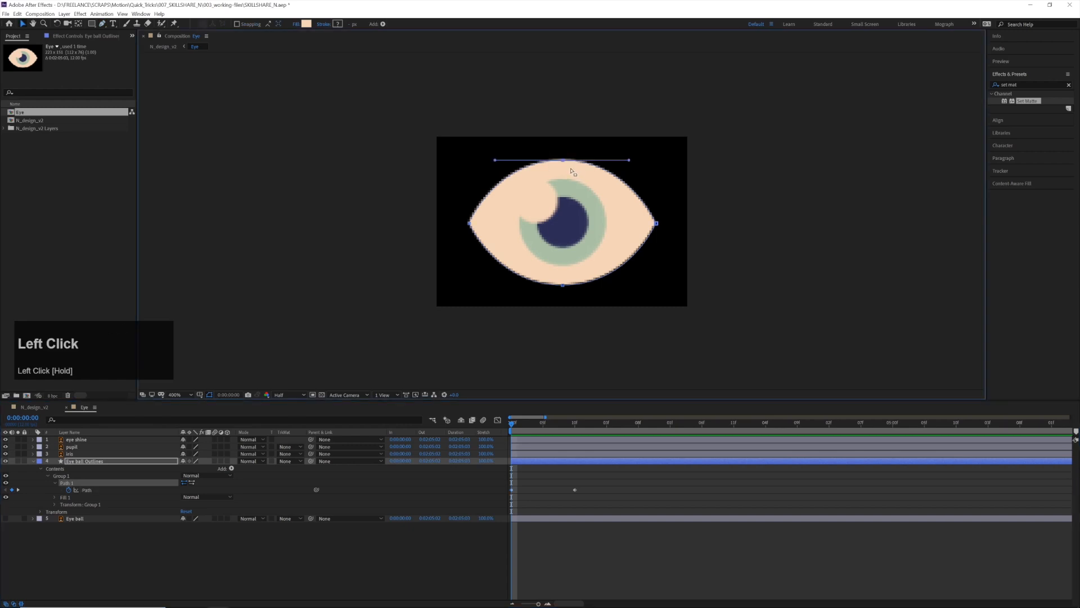
{"action": "left_click_drag", "start_coordinate": [562, 168], "coordinate": [561, 224]}
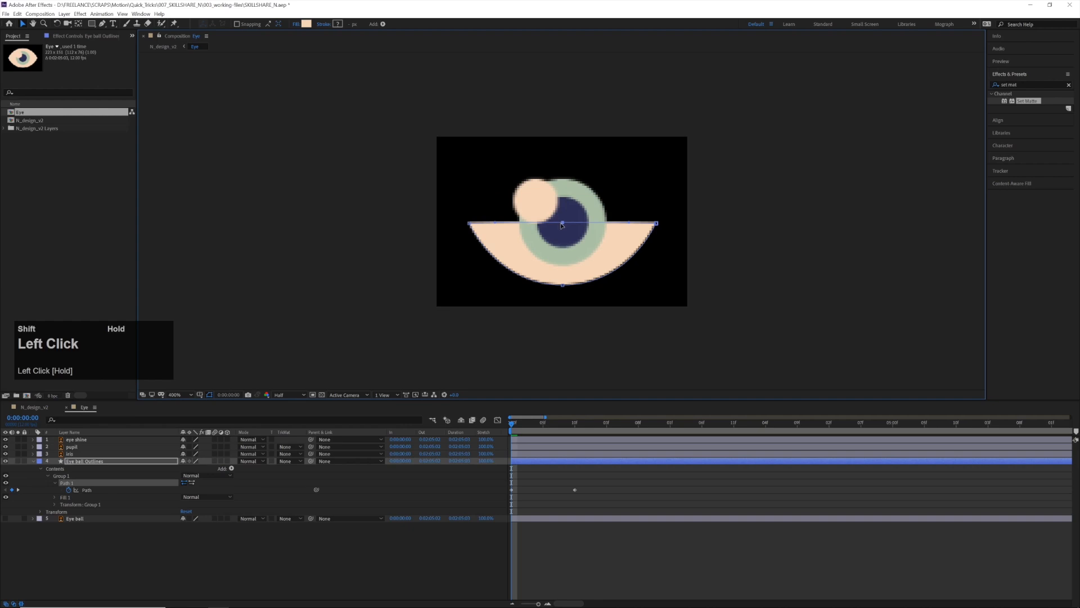
{"action": "left_click_drag", "start_coordinate": [562, 285], "coordinate": [566, 224]}
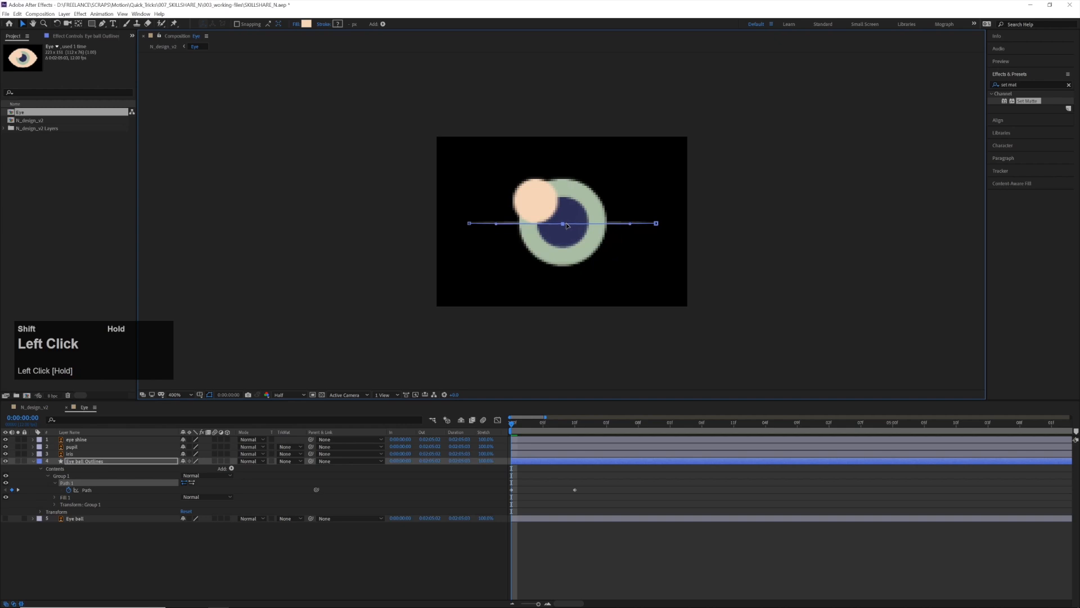
{"action": "left_click_drag", "start_coordinate": [512, 426], "coordinate": [490, 430]}
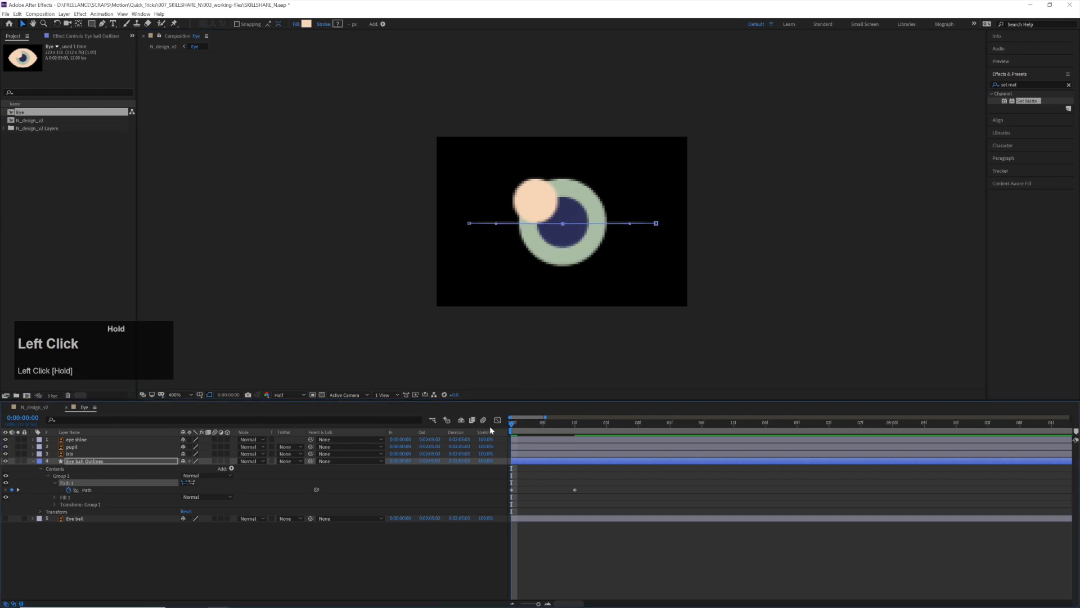
{"action": "key", "text": "space"}
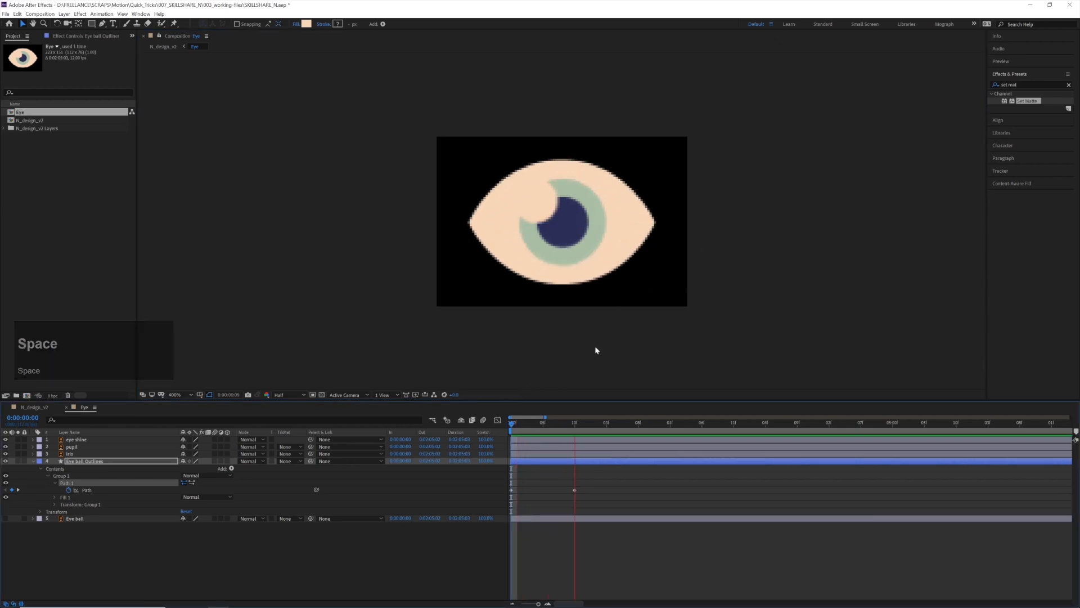
{"action": "left_click_drag", "start_coordinate": [557, 424], "coordinate": [470, 441]}
{"action": "key", "text": "space"}
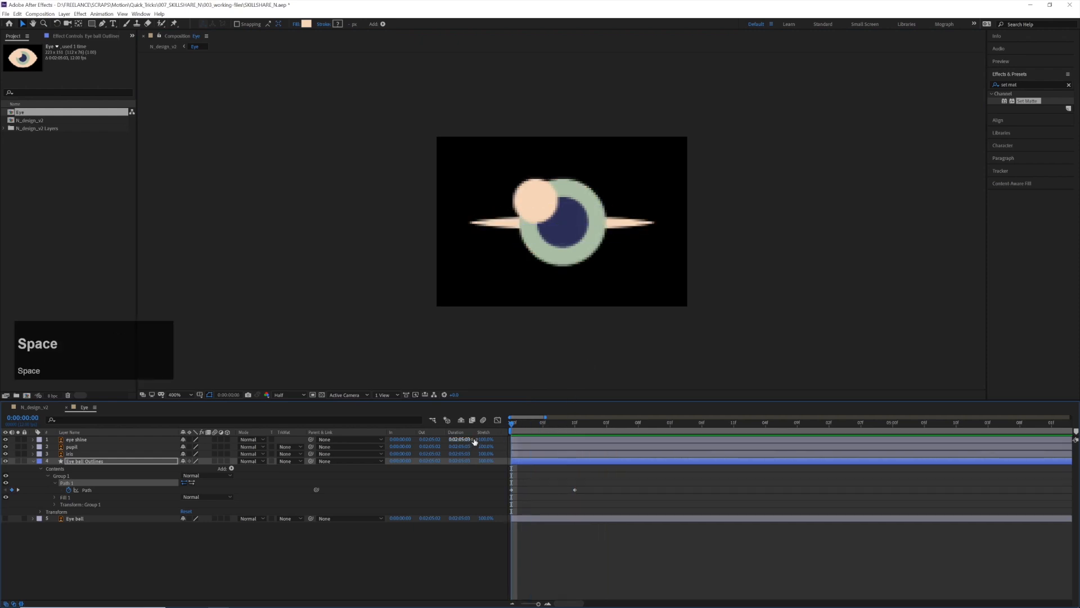
{"action": "left_click_drag", "start_coordinate": [561, 426], "coordinate": [507, 432]}
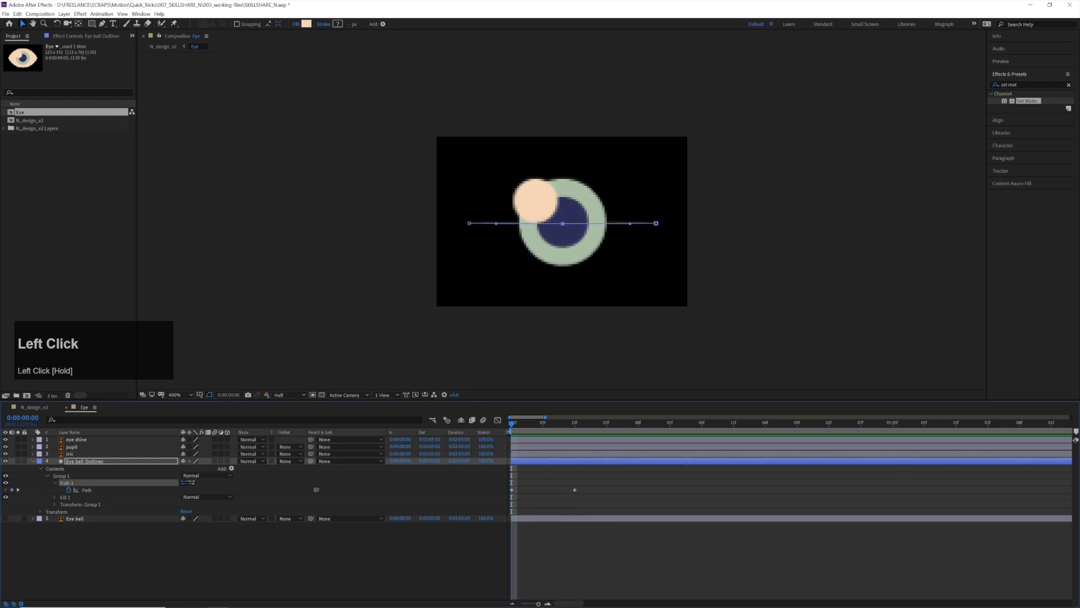
{"action": "key", "text": "space"}
Apply Easy Ease to the eyeball path keyframe at frame 10 and preview the animation
{"action": "left_click_drag", "start_coordinate": [554, 487], "coordinate": [599, 491]}
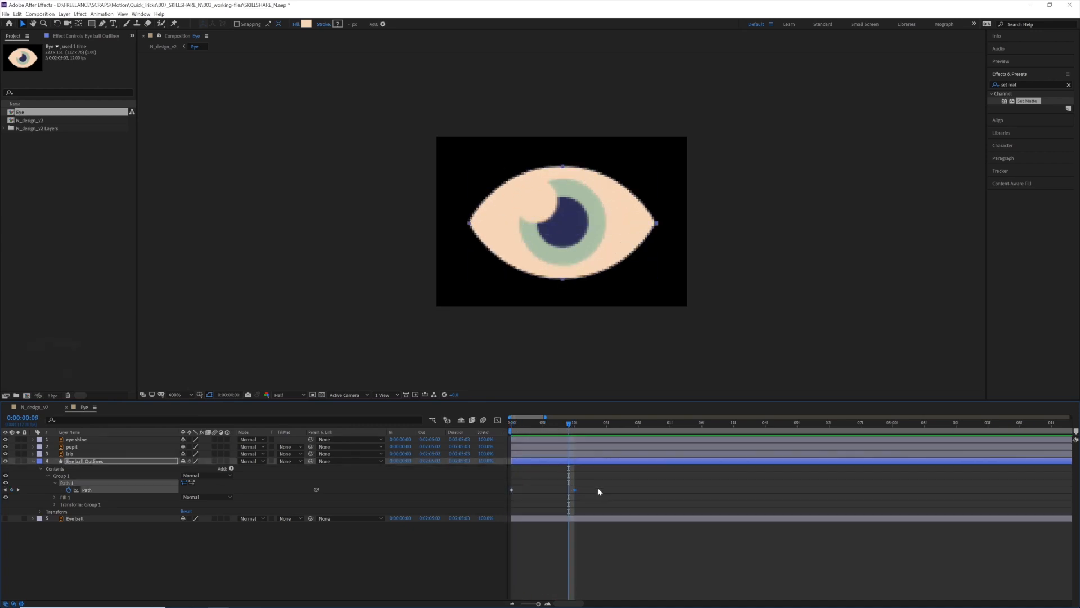
{"action": "key", "text": "F9"}
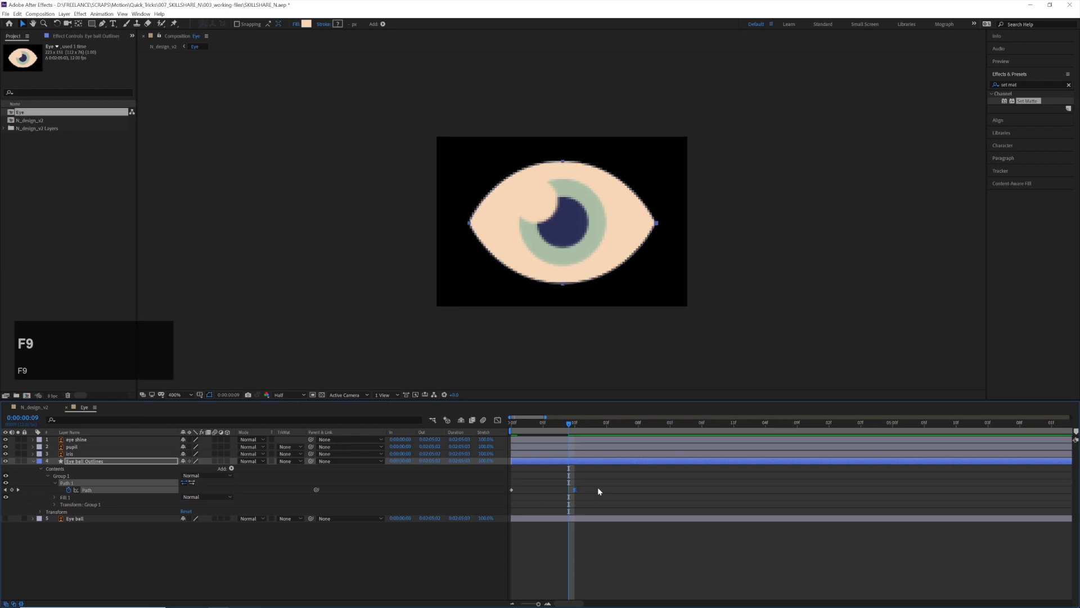
{"action": "left_click_drag", "start_coordinate": [571, 435], "coordinate": [495, 432]}
{"action": "key", "text": "space"}
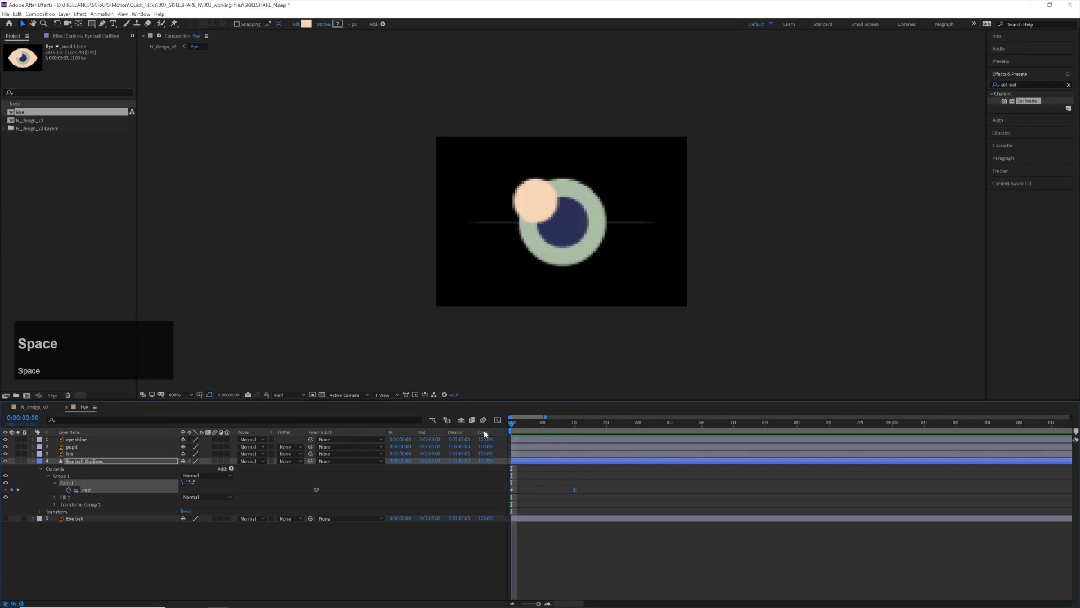
Reshape the eyeball path's speed graph by extending the handles of both keyframes into a sharp peak that eases out towards frame 10
{"action": "left_click_drag", "start_coordinate": [562, 421], "coordinate": [557, 482]}
{"action": "left_click", "coordinate": [498, 420]}
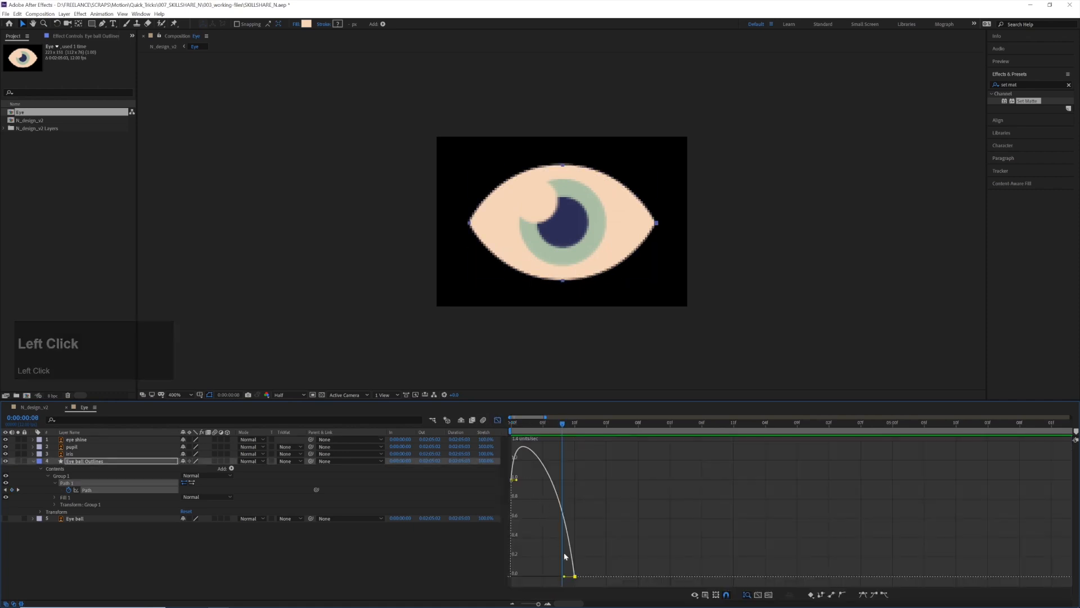
{"action": "left_click_drag", "start_coordinate": [518, 480], "coordinate": [565, 484]}
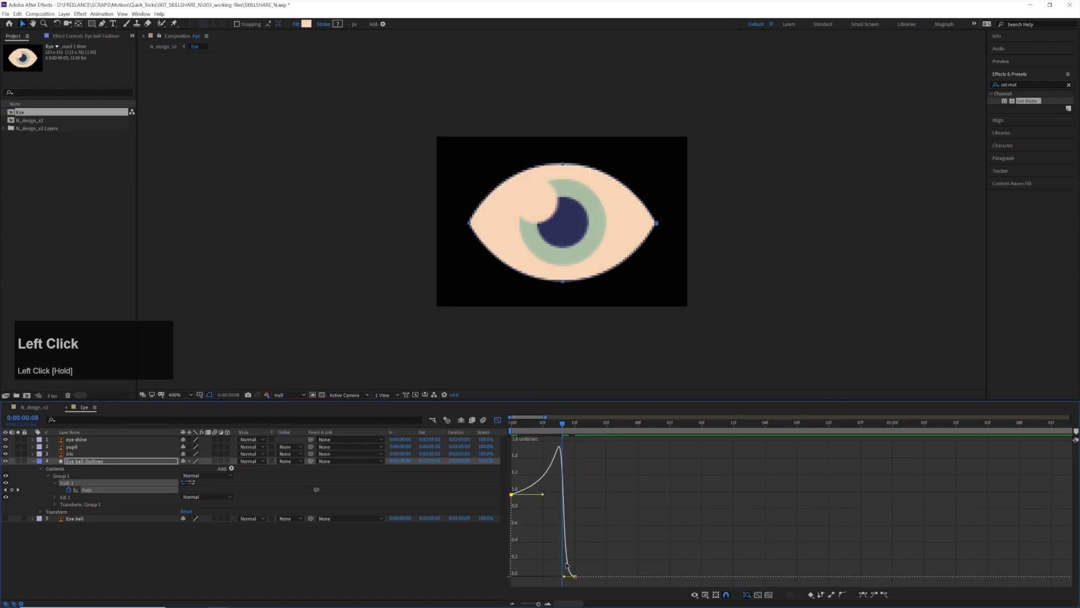
{"action": "left_click_drag", "start_coordinate": [569, 579], "coordinate": [580, 576]}
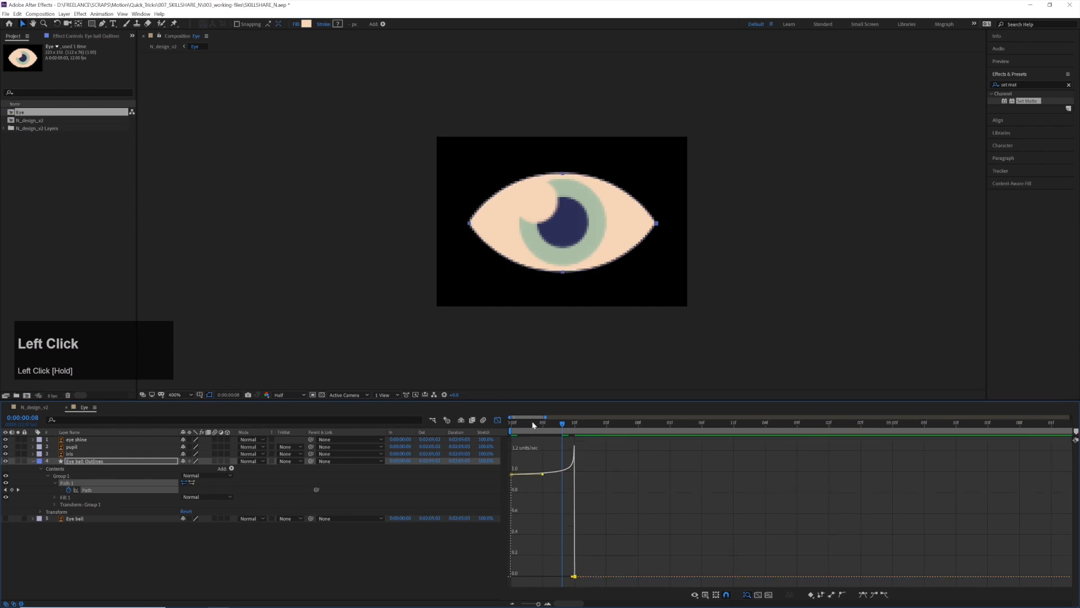
{"action": "left_click", "coordinate": [511, 423]}
{"action": "key", "text": "space"}
{"action": "key", "text": "space"}
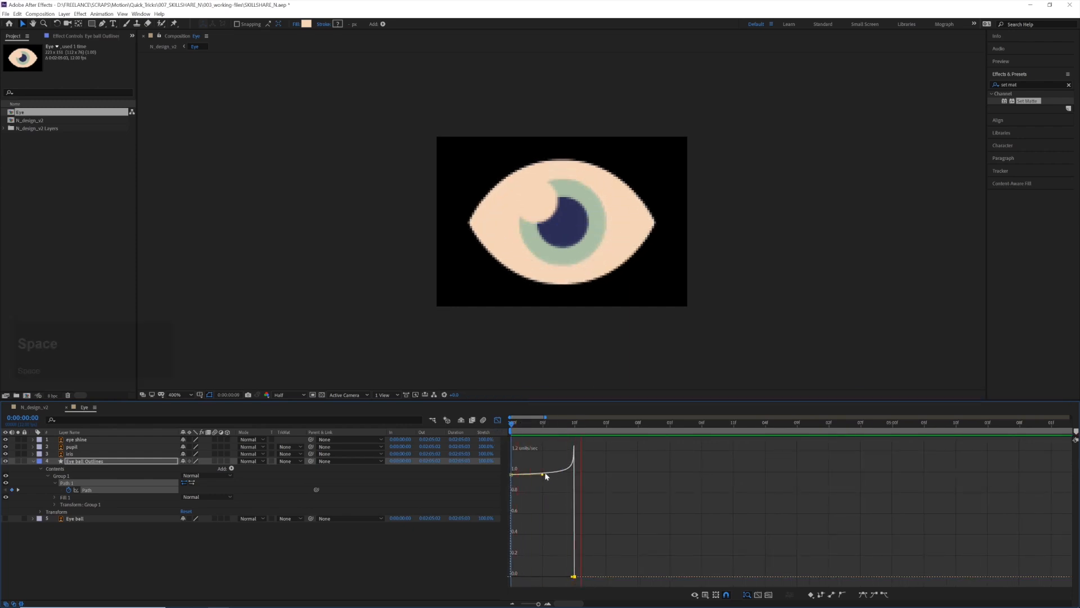
{"action": "left_click_drag", "start_coordinate": [572, 577], "coordinate": [545, 520]}
{"action": "left_click", "coordinate": [511, 423]}
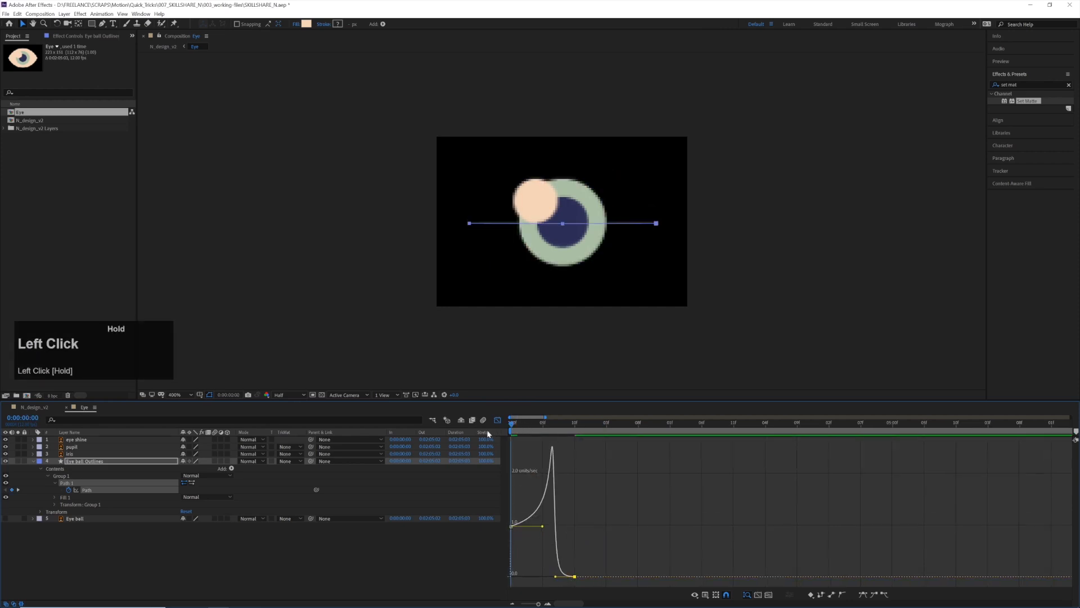
Preview the eye opening and undo the last speed graph edits on the eyeball path keyframes
{"action": "key", "text": "space"}
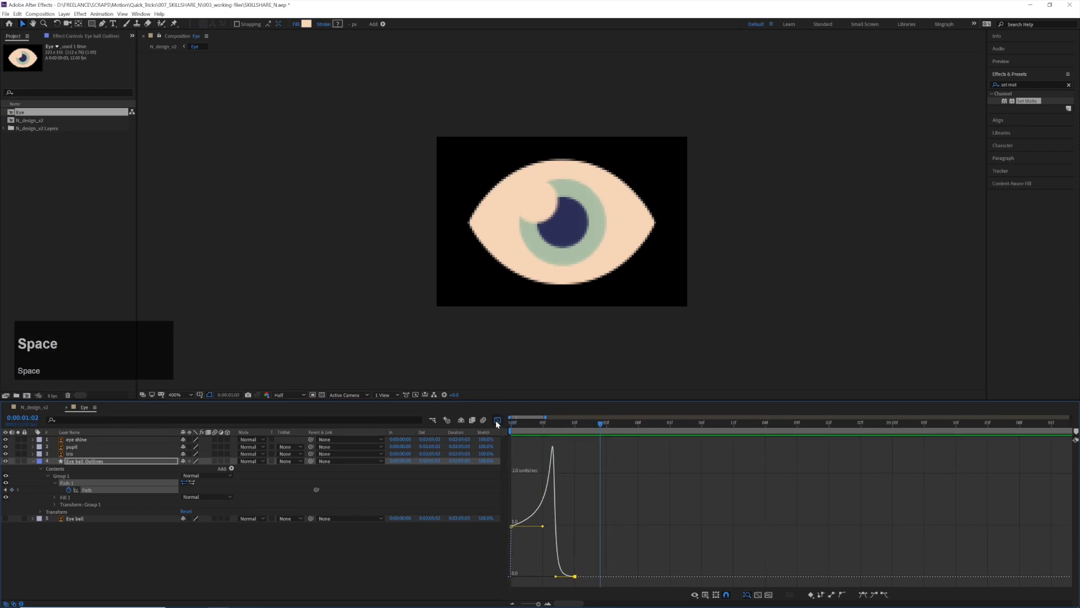
{"action": "left_click", "coordinate": [498, 419]}
{"action": "key", "text": "ctrl+z"}
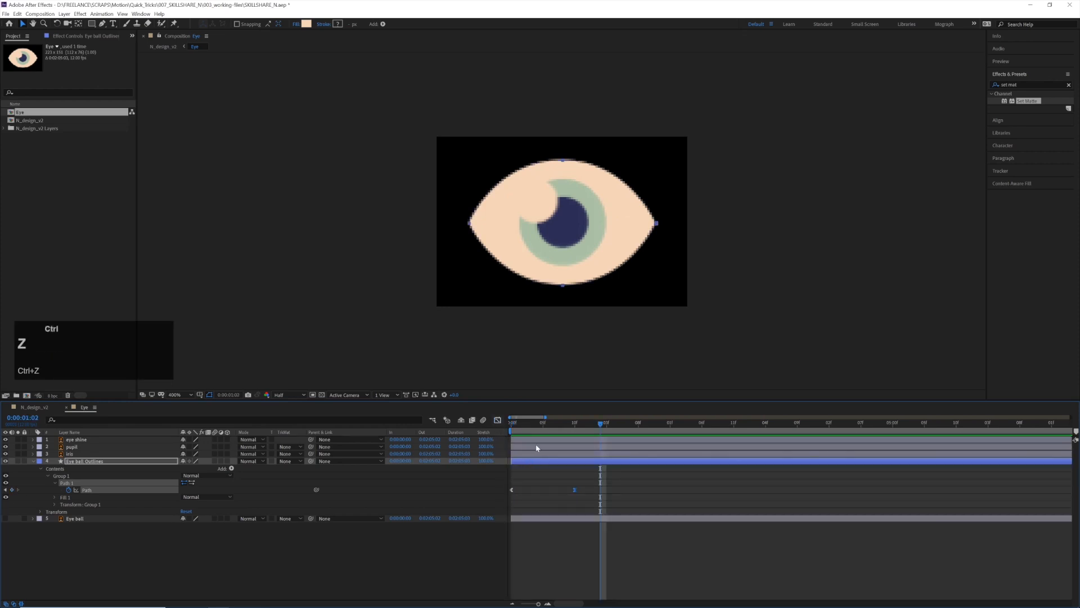
{"action": "key", "text": "ctrl+z"}
Set the incoming velocity influence of the eyeball path keyframe at frame 10 to 69% and preview the eye opening
{"action": "left_click_drag", "start_coordinate": [595, 498], "coordinate": [555, 483]}
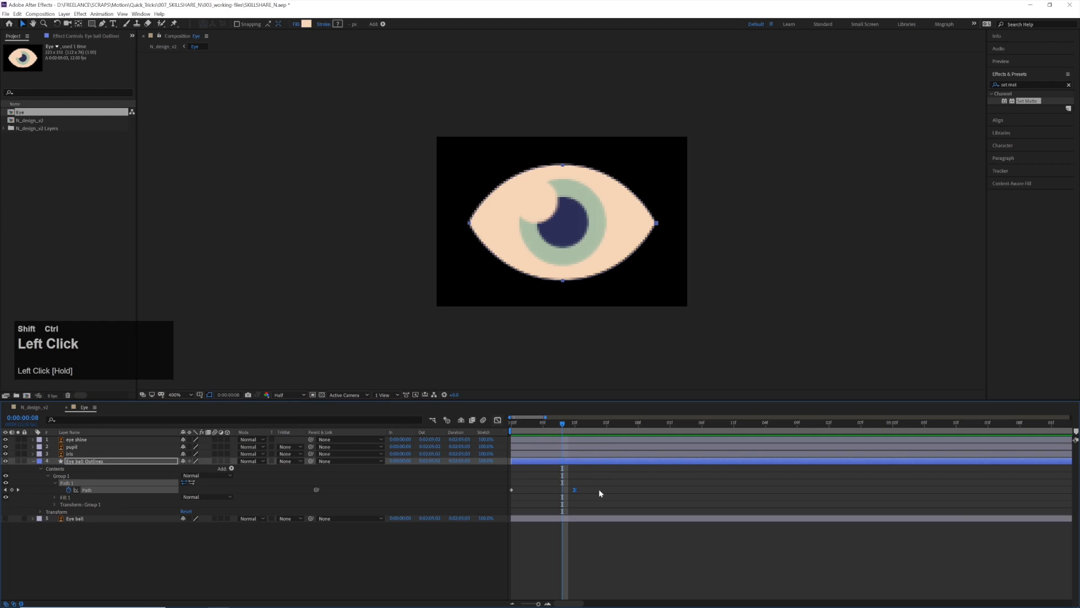
{"action": "key", "text": "ctrl+shift+k"}
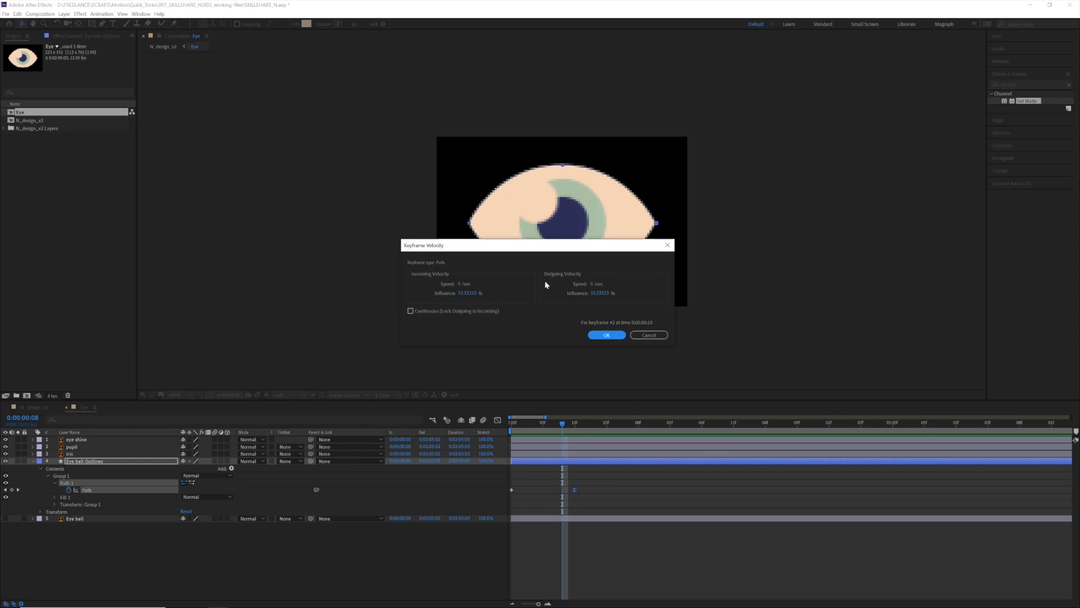
{"action": "left_click", "coordinate": [468, 293]}
{"action": "type", "text": "69"}
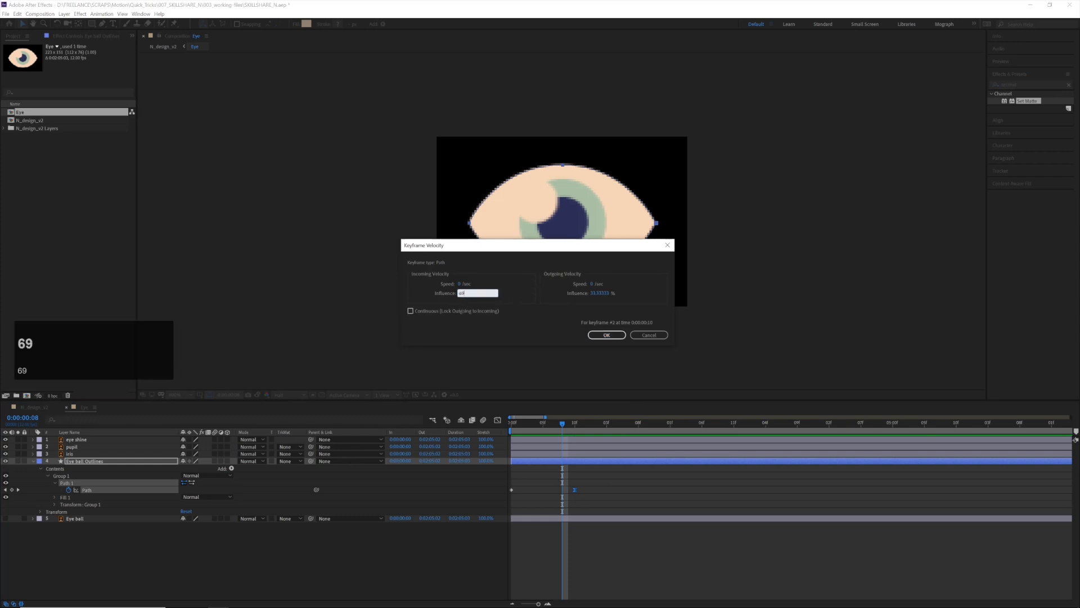
{"action": "key", "text": "Return"}
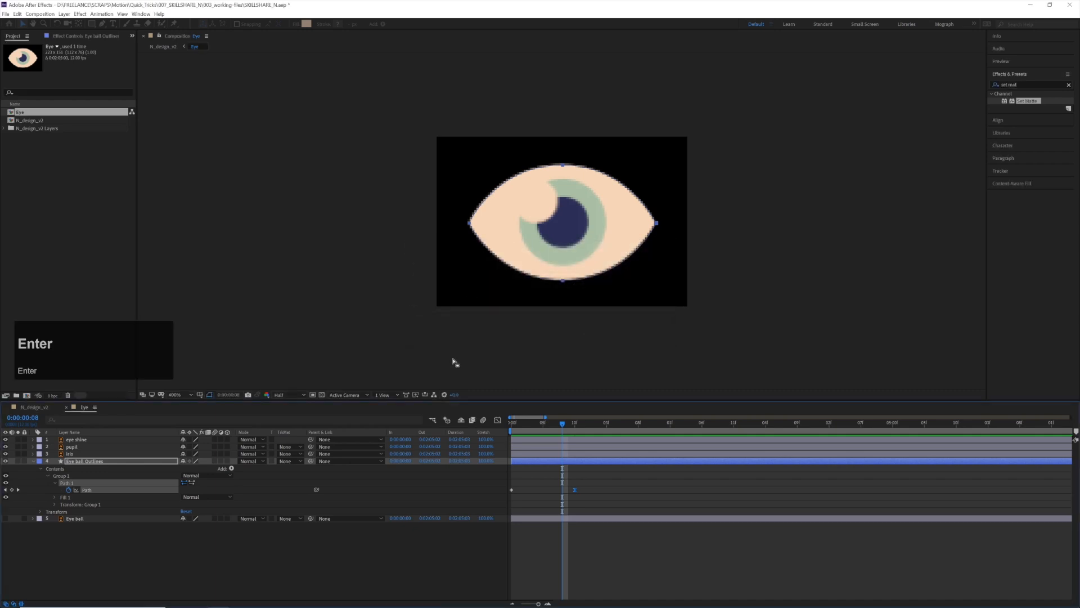
{"action": "left_click", "coordinate": [468, 426]}
{"action": "key", "text": "space"}
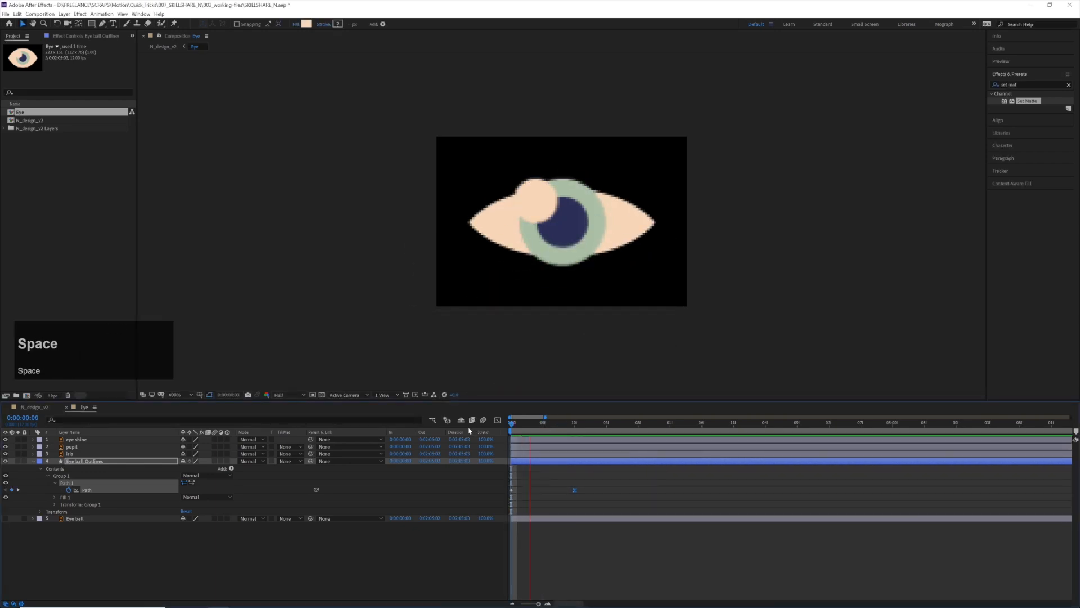
Copy the closed-eye path keyframe from frame 0, paste it at 0:00:01:08, and scrub through the closing motion
{"action": "left_click_drag", "start_coordinate": [572, 423], "coordinate": [638, 430]}
{"action": "key", "text": "space"}
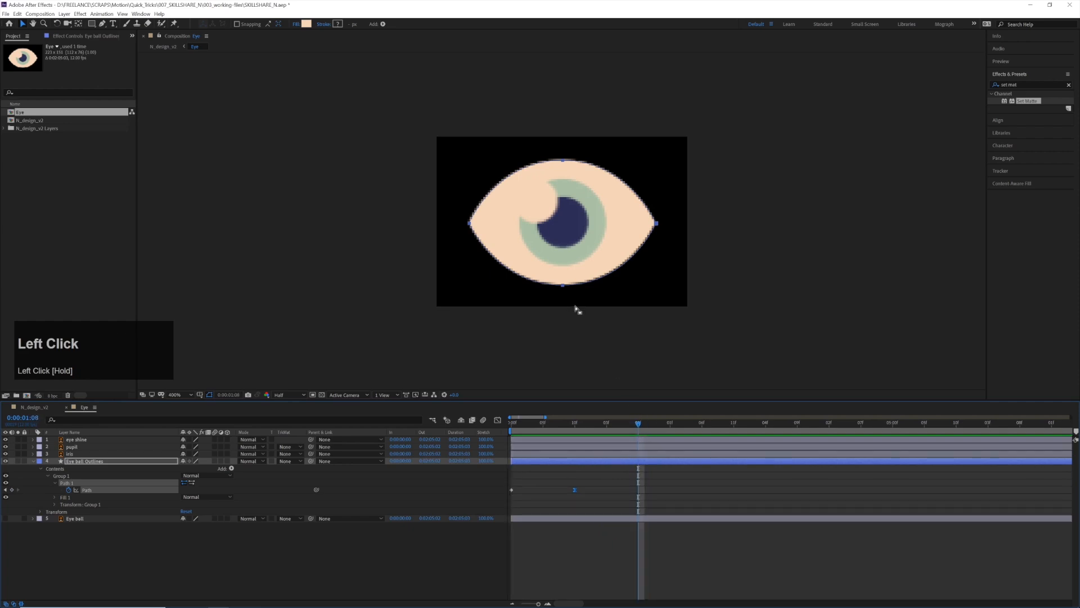
{"action": "left_click", "coordinate": [511, 491]}
{"action": "key", "text": "ctrl+c"}
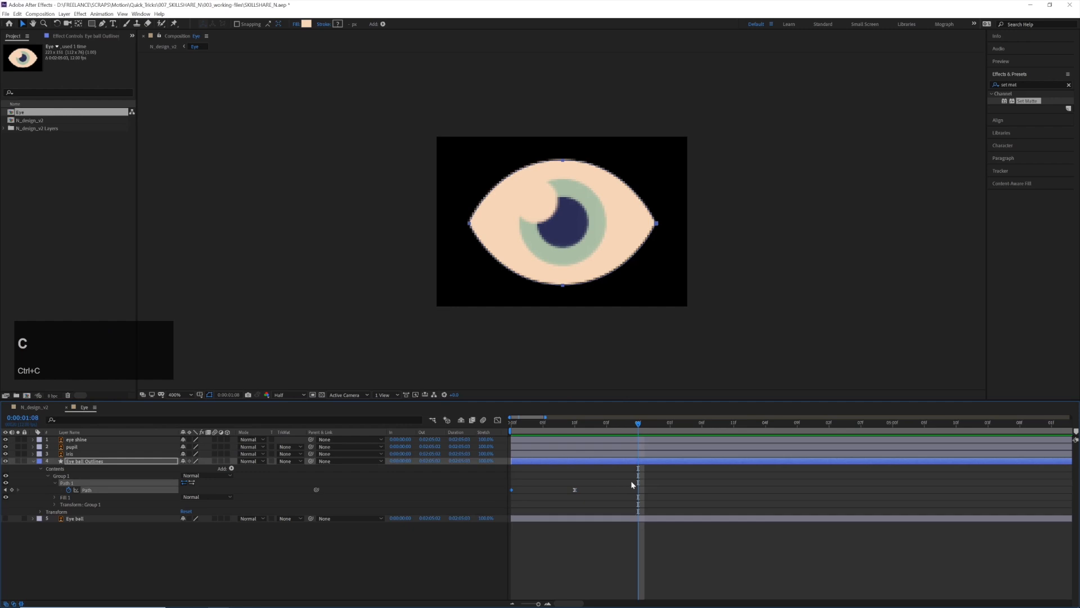
{"action": "key", "text": "v"}
{"action": "left_click_drag", "start_coordinate": [540, 478], "coordinate": [512, 494]}
{"action": "key", "text": "ctrl+c"}
{"action": "key", "text": "ctrl+v"}
{"action": "left_click", "coordinate": [581, 424]}
{"action": "left_click_drag", "start_coordinate": [581, 427], "coordinate": [639, 434]}
{"action": "left_click_drag", "start_coordinate": [638, 433], "coordinate": [709, 433]}
Set the outgoing velocity influence of the open-eye path keyframe at frame 10 to 69%
{"action": "left_click_drag", "start_coordinate": [564, 495], "coordinate": [574, 488]}
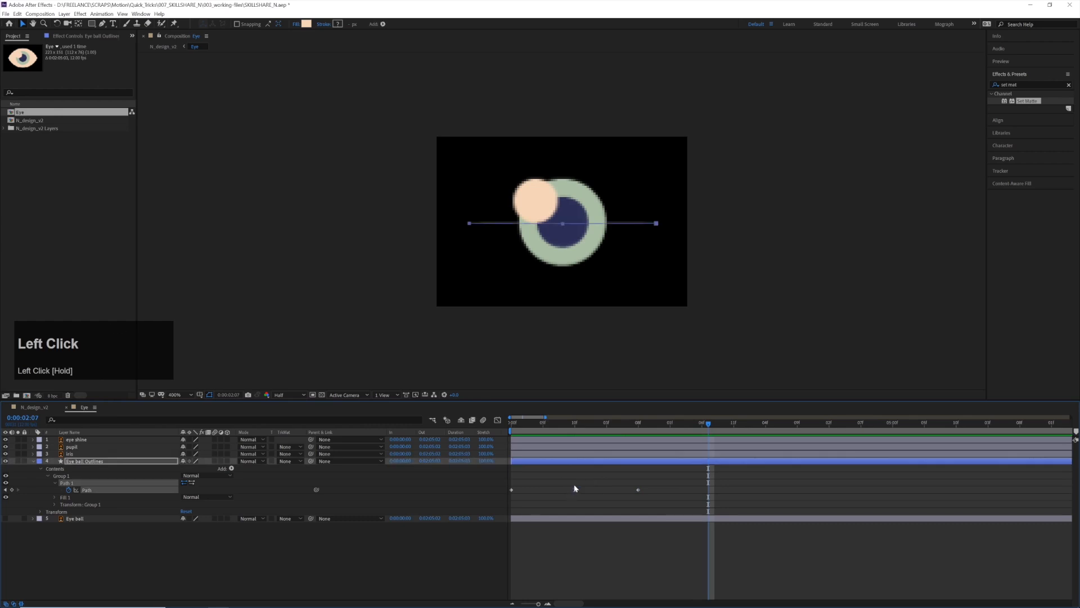
{"action": "key", "text": "ctrl+shift+k"}
{"action": "left_click", "coordinate": [602, 293]}
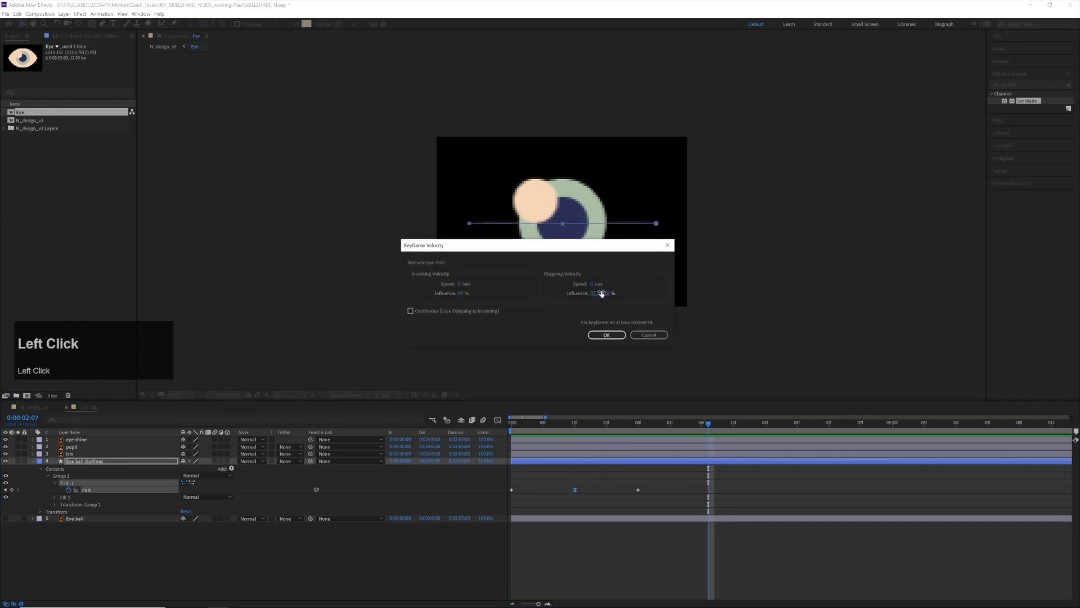
{"action": "type", "text": "69"}
{"action": "key", "text": "Return"}
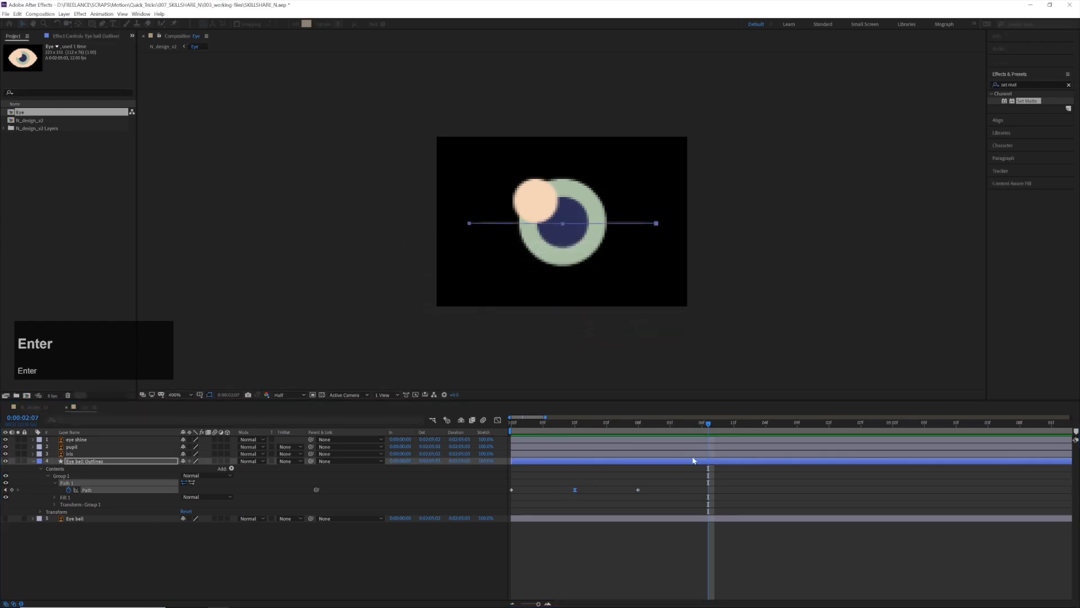
Copy the open-eye path keyframe from frame 10 and paste it at 0:00:02:06
{"action": "left_click_drag", "start_coordinate": [700, 429], "coordinate": [706, 426]}
{"action": "key", "text": "ctrl+c"}
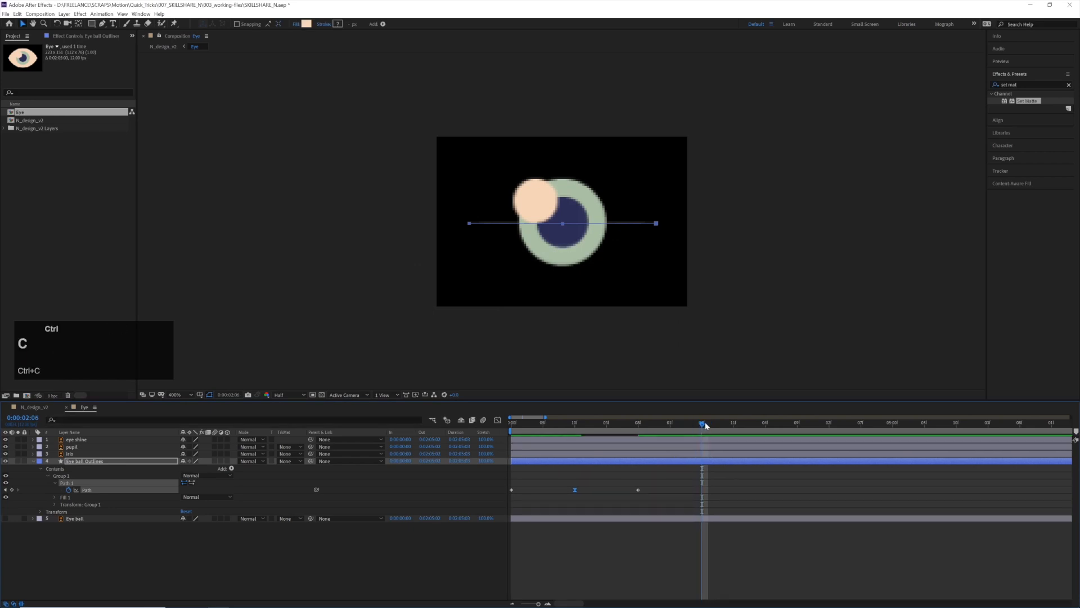
{"action": "key", "text": "ctrl+v"}
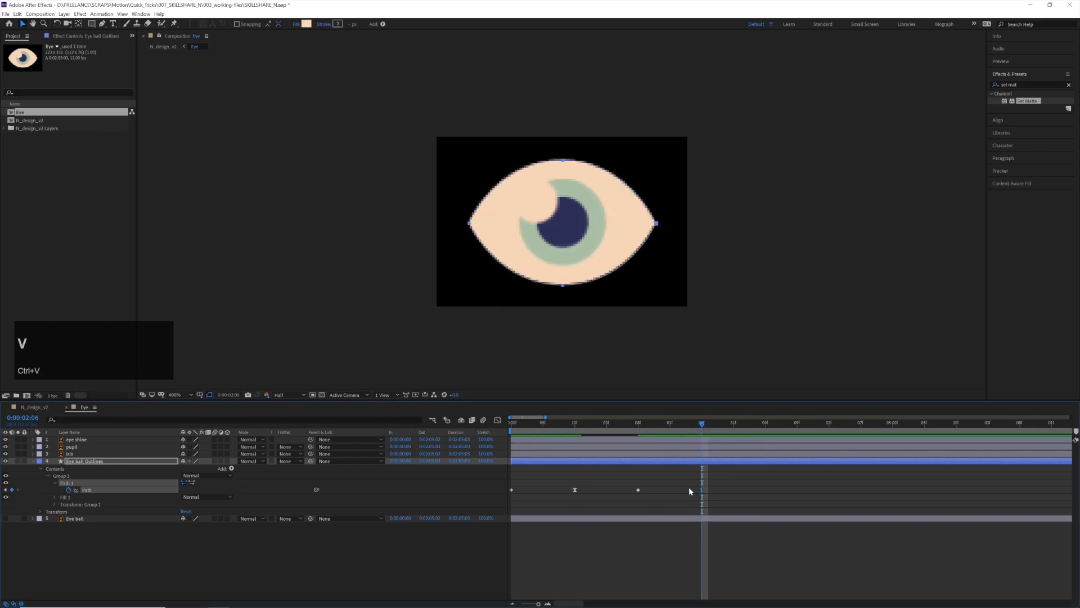
Copy the closed-eye path keyframe at 0:00:01:08 and paste it after the open-eye keyframe at 0:00:02:06
{"action": "left_click_drag", "start_coordinate": [725, 429], "coordinate": [721, 429]}
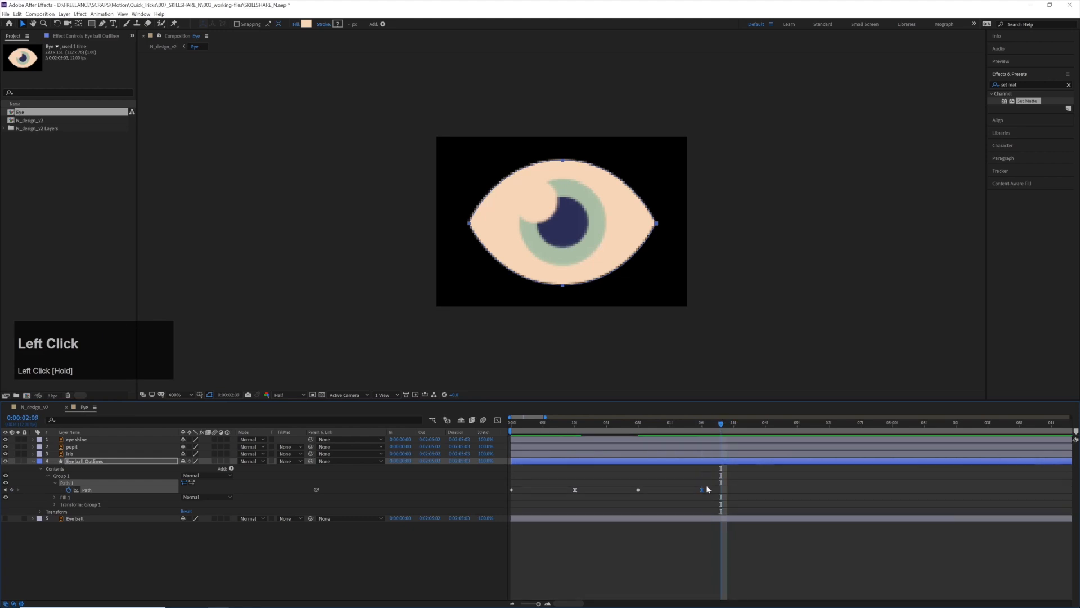
{"action": "left_click", "coordinate": [638, 489]}
{"action": "key", "text": "ctrl+c"}
{"action": "left_click_drag", "start_coordinate": [745, 428], "coordinate": [446, 443]}
{"action": "key", "text": "ctrl+v"}
{"action": "left_click", "coordinate": [759, 426]}
Copy the open-eye path keyframe at 0:00:02:06, paste it at 0:00:04:02, and preview the blinking
{"action": "left_click", "coordinate": [702, 489]}
{"action": "key", "text": "ctrl+c"}
{"action": "left_click", "coordinate": [826, 426]}
{"action": "key", "text": "ctrl+v"}
{"action": "key", "text": "space"}
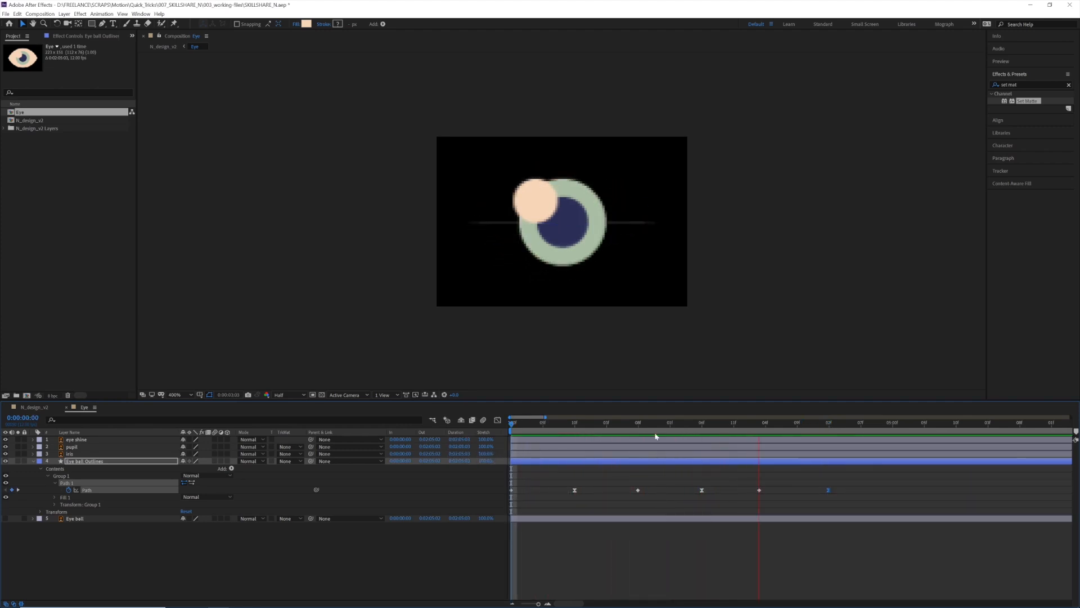
{"action": "left_click_drag", "start_coordinate": [816, 424], "coordinate": [831, 426]}
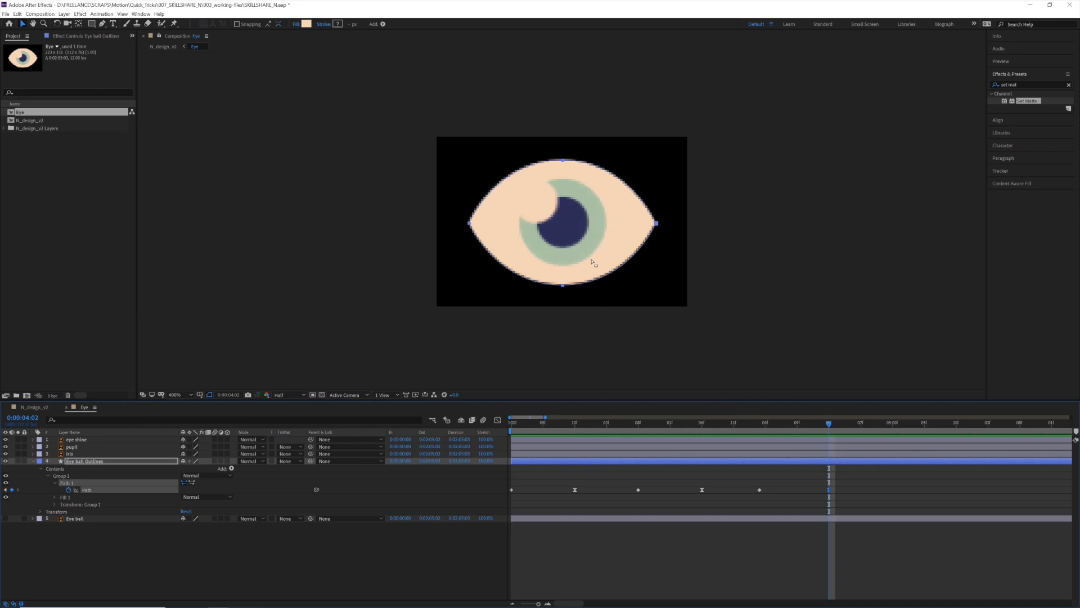
Duplicate Eye ball Outlines, place the copy directly above the iris layer, and try it as the iris's alpha matte
{"action": "left_click", "coordinate": [559, 470]}
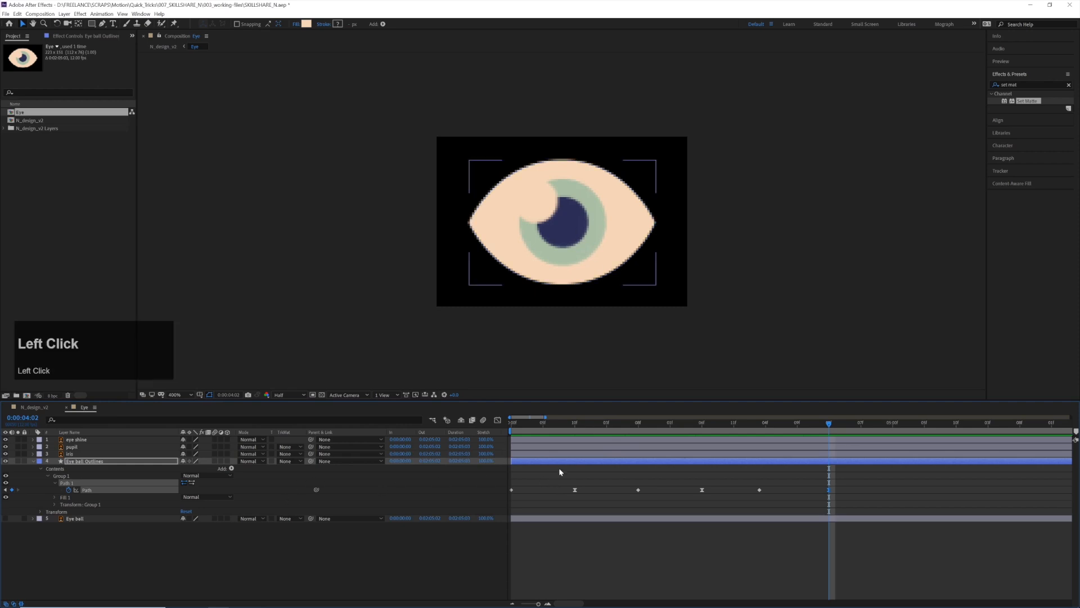
{"action": "left_click", "coordinate": [111, 460]}
{"action": "key", "text": "ctrl+d"}
{"action": "left_click_drag", "start_coordinate": [103, 462], "coordinate": [236, 452]}
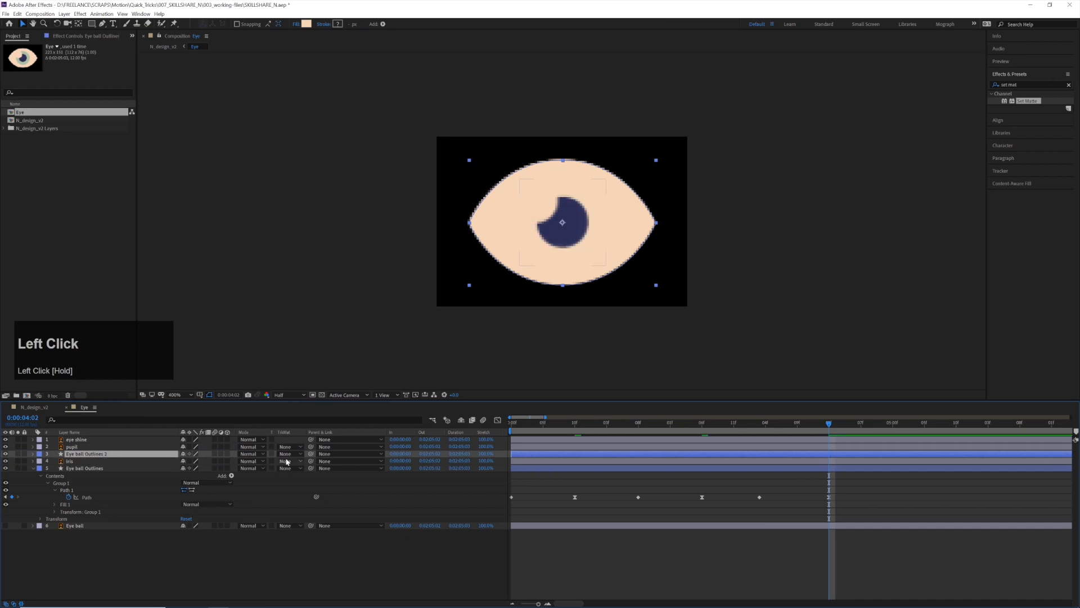
{"action": "left_click", "coordinate": [296, 461]}
{"action": "left_click", "coordinate": [309, 480]}
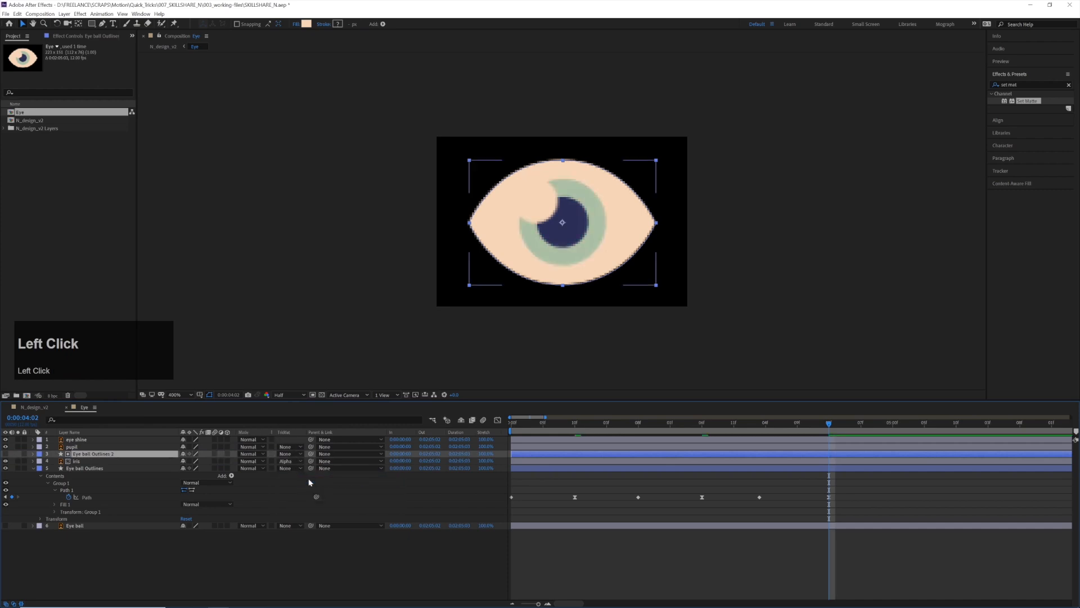
{"action": "left_click_drag", "start_coordinate": [565, 429], "coordinate": [534, 432]}
Delete the duplicate Eye ball Outlines layer and set the iris layer to no track matte
{"action": "left_click", "coordinate": [111, 456]}
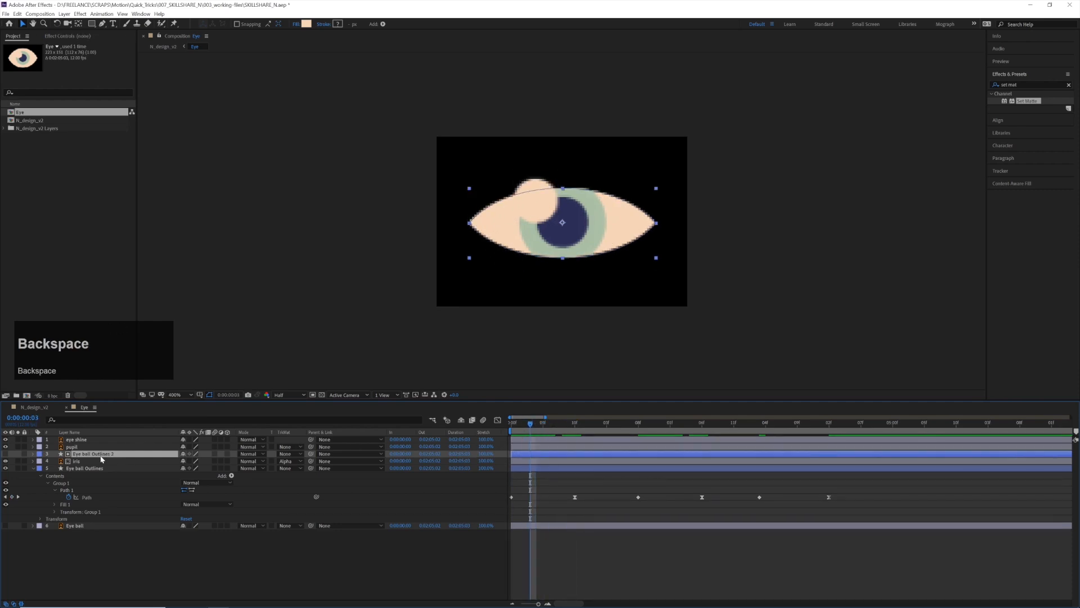
{"action": "key", "text": "BackSpace"}
{"action": "left_click", "coordinate": [297, 454]}
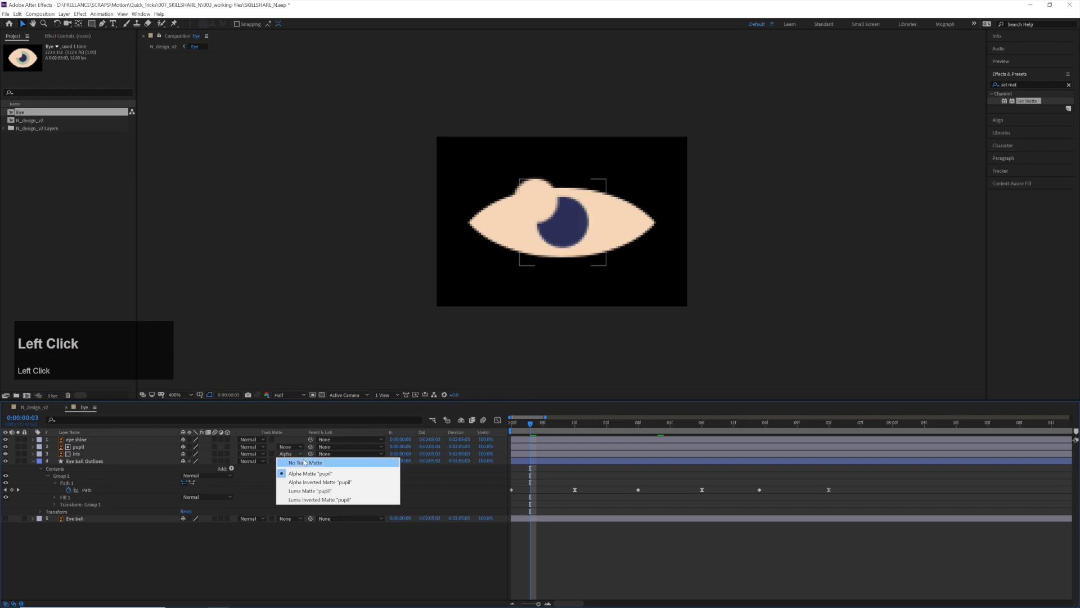
{"action": "left_click", "coordinate": [298, 462]}
Apply Set Matte to the iris layer, taking the matte from Eye ball Outlines, and enable the layer's continuous rasterization
{"action": "left_click", "coordinate": [120, 454]}
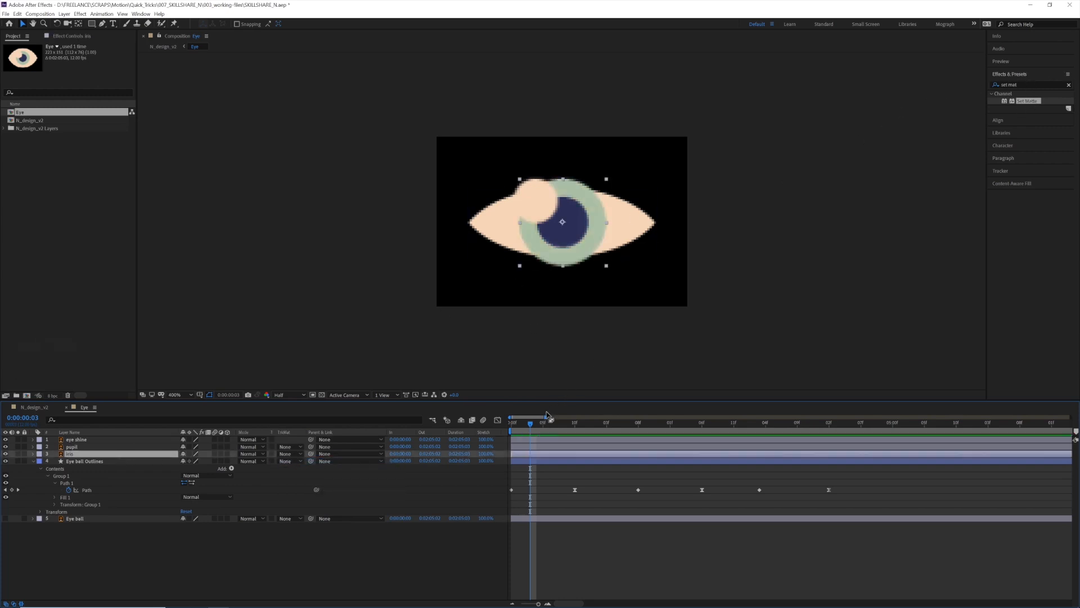
{"action": "left_click_drag", "start_coordinate": [530, 426], "coordinate": [577, 425]}
{"action": "double_click", "coordinate": [1034, 101]}
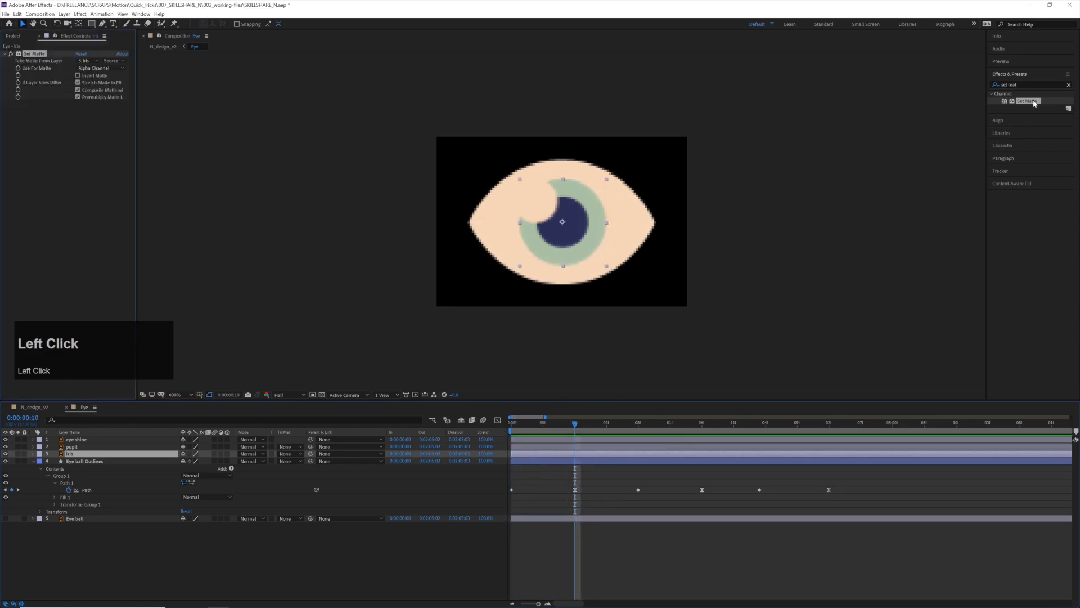
{"action": "left_click", "coordinate": [78, 453]}
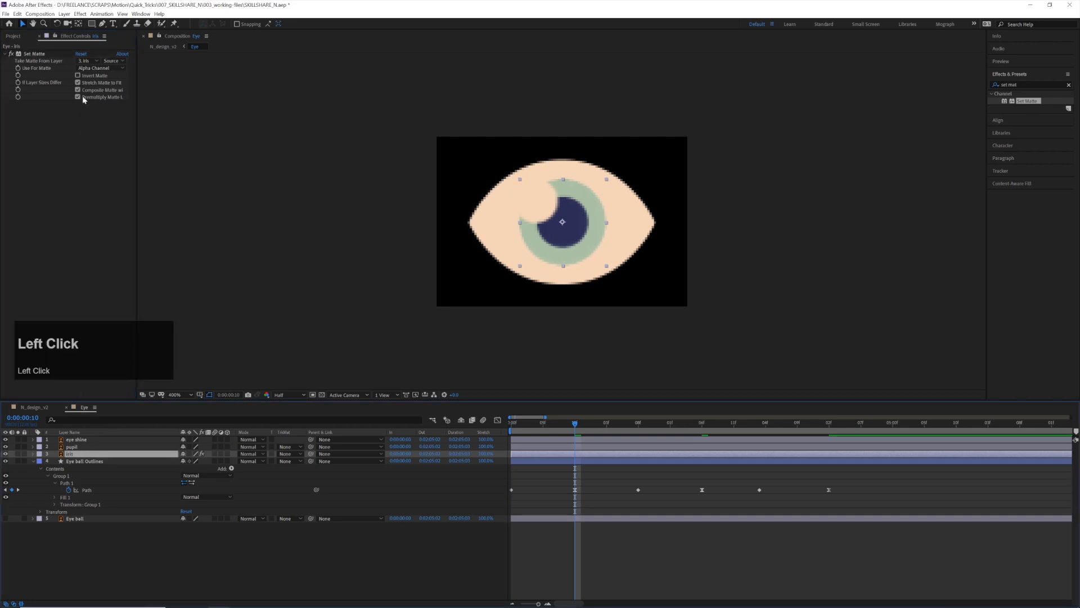
{"action": "left_click", "coordinate": [89, 60]}
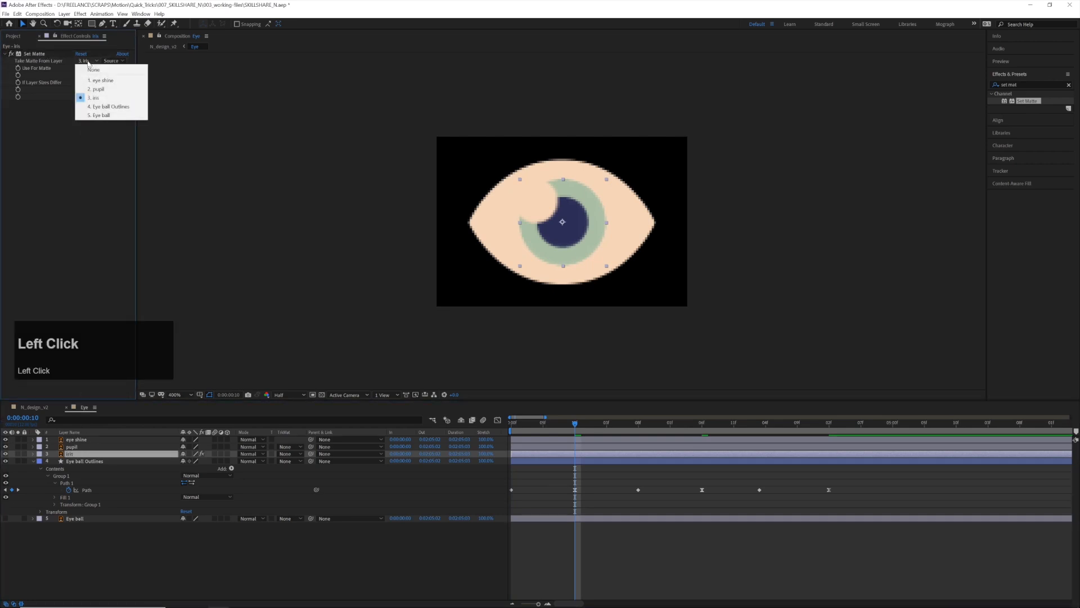
{"action": "left_click", "coordinate": [110, 106]}
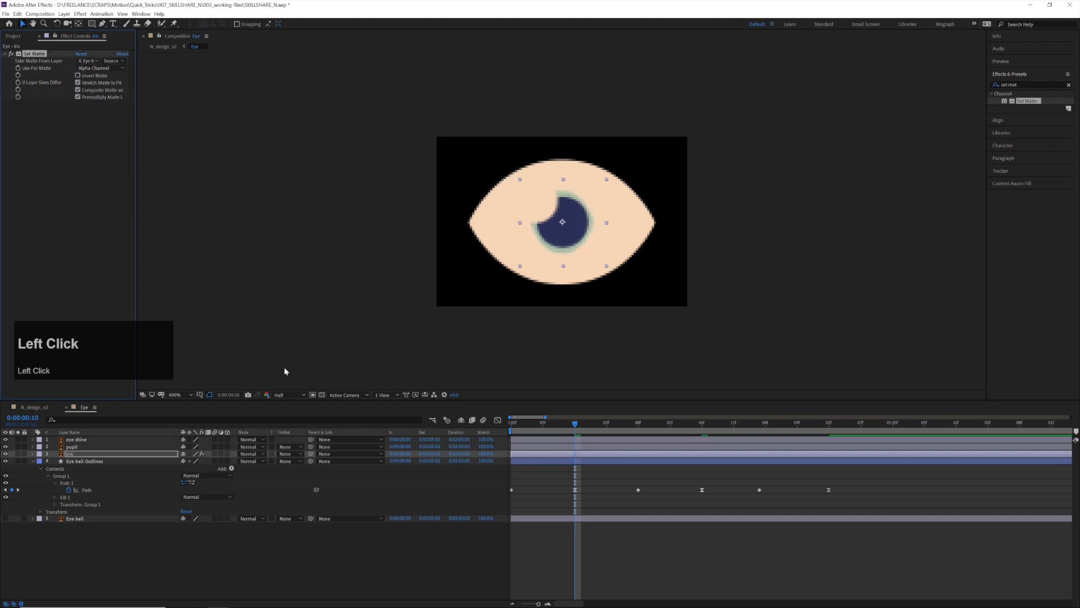
{"action": "left_click", "coordinate": [189, 453]}
Copy the iris's Set Matte effect to the pupil and eye shine layers and enable continuous rasterization on both
{"action": "left_click", "coordinate": [32, 54]}
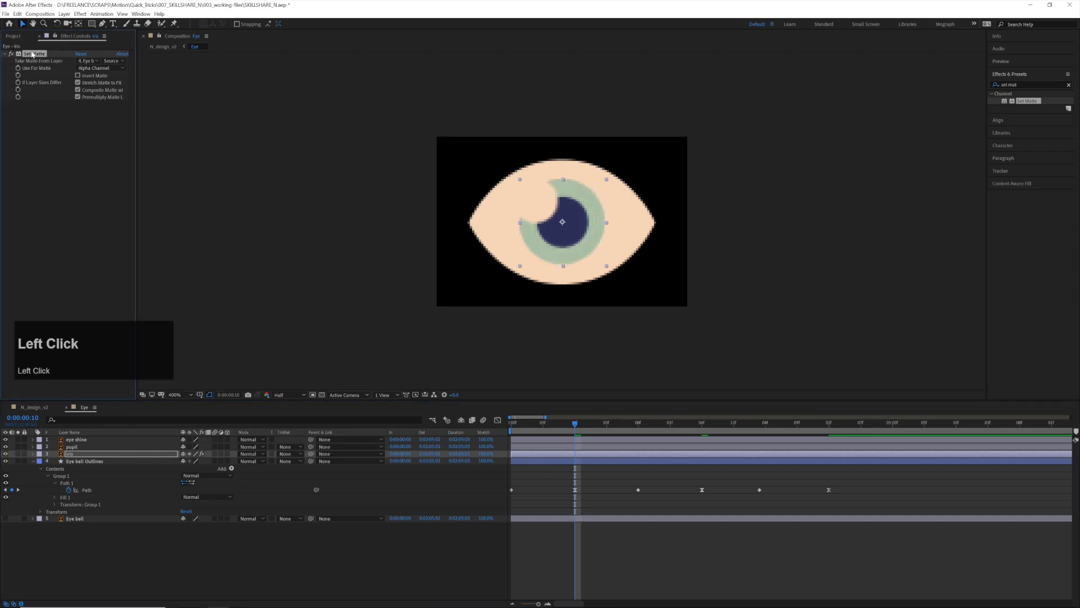
{"action": "left_click", "coordinate": [85, 447]}
{"action": "key", "text": "ctrl+v"}
{"action": "left_click", "coordinate": [127, 441]}
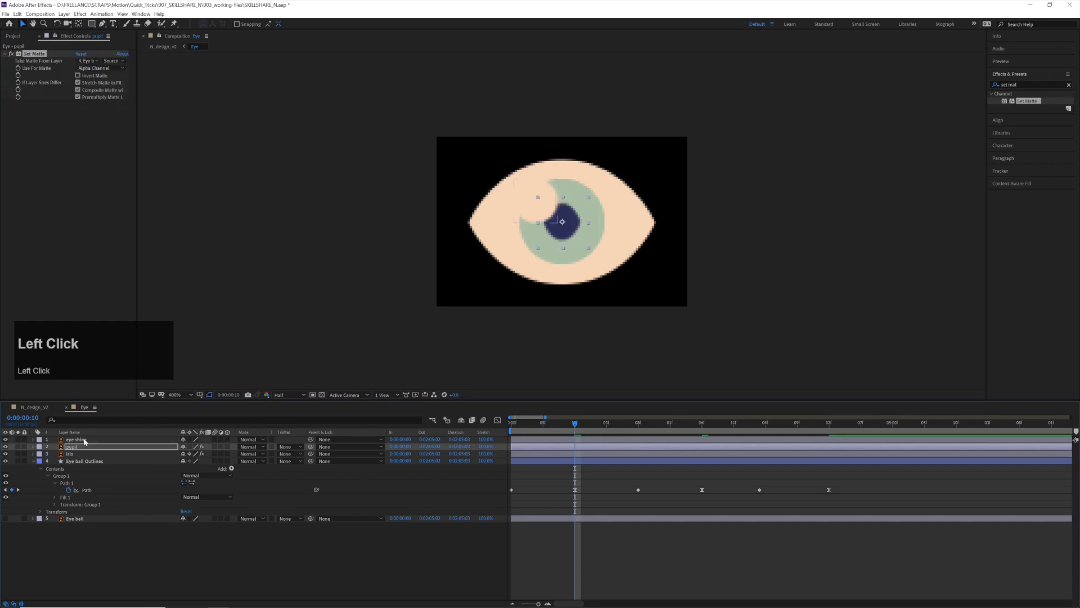
{"action": "key", "text": "ctrl+v"}
Preview the blinking animation from frame 0 to check that the iris, pupil and shine stay inside the eyeball
{"action": "left_click_drag", "start_coordinate": [574, 423], "coordinate": [478, 434]}
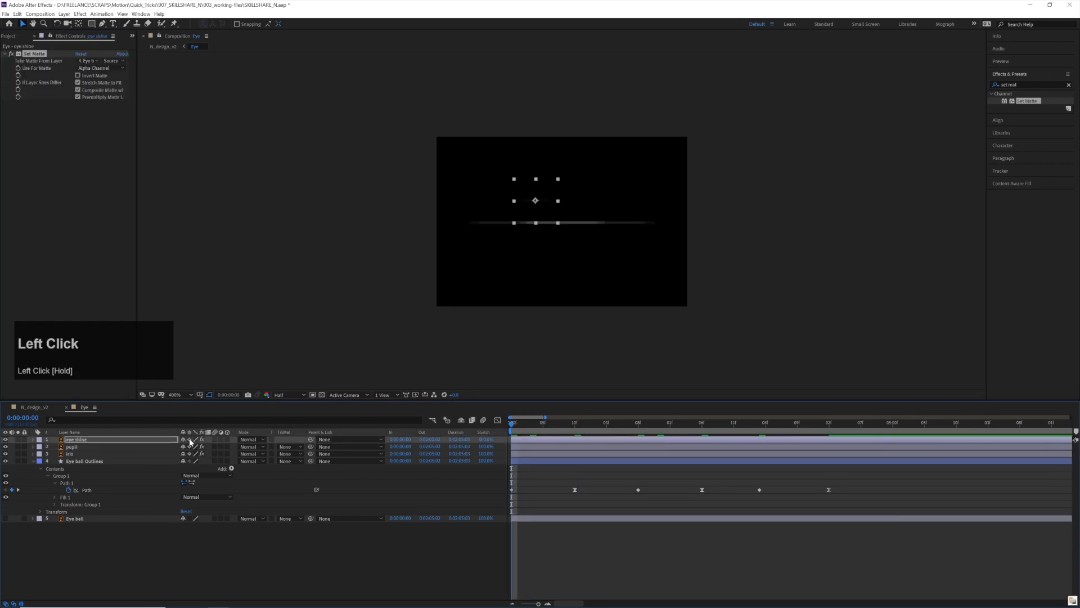
{"action": "key", "text": "space"}
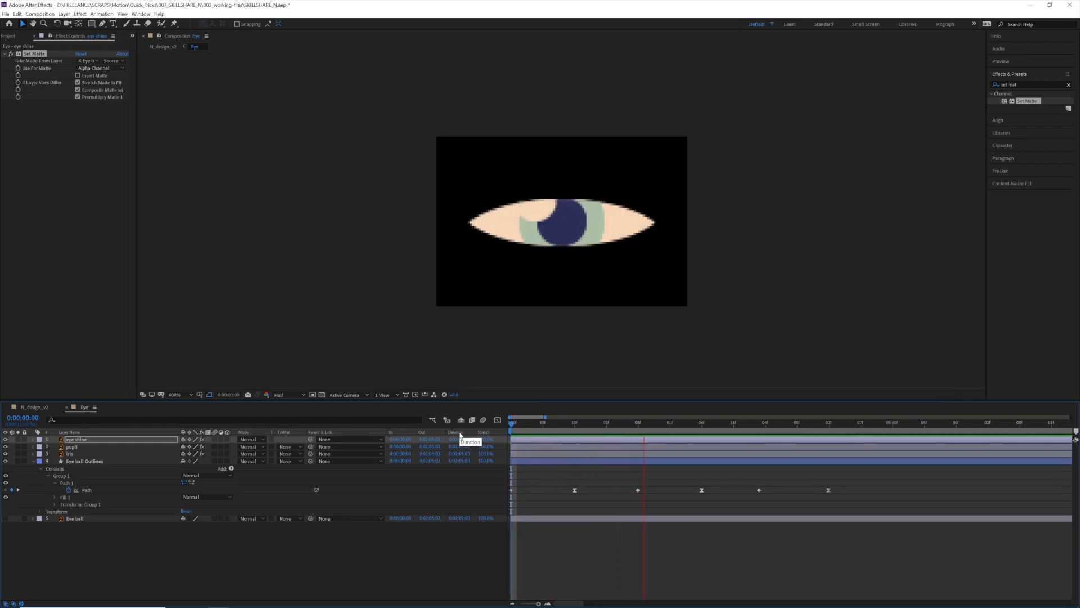
{"action": "left_click_drag", "start_coordinate": [754, 426], "coordinate": [398, 448]}
{"action": "key", "text": "space"}
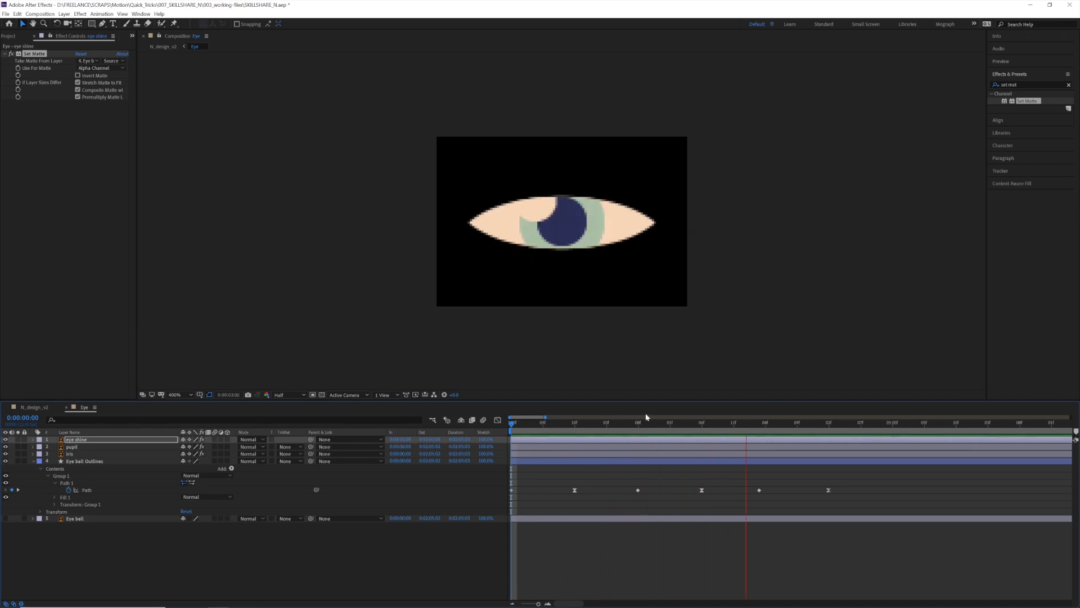
Add a new null object to the Eye composition
{"action": "left_click", "coordinate": [829, 425]}
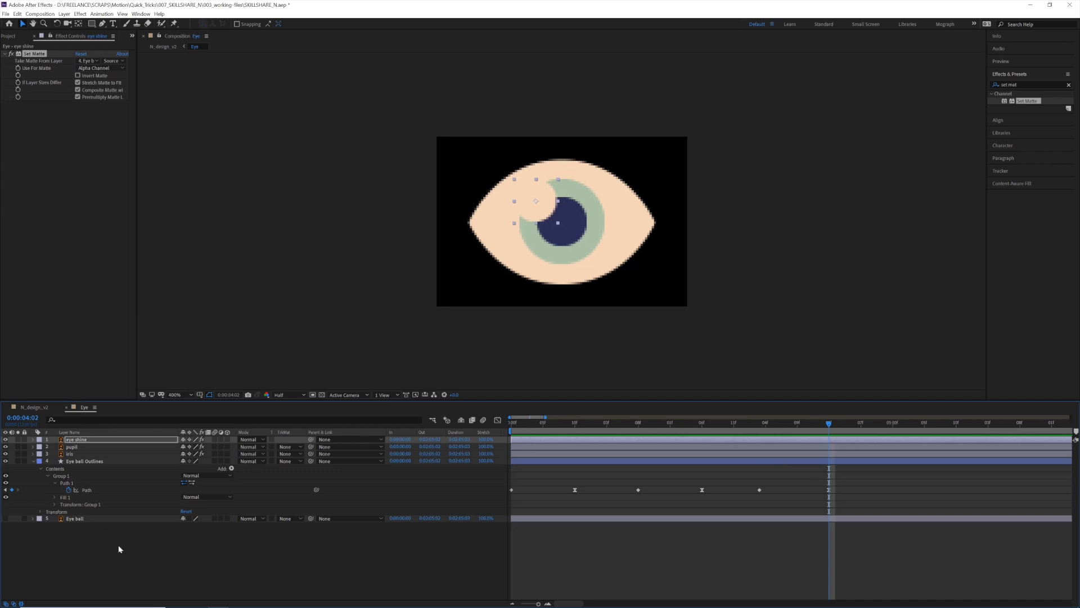
{"action": "left_click", "coordinate": [40, 473]}
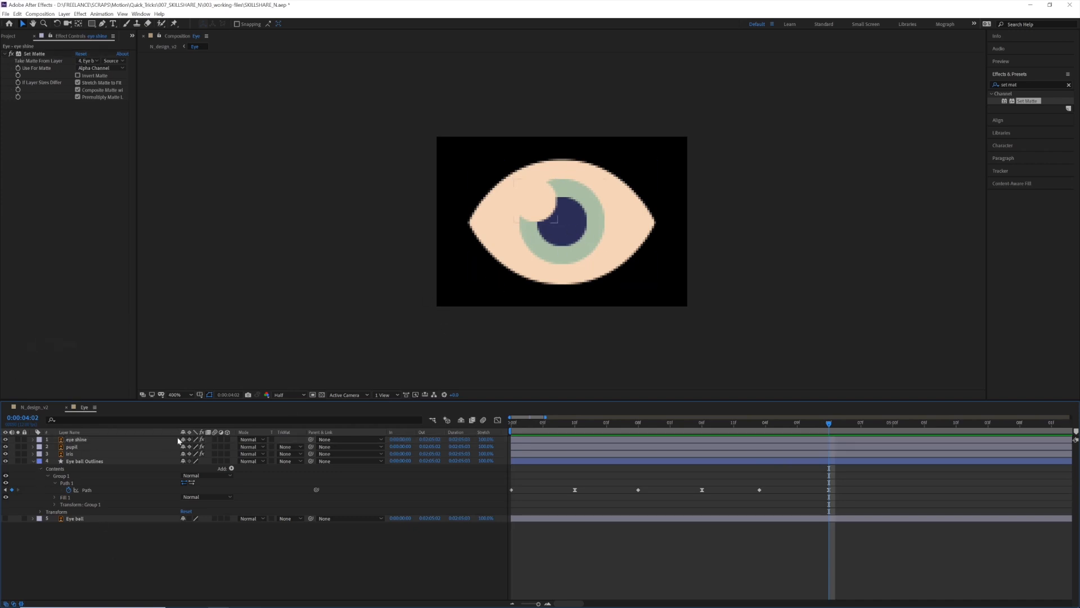
{"action": "right_click", "coordinate": [140, 537]}
{"action": "mouse_move", "coordinate": [179, 452]}
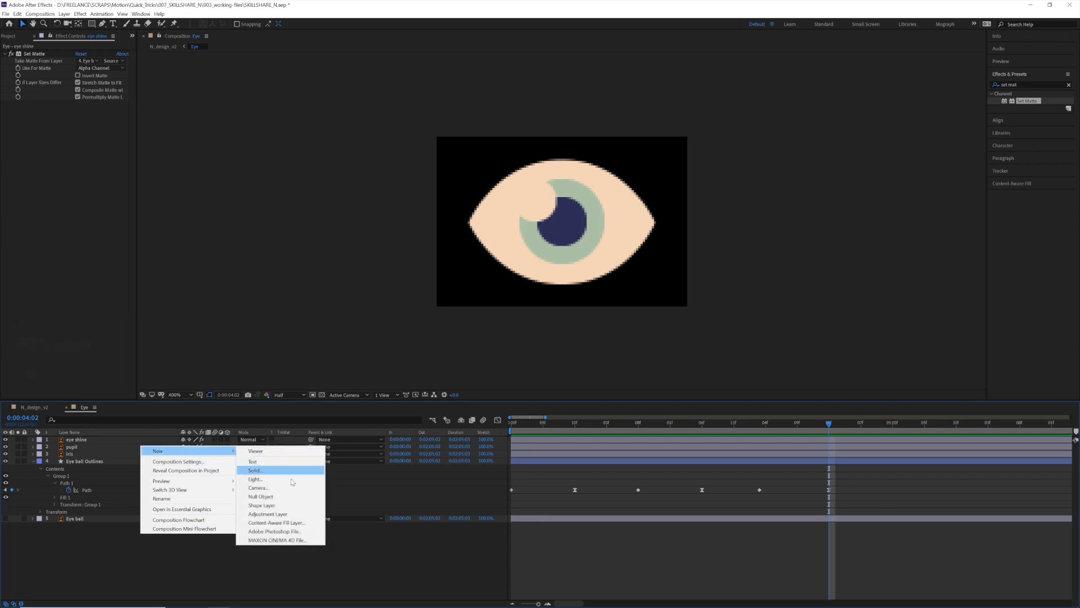
{"action": "left_click", "coordinate": [292, 496]}
Parent the eye shine, pupil and iris layers to the null object
{"action": "left_click", "coordinate": [83, 447]}
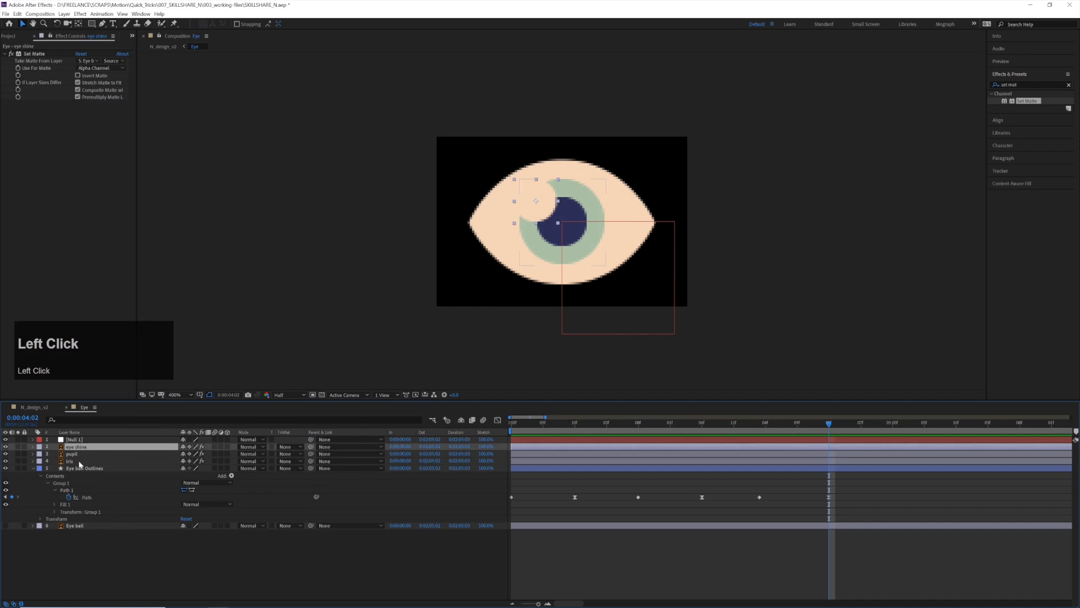
{"action": "left_click", "coordinate": [78, 460]}
{"action": "left_click", "coordinate": [78, 454], "text": "shift"}
{"action": "left_click", "coordinate": [82, 447], "text": "shift"}
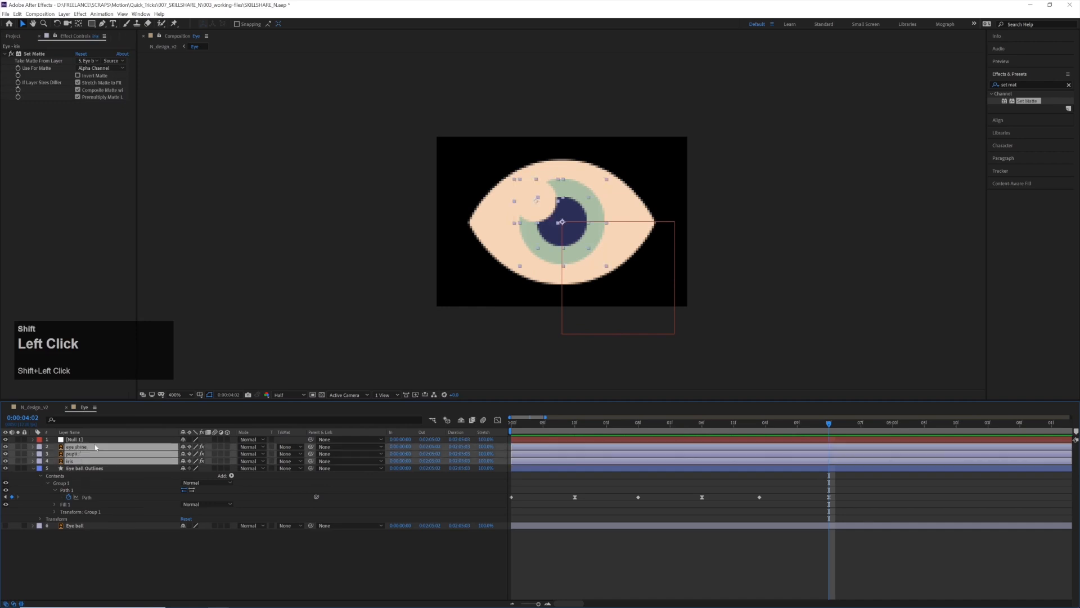
{"action": "left_click_drag", "start_coordinate": [311, 445], "coordinate": [72, 439]}
Rename the null layer PUPIL CONTROL
{"action": "left_click", "coordinate": [72, 440]}
{"action": "key", "text": "Return"}
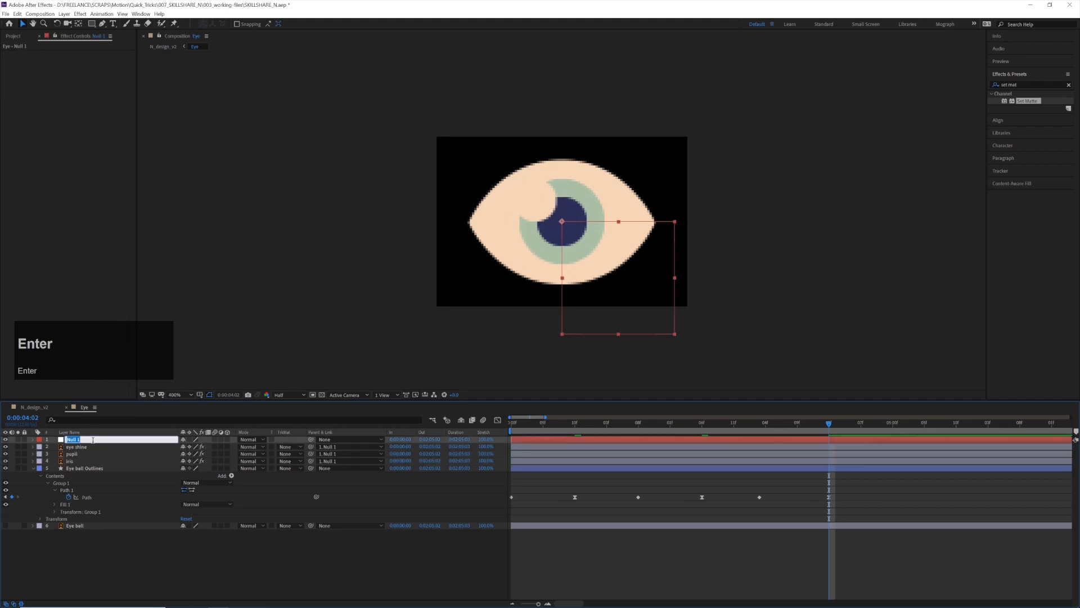
{"action": "type", "text": "PUPIL CONTR"}
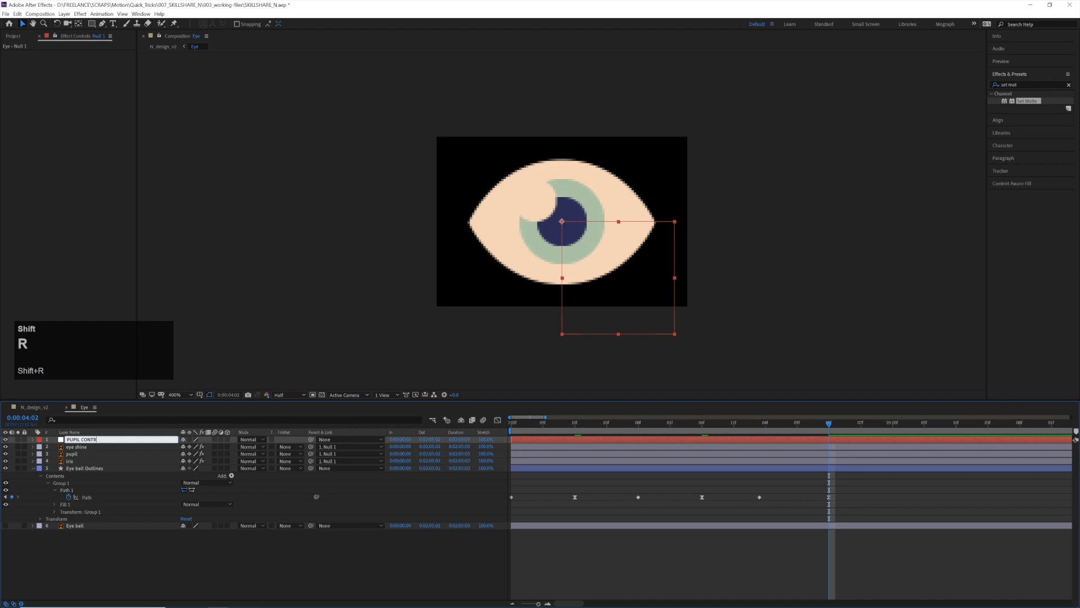
{"action": "type", "text": "OO"}
{"action": "key", "text": "BackSpace"}
{"action": "type", "text": "L"}
{"action": "key", "text": "Return"}
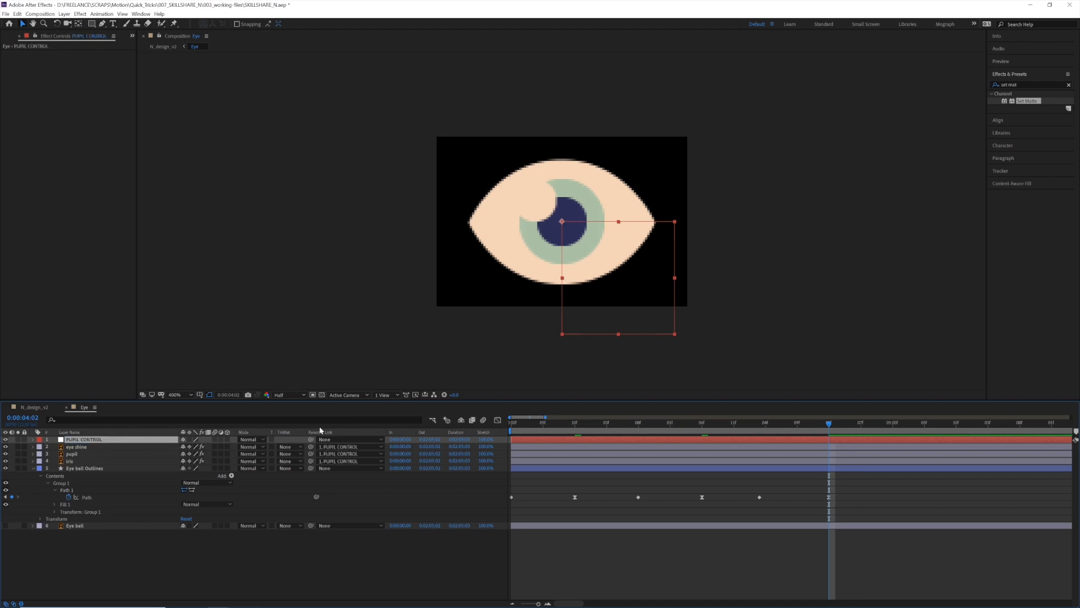
{"action": "mouse_move", "coordinate": [566, 428]}
{"action": "left_mouse_down"}
{"action": "mouse_move", "coordinate": [512, 430]}
{"action": "mouse_move", "coordinate": [576, 428]}
{"action": "mouse_move", "coordinate": [506, 430]}
{"action": "mouse_move", "coordinate": [556, 428]}
{"action": "left_mouse_up"}
{"action": "left_click_drag", "start_coordinate": [592, 345], "coordinate": [624, 315]}
{"action": "key", "text": "ctrl+z"}
Start Position keyframes on PUPIL CONTROL near 0:00:00:07 and move the null up and to the right at 0:00:01:04
{"action": "left_click_drag", "start_coordinate": [563, 426], "coordinate": [576, 427]}
{"action": "key", "text": "p"}
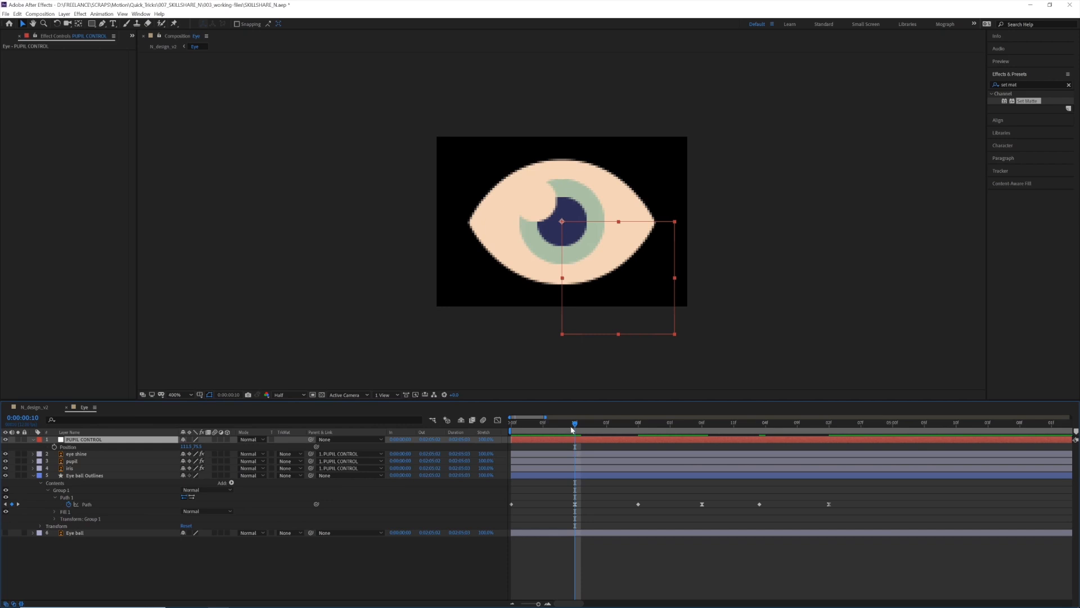
{"action": "left_click", "coordinate": [54, 448]}
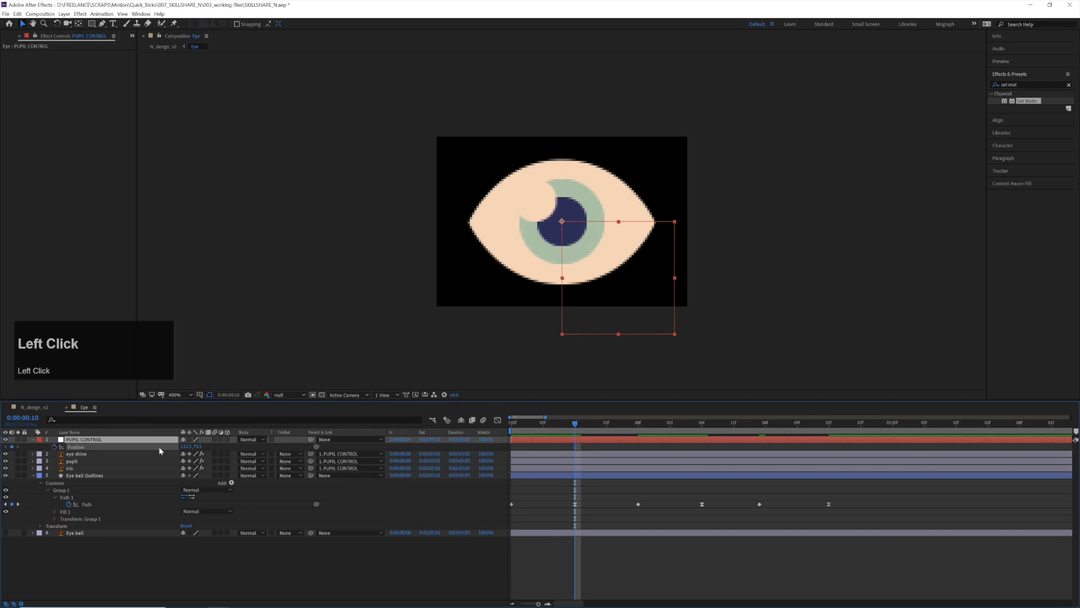
{"action": "mouse_move", "coordinate": [606, 427]}
{"action": "left_mouse_down"}
{"action": "mouse_move", "coordinate": [638, 426]}
{"action": "mouse_move", "coordinate": [510, 426]}
{"action": "mouse_move", "coordinate": [569, 427]}
{"action": "mouse_move", "coordinate": [547, 441]}
{"action": "mouse_move", "coordinate": [551, 452]}
{"action": "mouse_move", "coordinate": [561, 429]}
{"action": "mouse_move", "coordinate": [614, 429]}
{"action": "left_mouse_up"}
{"action": "left_click", "coordinate": [571, 448]}
{"action": "left_click_drag", "start_coordinate": [639, 282], "coordinate": [660, 287]}
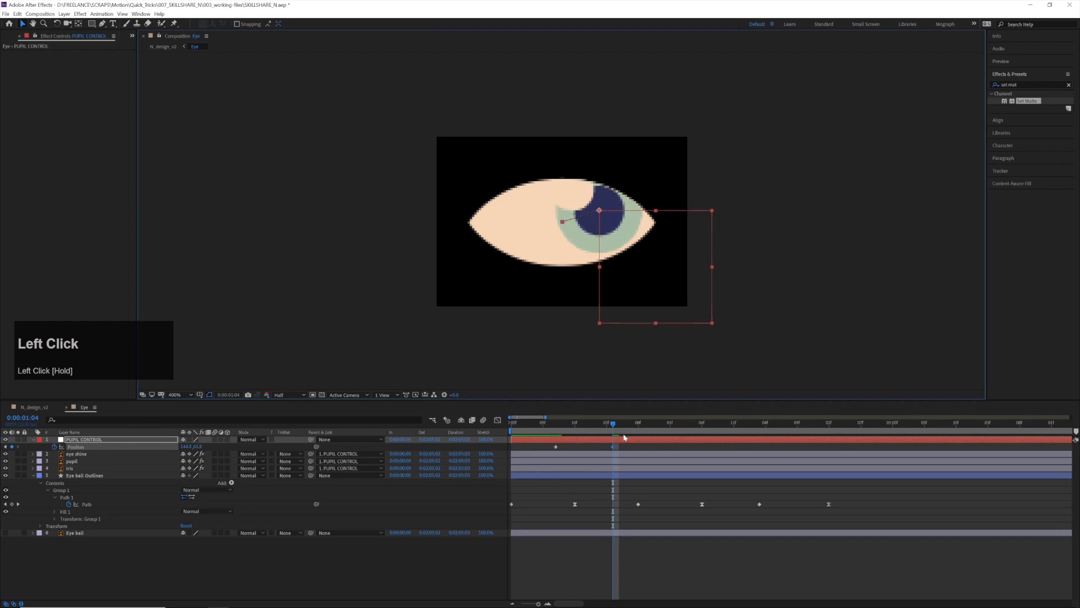
Keyframe PUPIL CONTROL so the pupil looks down at 0:00:02:06 and toward the eye's upper left at 0:00:04:02
{"action": "left_click_drag", "start_coordinate": [623, 427], "coordinate": [702, 428]}
{"action": "left_click", "coordinate": [668, 294]}
{"action": "left_click_drag", "start_coordinate": [668, 294], "coordinate": [653, 331]}
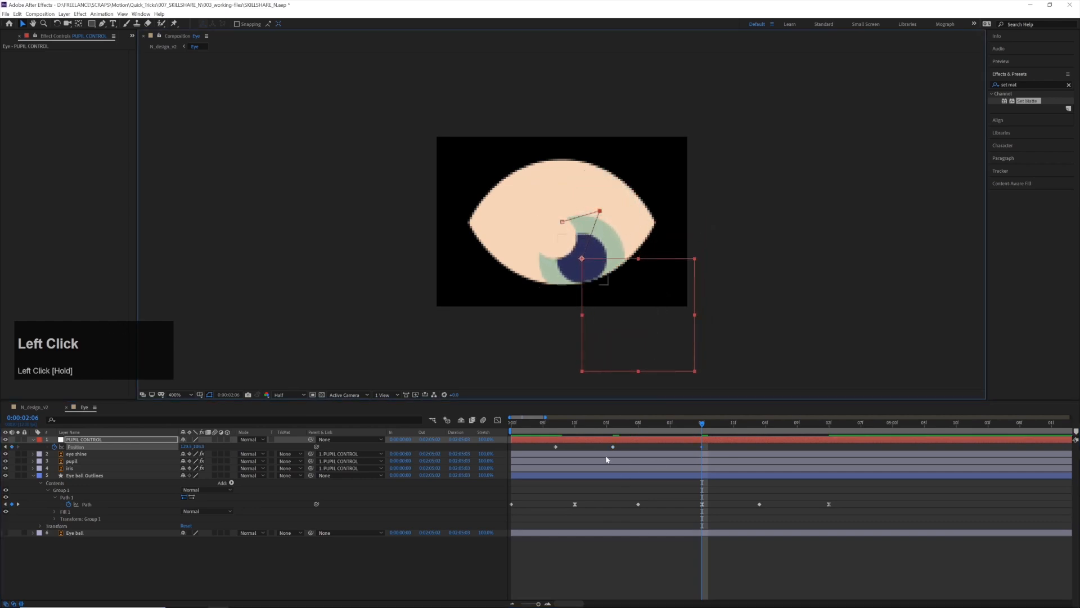
{"action": "left_click_drag", "start_coordinate": [731, 425], "coordinate": [828, 432]}
{"action": "left_click_drag", "start_coordinate": [624, 325], "coordinate": [562, 274]}
Apply Easy Ease to all four PUPIL CONTROL Position keyframes and preview the eye movement
{"action": "left_click_drag", "start_coordinate": [840, 449], "coordinate": [542, 451]}
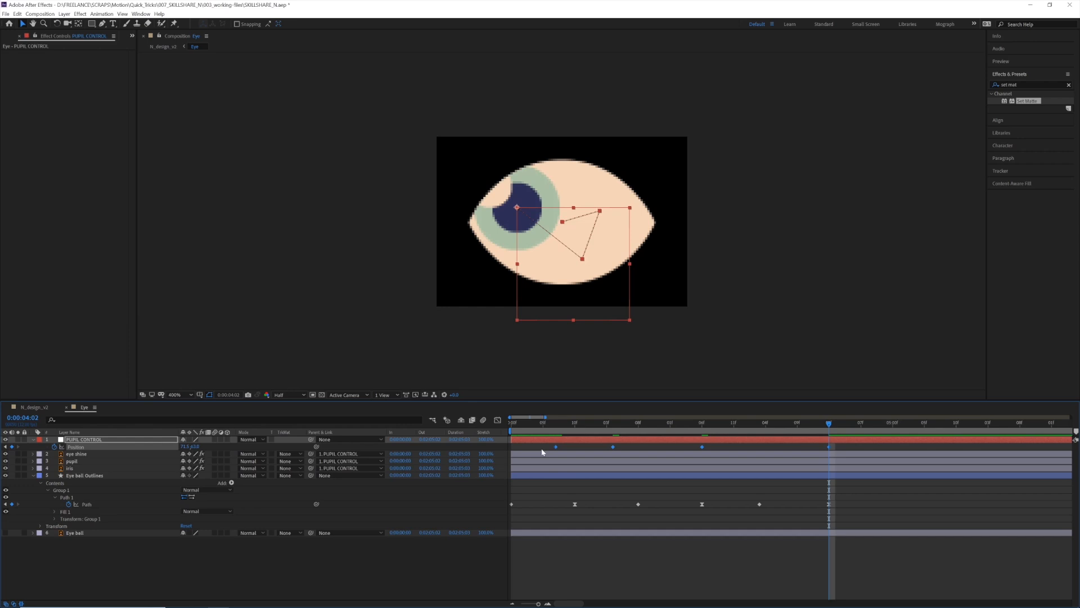
{"action": "key", "text": "F9"}
{"action": "left_click", "coordinate": [549, 423]}
{"action": "key", "text": "space"}
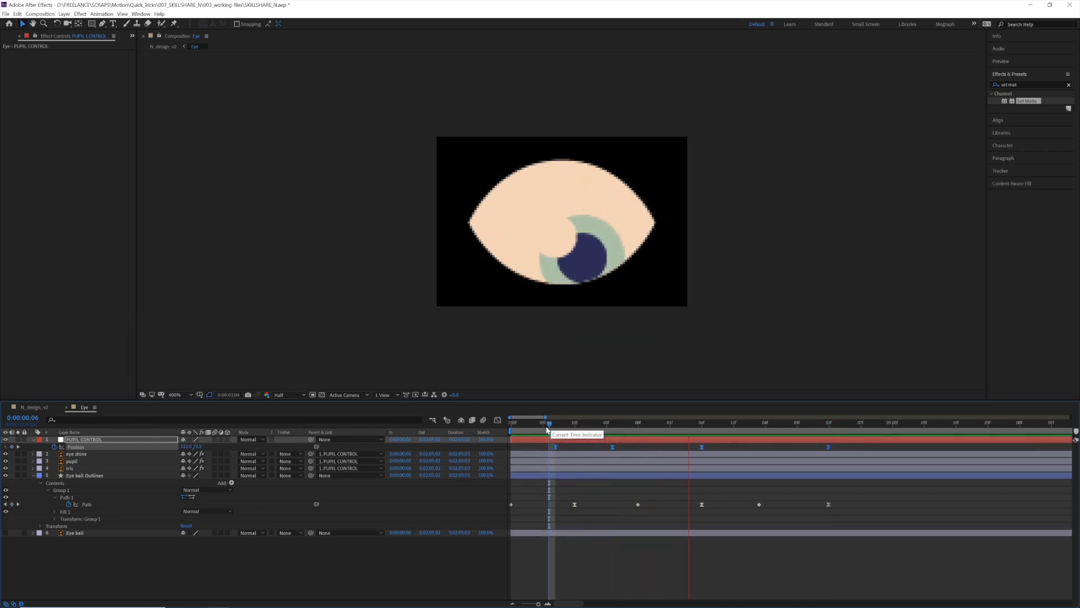
Set the keyframe velocity of the four Position keyframes to 80% incoming and outgoing influence and preview the animation from frame 0
{"action": "left_click_drag", "start_coordinate": [549, 423], "coordinate": [653, 426]}
{"action": "key", "text": "ctrl"}
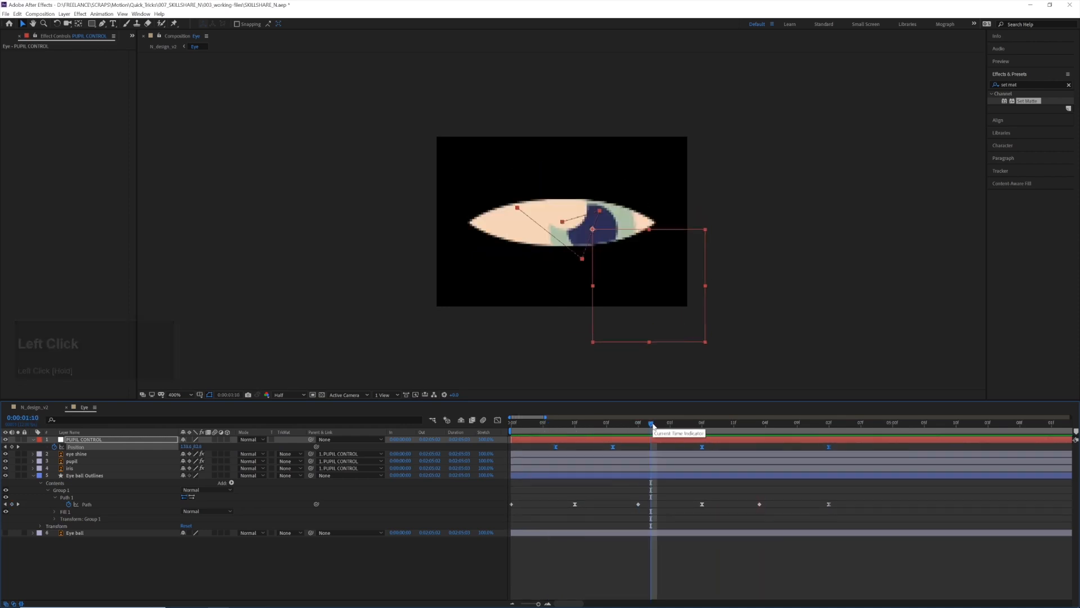
{"action": "key", "text": "ctrl+shift+k"}
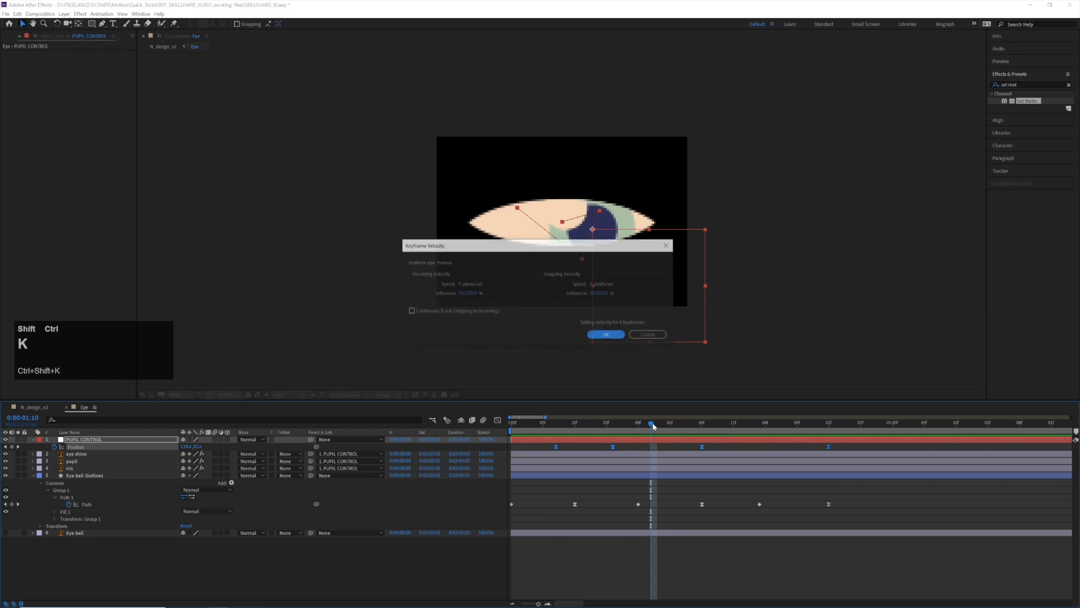
{"action": "left_click", "coordinate": [472, 292]}
{"action": "type", "text": "80"}
{"action": "left_click", "coordinate": [597, 292]}
{"action": "type", "text": "80"}
{"action": "key", "text": "Return"}
{"action": "left_click", "coordinate": [515, 432]}
{"action": "key", "text": "space"}
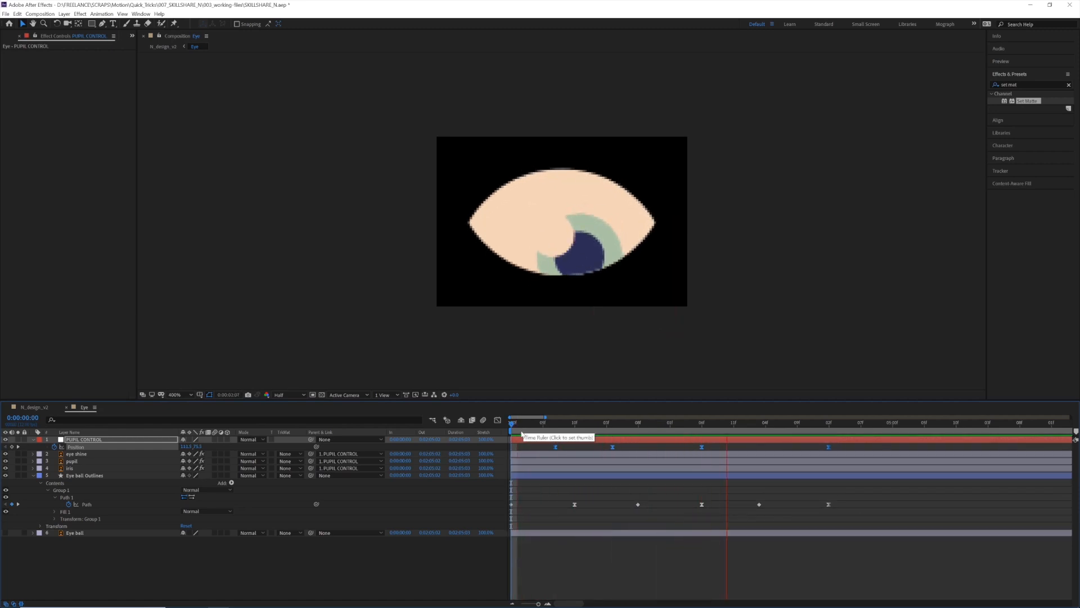
Keyframe PUPIL CONTROL at 0:00:05:11 with the pupil moved horizontally across to the eye's right side
{"action": "left_click", "coordinate": [772, 432]}
{"action": "scroll", "coordinate": [826, 466], "scroll_direction": "down", "scroll_amount": 2, "text": "alt"}
{"action": "scroll", "coordinate": [717, 463], "scroll_direction": "down", "scroll_amount": 2, "text": "alt"}
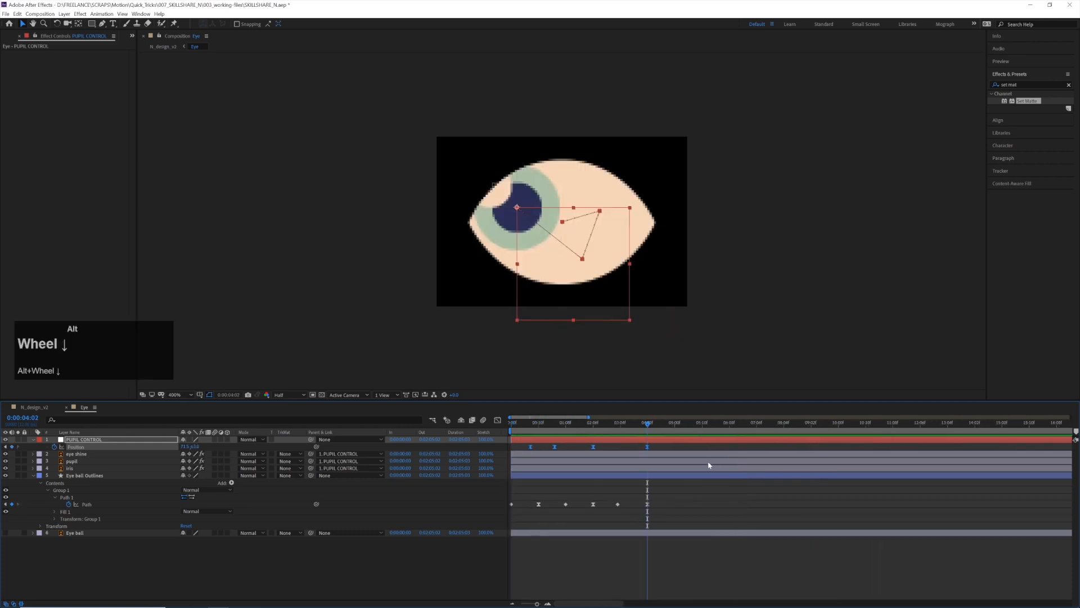
{"action": "left_click_drag", "start_coordinate": [684, 426], "coordinate": [704, 426]}
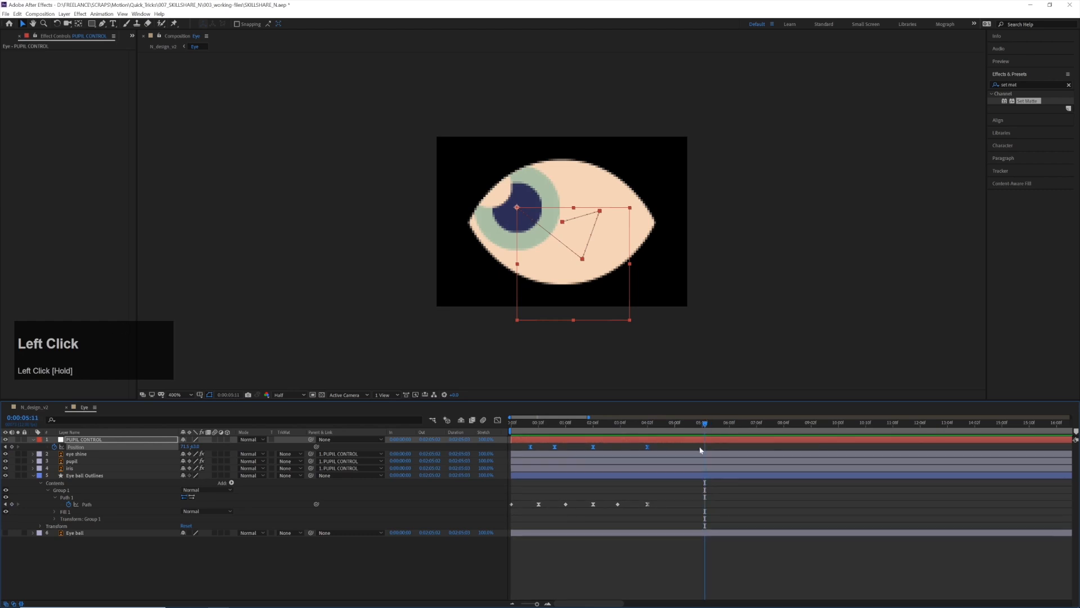
{"action": "left_click", "coordinate": [599, 289]}
{"action": "left_click_drag", "start_coordinate": [589, 305], "coordinate": [669, 310]}
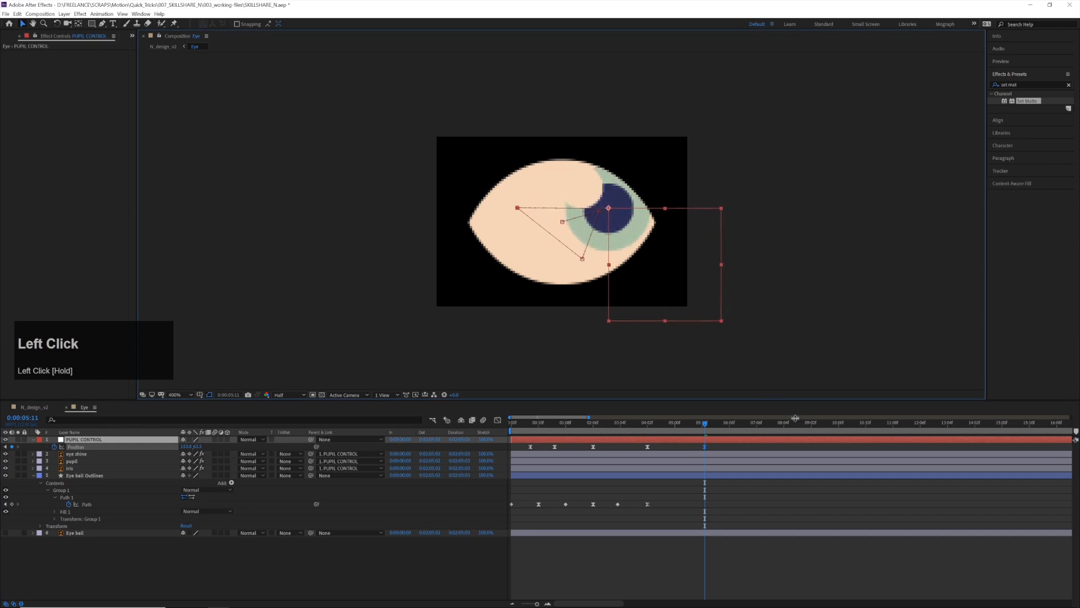
Keyframe the pupil slightly below the eye's centre at 0:00:08:01 and back at the centre at 0:00:10:00, and preview the motion
{"action": "left_click_drag", "start_coordinate": [779, 426], "coordinate": [775, 427]}
{"action": "left_click_drag", "start_coordinate": [644, 292], "coordinate": [621, 315]}
{"action": "left_click_drag", "start_coordinate": [827, 426], "coordinate": [839, 429]}
{"action": "left_click_drag", "start_coordinate": [626, 330], "coordinate": [618, 311]}
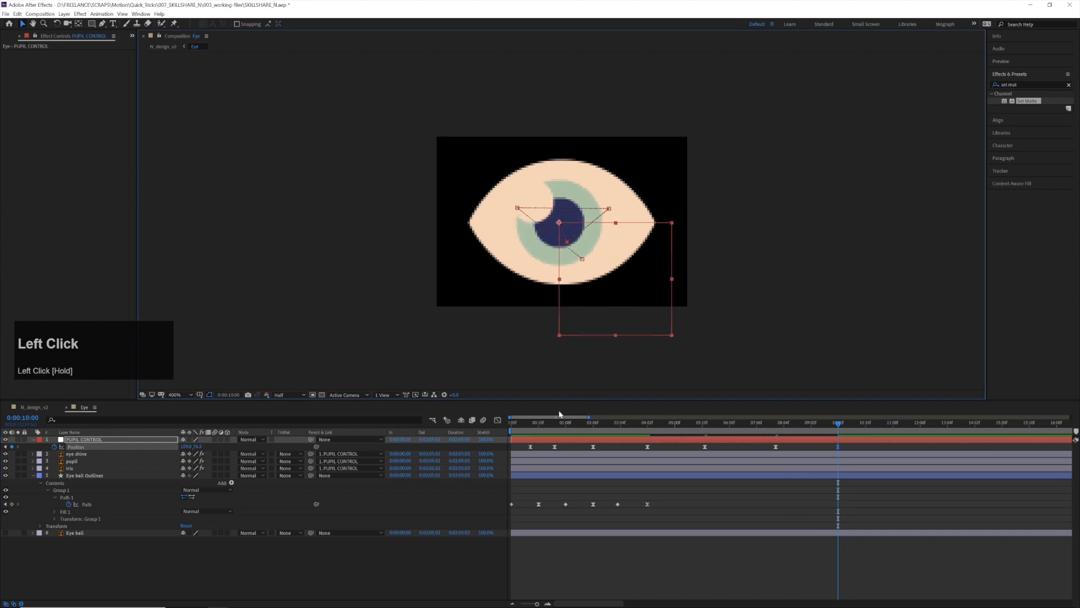
{"action": "key", "text": "space"}
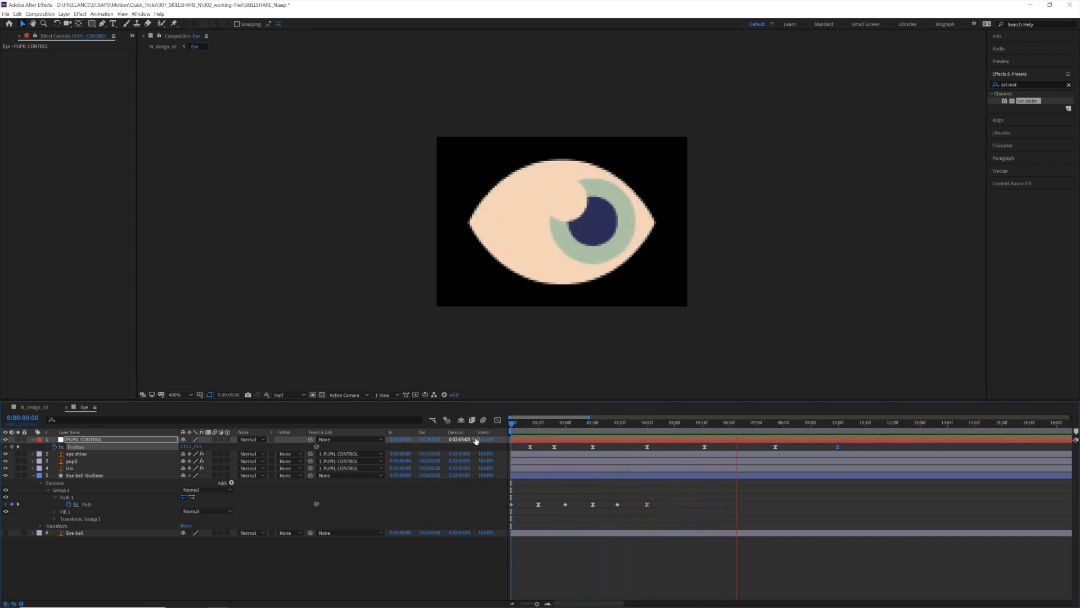
Keyframe the open eyeball path near 0:00:06:00, narrow both lids toward the middle at 0:00:08:01, and preview the squint
{"action": "left_click_drag", "start_coordinate": [728, 426], "coordinate": [707, 430]}
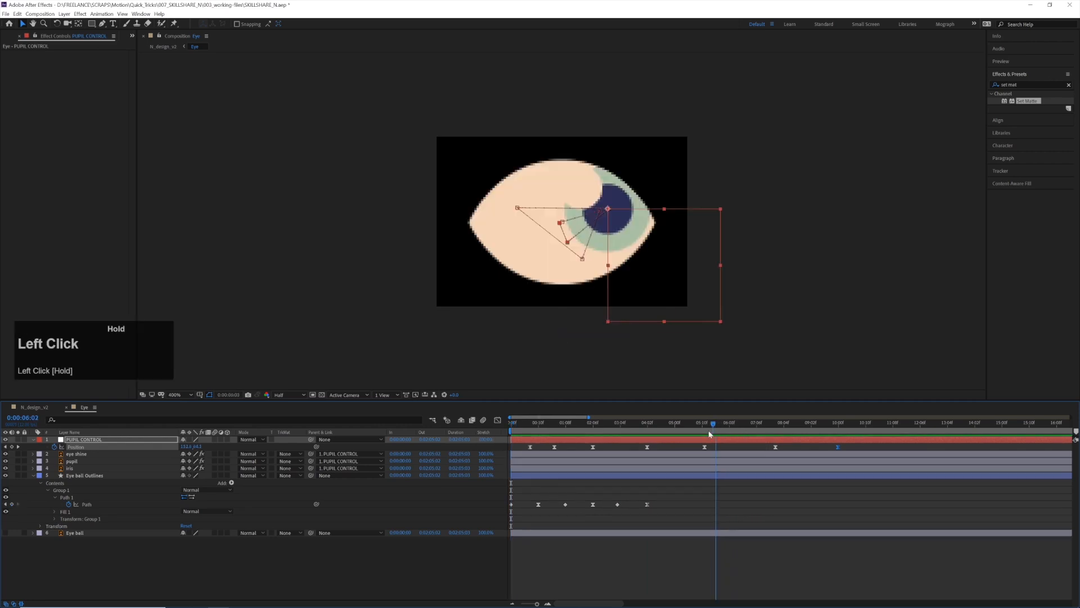
{"action": "left_click", "coordinate": [12, 504]}
{"action": "left_click_drag", "start_coordinate": [756, 426], "coordinate": [776, 427]}
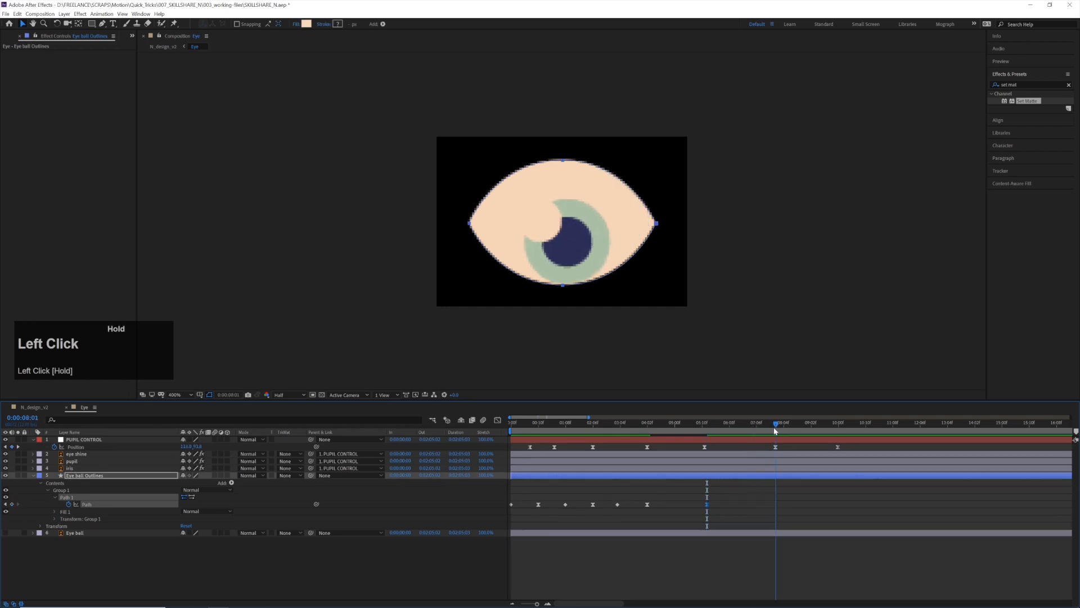
{"action": "left_click", "coordinate": [563, 285]}
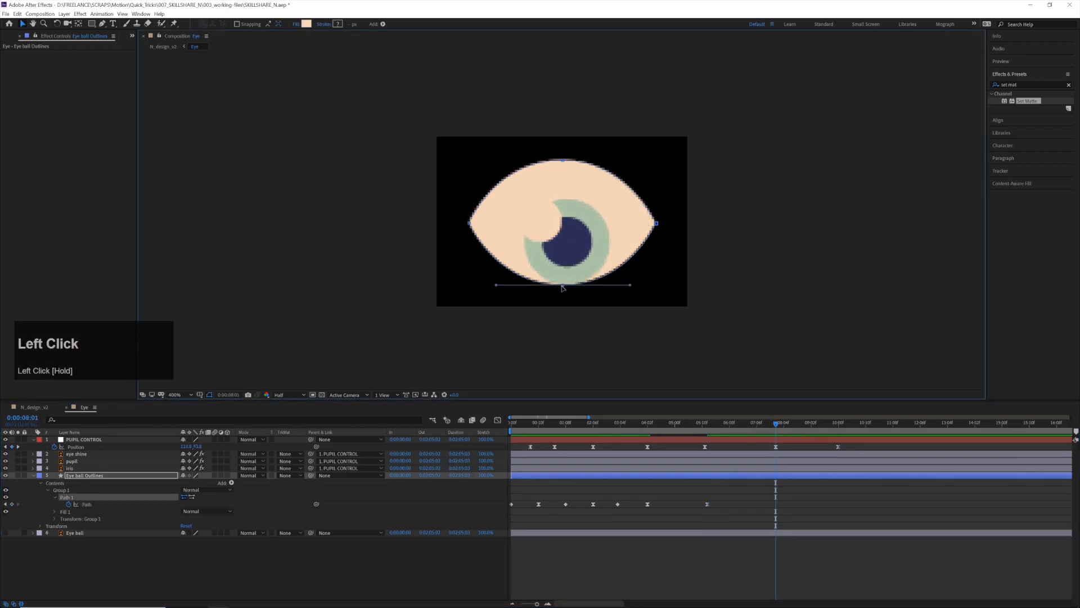
{"action": "left_click_drag", "start_coordinate": [565, 280], "coordinate": [565, 272]}
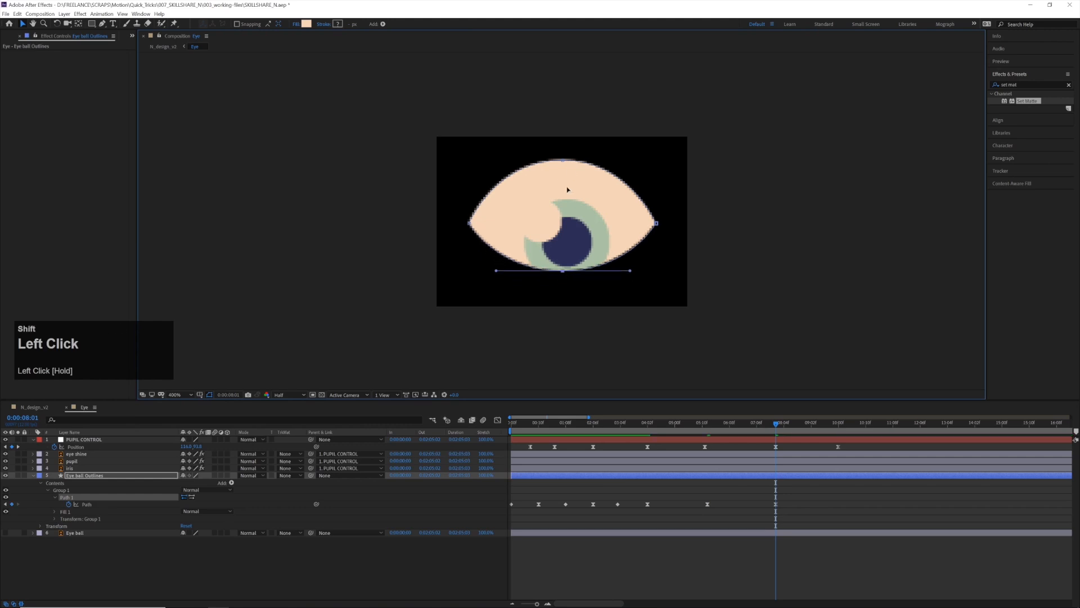
{"action": "left_click", "coordinate": [565, 165]}
{"action": "left_click_drag", "start_coordinate": [565, 164], "coordinate": [563, 188]}
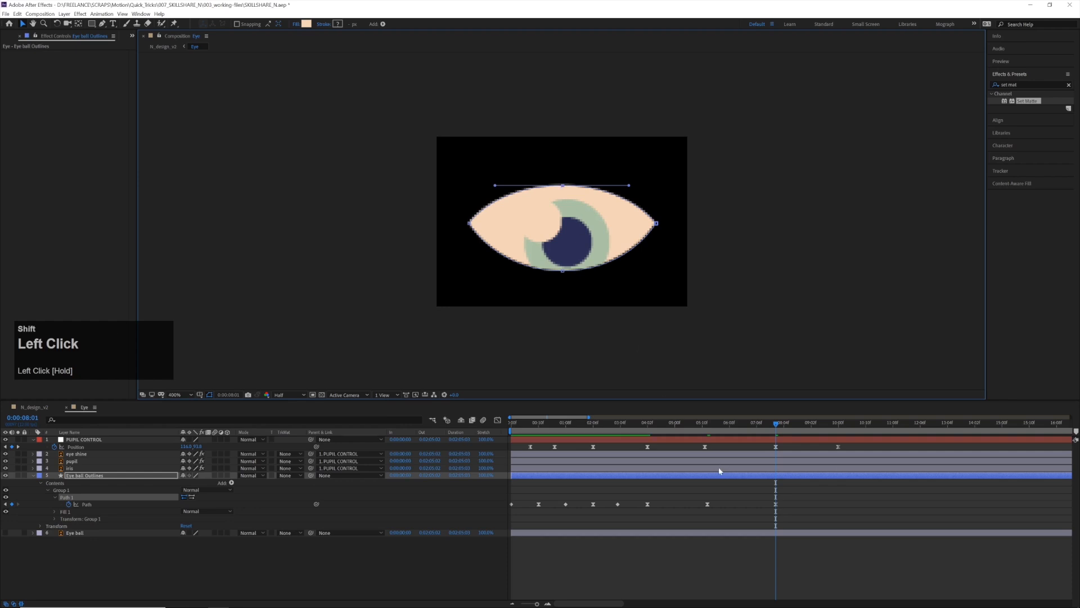
{"action": "left_click", "coordinate": [646, 423]}
{"action": "key", "text": "space"}
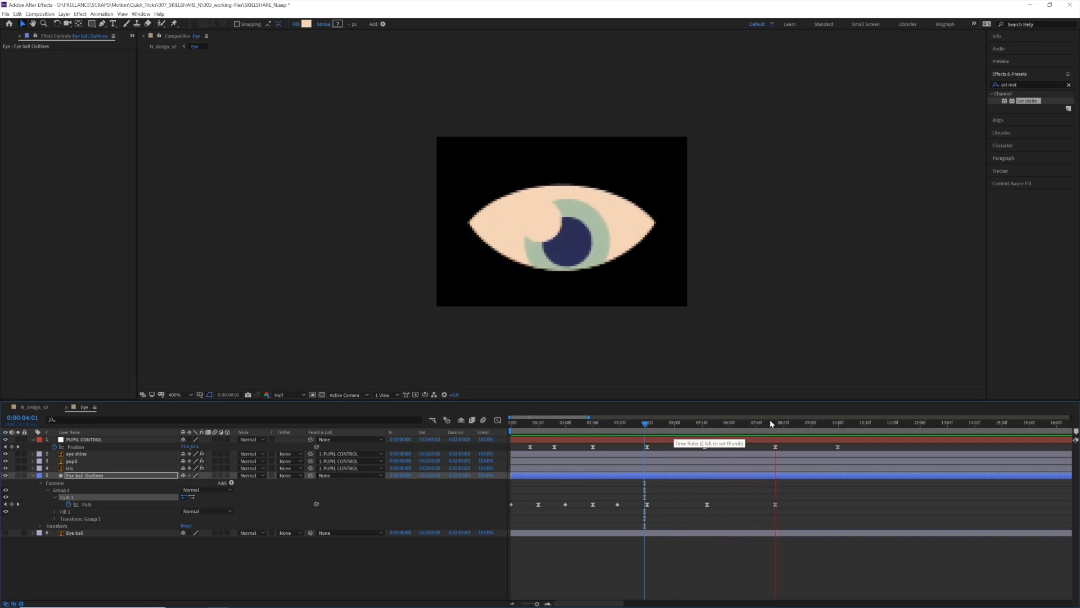
Set the keyframe velocity of the last two eyeball Path keyframes to 69% incoming and outgoing influence
{"action": "left_click", "coordinate": [695, 487]}
{"action": "left_click_drag", "start_coordinate": [695, 487], "coordinate": [781, 517]}
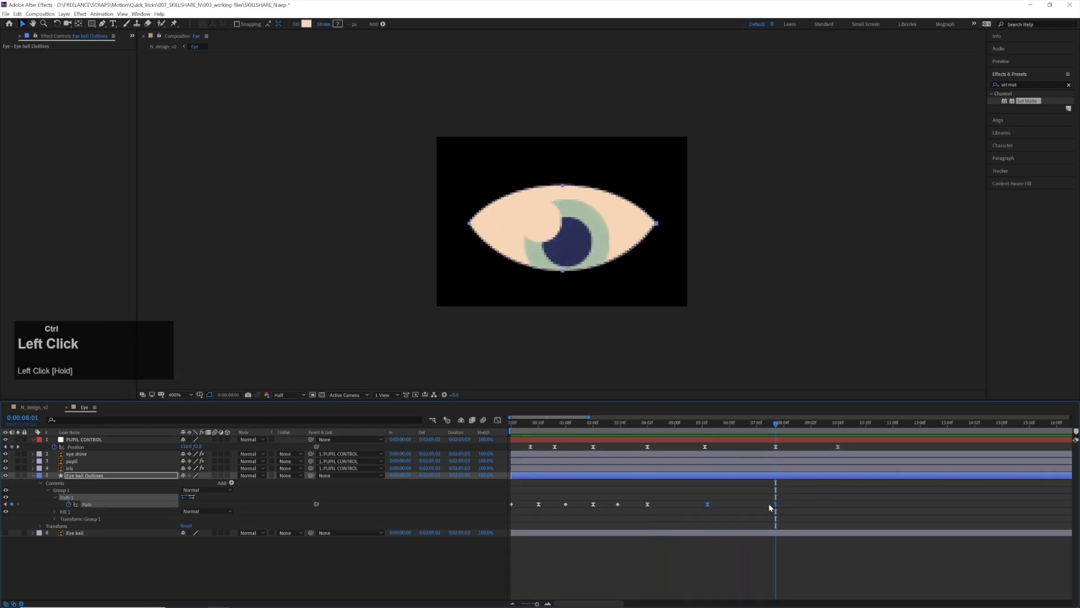
{"action": "key", "text": "ctrl+shift+k"}
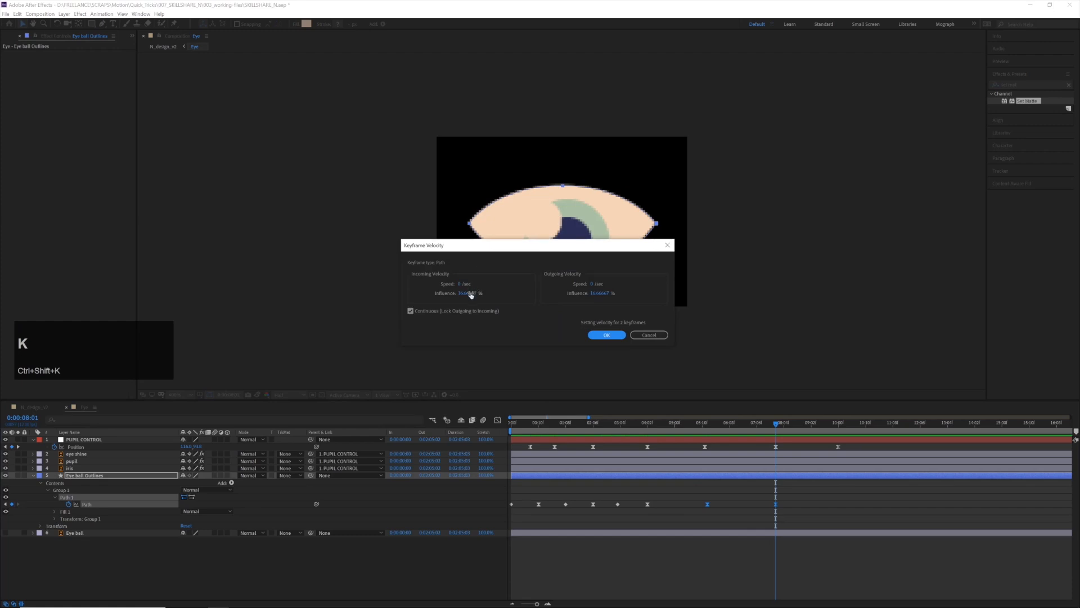
{"action": "left_click", "coordinate": [470, 294]}
{"action": "type", "text": "69"}
{"action": "left_click", "coordinate": [607, 293]}
{"action": "type", "text": "69"}
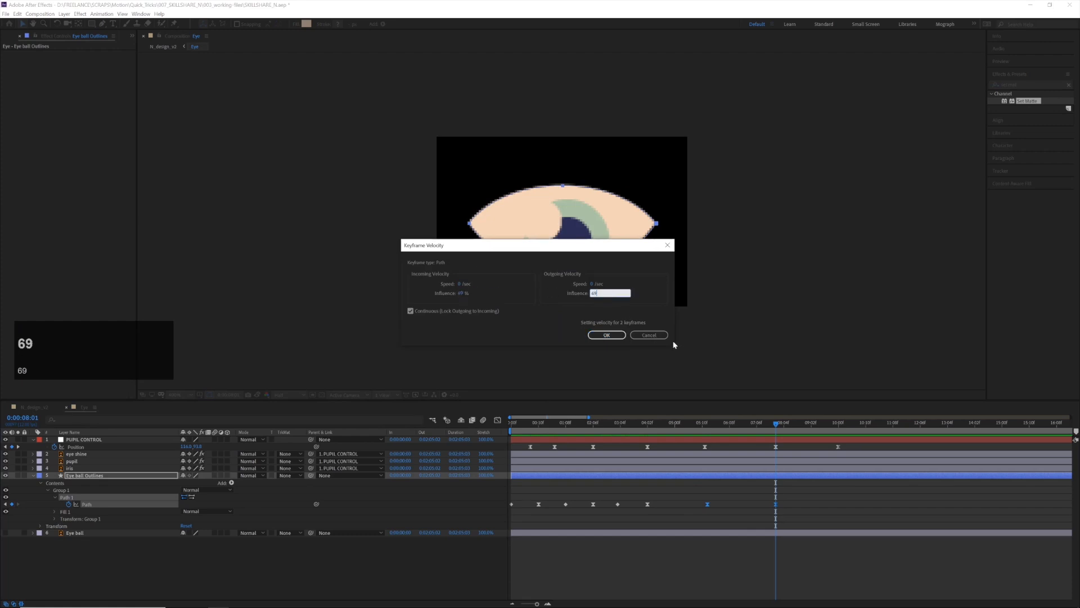
{"action": "key", "text": "Return"}
Move the eyeball path's upper and lower points slightly closer together at 0:00:08:01 and preview the stronger squint
{"action": "mouse_move", "coordinate": [776, 425]}
{"action": "left_mouse_down"}
{"action": "mouse_move", "coordinate": [742, 426]}
{"action": "mouse_move", "coordinate": [783, 426]}
{"action": "left_mouse_up"}
{"action": "left_click", "coordinate": [605, 202]}
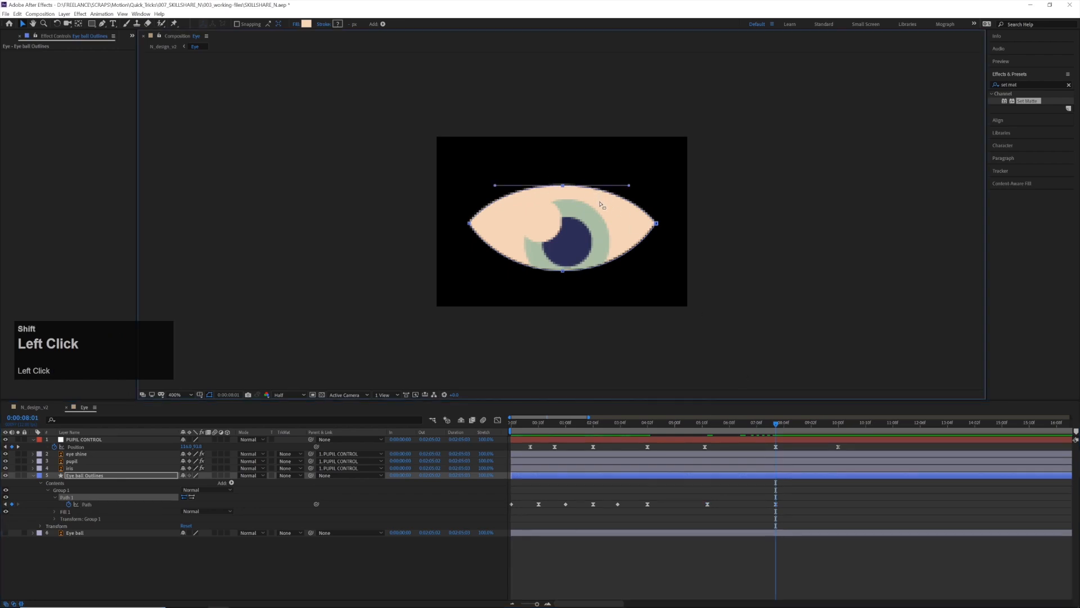
{"action": "key", "text": "shift+Down"}
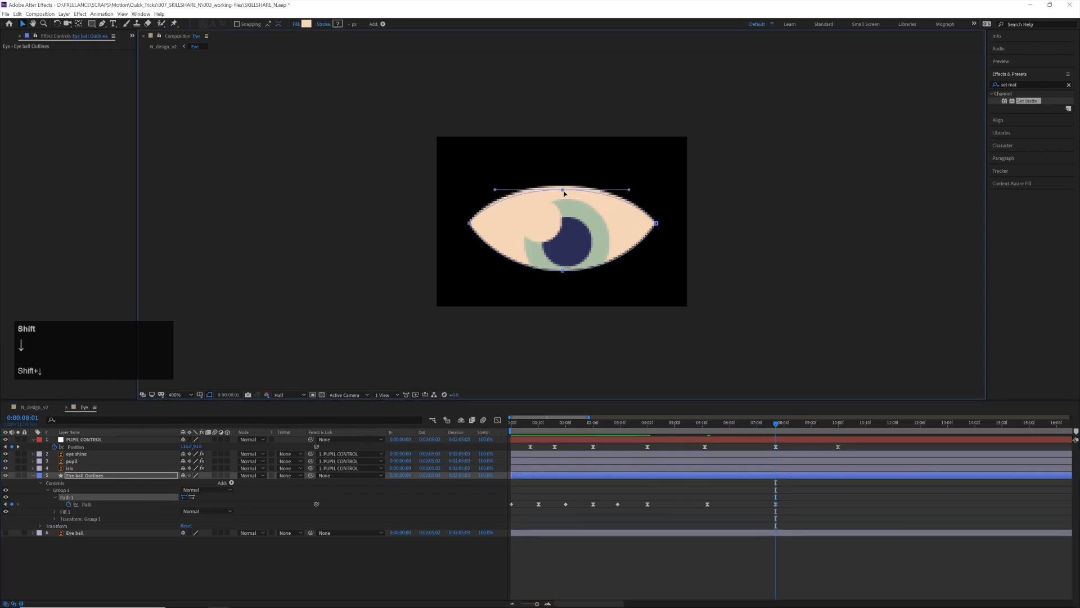
{"action": "left_click_drag", "start_coordinate": [563, 192], "coordinate": [563, 192]}
{"action": "left_click", "coordinate": [562, 271]}
{"action": "left_click_drag", "start_coordinate": [563, 273], "coordinate": [565, 267]}
{"action": "left_click", "coordinate": [701, 427]}
{"action": "key", "text": "space"}
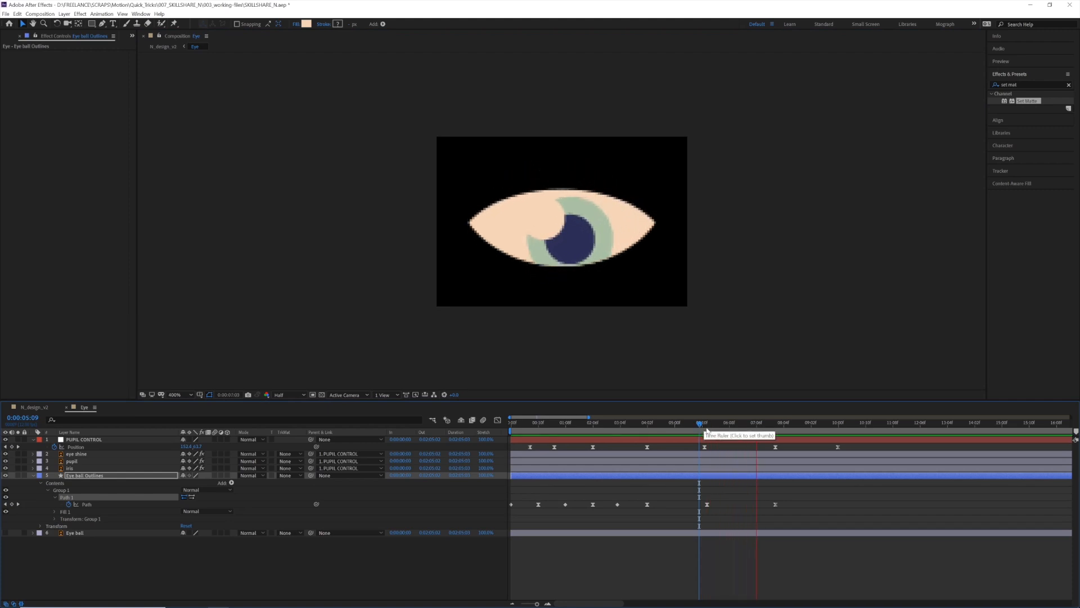
Copy the closed-eye Path keyframe from the start of the eyeball's animation to 0:00:10:00 and preview the eye closing
{"action": "left_click_drag", "start_coordinate": [838, 429], "coordinate": [840, 430]}
{"action": "left_click", "coordinate": [796, 496]}
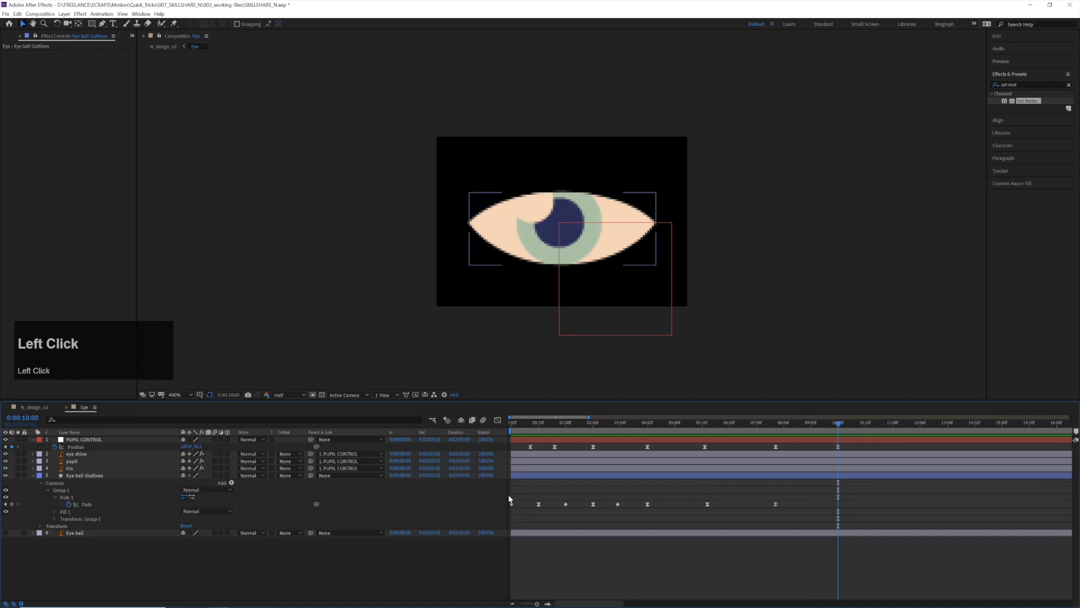
{"action": "left_click", "coordinate": [505, 509]}
{"action": "key", "text": "ctrl+v"}
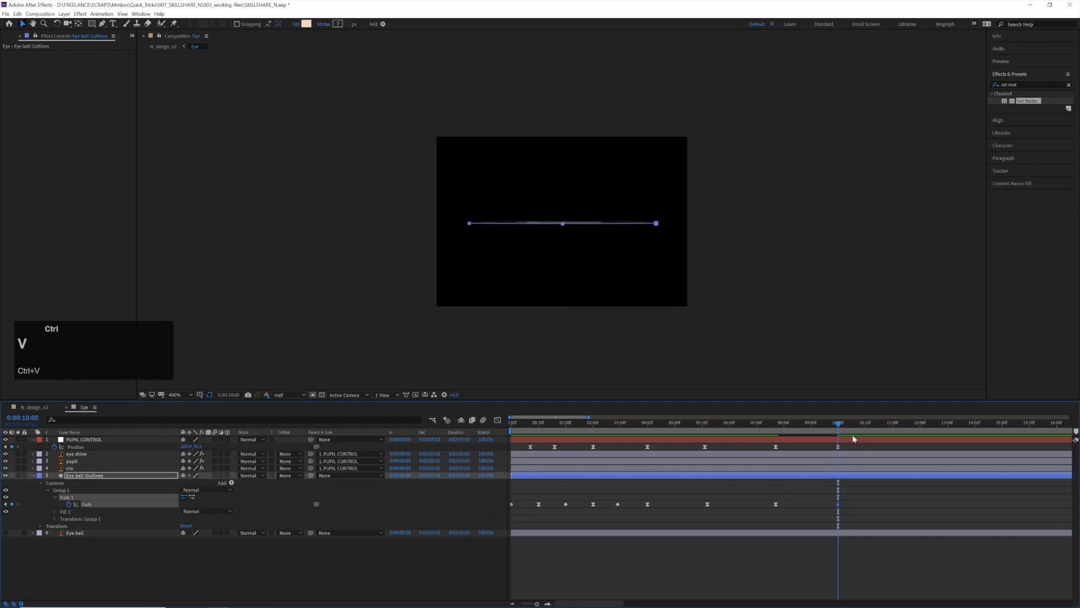
{"action": "left_click", "coordinate": [771, 426]}
{"action": "key", "text": "space"}
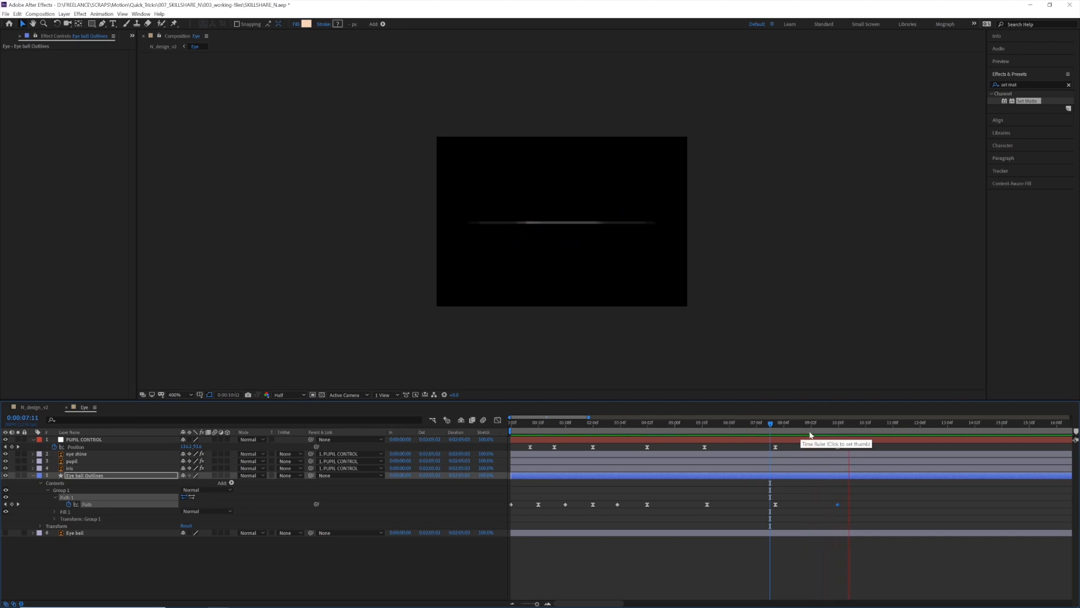
{"action": "left_click_drag", "start_coordinate": [820, 428], "coordinate": [840, 429]}
Save the project and replace the source of the 2nd eye layer in the N_design_v2 composition with the Eye composition
{"action": "key", "text": "ctrl+s"}
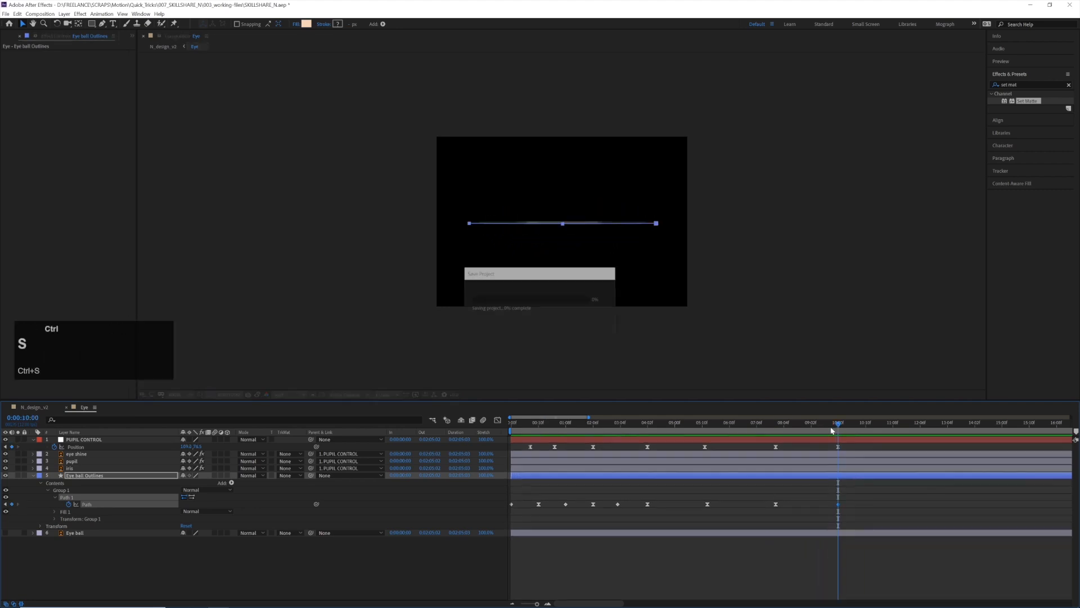
{"action": "left_click", "coordinate": [41, 410]}
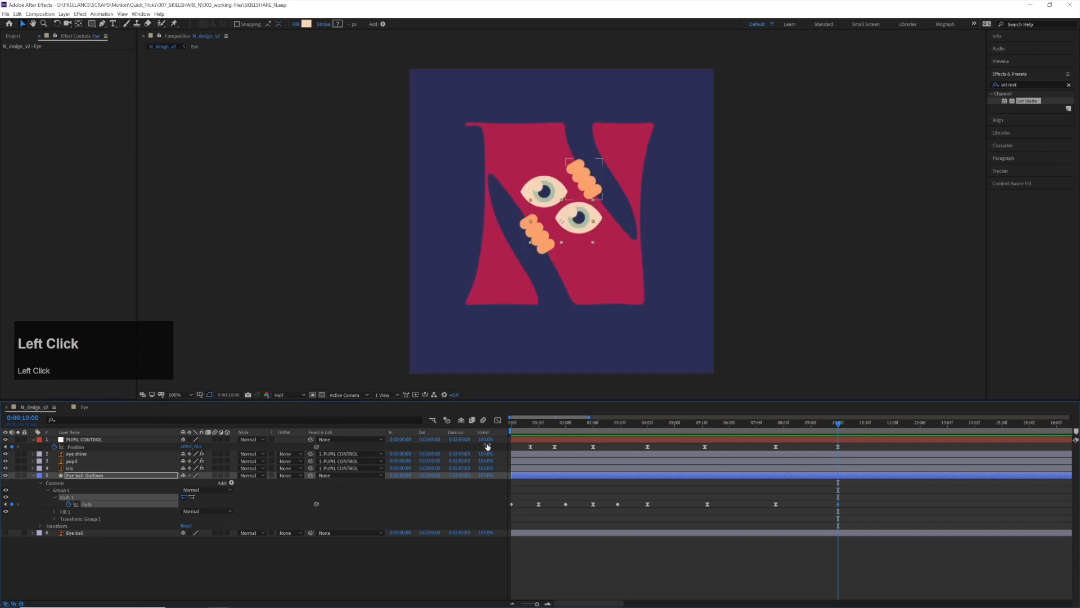
{"action": "left_click", "coordinate": [563, 249]}
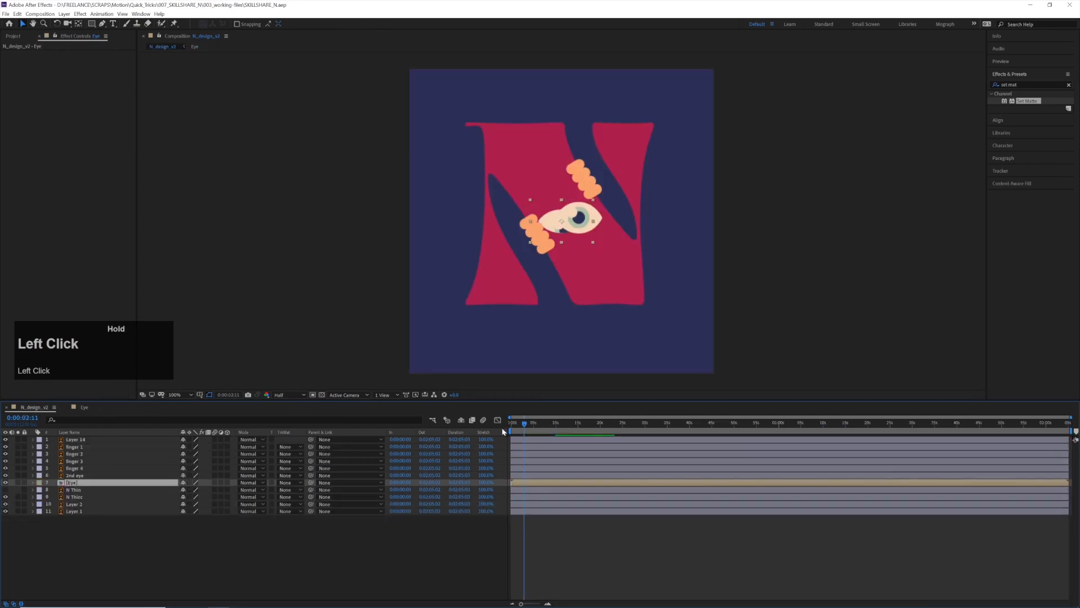
{"action": "left_click", "coordinate": [600, 223]}
{"action": "left_click", "coordinate": [12, 36]}
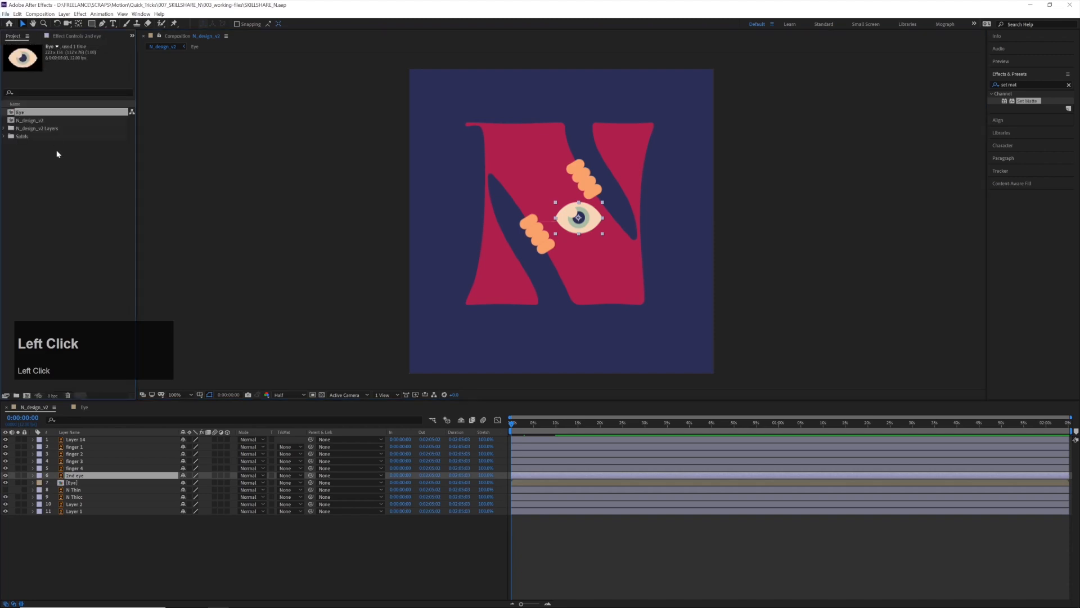
{"action": "left_click", "coordinate": [80, 478]}
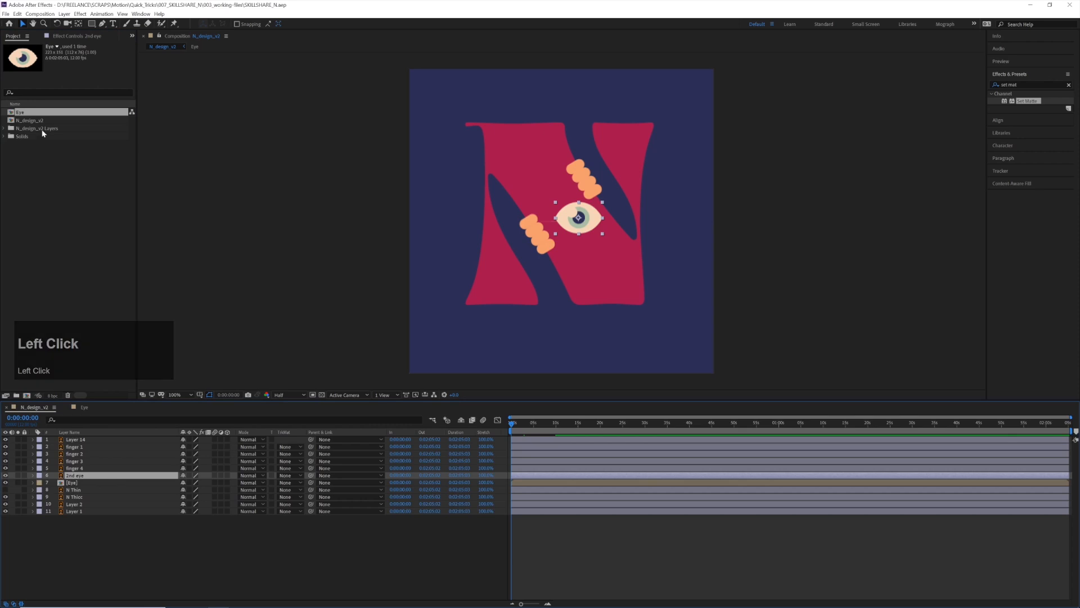
{"action": "left_click_drag", "start_coordinate": [25, 113], "coordinate": [79, 478]}
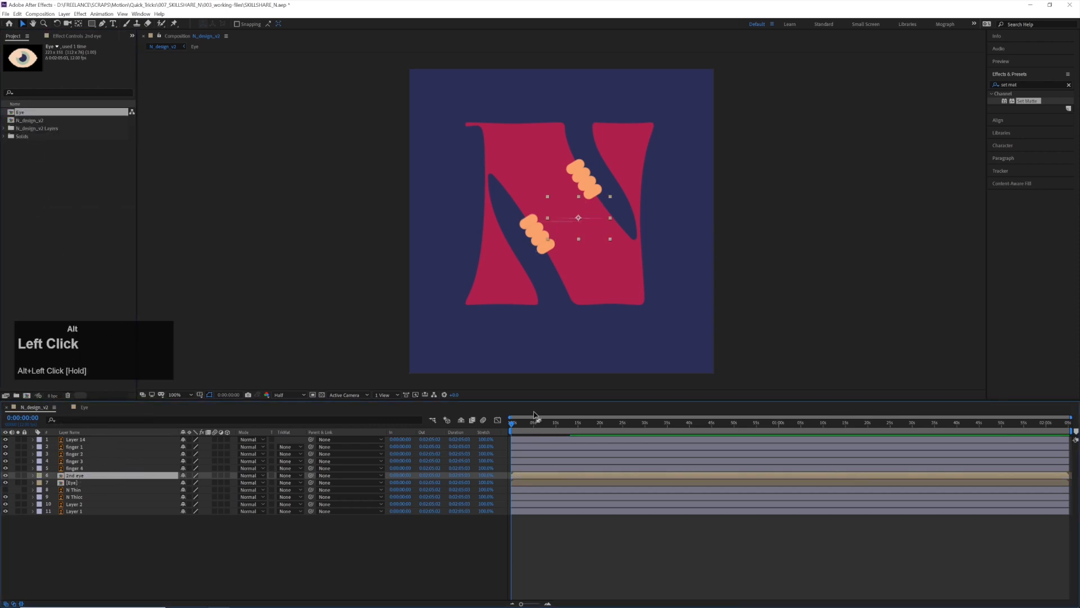
Separate the two overlapping eyes diagonally between the hands, one up and left and the 2nd eye down and right, and preview the animation
{"action": "key", "text": "space"}
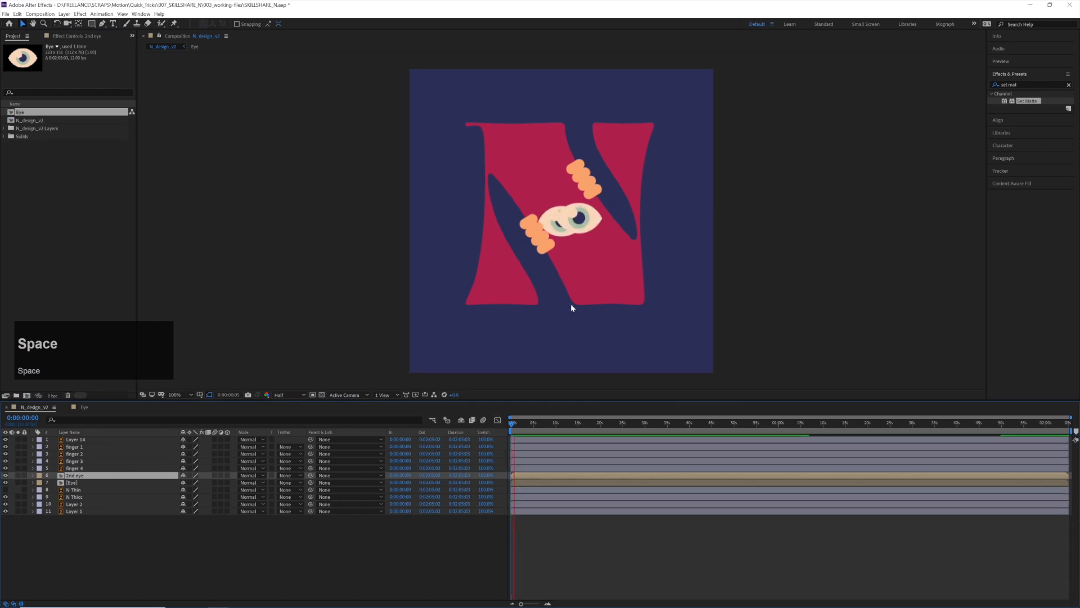
{"action": "left_click_drag", "start_coordinate": [589, 216], "coordinate": [544, 195]}
{"action": "left_click", "coordinate": [556, 218]}
{"action": "left_click_drag", "start_coordinate": [601, 246], "coordinate": [597, 241]}
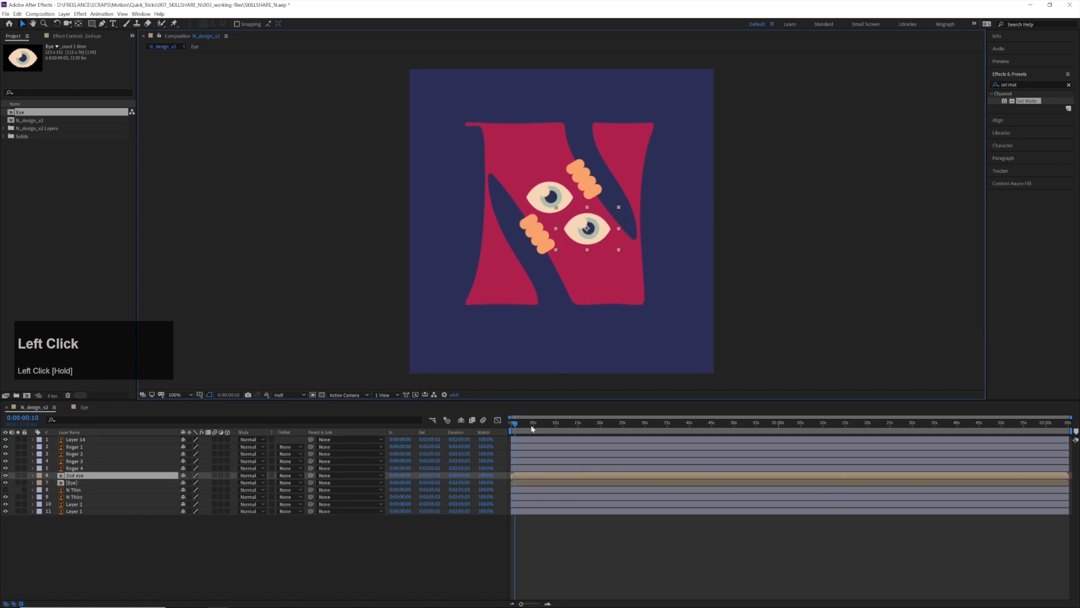
{"action": "key", "text": "space"}
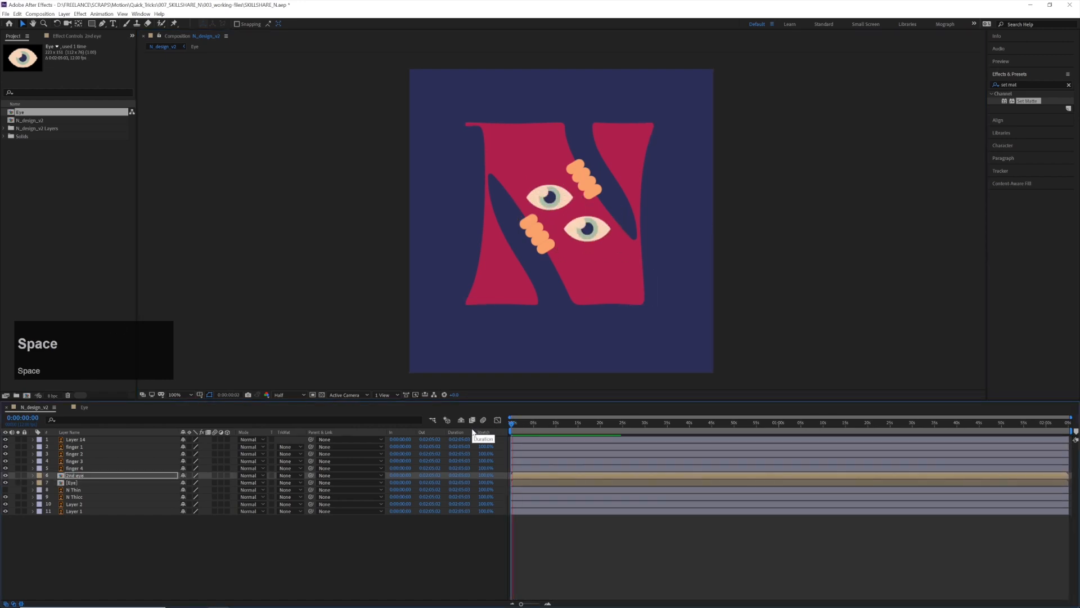
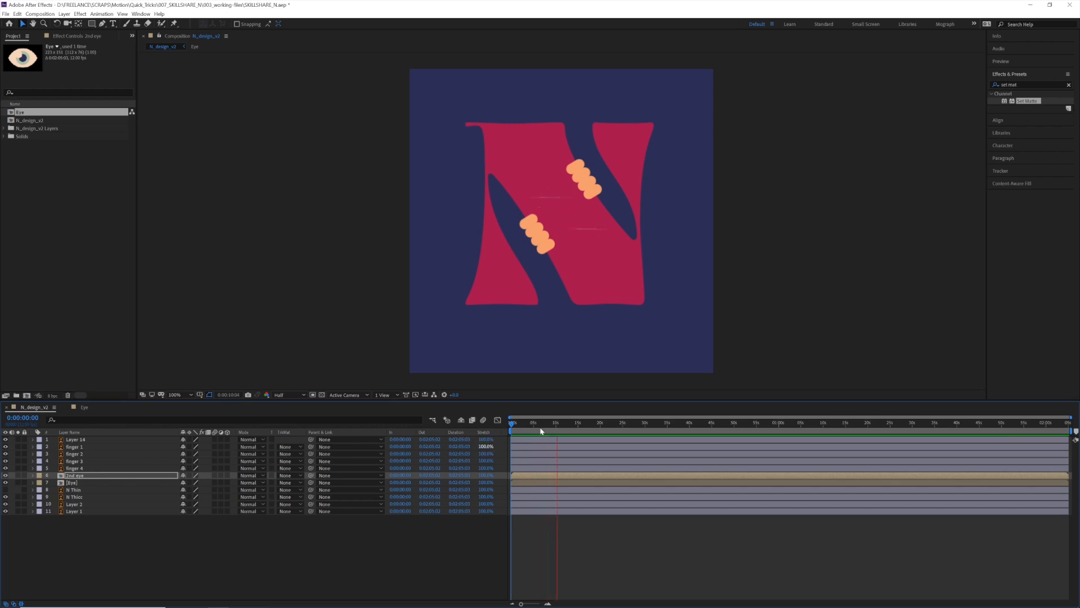
End the work area at 0:00:09:11, where the eyes are nearly shut, and return to the start of the composition
{"action": "key", "text": "space"}
{"action": "left_click_drag", "start_coordinate": [555, 433], "coordinate": [556, 435]}
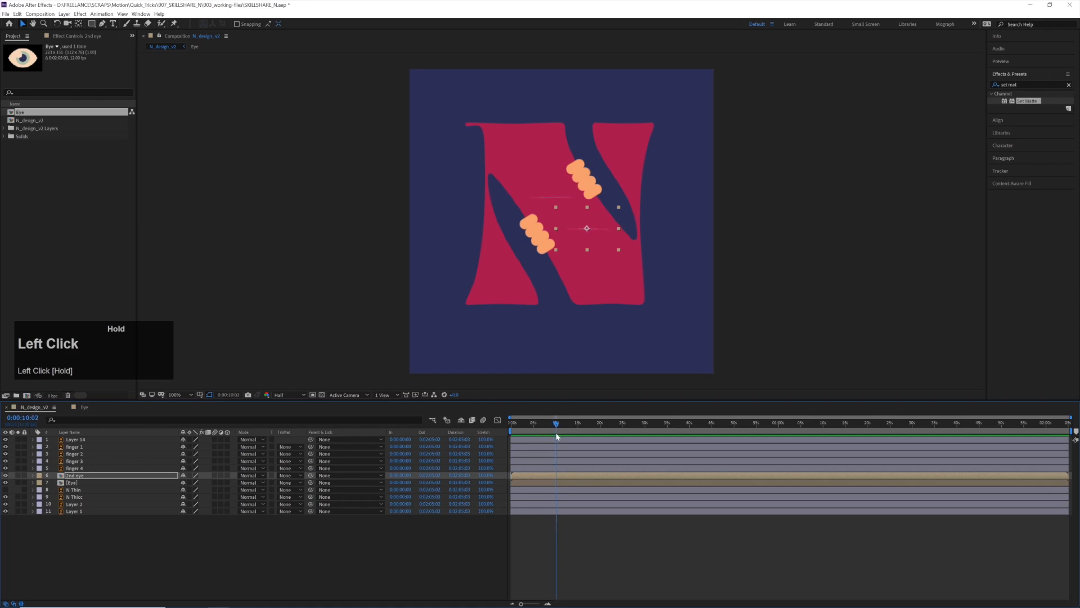
{"action": "left_click_drag", "start_coordinate": [555, 435], "coordinate": [556, 435]}
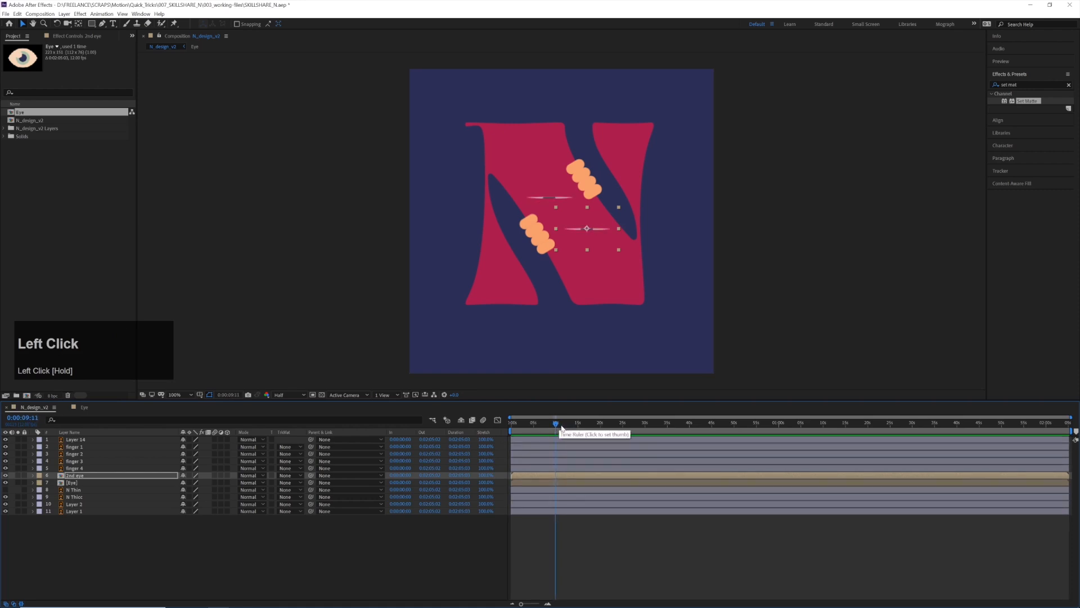
{"action": "key", "text": "n"}
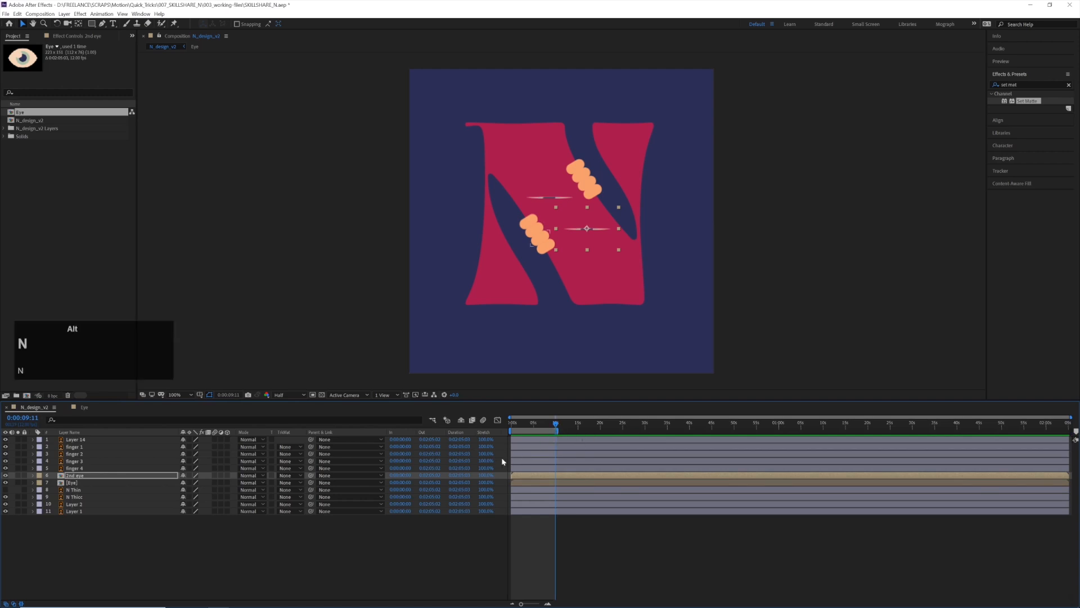
{"action": "left_click", "coordinate": [513, 425]}
{"action": "left_click", "coordinate": [705, 342]}
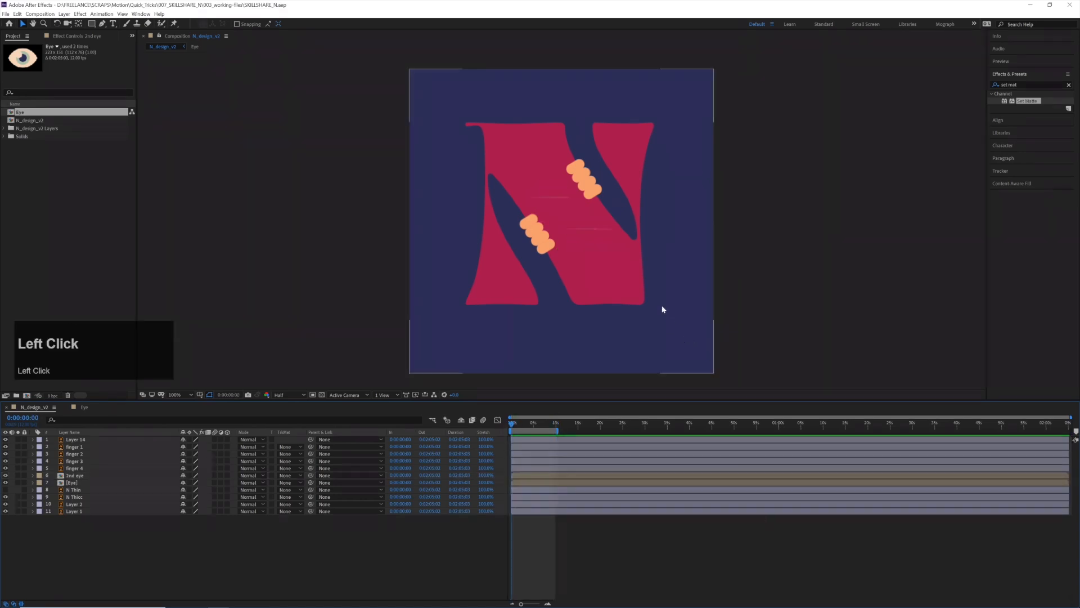
Create an editable shape layer from the N Thicc vector layer
{"action": "left_click", "coordinate": [644, 287]}
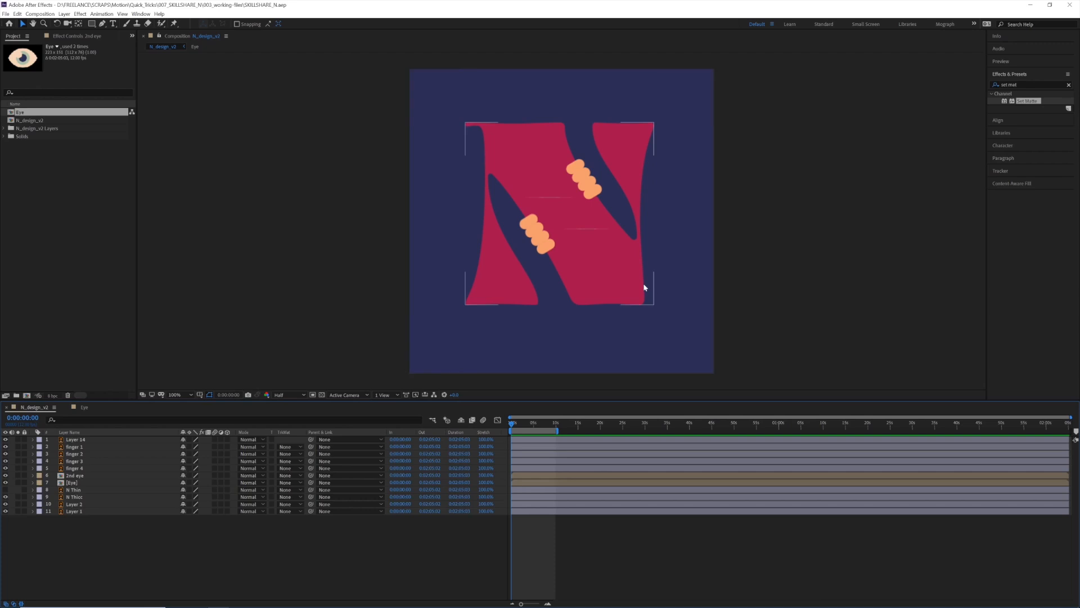
{"action": "left_click", "coordinate": [610, 293]}
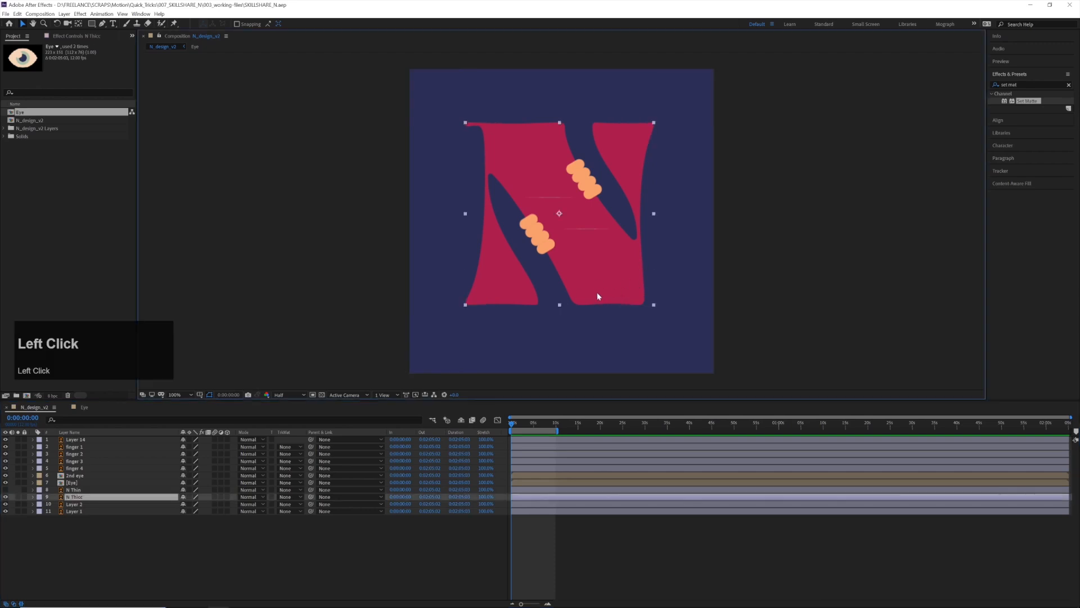
{"action": "left_click", "coordinate": [79, 497]}
{"action": "right_click", "coordinate": [79, 497]}
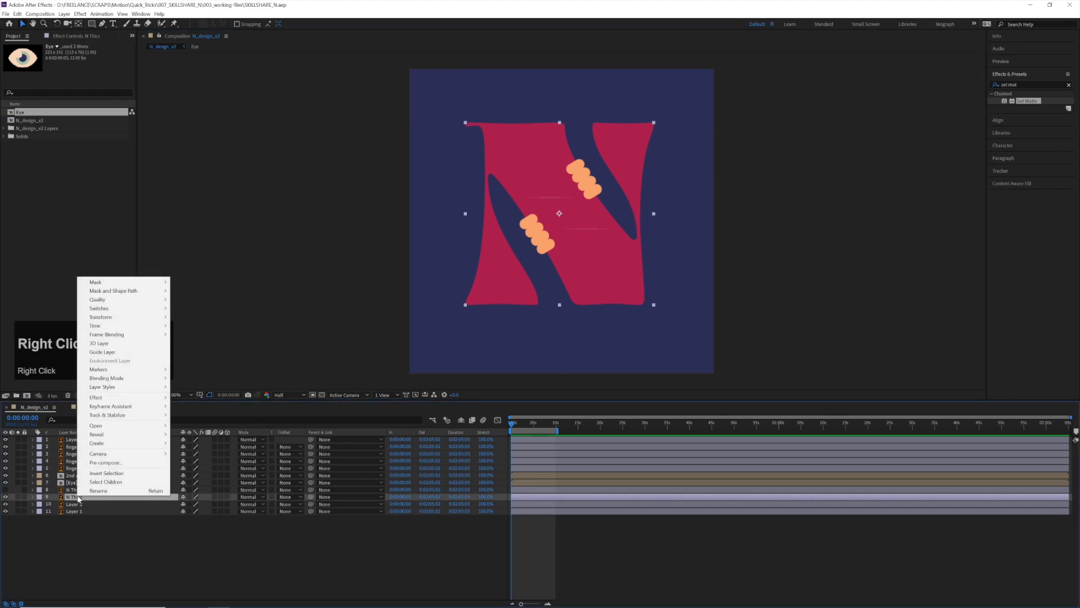
{"action": "mouse_move", "coordinate": [113, 443]}
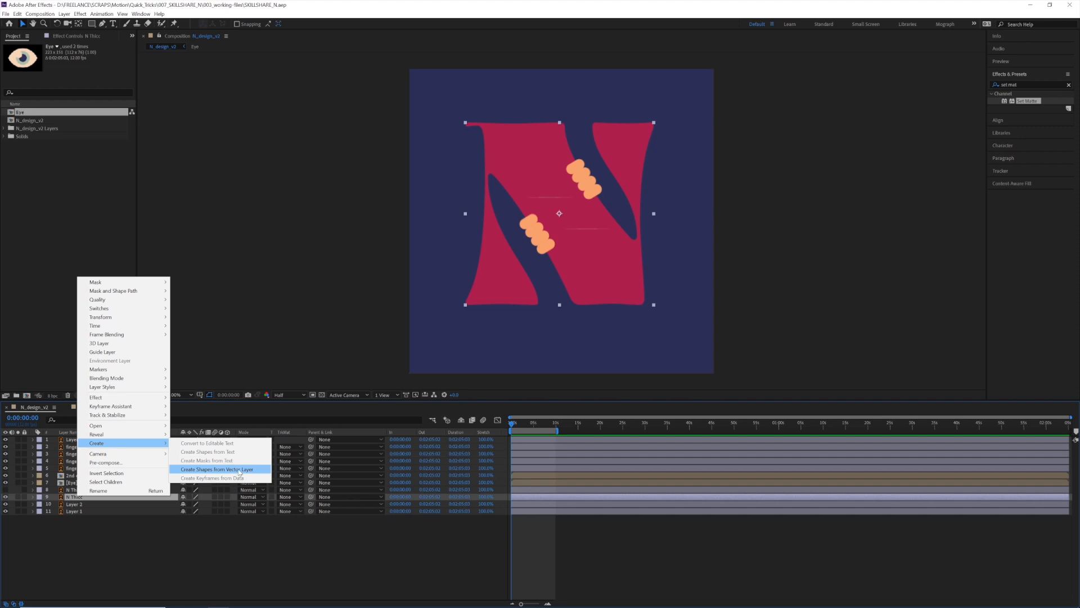
{"action": "left_click", "coordinate": [239, 470]}
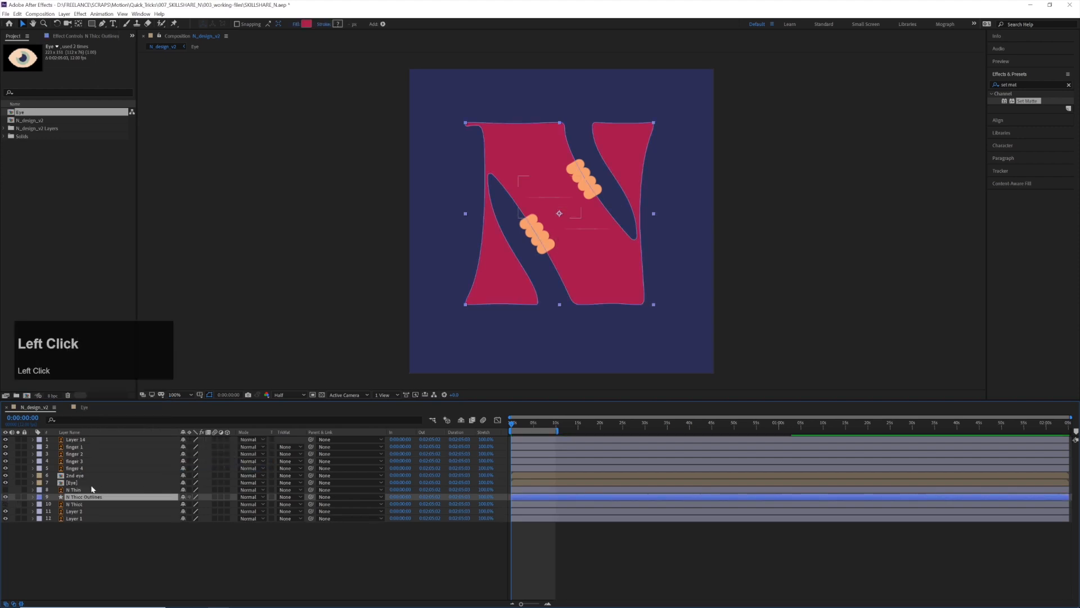
Create an editable shape layer from the N Thin vector layer
{"action": "left_click", "coordinate": [80, 491]}
{"action": "right_click", "coordinate": [80, 490]}
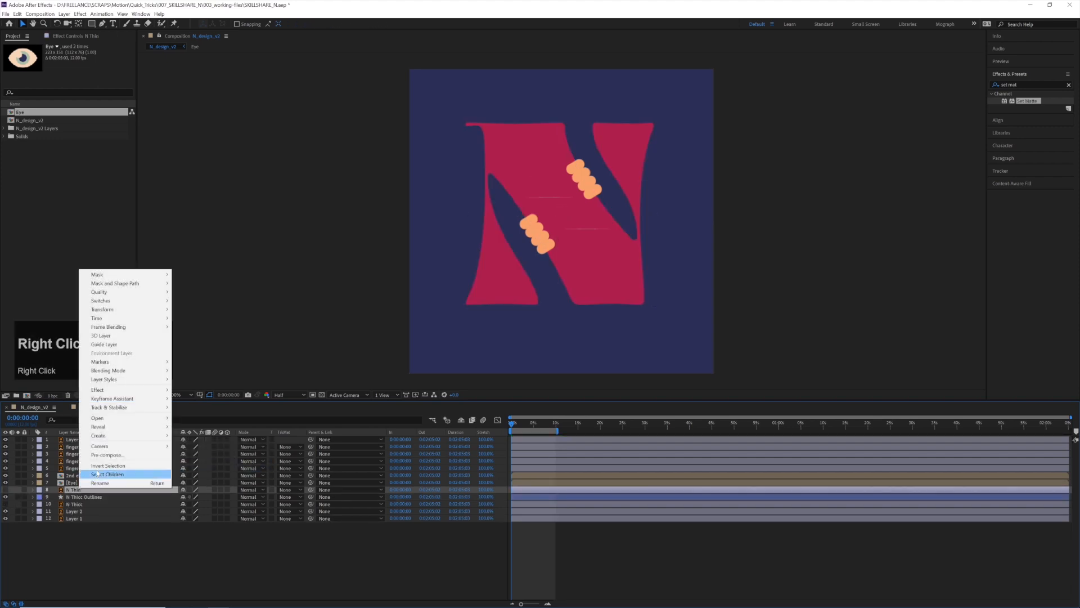
{"action": "mouse_move", "coordinate": [116, 436]}
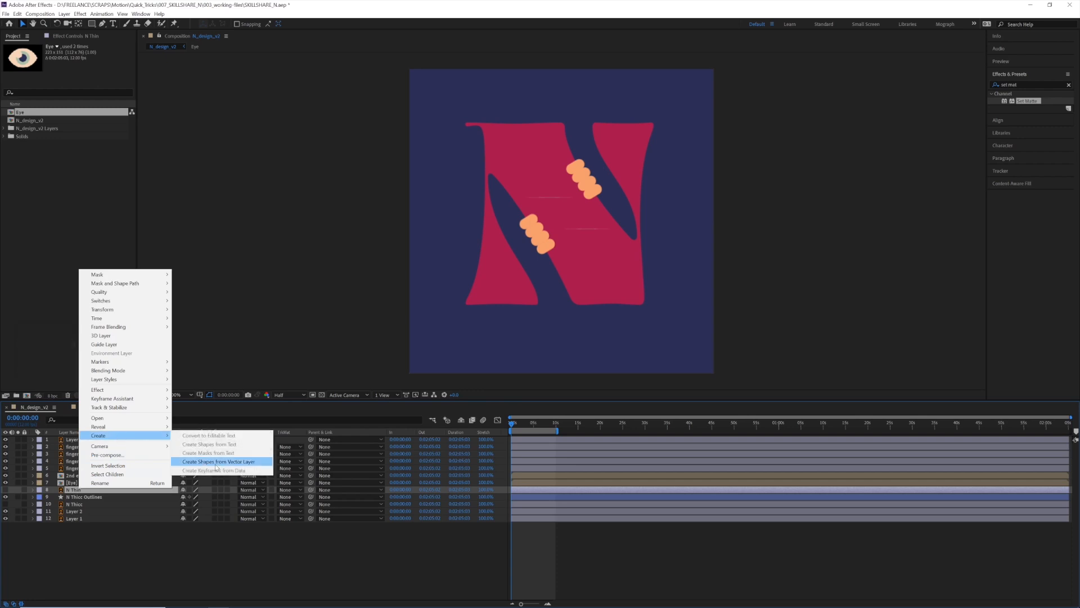
{"action": "left_click", "coordinate": [217, 462]}
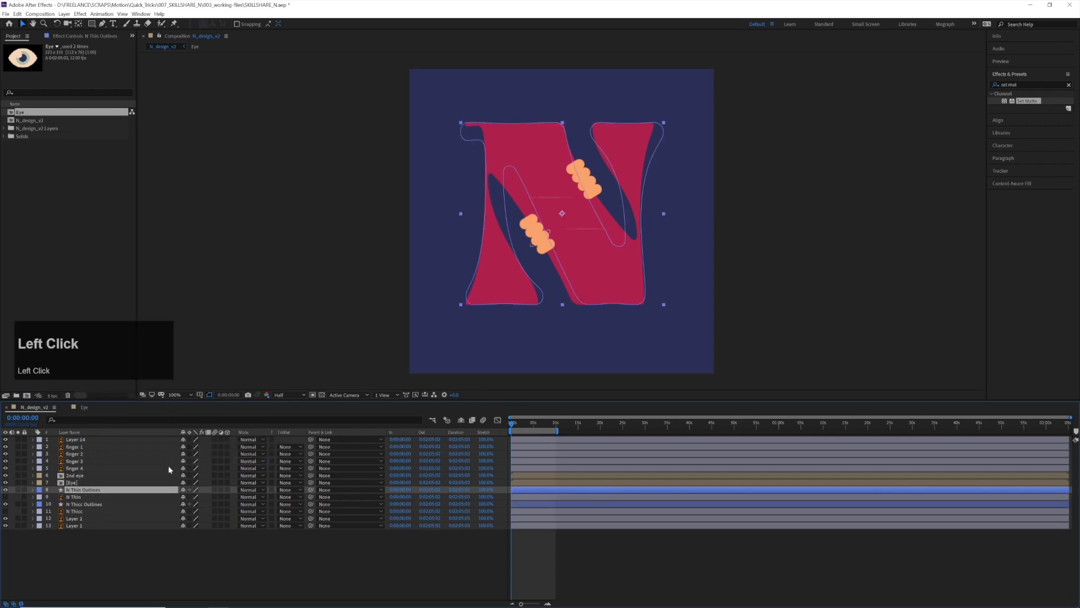
Delete the original N Thin and N Thicc vector layers and compare the two remaining outline layers
{"action": "left_click", "coordinate": [76, 497]}
{"action": "key", "text": "BackSpace"}
{"action": "left_click", "coordinate": [82, 503]}
{"action": "key", "text": "BackSpace"}
{"action": "left_click", "coordinate": [83, 497]}
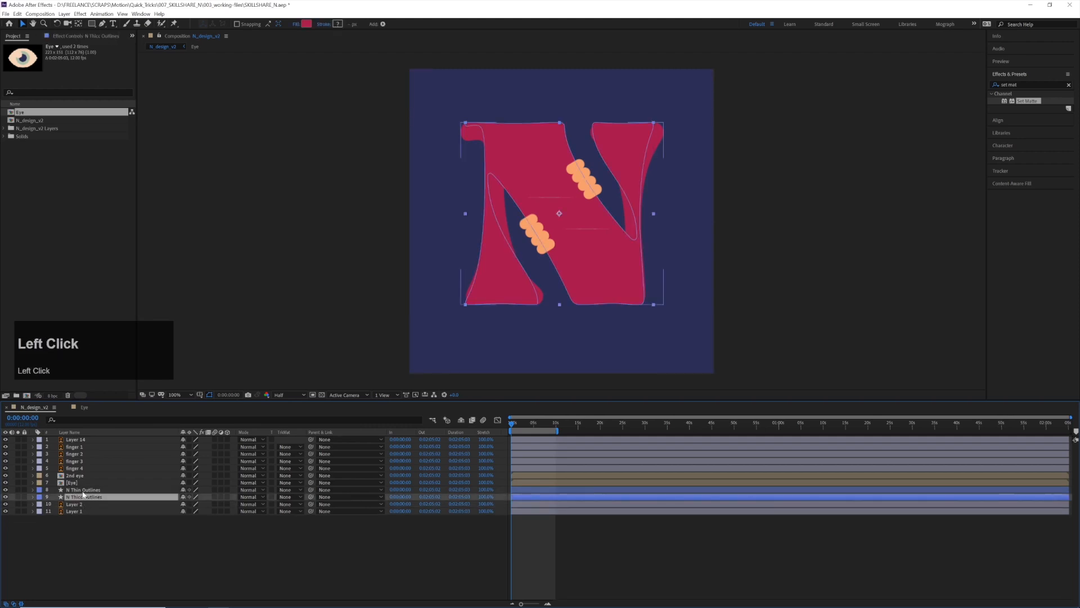
{"action": "left_click", "coordinate": [83, 490]}
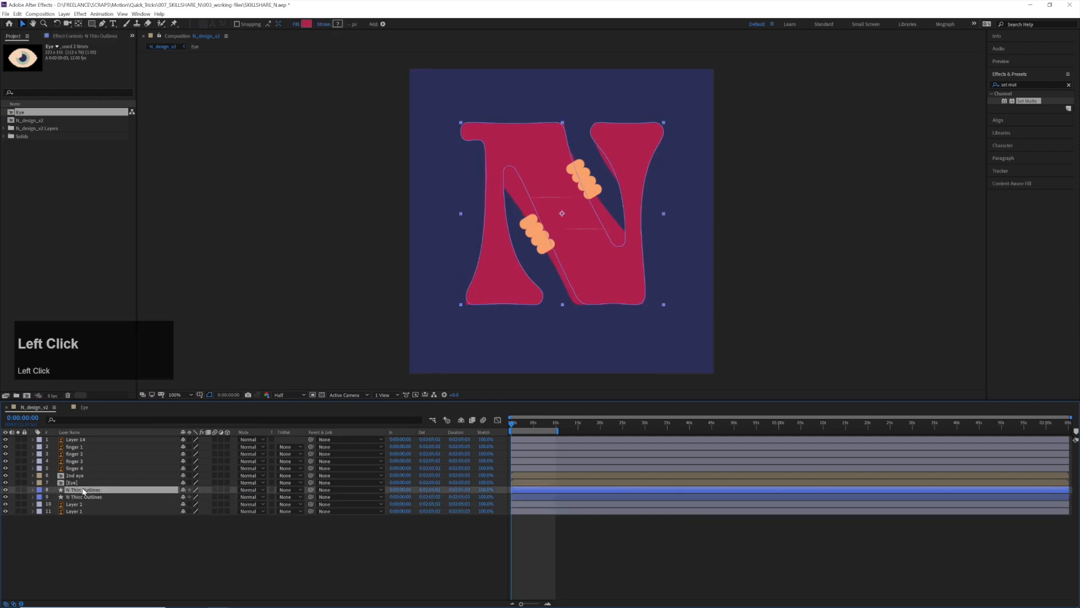
{"action": "left_click", "coordinate": [84, 498]}
Add a Path keyframe at 0:00:00:00 to the N Thicc Outlines layer and copy it
{"action": "left_click", "coordinate": [80, 499]}
{"action": "key", "text": "ctrl+space"}
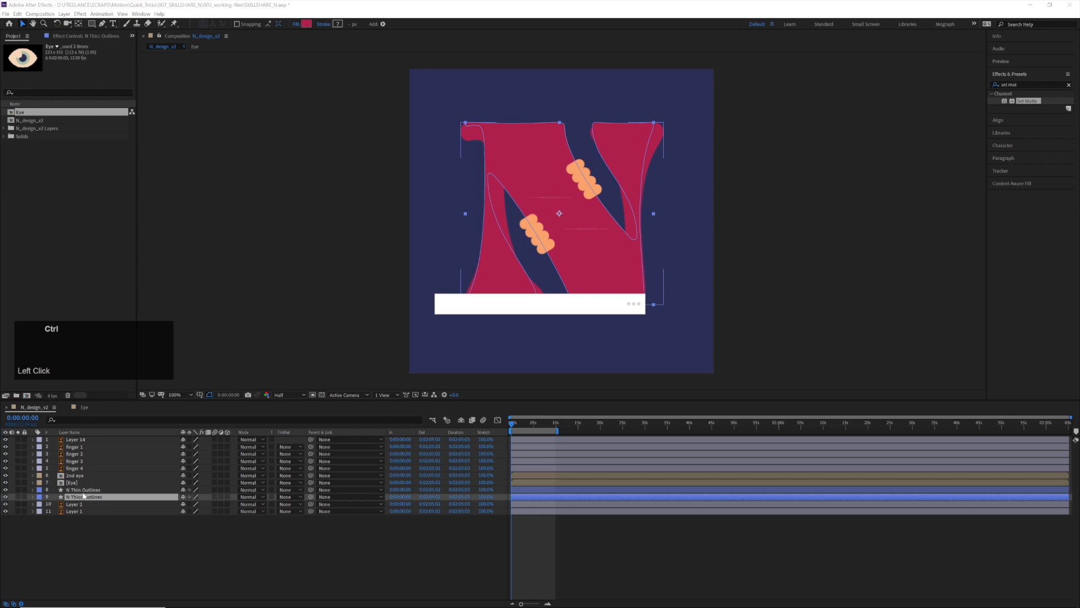
{"action": "key", "text": "ctrl+apostrophe"}
{"action": "left_click", "coordinate": [68, 498]}
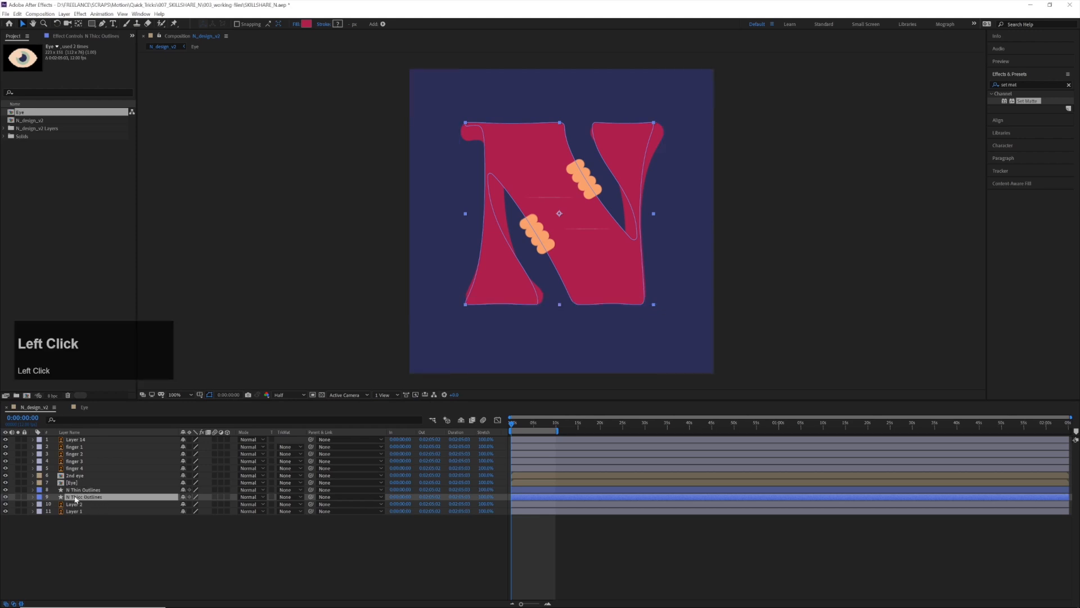
{"action": "key", "text": "ctrl+grave"}
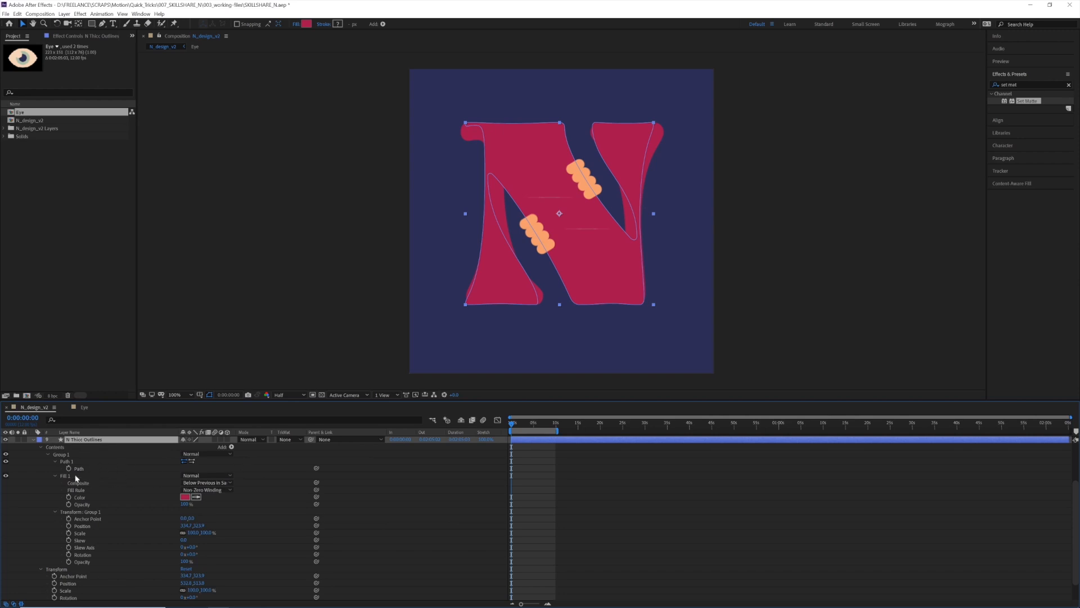
{"action": "scroll", "coordinate": [106, 465], "scroll_direction": "down", "scroll_amount": 2}
{"action": "scroll", "coordinate": [103, 470], "scroll_direction": "up", "scroll_amount": 4}
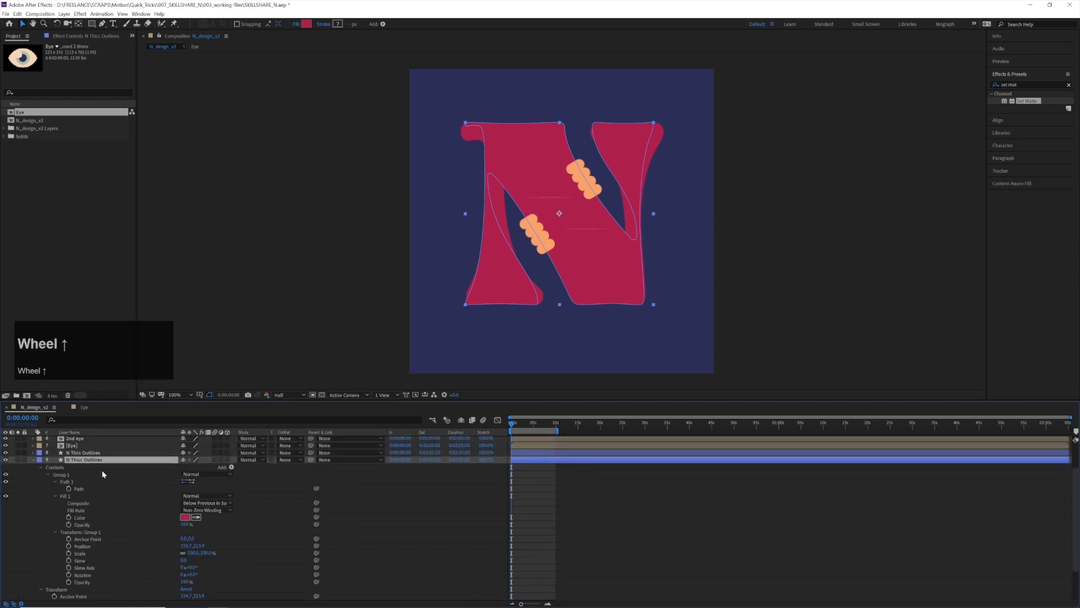
{"action": "left_click", "coordinate": [78, 489]}
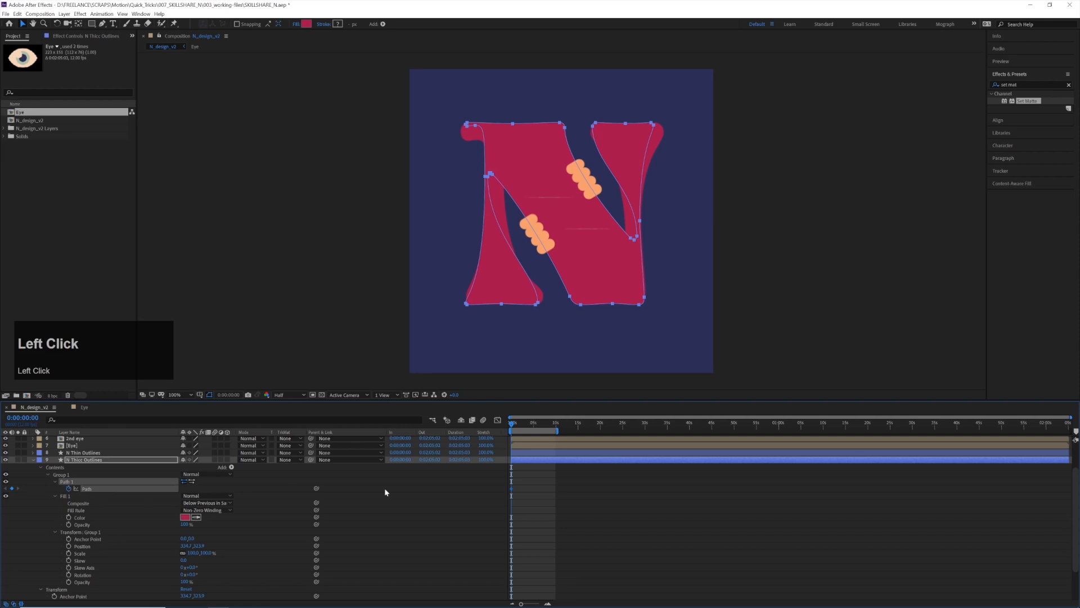
{"action": "left_click", "coordinate": [512, 490]}
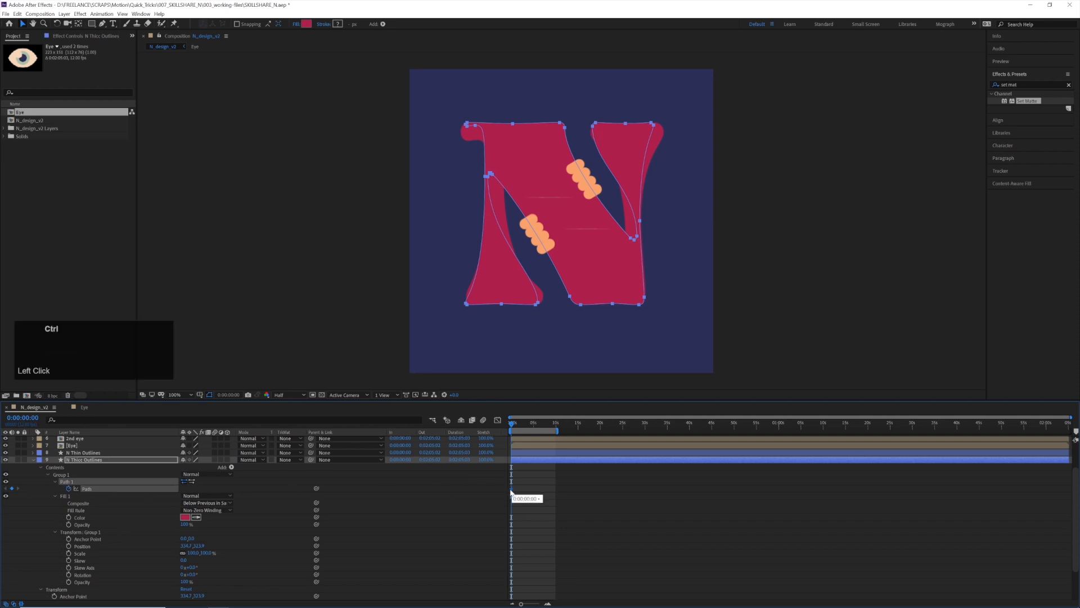
Add a Path keyframe at 0:00:00:00 to the N Thin Outlines layer
{"action": "left_click", "coordinate": [83, 453]}
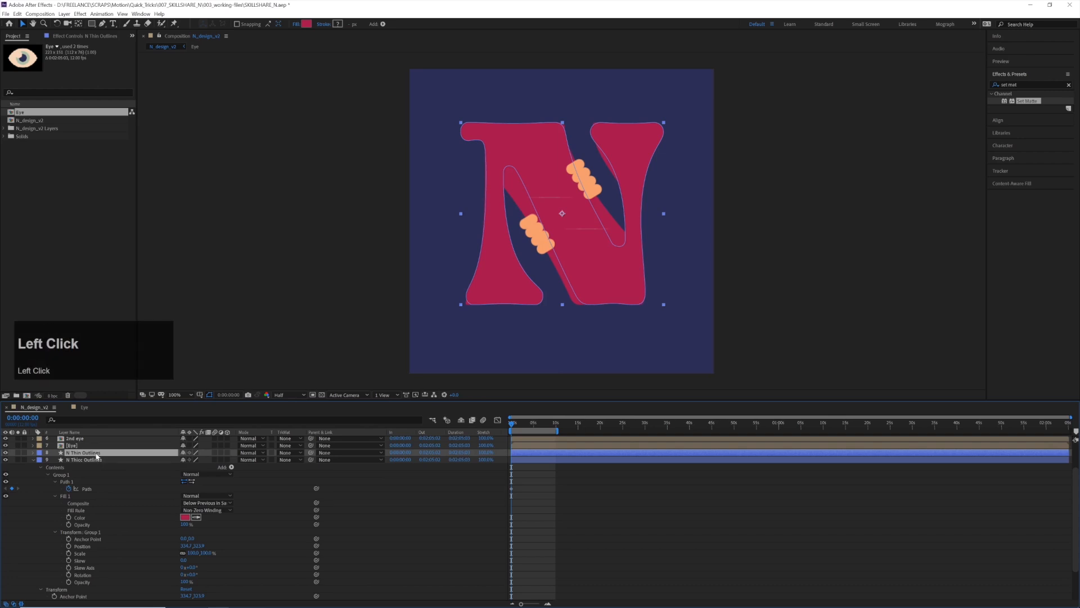
{"action": "key", "text": "ctrl+grave"}
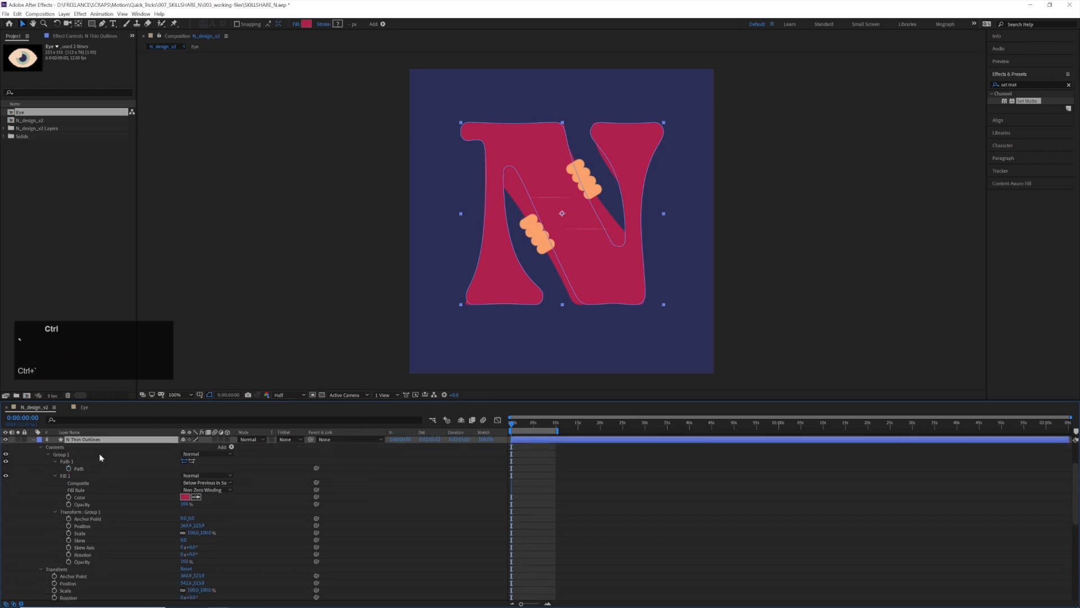
{"action": "left_click", "coordinate": [69, 467]}
{"action": "scroll", "coordinate": [169, 480], "scroll_direction": "up", "scroll_amount": 3}
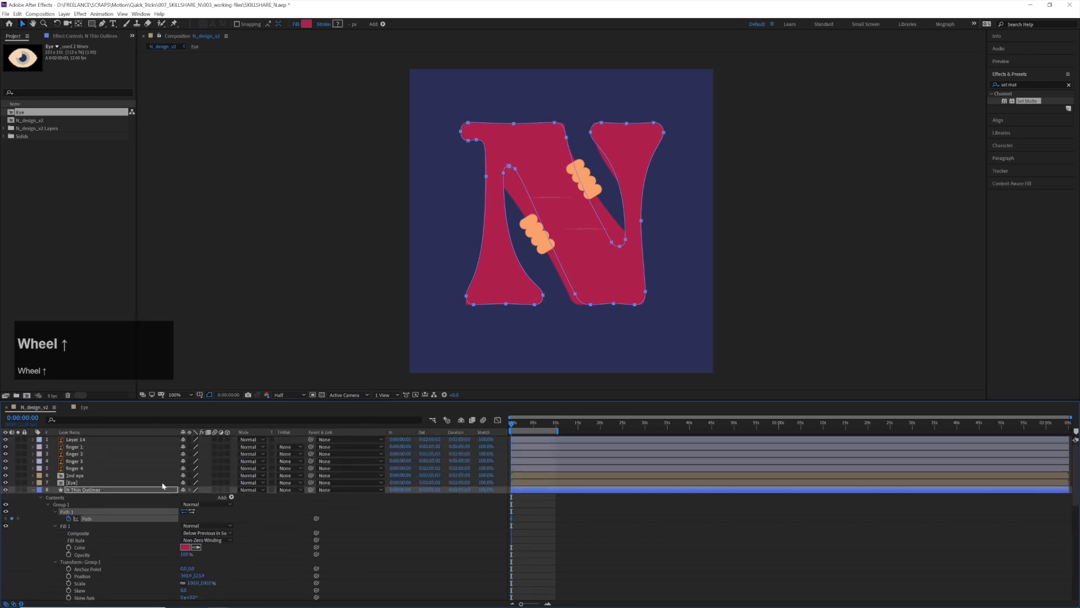
Hide the N Thicc Outlines layer so only the thin letter shows
{"action": "scroll", "coordinate": [40, 500], "scroll_direction": "down", "scroll_amount": 4}
{"action": "scroll", "coordinate": [31, 502], "scroll_direction": "up", "scroll_amount": 2}
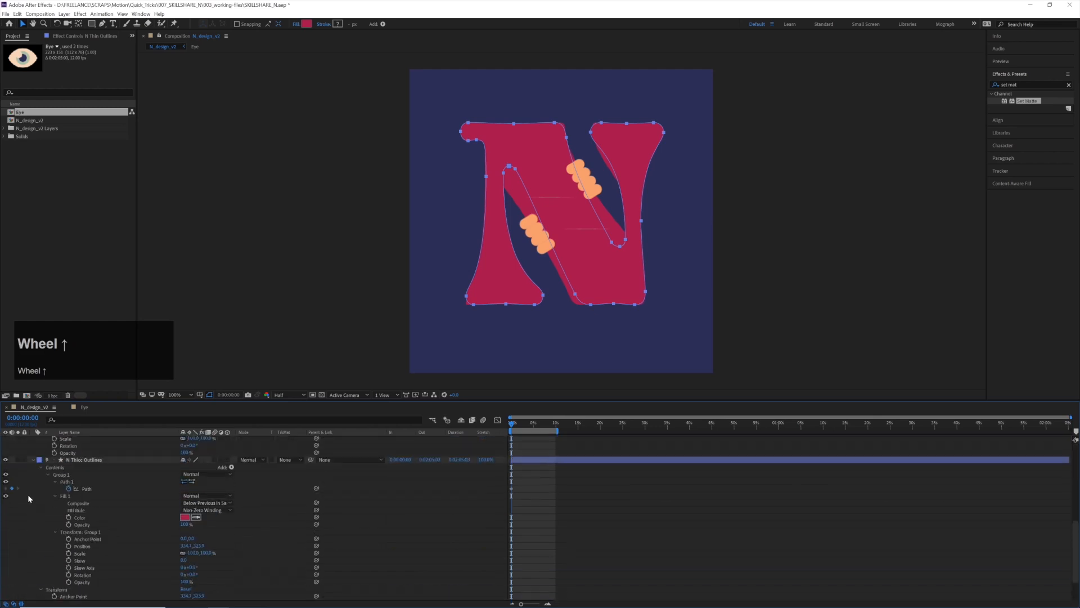
{"action": "left_click", "coordinate": [9, 467]}
{"action": "scroll", "coordinate": [105, 487], "scroll_direction": "up", "scroll_amount": 5}
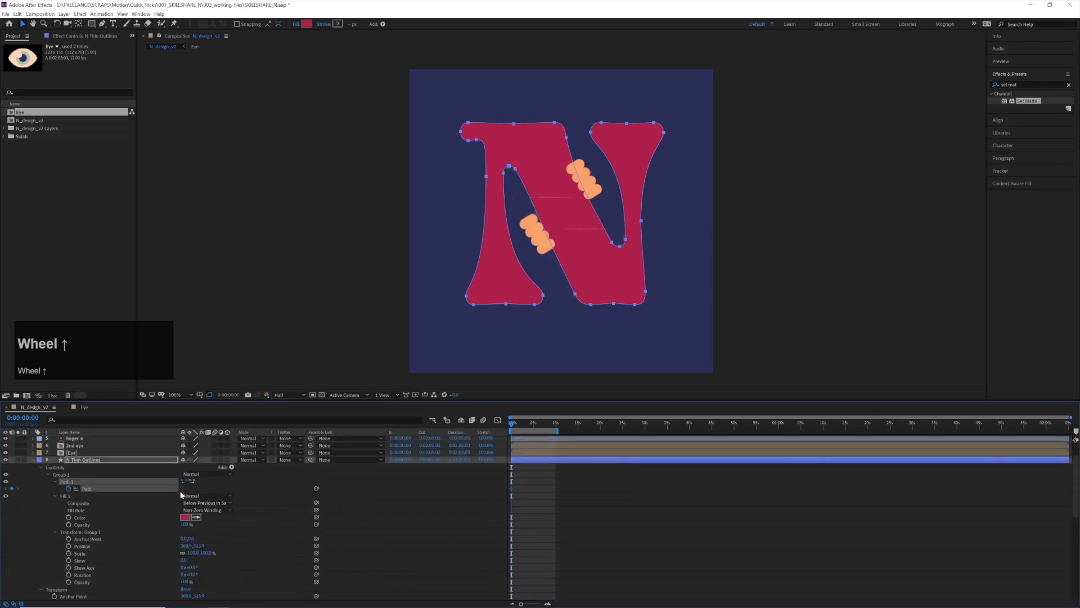
Paste the N Thicc path keyframe into the Path of N Thin Outlines at 0:00:01:08
{"action": "left_click", "coordinate": [109, 517]}
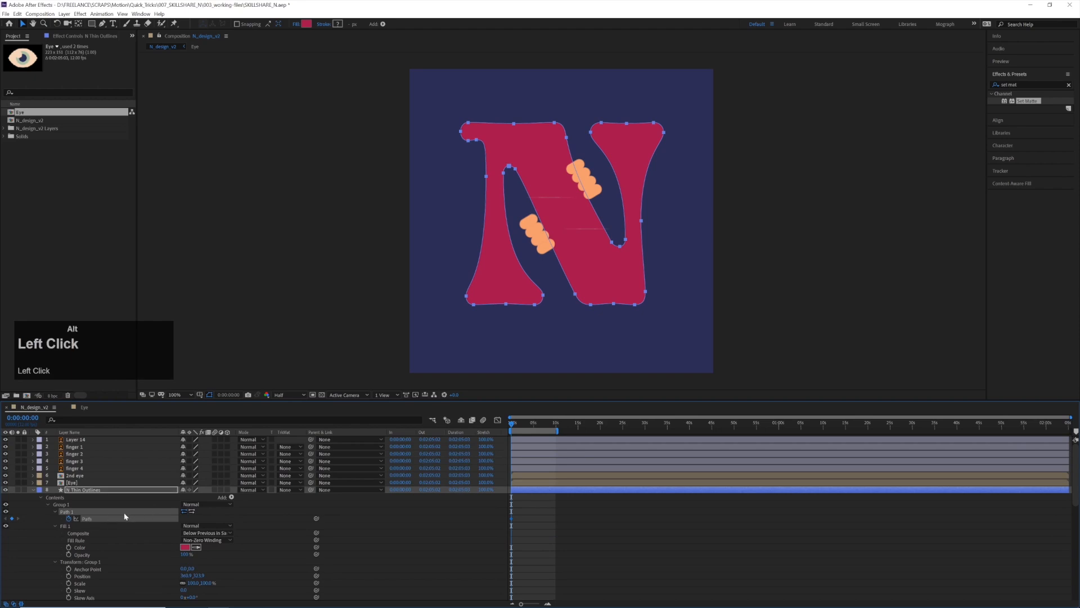
{"action": "scroll", "coordinate": [462, 489], "scroll_direction": "up", "scroll_amount": 5, "text": "alt"}
{"action": "left_click_drag", "start_coordinate": [519, 427], "coordinate": [560, 435]}
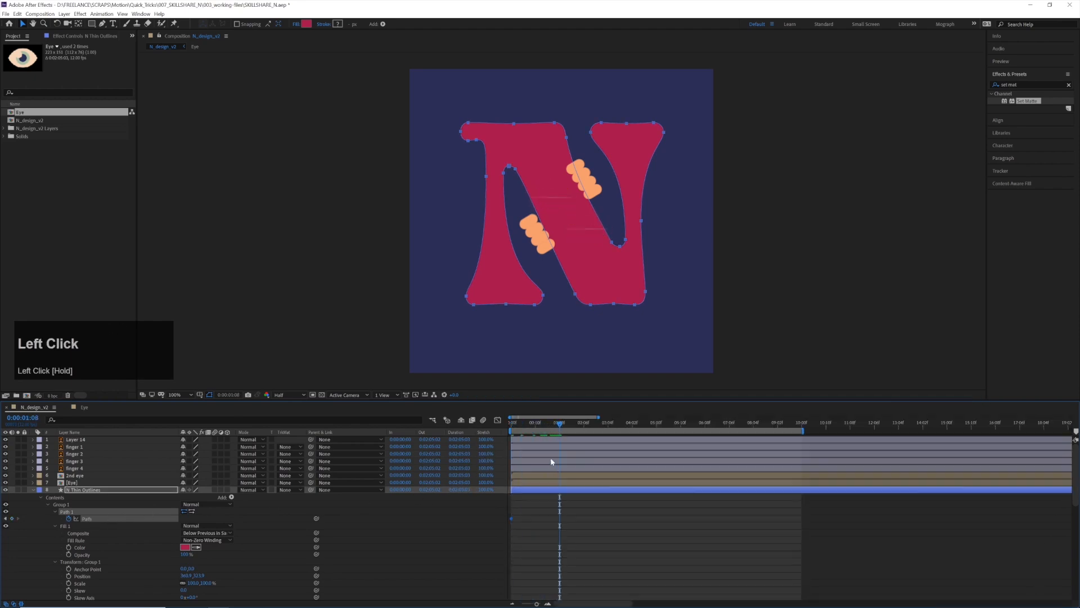
{"action": "left_click", "coordinate": [112, 517]}
{"action": "left_click", "coordinate": [565, 518]}
{"action": "key", "text": "ctrl+v"}
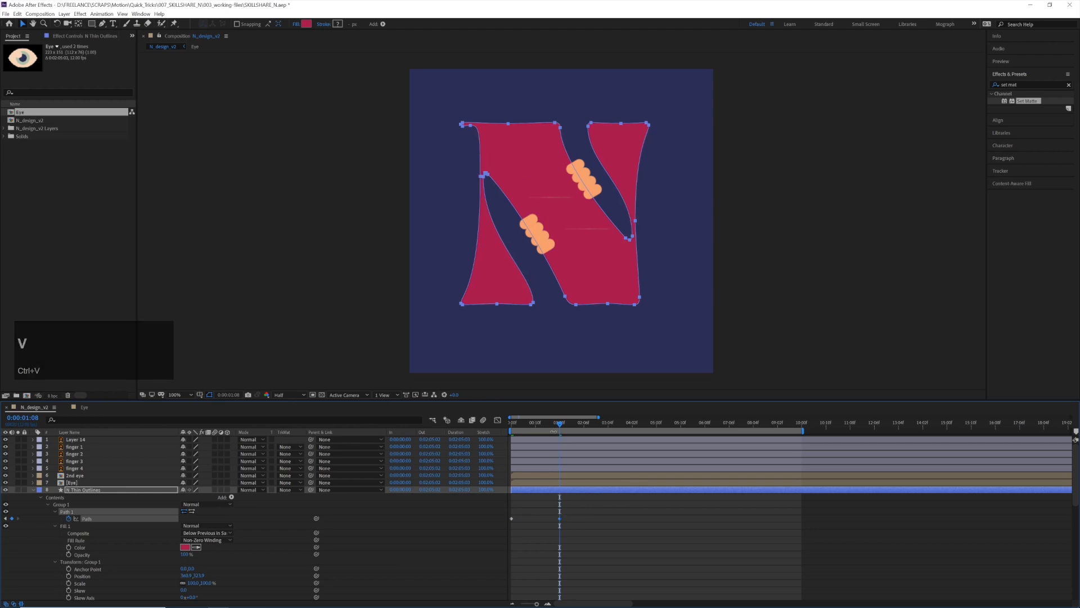
Preview the letter's morph from the start, solo the N Thin Outlines layer and preview it alone
{"action": "left_click_drag", "start_coordinate": [559, 423], "coordinate": [499, 427]}
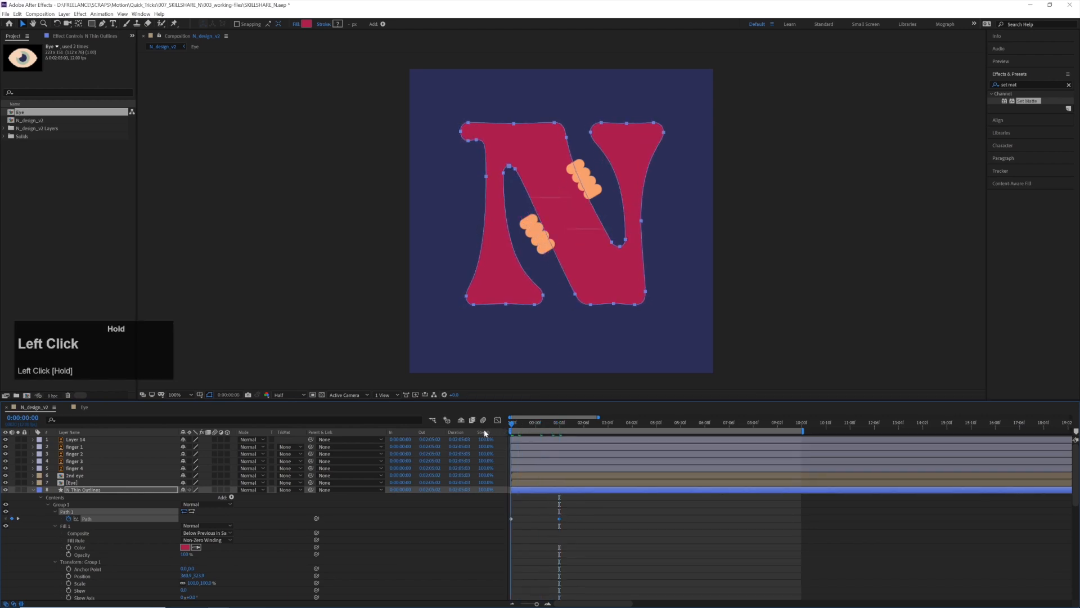
{"action": "key", "text": "space"}
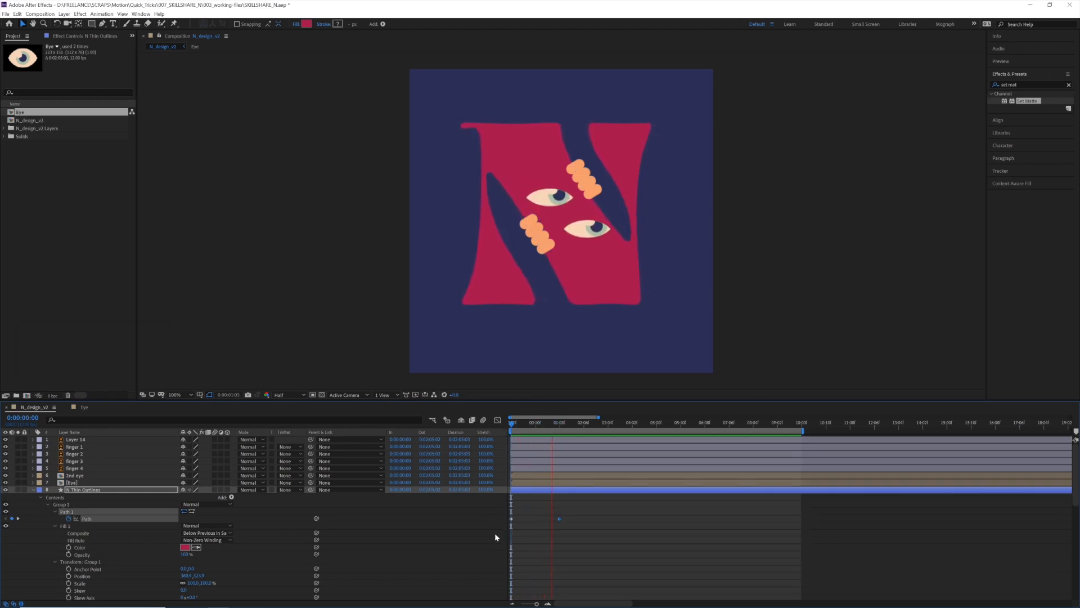
{"action": "key", "text": "space"}
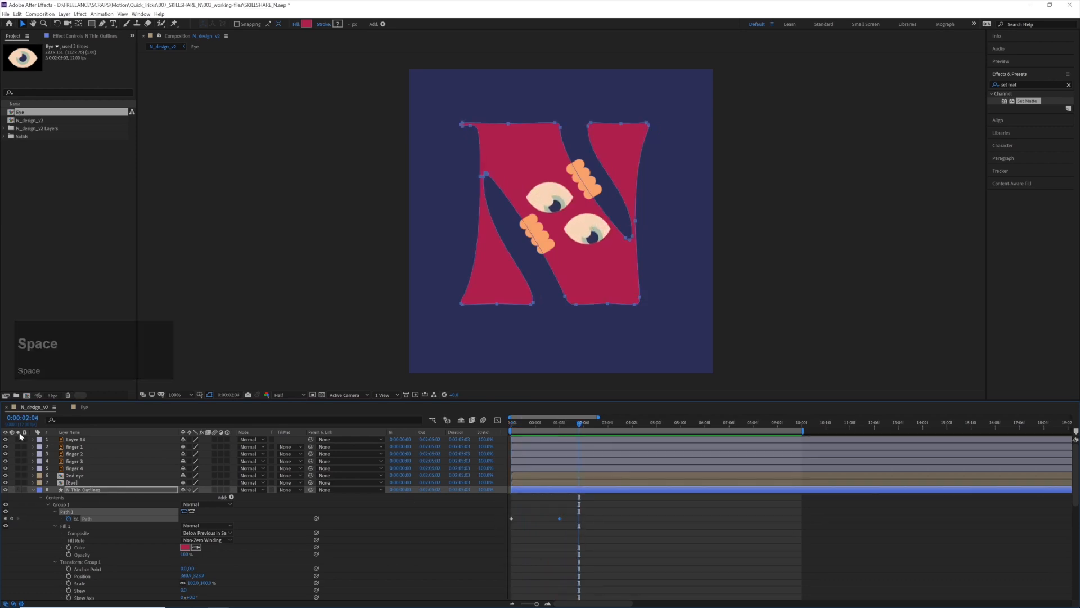
{"action": "left_click", "coordinate": [18, 490]}
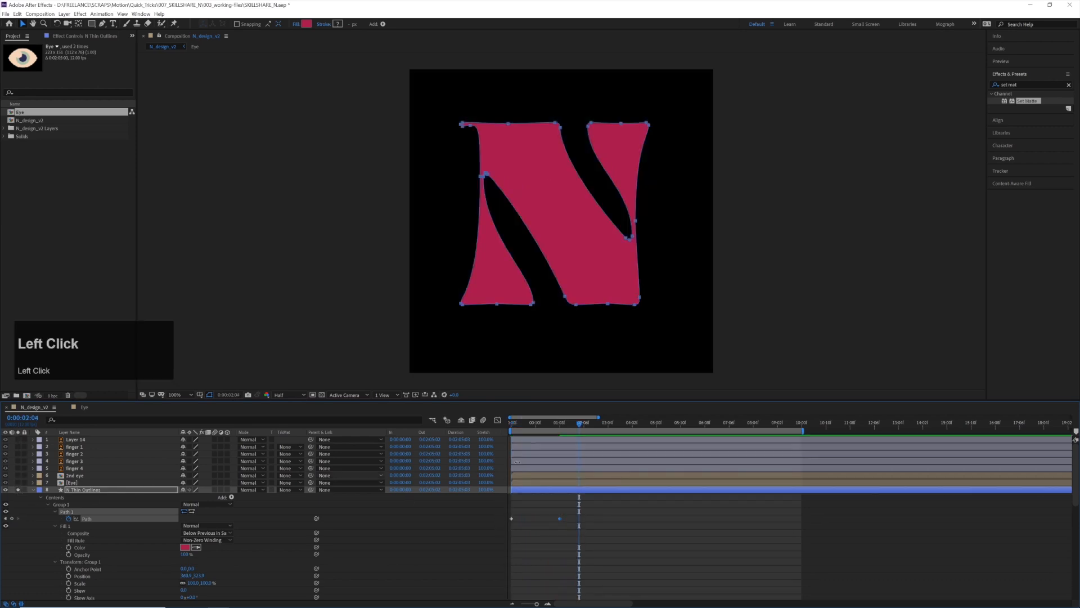
{"action": "left_click_drag", "start_coordinate": [530, 426], "coordinate": [468, 430]}
{"action": "key", "text": "space"}
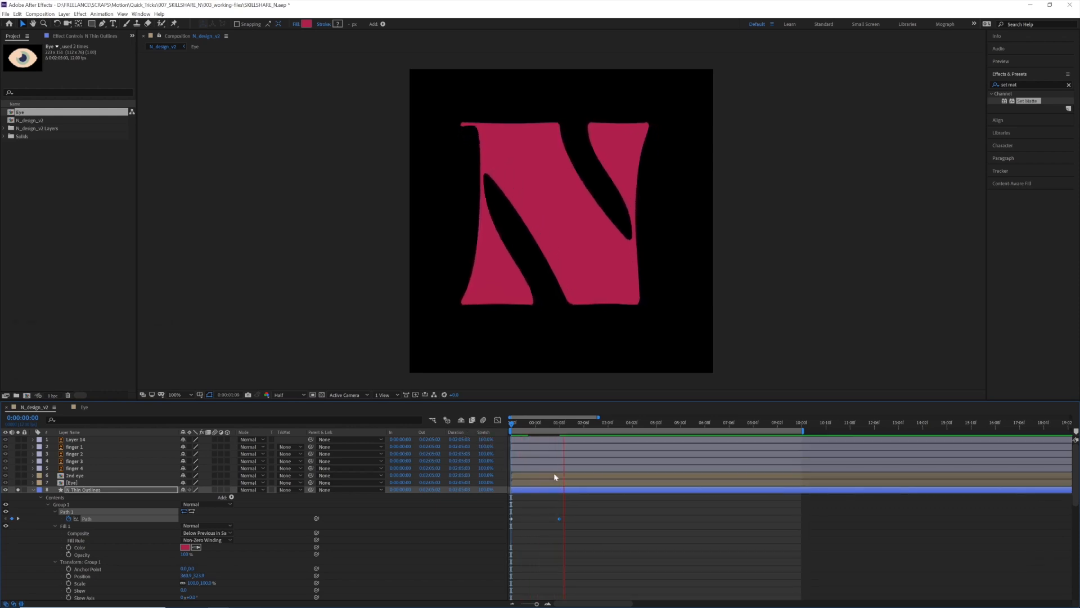
Apply Easy Ease to both Path keyframes of N Thin Outlines
{"action": "left_click", "coordinate": [558, 426]}
{"action": "left_click_drag", "start_coordinate": [567, 516], "coordinate": [456, 523]}
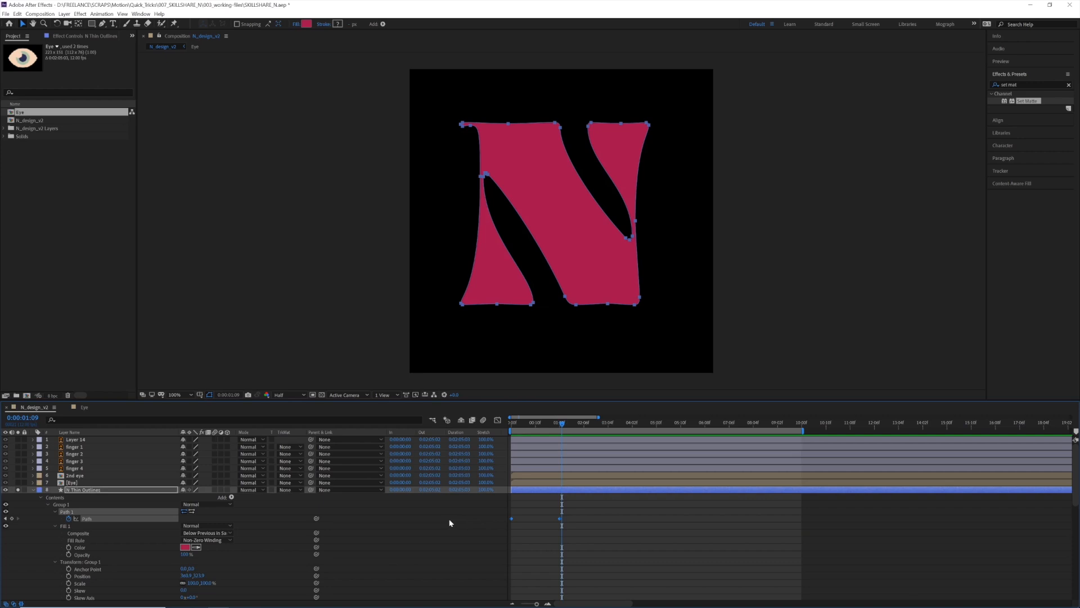
{"action": "key", "text": "F9"}
Steepen the Path speed curve into a sharp mid-morph peak in the Graph Editor and preview the motion
{"action": "left_click", "coordinate": [497, 419]}
{"action": "left_click", "coordinate": [513, 575]}
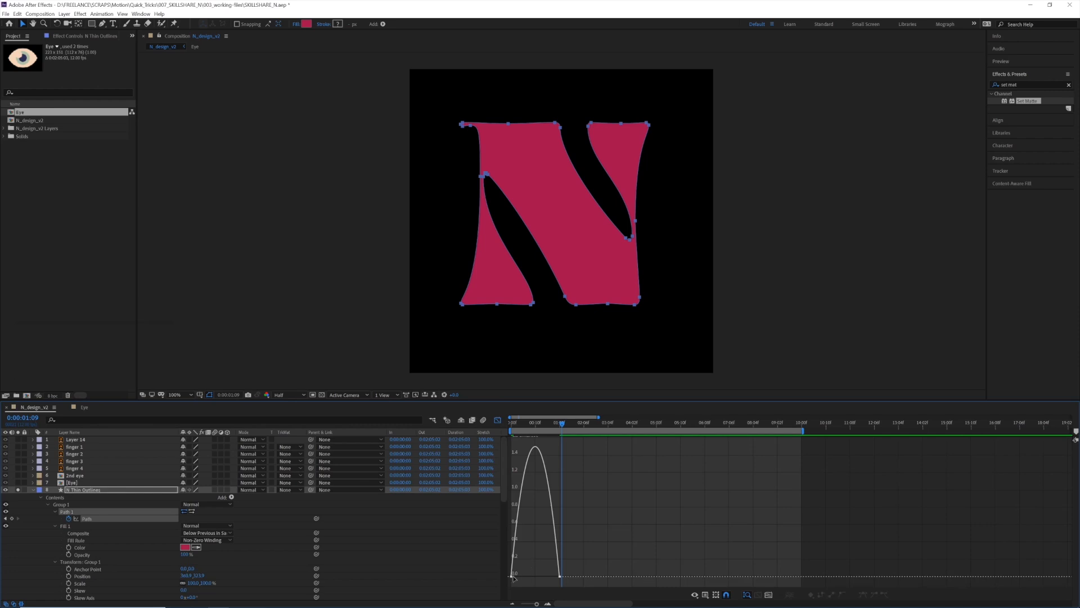
{"action": "mouse_move", "coordinate": [520, 576]}
{"action": "left_mouse_down"}
{"action": "mouse_move", "coordinate": [552, 576]}
{"action": "mouse_move", "coordinate": [541, 580]}
{"action": "left_mouse_up"}
{"action": "left_click", "coordinate": [517, 425]}
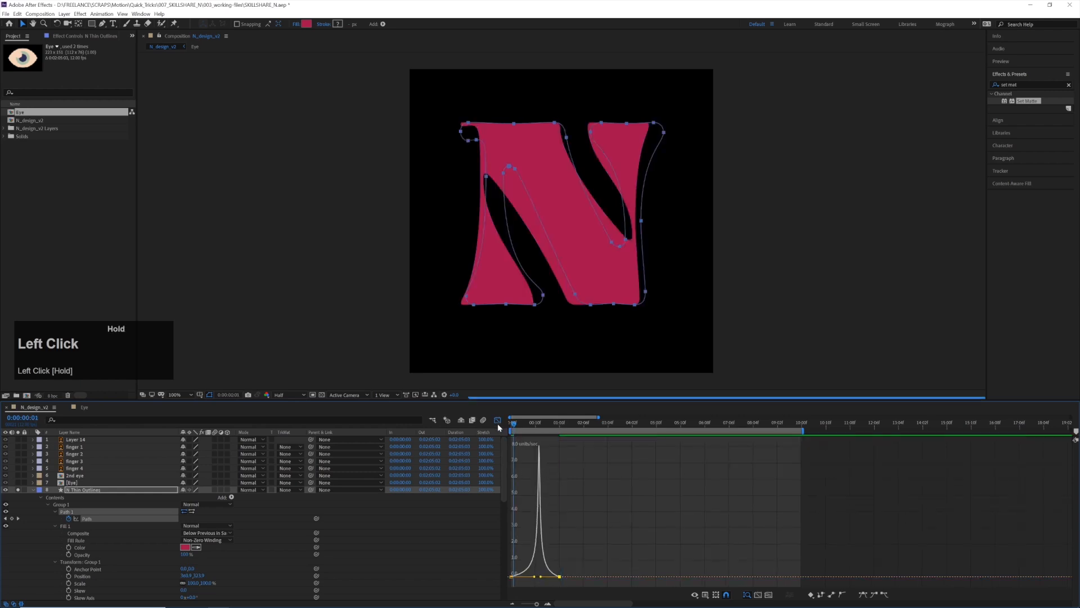
{"action": "key", "text": "space"}
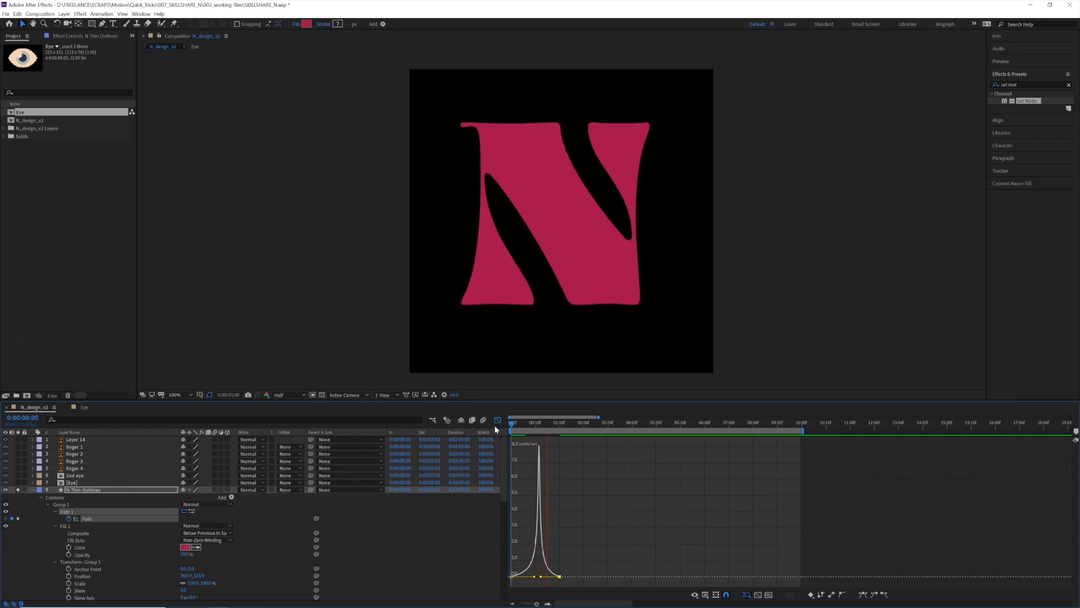
{"action": "key", "text": "space"}
{"action": "left_click", "coordinate": [497, 420]}
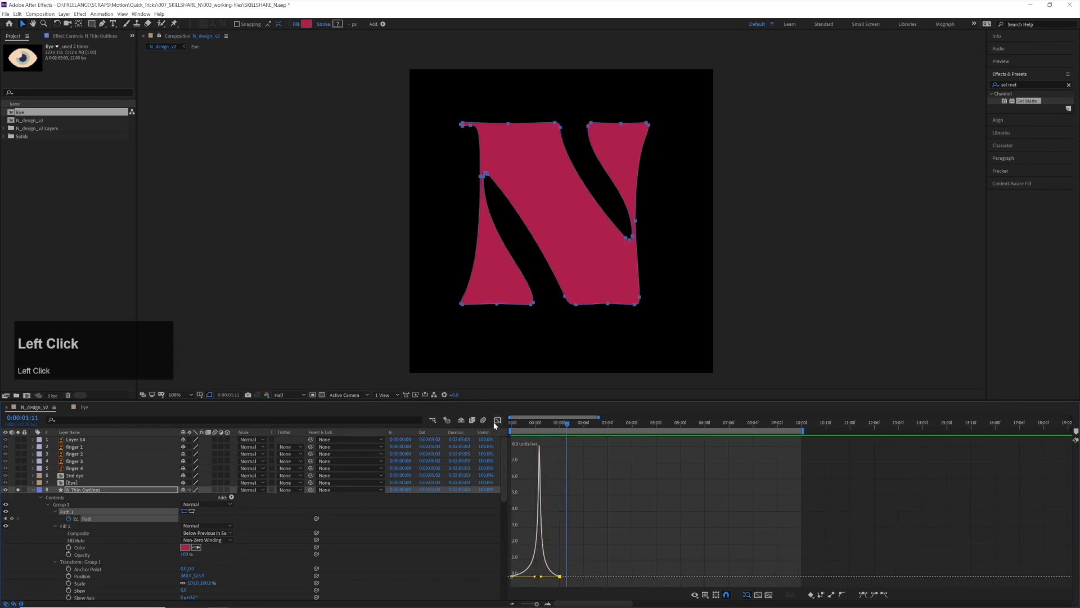
Set the Keyframe Velocity influence of both Path keyframes to 69% for incoming and outgoing
{"action": "left_click_drag", "start_coordinate": [575, 516], "coordinate": [496, 522]}
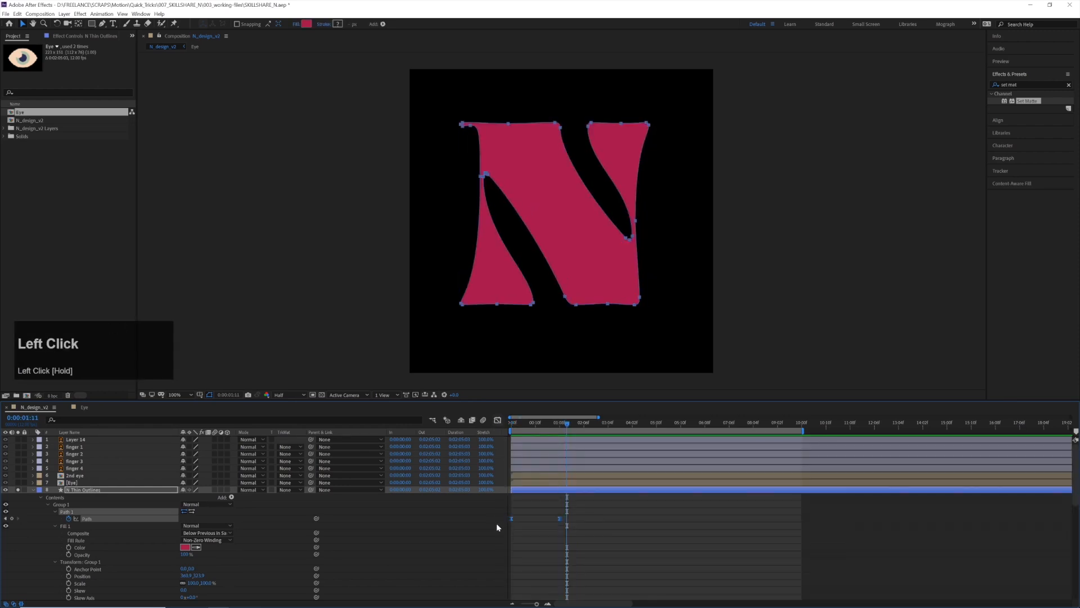
{"action": "key", "text": "ctrl+shift+k"}
{"action": "left_click", "coordinate": [459, 284]}
{"action": "key", "text": "Tab"}
{"action": "type", "text": "69"}
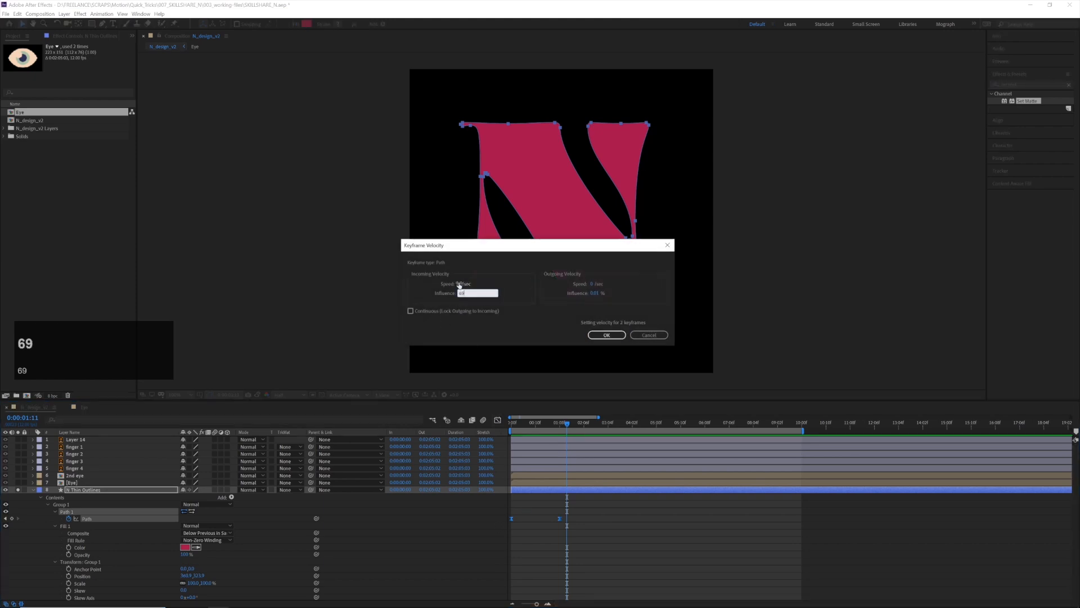
{"action": "key", "text": "Tab"}
{"action": "type", "text": "60."}
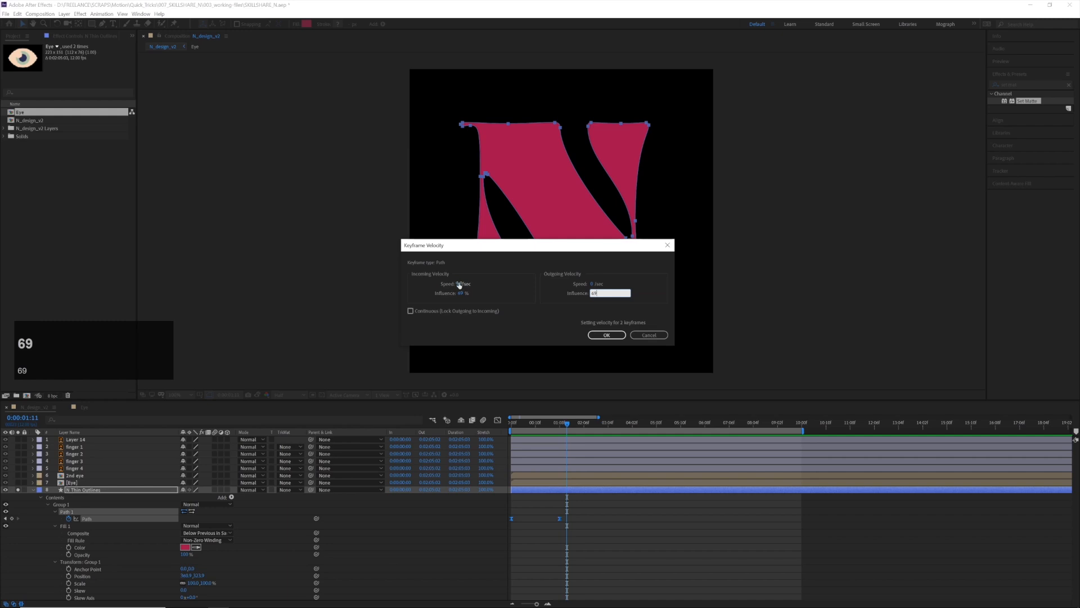
{"action": "type", "text": "9"}
{"action": "key", "text": "Return"}
Preview the eased letter morph from the start, scrub it back to the first frame and deselect the layer
{"action": "left_click_drag", "start_coordinate": [556, 424], "coordinate": [511, 424]}
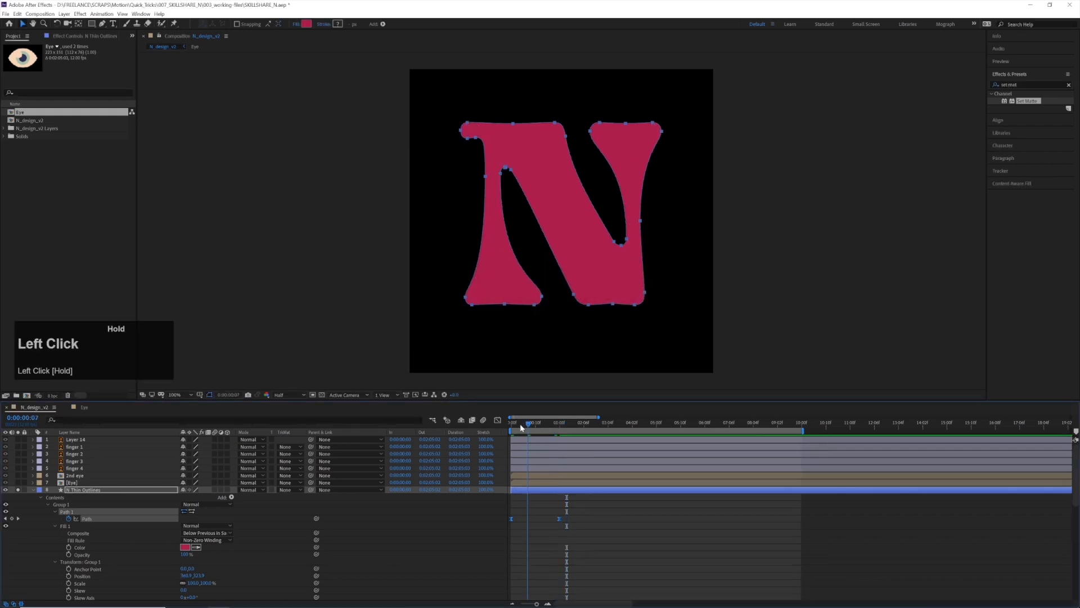
{"action": "key", "text": "space"}
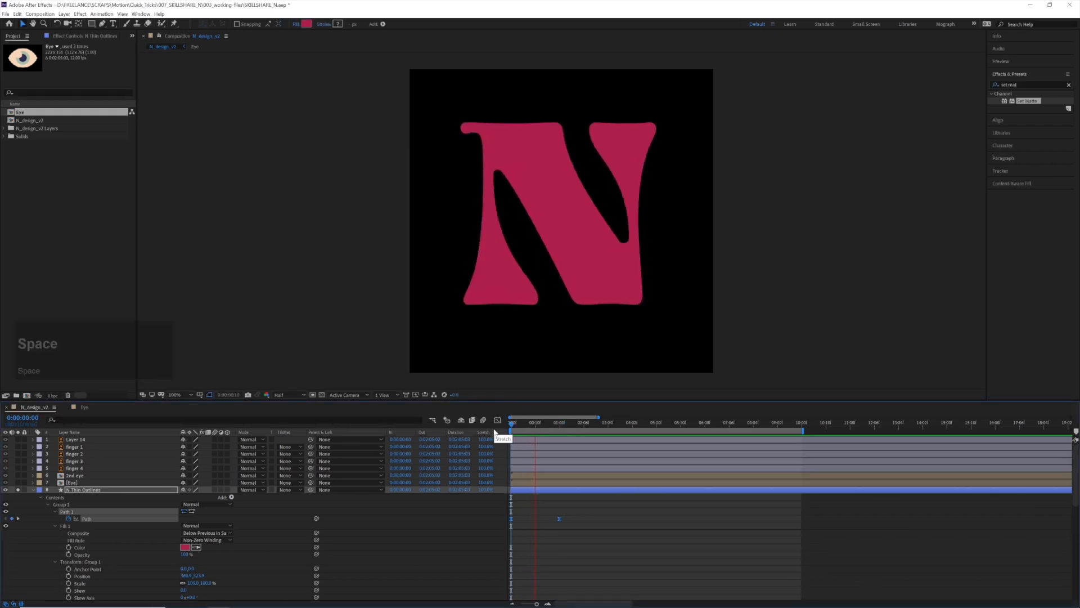
{"action": "left_click", "coordinate": [531, 425]}
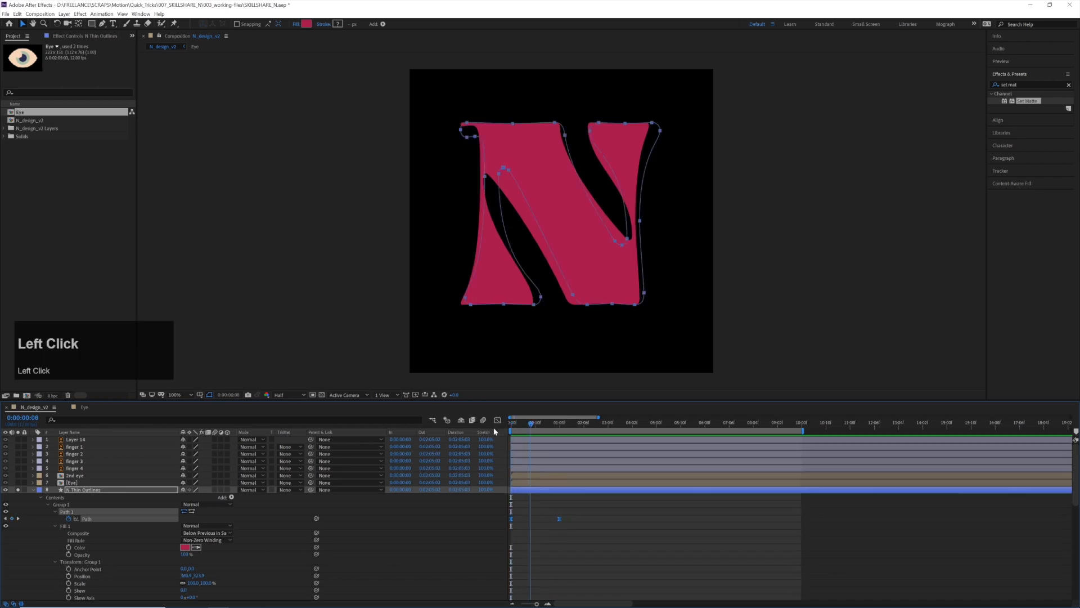
{"action": "left_click_drag", "start_coordinate": [531, 425], "coordinate": [511, 425]}
{"action": "left_click", "coordinate": [528, 502]}
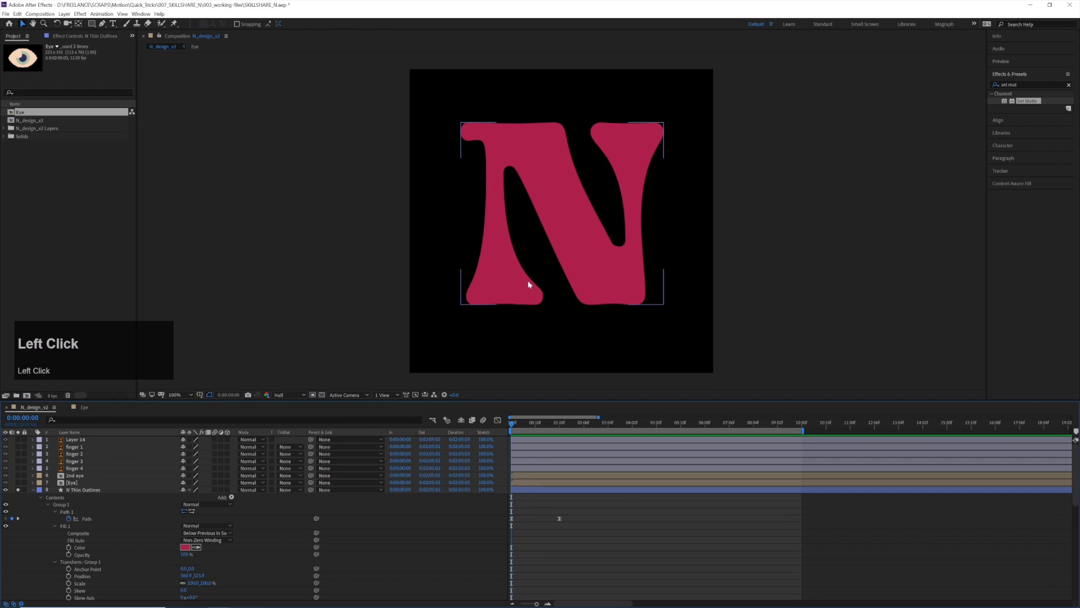
Try the middle vertex of the N's upper-left edge as the path's first vertex and preview the morph
{"action": "left_click", "coordinate": [537, 206]}
{"action": "left_click", "coordinate": [512, 121]}
{"action": "right_click", "coordinate": [514, 123]}
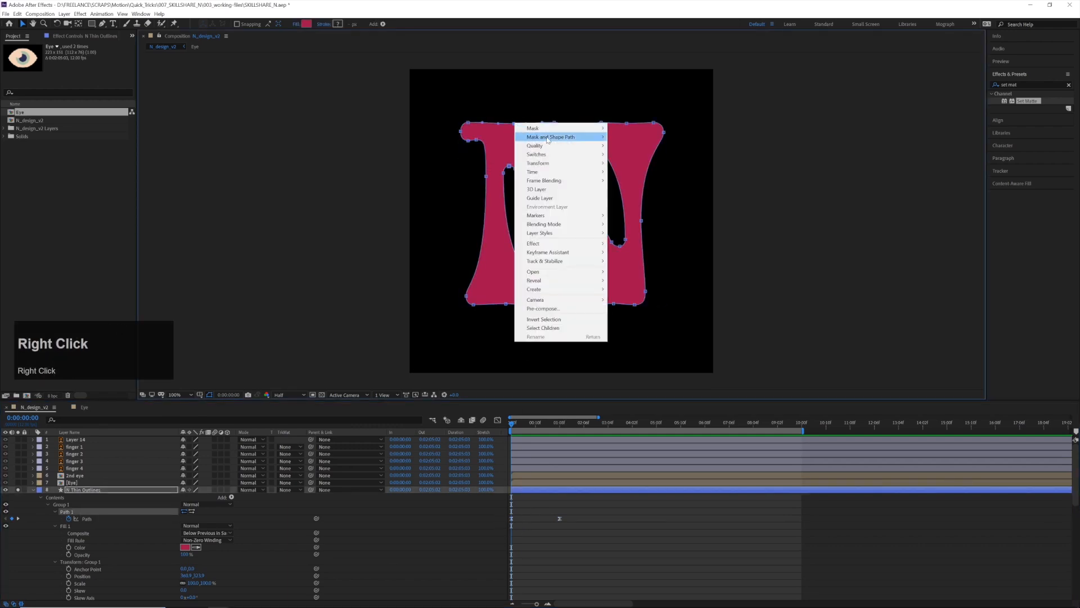
{"action": "mouse_move", "coordinate": [546, 139]}
{"action": "left_click", "coordinate": [630, 156]}
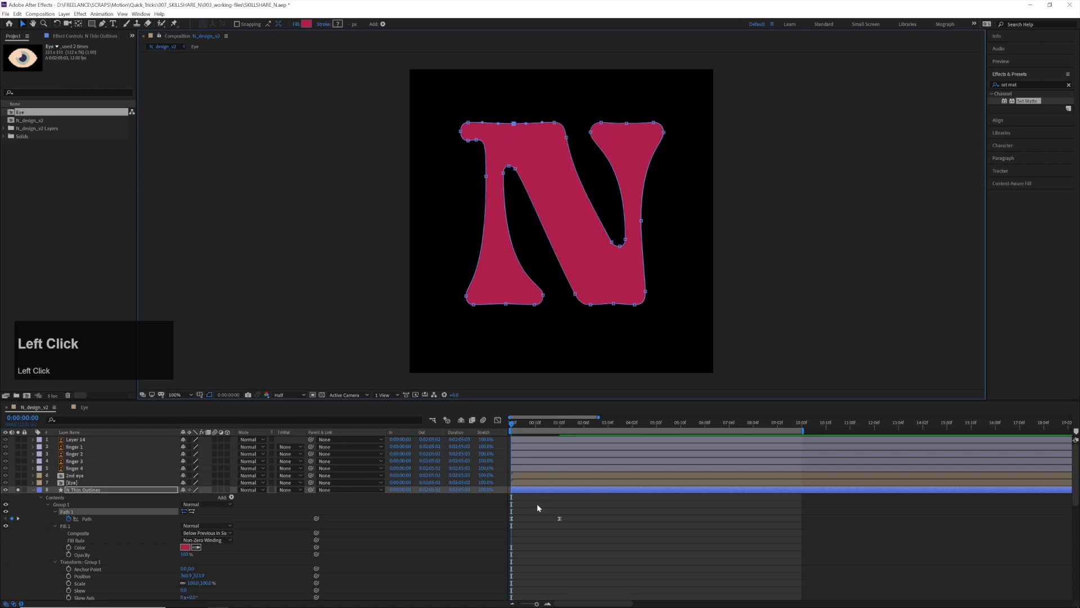
{"action": "left_click", "coordinate": [538, 504]}
{"action": "key", "text": "space"}
{"action": "key", "text": "space"}
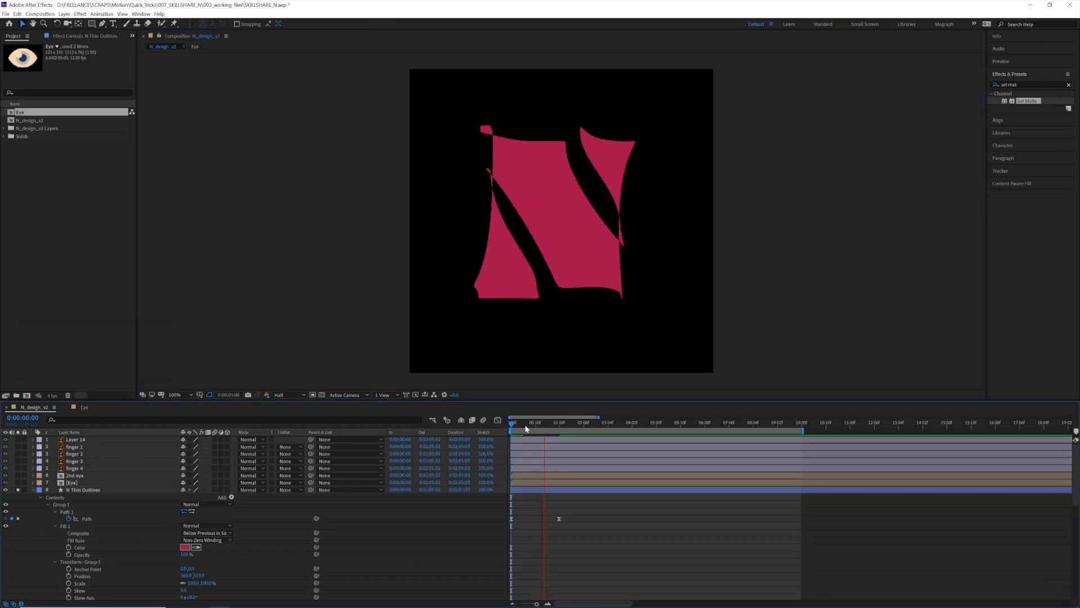
Compare the N's path vertices up close at the 0:00:00:00 and 0:00:01:08 Path keyframes
{"action": "left_click", "coordinate": [514, 429]}
{"action": "left_click", "coordinate": [512, 518]}
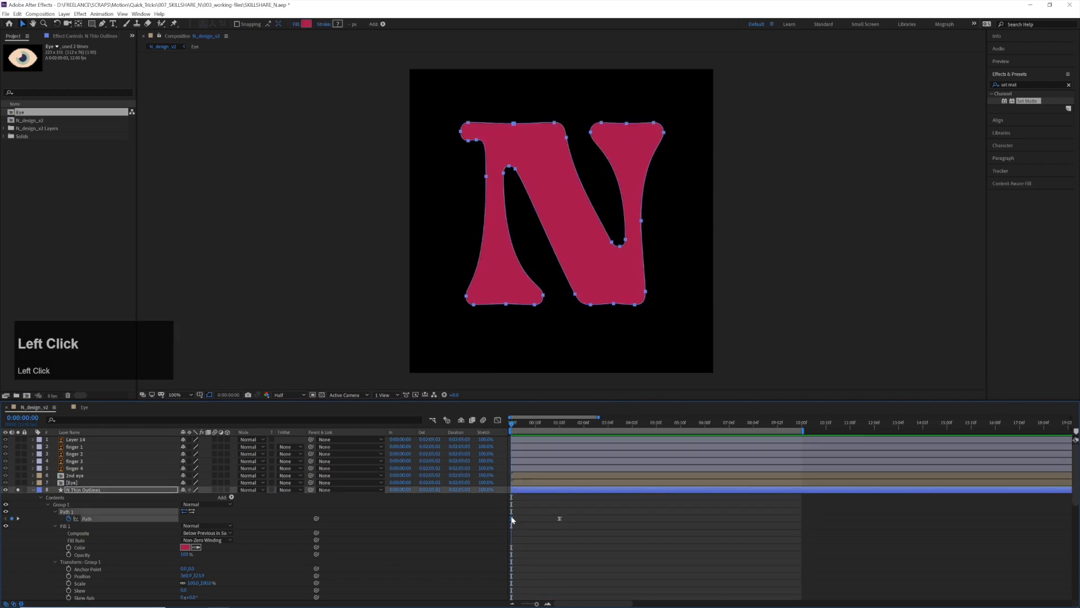
{"action": "scroll", "coordinate": [529, 140], "scroll_direction": "up", "scroll_amount": 1}
{"action": "left_click_drag", "start_coordinate": [523, 142], "coordinate": [562, 295]}
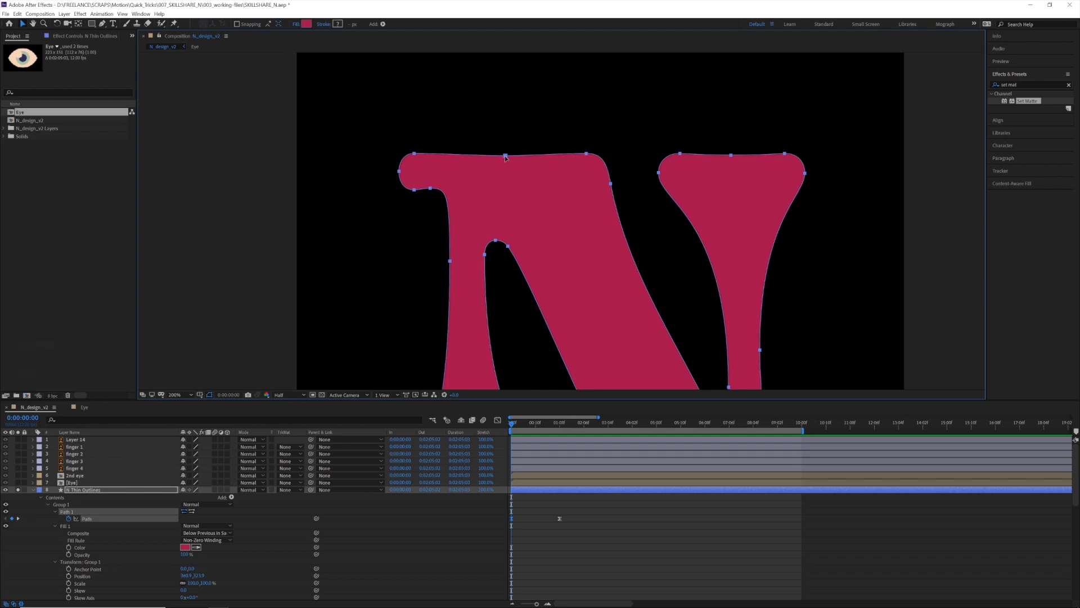
{"action": "left_click_drag", "start_coordinate": [536, 426], "coordinate": [561, 429]}
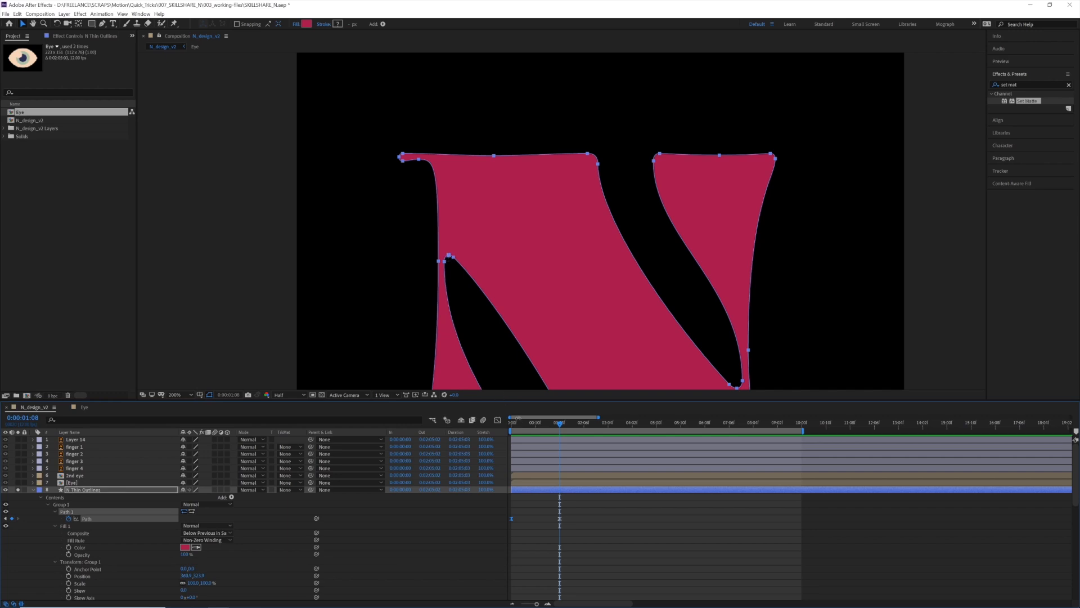
{"action": "left_click_drag", "start_coordinate": [519, 420], "coordinate": [498, 423]}
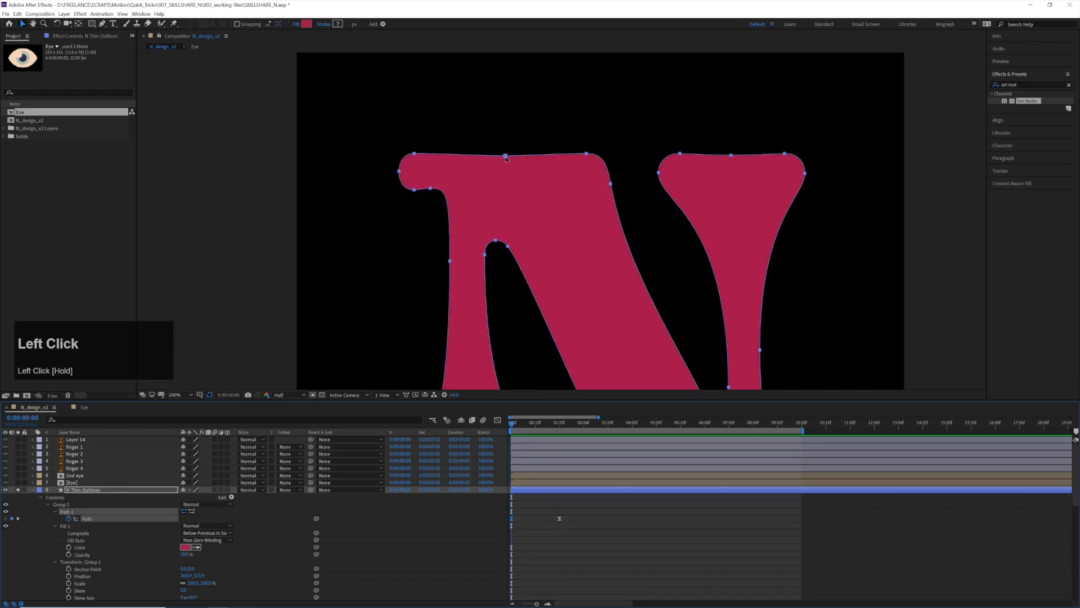
Set the vertex at the peak of the N's lower-left inner opening as the path's first vertex at 0:00:00:00
{"action": "left_click", "coordinate": [495, 243]}
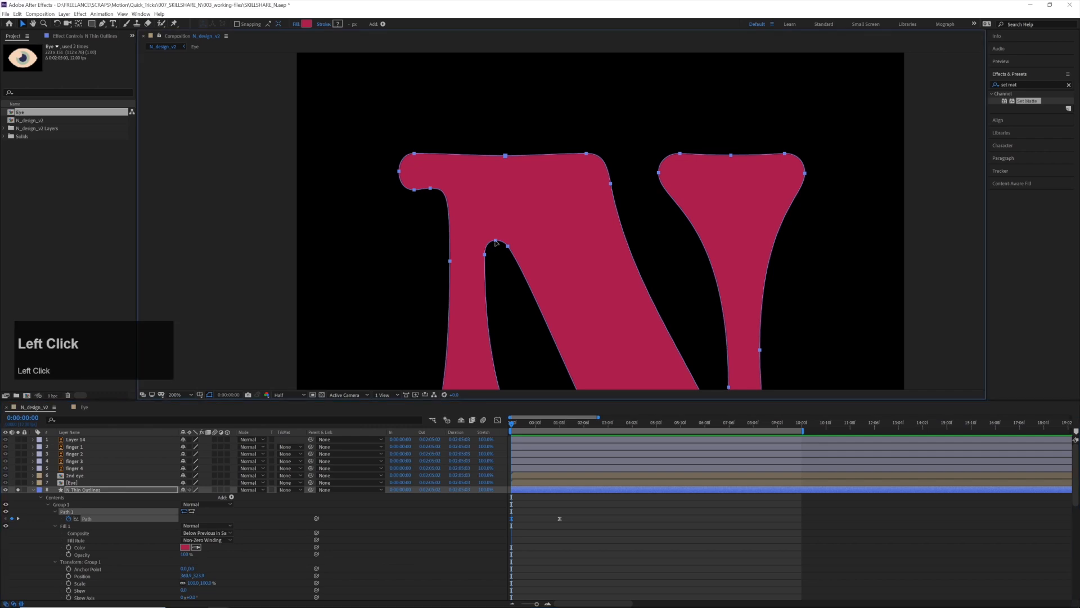
{"action": "left_click", "coordinate": [496, 241], "text": "ctrl"}
{"action": "left_click", "coordinate": [496, 241]}
{"action": "right_click", "coordinate": [496, 243]}
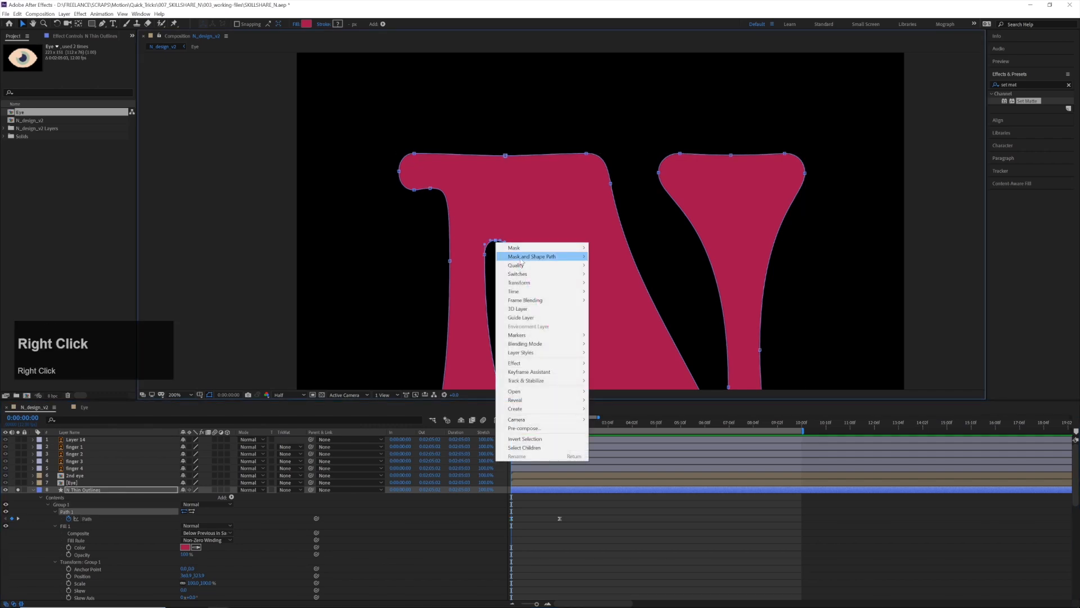
{"action": "mouse_move", "coordinate": [525, 260]}
{"action": "left_click", "coordinate": [599, 276]}
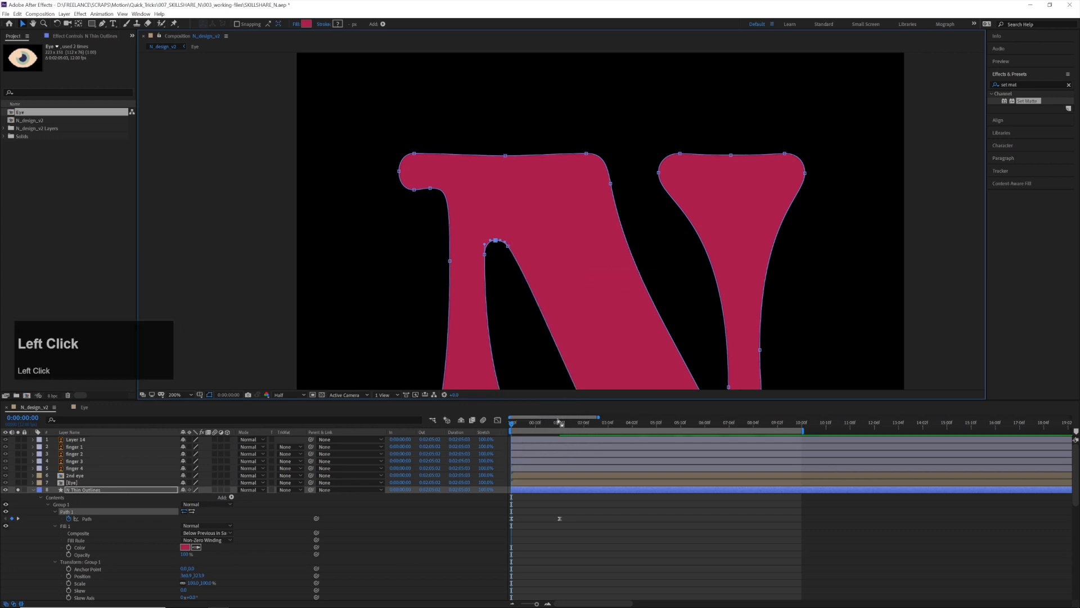
Preview the letter morph repeatedly from the start with the whole N in view
{"action": "left_click_drag", "start_coordinate": [538, 425], "coordinate": [488, 426]}
{"action": "key", "text": "space"}
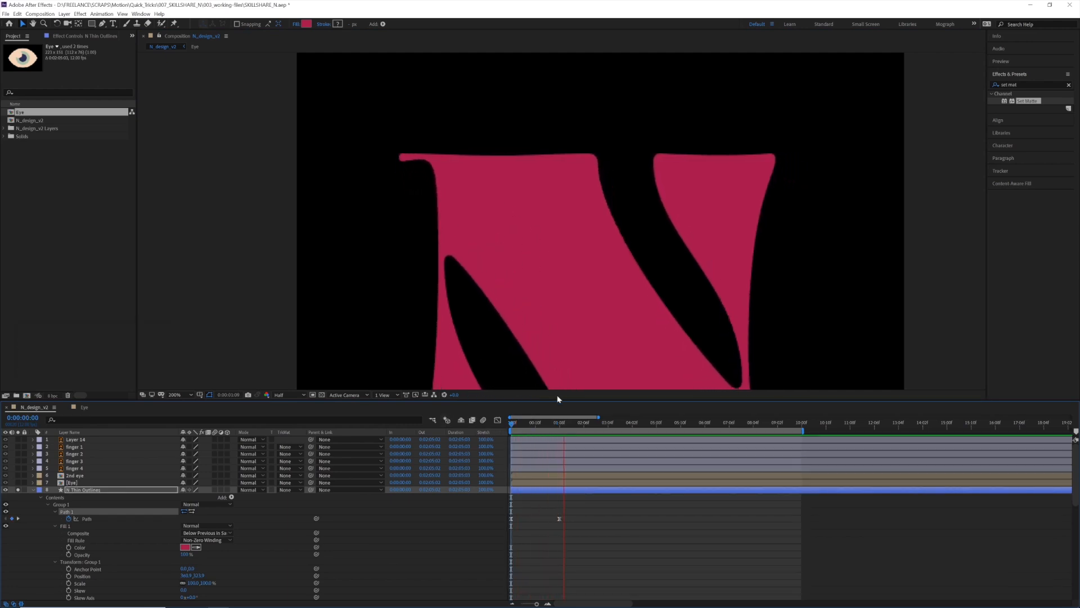
{"action": "scroll", "coordinate": [550, 356], "scroll_direction": "down", "scroll_amount": 2}
{"action": "left_click", "coordinate": [538, 300]}
{"action": "left_click_drag", "start_coordinate": [538, 299], "coordinate": [524, 247]}
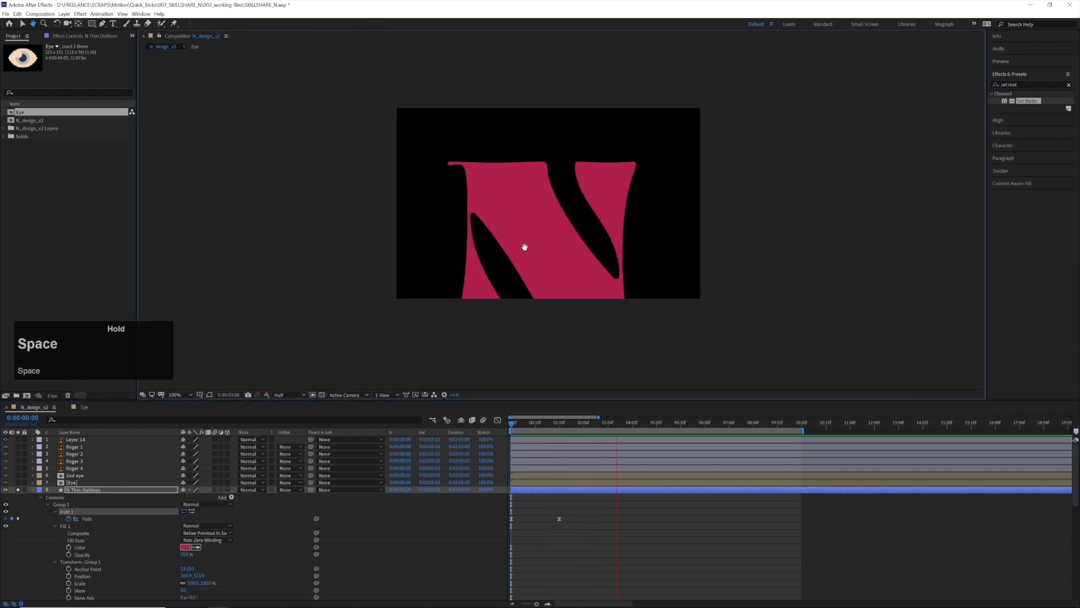
{"action": "left_click_drag", "start_coordinate": [548, 422], "coordinate": [502, 425]}
{"action": "key", "text": "space"}
{"action": "left_click_drag", "start_coordinate": [508, 316], "coordinate": [478, 284]}
{"action": "key", "text": "space"}
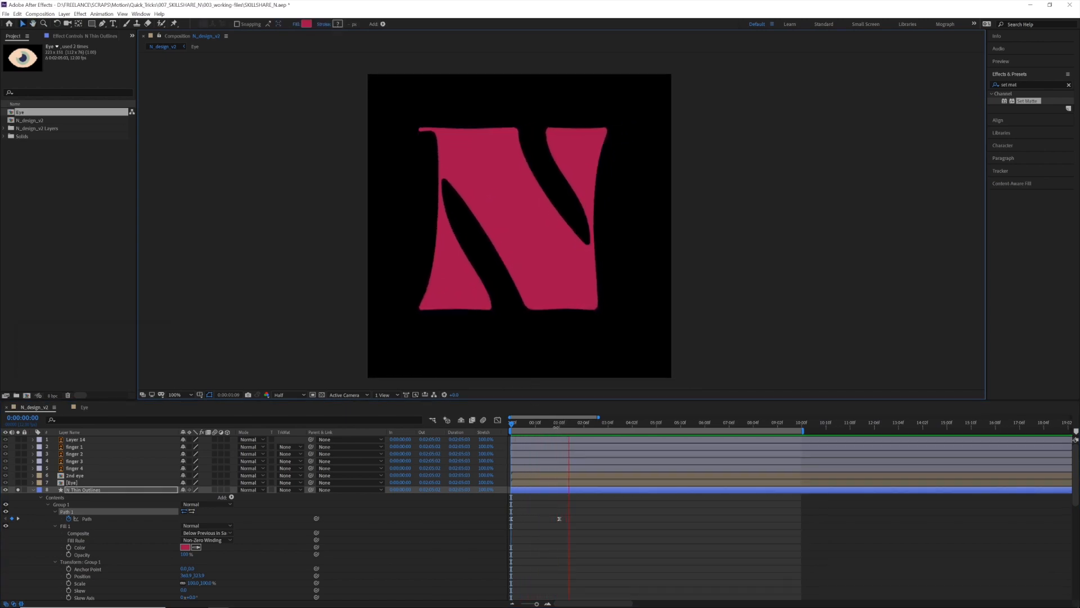
{"action": "left_click", "coordinate": [491, 423]}
{"action": "key", "text": "space"}
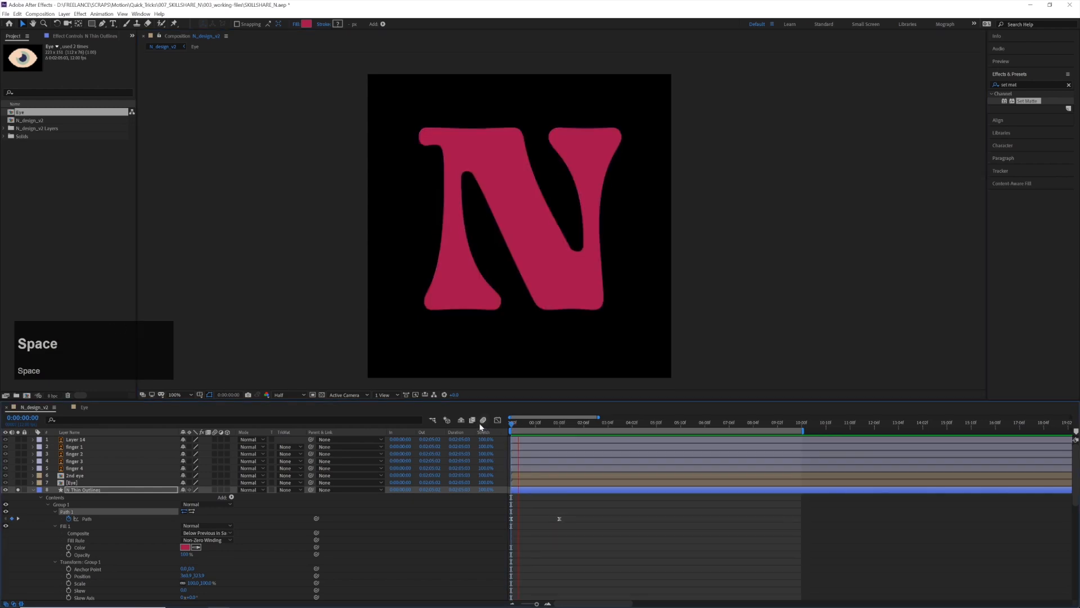
{"action": "key", "text": "space"}
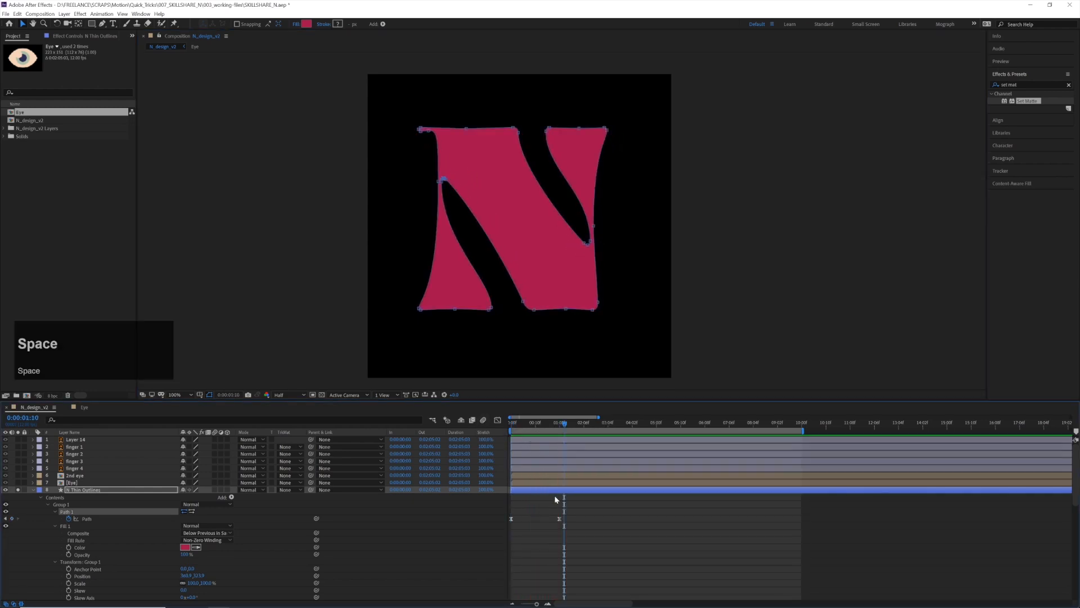
Show only the layers' keyframed properties, return to the first frame and unsolo the N Thin Outlines layer
{"action": "left_click", "coordinate": [557, 497]}
{"action": "key", "text": "u"}
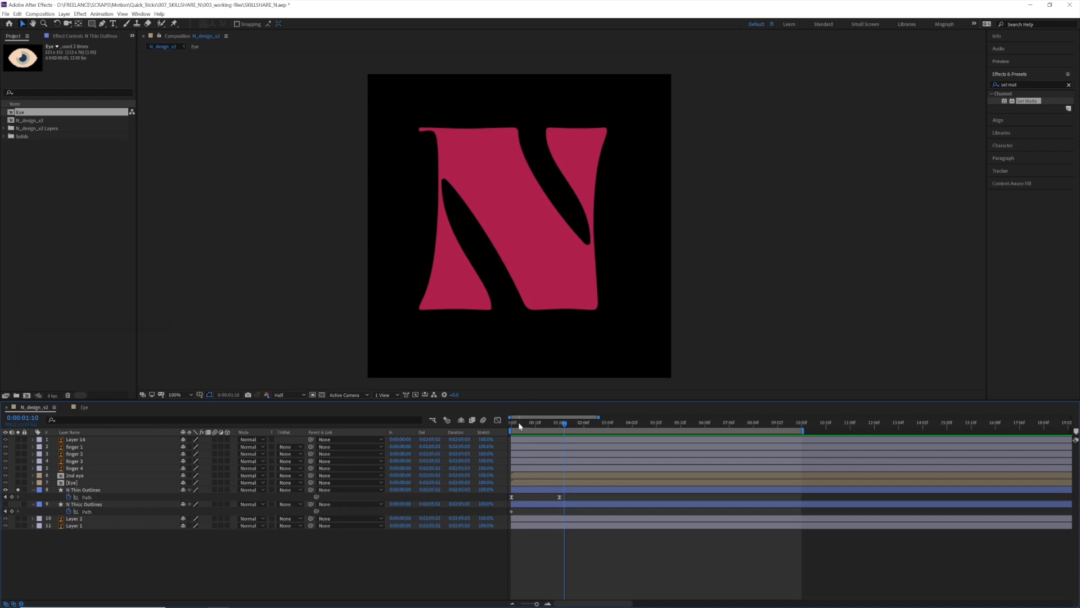
{"action": "left_click_drag", "start_coordinate": [521, 426], "coordinate": [477, 425]}
{"action": "left_click", "coordinate": [18, 489]}
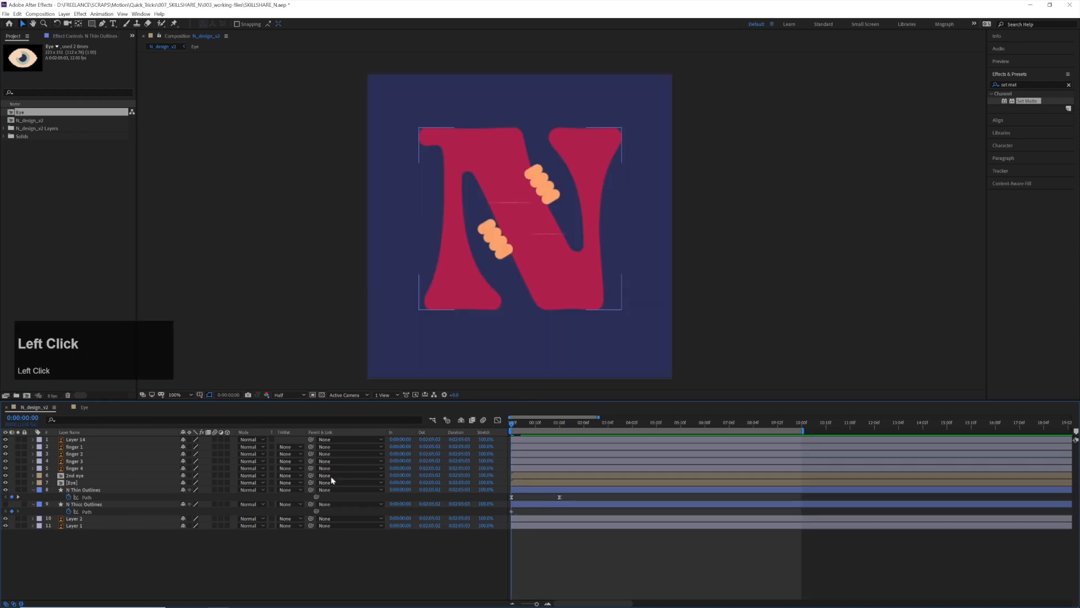
Shift the Eye and 2nd eye layers together so they start at 0:00:00:10
{"action": "left_click", "coordinate": [523, 475]}
{"action": "left_click", "coordinate": [530, 482], "text": "shift"}
{"action": "mouse_move", "coordinate": [526, 428]}
{"action": "left_mouse_down"}
{"action": "mouse_move", "coordinate": [543, 432]}
{"action": "mouse_move", "coordinate": [536, 440]}
{"action": "left_mouse_up"}
{"action": "left_click_drag", "start_coordinate": [527, 476], "coordinate": [549, 478]}
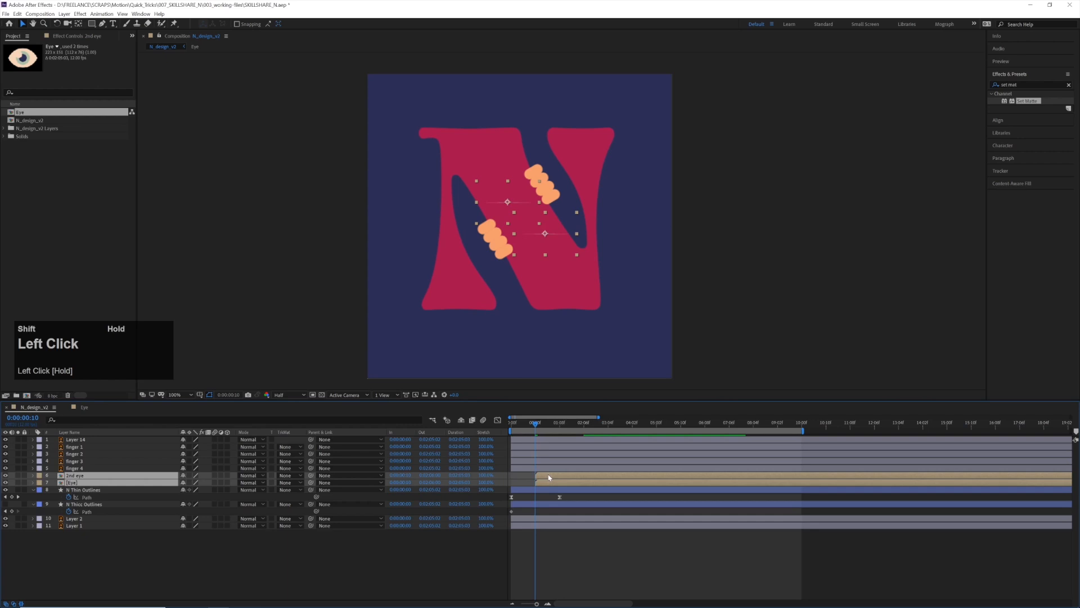
Preview the full composition from the start to check the eyes' timing against the letter morph
{"action": "left_click_drag", "start_coordinate": [527, 429], "coordinate": [463, 431]}
{"action": "key", "text": "space"}
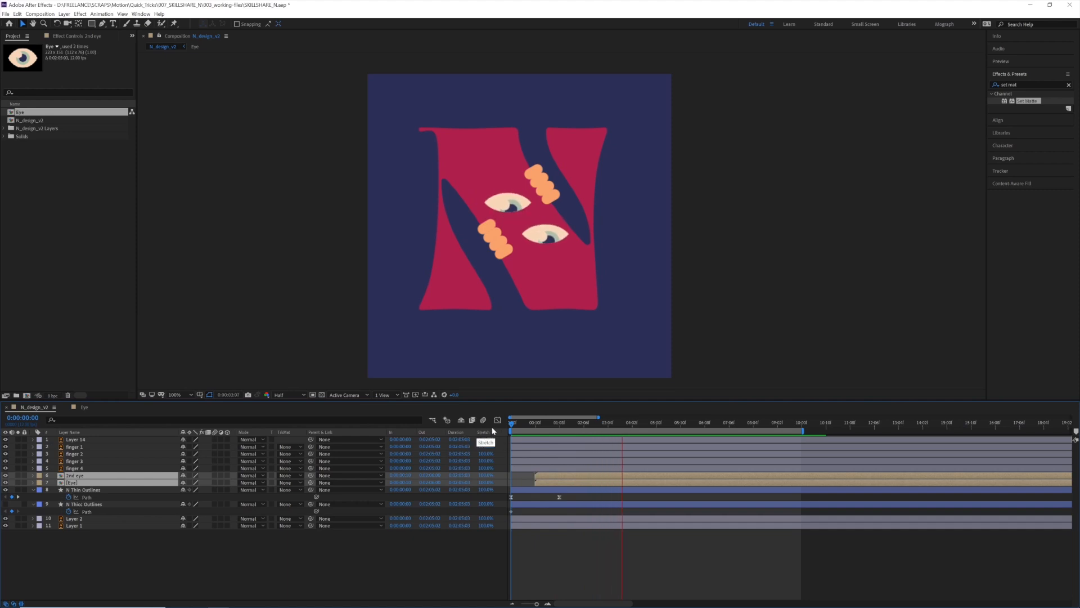
{"action": "key", "text": "space"}
{"action": "left_click_drag", "start_coordinate": [560, 427], "coordinate": [528, 433]}
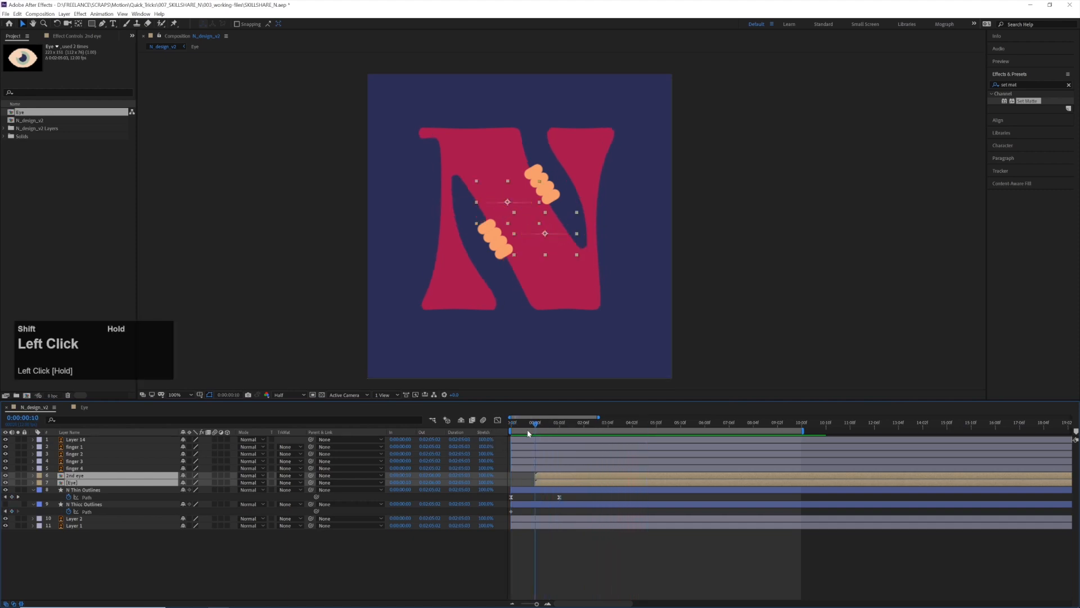
{"action": "key", "text": "shift+space"}
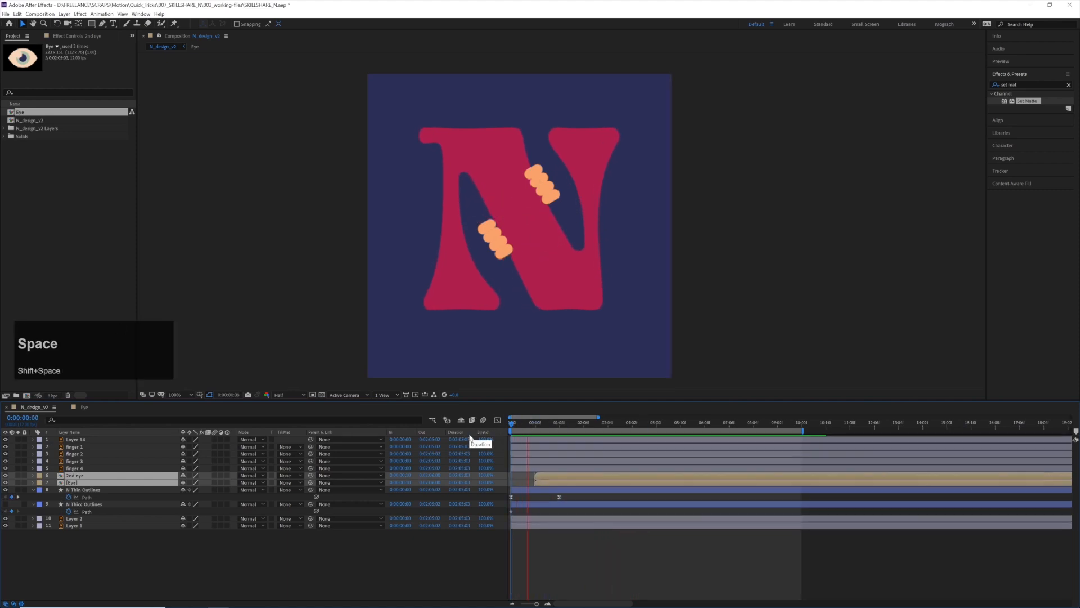
{"action": "key", "text": "space"}
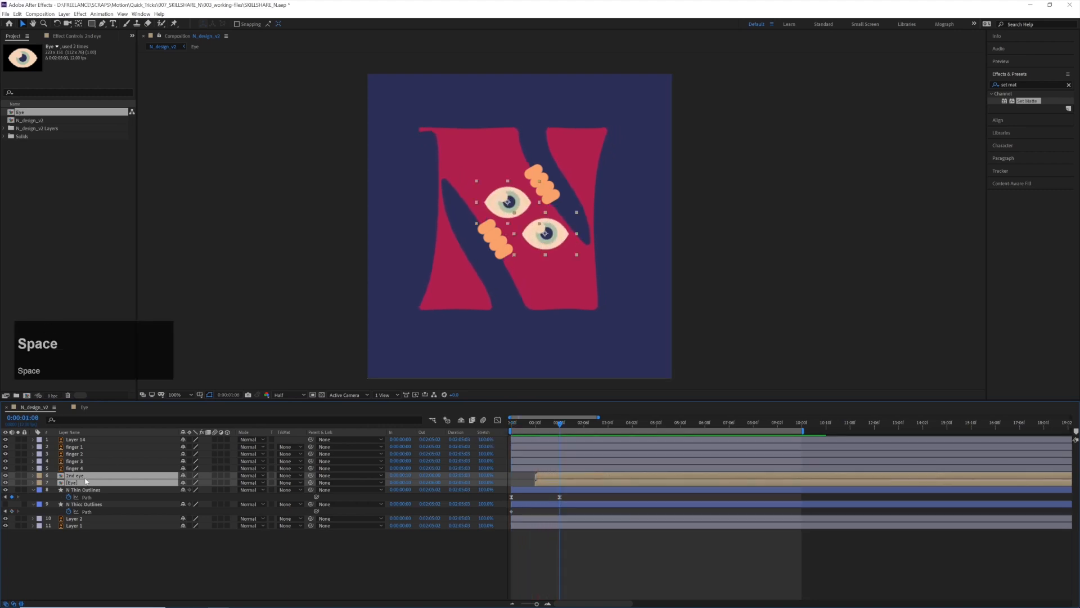
{"action": "left_click", "coordinate": [84, 468]}
{"action": "left_click", "coordinate": [83, 440], "text": "shift"}
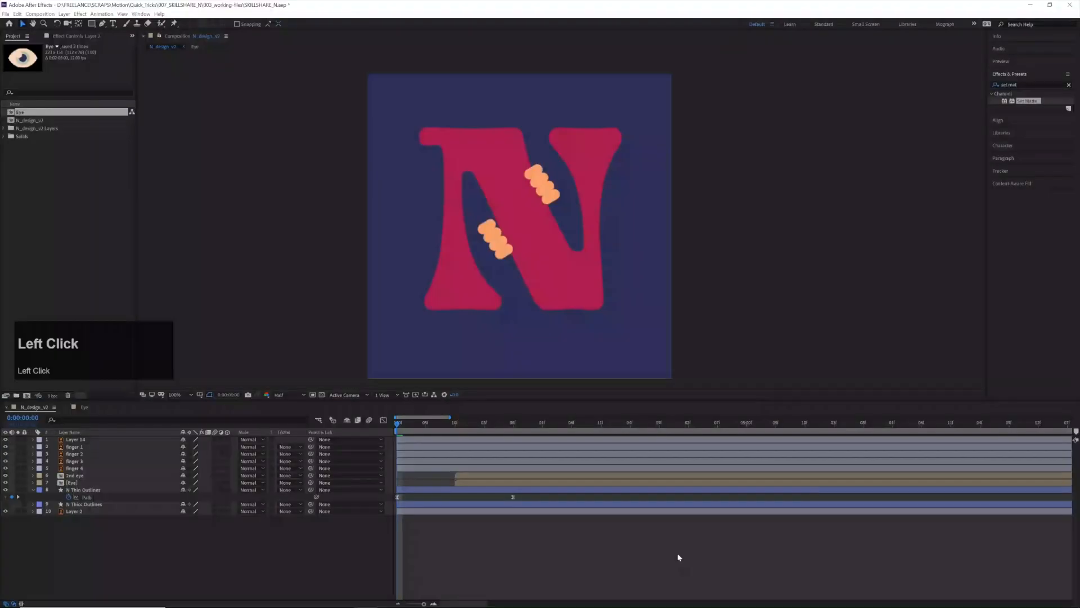
Delay the N Thin Outlines, Eye and 2nd eye layers so the morph starts at 0:00:00:10, extend the N layer back to the first frame, and preview
{"action": "left_click_drag", "start_coordinate": [414, 423], "coordinate": [381, 434]}
{"action": "left_click", "coordinate": [565, 222]}
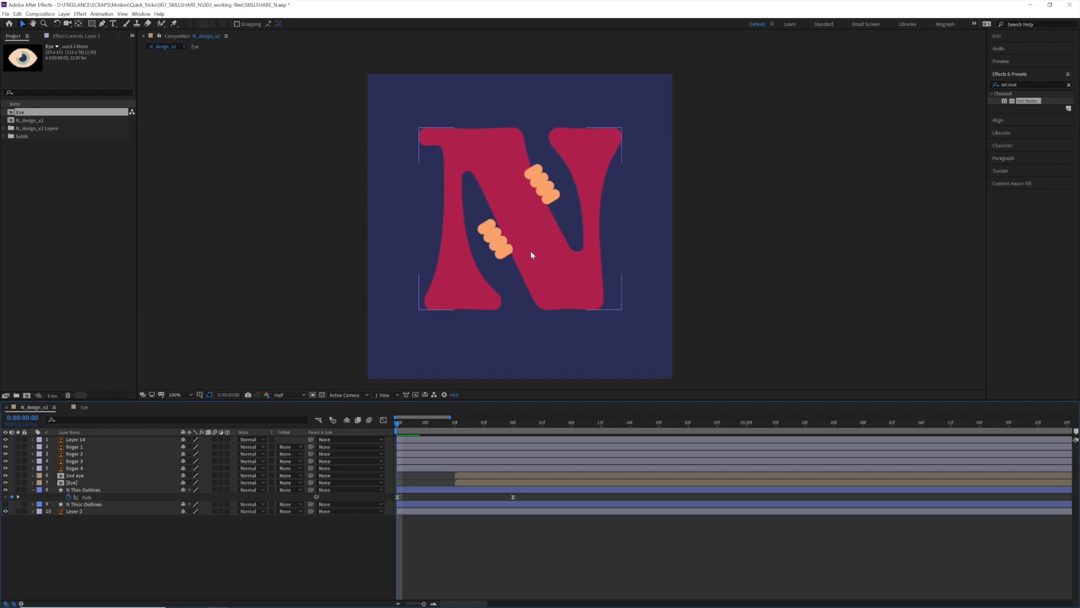
{"action": "left_click_drag", "start_coordinate": [398, 426], "coordinate": [374, 445]}
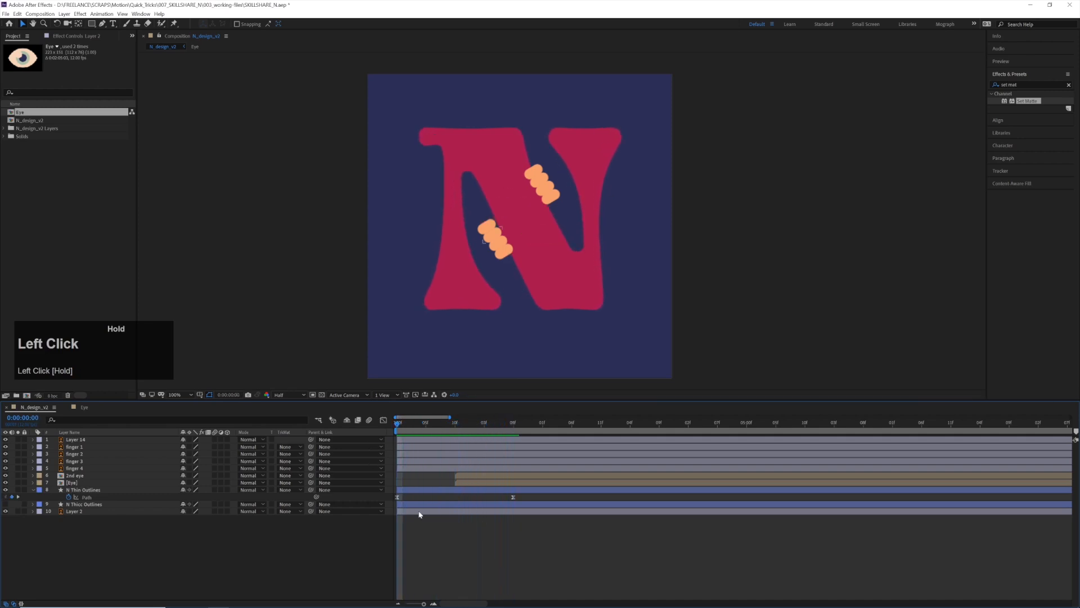
{"action": "left_click", "coordinate": [420, 490]}
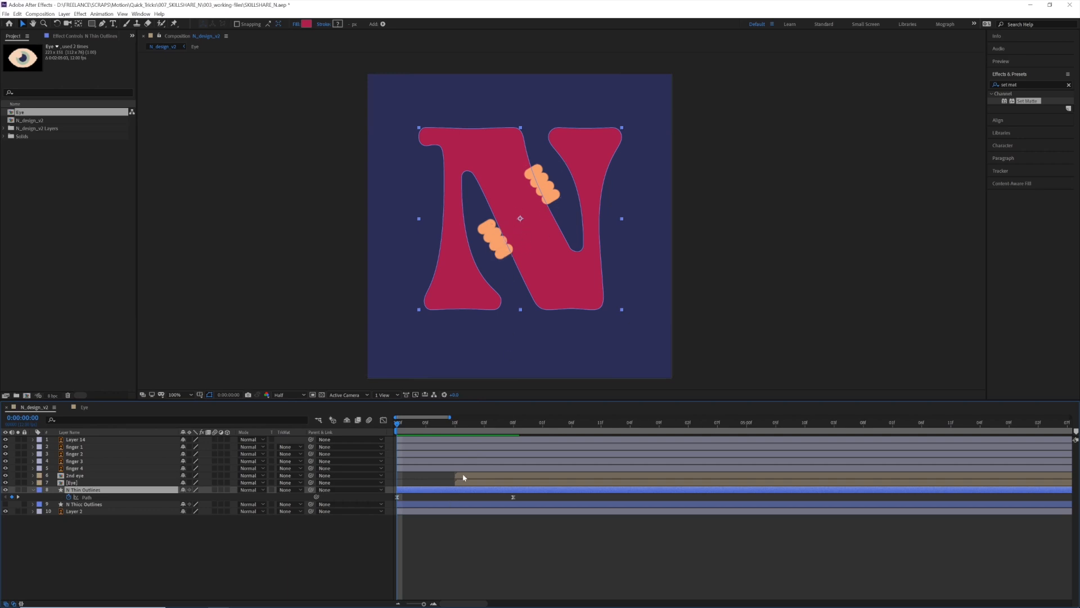
{"action": "left_click", "coordinate": [428, 496]}
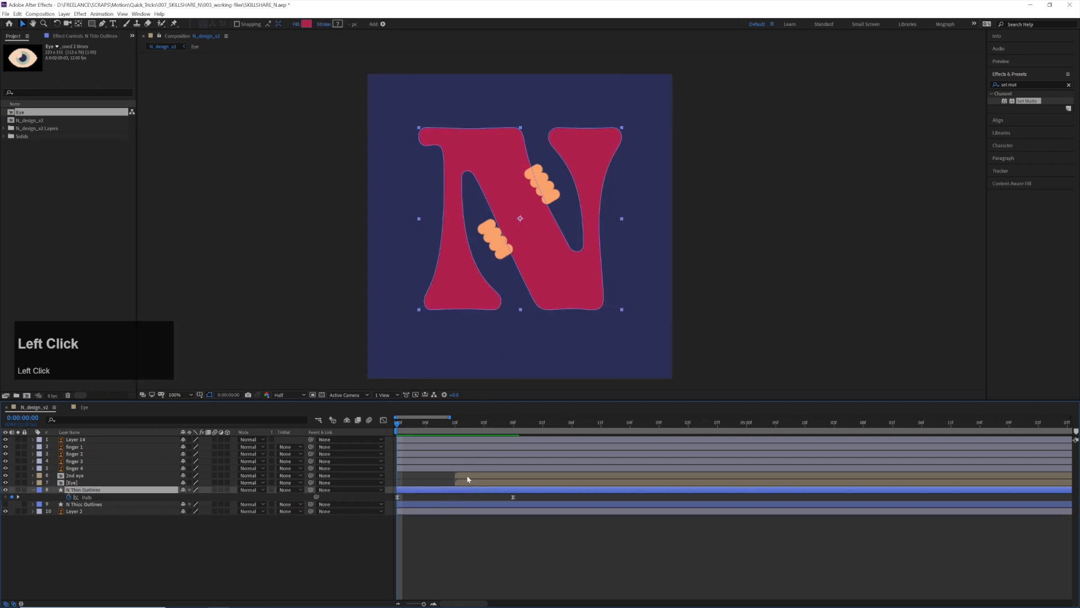
{"action": "left_click", "coordinate": [465, 477], "text": "shift"}
{"action": "left_click_drag", "start_coordinate": [447, 428], "coordinate": [455, 429]}
{"action": "mouse_move", "coordinate": [443, 493]}
{"action": "left_mouse_down"}
{"action": "mouse_move", "coordinate": [490, 493]}
{"action": "mouse_move", "coordinate": [442, 490]}
{"action": "left_mouse_up"}
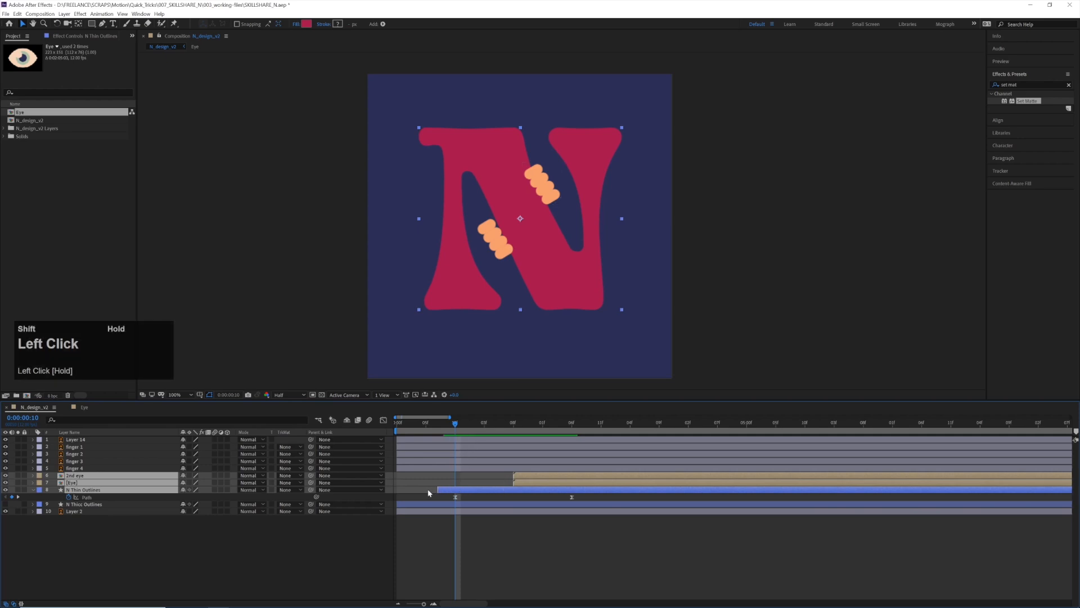
{"action": "left_click", "coordinate": [454, 426]}
{"action": "key", "text": "space"}
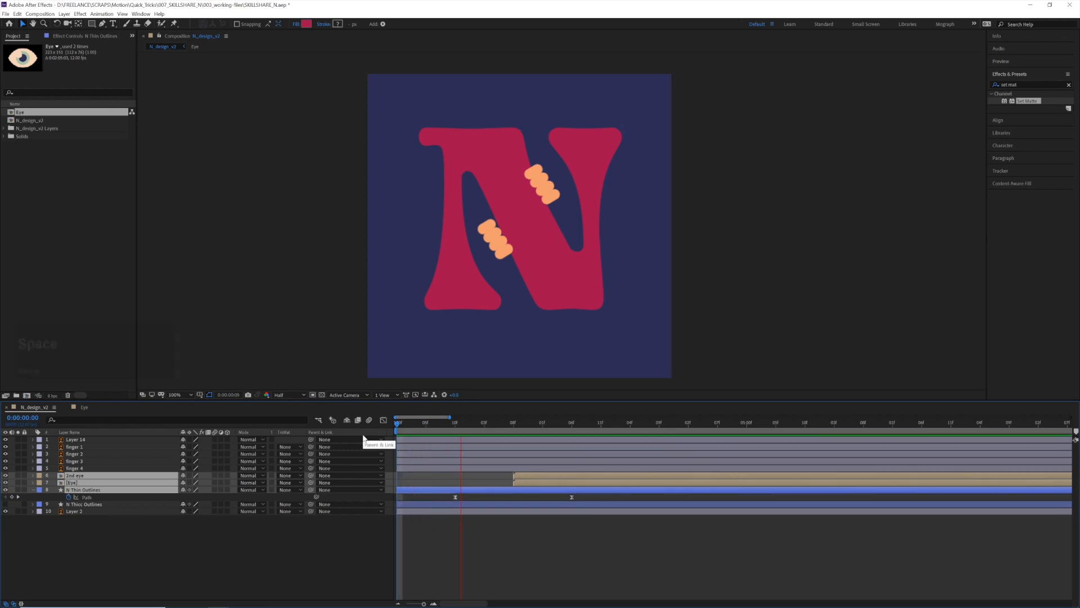
Rename the full-frame blue Layer 2 as background
{"action": "left_click", "coordinate": [459, 426], "text": "shift"}
{"action": "left_click", "coordinate": [472, 482]}
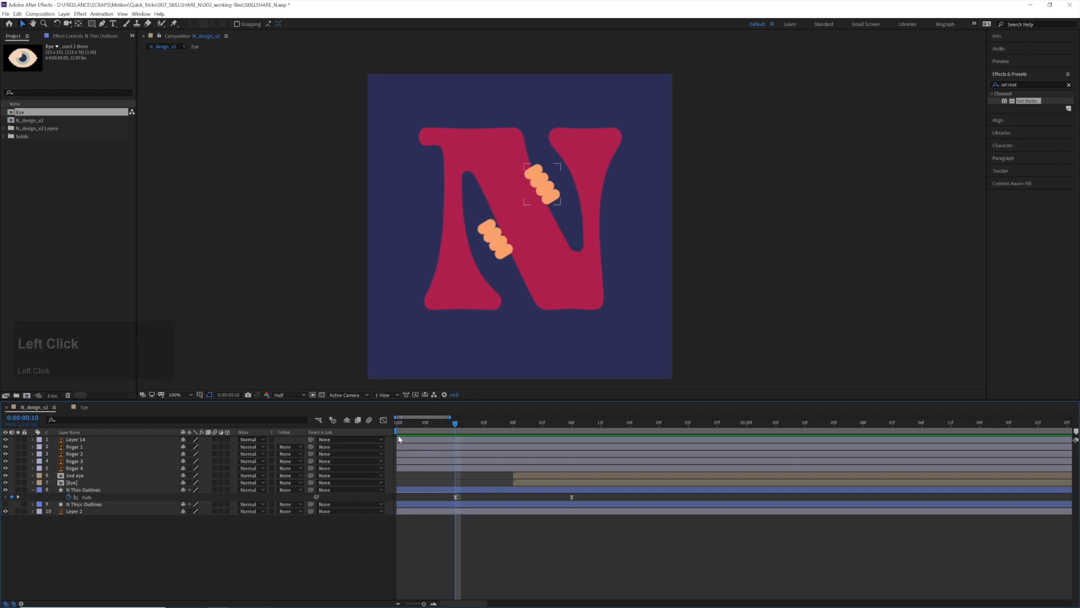
{"action": "left_click", "coordinate": [88, 512]}
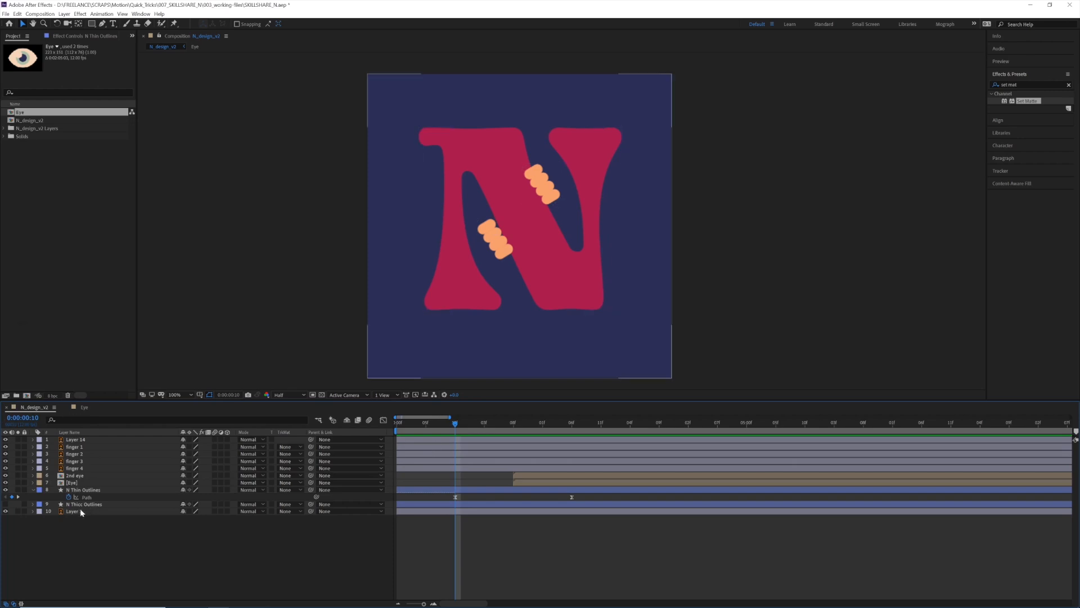
{"action": "key", "text": "Return"}
{"action": "type", "text": "backgerou"}
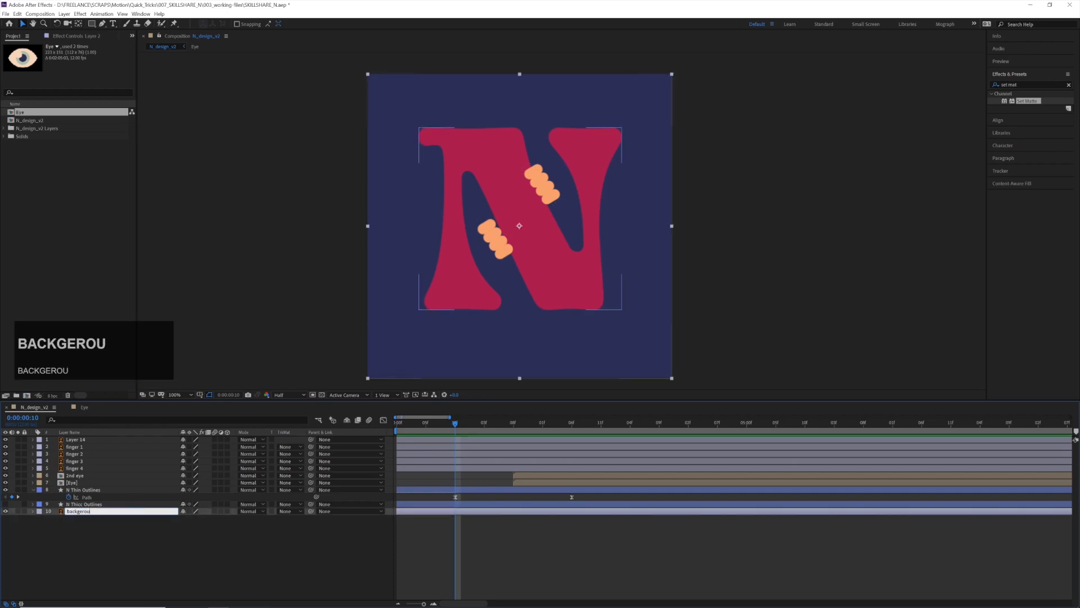
{"action": "key", "text": "BackSpace"}
{"action": "type", "text": "ro"}
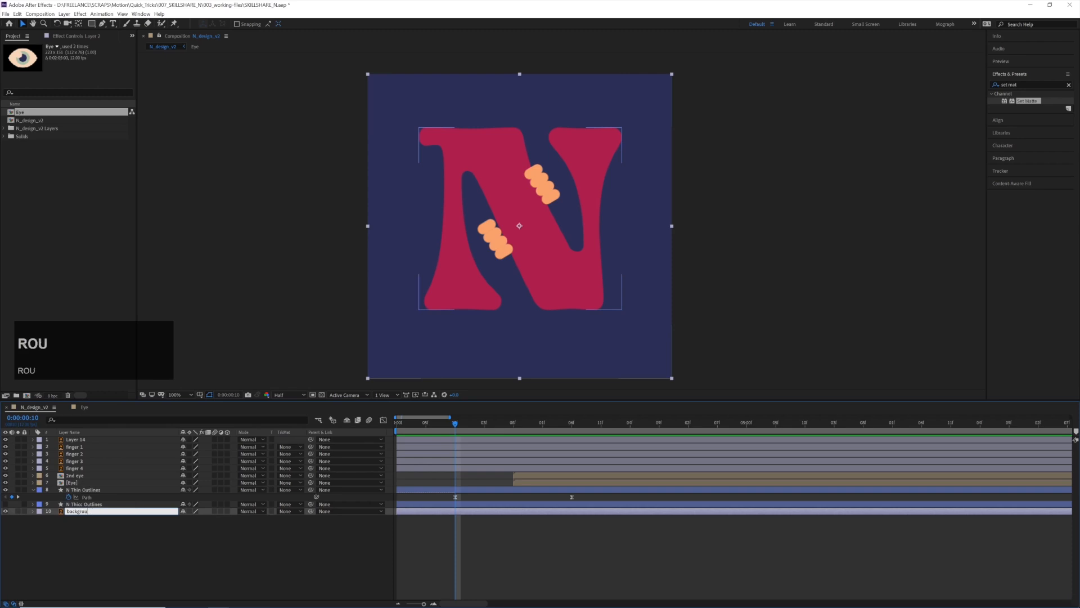
{"action": "type", "text": "und"}
{"action": "key", "text": "Return"}
{"action": "left_click", "coordinate": [87, 515]}
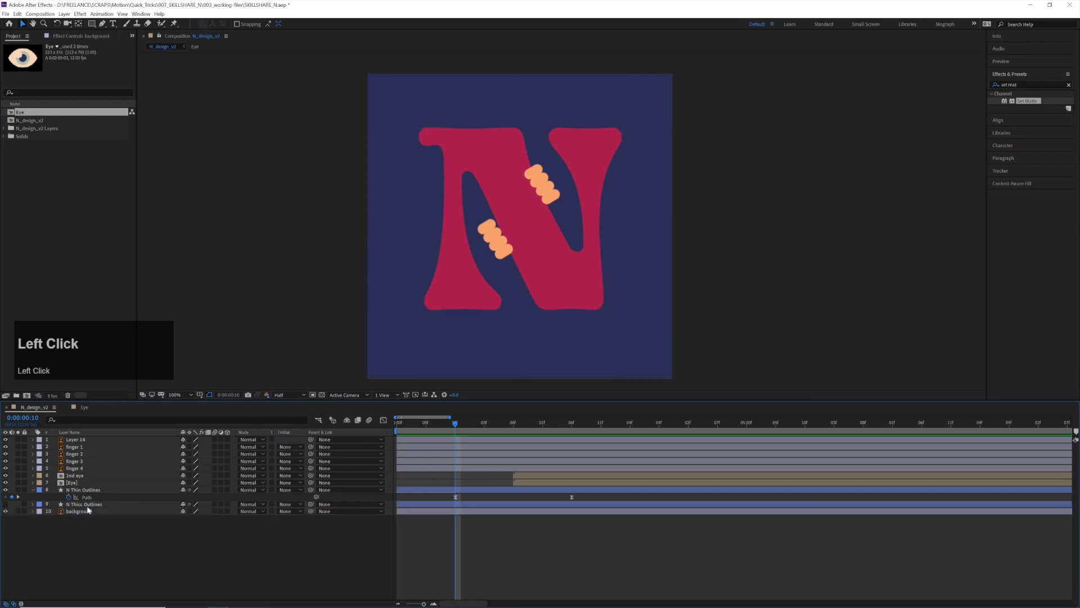
Delete the hidden N outlines layer above the background and the extra fingers on Layer 14, and save the project
{"action": "left_click", "coordinate": [85, 504]}
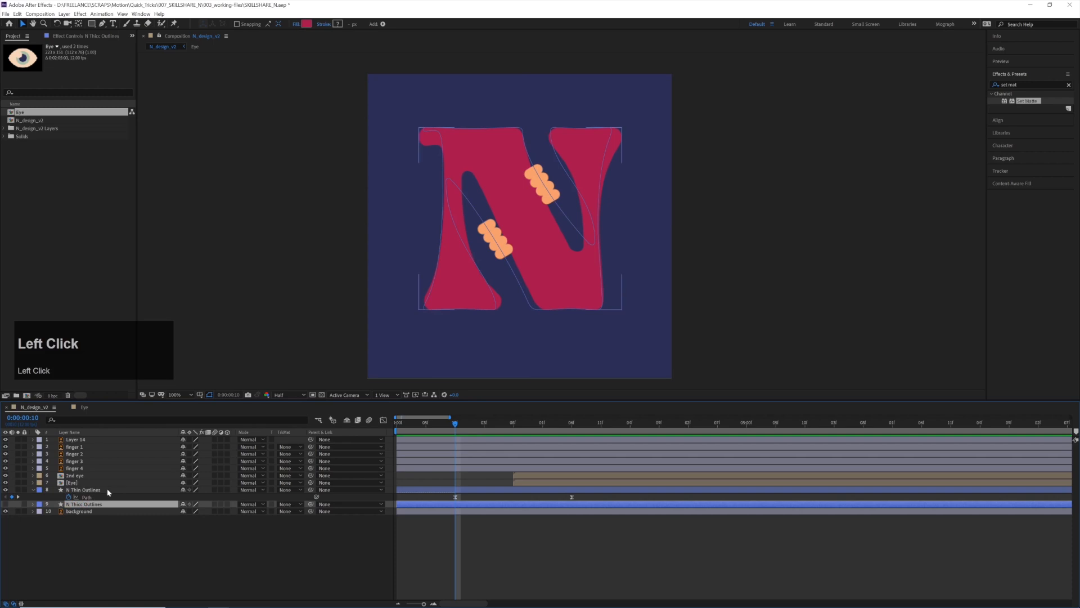
{"action": "key", "text": "BackSpace"}
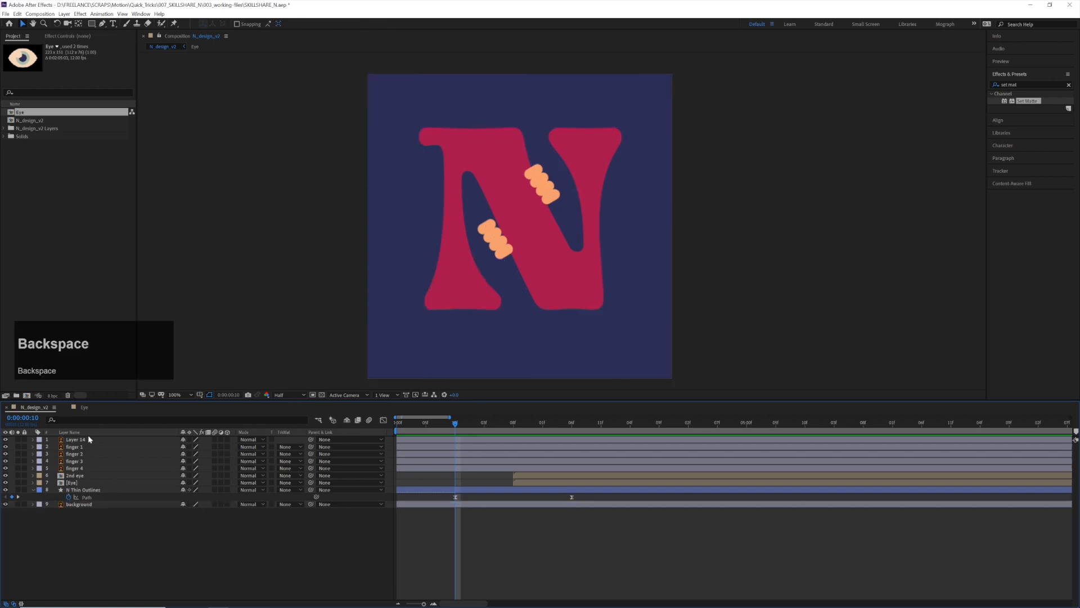
{"action": "left_click", "coordinate": [523, 165]}
{"action": "key", "text": "BackSpace"}
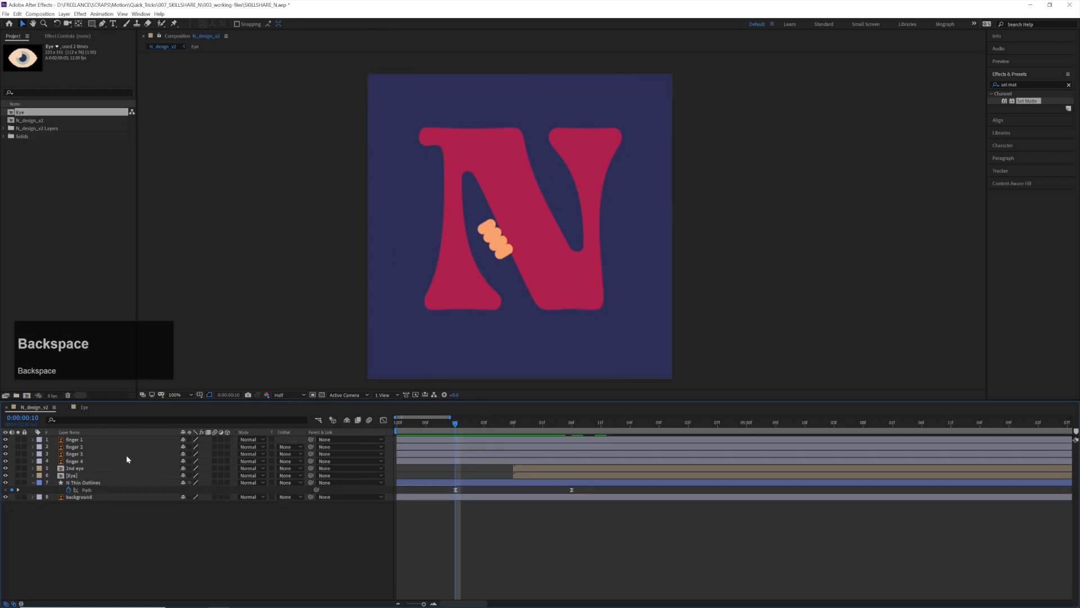
{"action": "left_click", "coordinate": [445, 525]}
{"action": "key", "text": "ctrl+s"}
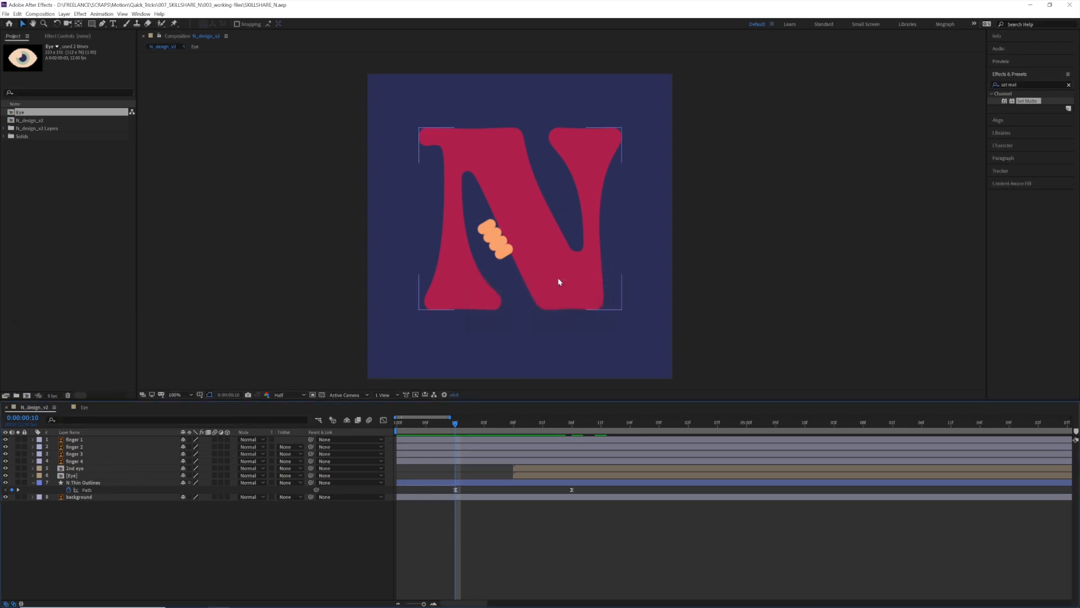
Set Position keyframes for the finger 1 to finger 4 layers at the first frame
{"action": "left_click", "coordinate": [470, 477]}
{"action": "left_click", "coordinate": [449, 435]}
{"action": "left_click_drag", "start_coordinate": [432, 428], "coordinate": [383, 423]}
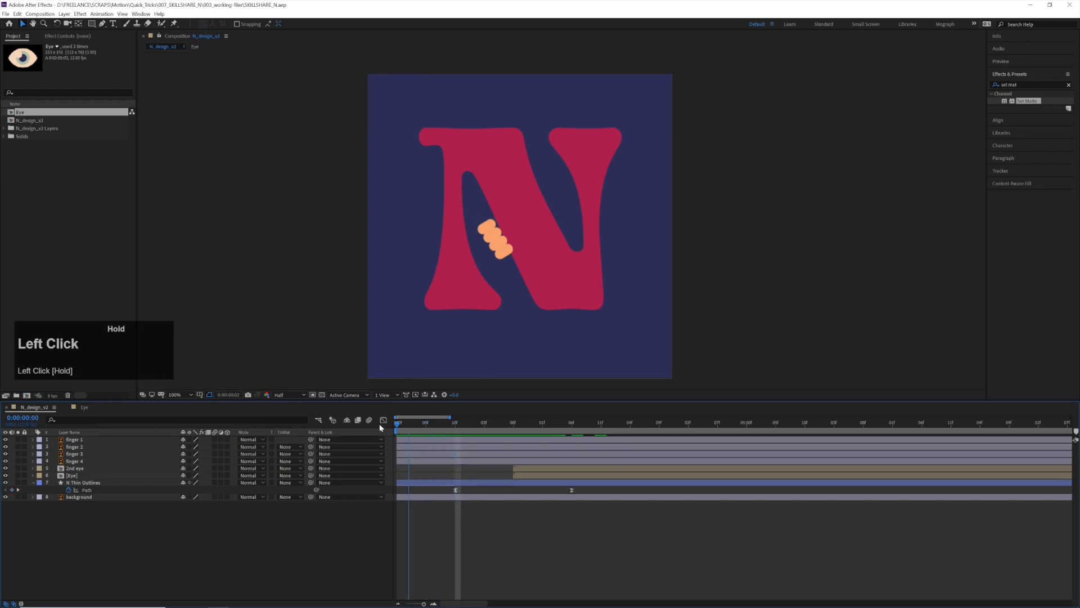
{"action": "left_click", "coordinate": [437, 463]}
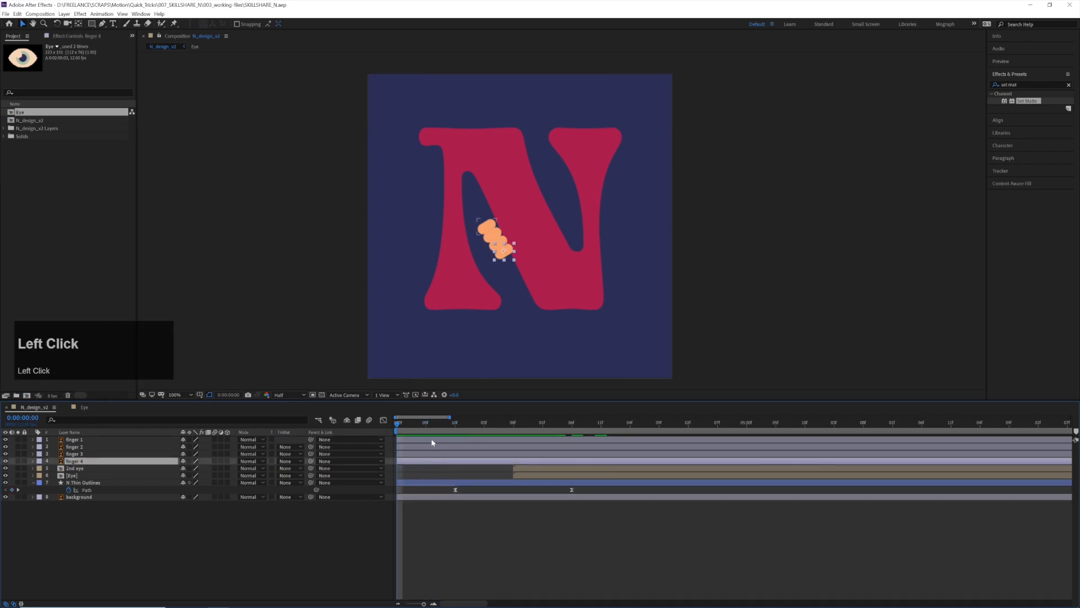
{"action": "left_click", "coordinate": [432, 441], "text": "shift"}
{"action": "key", "text": "p"}
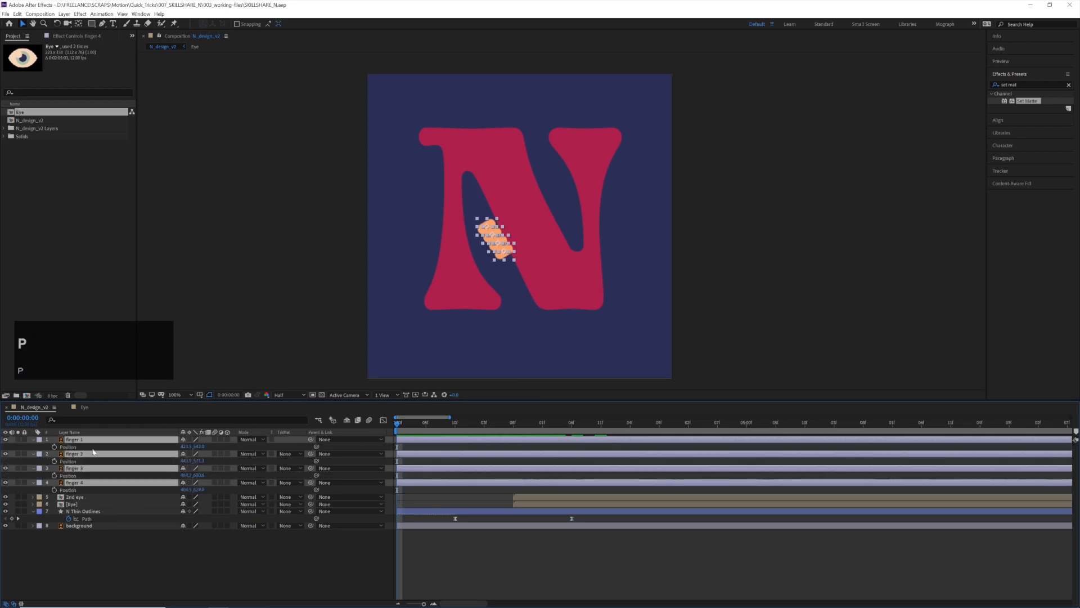
{"action": "left_click", "coordinate": [55, 476]}
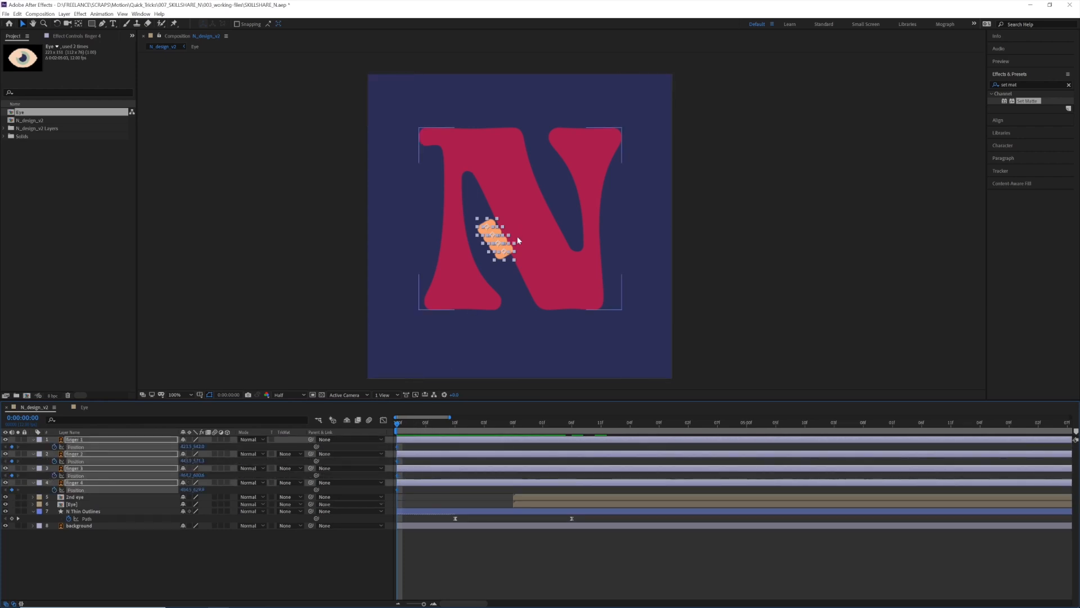
Add Position keyframes for all four fingers at 0:00:00:10 and 0:00:02:06
{"action": "mouse_move", "coordinate": [438, 430]}
{"action": "left_mouse_down"}
{"action": "mouse_move", "coordinate": [514, 429]}
{"action": "mouse_move", "coordinate": [454, 441]}
{"action": "left_mouse_up"}
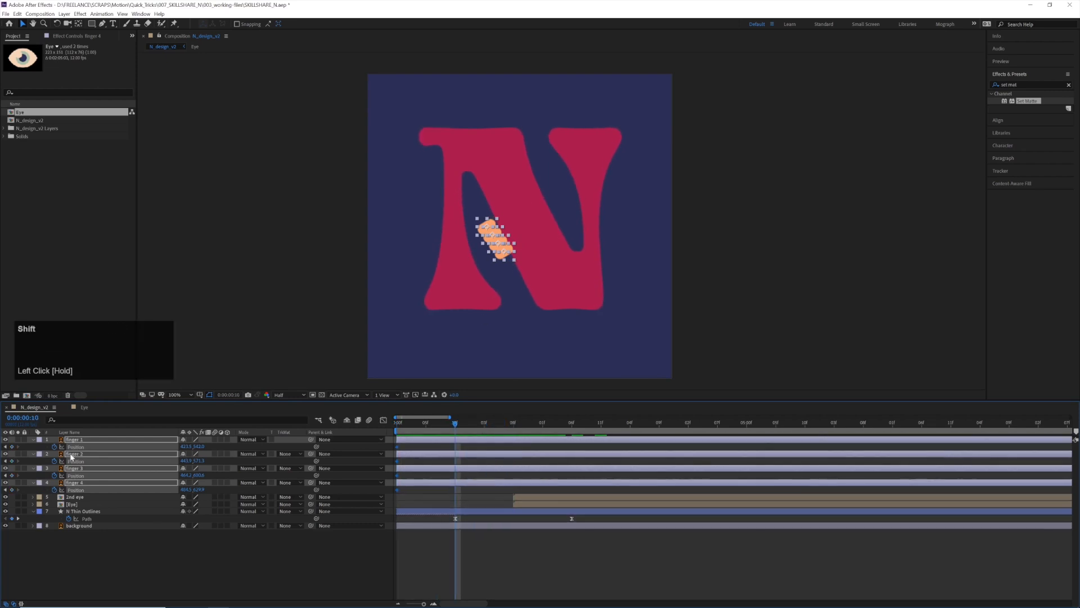
{"action": "left_click", "coordinate": [11, 447]}
{"action": "left_click_drag", "start_coordinate": [395, 427], "coordinate": [573, 431]}
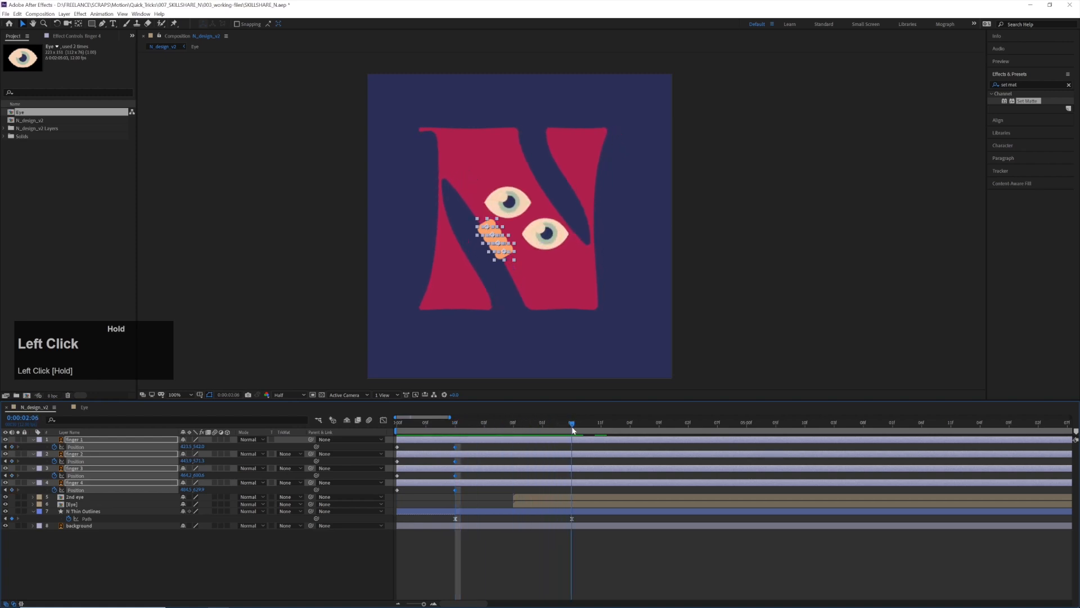
{"action": "left_click", "coordinate": [12, 446]}
Move the four fingers partway onto the N's diagonal at 0:00:00:10 and further up and right onto it at the first frame
{"action": "left_click_drag", "start_coordinate": [571, 423], "coordinate": [455, 432]}
{"action": "left_click_drag", "start_coordinate": [501, 256], "coordinate": [560, 243]}
{"action": "key", "text": "ctrl+z"}
{"action": "scroll", "coordinate": [495, 259], "scroll_direction": "up", "scroll_amount": 4}
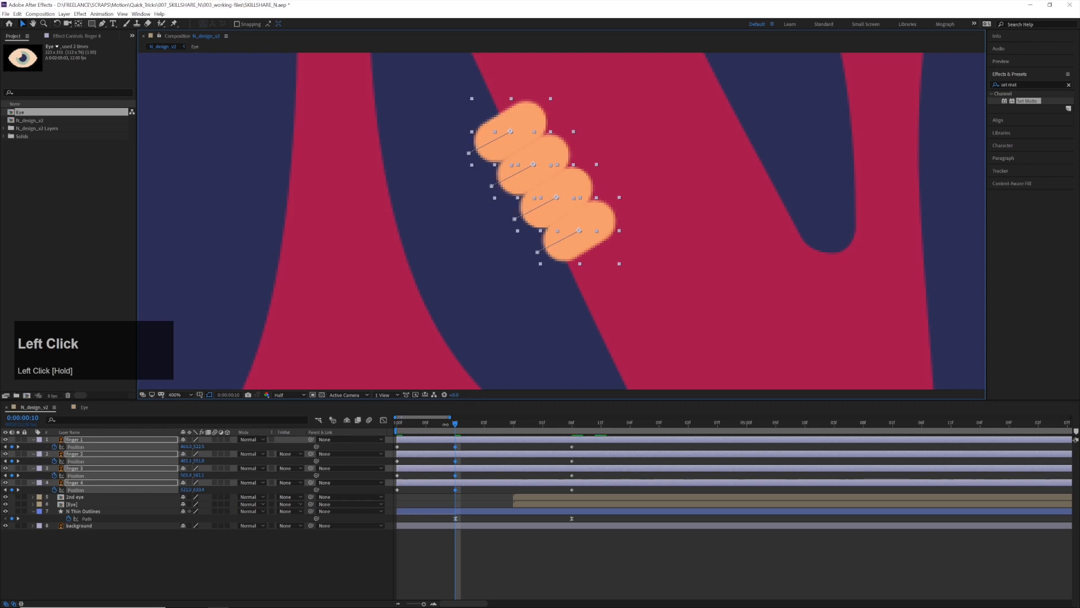
{"action": "left_click_drag", "start_coordinate": [449, 425], "coordinate": [376, 423]}
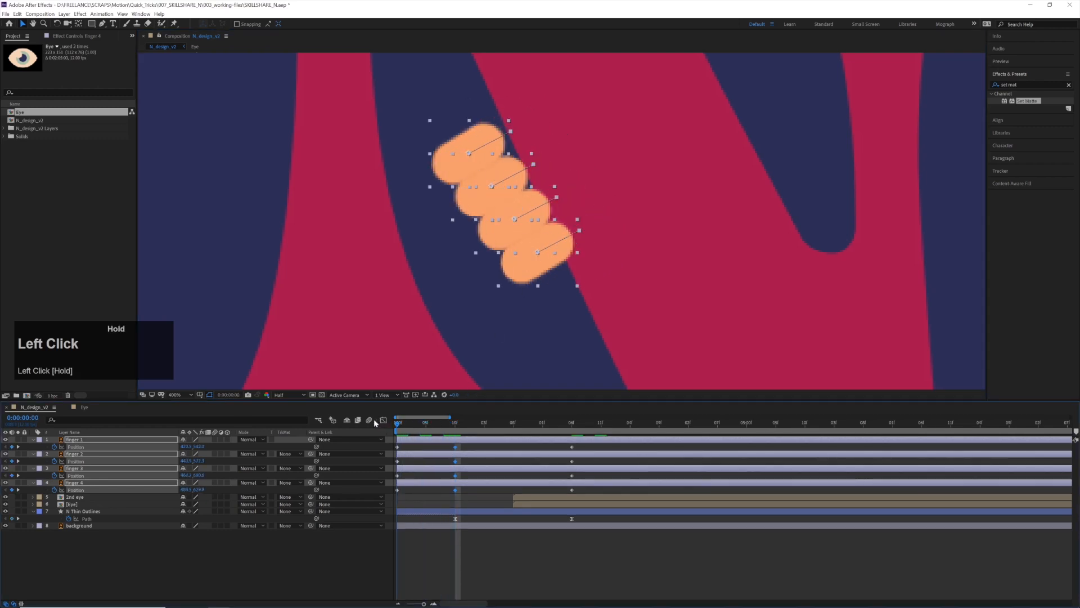
{"action": "left_click_drag", "start_coordinate": [525, 269], "coordinate": [606, 231]}
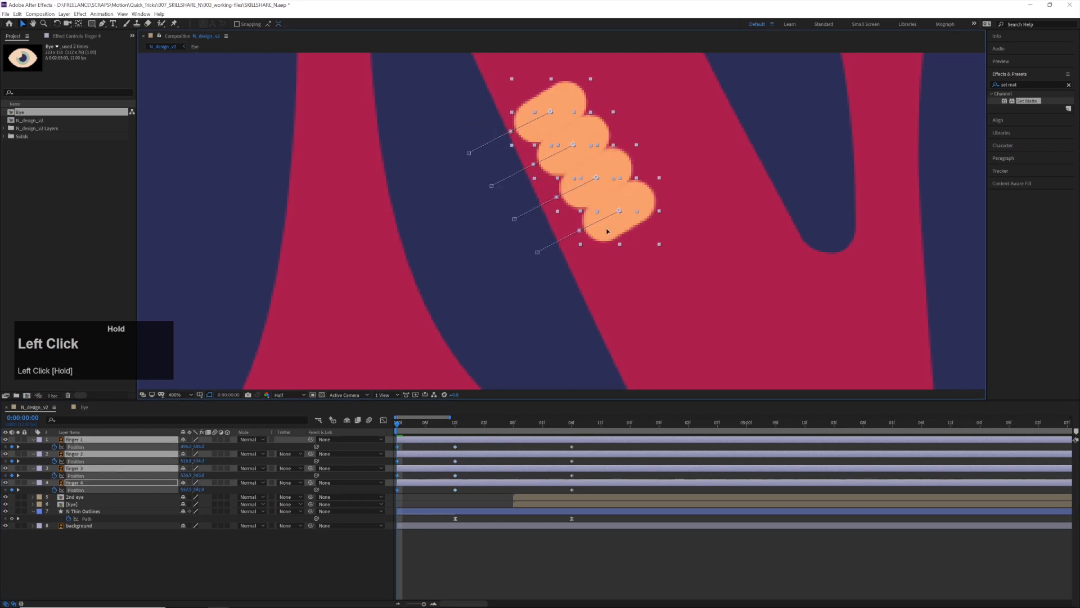
{"action": "scroll", "coordinate": [565, 269], "scroll_direction": "down", "scroll_amount": 2}
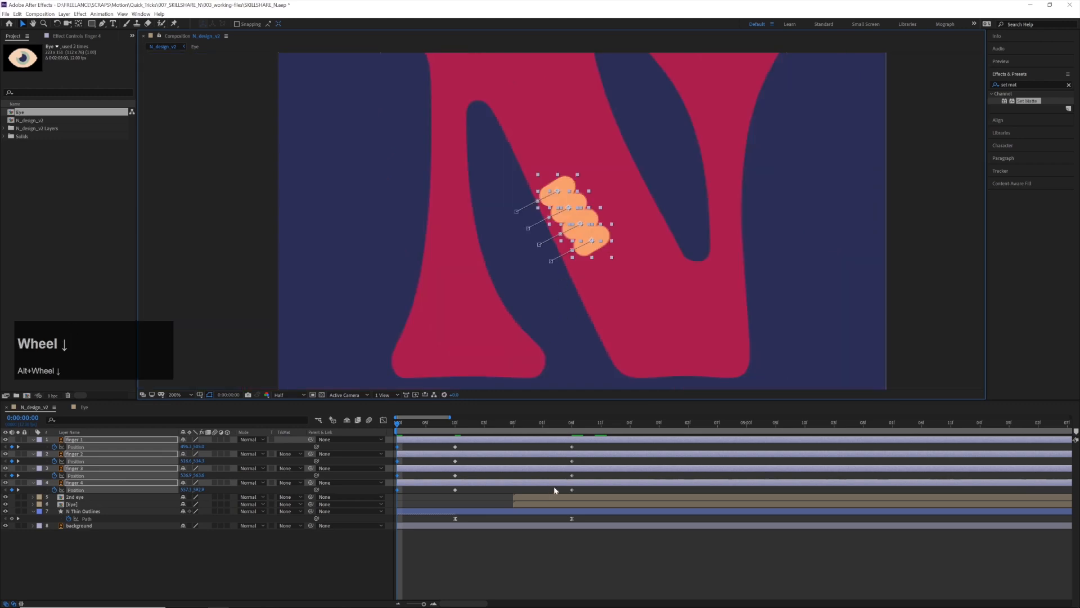
Ease the fingers' Position keyframes at 0:00:00:10 and 0:00:02:06 with 0 pixels/sec incoming and outgoing velocity, and preview the motion
{"action": "left_click_drag", "start_coordinate": [582, 444], "coordinate": [476, 462]}
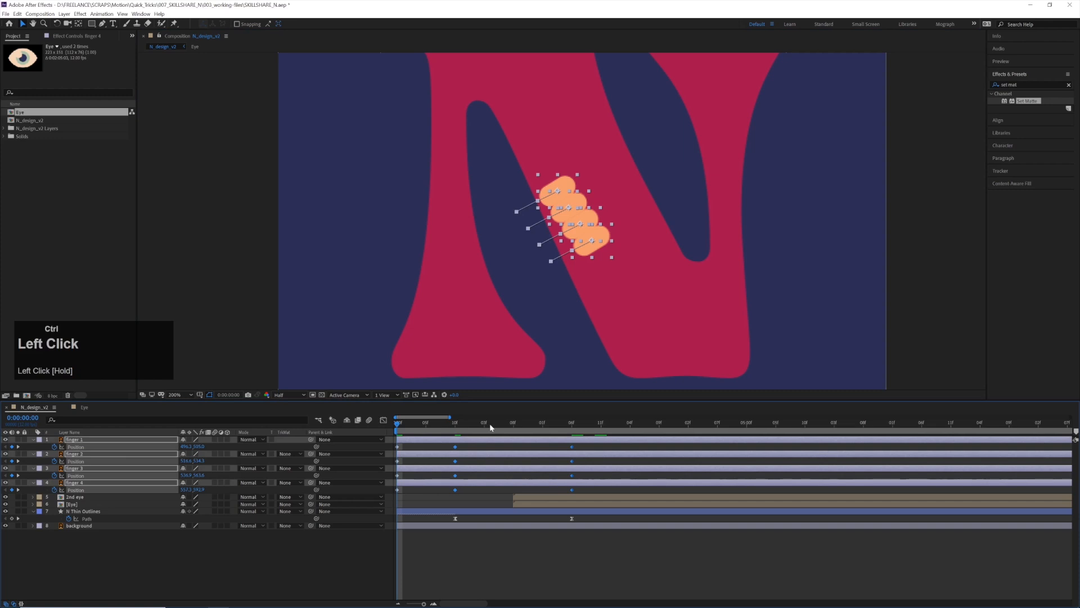
{"action": "key", "text": "ctrl+shift+k"}
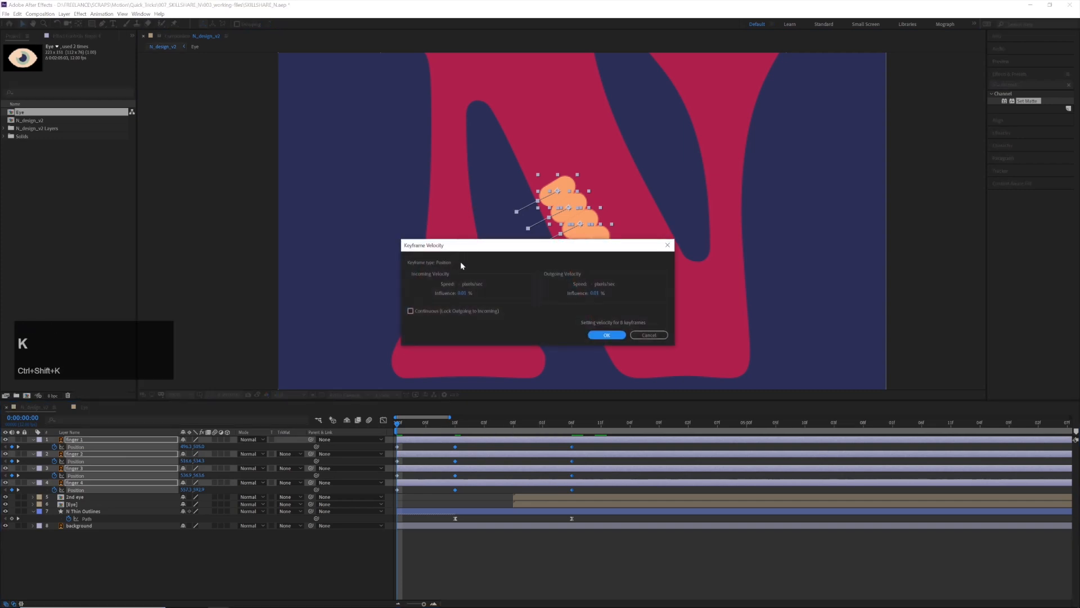
{"action": "left_click", "coordinate": [467, 285]}
{"action": "key", "text": "Tab"}
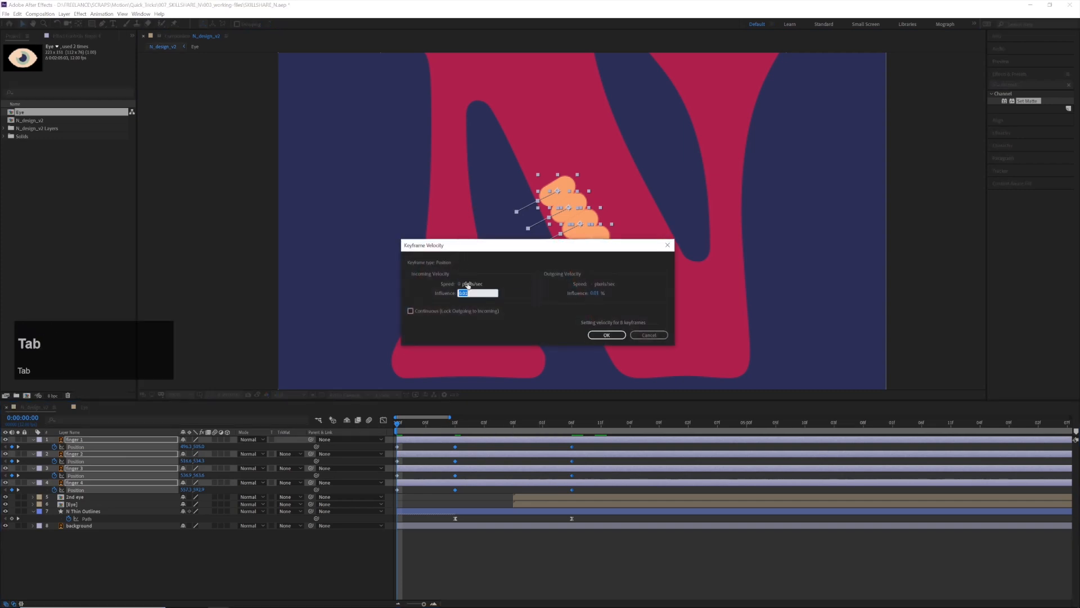
{"action": "key", "text": "Tab"}
{"action": "type", "text": "0"}
{"action": "key", "text": "Tab"}
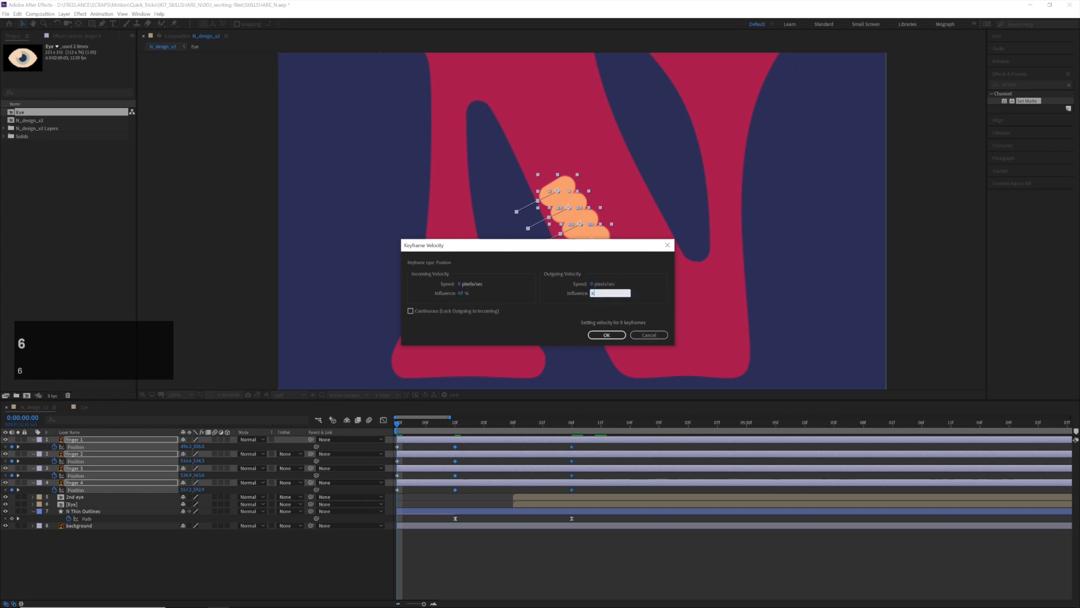
{"action": "key", "text": "Return"}
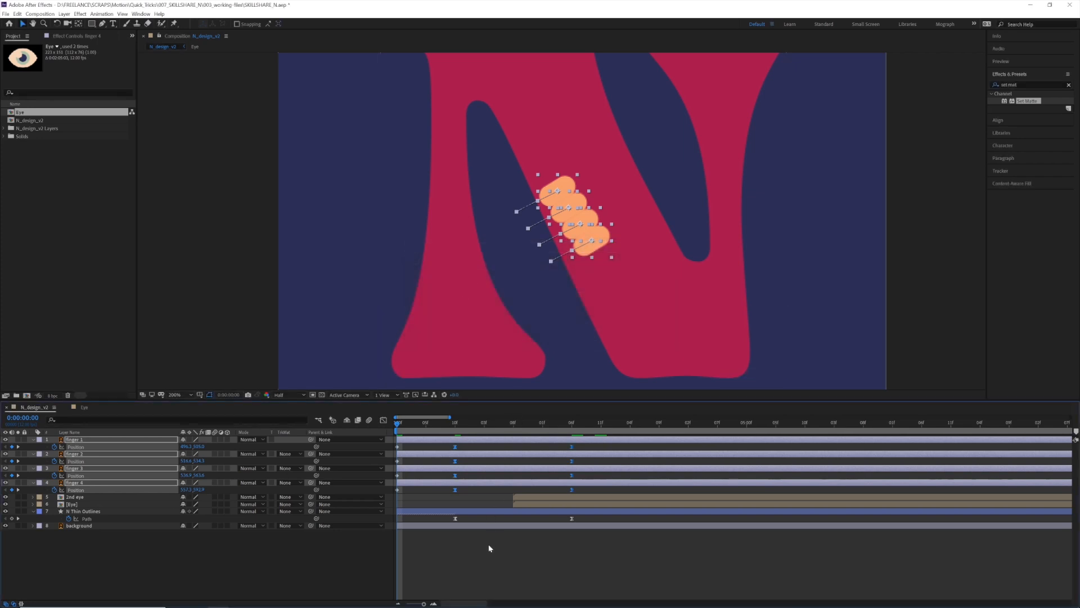
{"action": "left_click", "coordinate": [490, 544]}
{"action": "key", "text": "space"}
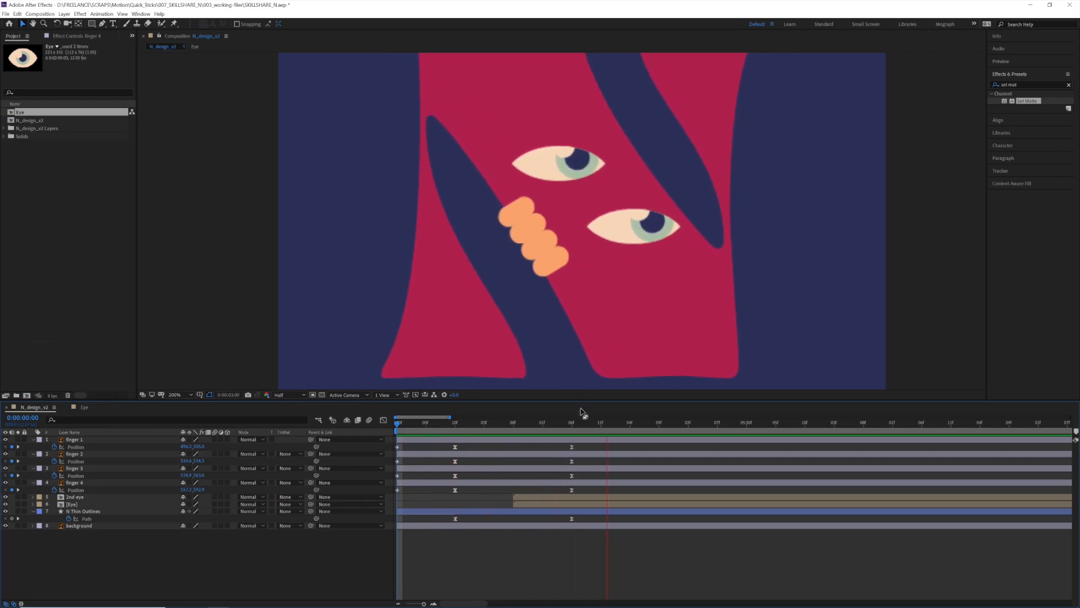
Set Scale keyframes for the finger 1 to finger 4 layers at the first frame
{"action": "left_click", "coordinate": [564, 426]}
{"action": "left_click_drag", "start_coordinate": [564, 424], "coordinate": [360, 452]}
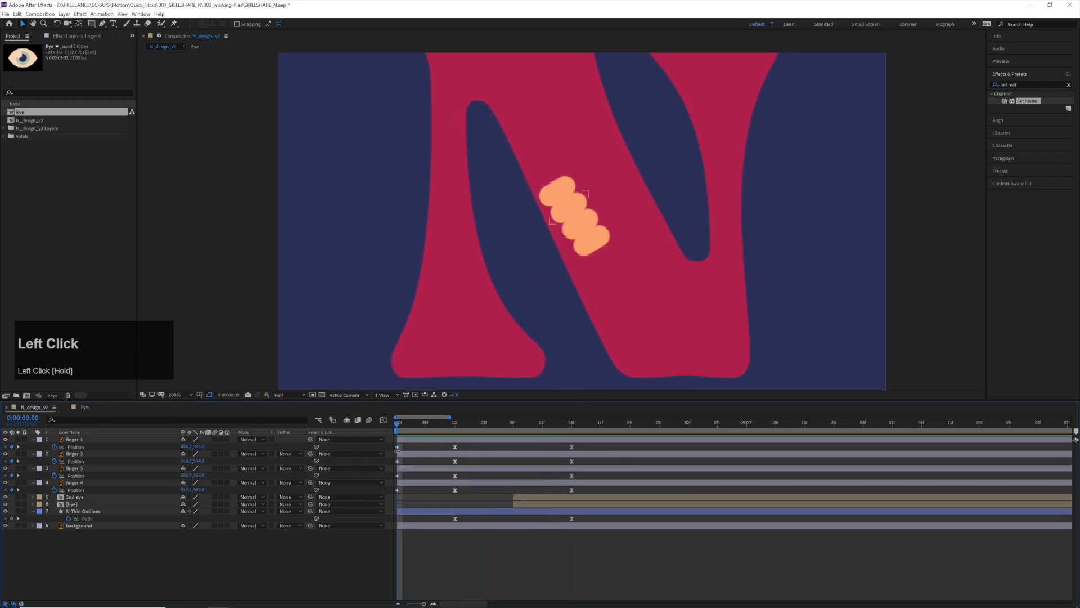
{"action": "left_click", "coordinate": [414, 441]}
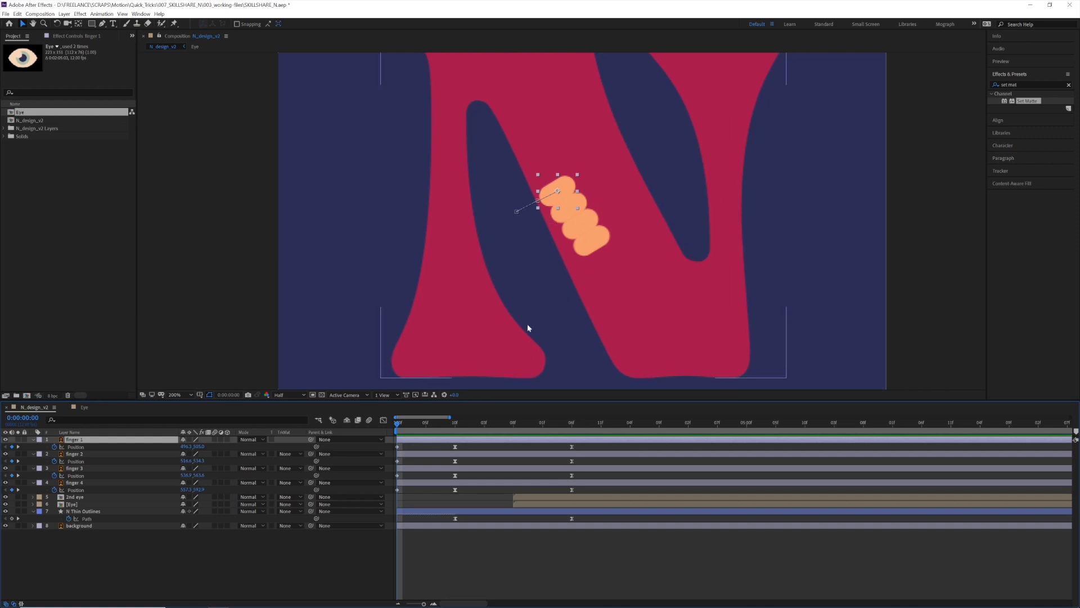
{"action": "left_click", "coordinate": [493, 483], "text": "shift"}
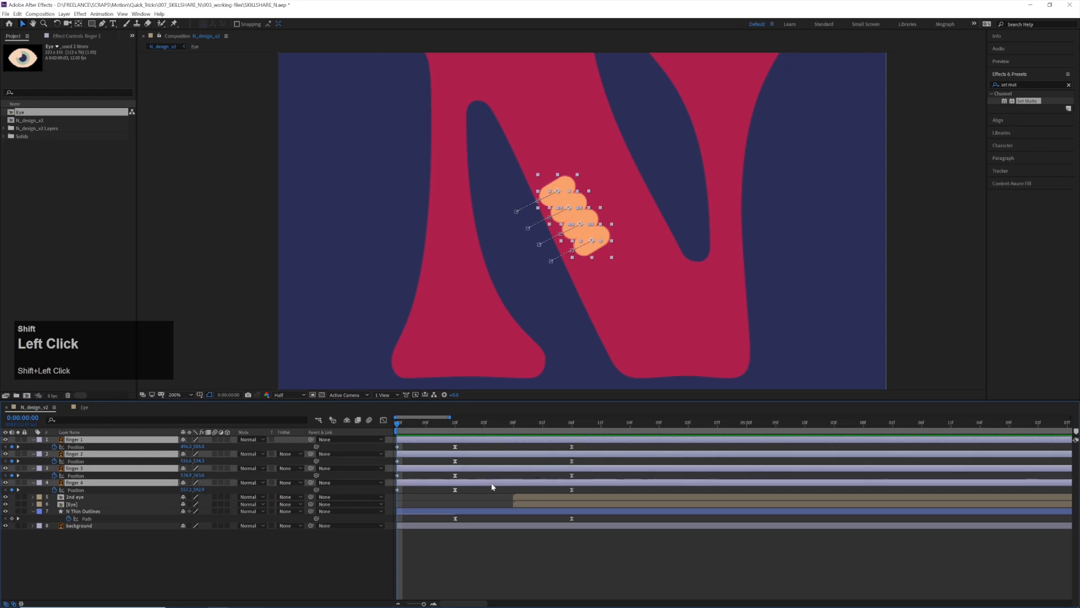
{"action": "key", "text": "s"}
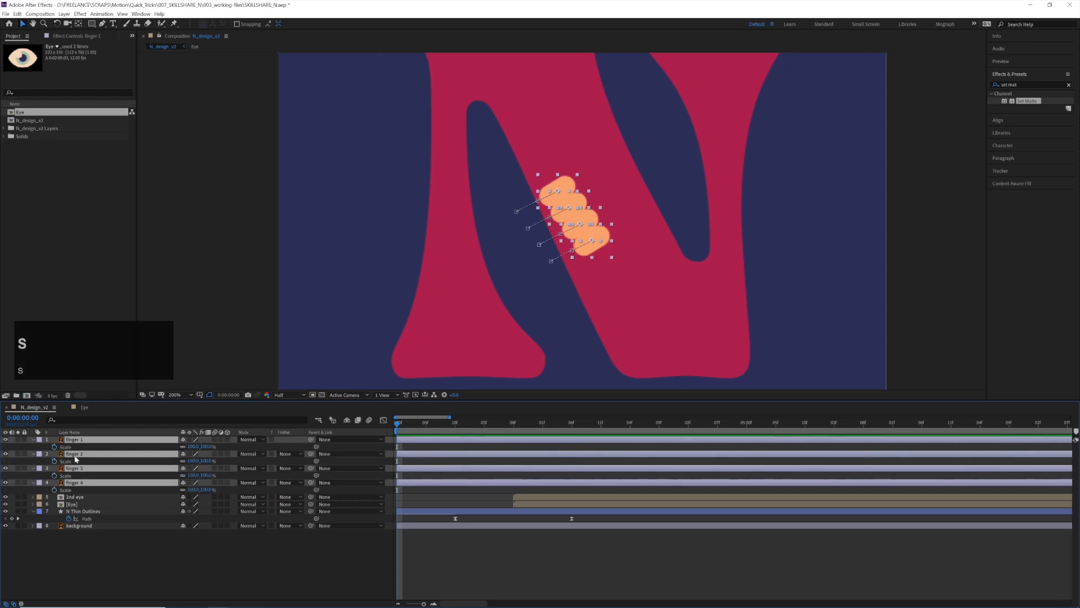
{"action": "left_click", "coordinate": [54, 447]}
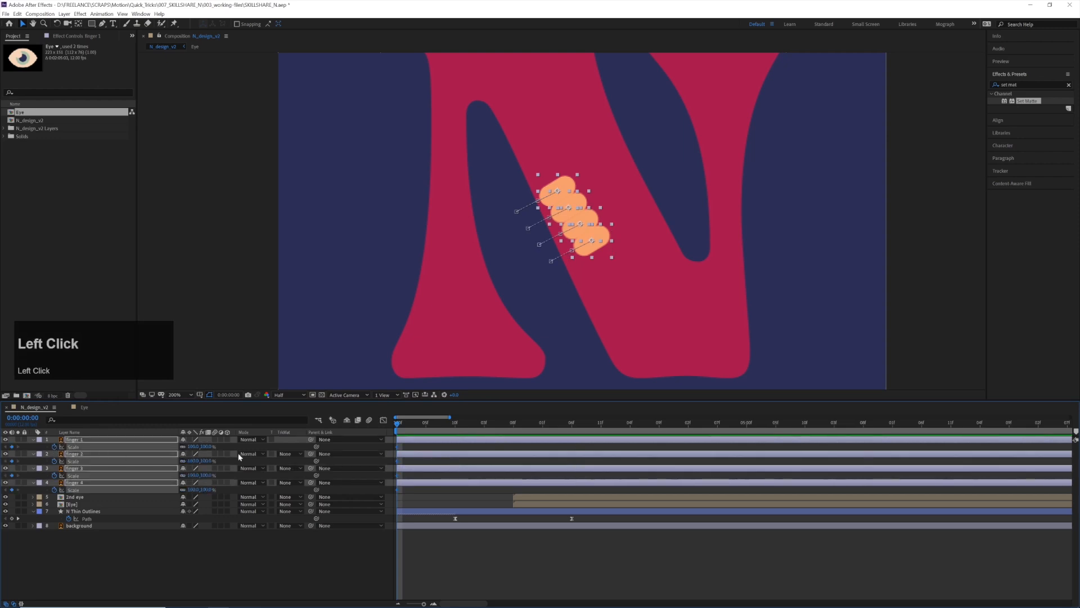
Add Scale keyframes for all four finger layers at 0:00:00:10
{"action": "key", "text": "u"}
{"action": "key", "text": "u"}
{"action": "key", "text": "u"}
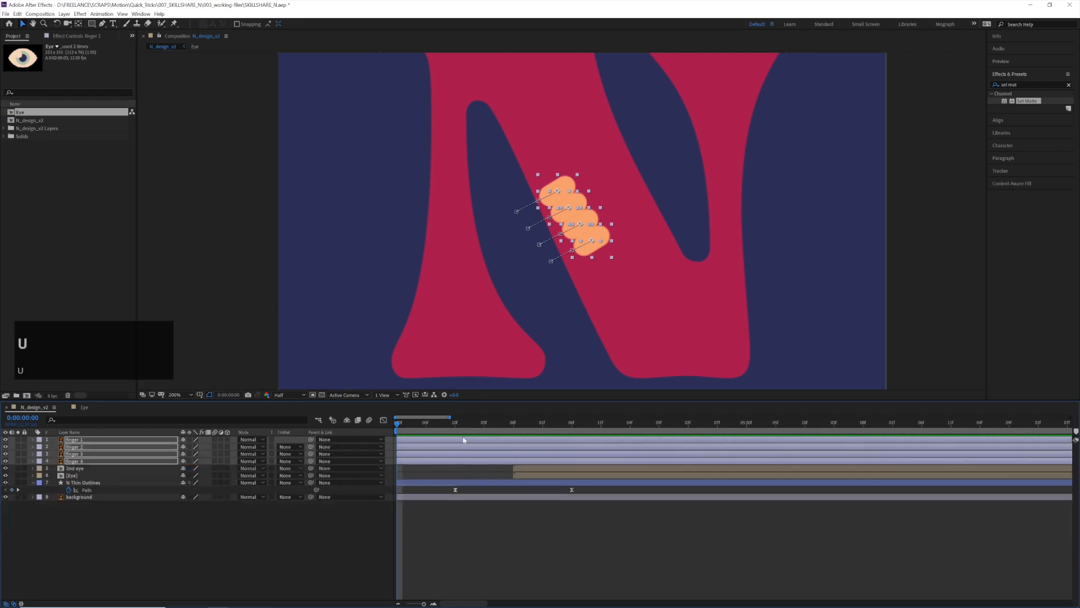
{"action": "key", "text": "u"}
{"action": "key", "text": "u"}
{"action": "key", "text": "u"}
{"action": "key", "text": "u"}
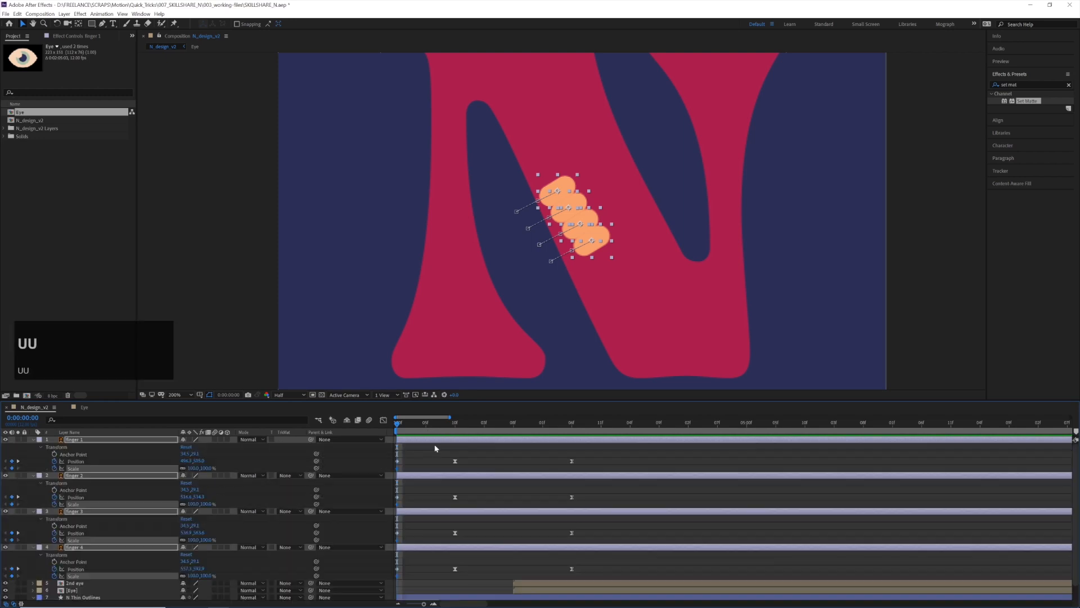
{"action": "left_click_drag", "start_coordinate": [427, 429], "coordinate": [455, 428]}
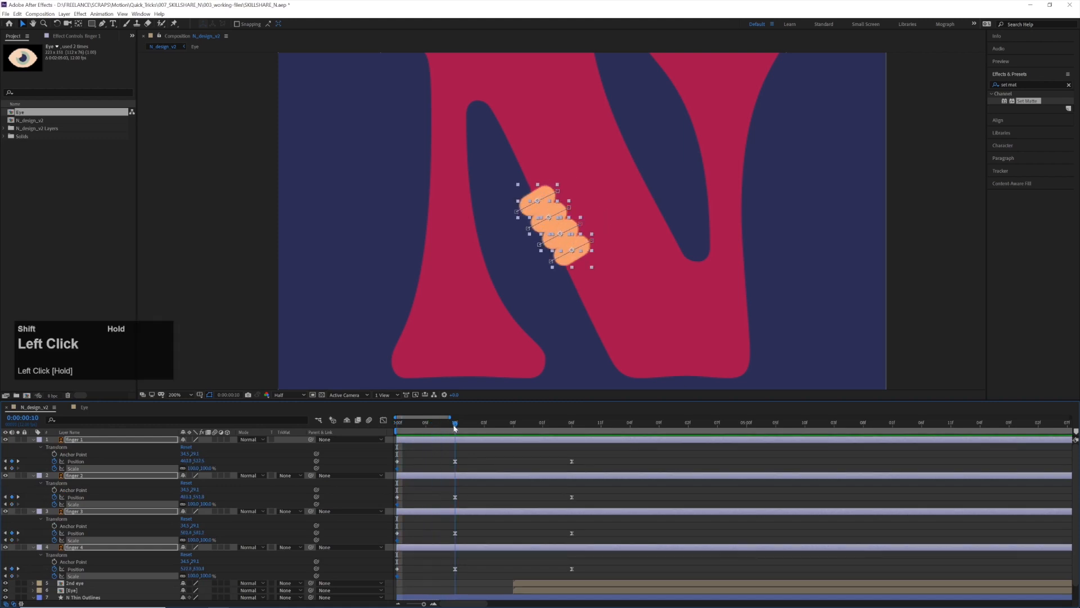
{"action": "left_click", "coordinate": [12, 468]}
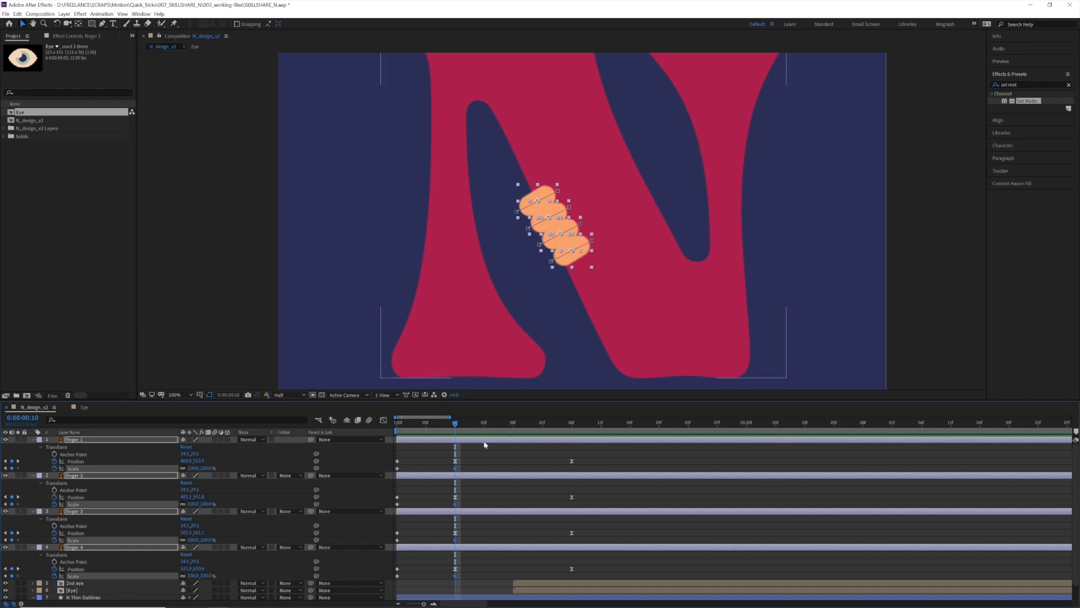
Set the Scale of all four fingers to 90% at the first frame
{"action": "left_click_drag", "start_coordinate": [455, 423], "coordinate": [366, 431]}
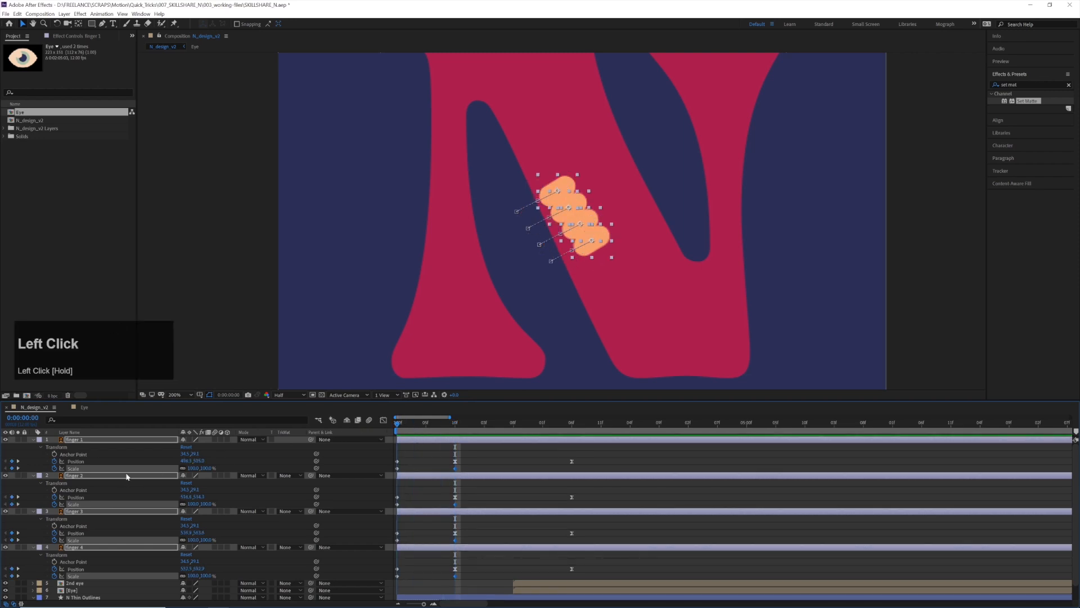
{"action": "left_click", "coordinate": [210, 467]}
{"action": "type", "text": "90"}
{"action": "key", "text": "Return"}
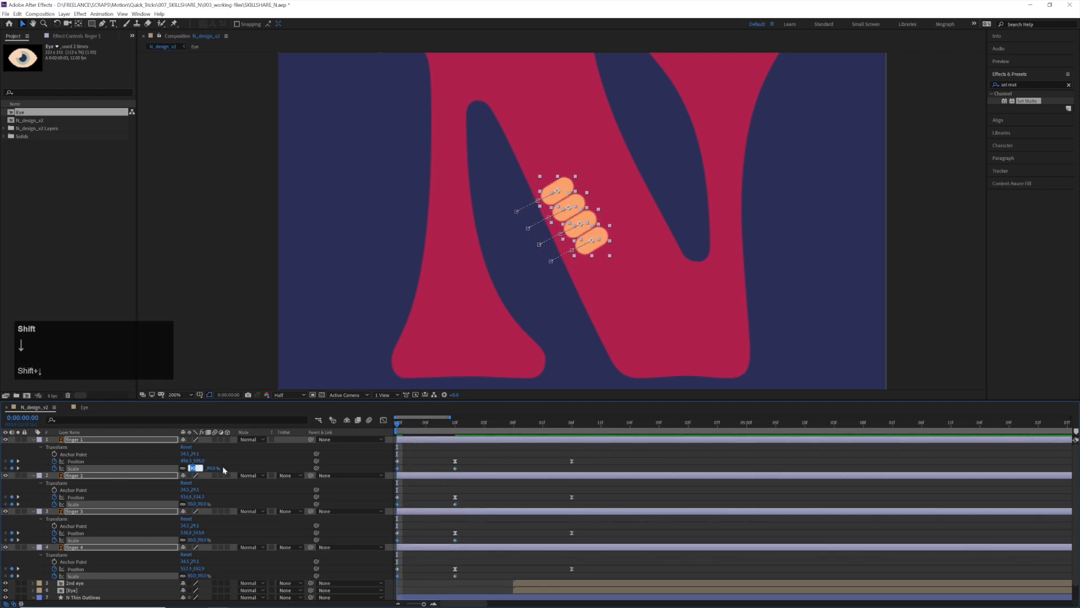
Ease the four fingers' Position and Scale keyframes at 0:00:00:10 with 0 incoming and outgoing velocity and 69% influence
{"action": "left_click", "coordinate": [440, 457]}
{"action": "scroll", "coordinate": [440, 456], "scroll_direction": "down", "scroll_amount": 1}
{"action": "left_click_drag", "start_coordinate": [440, 446], "coordinate": [483, 564]}
{"action": "key", "text": "ctrl+shift+k"}
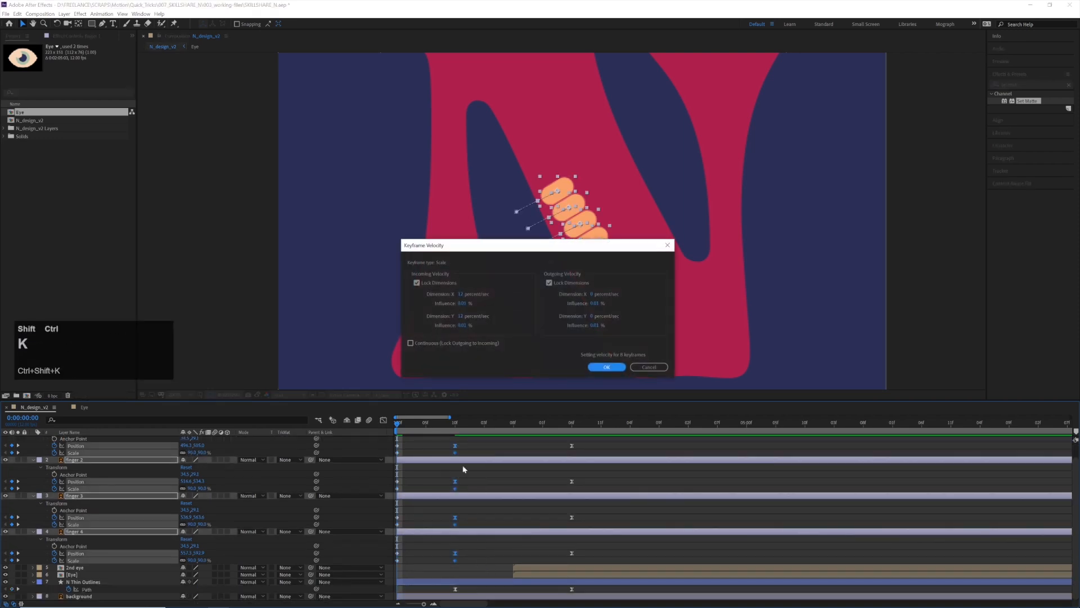
{"action": "left_click", "coordinate": [470, 295]}
{"action": "type", "text": "0"}
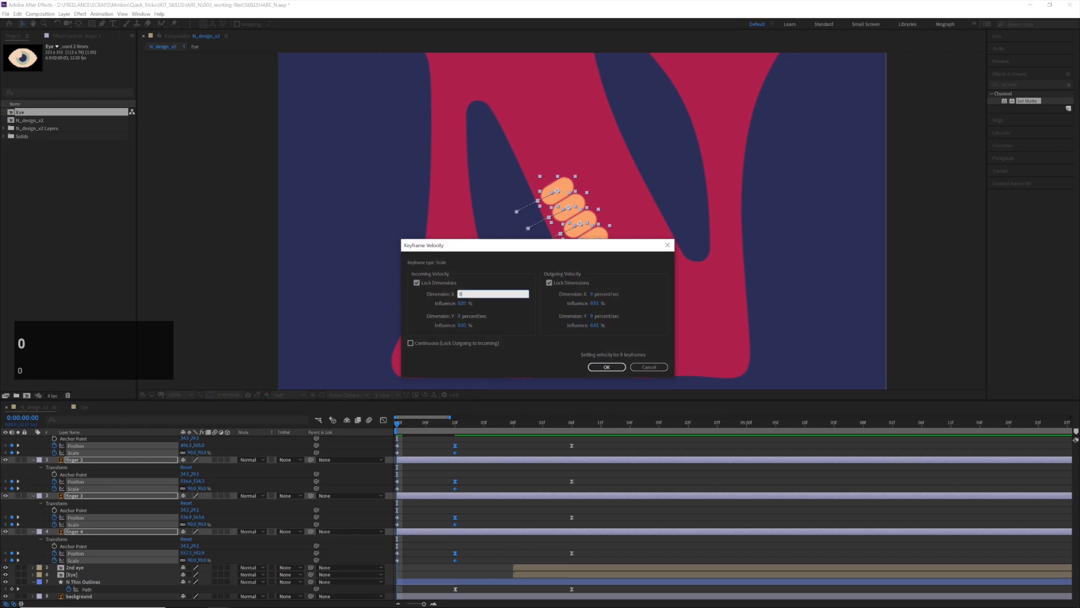
{"action": "key", "text": "Tab"}
{"action": "type", "text": "69"}
{"action": "key", "text": "Tab"}
{"action": "key", "text": "Tab"}
{"action": "key", "text": "Tab"}
{"action": "type", "text": "0"}
{"action": "key", "text": "Tab"}
{"action": "type", "text": "69"}
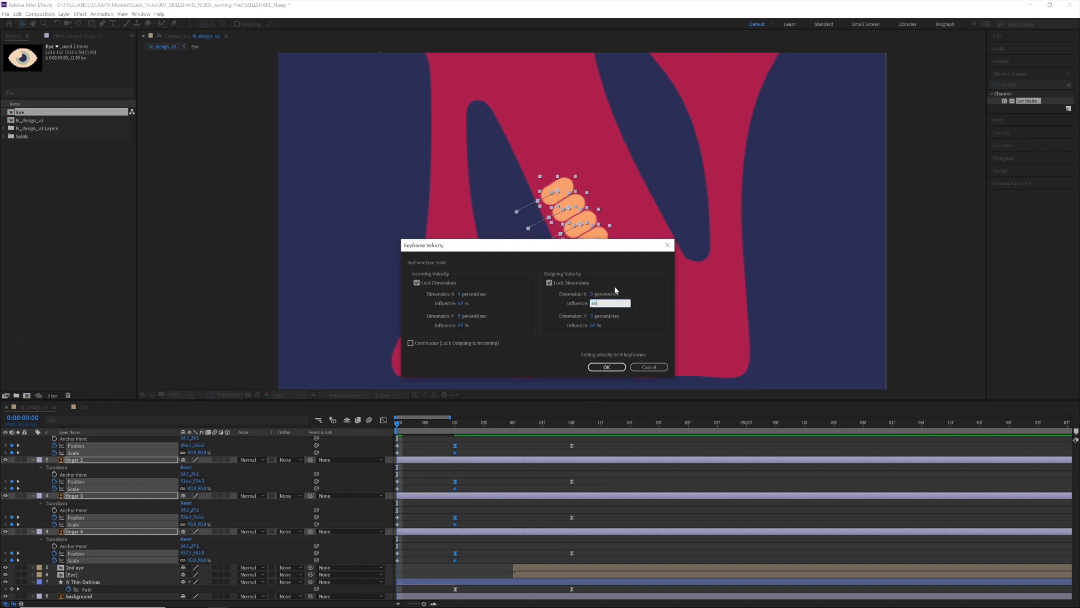
{"action": "left_click", "coordinate": [611, 367]}
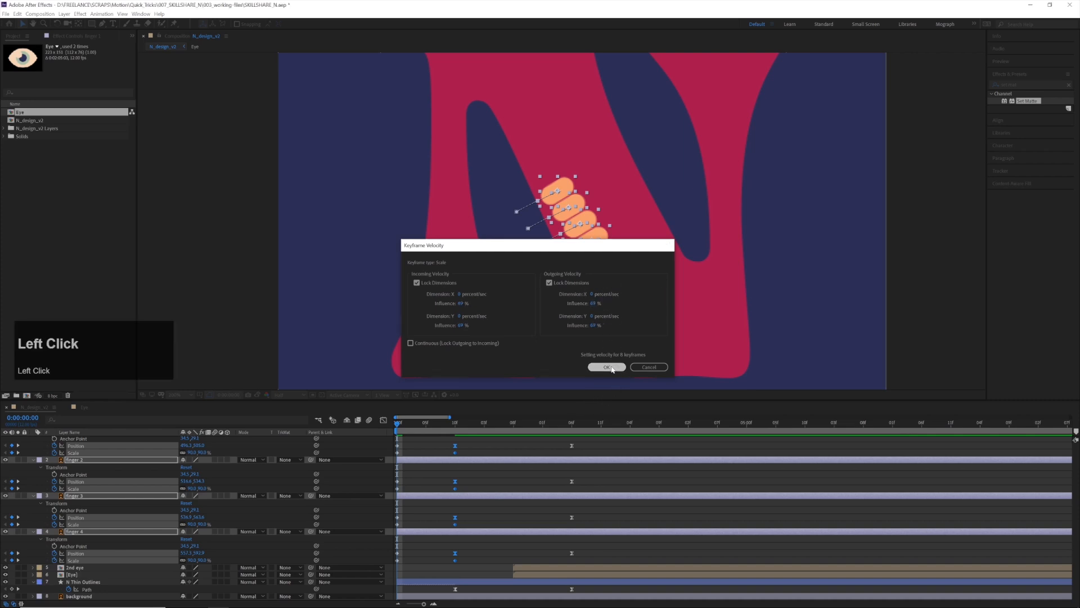
Preview the fingers' combined position and scale animation from the first frame, together with the N morph and the eyes
{"action": "left_click", "coordinate": [420, 441]}
{"action": "left_click_drag", "start_coordinate": [396, 426], "coordinate": [345, 429]}
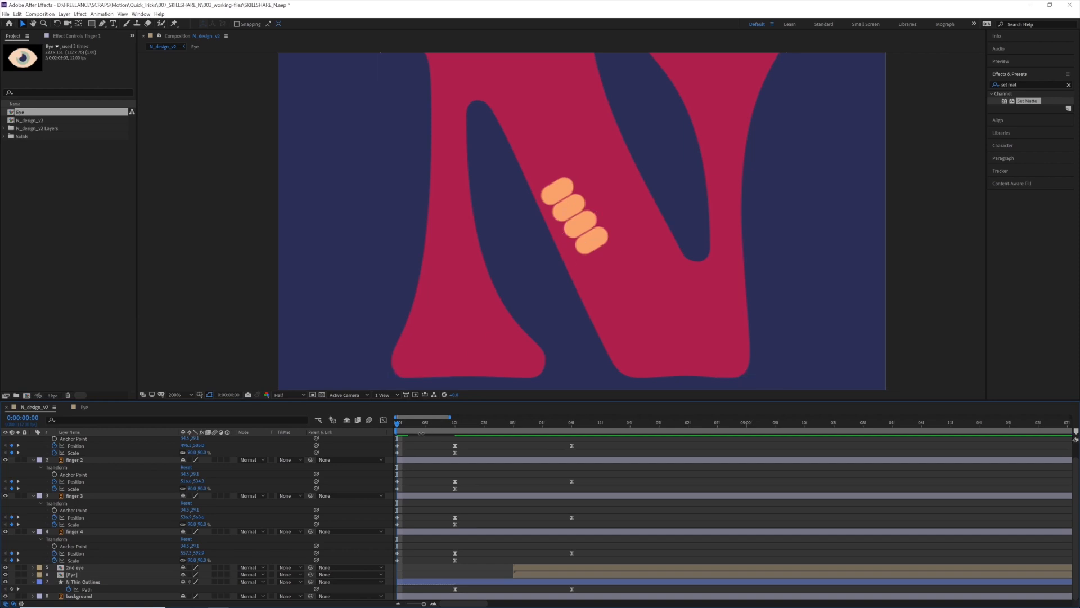
{"action": "left_click_drag", "start_coordinate": [404, 444], "coordinate": [408, 463]}
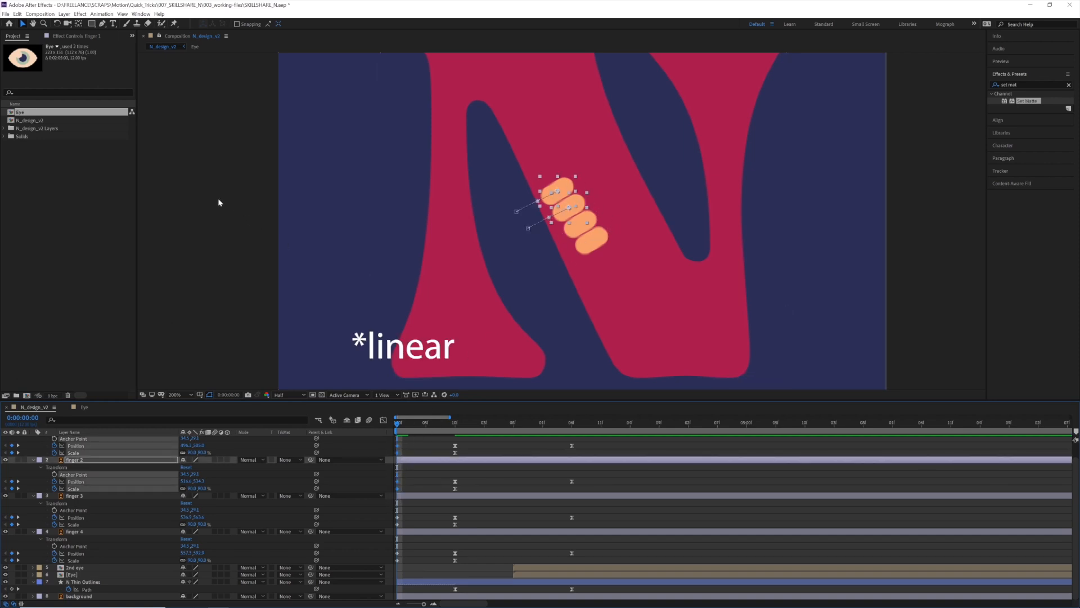
{"action": "left_click_drag", "start_coordinate": [447, 441], "coordinate": [488, 527]}
{"action": "left_click", "coordinate": [447, 449]}
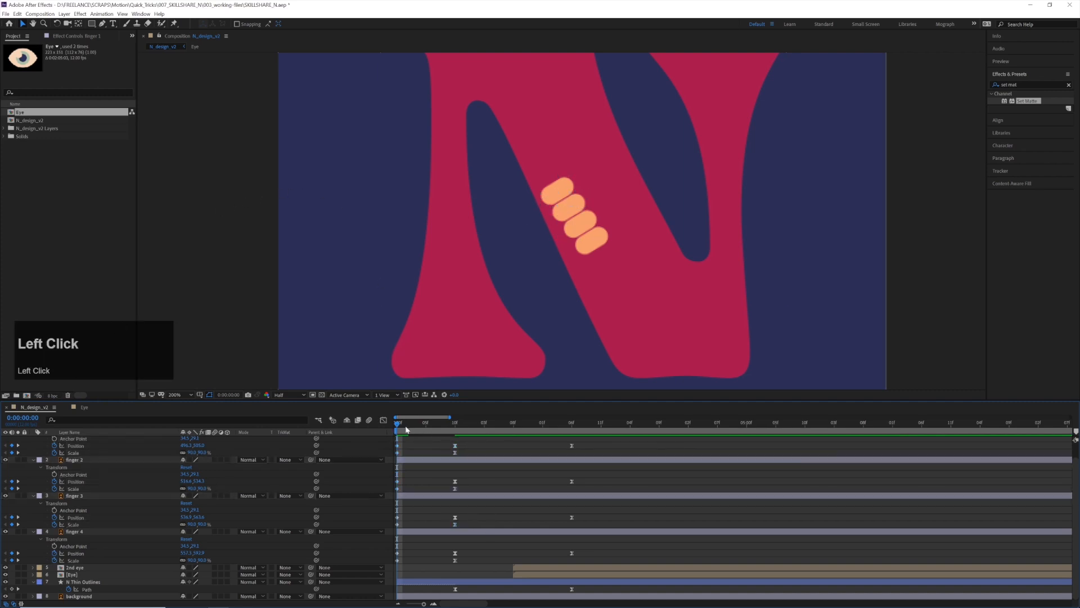
{"action": "left_click_drag", "start_coordinate": [398, 427], "coordinate": [425, 427]}
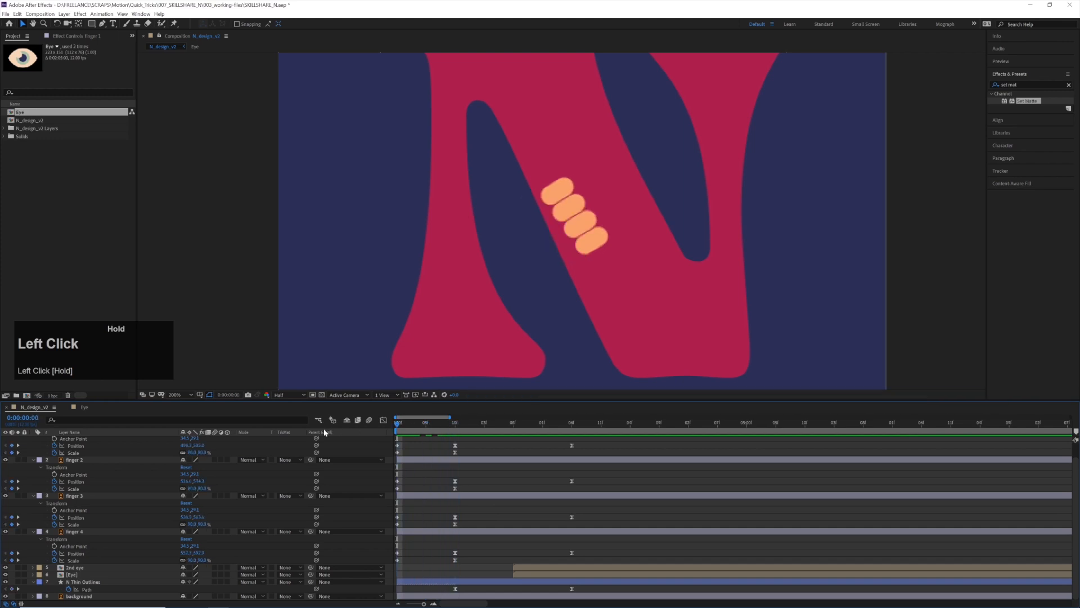
{"action": "key", "text": "space"}
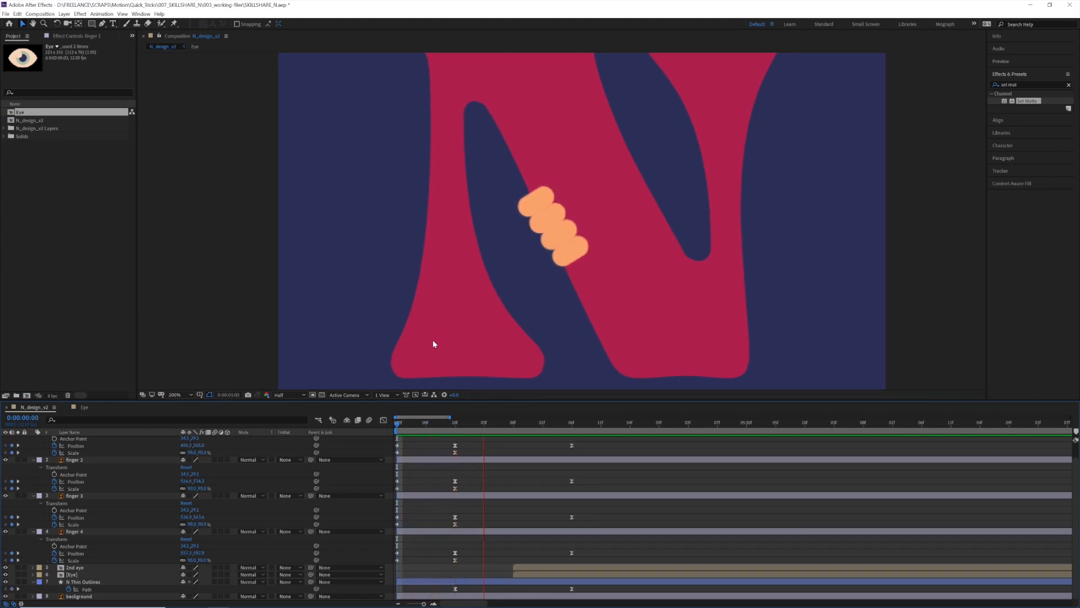
{"action": "scroll", "coordinate": [530, 302], "scroll_direction": "down", "scroll_amount": 1}
{"action": "scroll", "coordinate": [529, 302], "scroll_direction": "down", "scroll_amount": 2}
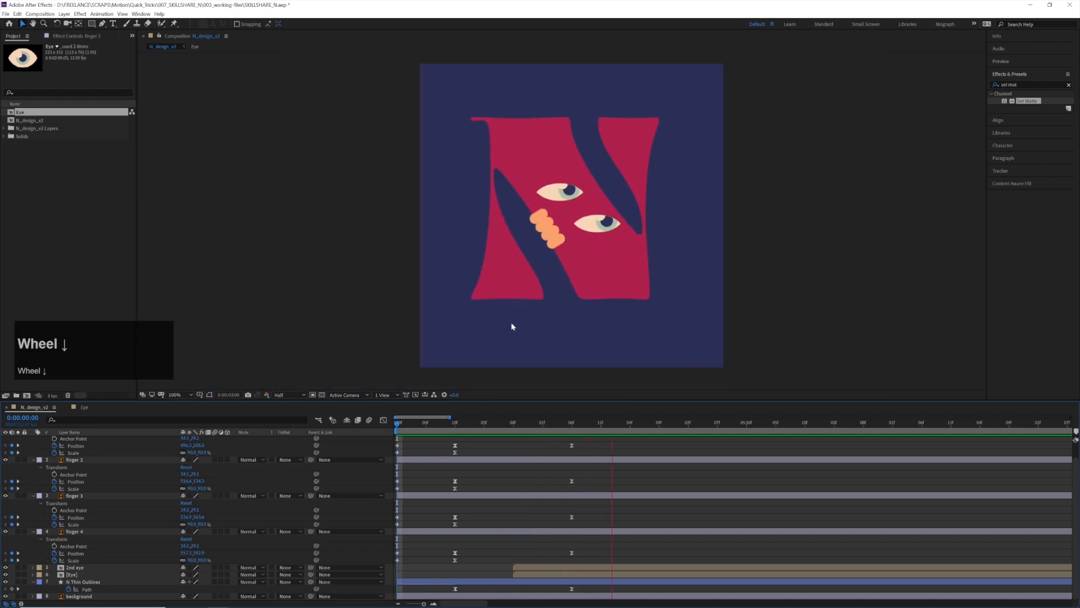
{"action": "left_click", "coordinate": [338, 438]}
{"action": "key", "text": "space"}
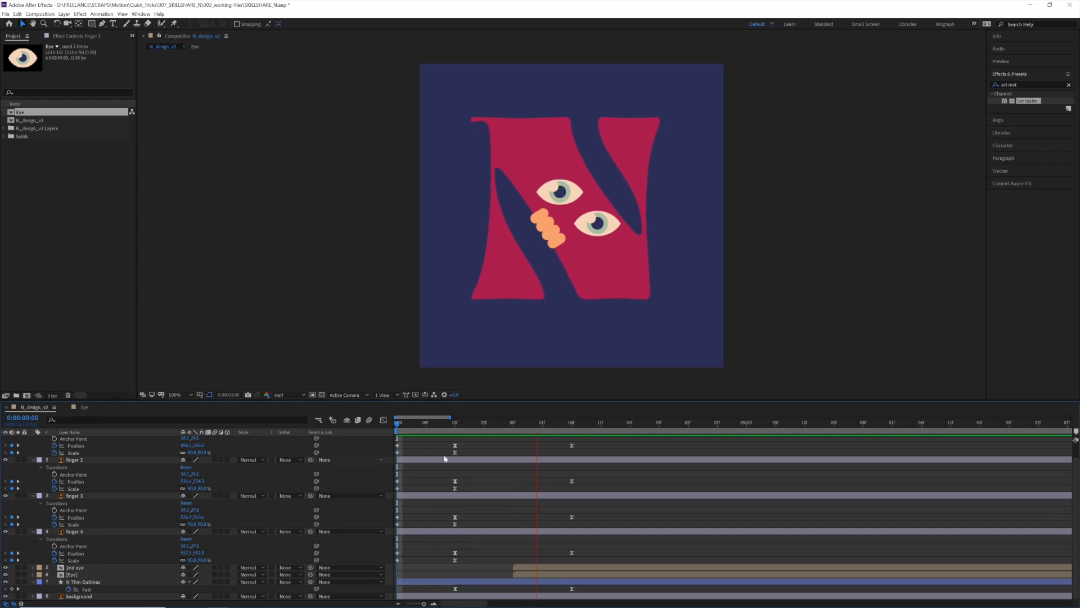
{"action": "key", "text": "space"}
Add a Color Overlay layer style to the finger 1 layer at the first frame
{"action": "key", "text": "u"}
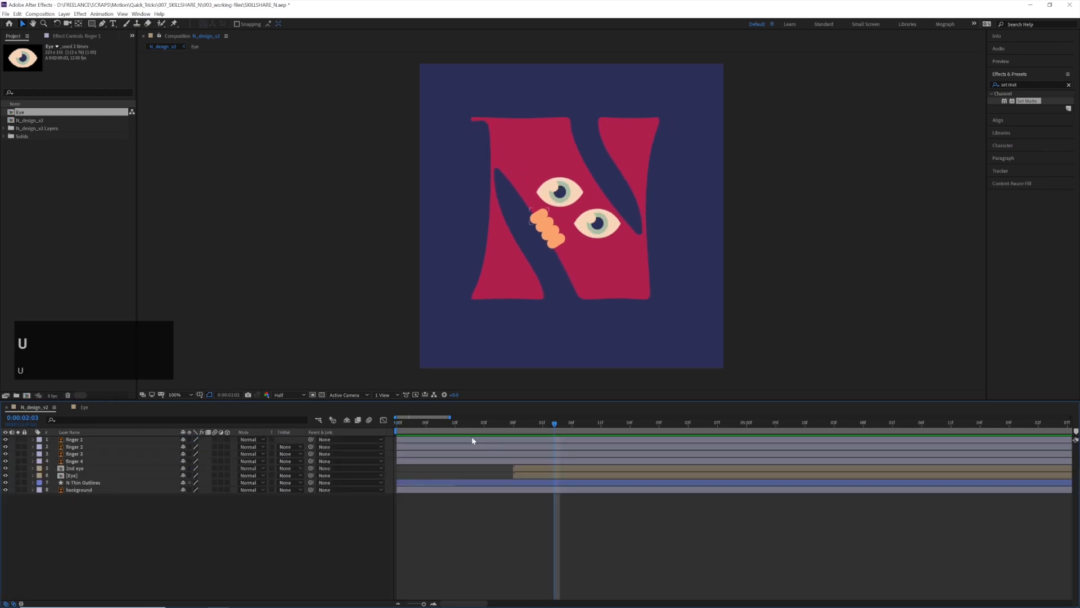
{"action": "left_click", "coordinate": [523, 259]}
{"action": "key", "text": "space"}
{"action": "scroll", "coordinate": [490, 297], "scroll_direction": "up", "scroll_amount": 1}
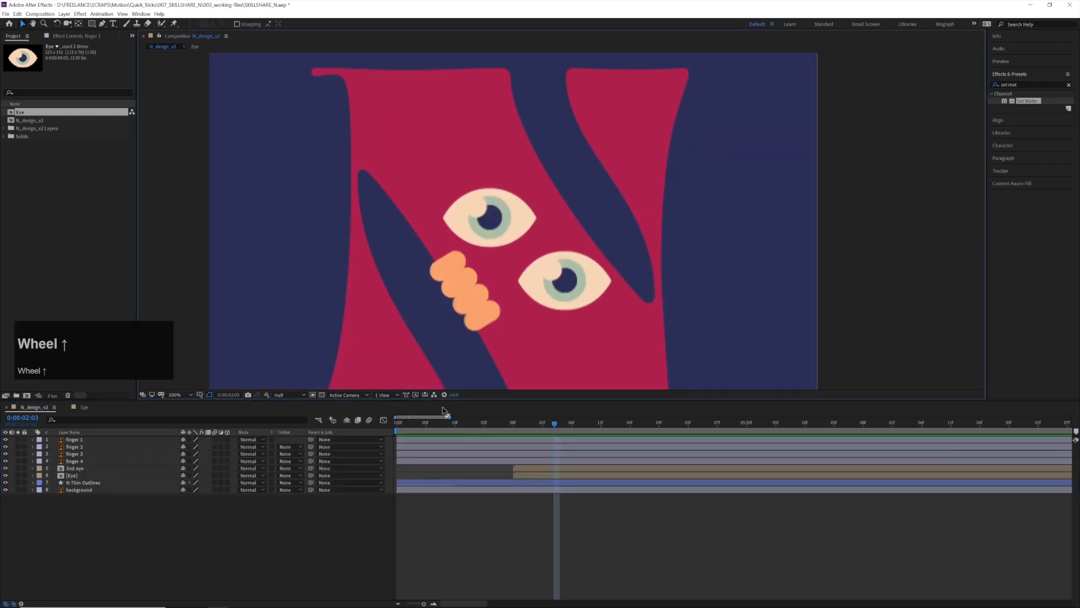
{"action": "left_click_drag", "start_coordinate": [415, 426], "coordinate": [374, 423]}
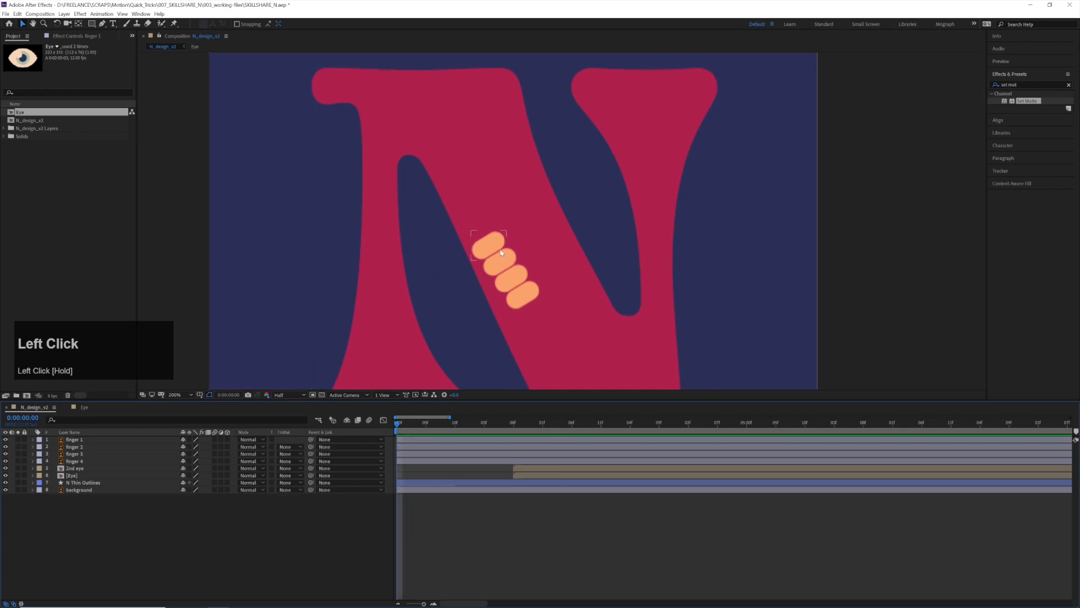
{"action": "scroll", "coordinate": [88, 448], "scroll_direction": "up", "scroll_amount": 1}
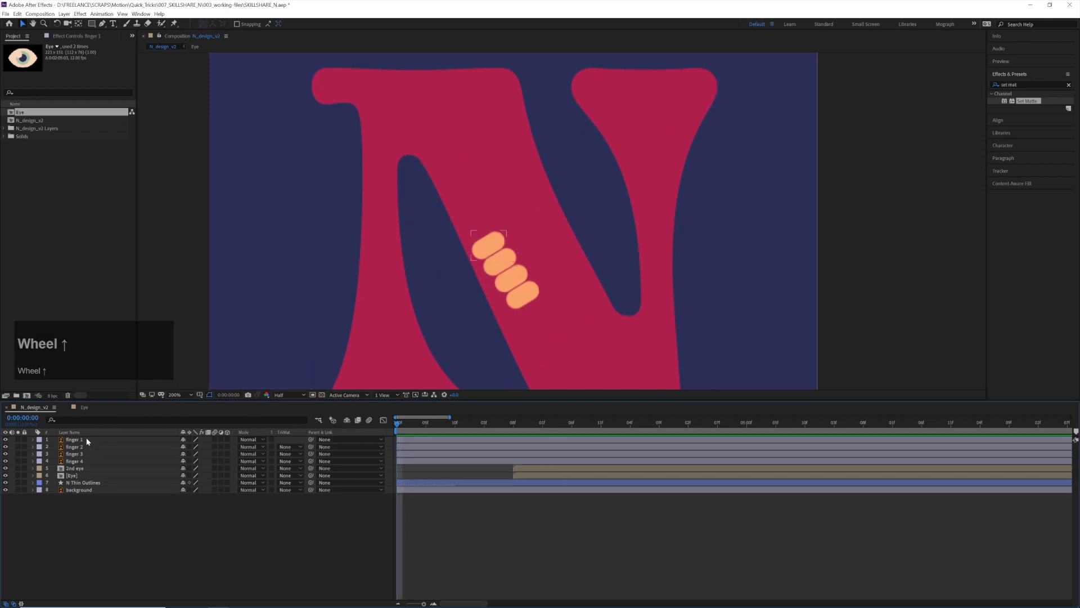
{"action": "right_click", "coordinate": [85, 439]}
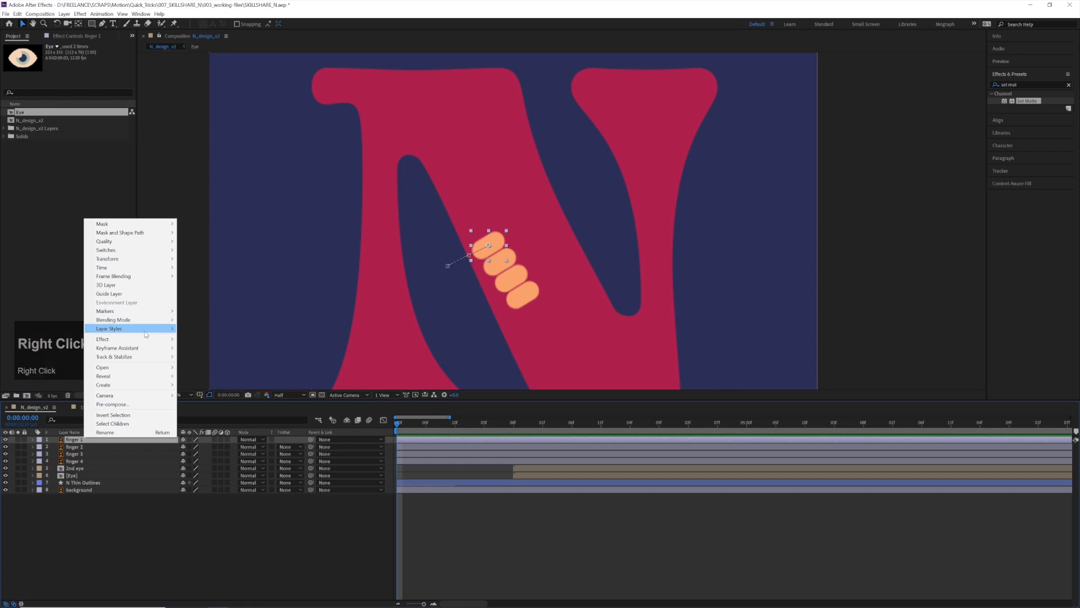
{"action": "mouse_move", "coordinate": [150, 332]}
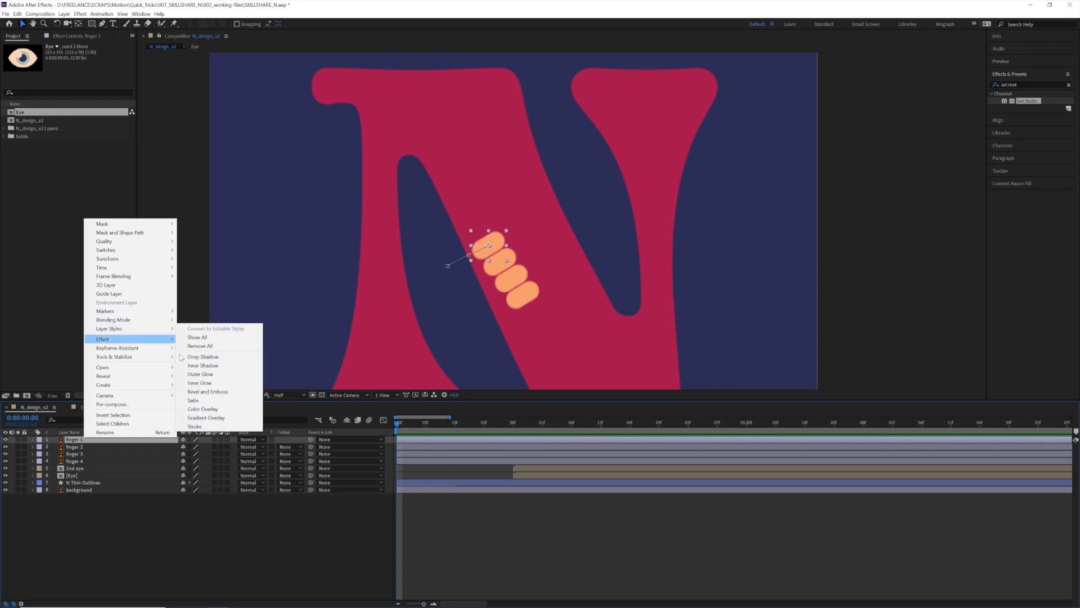
{"action": "left_click", "coordinate": [220, 409]}
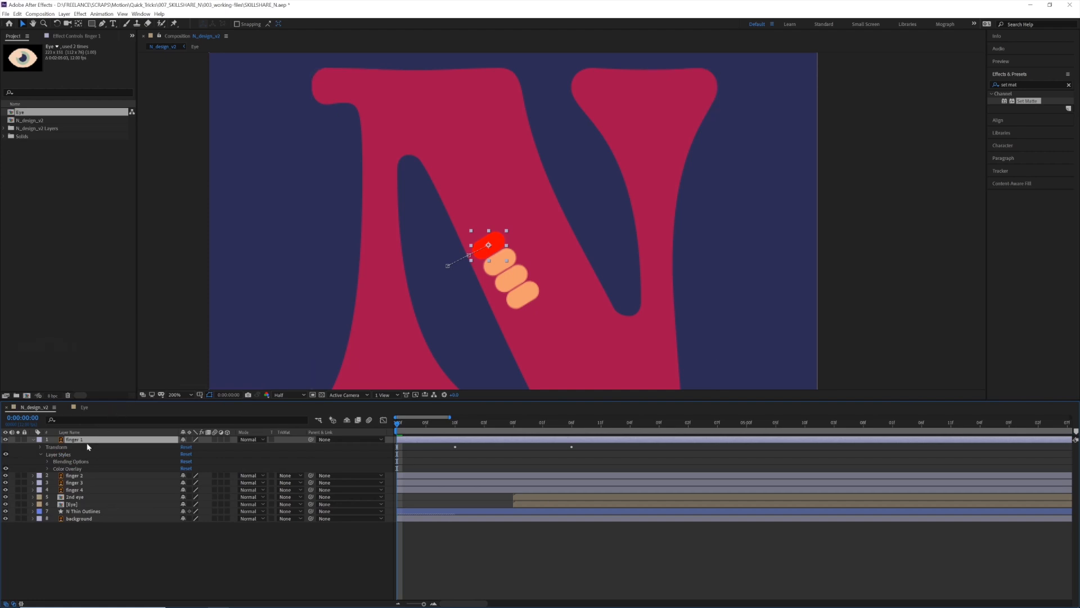
Set finger 1's Color Overlay colour to the crimson of the N
{"action": "left_click", "coordinate": [47, 469]}
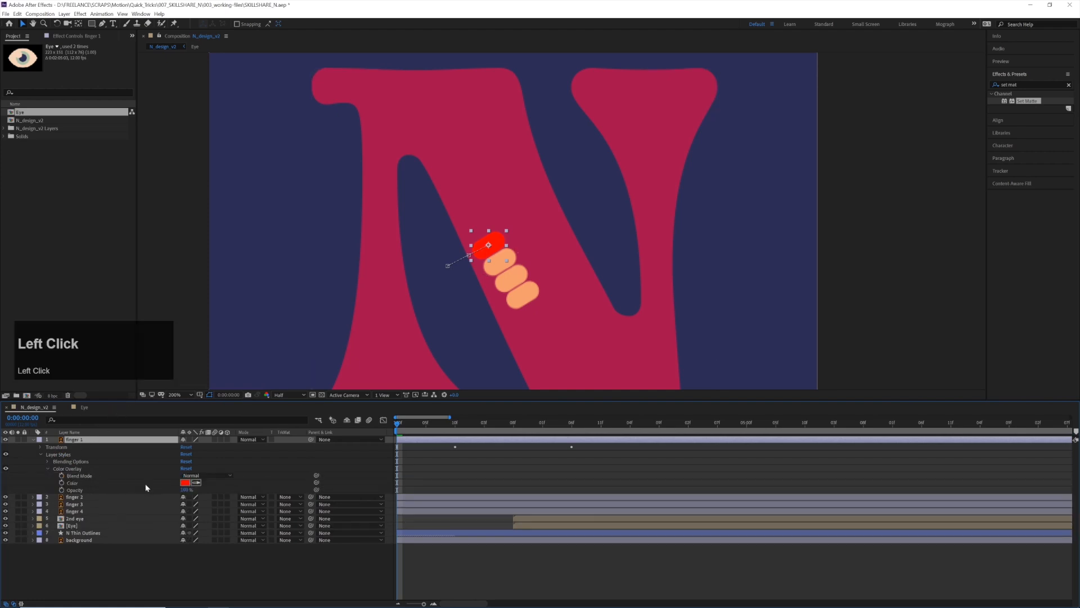
{"action": "left_click", "coordinate": [194, 483]}
{"action": "left_click", "coordinate": [511, 194]}
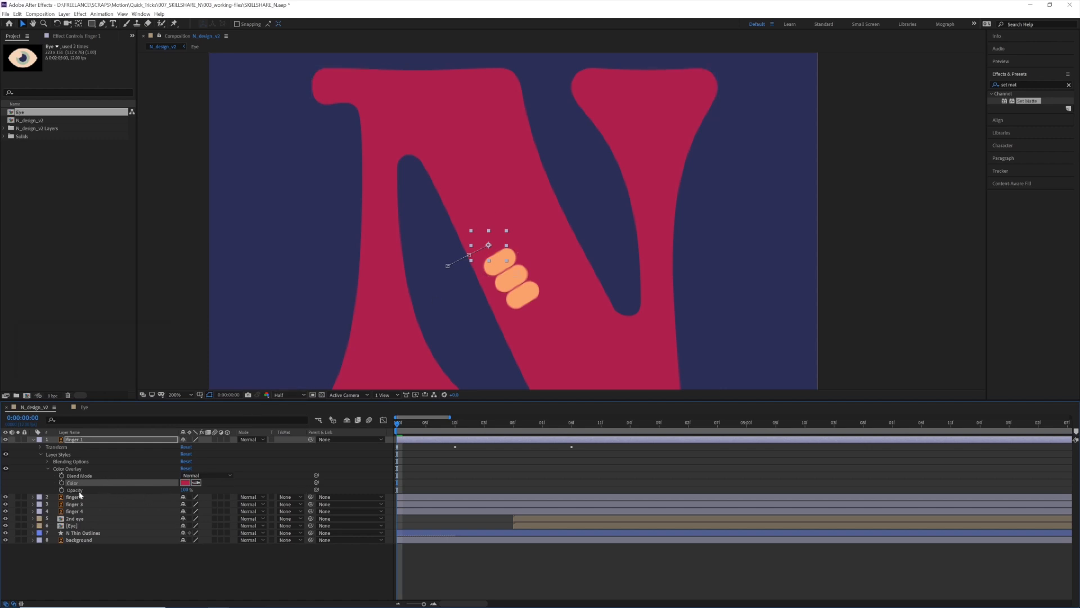
Keyframe finger 1's Color Overlay Opacity at 100% on the first frame and 0% at 0:00:00:10
{"action": "left_click", "coordinate": [62, 490]}
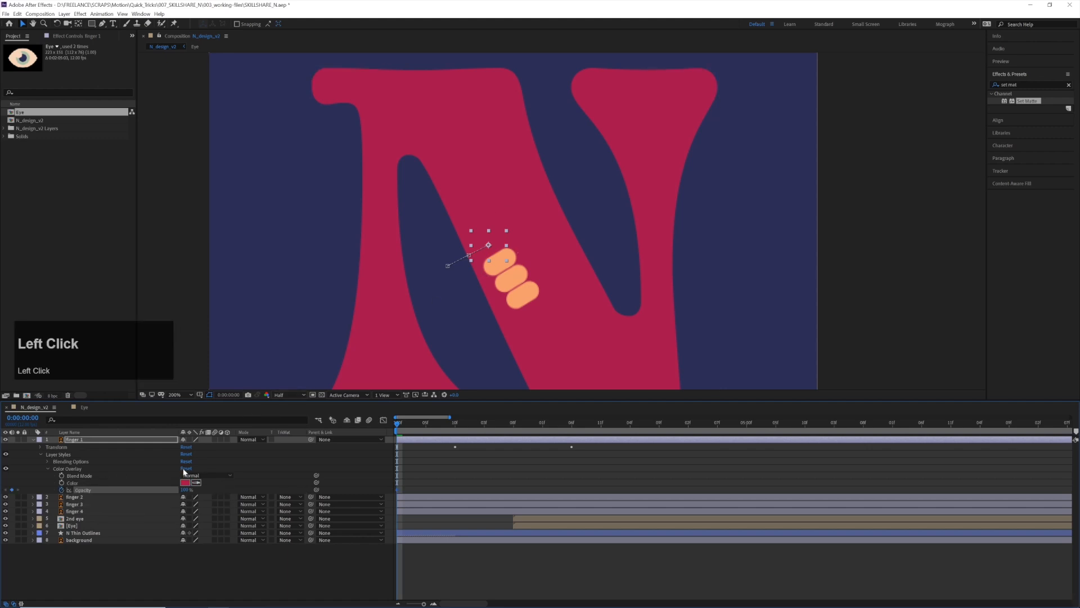
{"action": "key", "text": "u"}
{"action": "left_click_drag", "start_coordinate": [420, 426], "coordinate": [455, 426]}
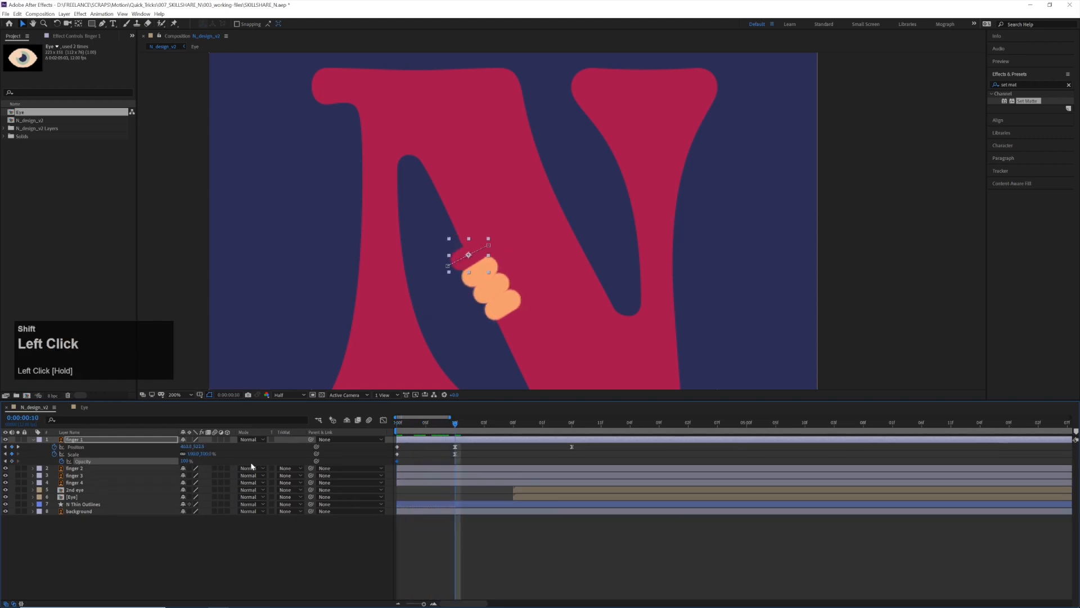
{"action": "left_click_drag", "start_coordinate": [130, 466], "coordinate": [41, 475]}
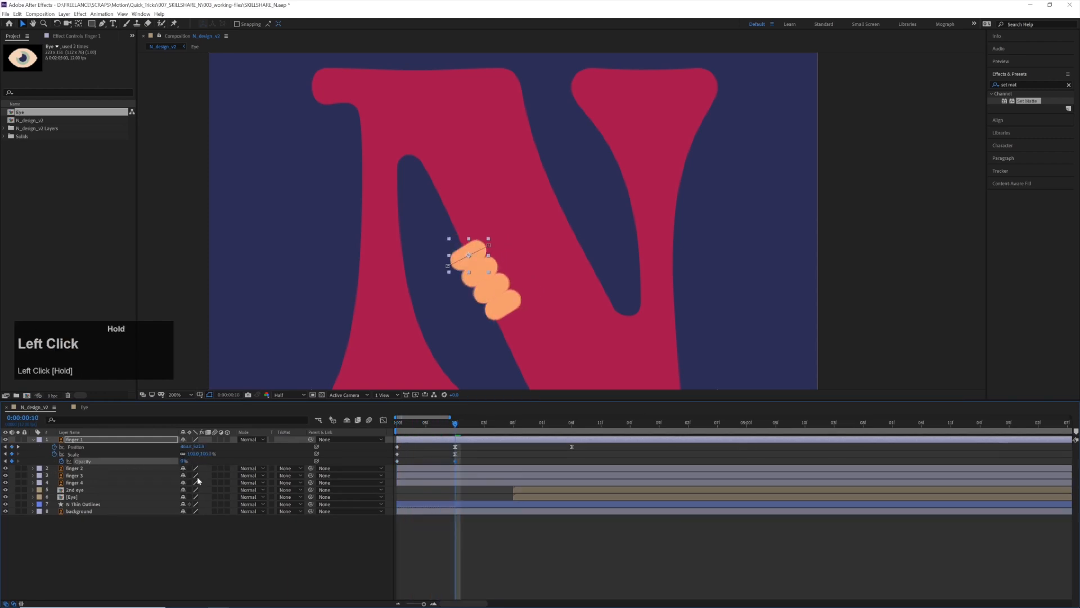
Ease finger 1's overlay Opacity keyframe at 0:00:00:10 with 0 percent/sec incoming and outgoing velocity and 69% influence
{"action": "key", "text": "ctrl+shift+k"}
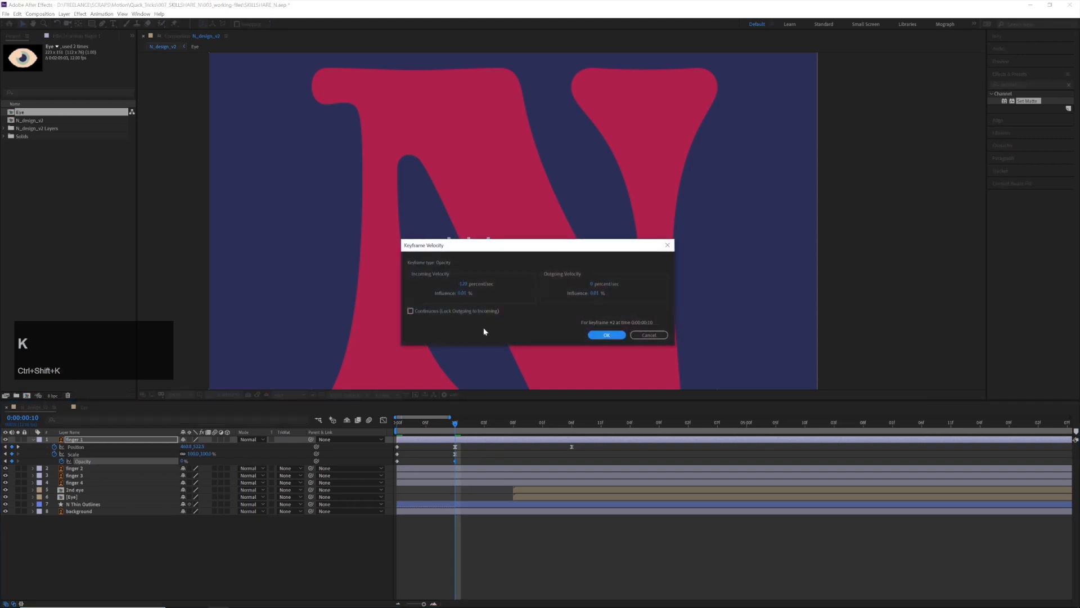
{"action": "left_click", "coordinate": [470, 283]}
{"action": "type", "text": "0"}
{"action": "key", "text": "Tab"}
{"action": "type", "text": "69"}
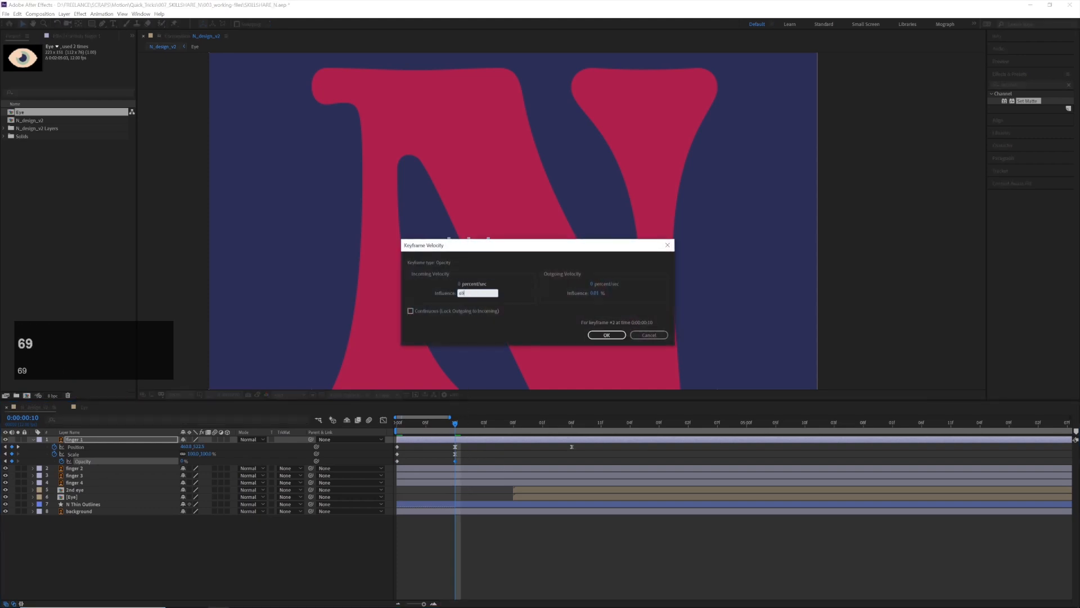
{"action": "key", "text": "Tab"}
{"action": "type", "text": "0"}
{"action": "key", "text": "Tab"}
{"action": "type", "text": "69"}
{"action": "key", "text": "Return"}
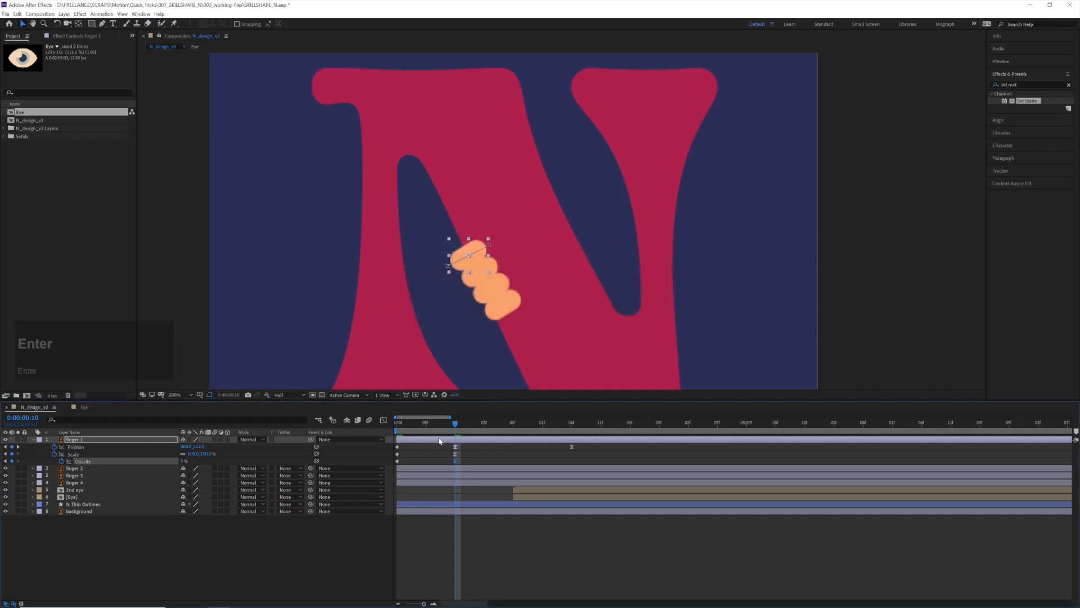
{"action": "key", "text": "Return"}
Try to copy finger 1's overlay Opacity keyframes onto finger 2 at the first frame, and undo the paste
{"action": "left_click", "coordinate": [256, 448]}
{"action": "key", "text": "ctrl+c"}
{"action": "left_click_drag", "start_coordinate": [409, 422], "coordinate": [352, 423]}
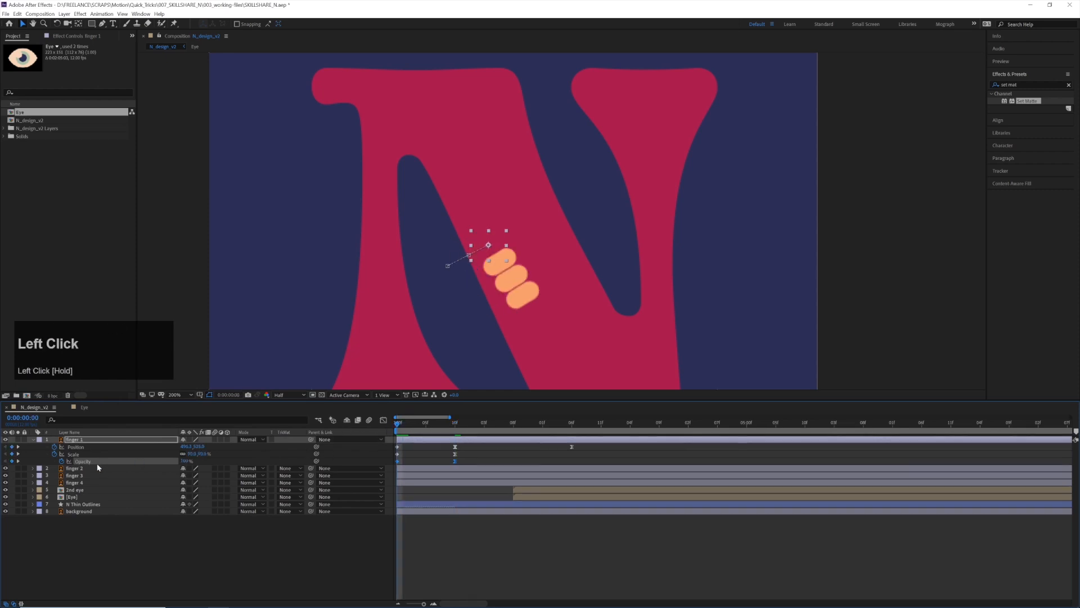
{"action": "left_click", "coordinate": [74, 469]}
{"action": "key", "text": "ctrl+v"}
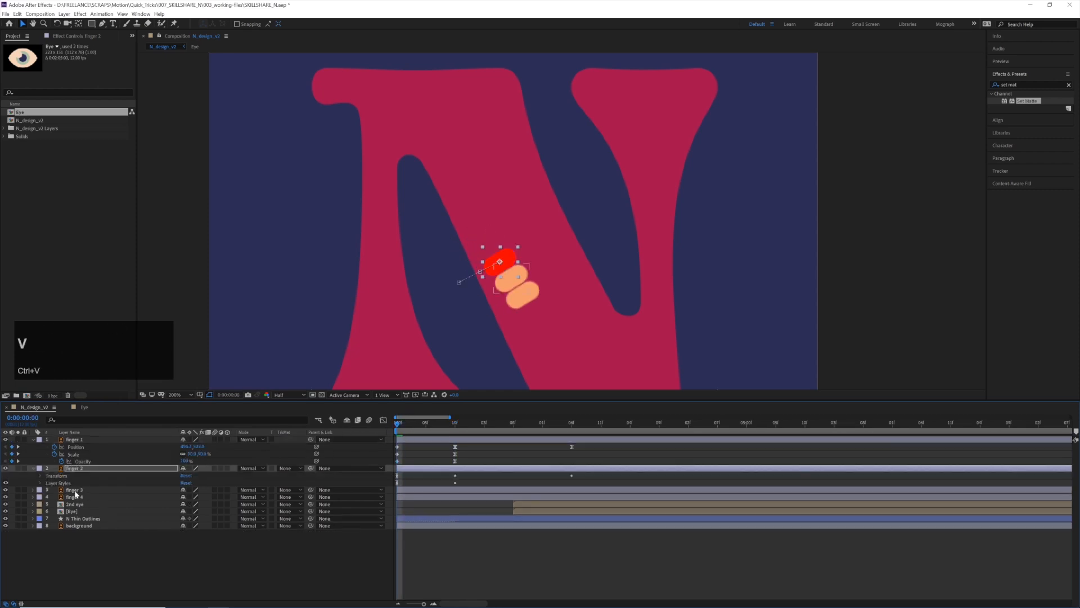
{"action": "key", "text": "ctrl+z"}
Copy finger 1's animated Color Overlay onto fingers 2, 3 and 4 at the first frame, reveal their keyframes and preview the animation
{"action": "left_click", "coordinate": [34, 442]}
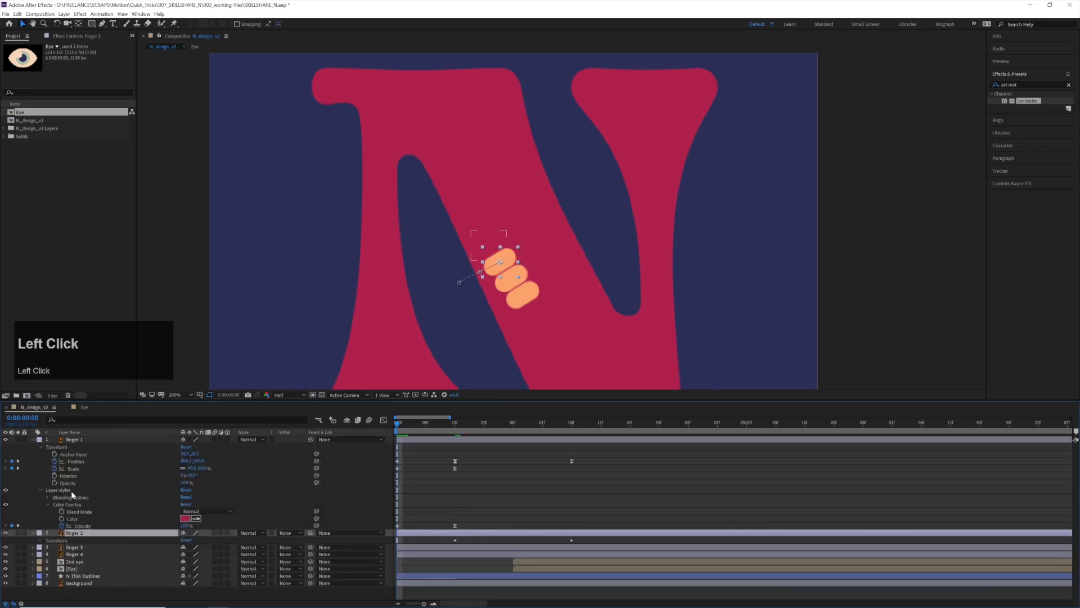
{"action": "left_click", "coordinate": [62, 505]}
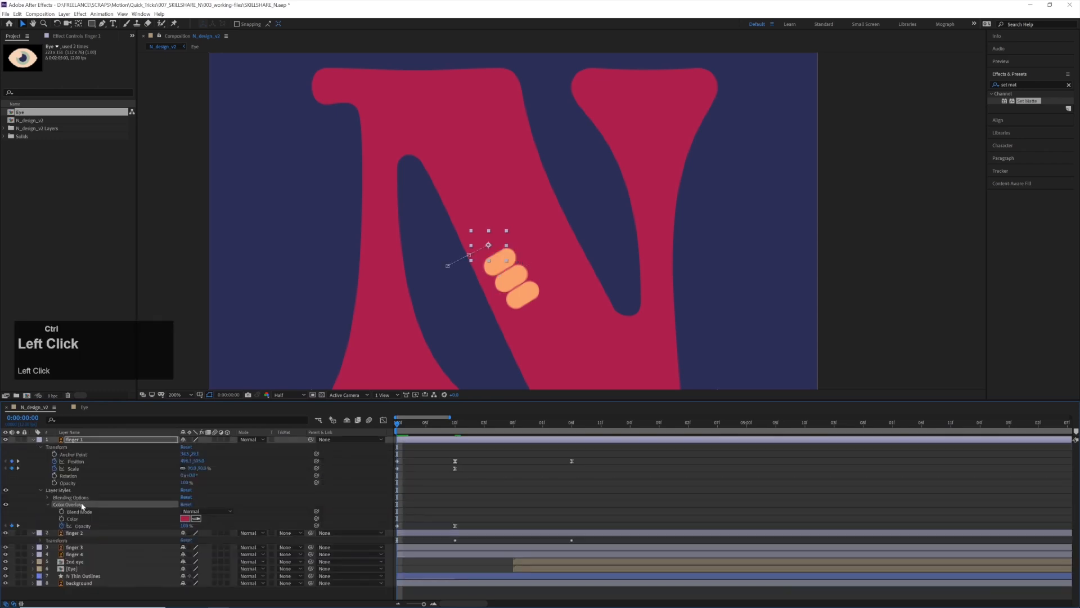
{"action": "key", "text": "ctrl+c"}
{"action": "left_click", "coordinate": [78, 535]}
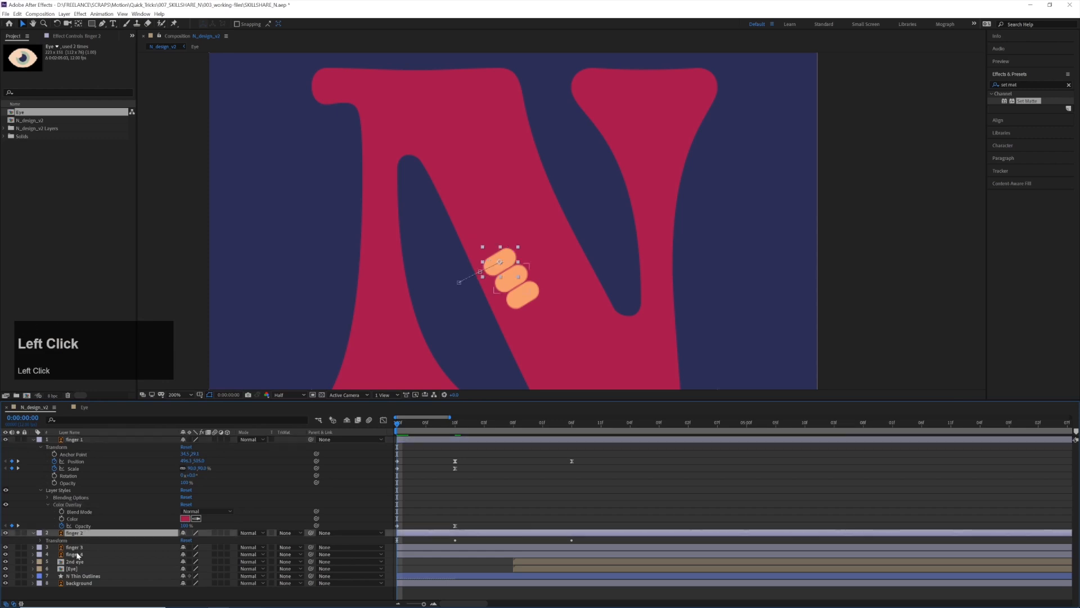
{"action": "left_click", "coordinate": [77, 555], "text": "shift"}
{"action": "key", "text": "ctrl+v"}
{"action": "left_click", "coordinate": [515, 468]}
{"action": "key", "text": "u"}
{"action": "key", "text": "space"}
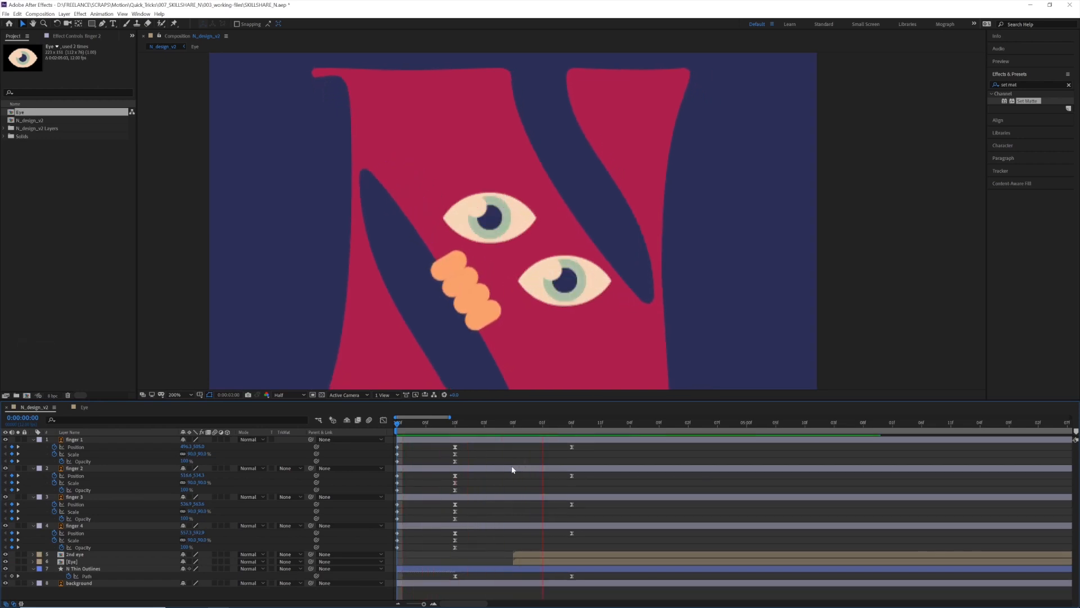
{"action": "key", "text": "space"}
Stagger the finger layers so that fingers 2, 3 and 4 each start one frame after the previous finger, and preview the timing
{"action": "left_click_drag", "start_coordinate": [423, 425], "coordinate": [391, 432]}
{"action": "left_click", "coordinate": [410, 428]}
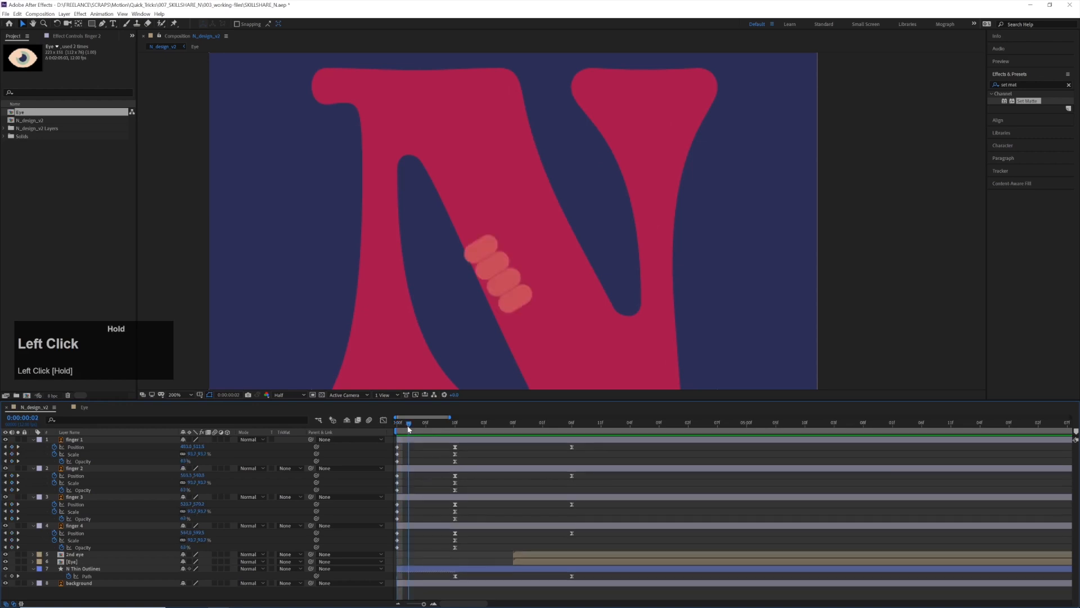
{"action": "left_click", "coordinate": [404, 439]}
{"action": "left_click_drag", "start_coordinate": [418, 470], "coordinate": [455, 527]}
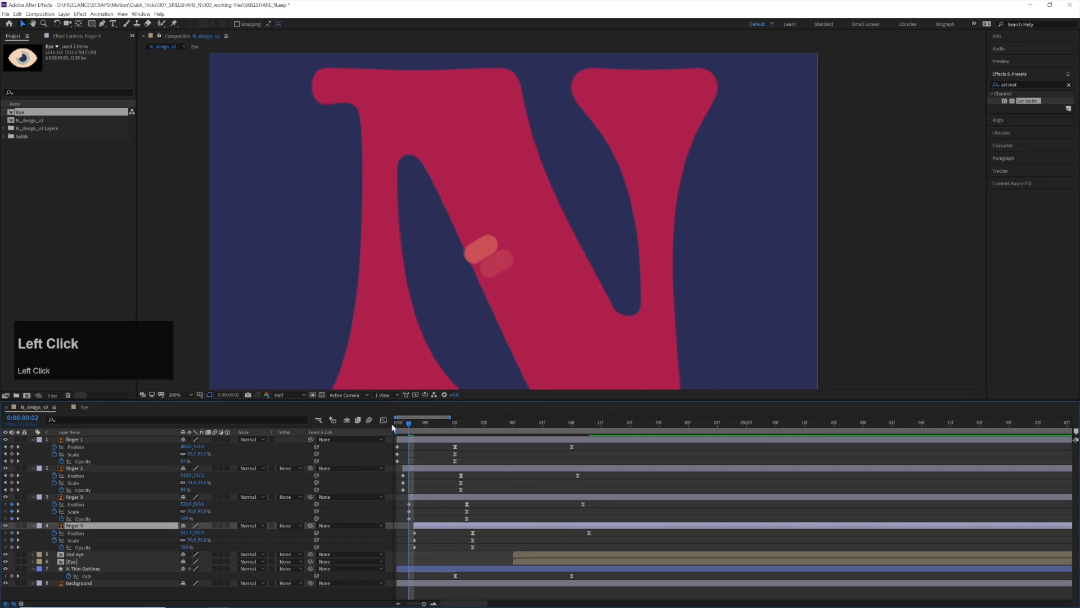
{"action": "left_click_drag", "start_coordinate": [398, 426], "coordinate": [376, 424]}
{"action": "key", "text": "space"}
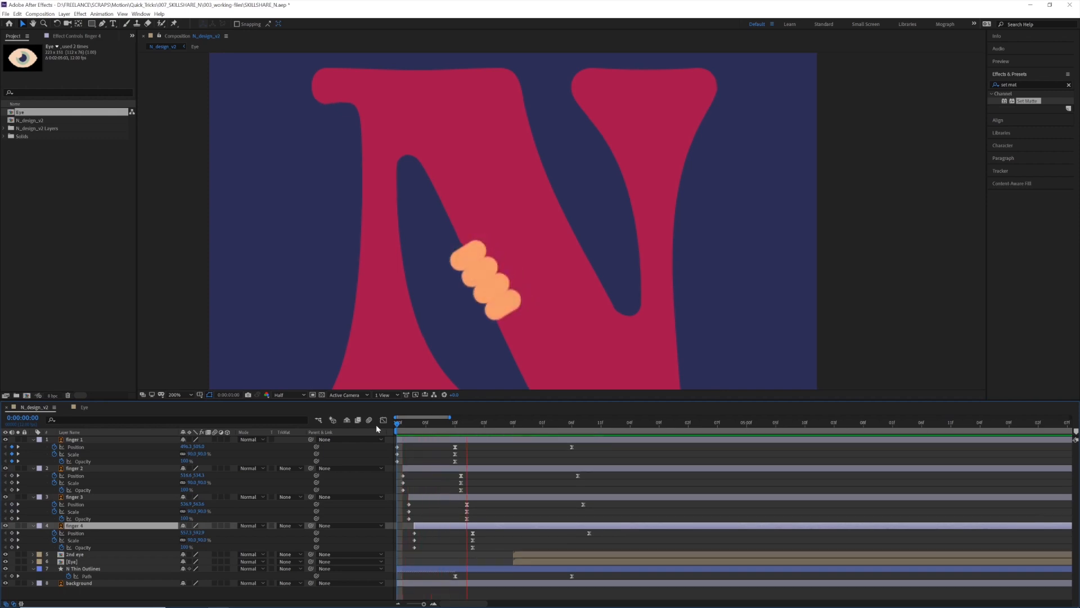
{"action": "key", "text": "space"}
Shift all four finger layers one frame earlier in the timeline
{"action": "left_click_drag", "start_coordinate": [421, 428], "coordinate": [508, 429]}
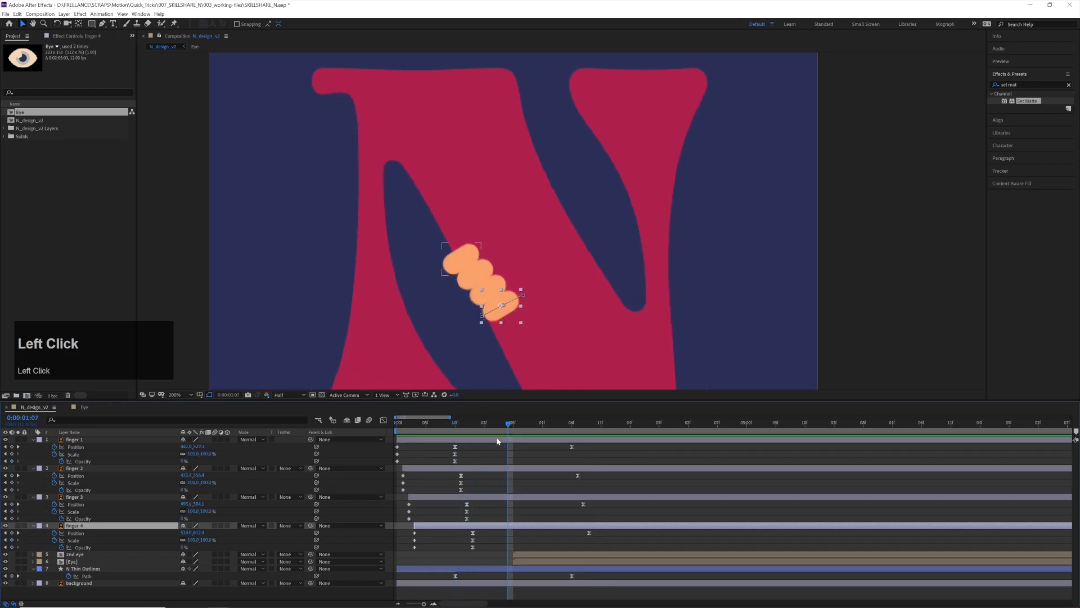
{"action": "left_click", "coordinate": [497, 441]}
{"action": "left_click", "coordinate": [528, 526], "text": "shift"}
{"action": "left_click_drag", "start_coordinate": [531, 527], "coordinate": [526, 527]}
{"action": "scroll", "coordinate": [497, 509], "scroll_direction": "down", "scroll_amount": 3, "text": "alt"}
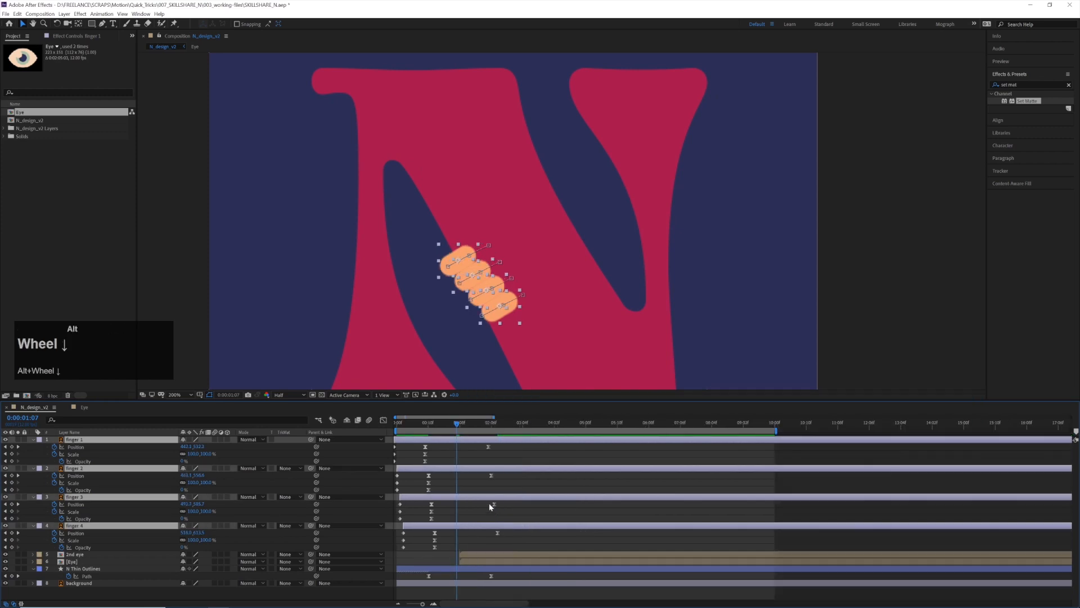
Play the composition from the first frame and examine the eyes and fingers up close
{"action": "left_click", "coordinate": [398, 423]}
{"action": "key", "text": "space"}
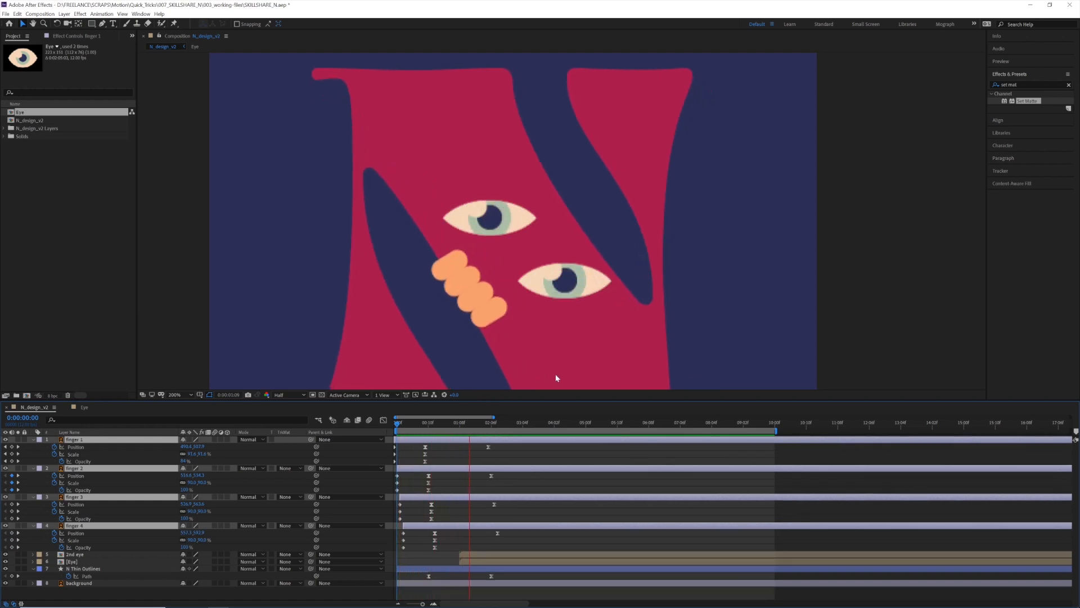
{"action": "scroll", "coordinate": [526, 332], "scroll_direction": "down", "scroll_amount": 4, "text": "alt"}
{"action": "scroll", "coordinate": [526, 333], "scroll_direction": "up", "scroll_amount": 1, "text": "alt"}
{"action": "left_click_drag", "start_coordinate": [526, 333], "coordinate": [519, 272]}
{"action": "scroll", "coordinate": [519, 273], "scroll_direction": "up", "scroll_amount": 1}
{"action": "scroll", "coordinate": [520, 277], "scroll_direction": "up", "scroll_amount": 1}
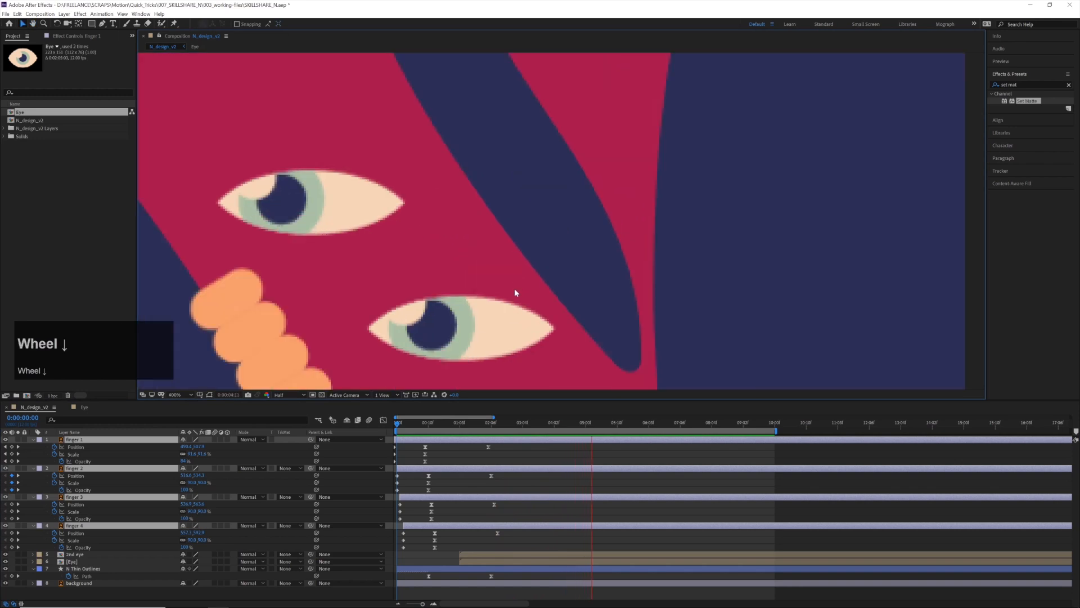
{"action": "scroll", "coordinate": [514, 292], "scroll_direction": "down", "scroll_amount": 1}
{"action": "key", "text": "space"}
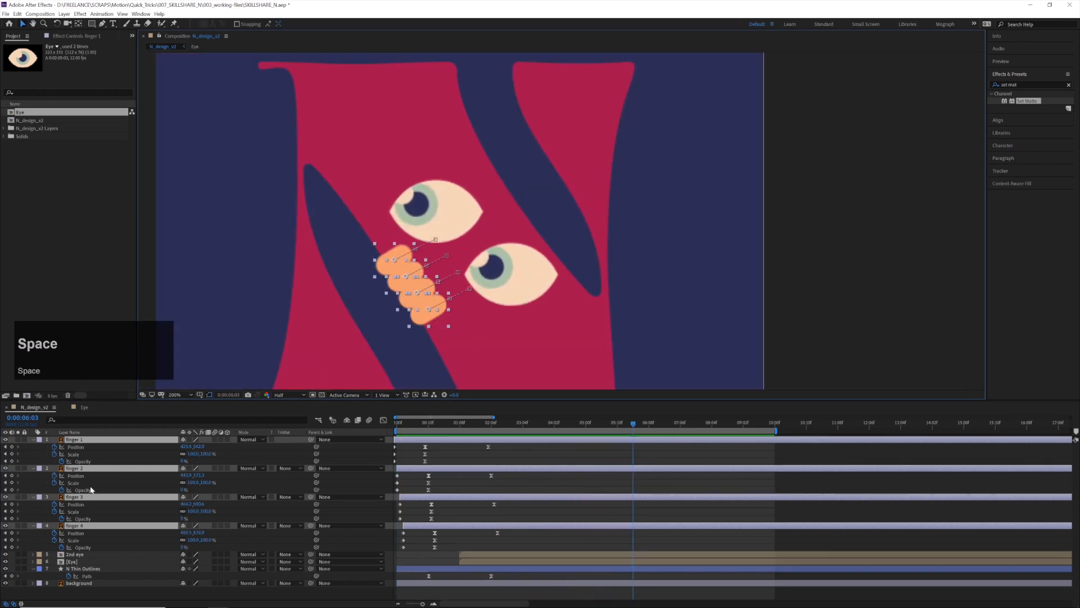
Pre-compose the four finger layers into a composition named "hand" and preview it from the first frame
{"action": "right_click", "coordinate": [88, 470]}
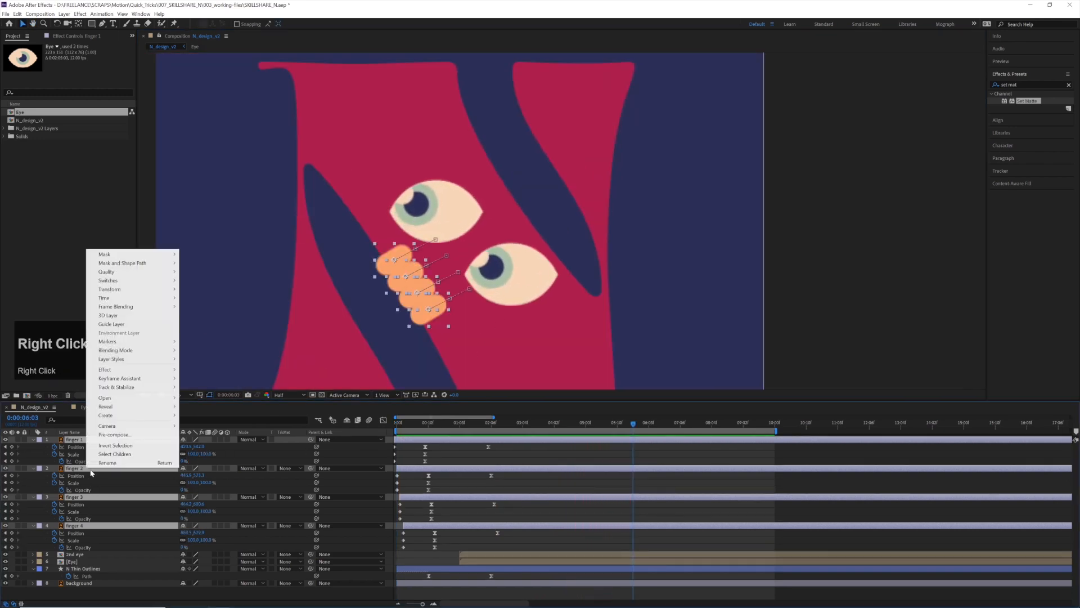
{"action": "left_click", "coordinate": [115, 434]}
{"action": "type", "text": "hand"}
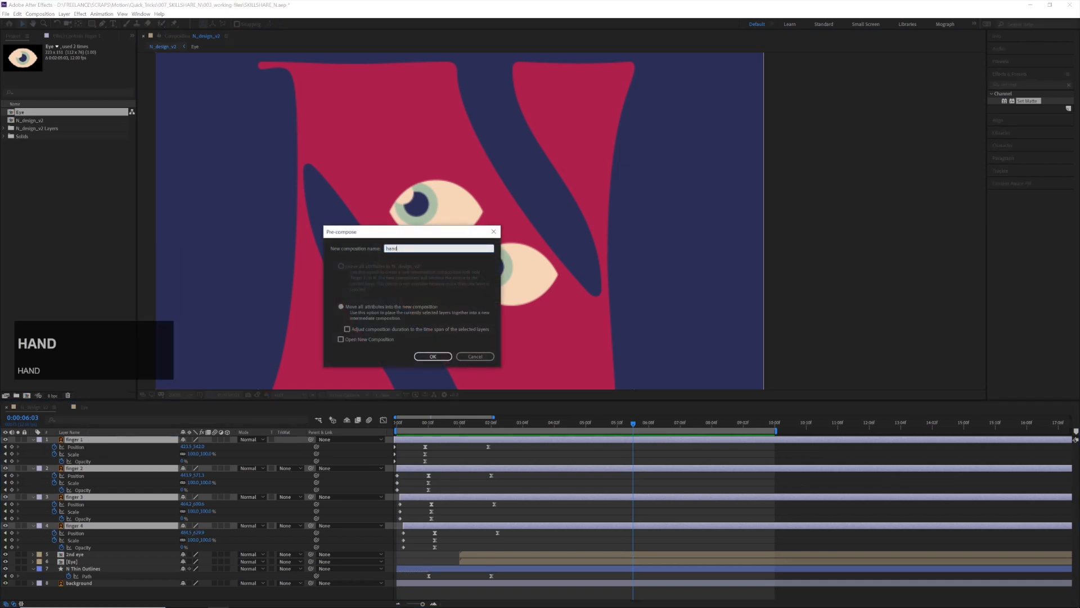
{"action": "key", "text": "Return"}
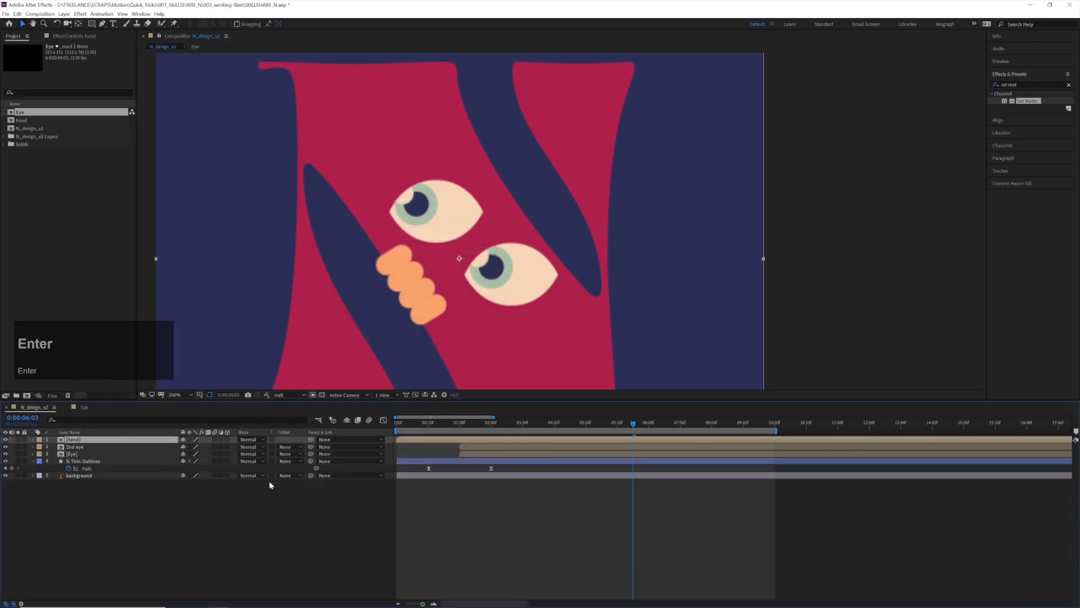
{"action": "left_click_drag", "start_coordinate": [414, 422], "coordinate": [370, 424]}
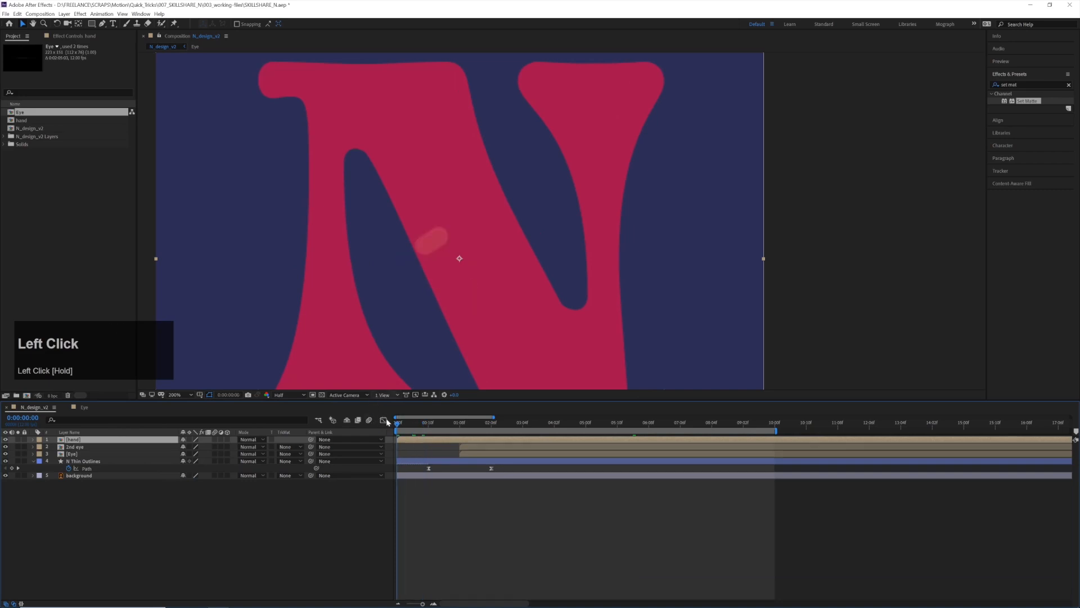
{"action": "key", "text": "space"}
Duplicate the hand layer and rotate the copy about 180 degrees, with the whole composition fitted in view
{"action": "left_click", "coordinate": [433, 444], "text": "ctrl"}
{"action": "key", "text": "ctrl+d"}
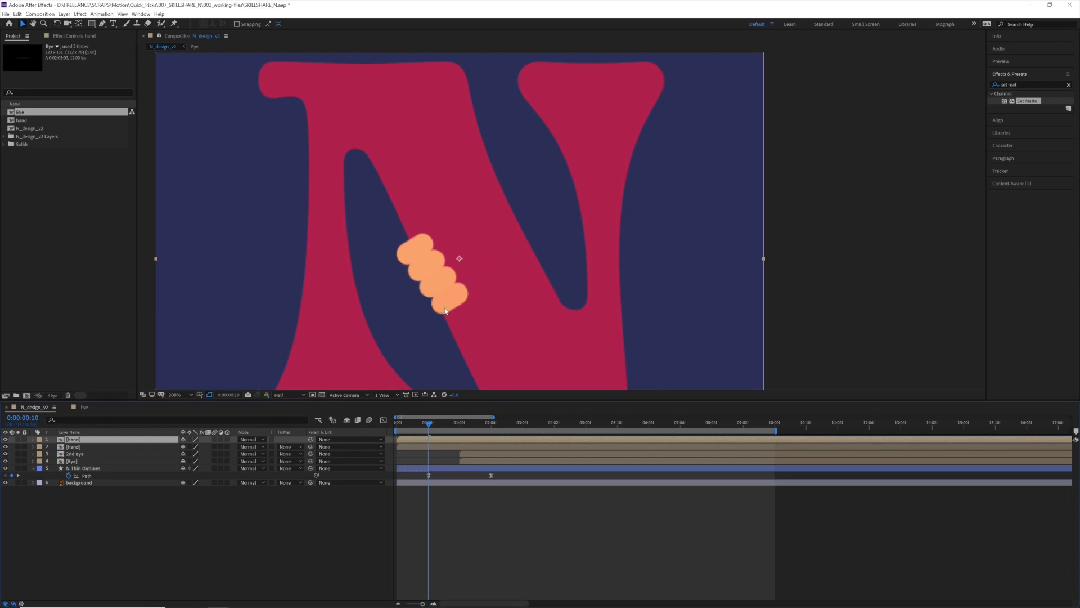
{"action": "left_click", "coordinate": [180, 397]}
{"action": "left_click", "coordinate": [188, 404]}
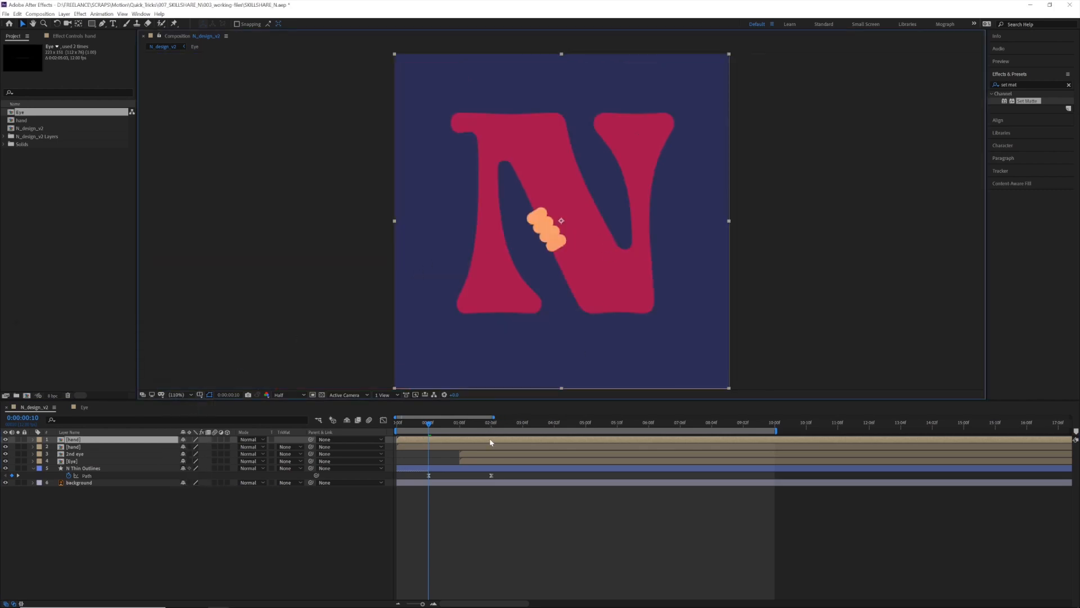
{"action": "left_click", "coordinate": [406, 440]}
{"action": "key", "text": "w"}
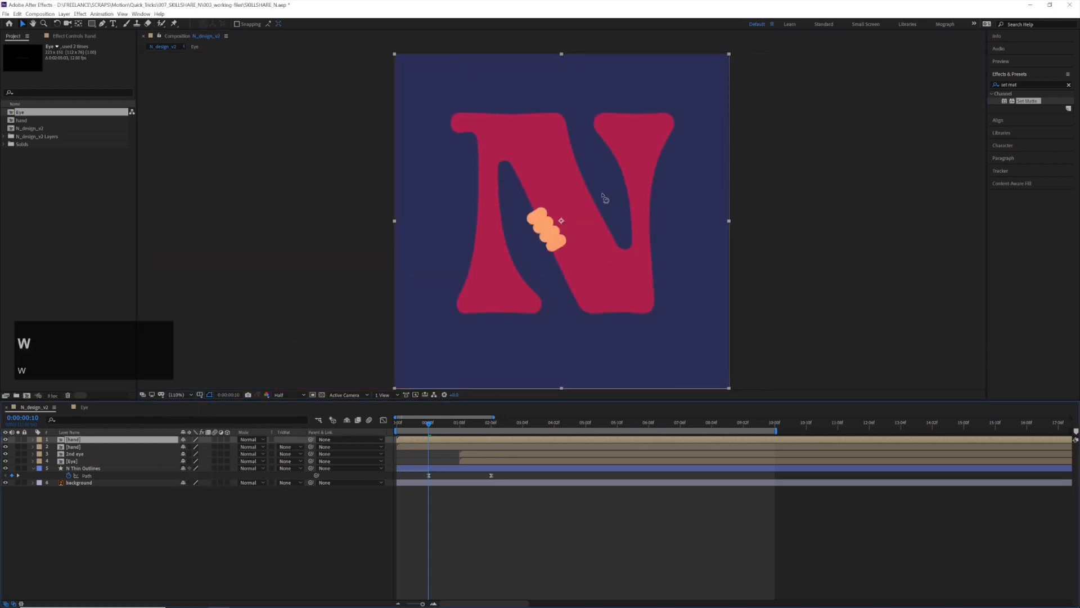
{"action": "left_click_drag", "start_coordinate": [694, 173], "coordinate": [367, 341]}
{"action": "key", "text": "v"}
Move the duplicated hand onto the opposite edge of the N's diagonal stroke and check its placement over the morph
{"action": "left_click_drag", "start_coordinate": [630, 269], "coordinate": [635, 244]}
{"action": "left_click_drag", "start_coordinate": [440, 423], "coordinate": [498, 425]}
{"action": "left_click_drag", "start_coordinate": [625, 224], "coordinate": [622, 224]}
{"action": "left_click_drag", "start_coordinate": [407, 424], "coordinate": [398, 424]}
{"action": "key", "text": "space"}
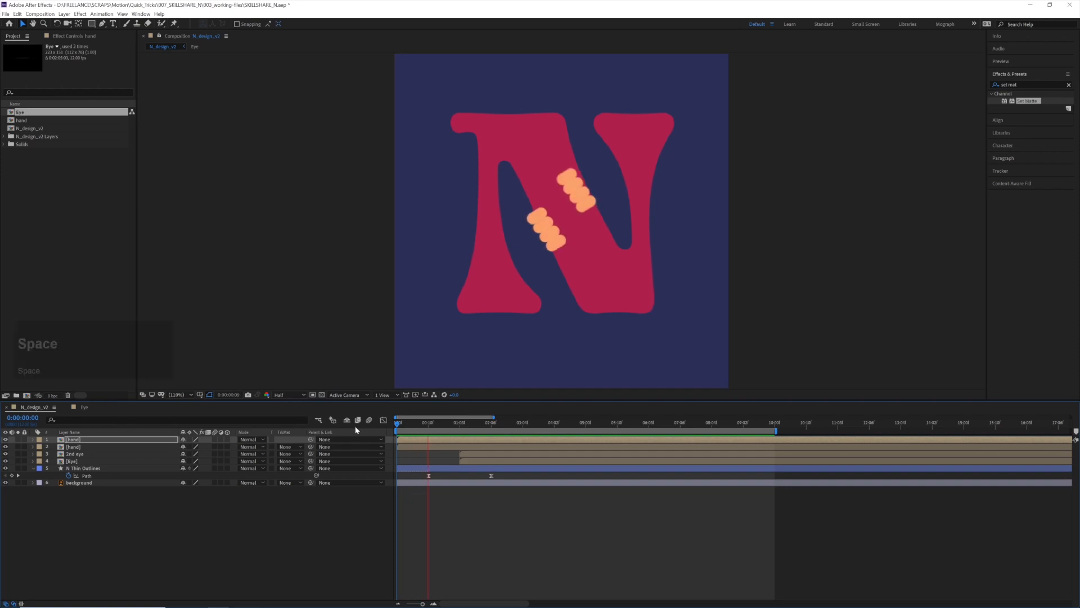
{"action": "key", "text": "space"}
{"action": "left_click_drag", "start_coordinate": [423, 425], "coordinate": [421, 426]}
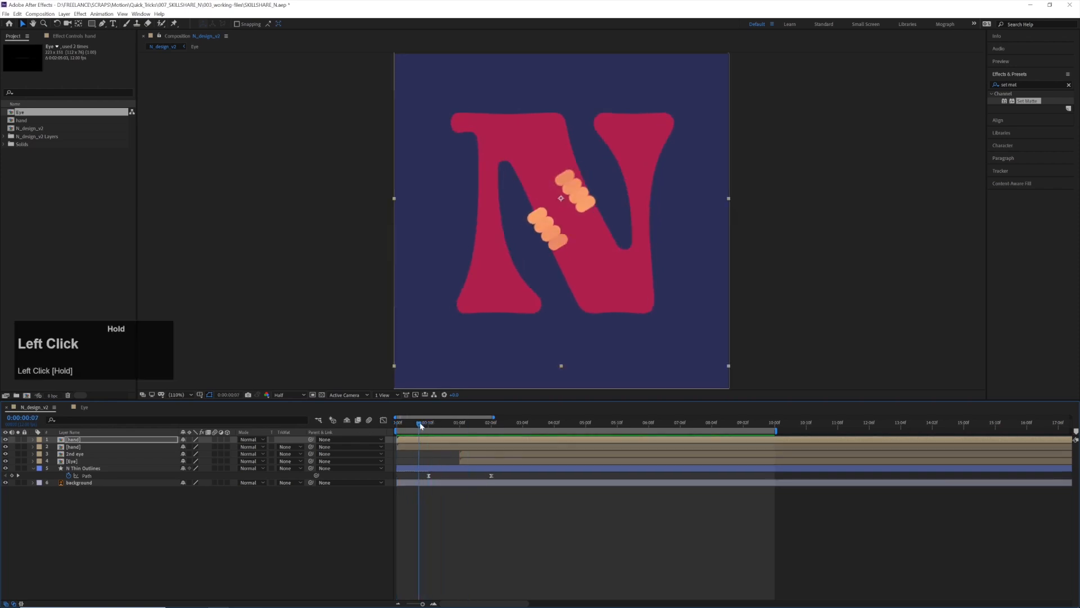
Tilt the duplicated hand slightly and reposition it so its fingers follow the upper edge of the N's diagonal
{"action": "left_click_drag", "start_coordinate": [588, 238], "coordinate": [609, 232]}
{"action": "key", "text": "w"}
{"action": "left_click_drag", "start_coordinate": [674, 212], "coordinate": [639, 232]}
{"action": "key", "text": "v"}
{"action": "key", "text": "space"}
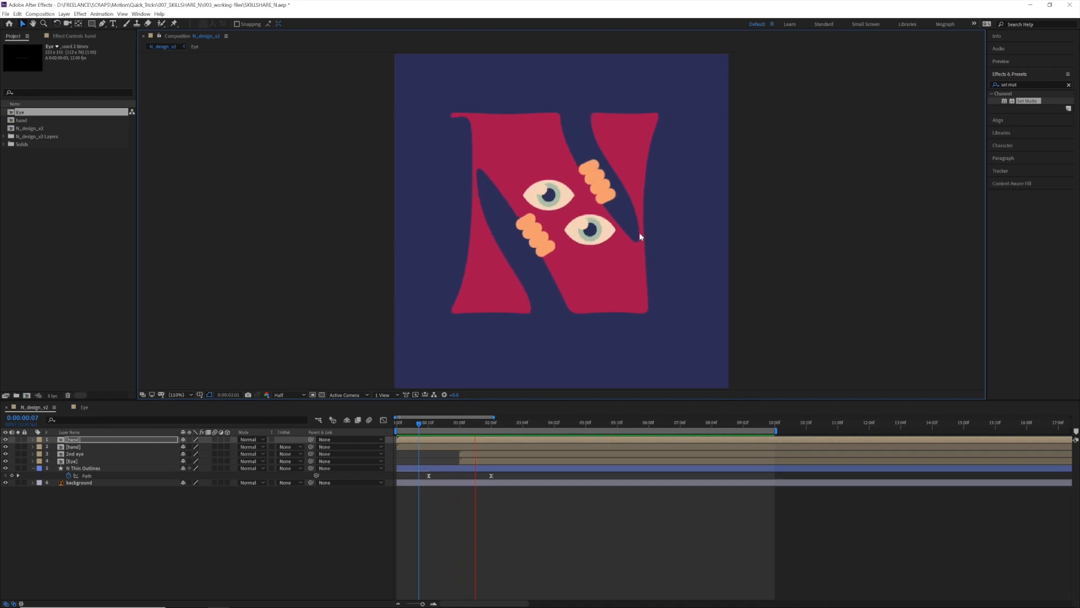
{"action": "left_click_drag", "start_coordinate": [639, 231], "coordinate": [634, 231]}
{"action": "left_click_drag", "start_coordinate": [445, 423], "coordinate": [431, 423]}
{"action": "key", "text": "space"}
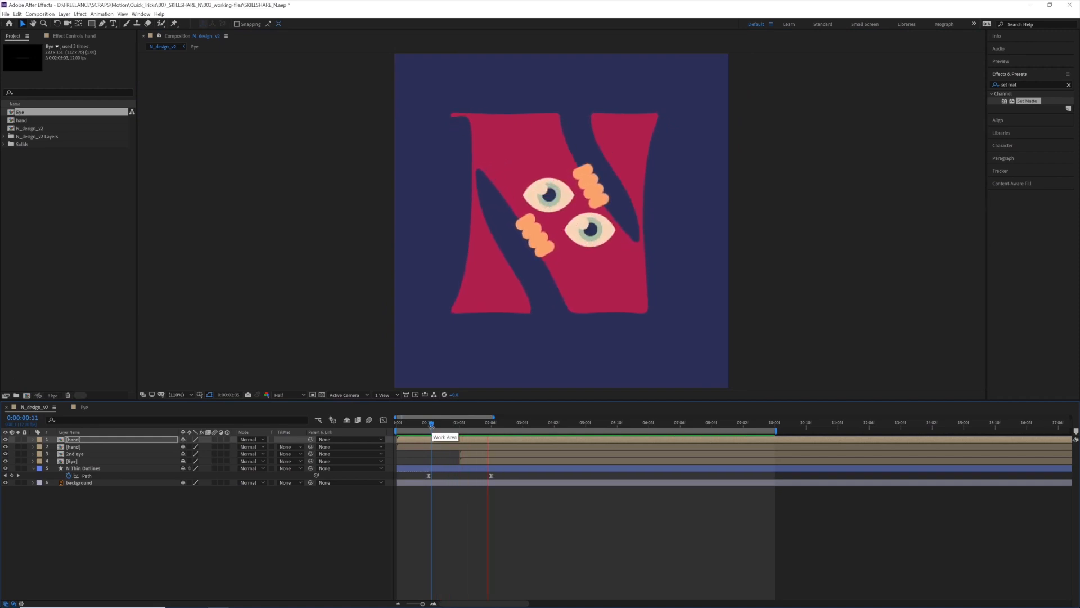
Play the composition from the first frame to review both hands with the morph and the eyes
{"action": "left_click", "coordinate": [411, 429]}
{"action": "left_click_drag", "start_coordinate": [399, 426], "coordinate": [396, 426]}
{"action": "key", "text": "space"}
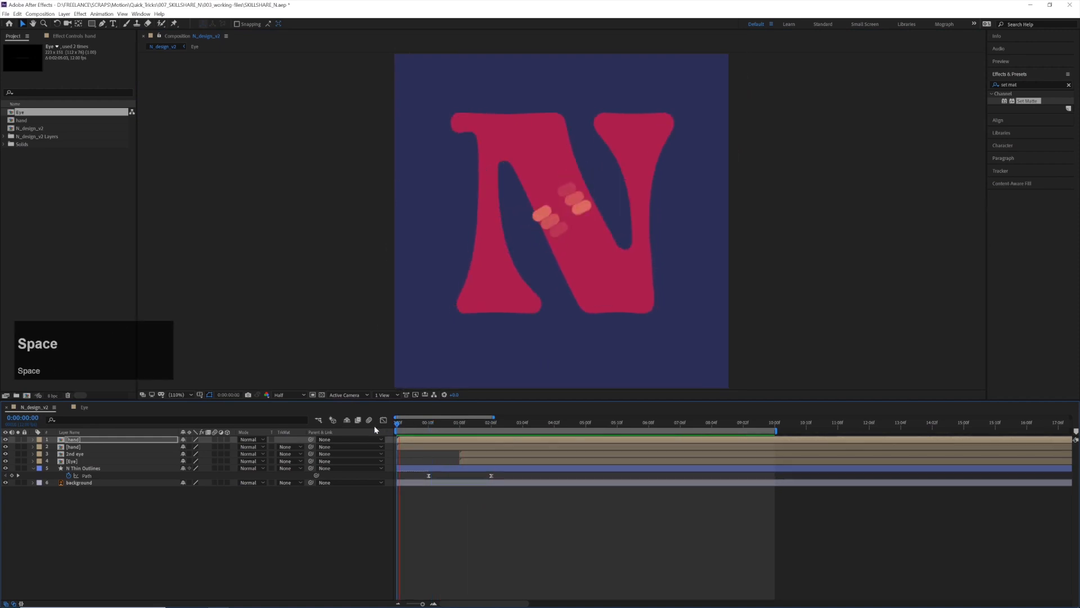
{"action": "key", "text": "space"}
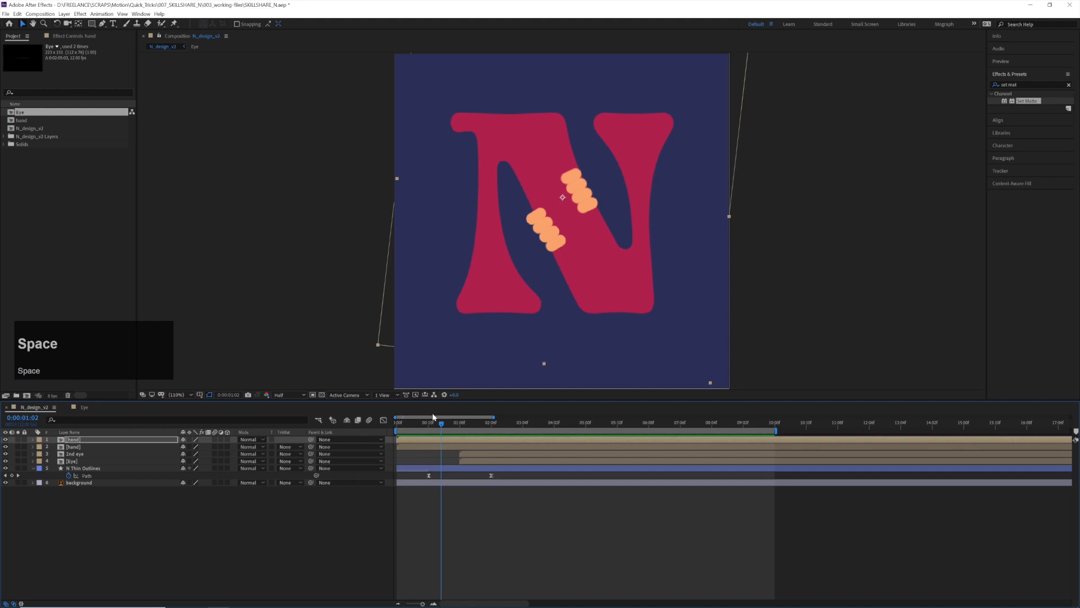
{"action": "key", "text": "shift+Right"}
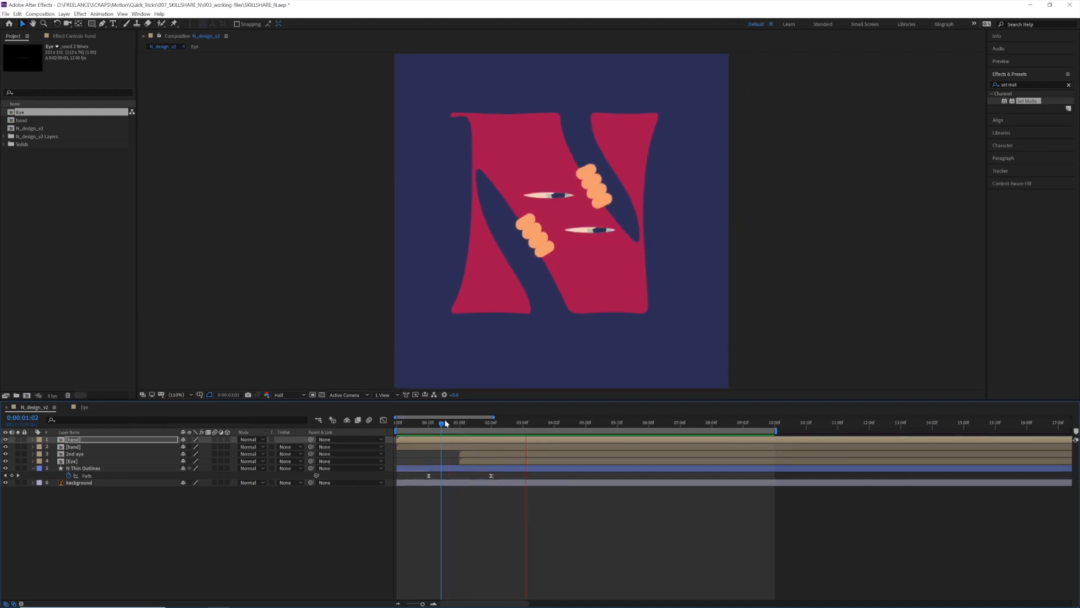
{"action": "left_click", "coordinate": [398, 423]}
{"action": "key", "text": "space"}
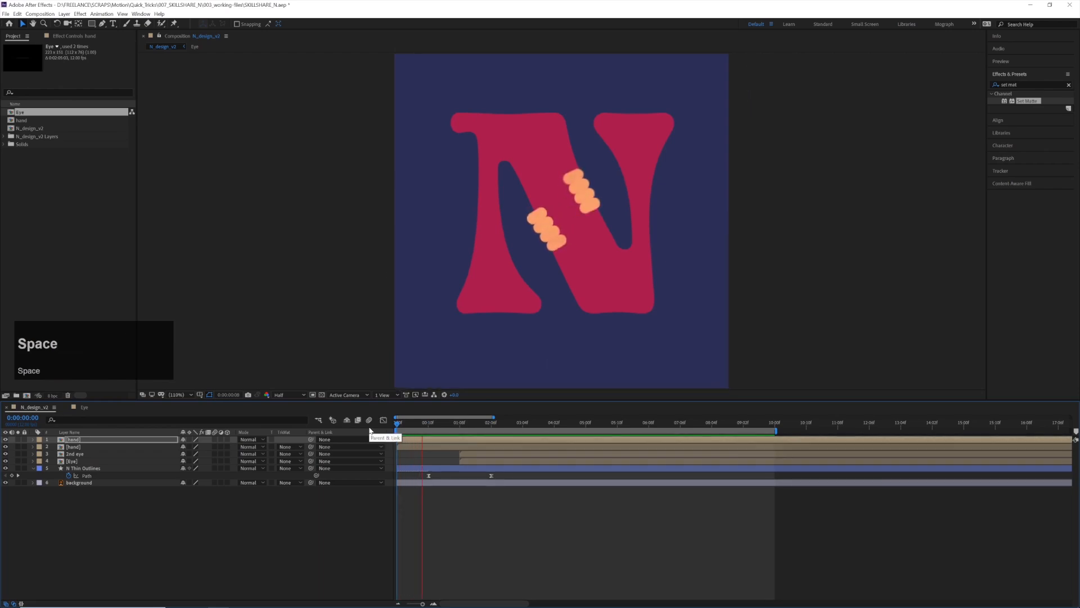
{"action": "left_click", "coordinate": [638, 498]}
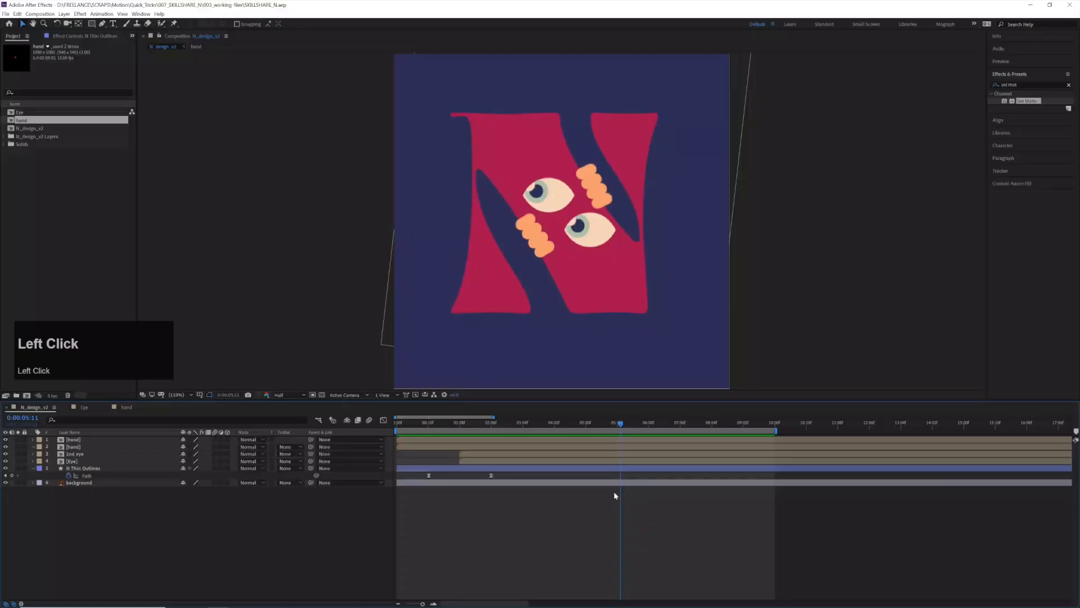
Open the hand composition from 0:00:04:00 and inspect the timing of the finger keyframes up to 0:00:03:00
{"action": "left_click", "coordinate": [607, 423]}
{"action": "left_click_drag", "start_coordinate": [606, 423], "coordinate": [548, 423]}
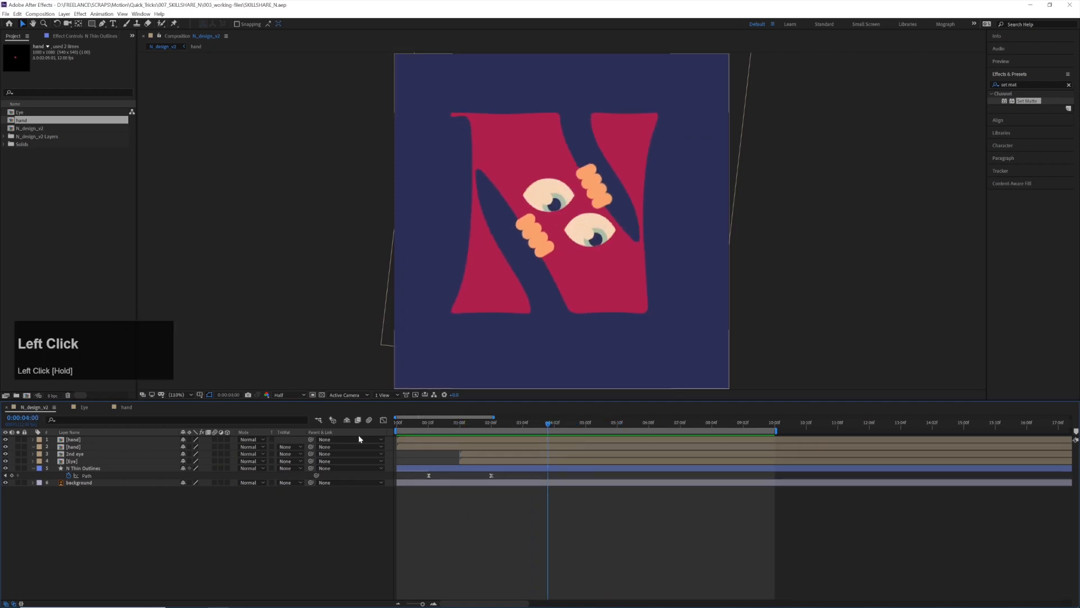
{"action": "double_click", "coordinate": [513, 444]}
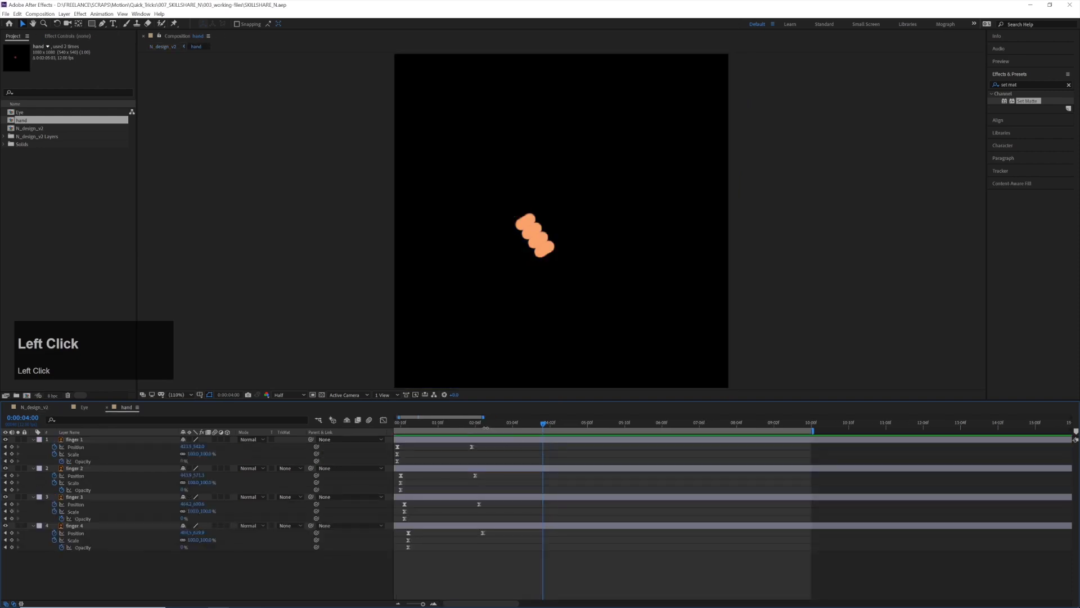
{"action": "left_click_drag", "start_coordinate": [465, 426], "coordinate": [506, 430]}
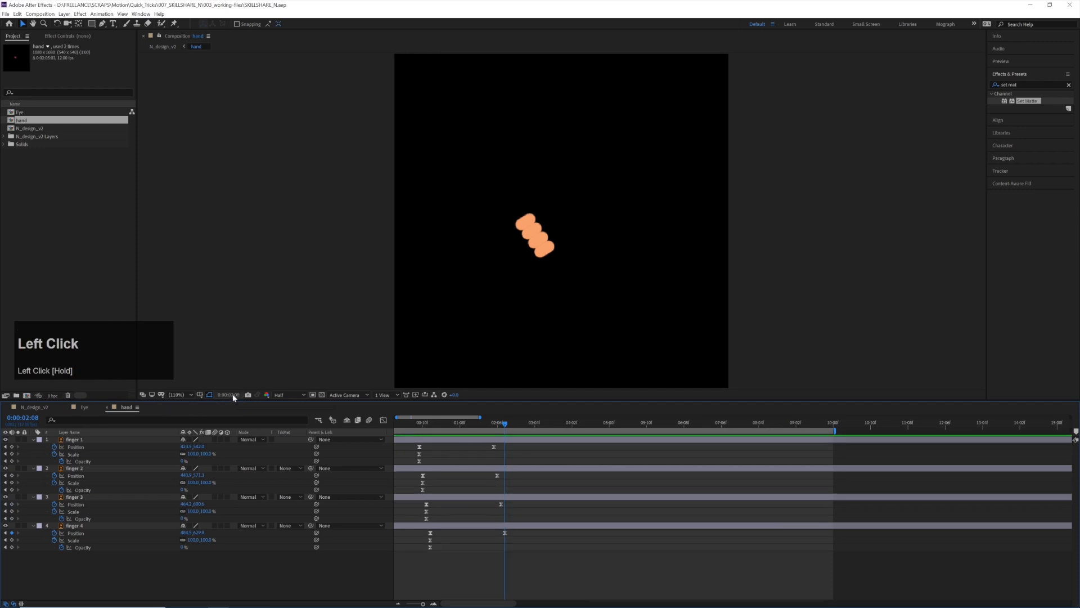
{"action": "left_click_drag", "start_coordinate": [497, 430], "coordinate": [521, 436]}
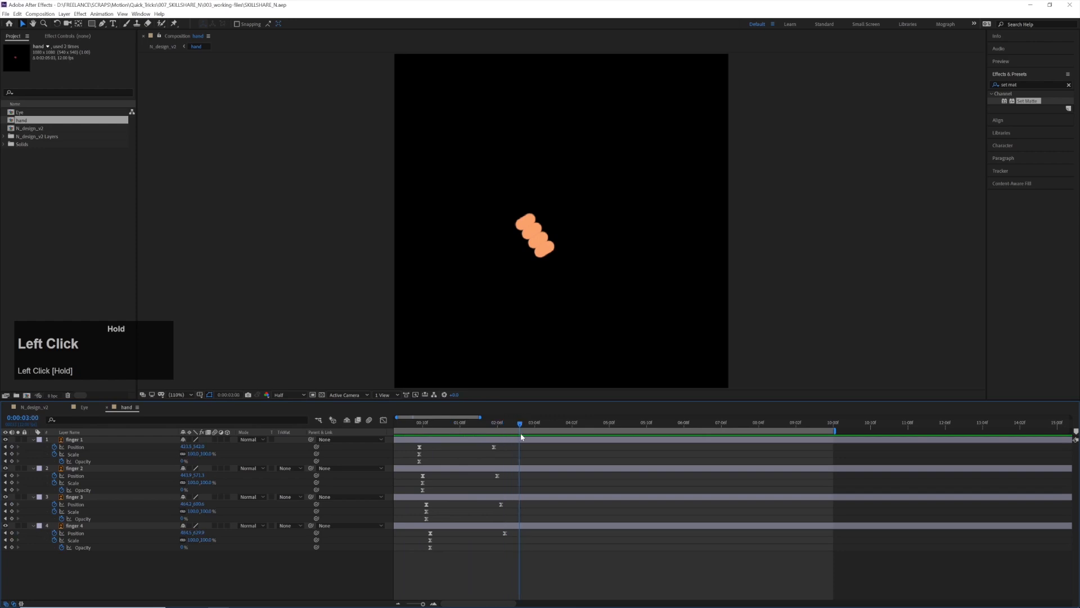
{"action": "left_click_drag", "start_coordinate": [451, 597], "coordinate": [451, 510]}
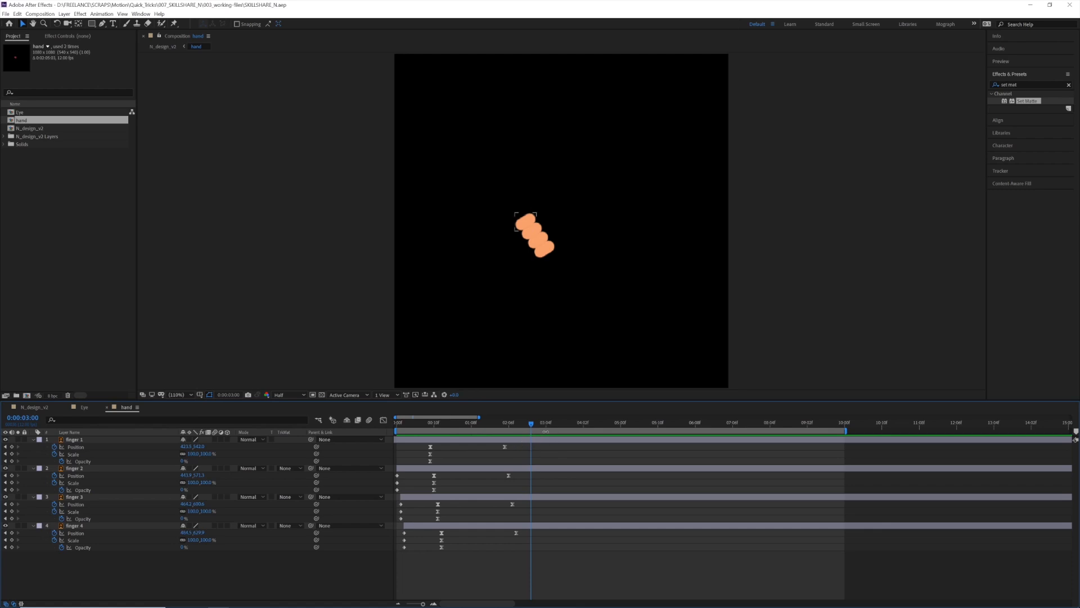
Return to the N_design_v2 composition, enable time remapping on the lower hand layer and add a Time Remap keyframe at 0:00:03:00
{"action": "left_click", "coordinate": [42, 407]}
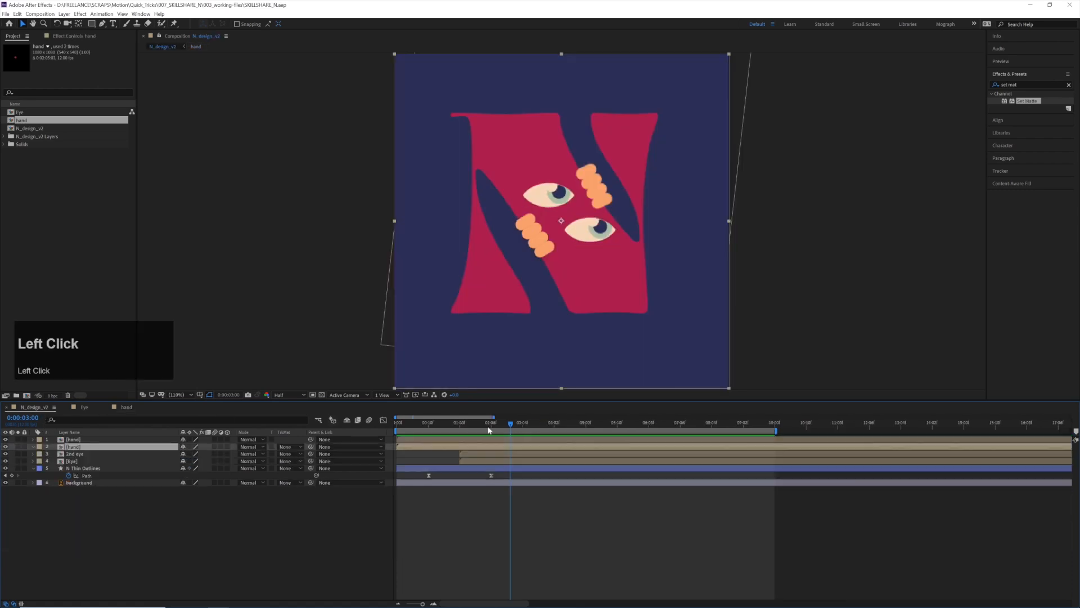
{"action": "right_click", "coordinate": [89, 446]}
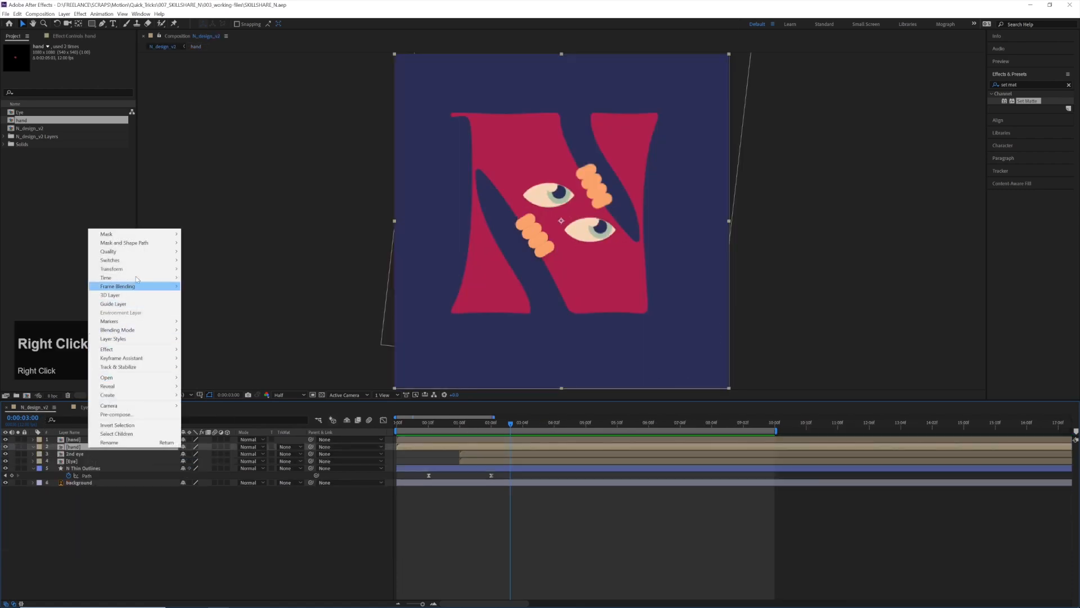
{"action": "mouse_move", "coordinate": [143, 278]}
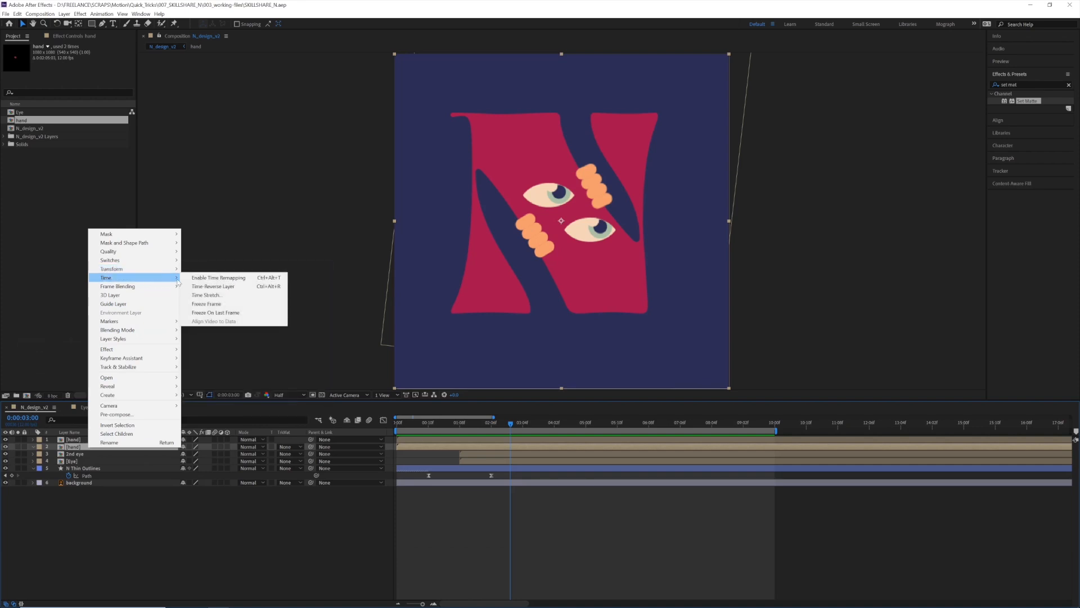
{"action": "left_click", "coordinate": [202, 278]}
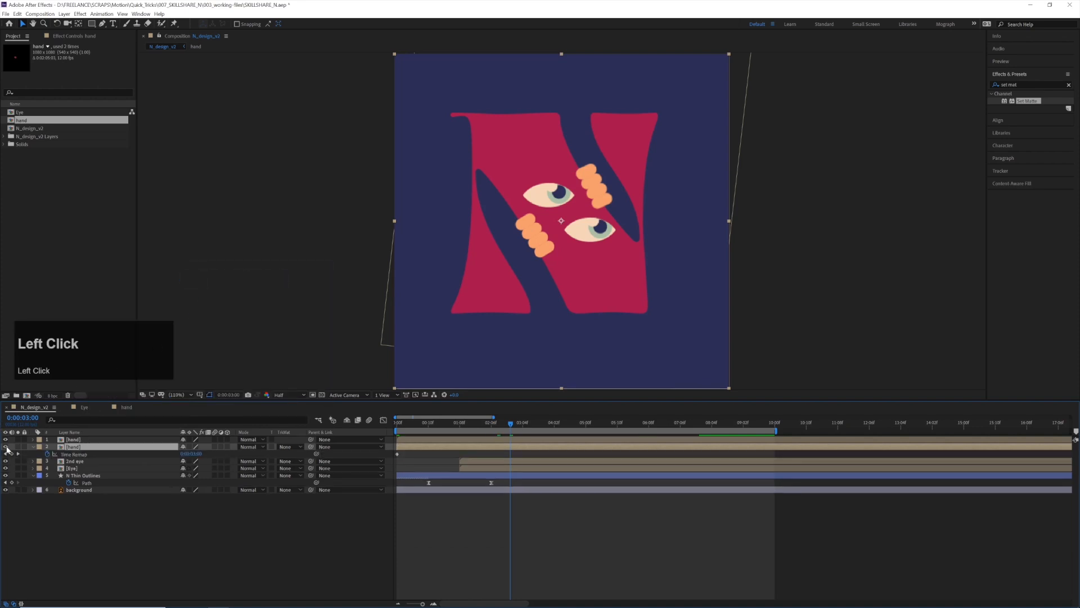
{"action": "left_click", "coordinate": [12, 454]}
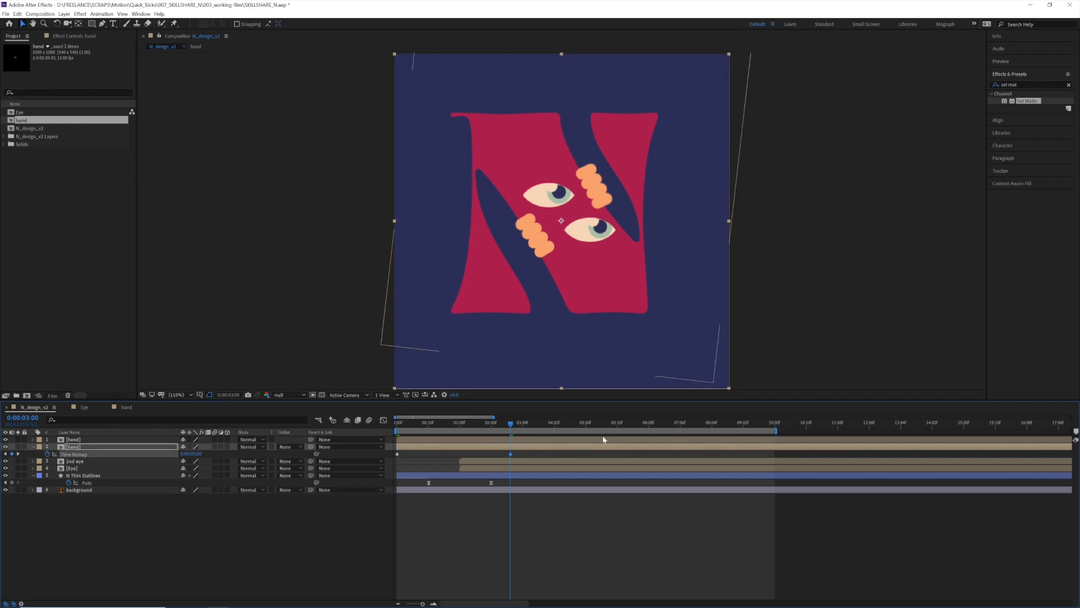
Add a Time Remap keyframe at 0:00:07:00, shift it one frame earlier, and paste a copy of the 0:00:03:00 keyframe at 0:00:07:00
{"action": "left_click_drag", "start_coordinate": [769, 427], "coordinate": [661, 437]}
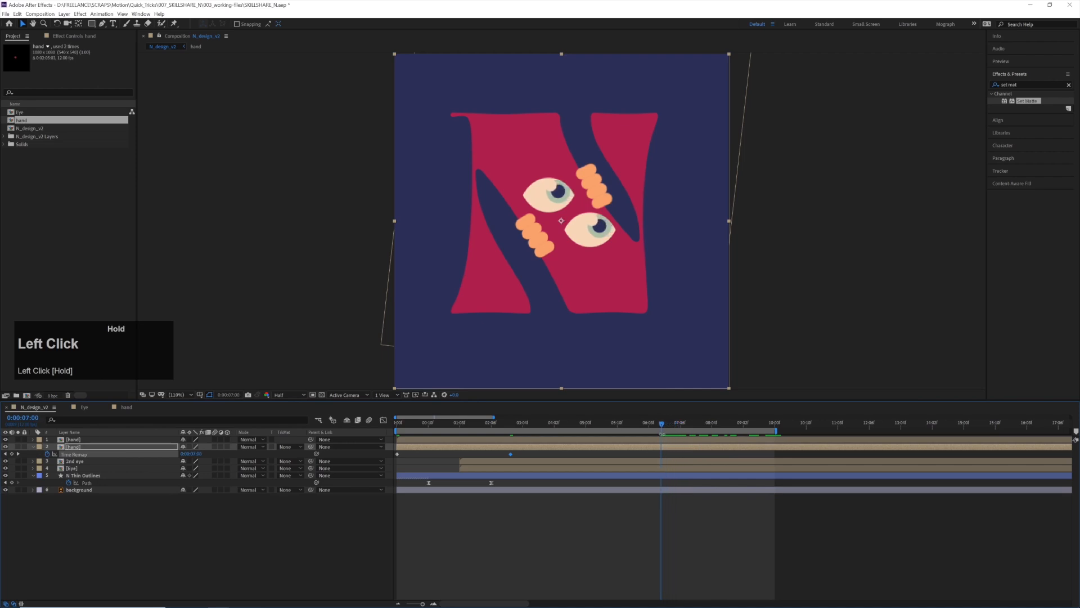
{"action": "left_click", "coordinate": [12, 454]}
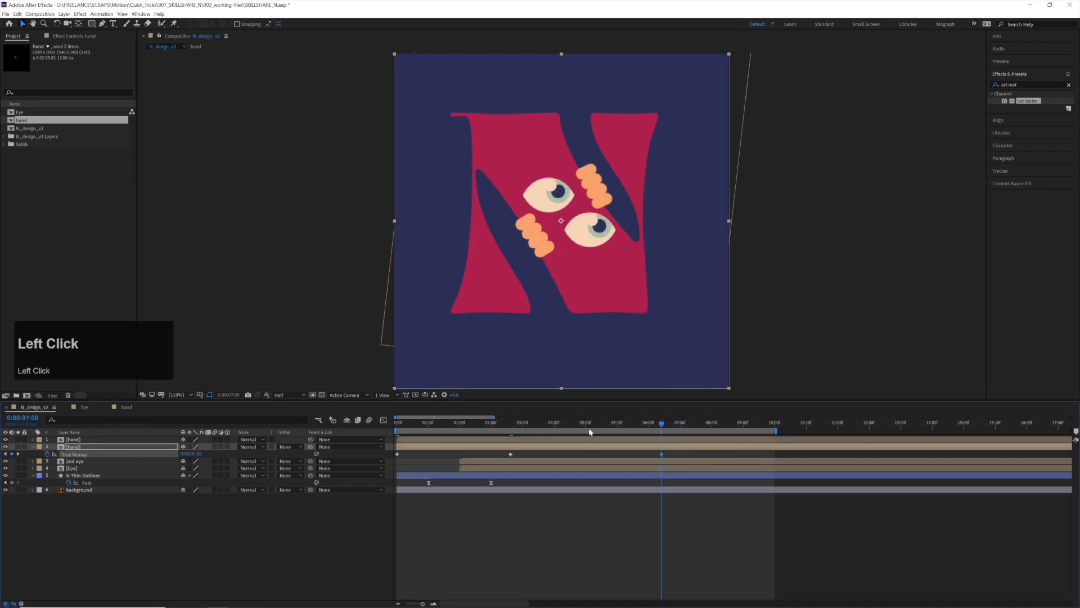
{"action": "left_click_drag", "start_coordinate": [661, 454], "coordinate": [659, 456]}
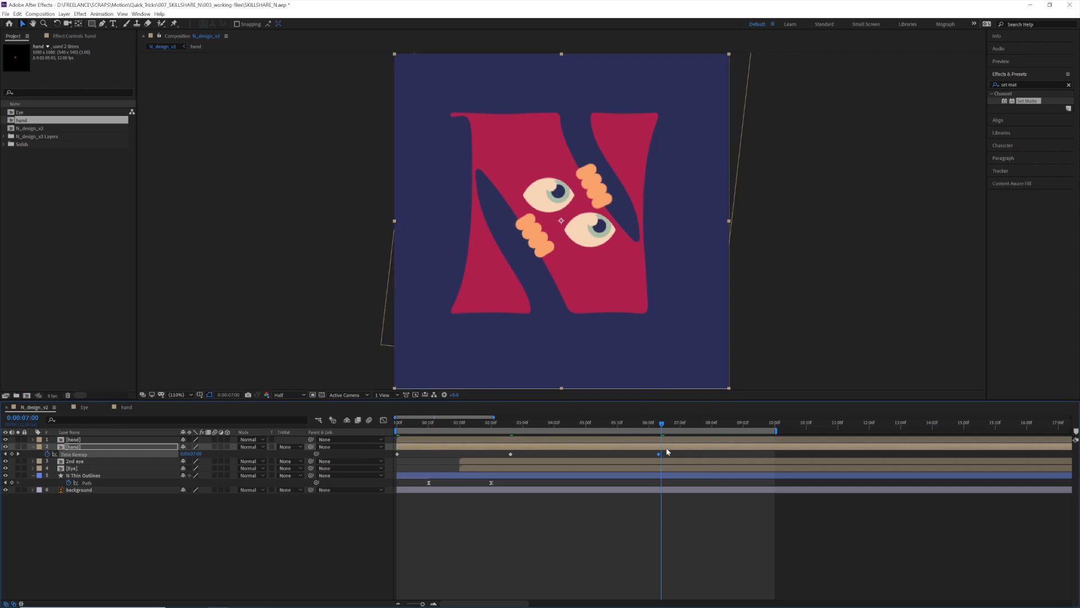
{"action": "left_click_drag", "start_coordinate": [510, 454], "coordinate": [510, 455]}
{"action": "left_click", "coordinate": [510, 453], "text": "ctrl"}
{"action": "key", "text": "ctrl+v"}
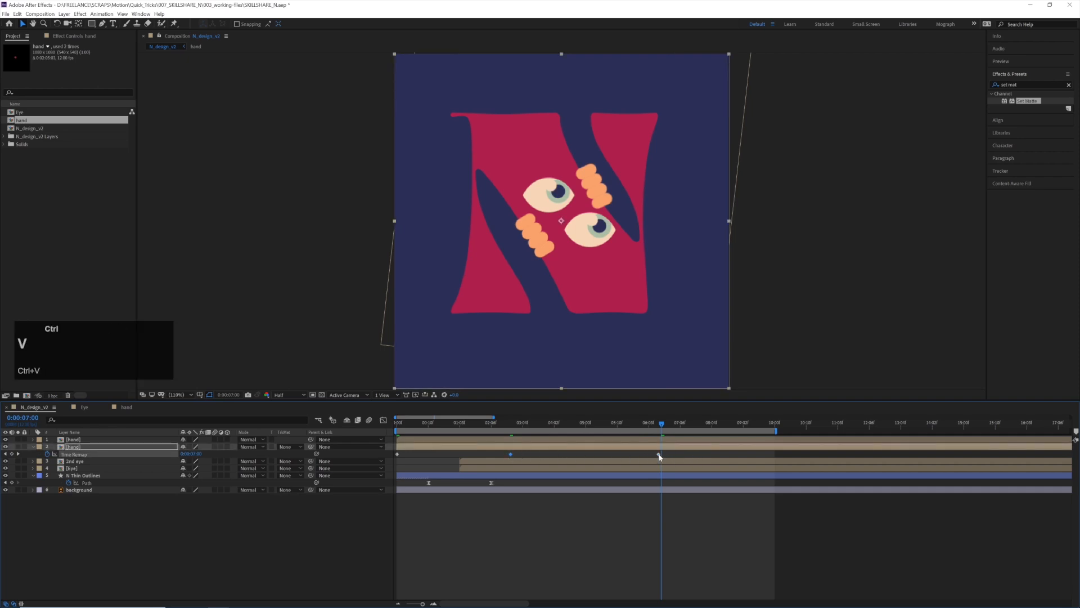
{"action": "left_click", "coordinate": [660, 454]}
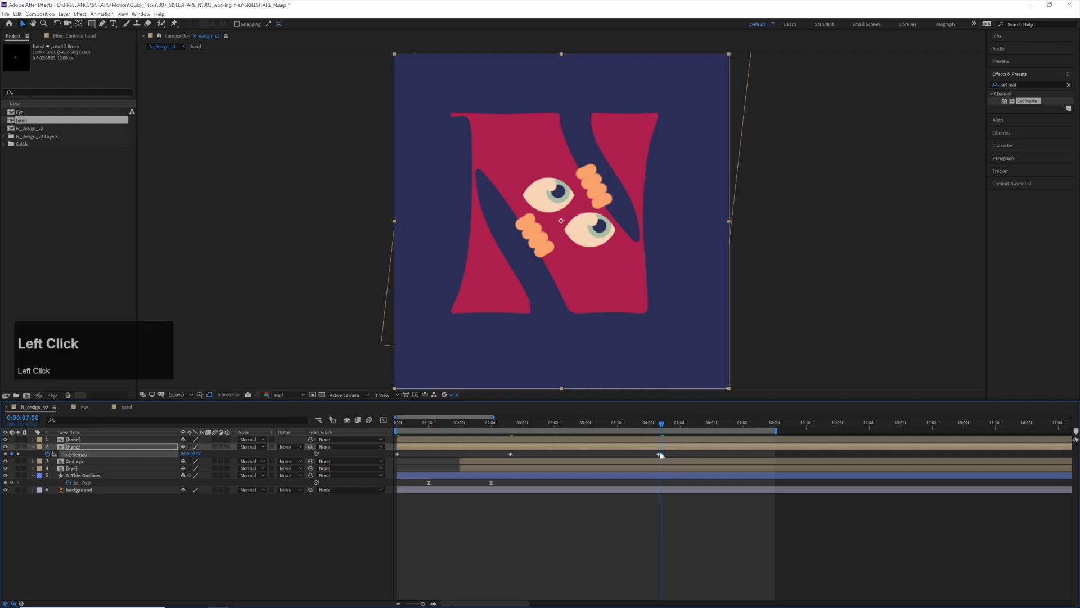
Copy the hand's first Time Remap keyframe to 0:00:09:11 so its motion reverses out of the 0:00:07:00 keyframe
{"action": "left_click", "coordinate": [397, 454]}
{"action": "key", "text": "ctrl+c"}
{"action": "left_click", "coordinate": [774, 423], "text": "shift"}
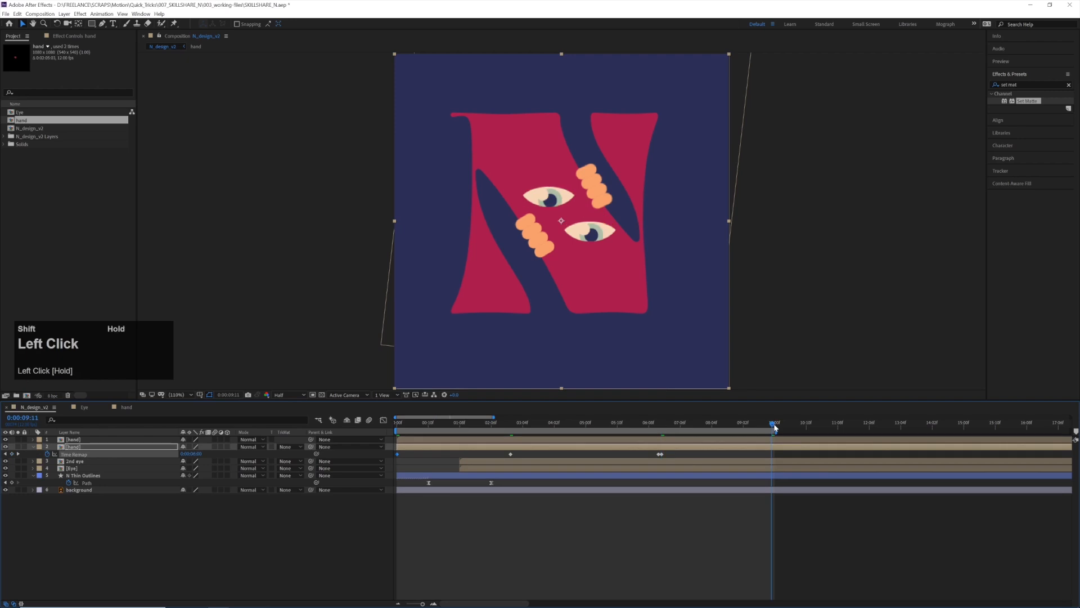
{"action": "key", "text": "ctrl+v"}
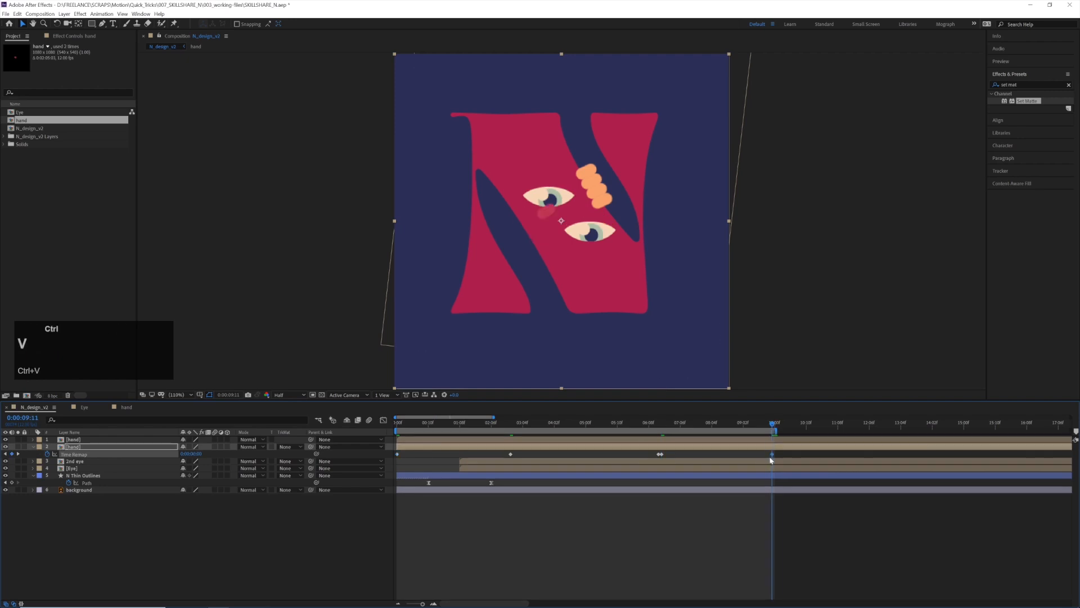
Play the composition from 0:00:06:07 and 0:00:06:10 to review the time-remapped hand's reversed motion
{"action": "left_click", "coordinate": [641, 426]}
{"action": "key", "text": "space"}
{"action": "key", "text": "space"}
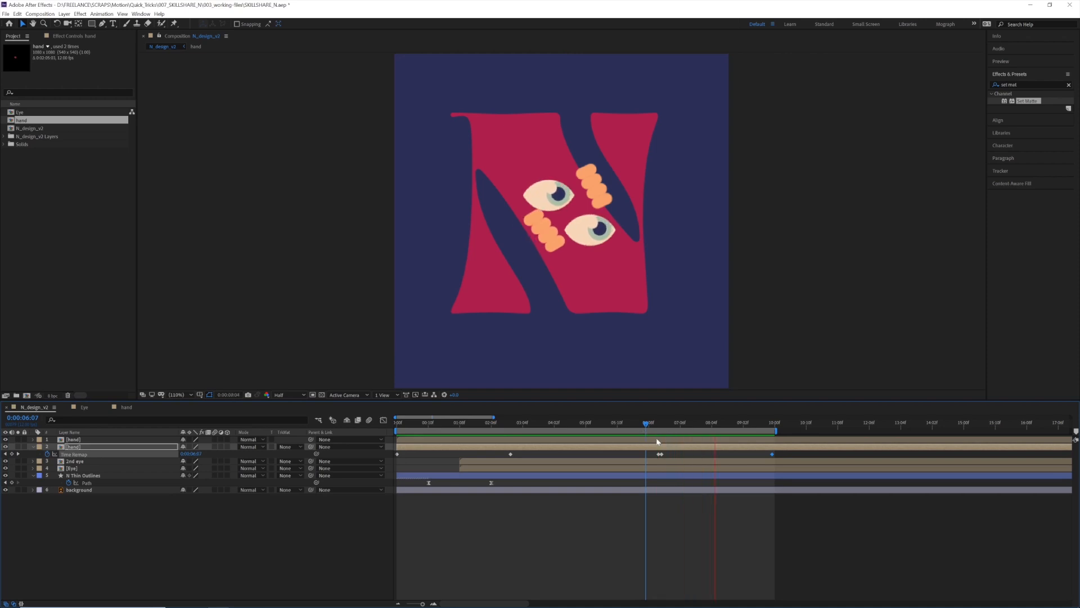
{"action": "left_click_drag", "start_coordinate": [662, 426], "coordinate": [657, 431]}
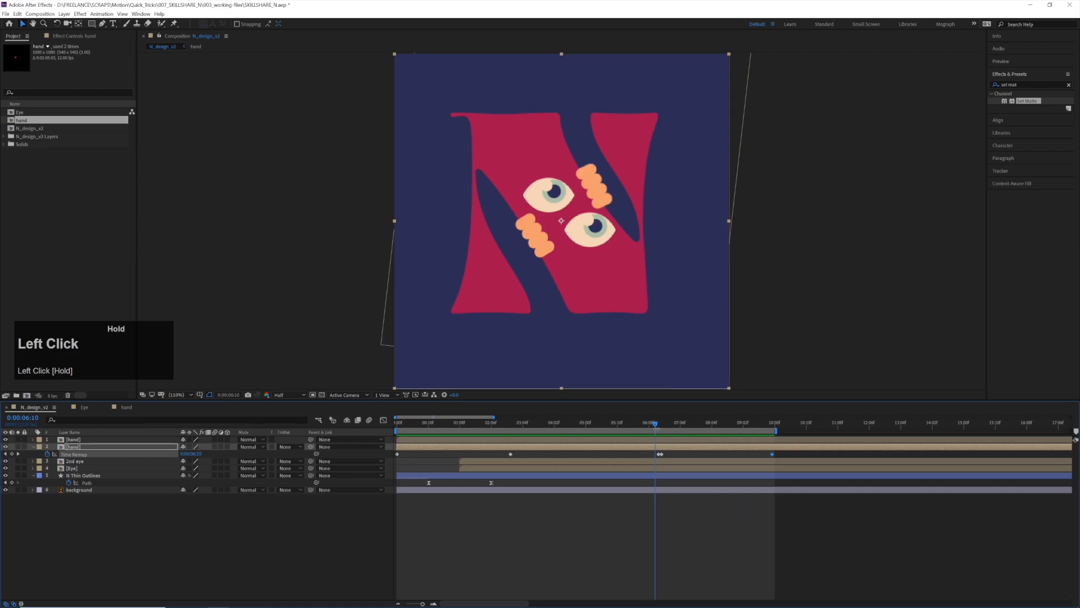
{"action": "key", "text": "space"}
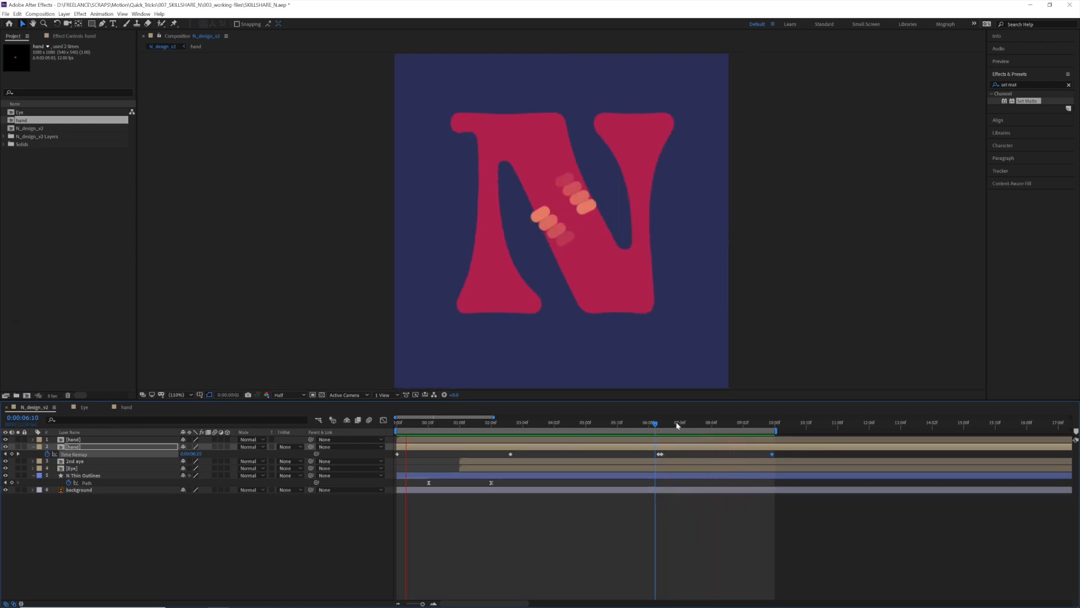
{"action": "key", "text": "space"}
{"action": "left_click", "coordinate": [662, 427]}
Copy all Time Remap keyframes onto the other hand layer, starting at the first frame, and play the result
{"action": "left_click_drag", "start_coordinate": [782, 461], "coordinate": [388, 457]}
{"action": "key", "text": "ctrl+c"}
{"action": "left_click", "coordinate": [400, 423]}
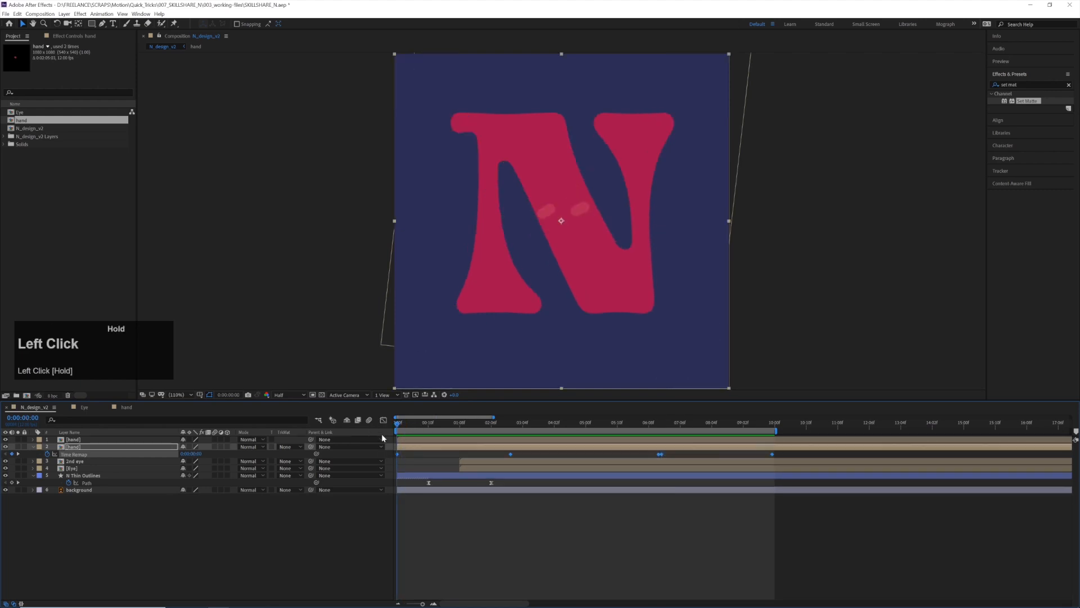
{"action": "left_click", "coordinate": [412, 440]}
{"action": "key", "text": "ctrl+v"}
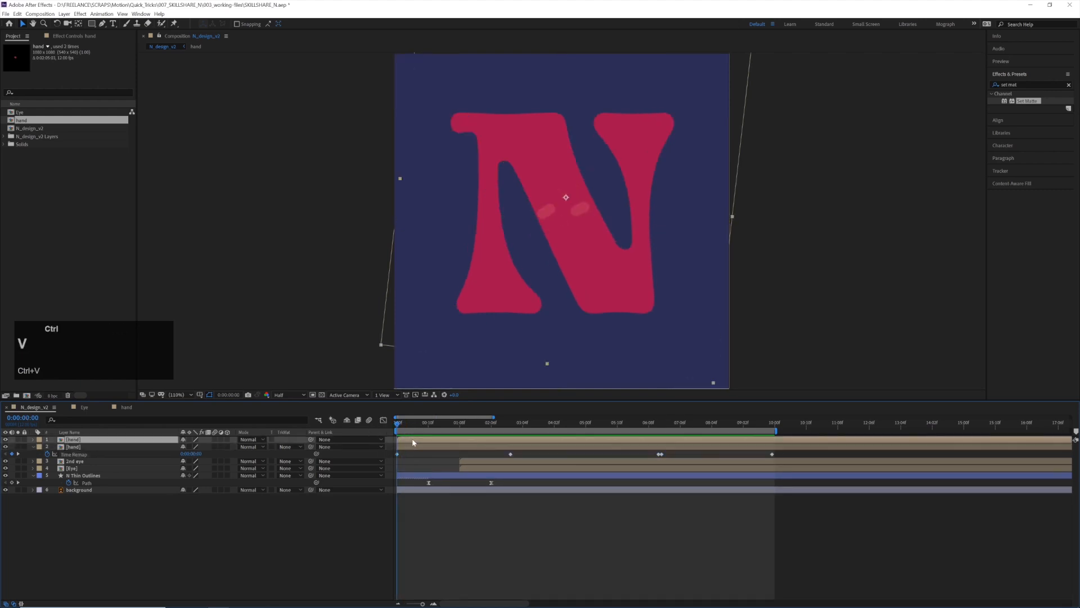
{"action": "left_click", "coordinate": [433, 447]}
{"action": "key", "text": "space"}
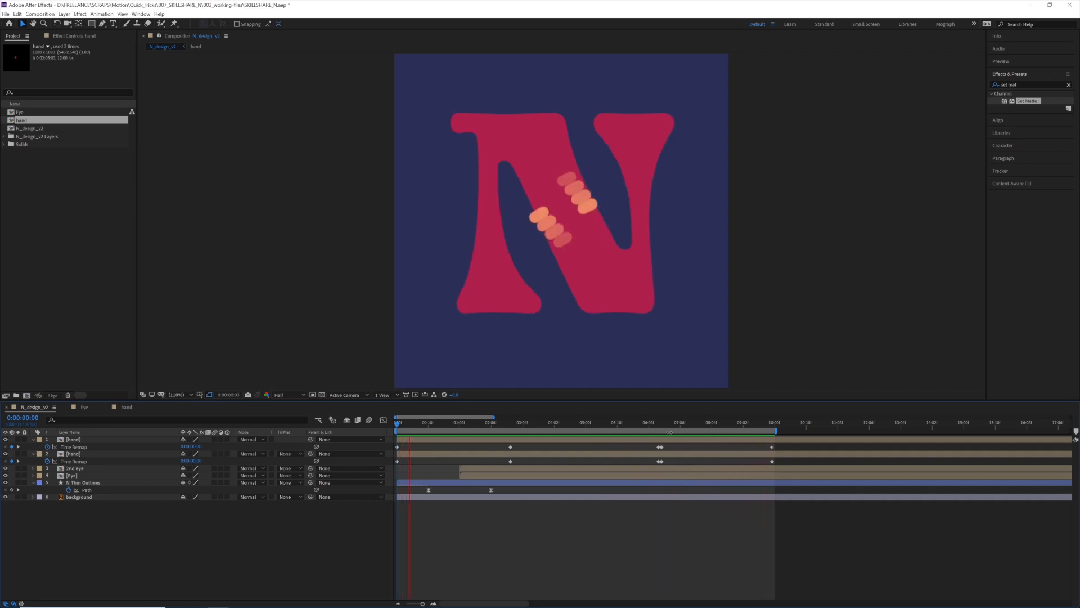
{"action": "key", "text": "space"}
Examine the timing of the N outline's Path keyframes by scrubbing from 0:00:00:09 to 0:00:01:05
{"action": "left_click_drag", "start_coordinate": [663, 427], "coordinate": [666, 430]}
{"action": "left_click", "coordinate": [491, 490]}
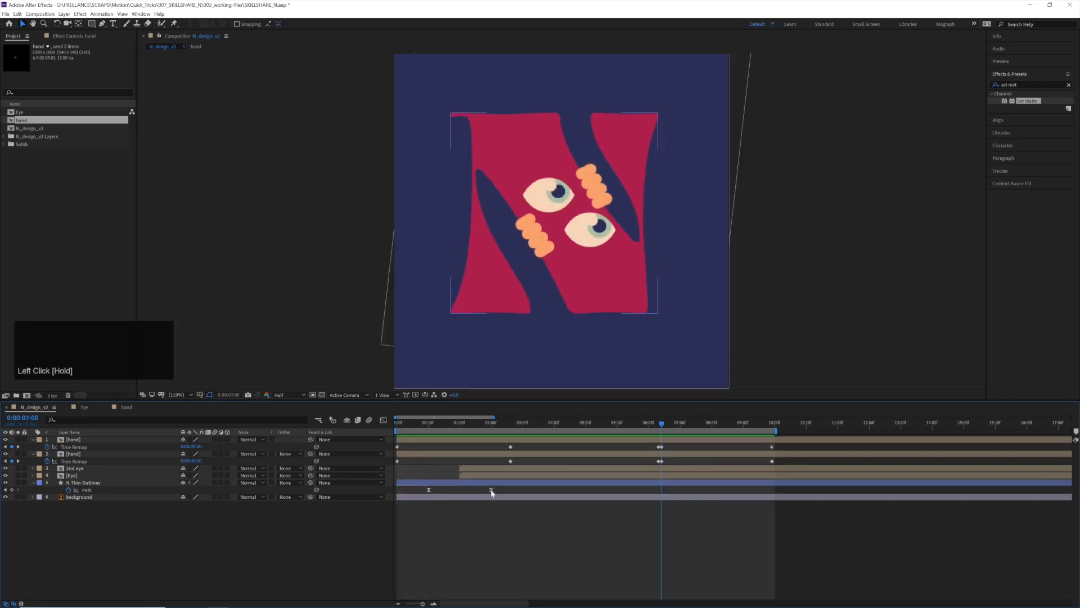
{"action": "left_click", "coordinate": [427, 424]}
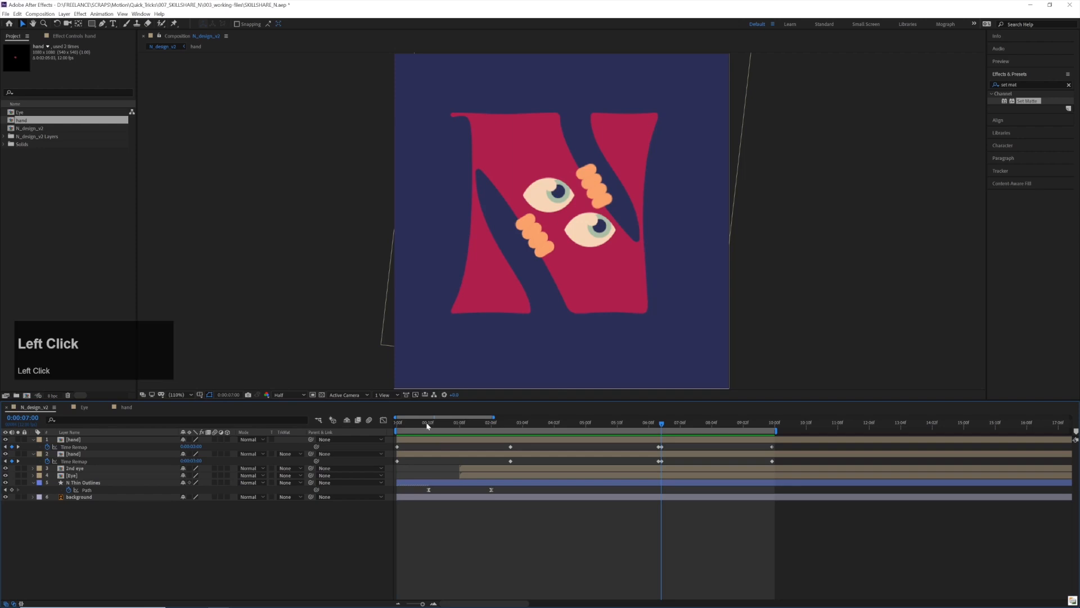
{"action": "left_click", "coordinate": [429, 490]}
{"action": "left_click_drag", "start_coordinate": [424, 428], "coordinate": [428, 429]}
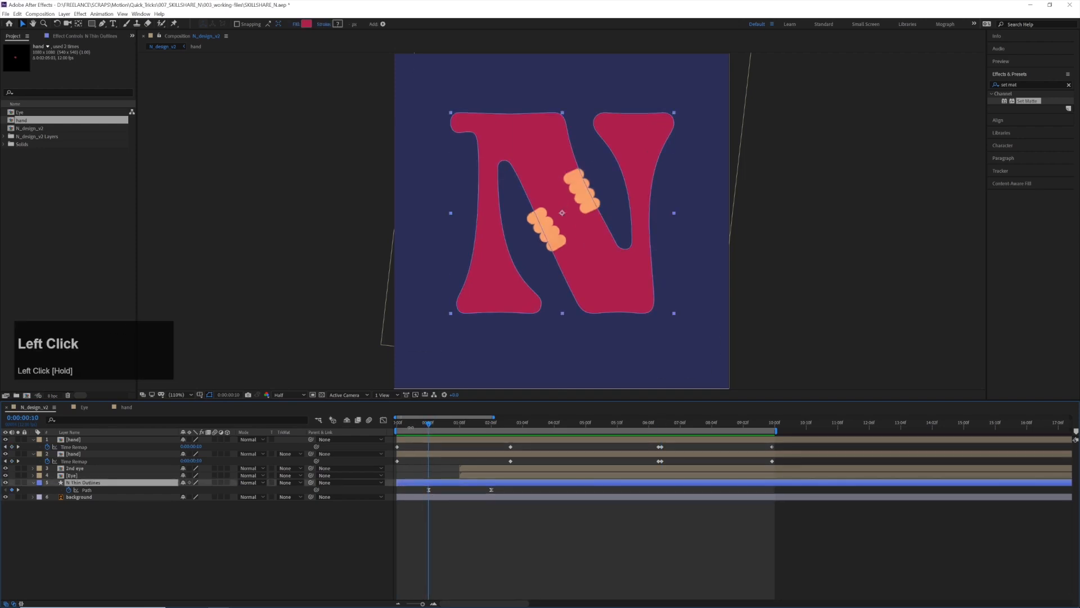
{"action": "left_click", "coordinate": [429, 426]}
{"action": "left_click_drag", "start_coordinate": [444, 428], "coordinate": [451, 428]}
{"action": "left_click", "coordinate": [428, 490]}
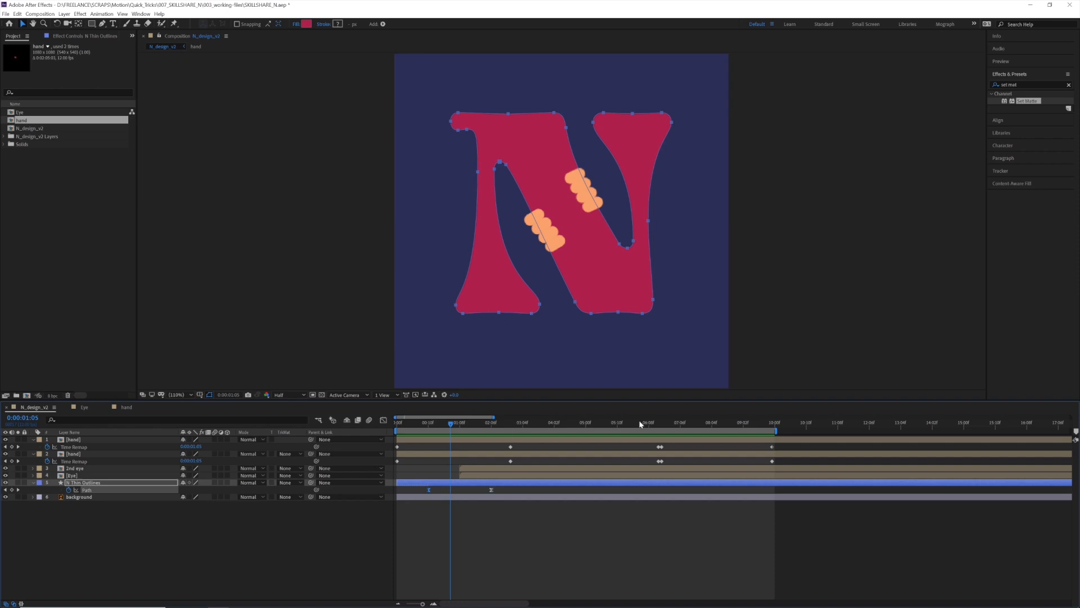
Paste a copy of the N outline's second Path keyframe at 0:00:09:01, stepping back from the last frame
{"action": "left_click", "coordinate": [775, 428], "text": "shift"}
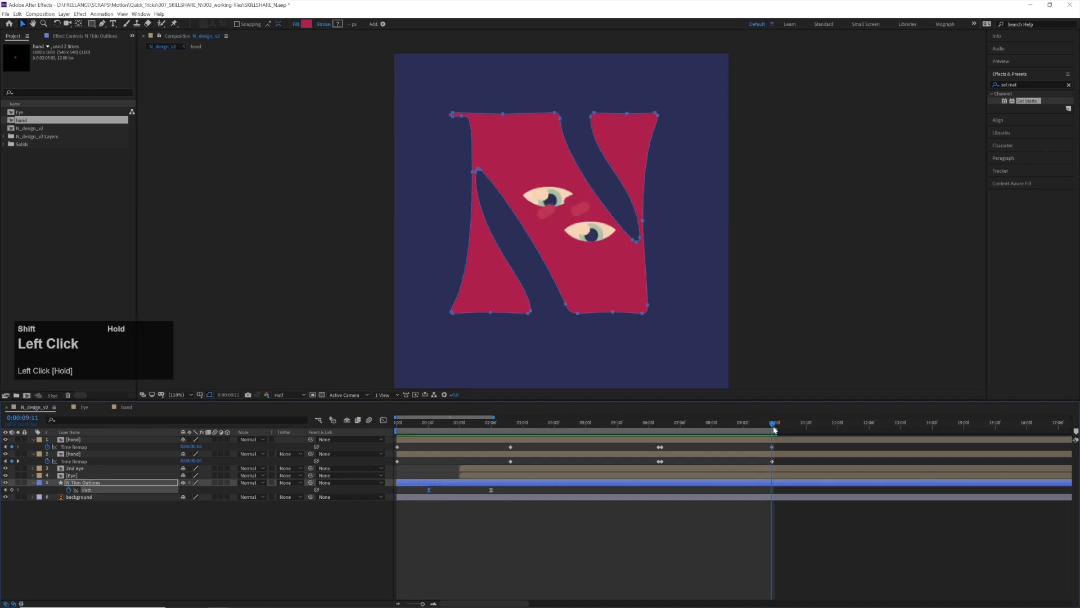
{"action": "key", "text": "ctrl+Left"}
{"action": "key", "text": "ctrl+Left"}
{"action": "key", "text": "ctrl+Left"}
{"action": "key", "text": "ctrl+Left"}
{"action": "key", "text": "ctrl+Left"}
{"action": "key", "text": "ctrl+Left"}
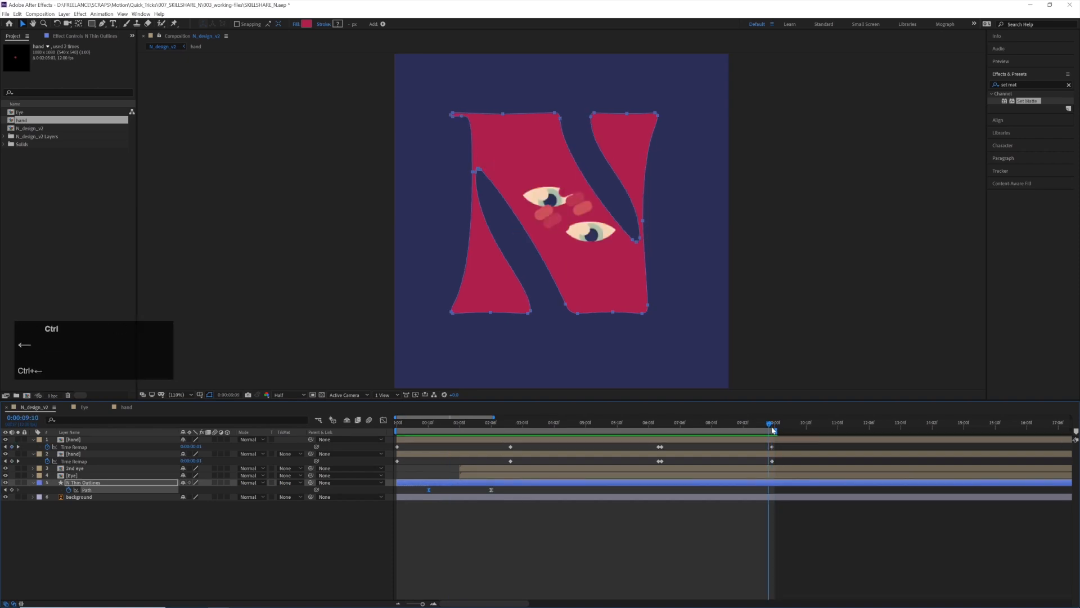
{"action": "key", "text": "ctrl+Left"}
{"action": "key", "text": "ctrl+Left"}
{"action": "key", "text": "ctrl+Left"}
{"action": "key", "text": "ctrl+Left"}
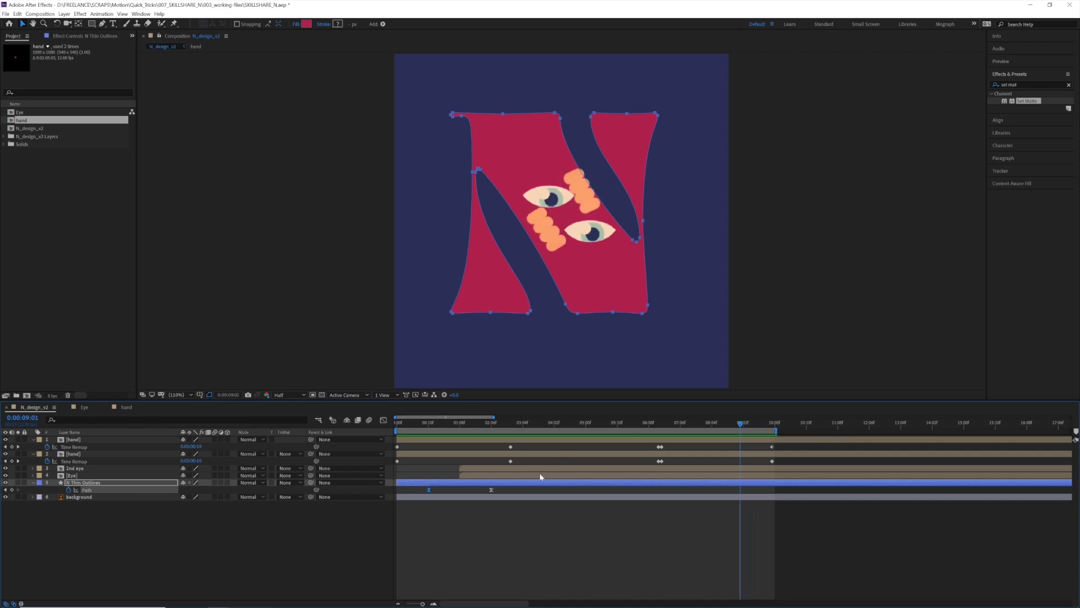
{"action": "left_click", "coordinate": [490, 491]}
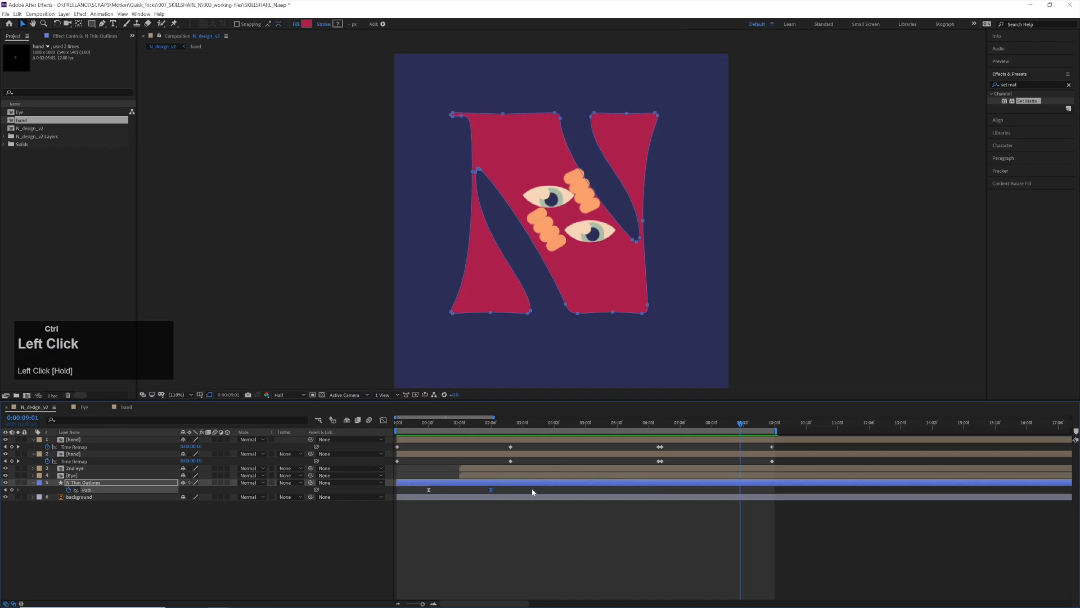
{"action": "key", "text": "ctrl+c"}
{"action": "key", "text": "ctrl+v"}
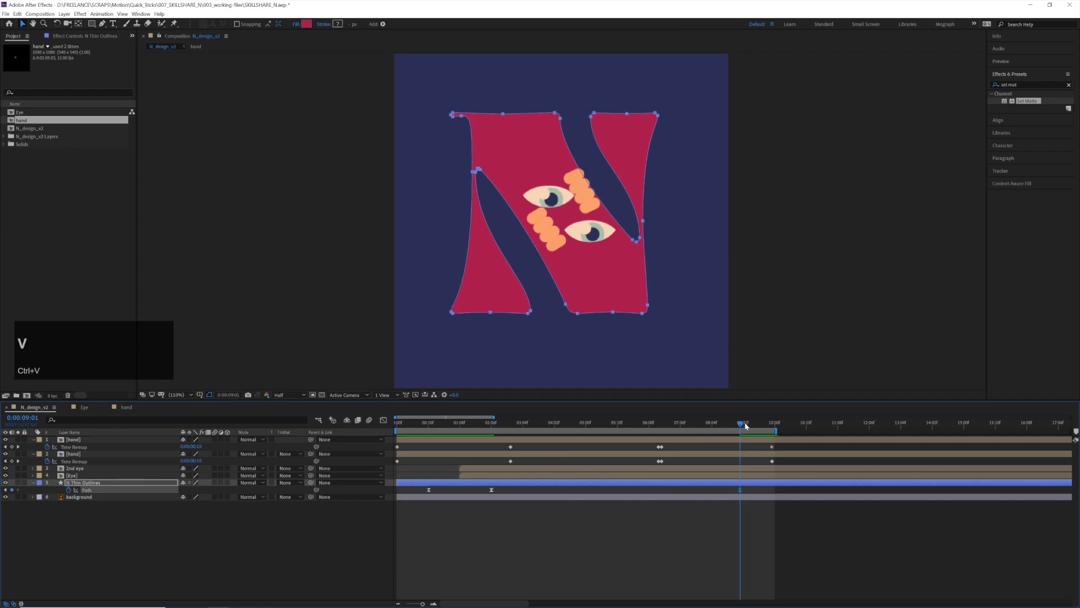
Try pasting the first Path keyframe at 0:00:07:11, move it to 0:00:07:05 and preview the morph
{"action": "left_click_drag", "start_coordinate": [741, 424], "coordinate": [696, 439]}
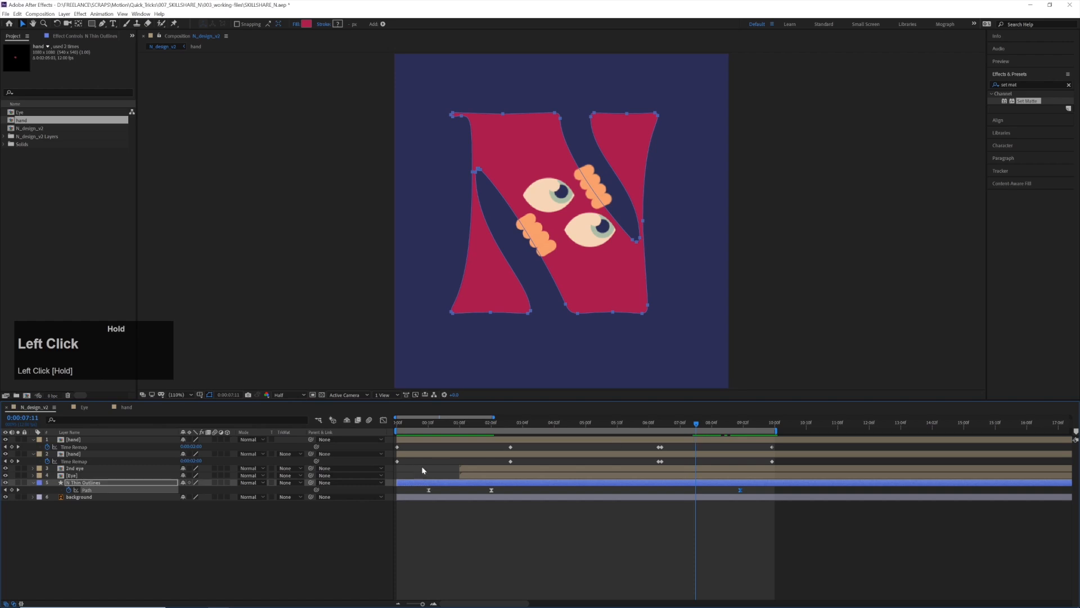
{"action": "left_click", "coordinate": [429, 490]}
{"action": "key", "text": "ctrl+c"}
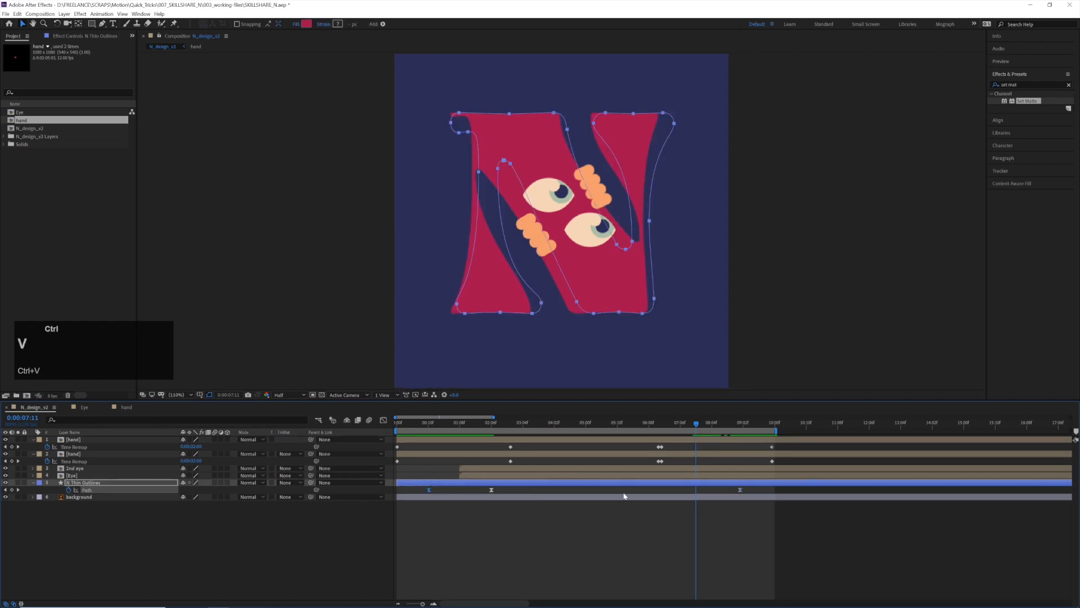
{"action": "key", "text": "ctrl+v"}
{"action": "mouse_move", "coordinate": [691, 425]}
{"action": "left_mouse_down"}
{"action": "mouse_move", "coordinate": [654, 430]}
{"action": "mouse_move", "coordinate": [679, 432]}
{"action": "left_mouse_up"}
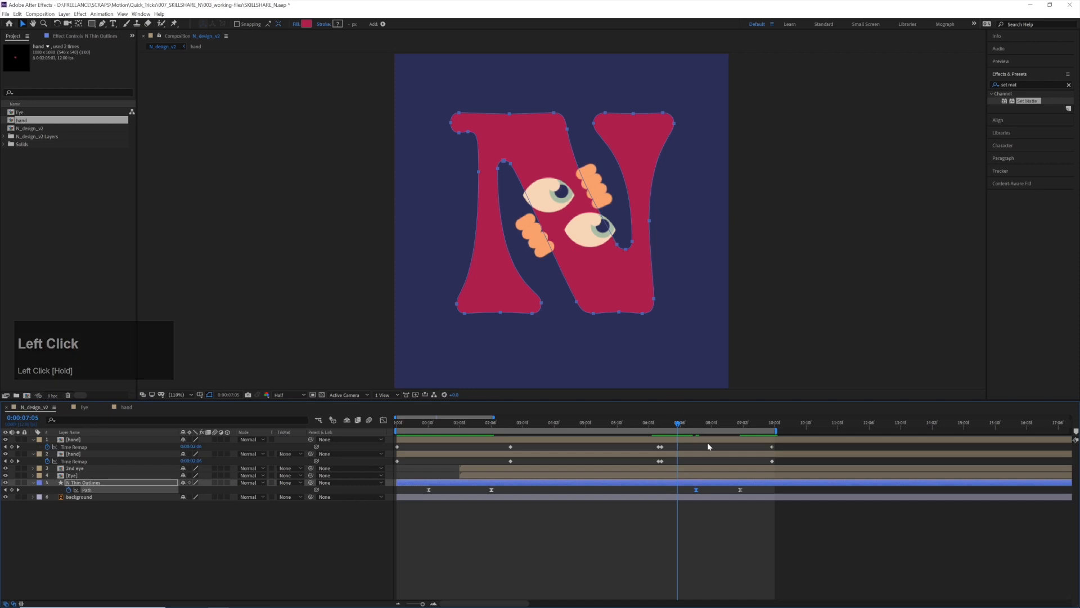
{"action": "left_click", "coordinate": [696, 490]}
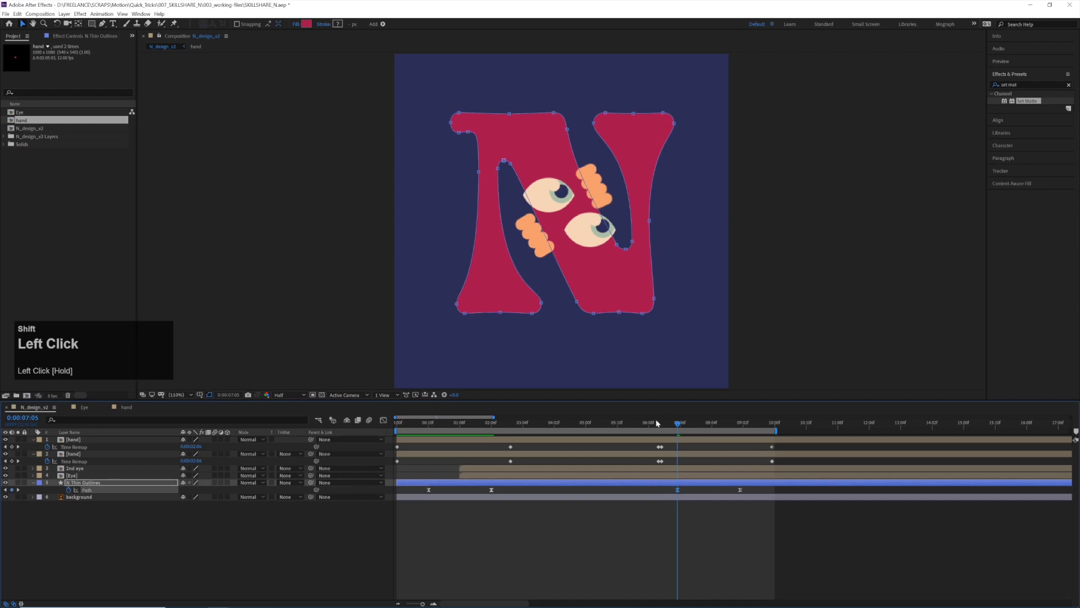
{"action": "key", "text": "space"}
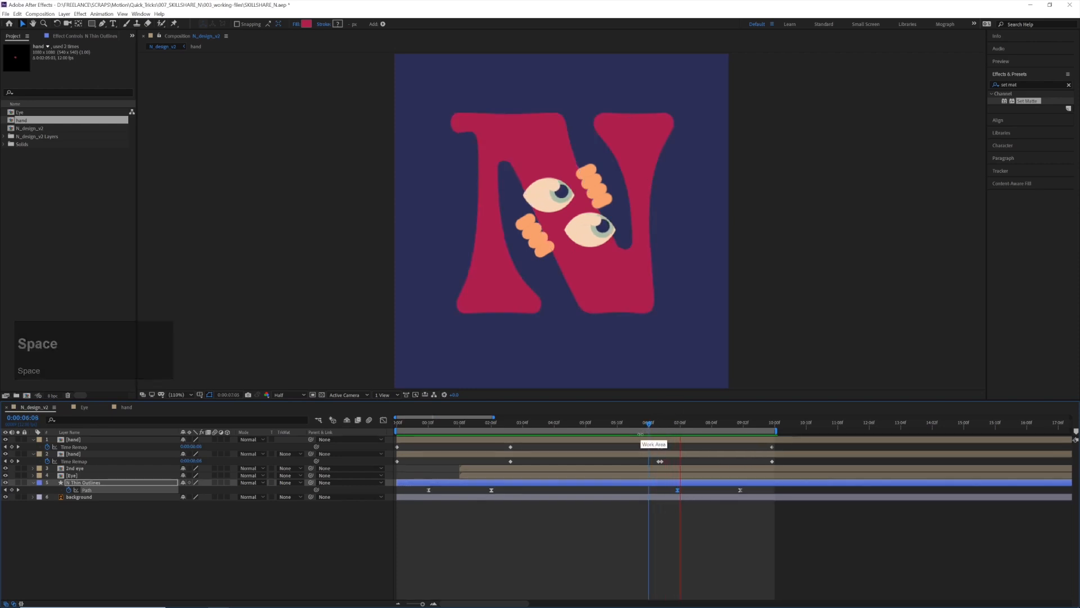
Replace the Path keyframe at 0:00:07:05 with a copy of the second Path keyframe's thin N shape
{"action": "left_click_drag", "start_coordinate": [667, 426], "coordinate": [678, 425]}
{"action": "left_click", "coordinate": [501, 491]}
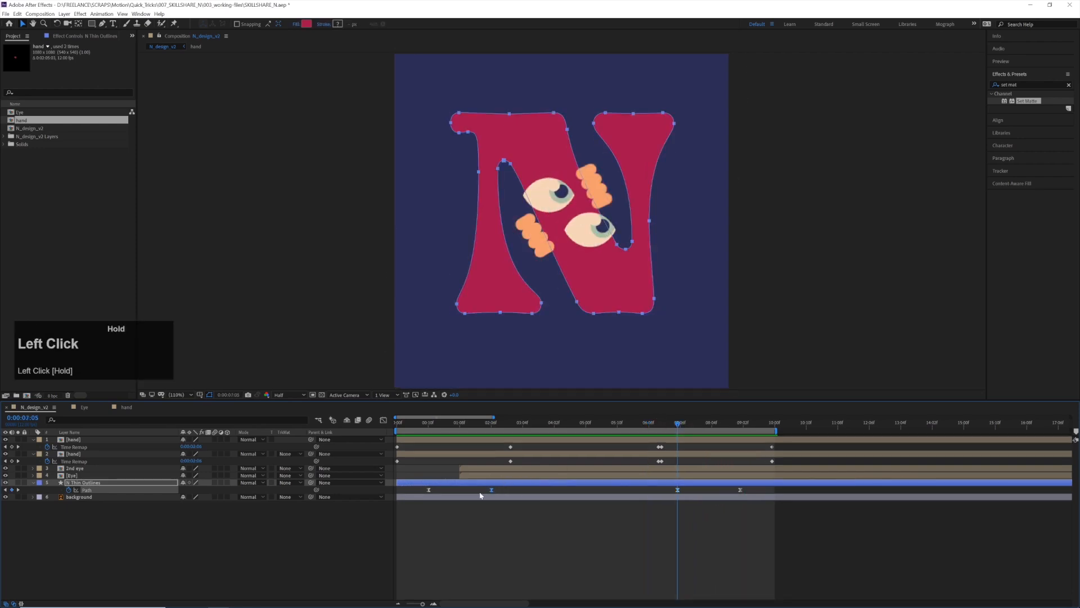
{"action": "key", "text": "ctrl+v"}
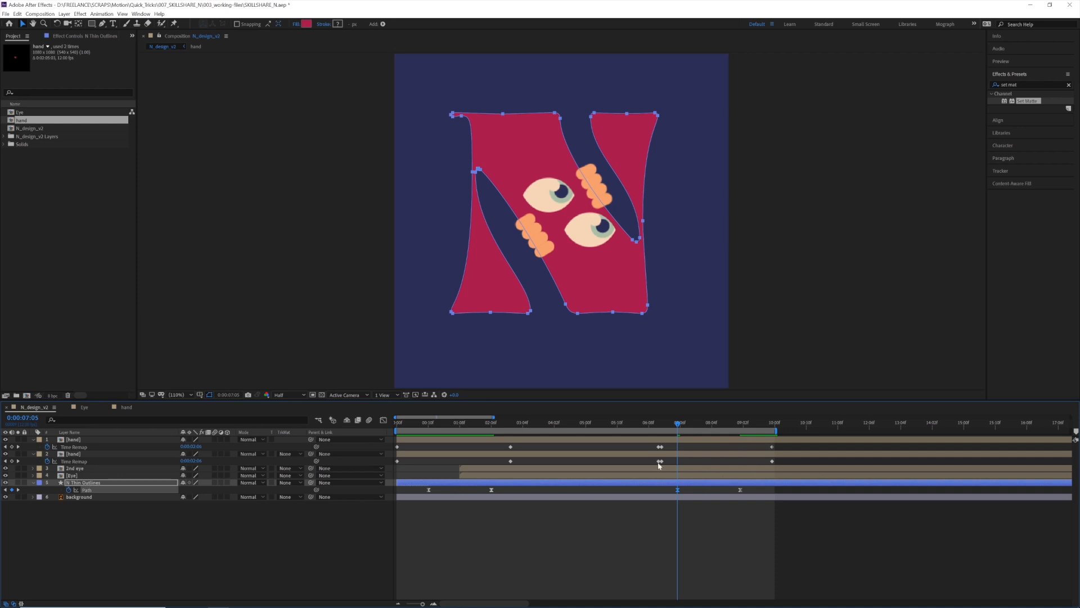
Replace the N outline's Path keyframe at 0:00:09:01 with a copy of the first Path keyframe, preview the morph and save the project
{"action": "left_click", "coordinate": [429, 489]}
{"action": "key", "text": "ctrl+c"}
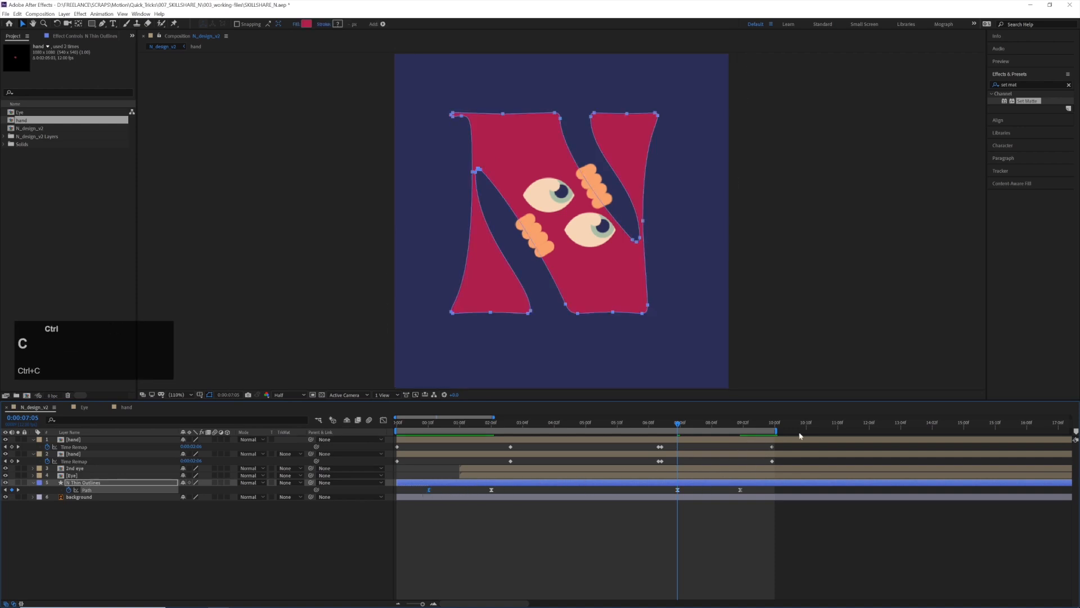
{"action": "left_click", "coordinate": [741, 428], "text": "shift"}
{"action": "key", "text": "ctrl+v"}
{"action": "left_click_drag", "start_coordinate": [663, 428], "coordinate": [652, 429]}
{"action": "key", "text": "space"}
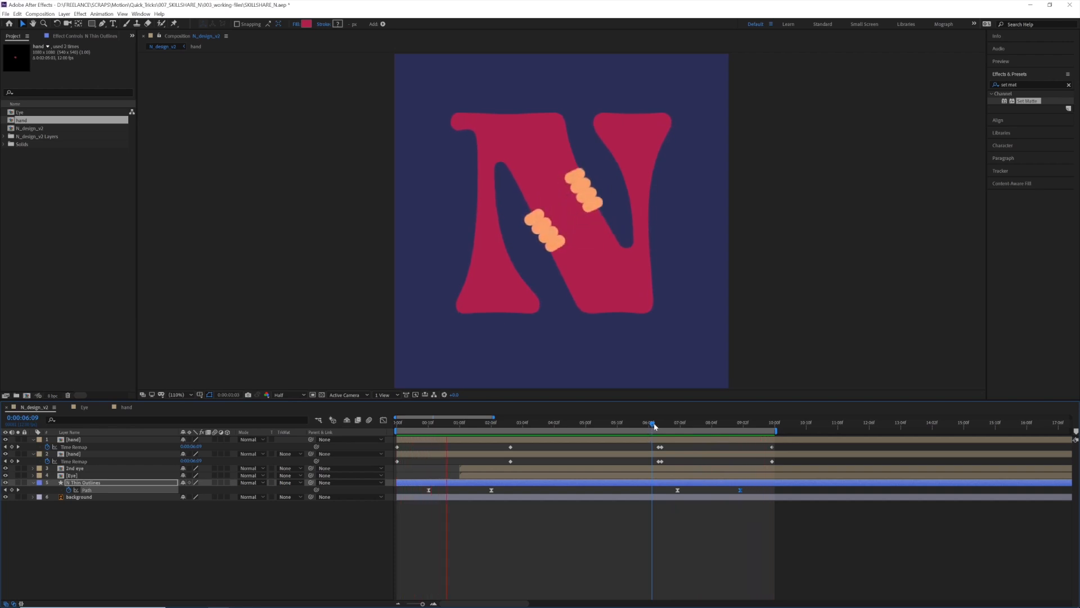
{"action": "key", "text": "ctrl+s"}
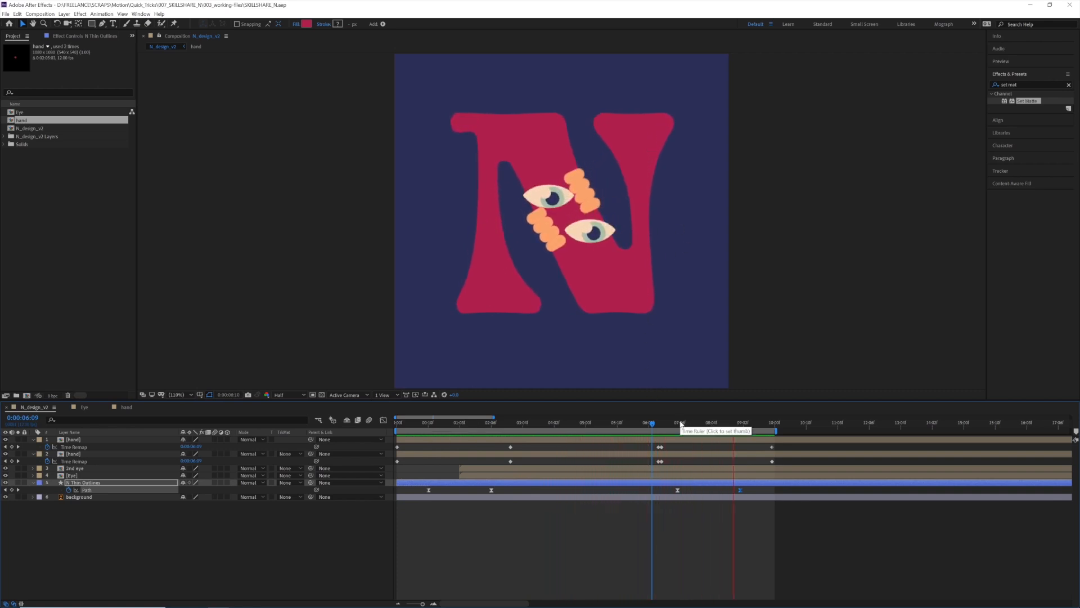
In the Eye composition, shift the last Eye ball Outlines Path keyframes earlier, starting the closing blink near 0:00:05:08, and preview it in N_design_v2
{"action": "left_click_drag", "start_coordinate": [674, 425], "coordinate": [679, 429]}
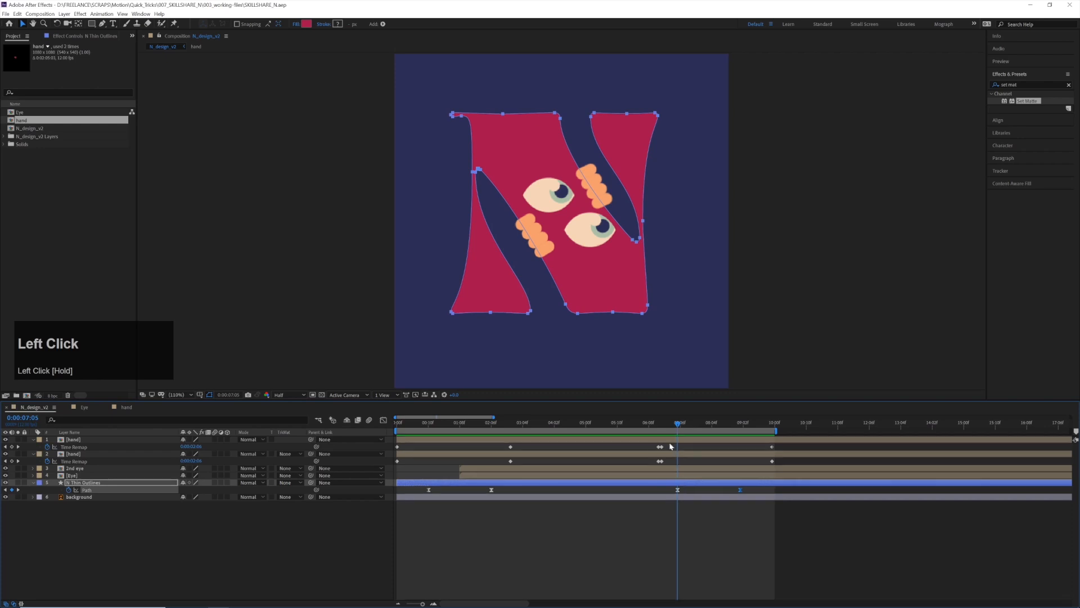
{"action": "left_click", "coordinate": [84, 407]}
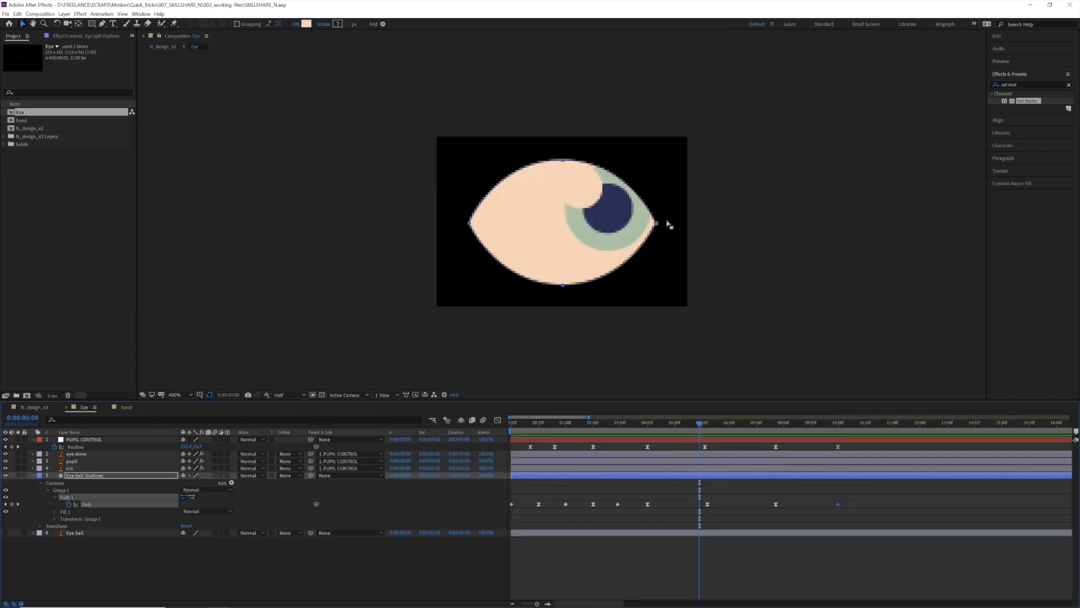
{"action": "left_click_drag", "start_coordinate": [687, 493], "coordinate": [859, 519]}
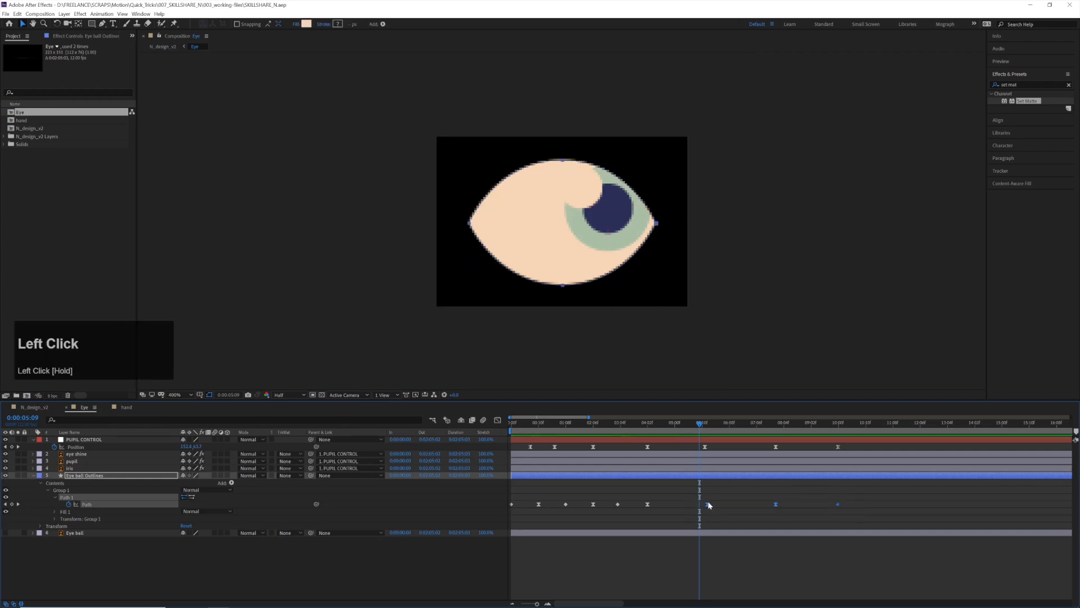
{"action": "left_click_drag", "start_coordinate": [692, 504], "coordinate": [646, 505]}
{"action": "left_click_drag", "start_coordinate": [687, 496], "coordinate": [783, 517]}
{"action": "left_click_drag", "start_coordinate": [711, 508], "coordinate": [699, 509]}
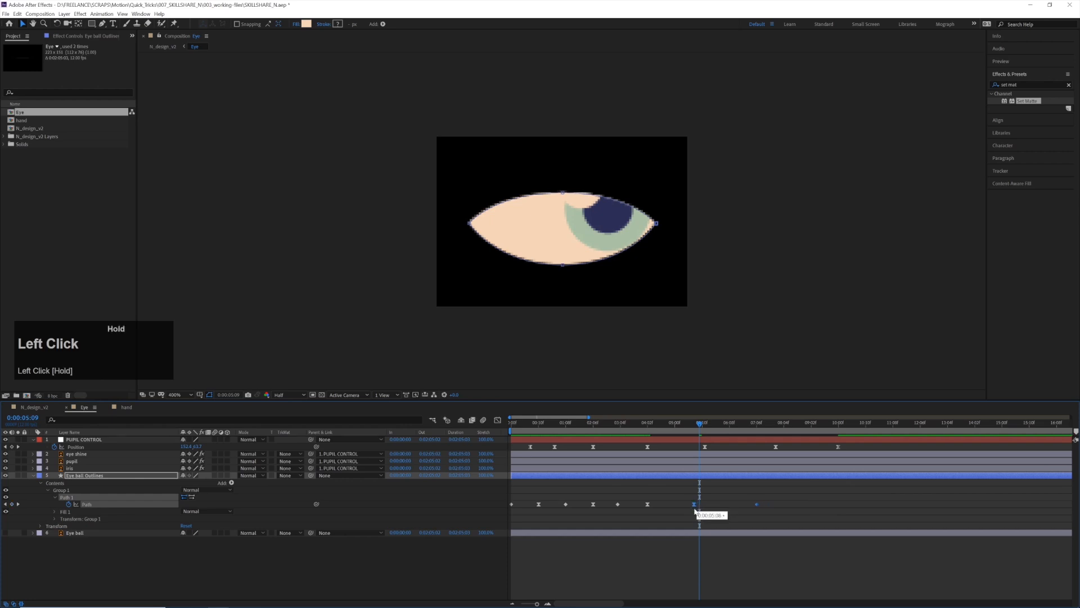
{"action": "left_click", "coordinate": [26, 408]}
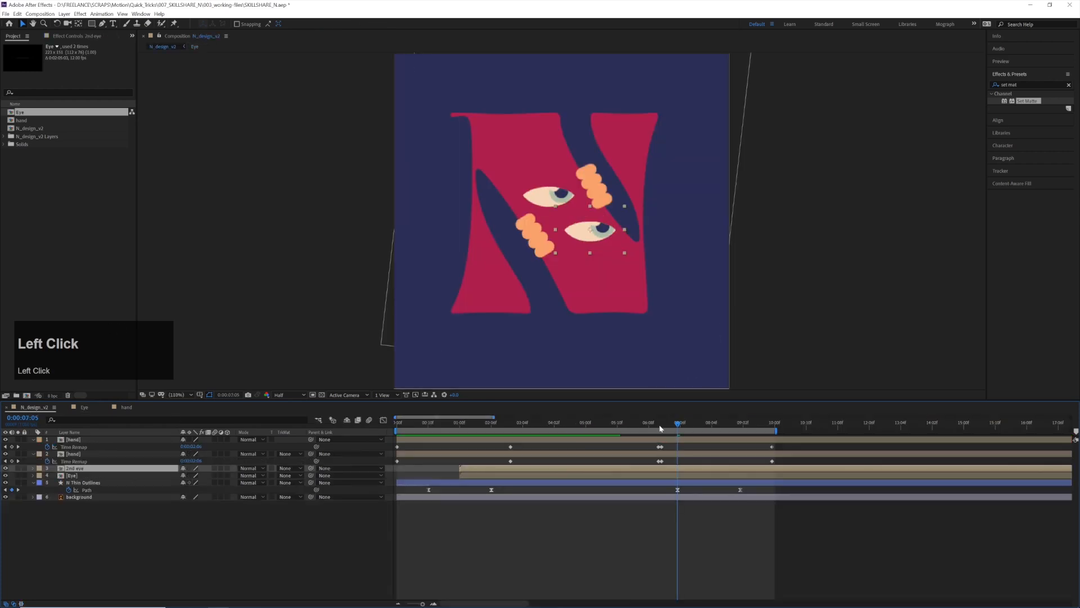
{"action": "key", "text": "space"}
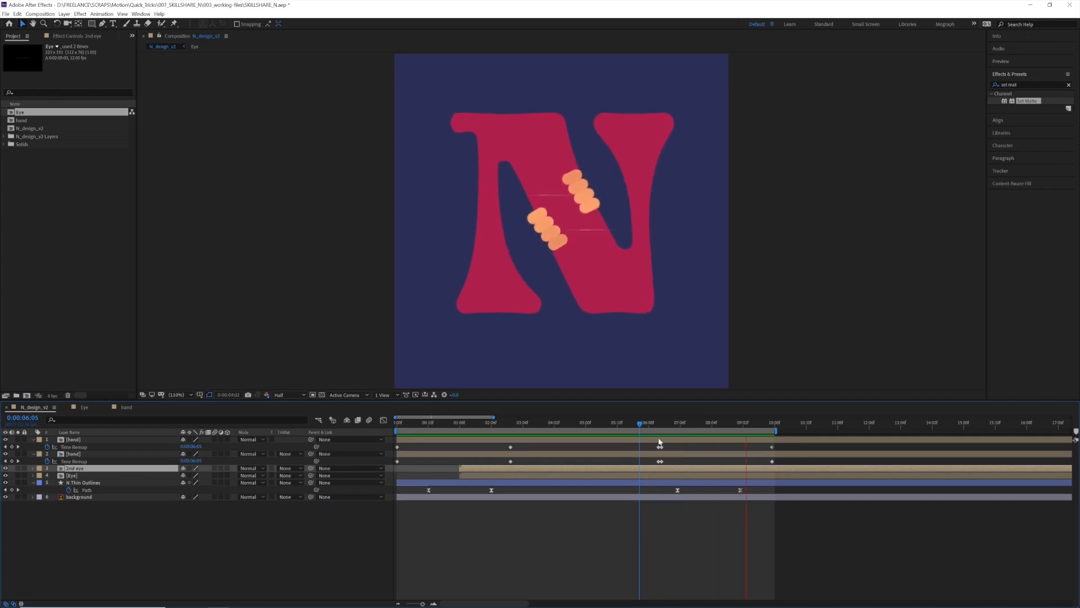
{"action": "key", "text": "space"}
Speed up the final eye closing by moving the last Eye ball Outlines Path keyframe to 0:00:06:06, and preview it in N_design_v2
{"action": "double_click", "coordinate": [704, 470]}
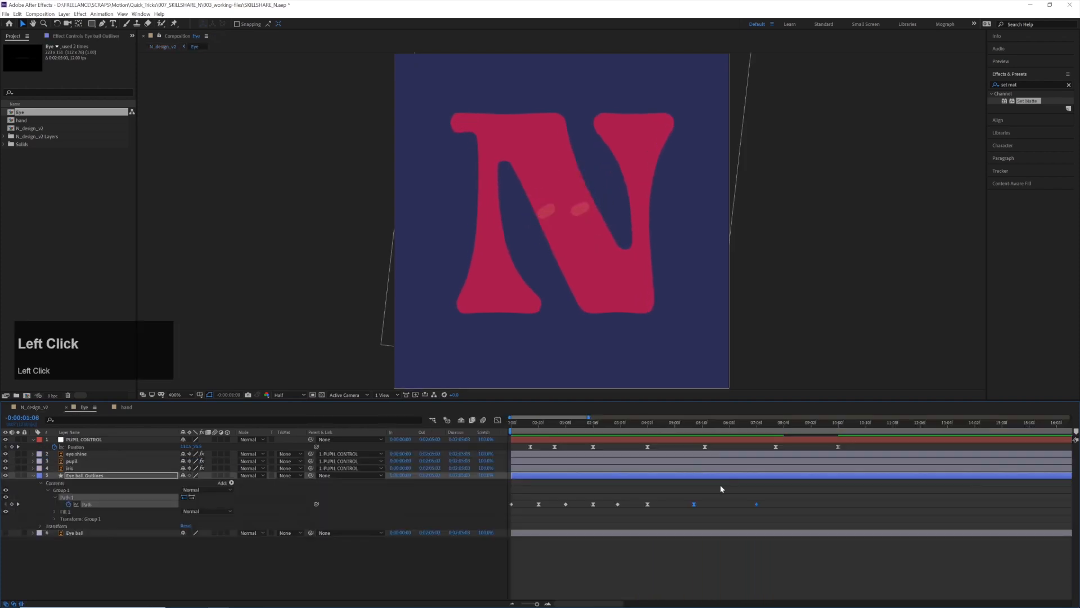
{"action": "left_click", "coordinate": [756, 504]}
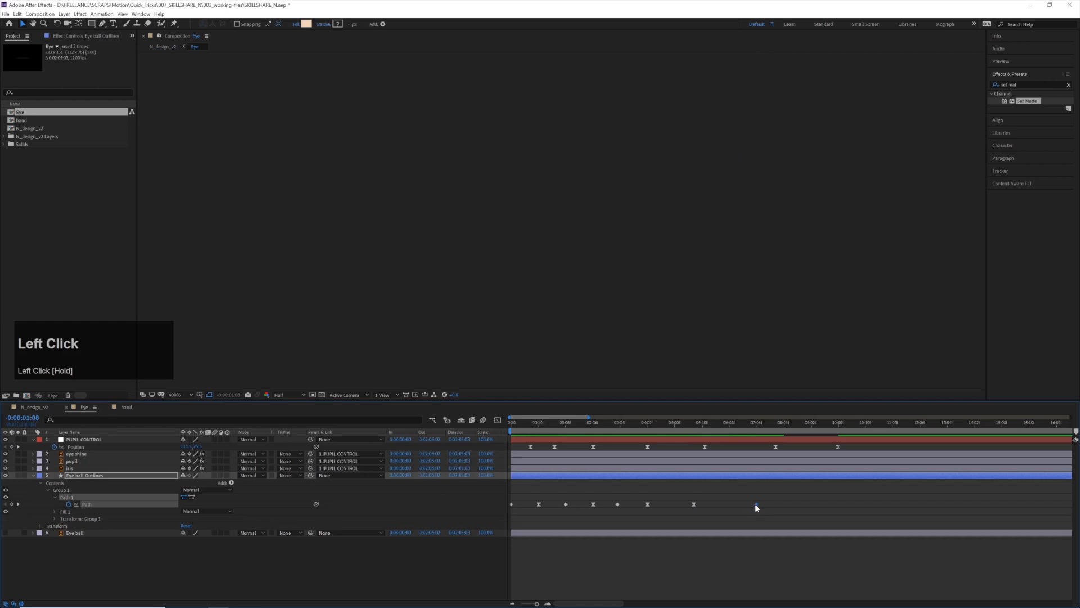
{"action": "left_click", "coordinate": [709, 494]}
{"action": "left_click", "coordinate": [15, 409]}
{"action": "left_click", "coordinate": [662, 426]}
{"action": "key", "text": "space"}
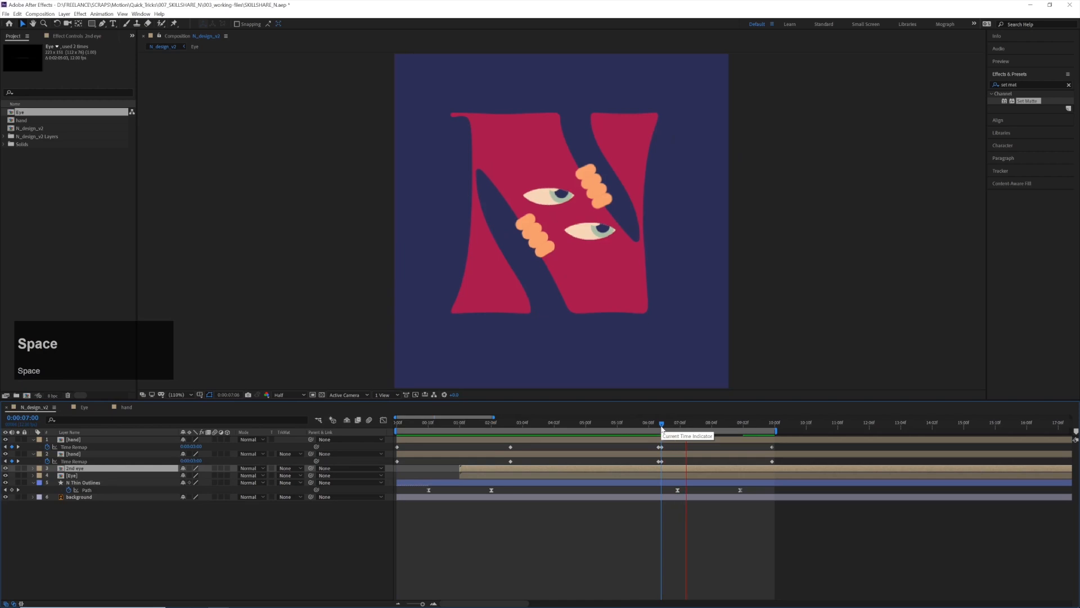
{"action": "key", "text": "space"}
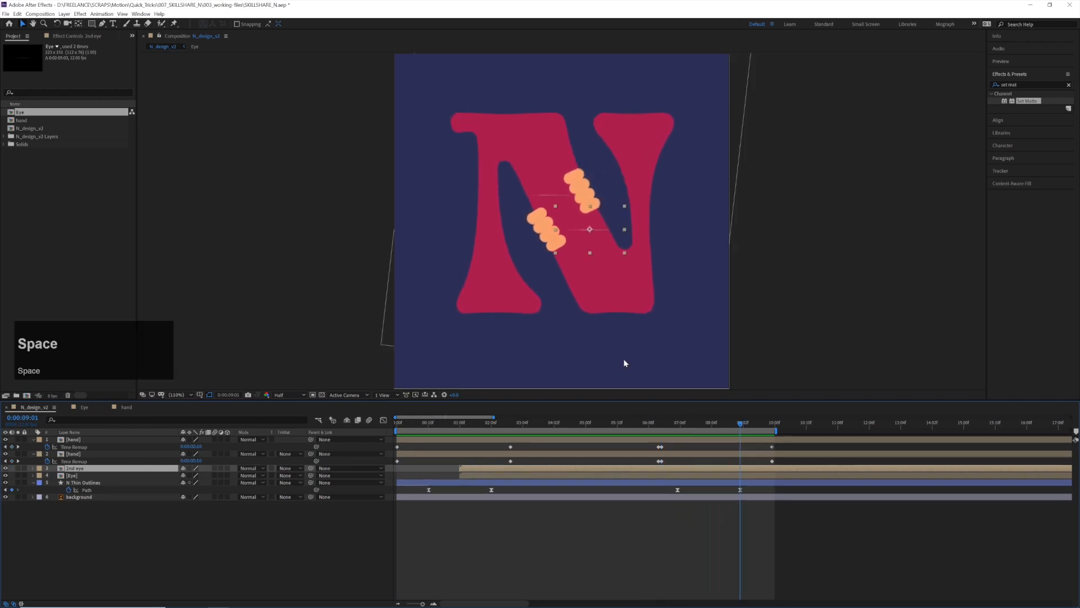
Trim the end of the 2nd eye layer so it stops just before 0:00:08:02, and preview the closing blink
{"action": "scroll", "coordinate": [602, 212], "scroll_direction": "up", "scroll_amount": 2}
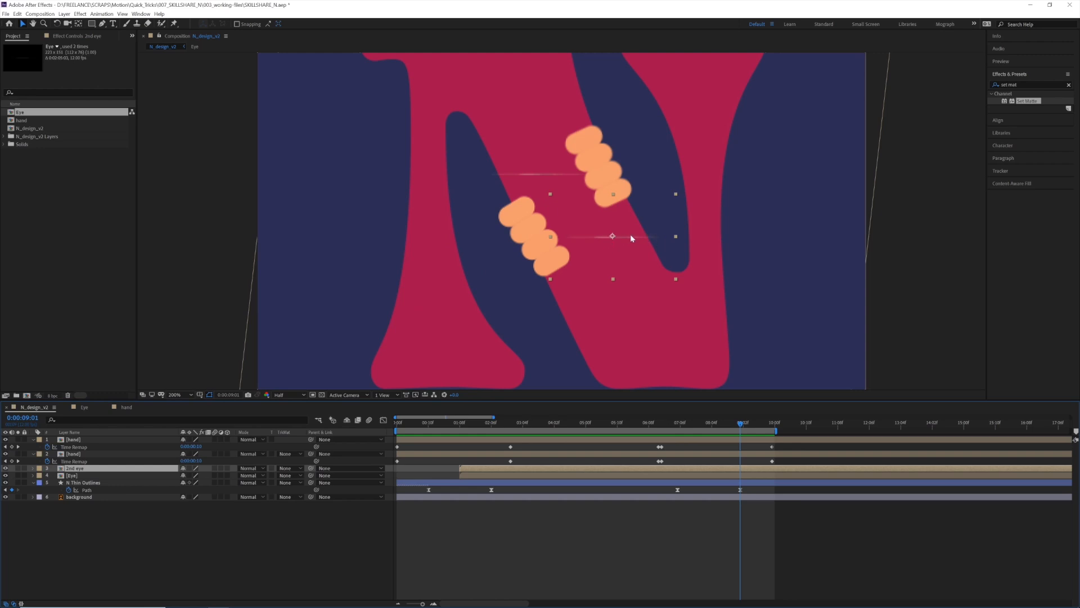
{"action": "left_click_drag", "start_coordinate": [666, 424], "coordinate": [706, 426]}
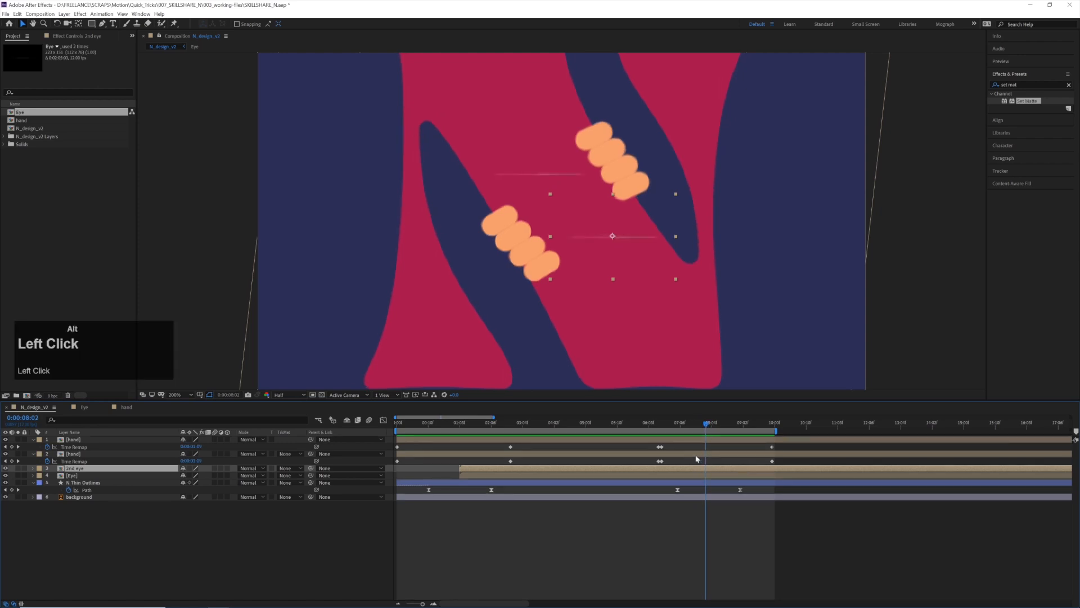
{"action": "key", "text": "alt+bracketright"}
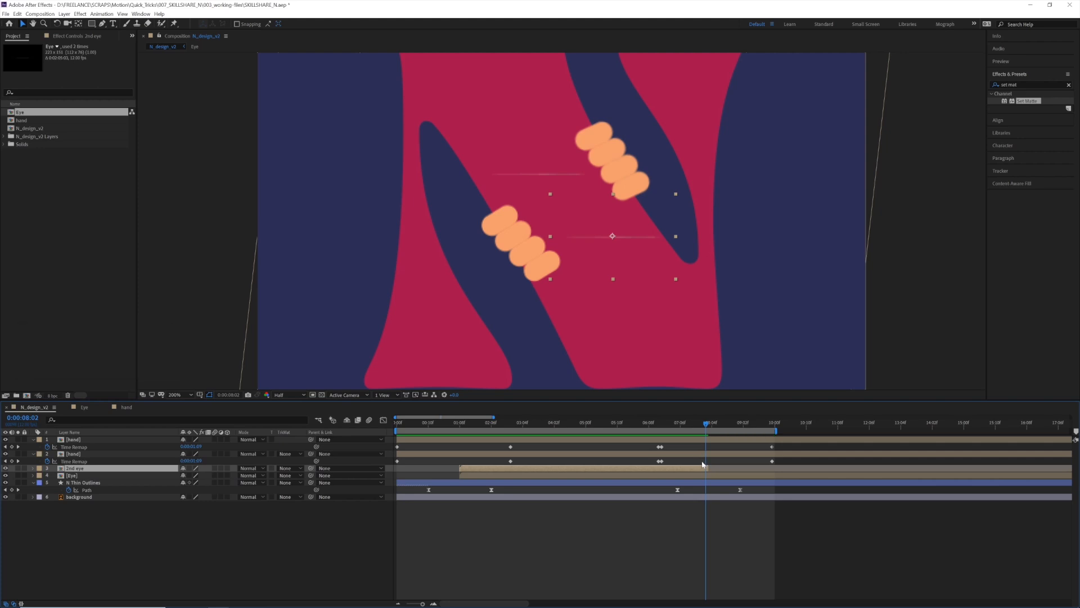
{"action": "left_click_drag", "start_coordinate": [706, 468], "coordinate": [707, 468]}
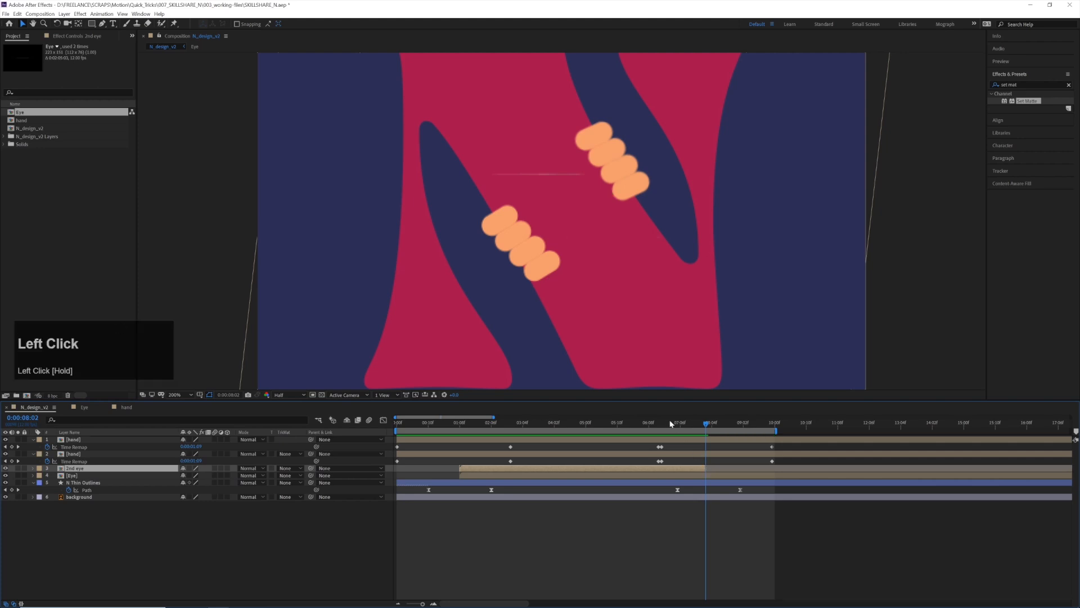
{"action": "left_click_drag", "start_coordinate": [673, 424], "coordinate": [656, 425]}
{"action": "key", "text": "space"}
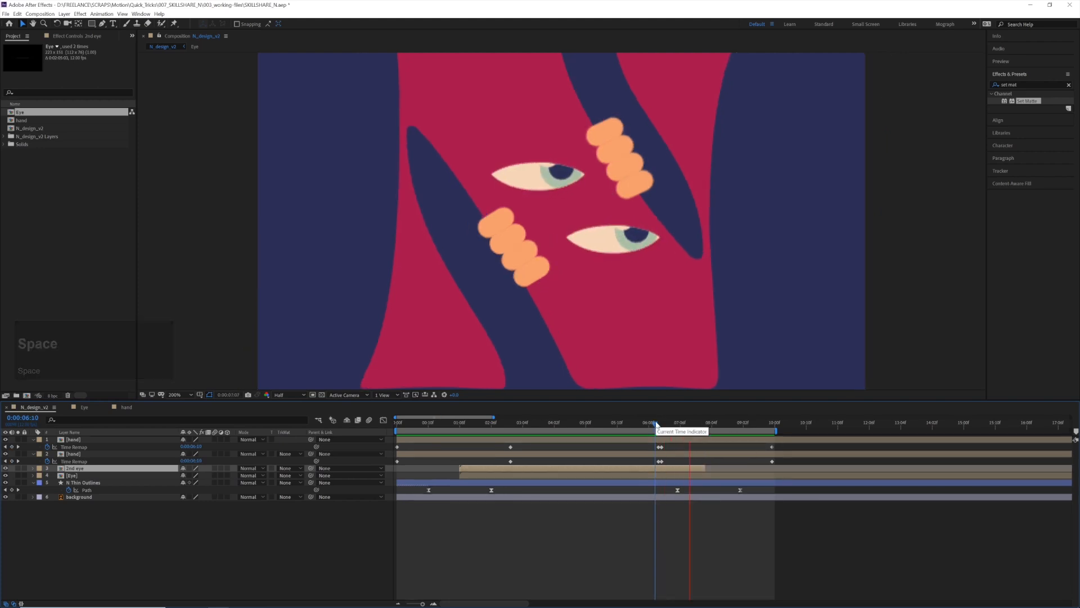
{"action": "key", "text": "space"}
Trim the Eye layer to end at 0:00:08:01 and play back the whole animation
{"action": "left_click_drag", "start_coordinate": [746, 423], "coordinate": [703, 428]}
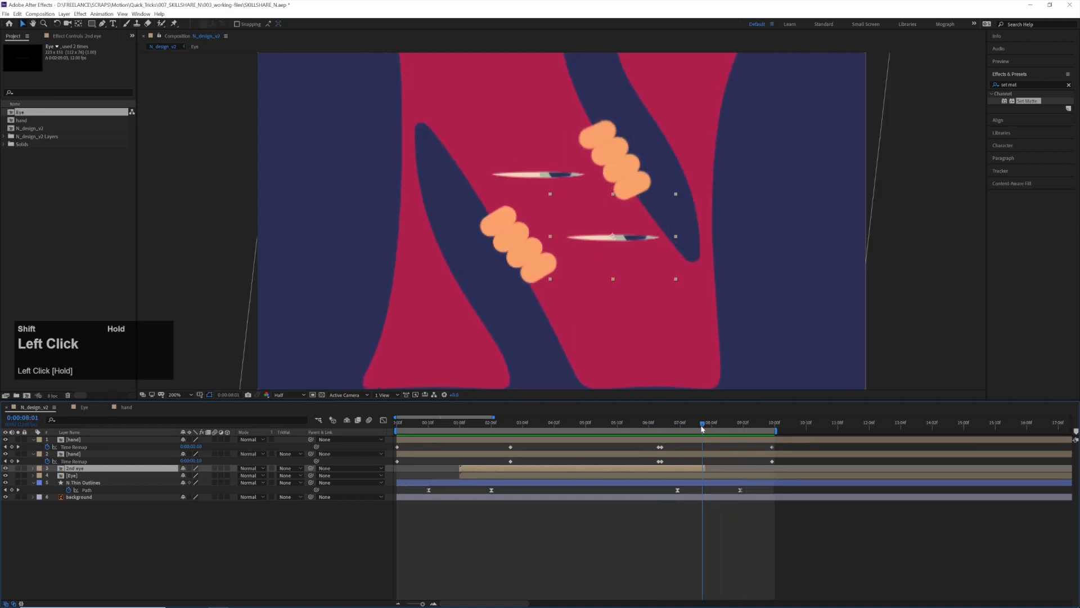
{"action": "left_click", "coordinate": [93, 476]}
{"action": "key", "text": "alt+bracketright"}
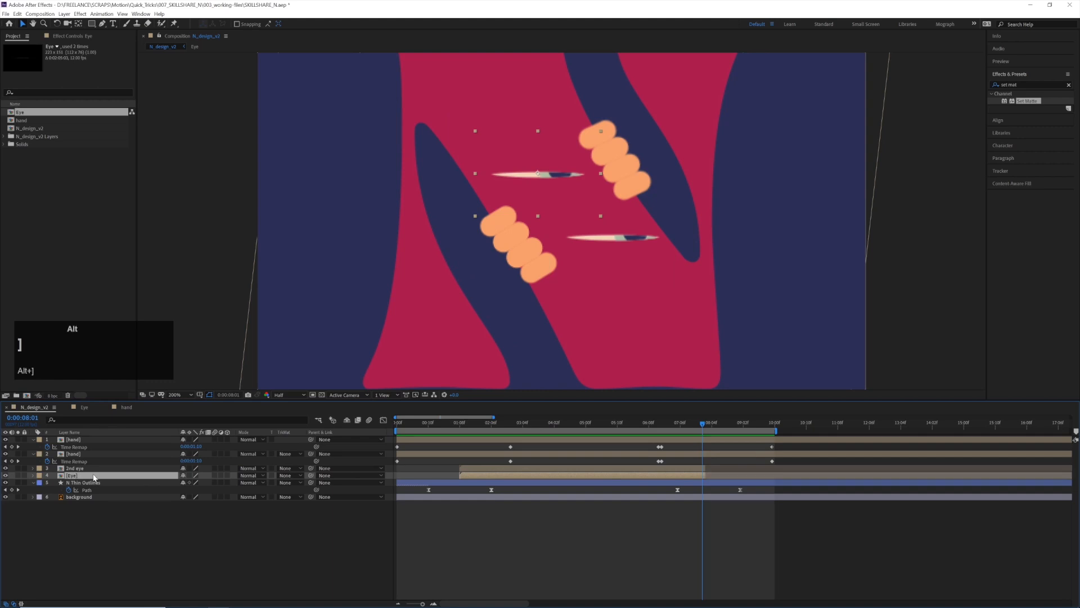
{"action": "left_click", "coordinate": [639, 421]}
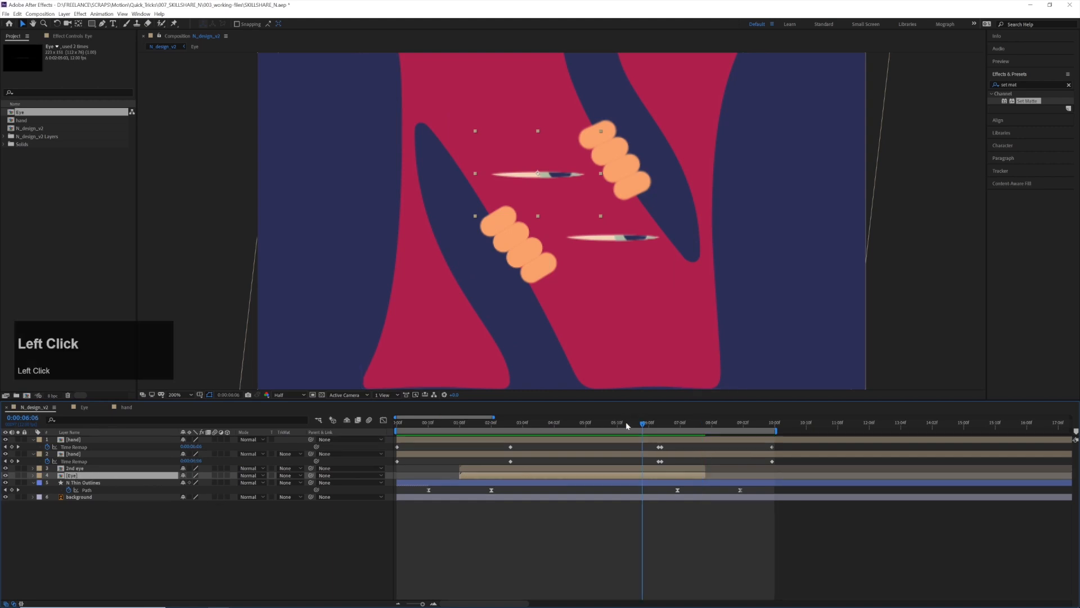
{"action": "key", "text": "space"}
{"action": "scroll", "coordinate": [599, 255], "scroll_direction": "down", "scroll_amount": 2}
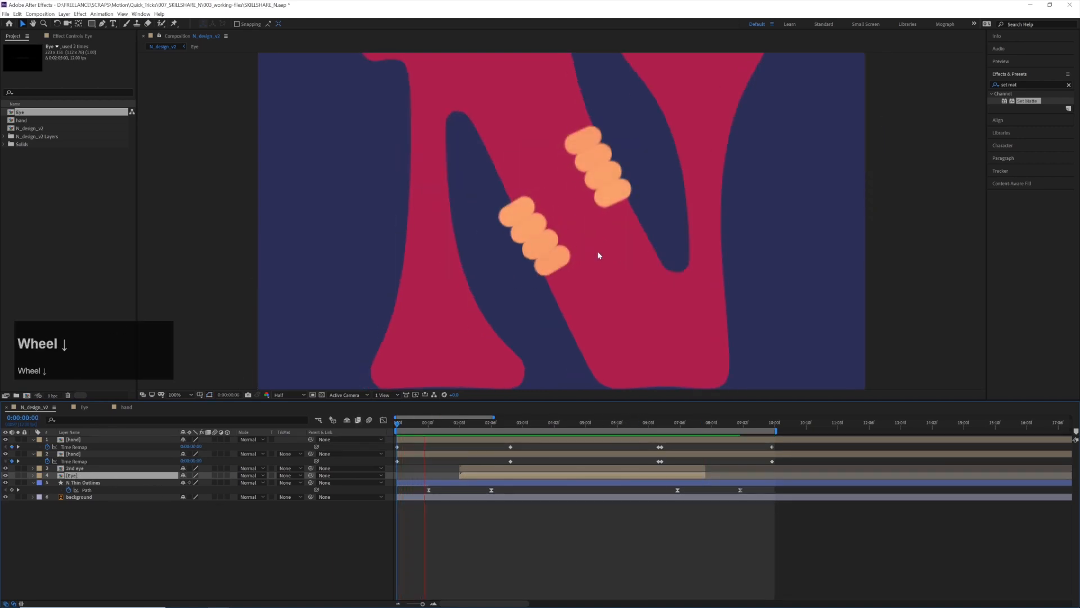
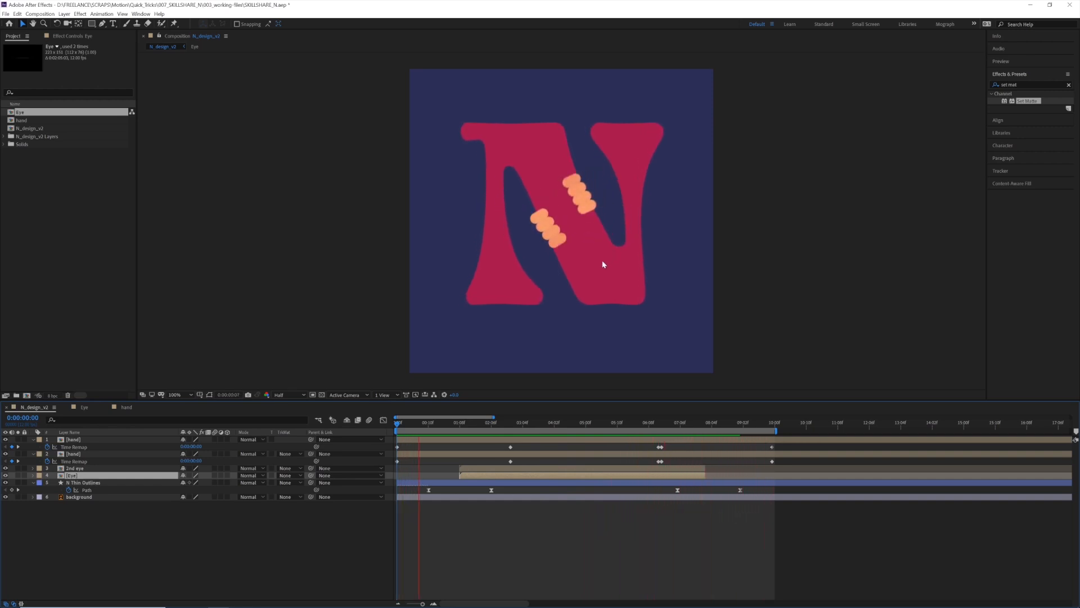
Check the frames past the animation's end and delete the leftover final Time Remap keyframe of the second hand layer
{"action": "left_click_drag", "start_coordinate": [745, 423], "coordinate": [772, 425]}
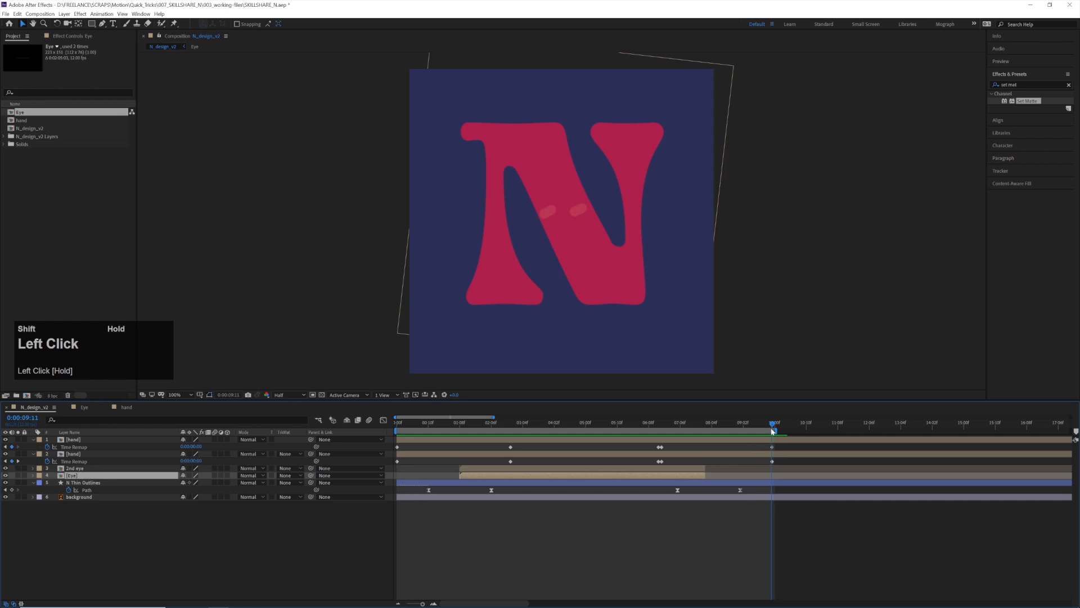
{"action": "left_click", "coordinate": [788, 454]}
{"action": "scroll", "coordinate": [788, 455], "scroll_direction": "down", "scroll_amount": 2}
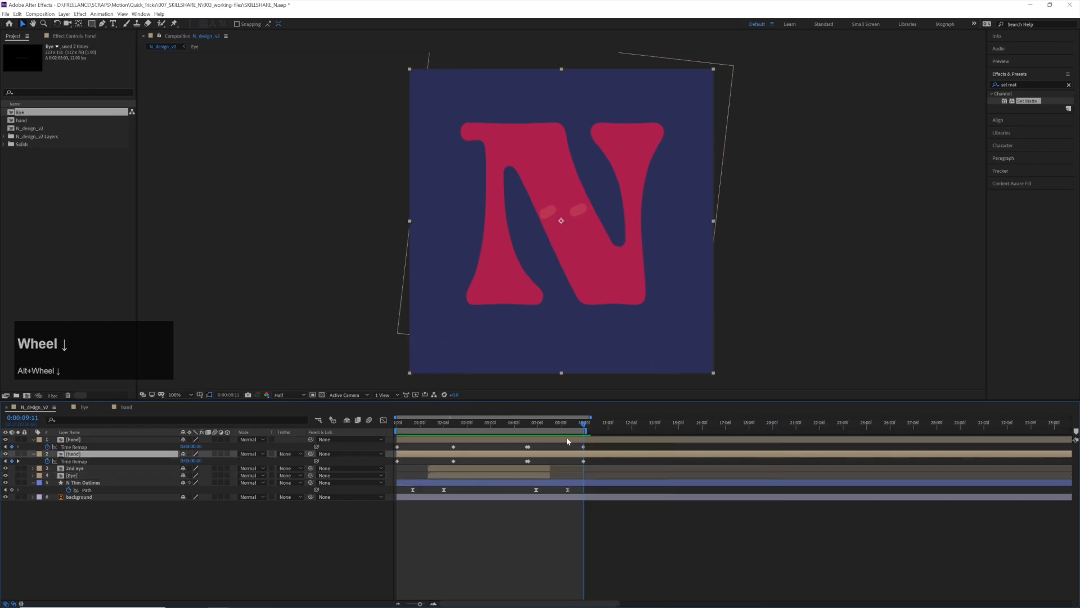
{"action": "left_click_drag", "start_coordinate": [578, 421], "coordinate": [575, 423]}
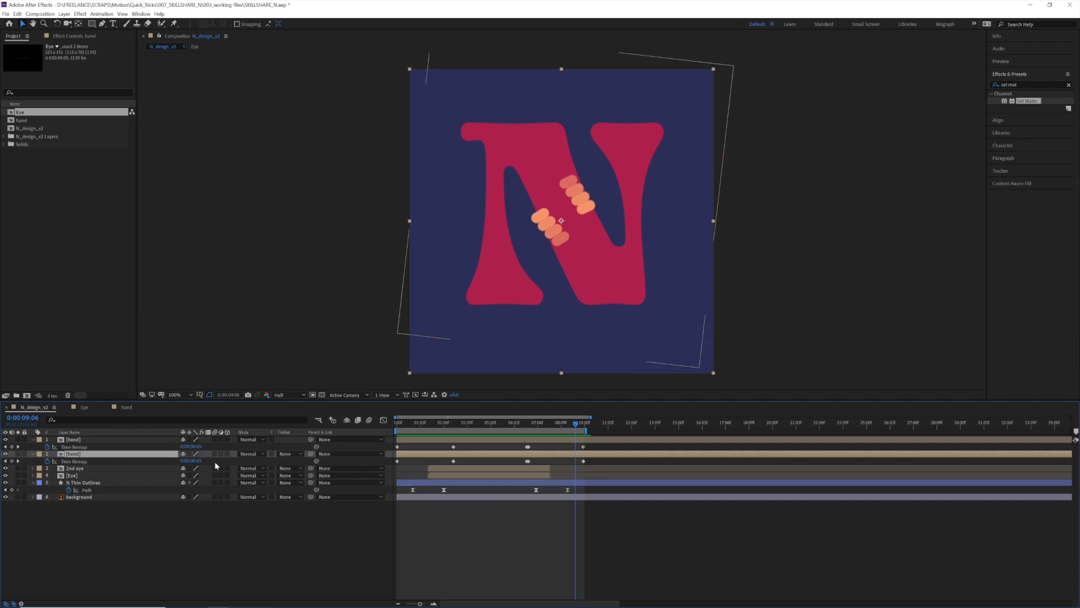
{"action": "left_click", "coordinate": [576, 426]}
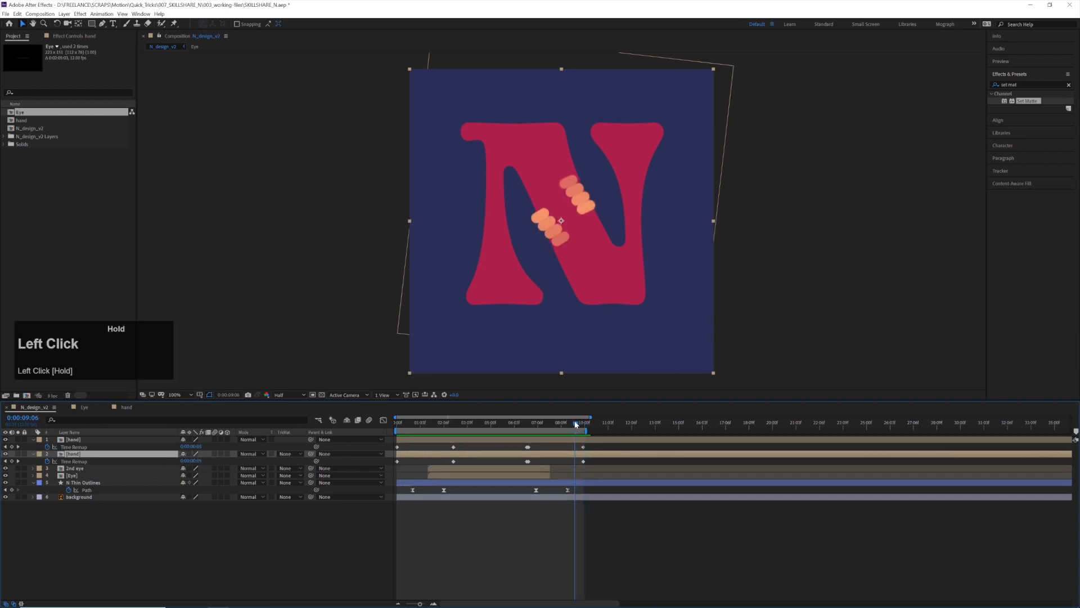
{"action": "left_click_drag", "start_coordinate": [585, 426], "coordinate": [690, 427]}
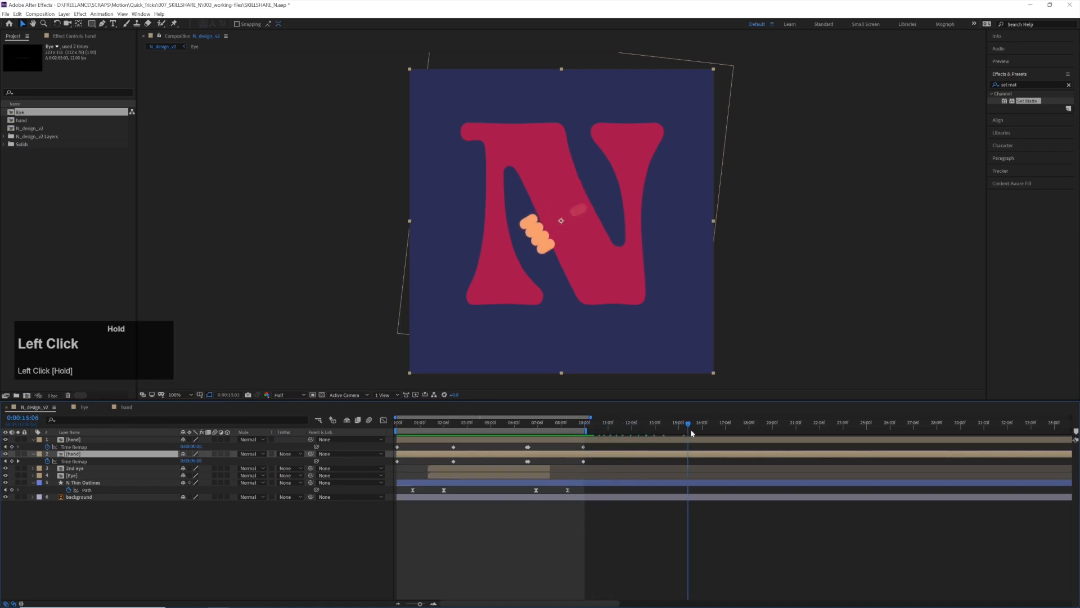
{"action": "scroll", "coordinate": [690, 428], "scroll_direction": "down", "scroll_amount": 5, "text": "alt"}
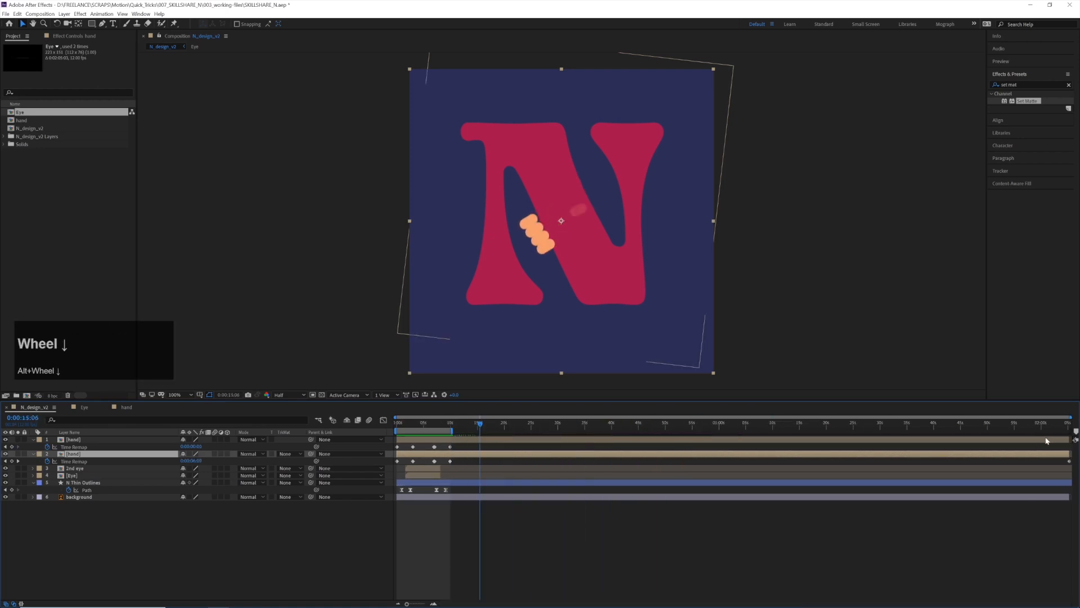
{"action": "left_click_drag", "start_coordinate": [1046, 440], "coordinate": [1001, 445]}
{"action": "key", "text": "ctrl+z"}
{"action": "left_click", "coordinate": [1068, 461]}
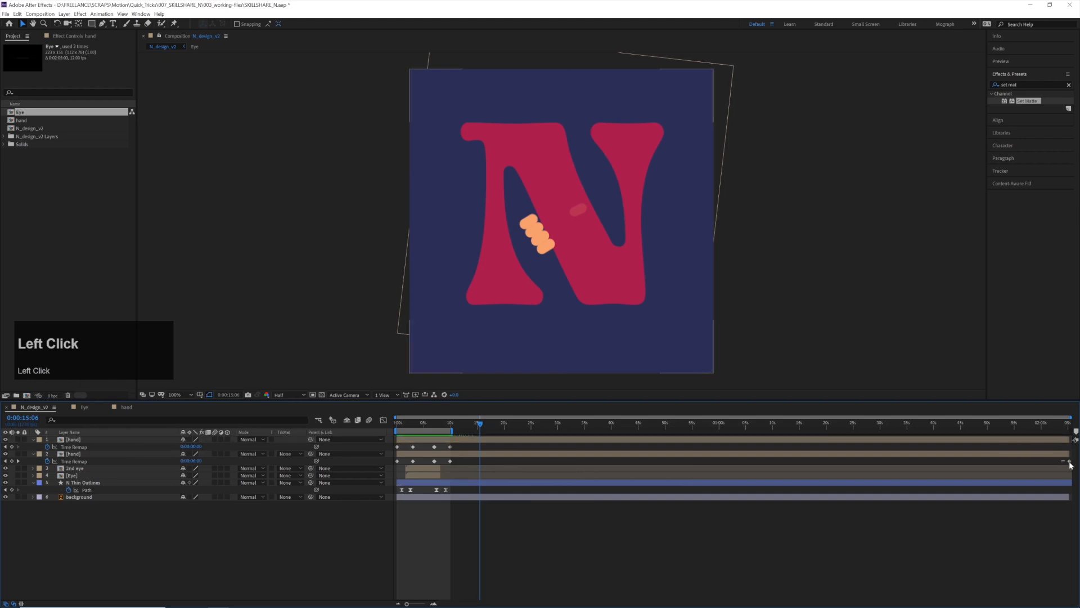
{"action": "key", "text": "BackSpace"}
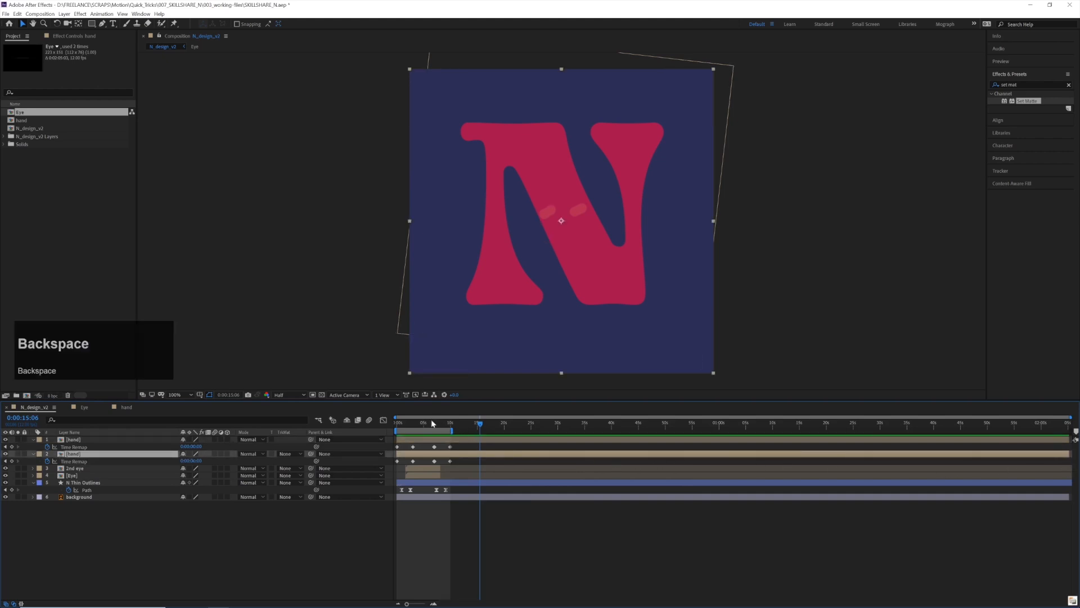
Trim the ends of both hand layers to the last Time Remap keyframe, so they stop just before 0:00:09:11
{"action": "left_click", "coordinate": [431, 423]}
{"action": "mouse_move", "coordinate": [442, 427]}
{"action": "left_mouse_down"}
{"action": "mouse_move", "coordinate": [463, 429]}
{"action": "mouse_move", "coordinate": [450, 433]}
{"action": "left_mouse_up"}
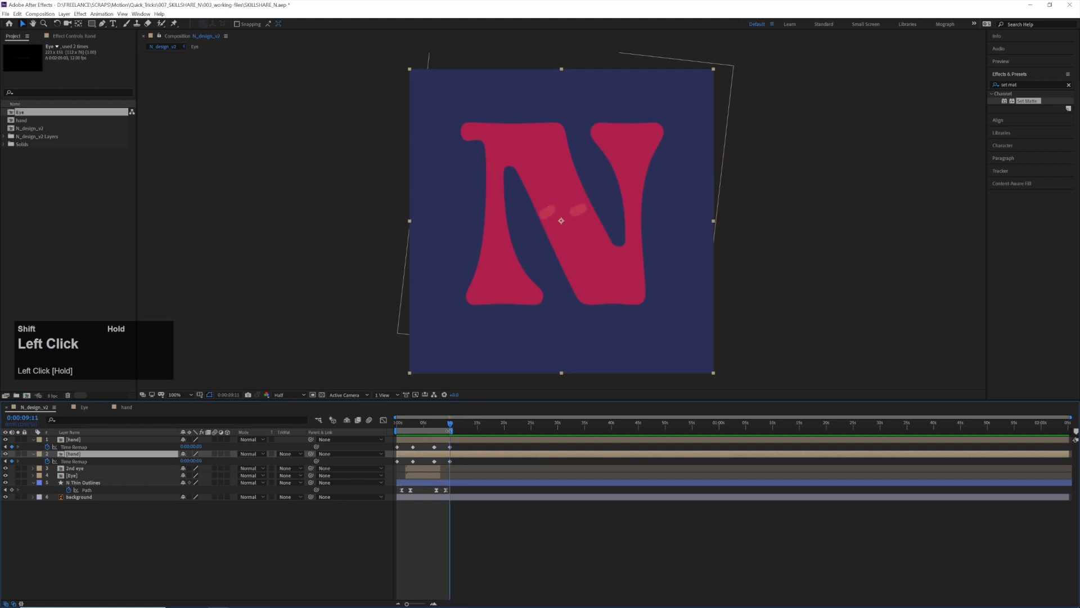
{"action": "scroll", "coordinate": [516, 452], "scroll_direction": "up", "scroll_amount": 5, "text": "alt"}
{"action": "left_click", "coordinate": [572, 444], "text": "shift"}
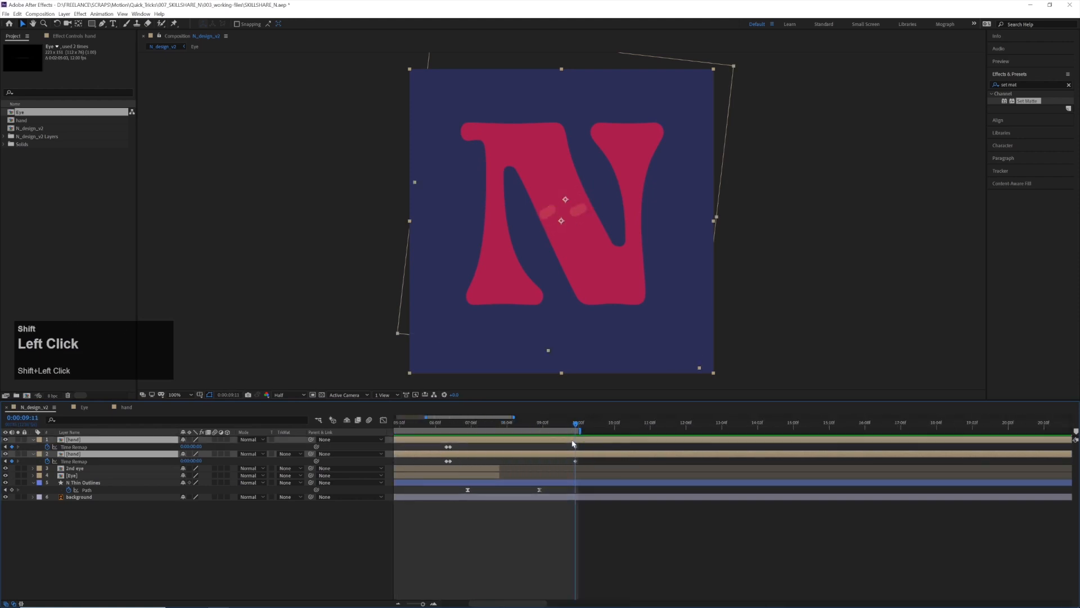
{"action": "key", "text": "alt+bracketright"}
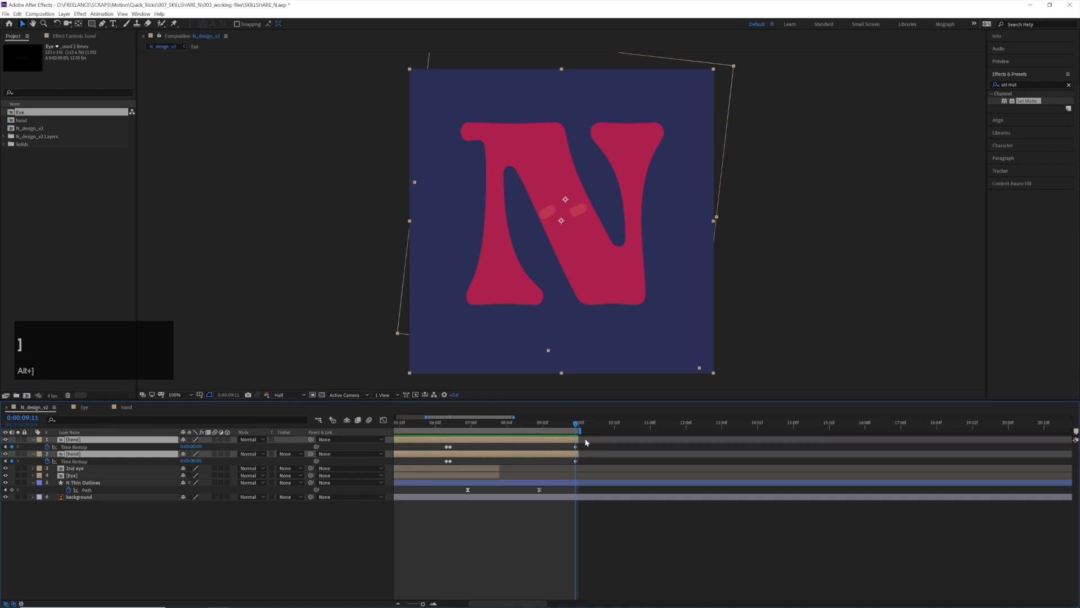
{"action": "left_click", "coordinate": [577, 440]}
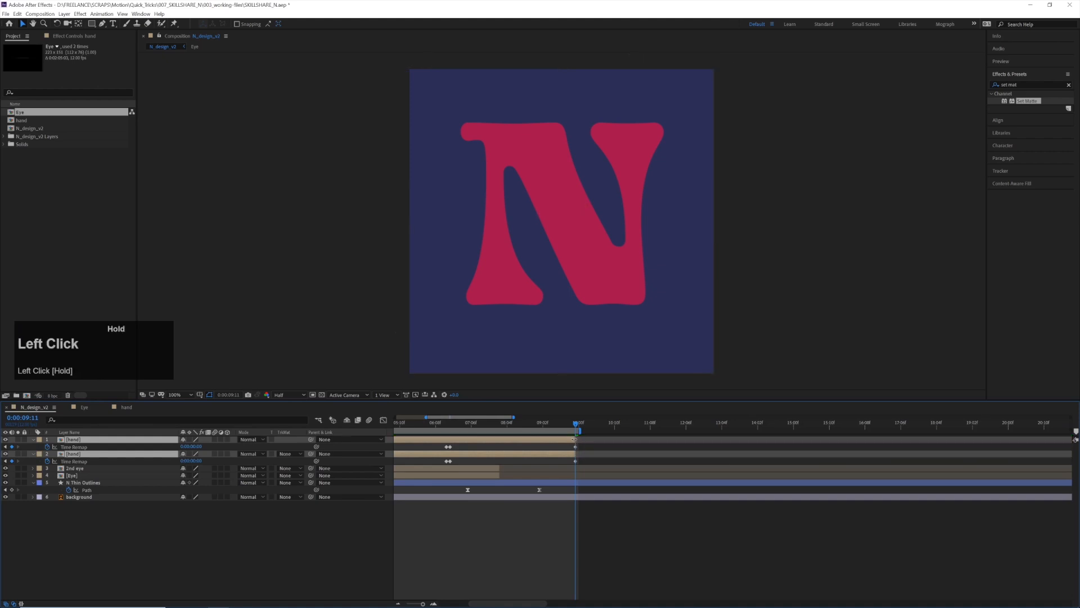
Extend the end of the work area to slightly past 0:00:10:00
{"action": "left_click_drag", "start_coordinate": [572, 425], "coordinate": [583, 429]}
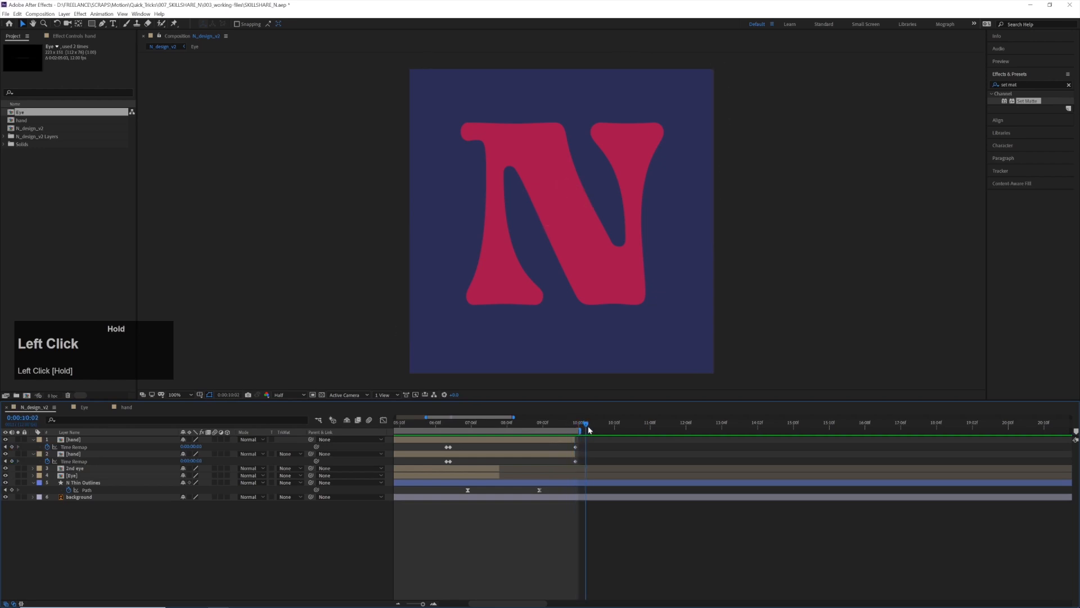
{"action": "key", "text": "n"}
{"action": "left_click_drag", "start_coordinate": [593, 425], "coordinate": [600, 427]}
Scrub through and play back the full N_design_v2 animation to review the ending and the loop
{"action": "left_click", "coordinate": [529, 430]}
{"action": "key", "text": "space"}
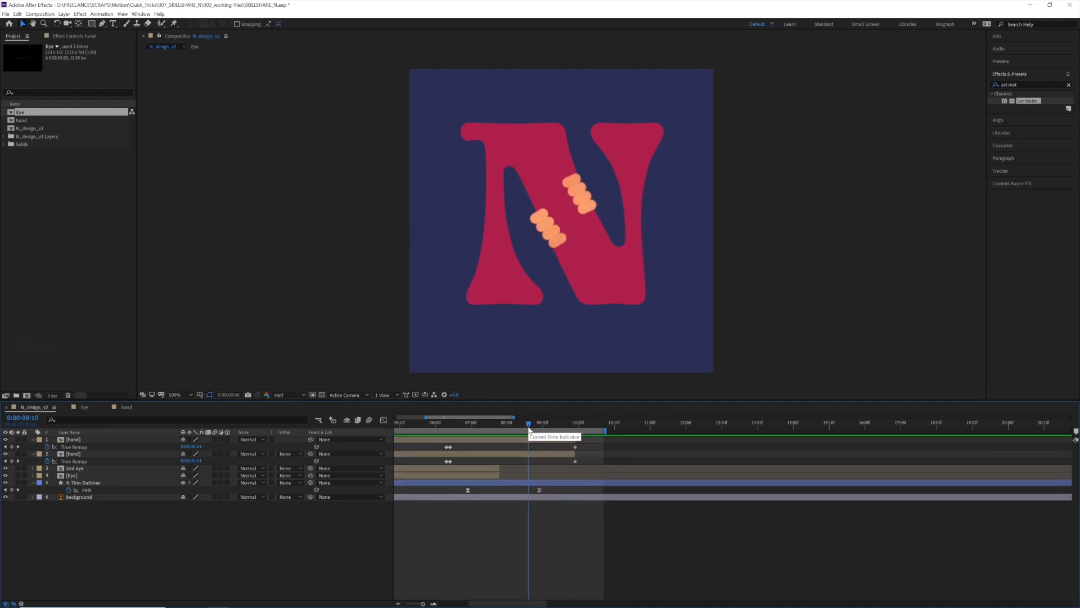
{"action": "scroll", "coordinate": [491, 441], "scroll_direction": "down", "scroll_amount": 5, "text": "alt"}
{"action": "left_click_drag", "start_coordinate": [488, 429], "coordinate": [366, 431]}
{"action": "left_click_drag", "start_coordinate": [470, 432], "coordinate": [500, 431]}
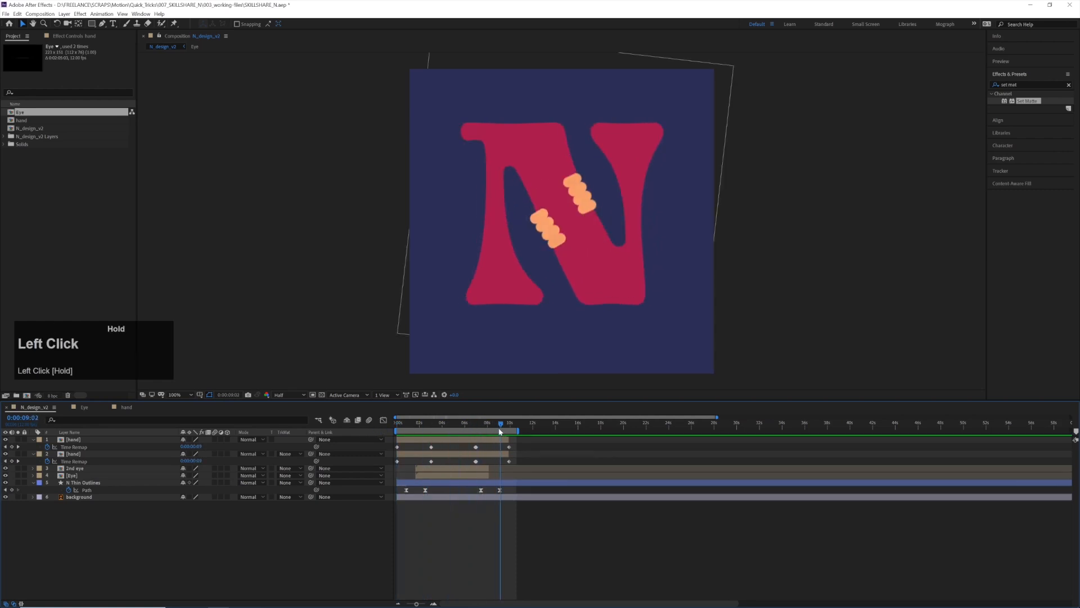
{"action": "key", "text": "space"}
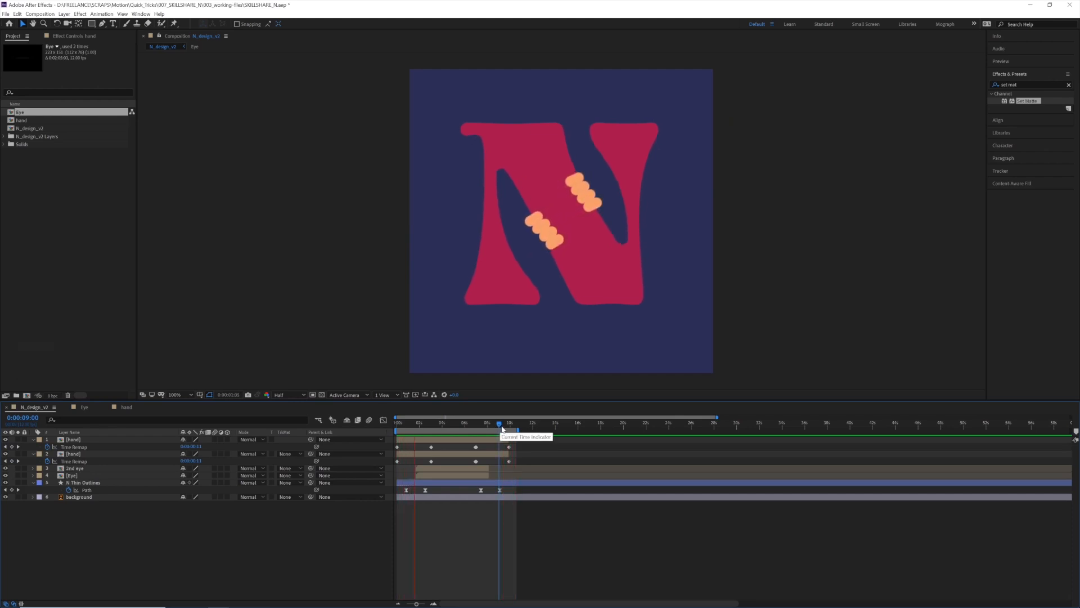
{"action": "key", "text": "space"}
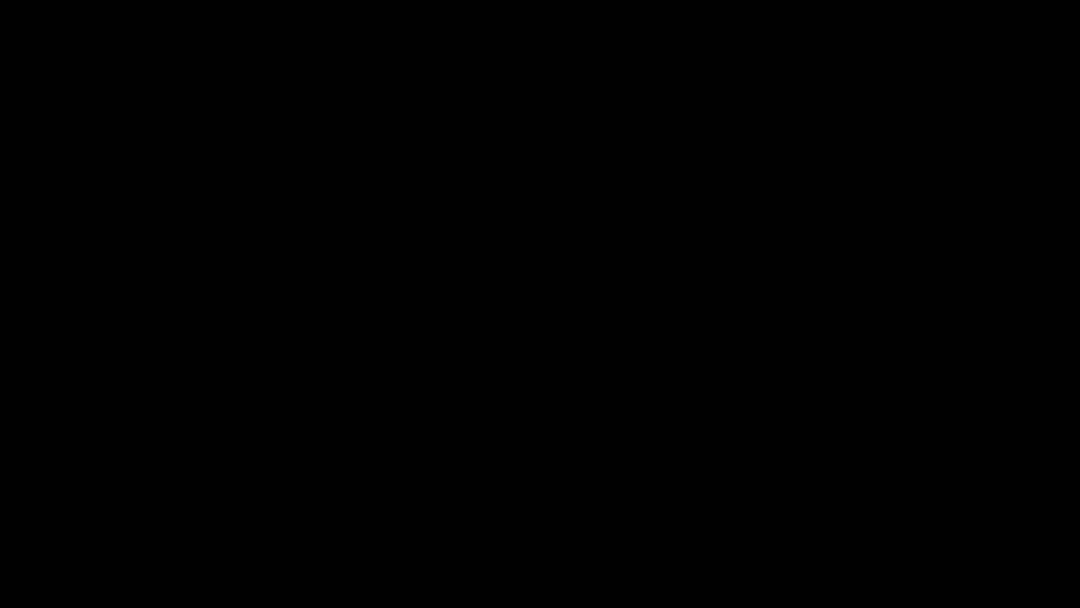
Open the Eye composition, set its preview resolution to Full and go to the open eye at 0:00:02:05
{"action": "left_click", "coordinate": [652, 235]}
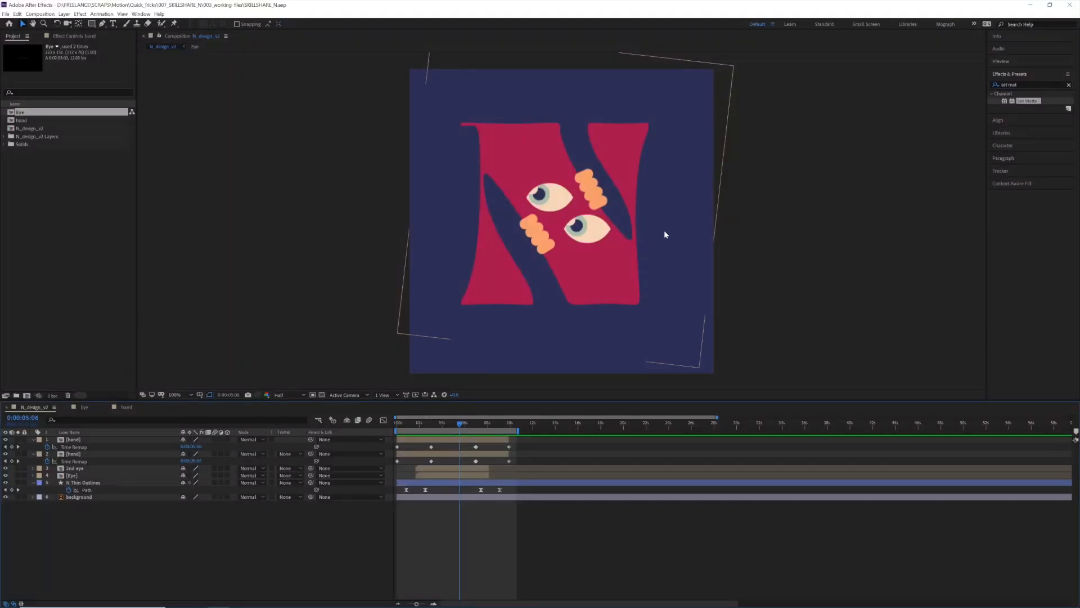
{"action": "left_click_drag", "start_coordinate": [455, 417], "coordinate": [455, 417]}
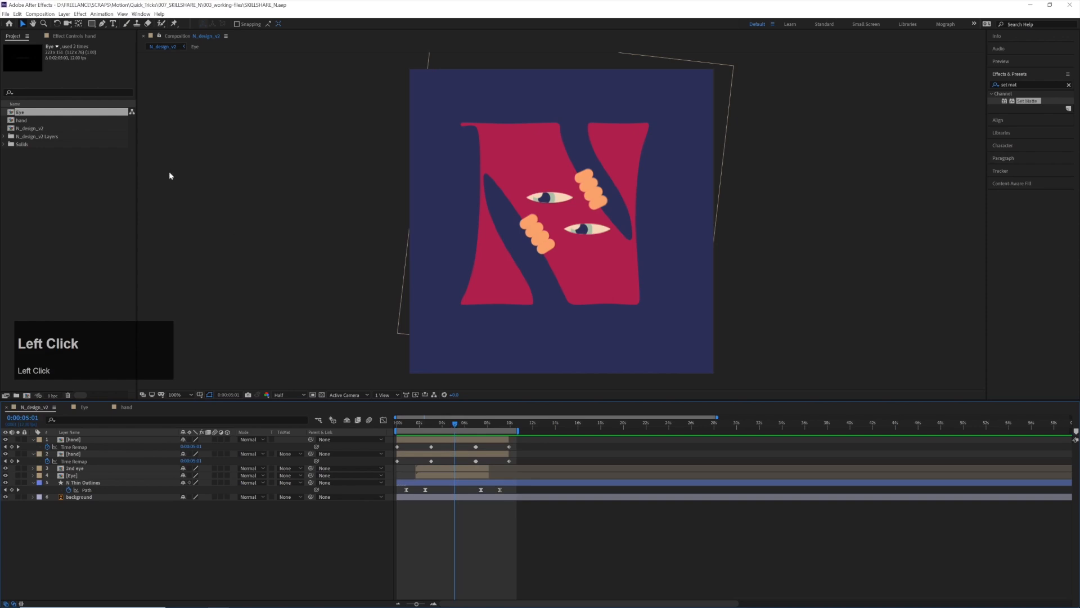
{"action": "double_click", "coordinate": [26, 115]}
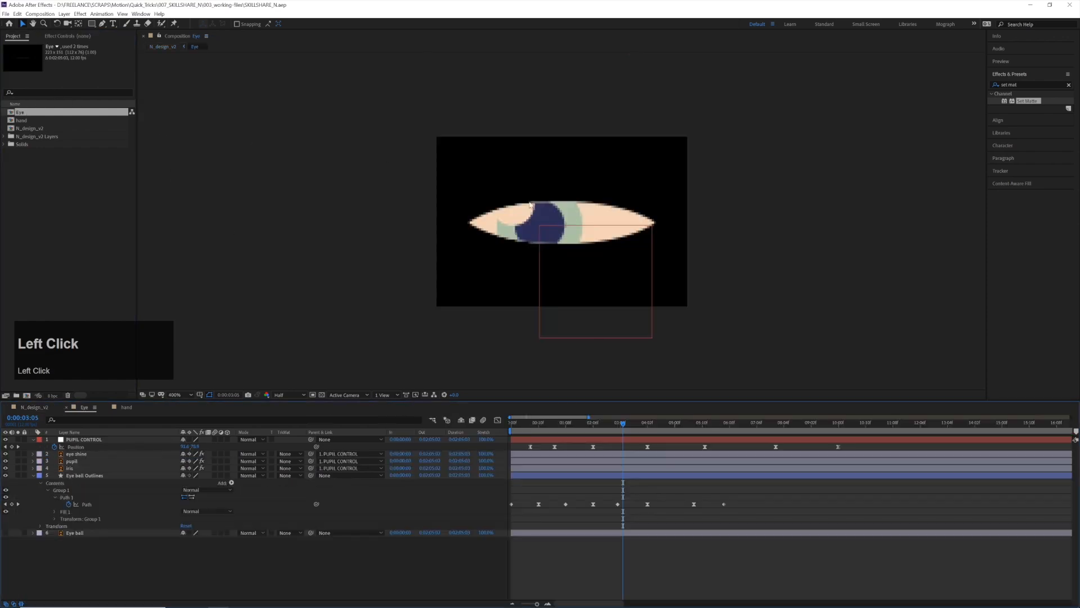
{"action": "scroll", "coordinate": [579, 213], "scroll_direction": "up", "scroll_amount": 3}
{"action": "mouse_move", "coordinate": [600, 426]}
{"action": "left_mouse_down"}
{"action": "mouse_move", "coordinate": [565, 422]}
{"action": "mouse_move", "coordinate": [599, 425]}
{"action": "left_mouse_up"}
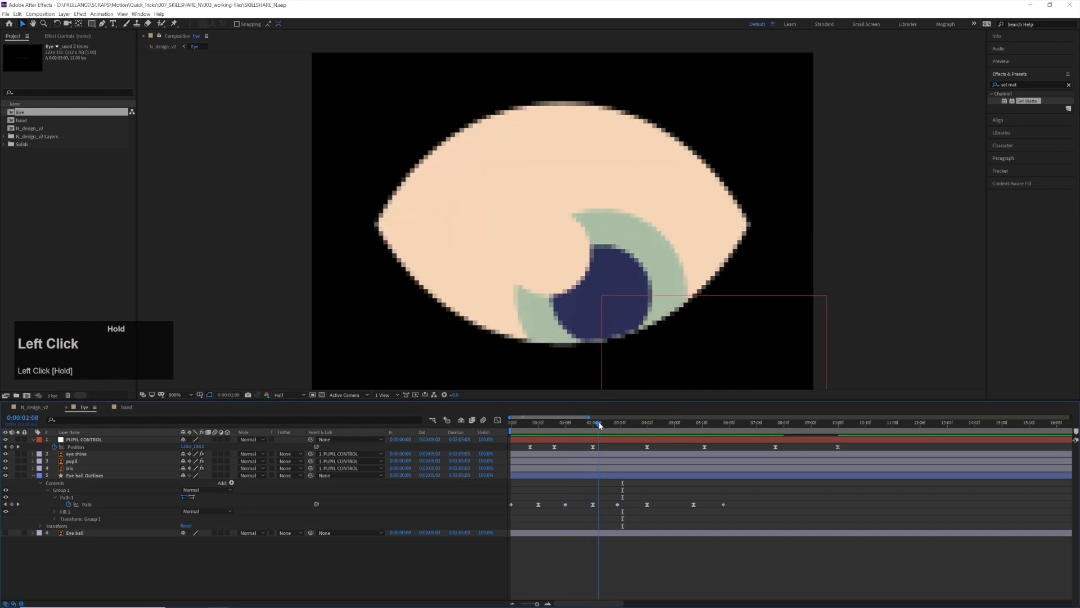
{"action": "left_click", "coordinate": [301, 395]}
{"action": "left_click", "coordinate": [293, 419]}
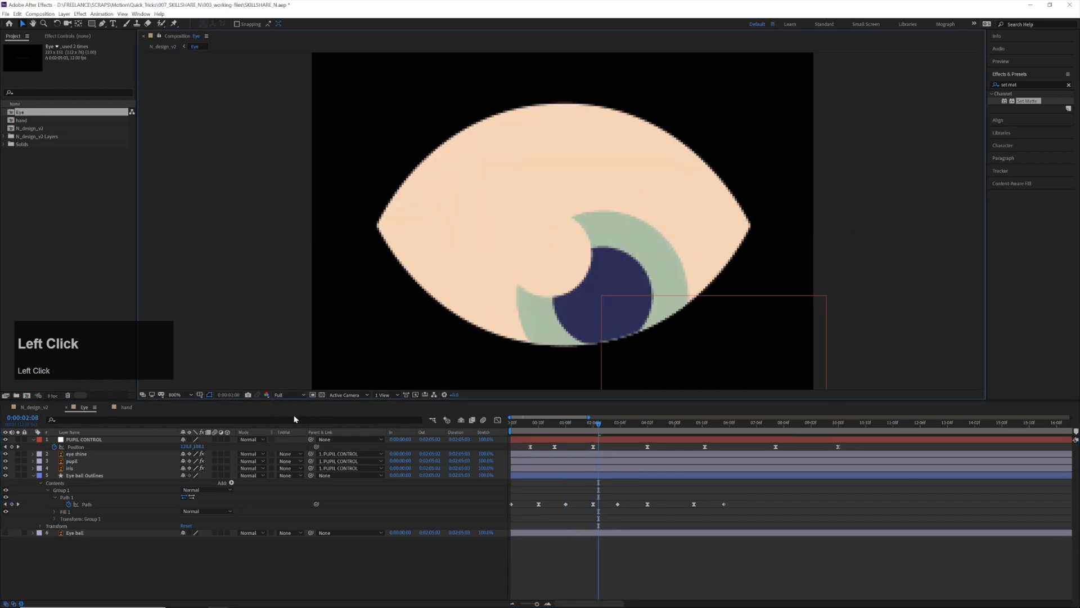
{"action": "left_click_drag", "start_coordinate": [610, 426], "coordinate": [593, 428]}
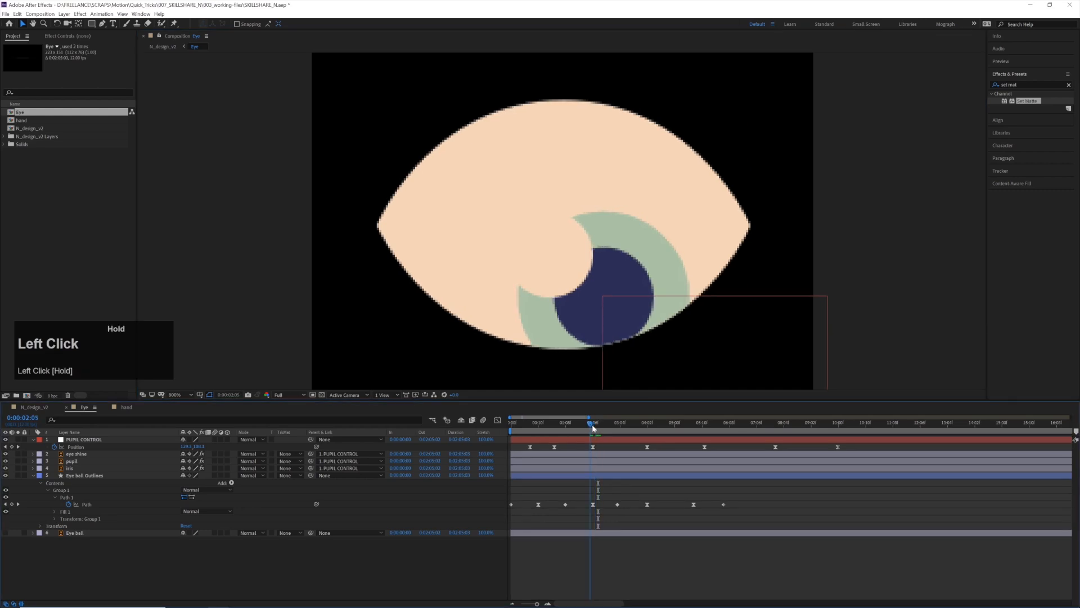
Add a Bevel and Emboss layer style to the Eye ball Outlines layer and set its Size to 25
{"action": "left_click", "coordinate": [85, 475]}
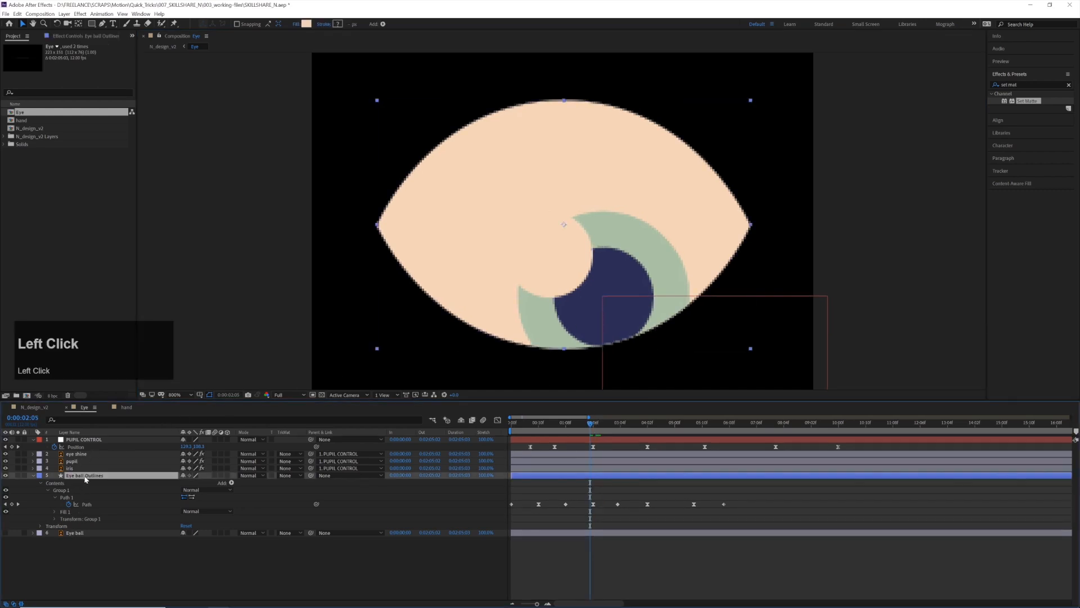
{"action": "right_click", "coordinate": [91, 478]}
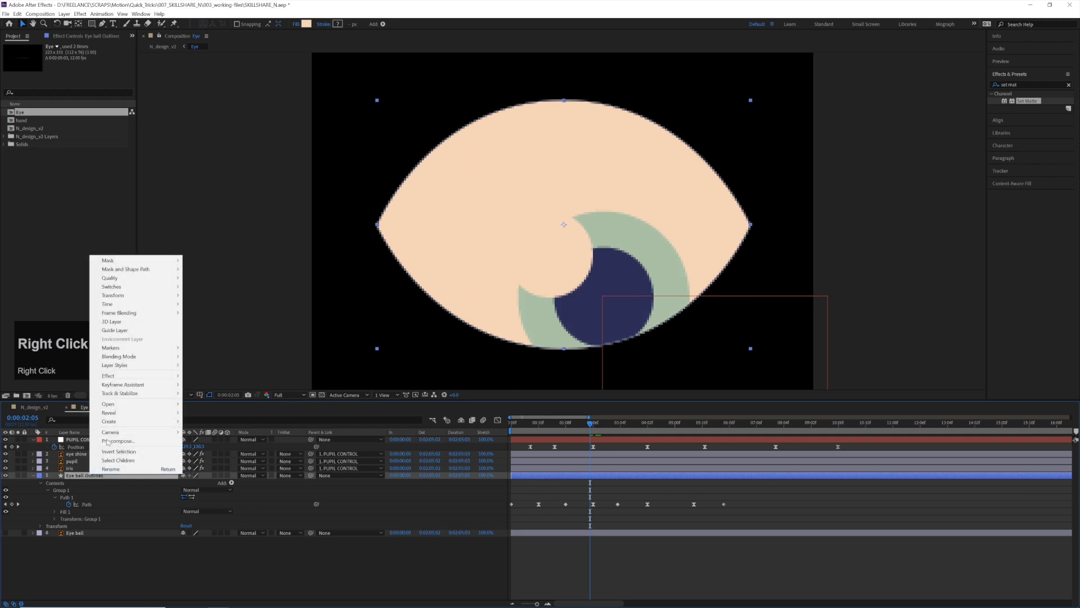
{"action": "mouse_move", "coordinate": [162, 366]}
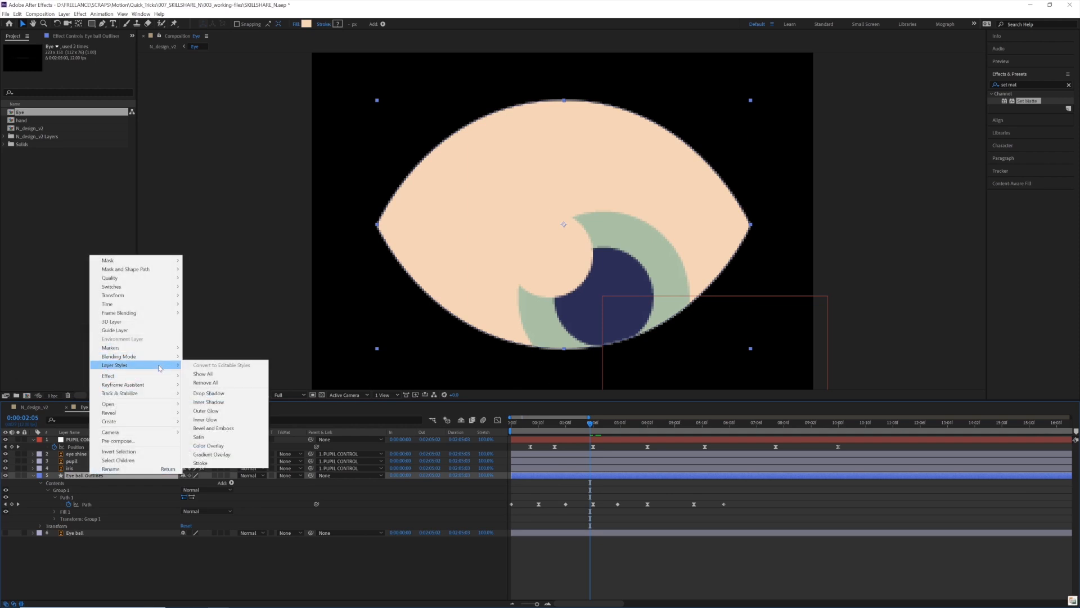
{"action": "left_click", "coordinate": [212, 428]}
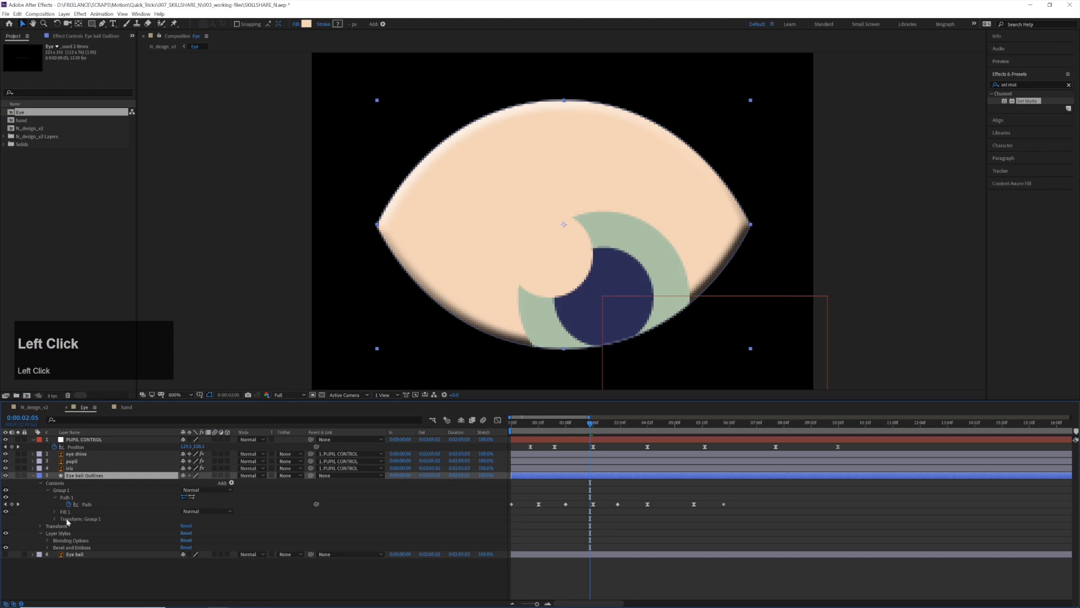
{"action": "left_click", "coordinate": [47, 546]}
{"action": "scroll", "coordinate": [48, 544], "scroll_direction": "down", "scroll_amount": 3}
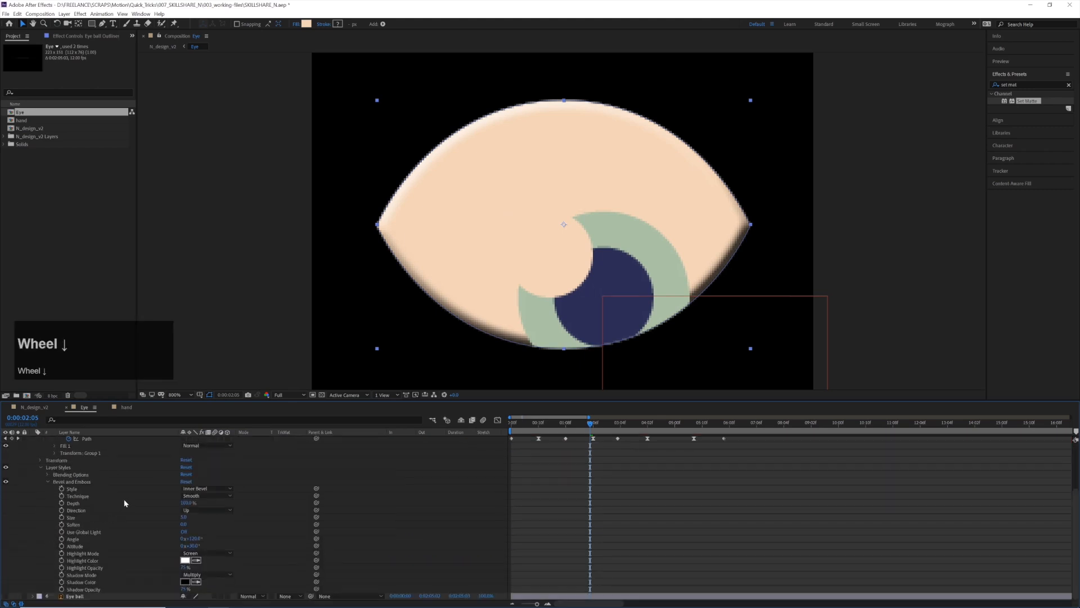
{"action": "mouse_move", "coordinate": [182, 518]}
{"action": "left_mouse_down"}
{"action": "mouse_move", "coordinate": [197, 515]}
{"action": "mouse_move", "coordinate": [188, 513]}
{"action": "left_mouse_up"}
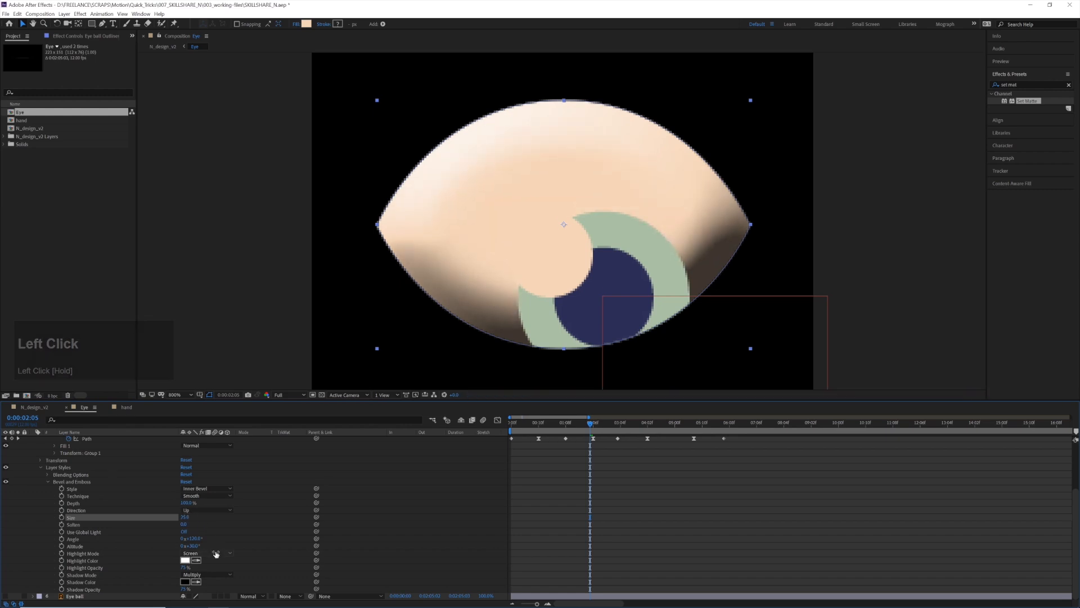
Set the Highlight Mode and Shadow Mode of the Bevel and Emboss style to Dissolve
{"action": "left_click", "coordinate": [207, 553]}
{"action": "left_click", "coordinate": [201, 315]}
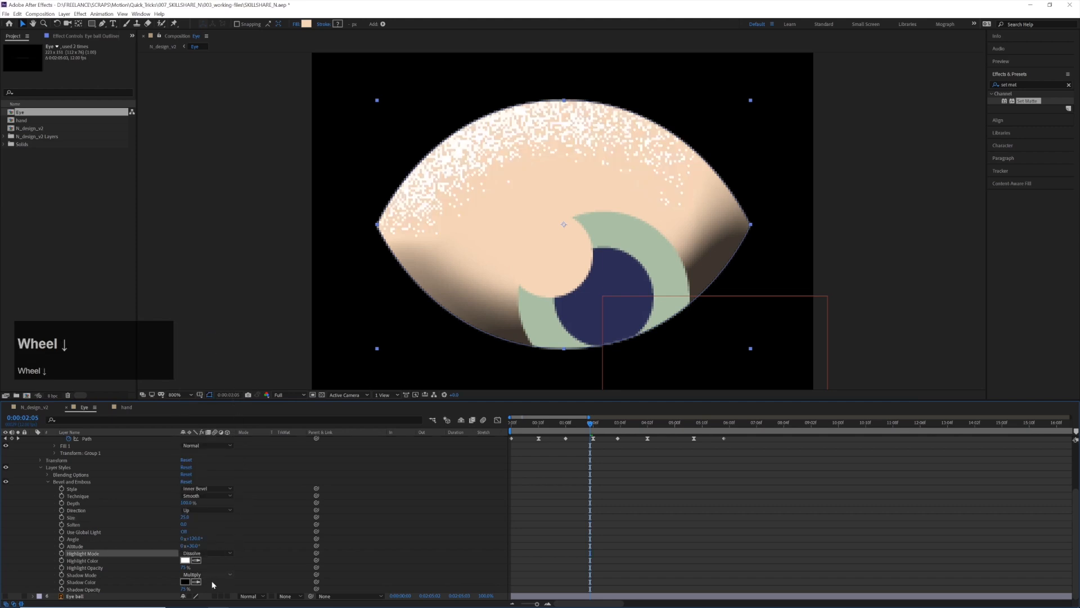
{"action": "left_click", "coordinate": [208, 574]}
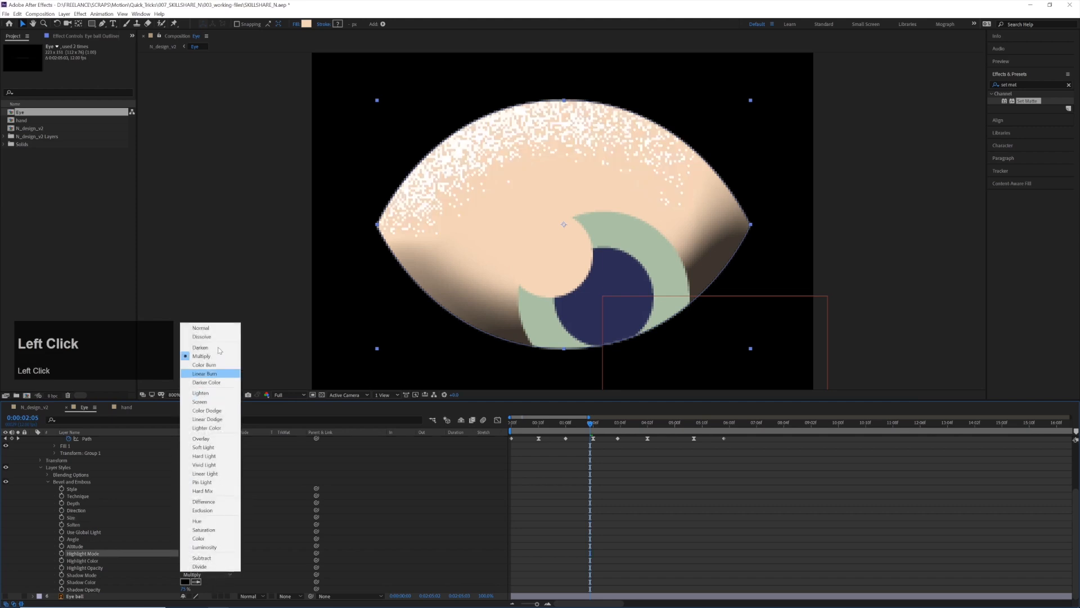
{"action": "left_click", "coordinate": [206, 334]}
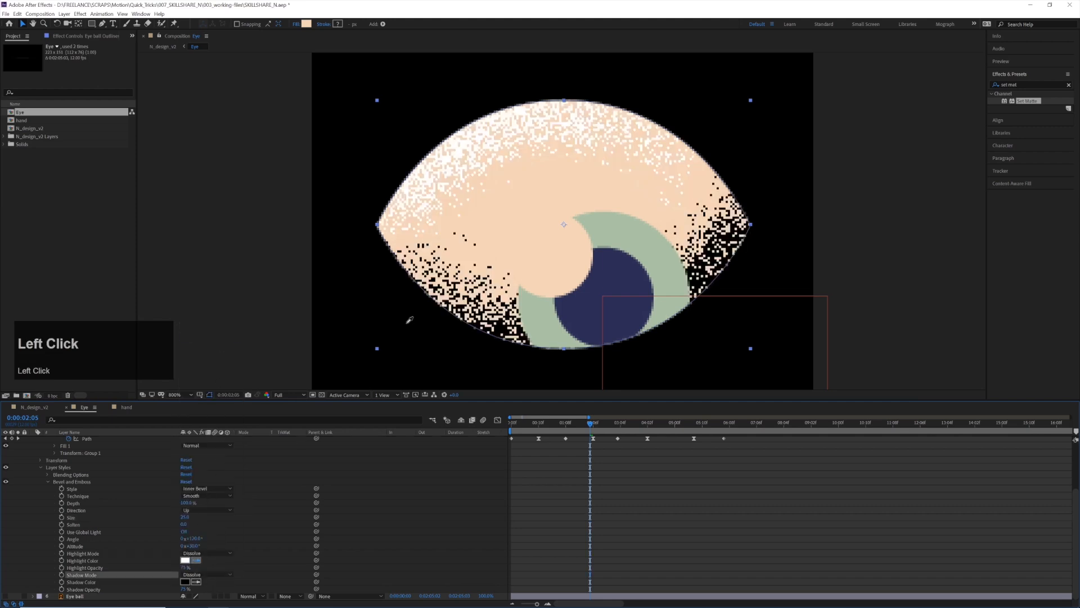
Sample the eyeball's peach fill for both the Highlight Color and the Shadow Color of the bevel
{"action": "left_click", "coordinate": [565, 186]}
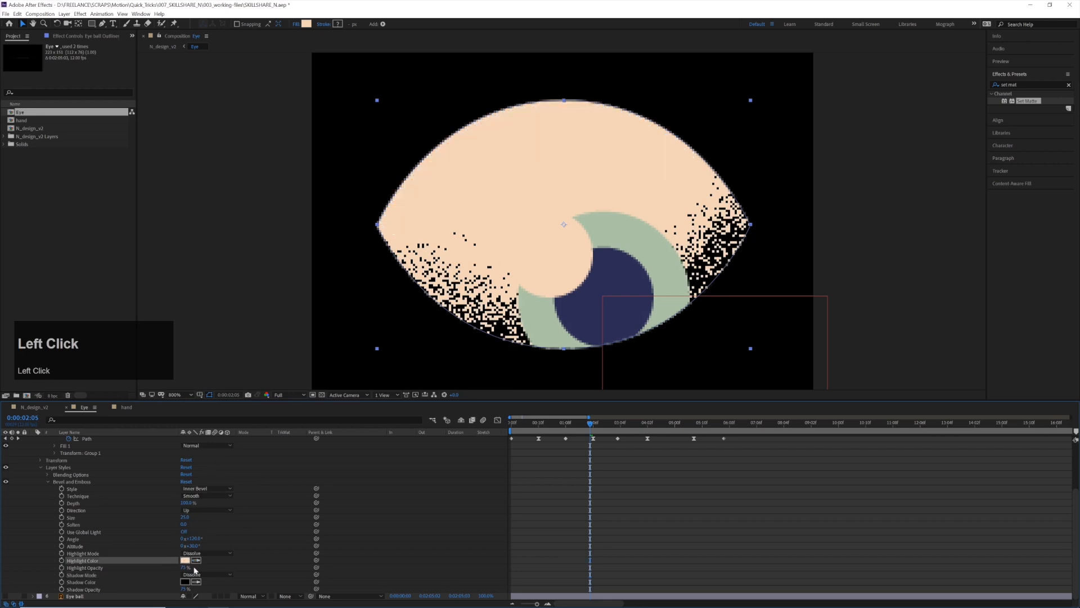
{"action": "left_click", "coordinate": [196, 581]}
{"action": "left_click", "coordinate": [591, 178]}
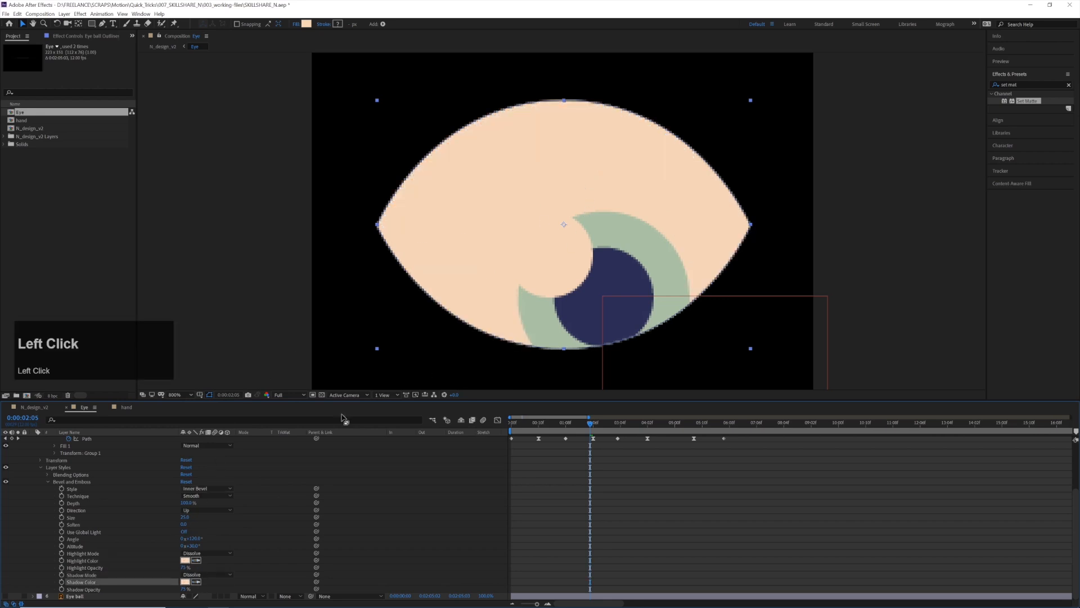
Make the eyeball bevel's Highlight Color a slightly lighter peach and its Shadow Color a slightly darker peach, EEC6A3
{"action": "left_click", "coordinate": [185, 560]}
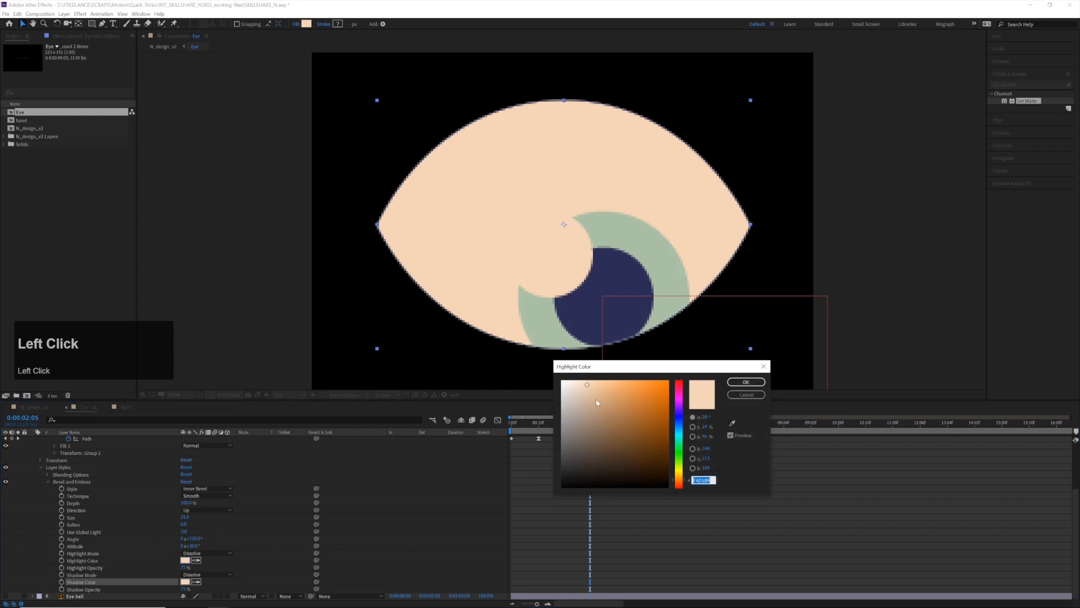
{"action": "left_click", "coordinate": [580, 382]}
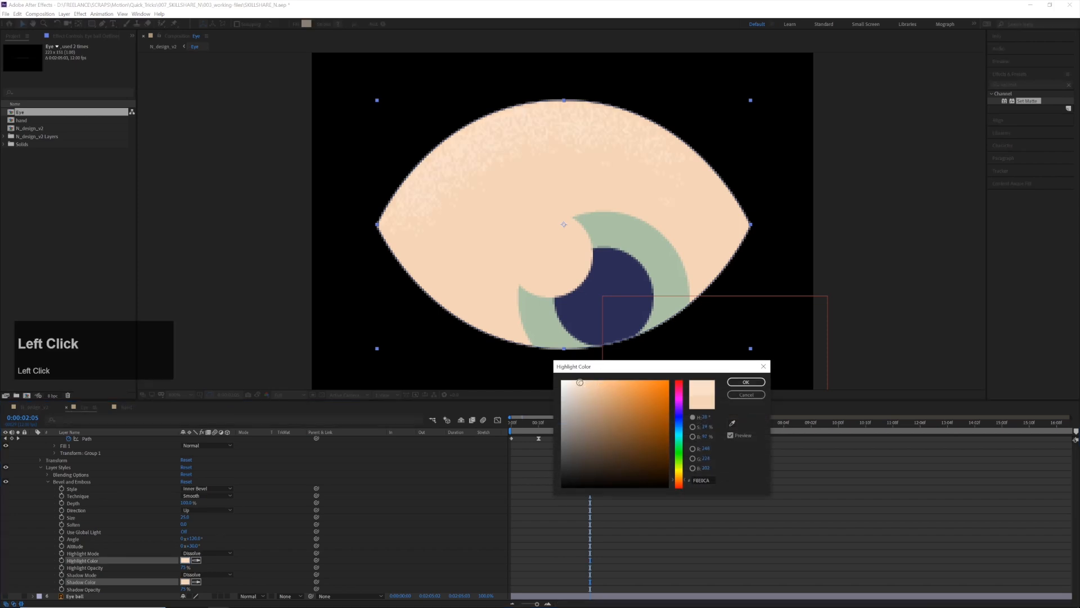
{"action": "key", "text": "Return"}
{"action": "left_click", "coordinate": [634, 381]}
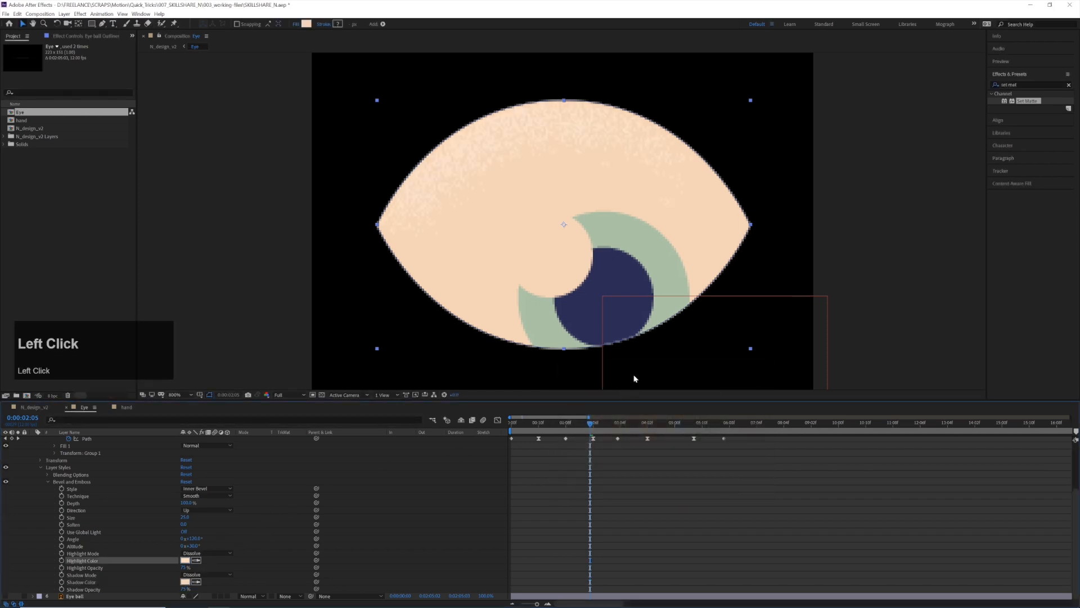
{"action": "left_click", "coordinate": [185, 581]}
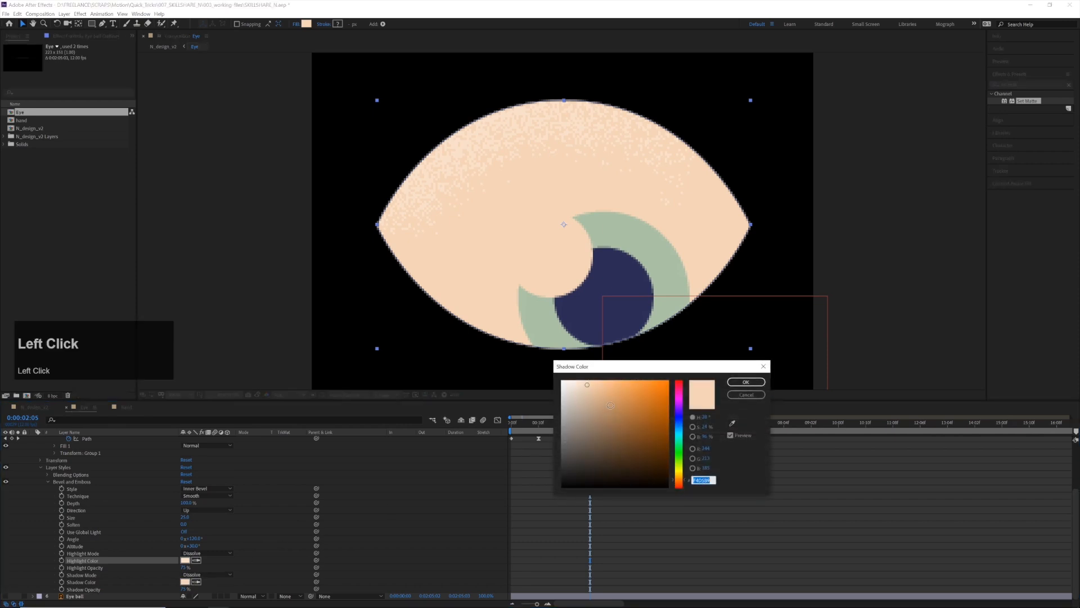
{"action": "left_click", "coordinate": [595, 388]}
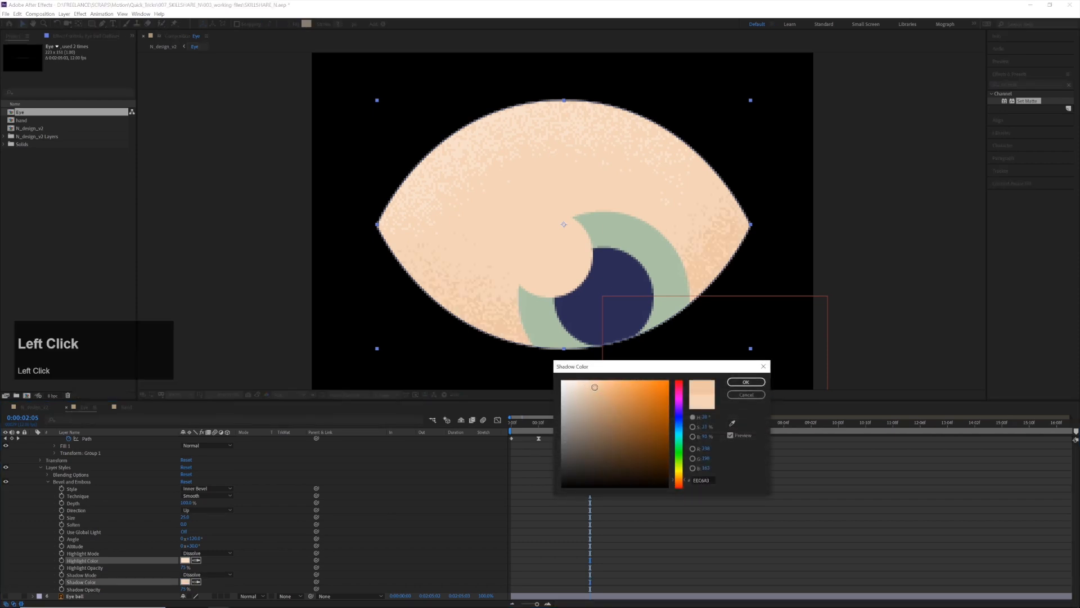
{"action": "key", "text": "Return"}
Play the Eye composition from its first frame to preview the grainy shading on the eyeball
{"action": "left_click", "coordinate": [549, 423]}
{"action": "key", "text": "space"}
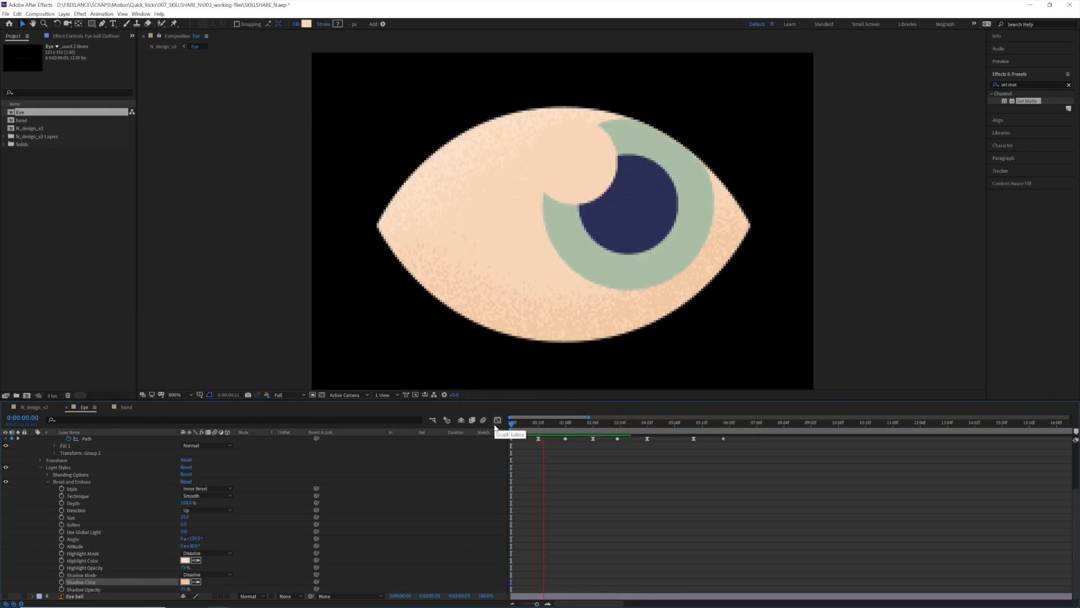
{"action": "key", "text": "space"}
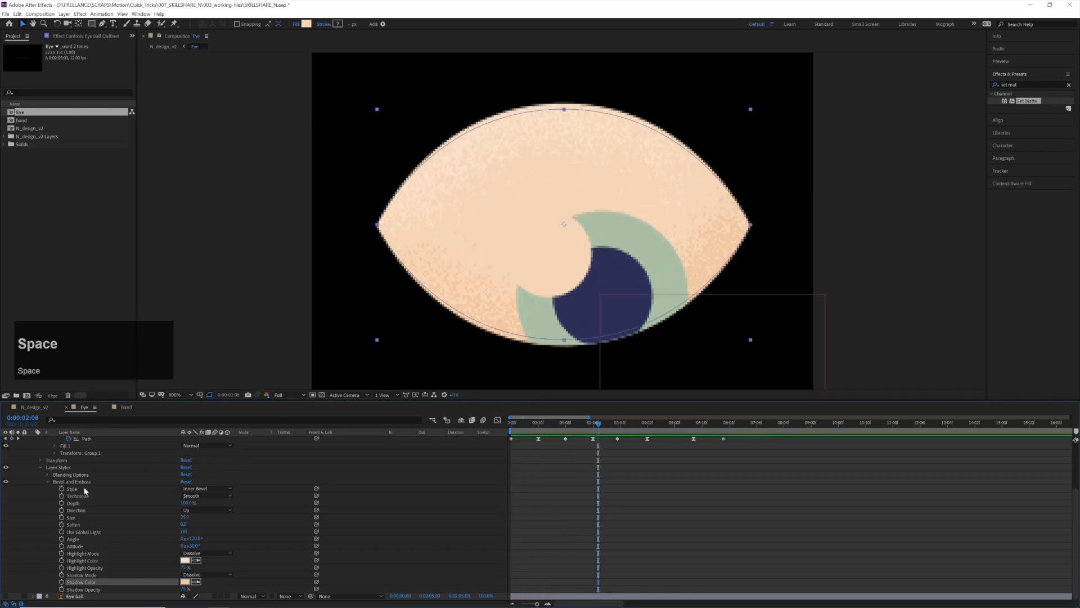
Copy the Bevel and Emboss style from the Eye ball Outlines layer to the iris layer and show its settings
{"action": "scroll", "coordinate": [85, 491], "scroll_direction": "up", "scroll_amount": 3}
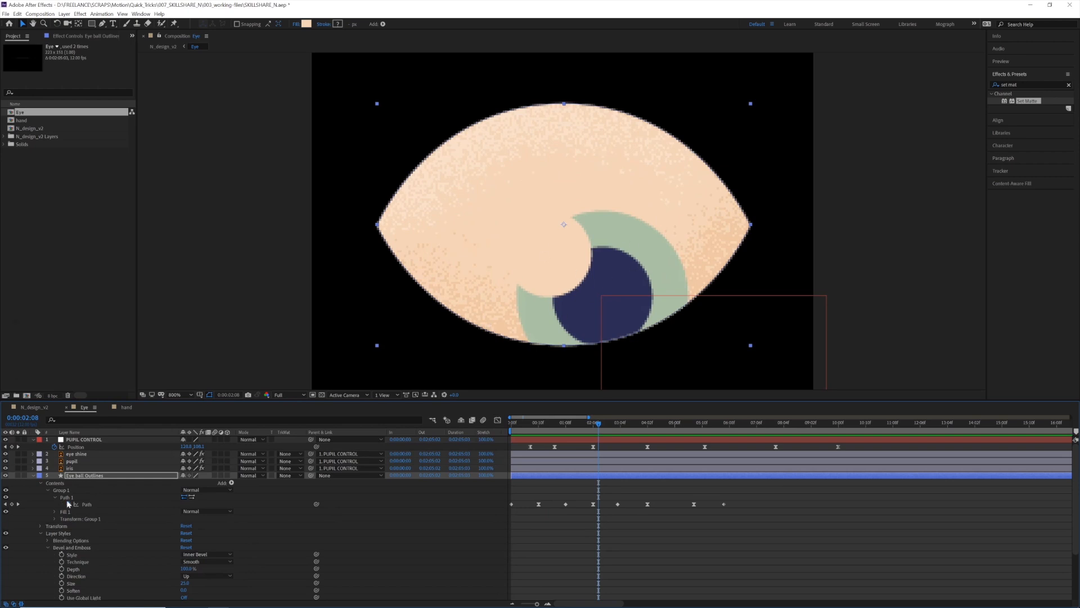
{"action": "left_click", "coordinate": [72, 547]}
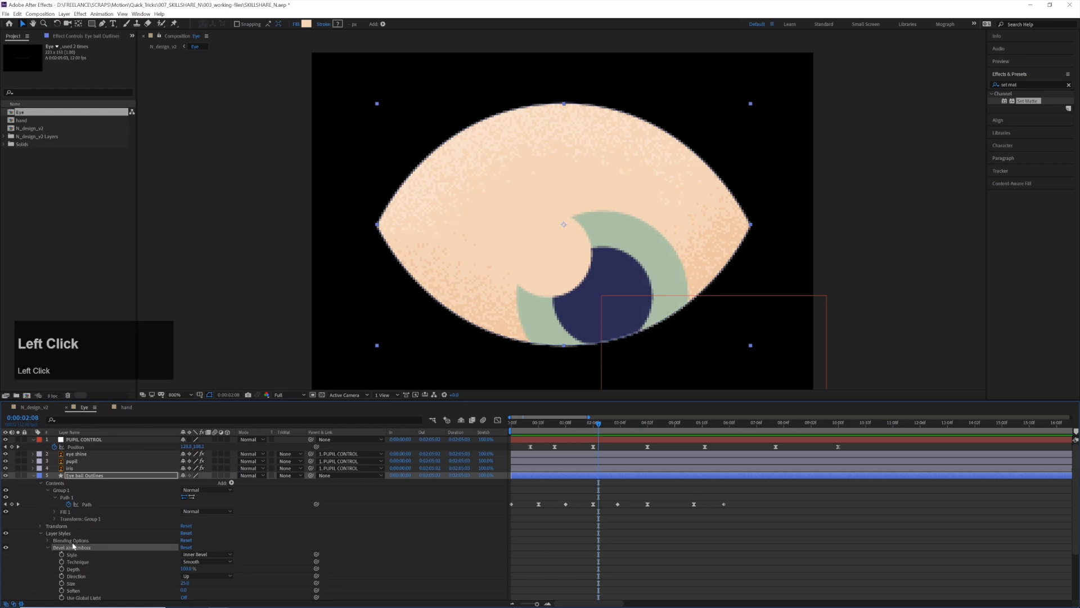
{"action": "left_click", "coordinate": [70, 468]}
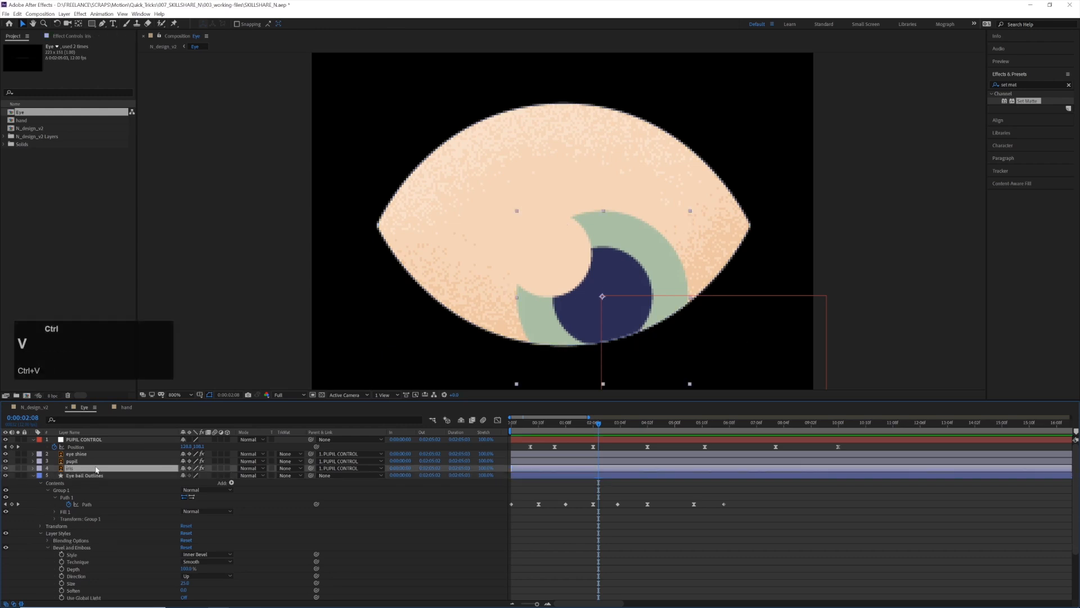
{"action": "left_click", "coordinate": [39, 492]}
{"action": "scroll", "coordinate": [49, 501], "scroll_direction": "down", "scroll_amount": 3}
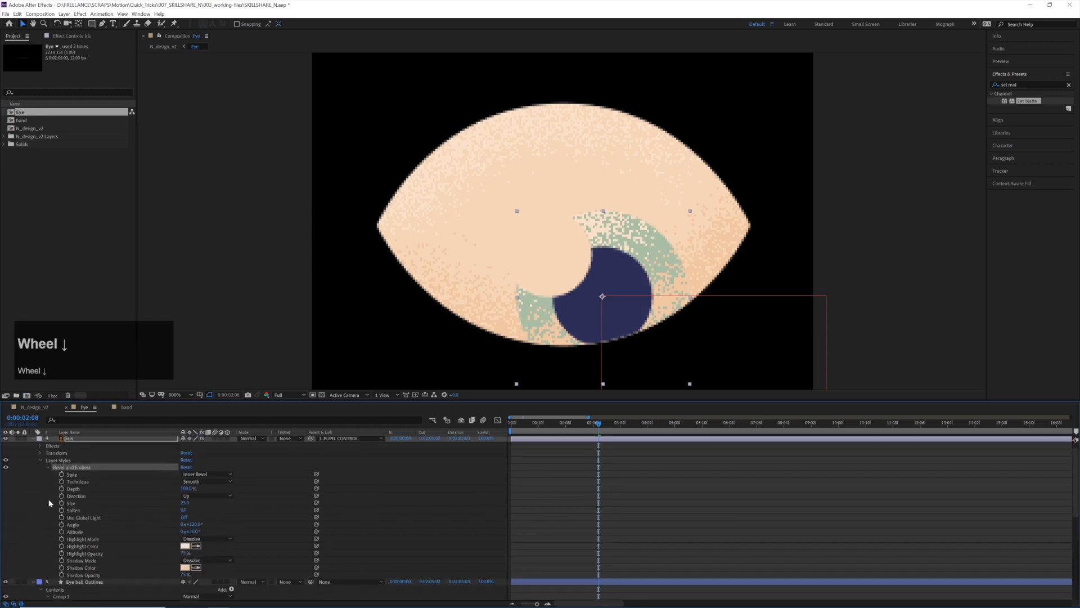
Sample the iris's green for its bevel's Highlight Color and the pupil's navy for its Shadow Color
{"action": "left_click", "coordinate": [195, 524]}
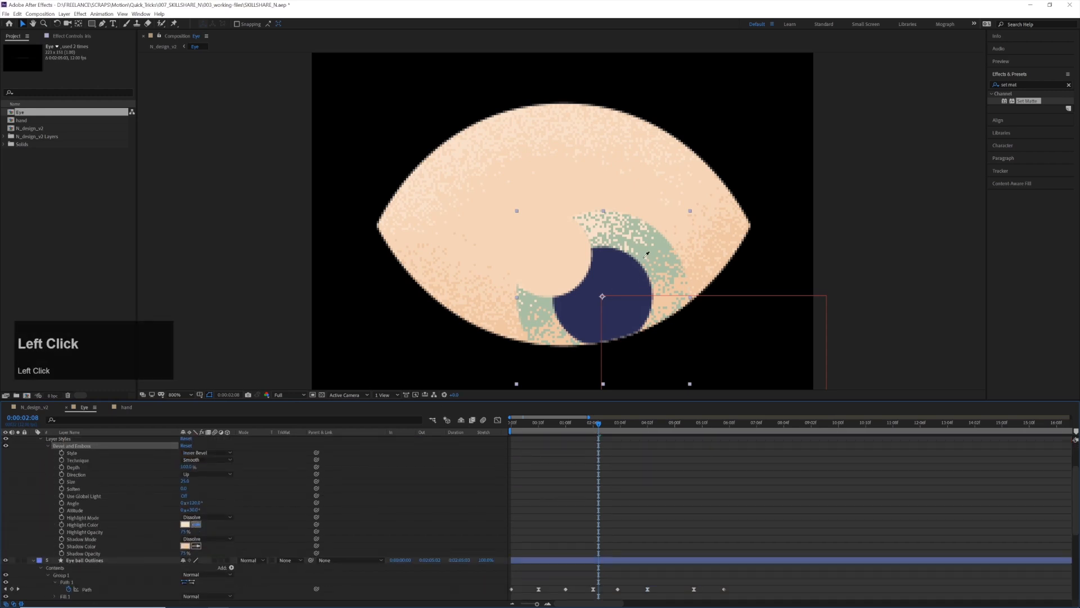
{"action": "left_click", "coordinate": [658, 244]}
{"action": "left_click", "coordinate": [196, 546]}
{"action": "left_click", "coordinate": [621, 318]}
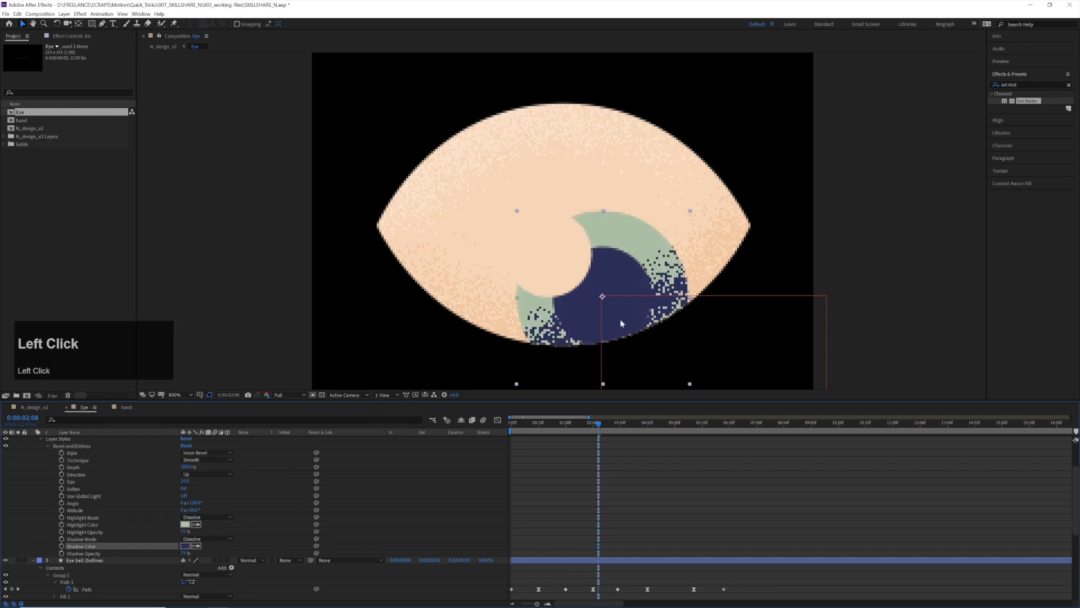
Lighten the Highlight Color of the iris layer's bevel to a slightly paler green
{"action": "left_click", "coordinate": [185, 525]}
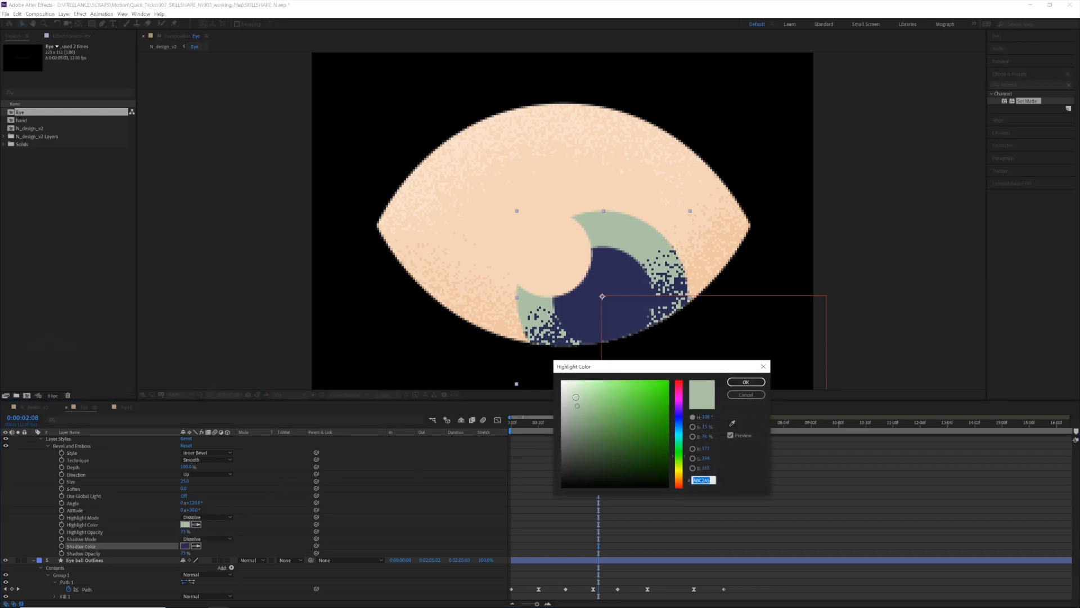
{"action": "left_click", "coordinate": [576, 397]}
{"action": "key", "text": "Return"}
Sample the iris's green for its bevel's Shadow Color and darken it to 91AA8A
{"action": "left_click", "coordinate": [196, 545]}
{"action": "left_click", "coordinate": [666, 241]}
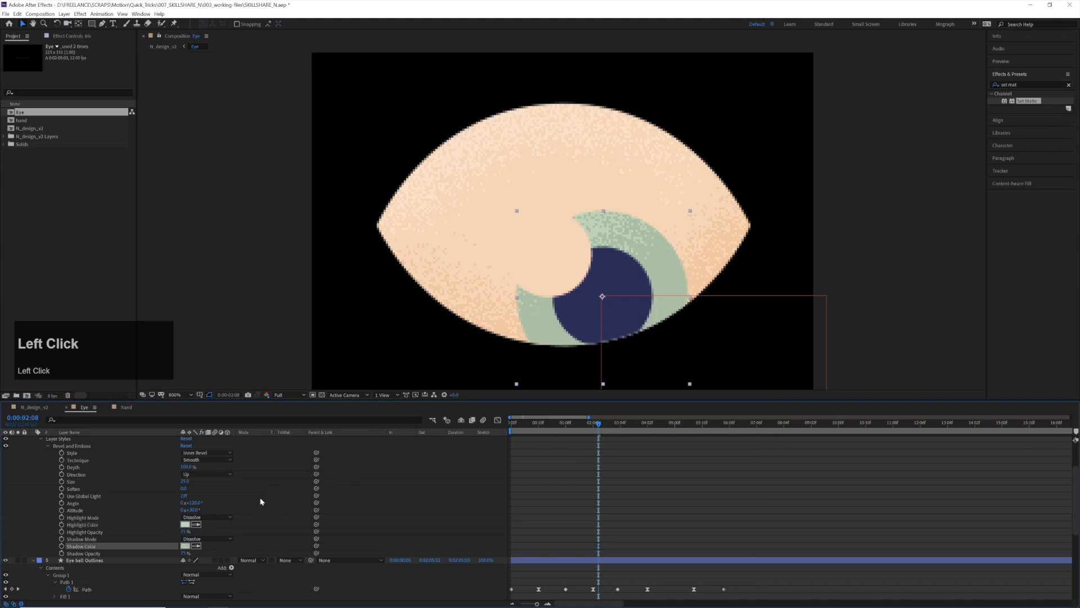
{"action": "left_click", "coordinate": [185, 546]}
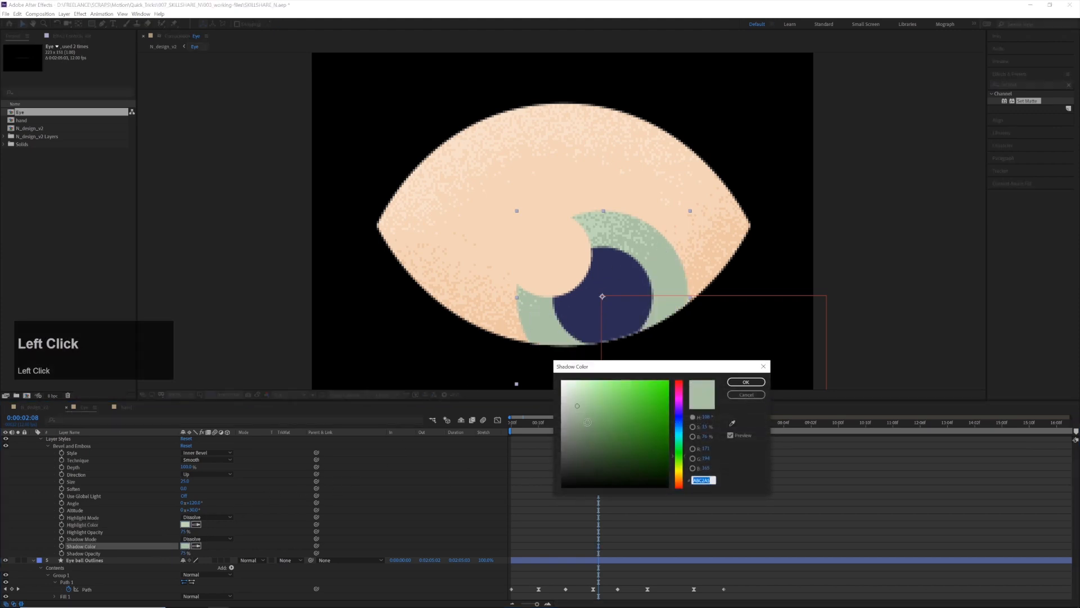
{"action": "left_click", "coordinate": [583, 416]}
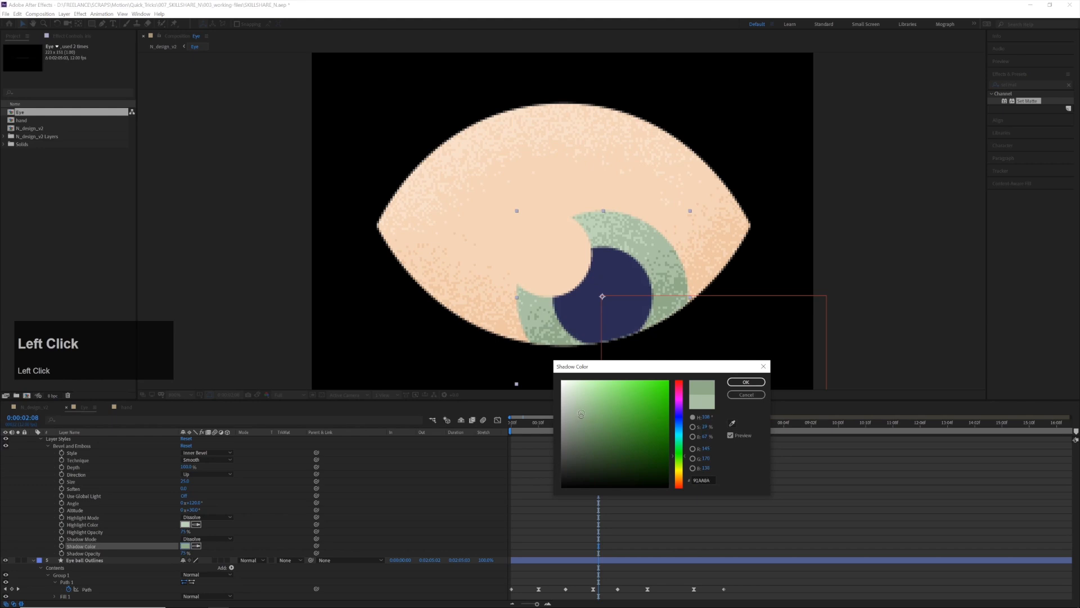
{"action": "key", "text": "Return"}
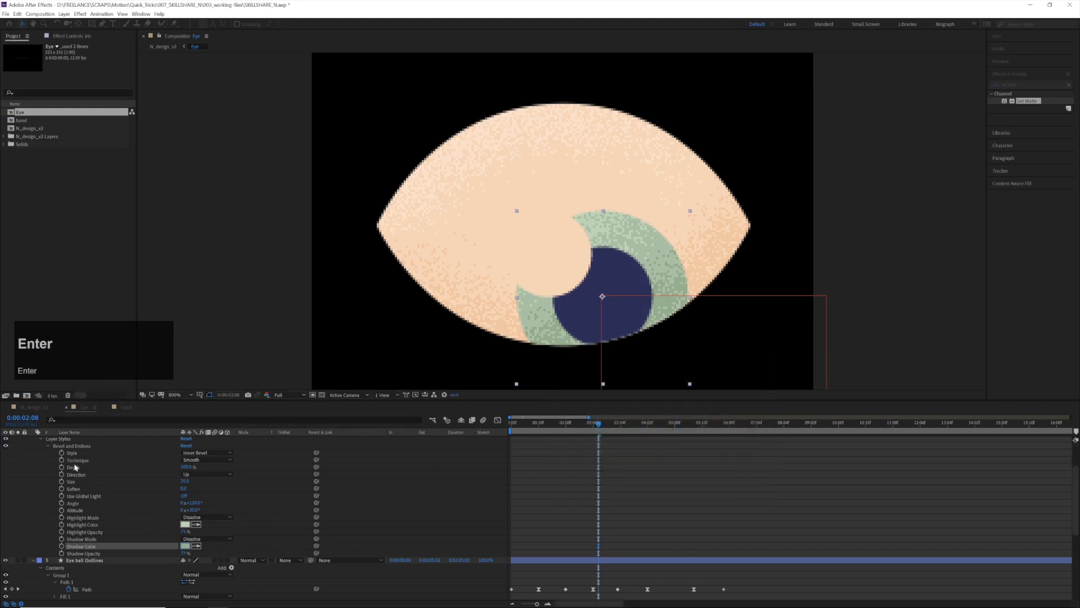
Copy the Bevel and Emboss style from the iris layer to the pupil layer and show its settings
{"action": "left_click", "coordinate": [68, 446], "text": "ctrl"}
{"action": "scroll", "coordinate": [69, 451], "scroll_direction": "up", "scroll_amount": 3}
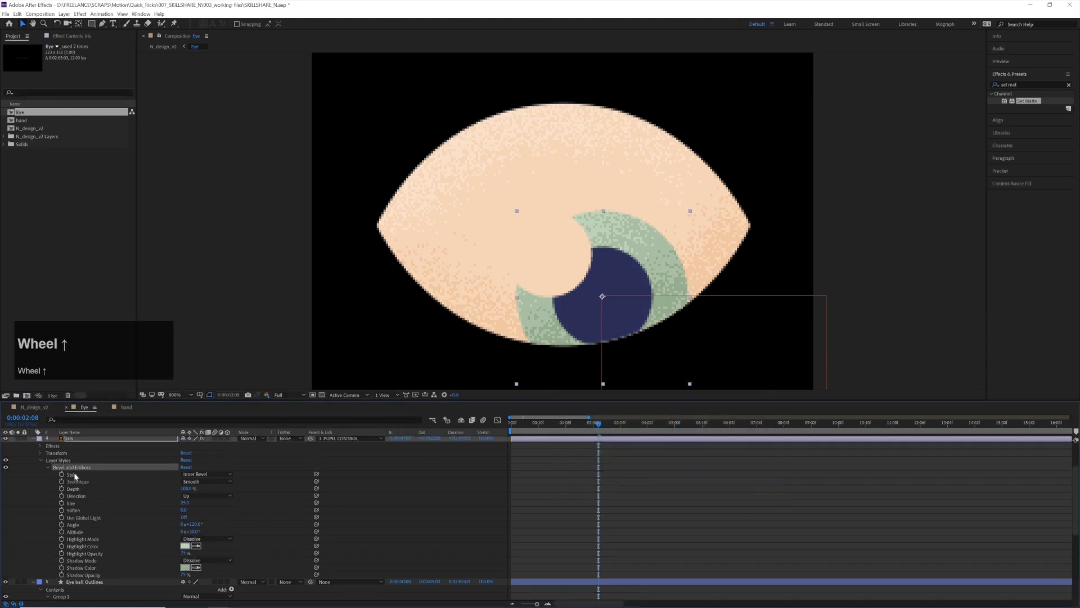
{"action": "left_click", "coordinate": [40, 491]}
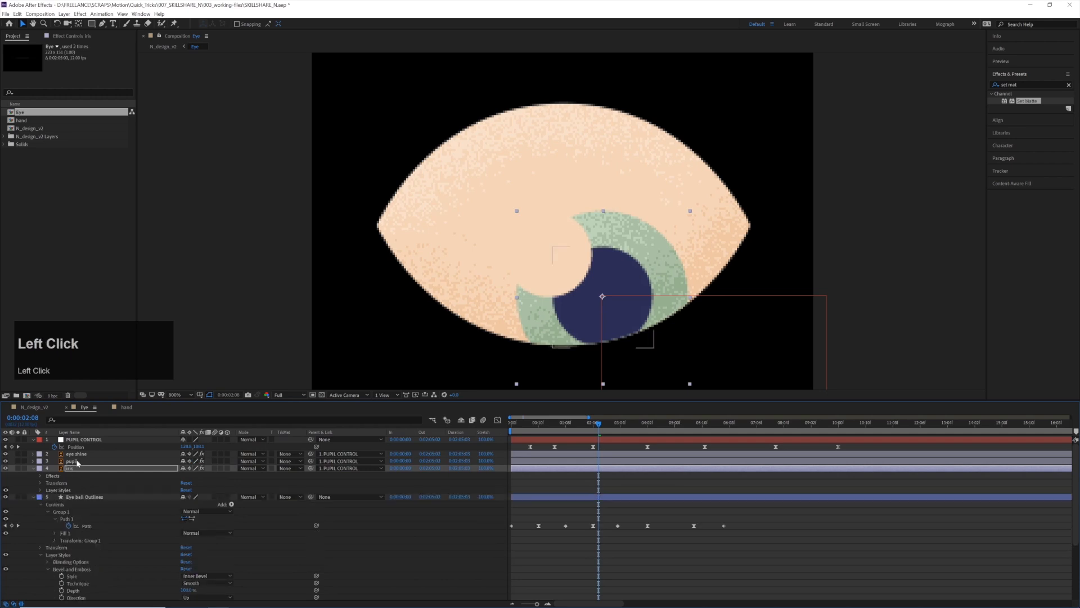
{"action": "left_click", "coordinate": [78, 462]}
{"action": "key", "text": "ctrl+v"}
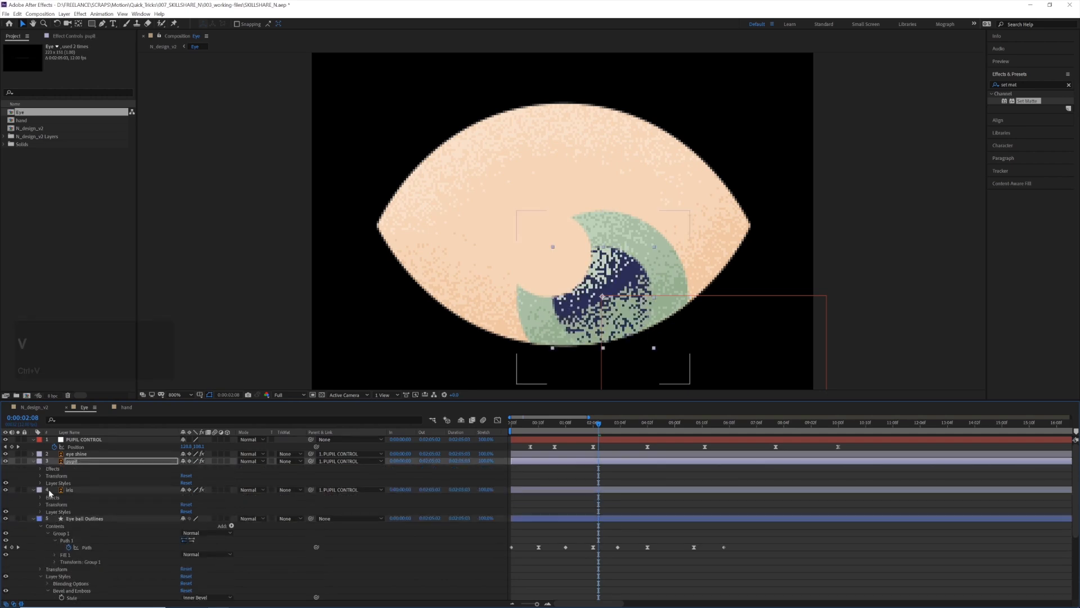
{"action": "left_click", "coordinate": [40, 483]}
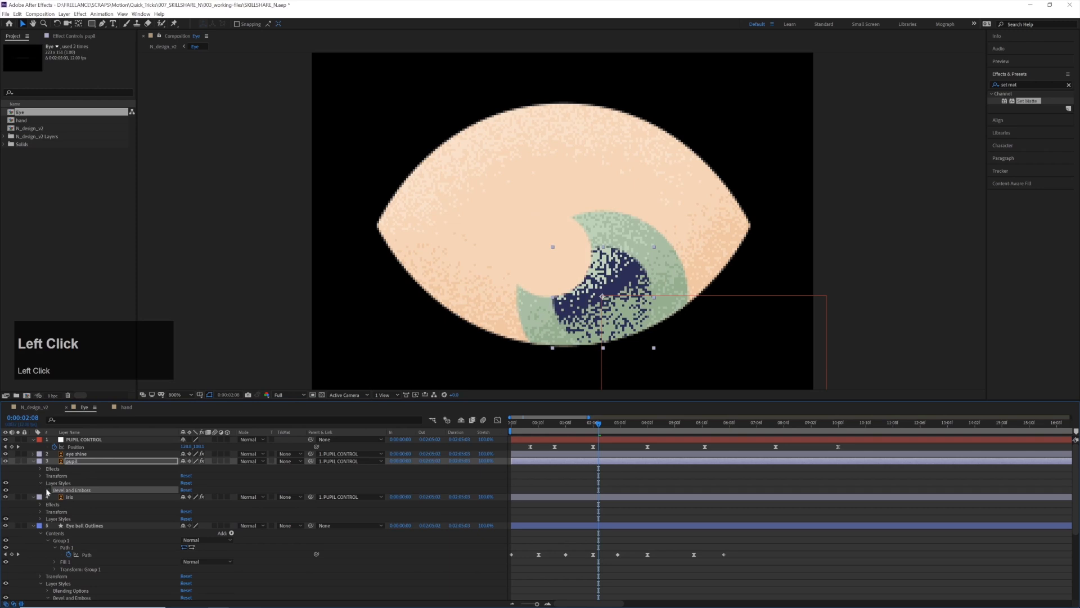
{"action": "left_click", "coordinate": [48, 490]}
{"action": "scroll", "coordinate": [174, 517], "scroll_direction": "down", "scroll_amount": 1}
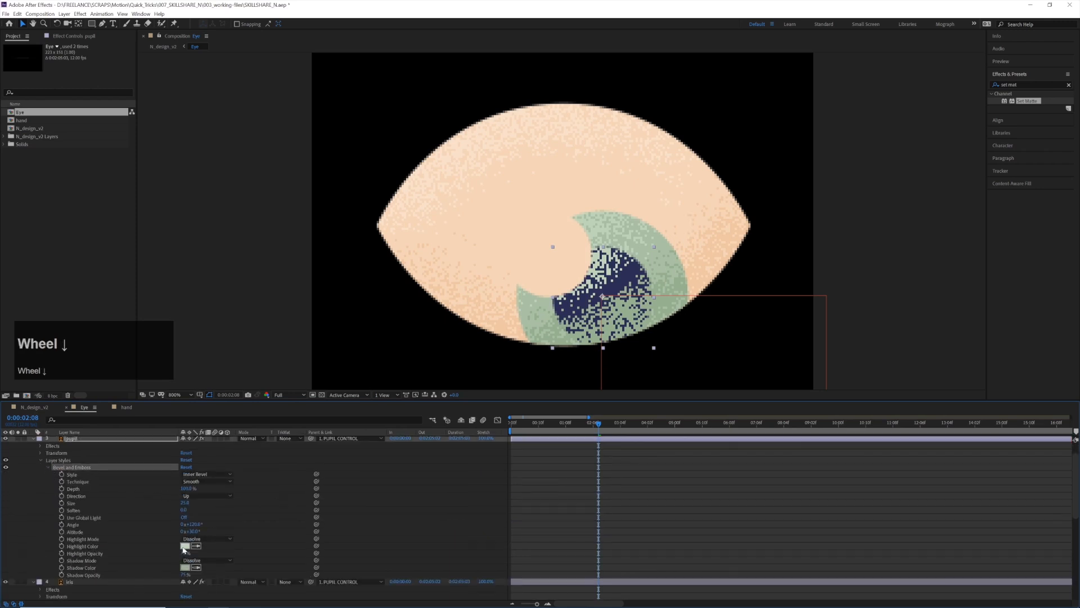
Sample the pupil's navy for its bevel's Highlight Color and lighten it to 343460
{"action": "left_click", "coordinate": [185, 546]}
{"action": "left_click", "coordinate": [732, 423]}
{"action": "left_click", "coordinate": [622, 283]}
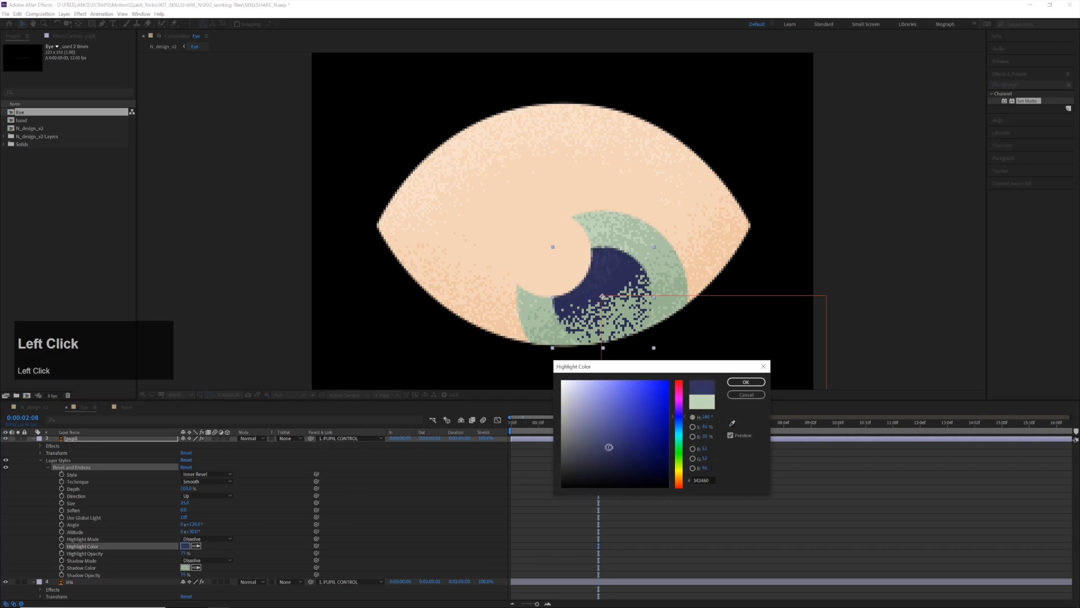
{"action": "key", "text": "Return"}
{"action": "left_click", "coordinate": [621, 290]}
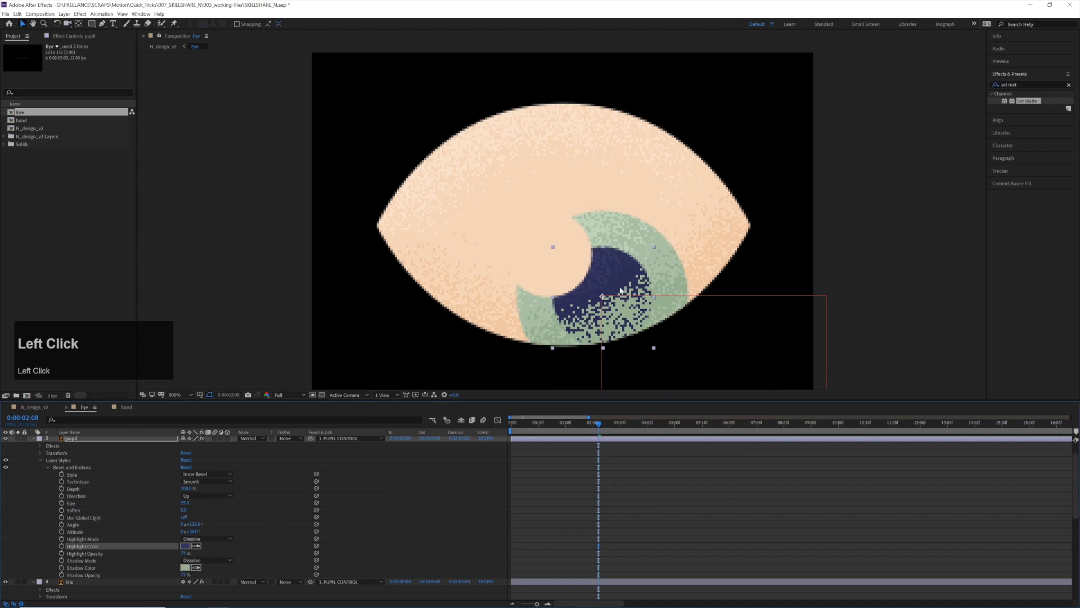
Sample the pupil's navy for its bevel's Shadow Color and darken it to 222243
{"action": "left_click", "coordinate": [195, 567]}
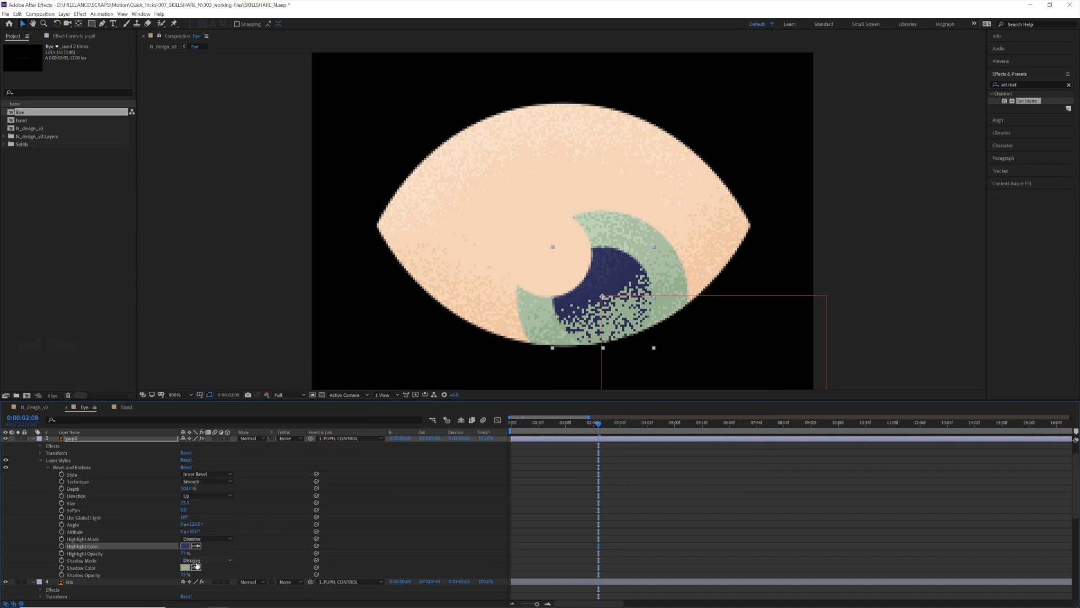
{"action": "left_click", "coordinate": [622, 281]}
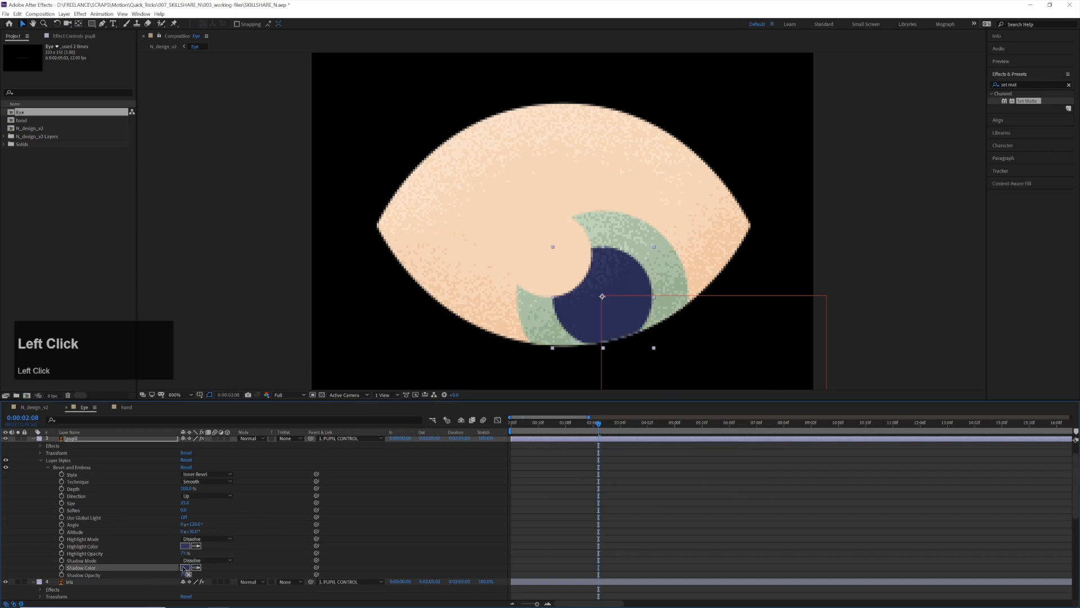
{"action": "left_click", "coordinate": [184, 567]}
{"action": "left_click", "coordinate": [616, 460]}
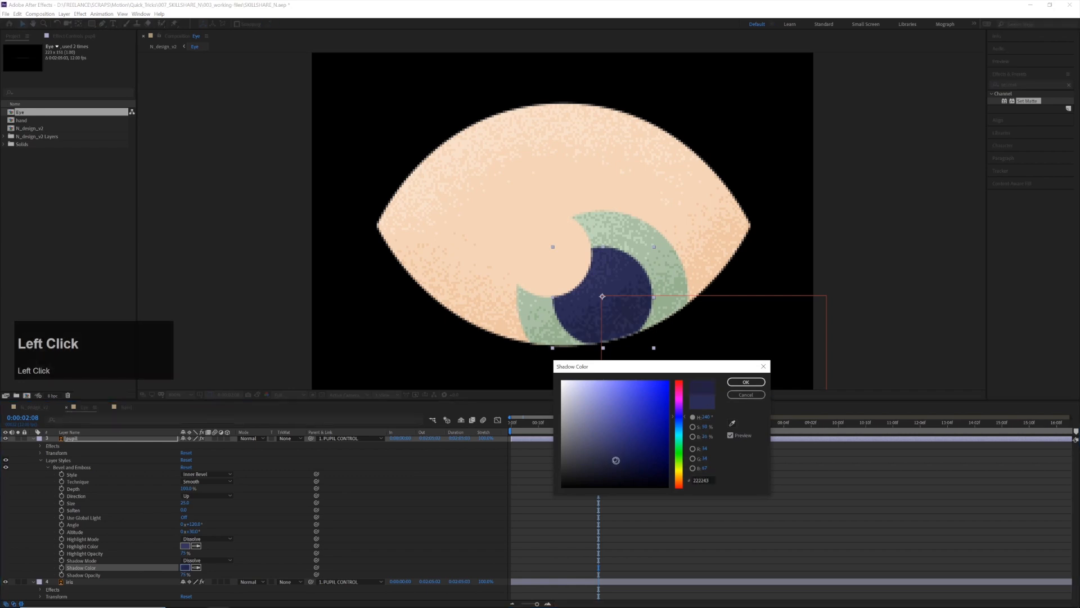
{"action": "key", "text": "Return"}
Play the Eye composition from the start to preview the shading on the eyeball, iris and pupil
{"action": "left_click_drag", "start_coordinate": [598, 423], "coordinate": [525, 431]}
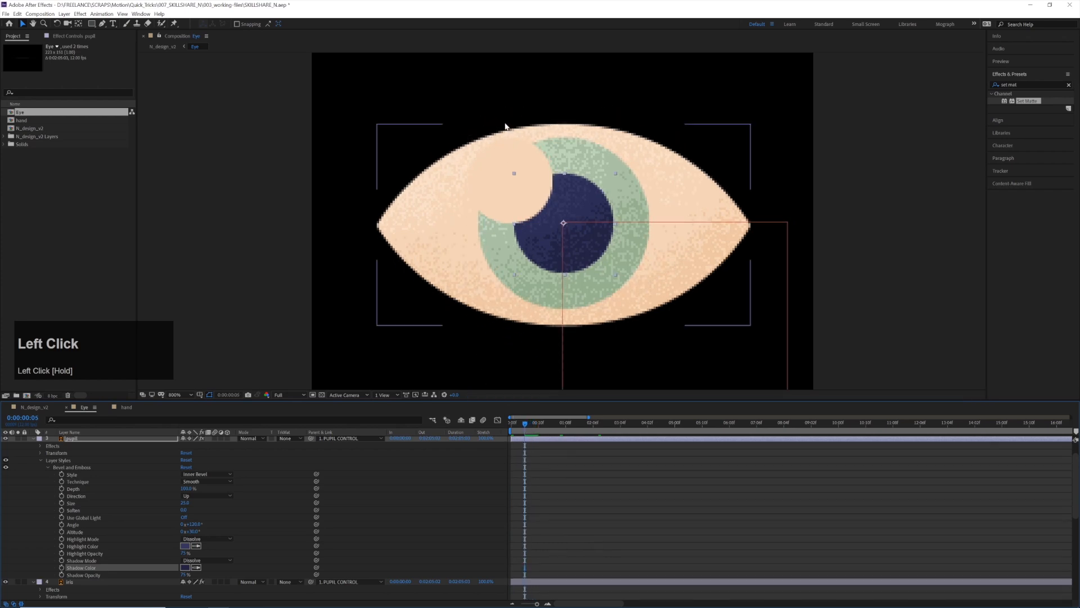
{"action": "left_click", "coordinate": [499, 185]}
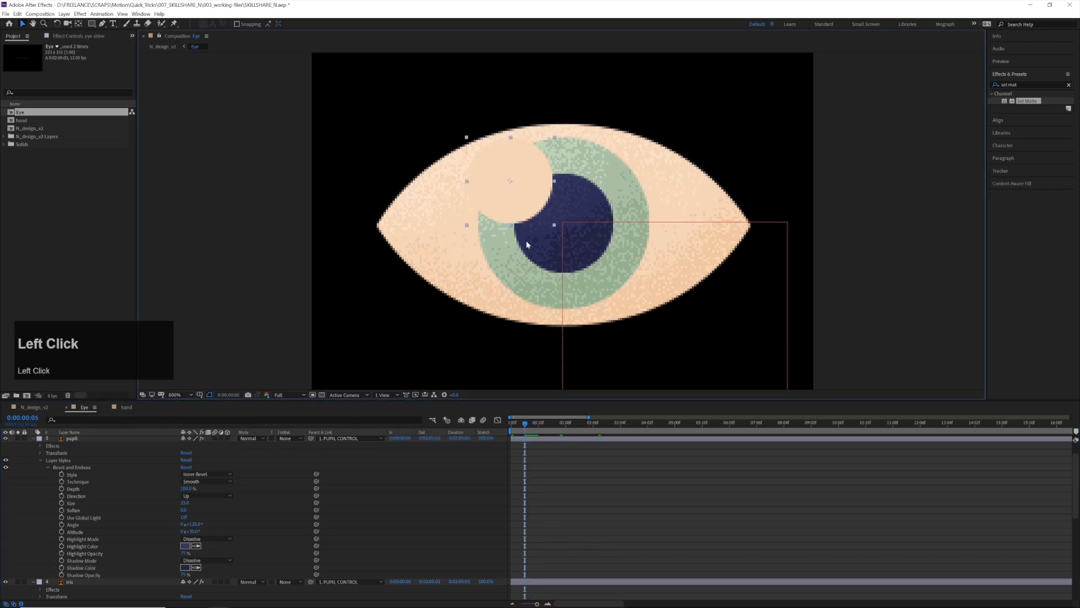
{"action": "left_click", "coordinate": [519, 431]}
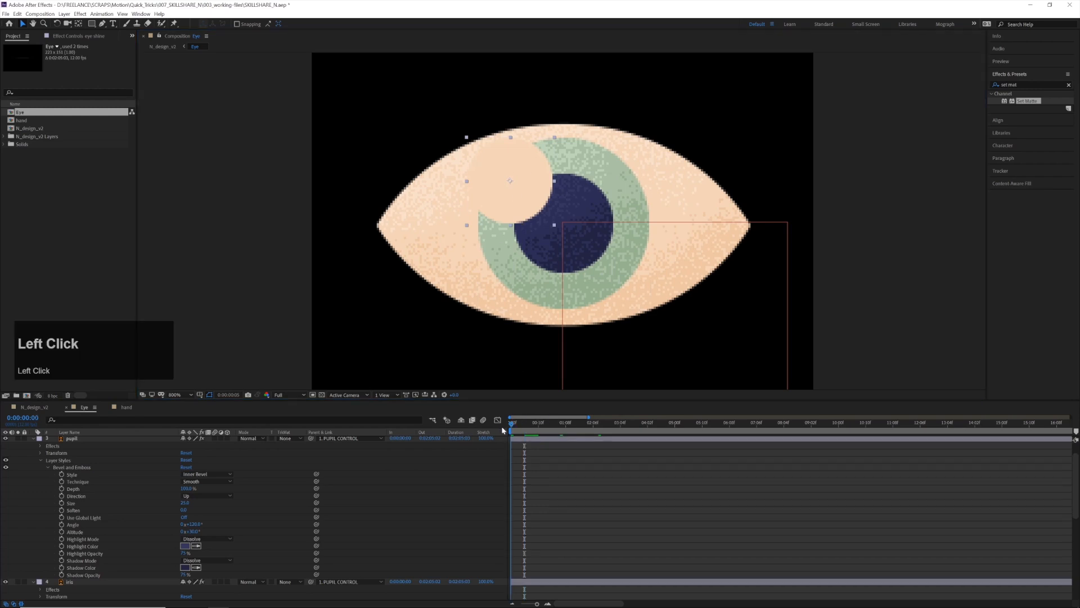
{"action": "key", "text": "space"}
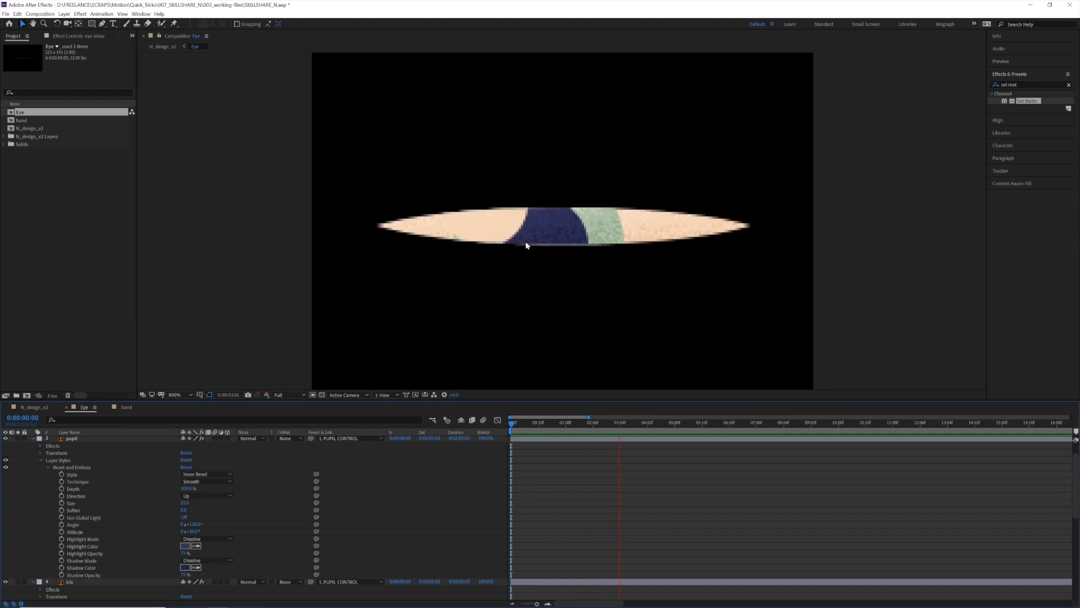
{"action": "key", "text": "space"}
Set the pupil layer's track matte to Alpha Inverted Matte "eye shine" so the shine cuts out of the pupil
{"action": "key", "text": "u"}
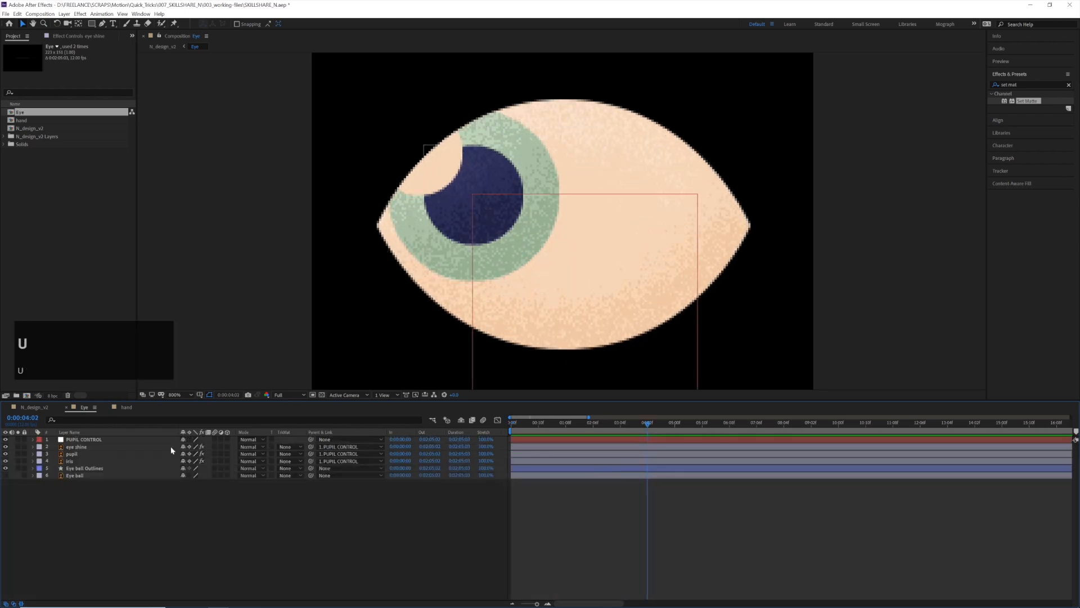
{"action": "left_click_drag", "start_coordinate": [546, 425], "coordinate": [606, 426]}
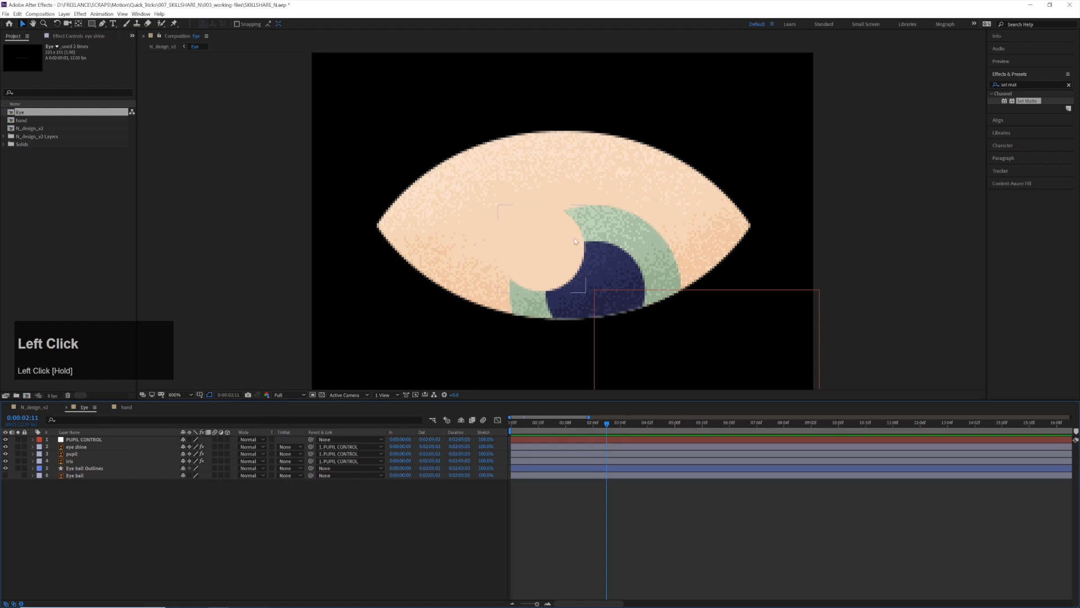
{"action": "left_click", "coordinate": [71, 454]}
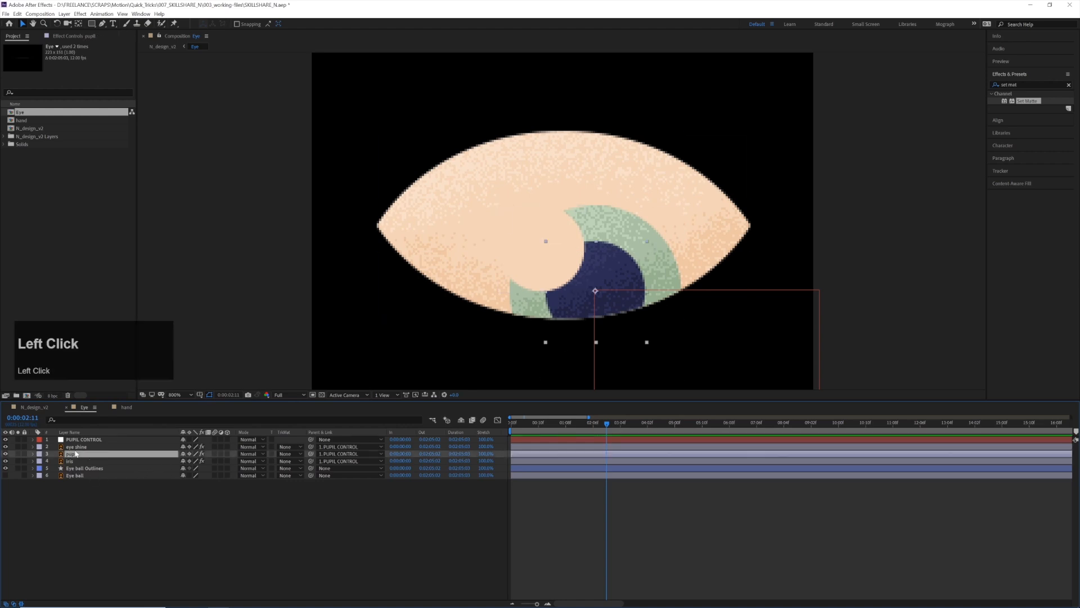
{"action": "left_click", "coordinate": [79, 447]}
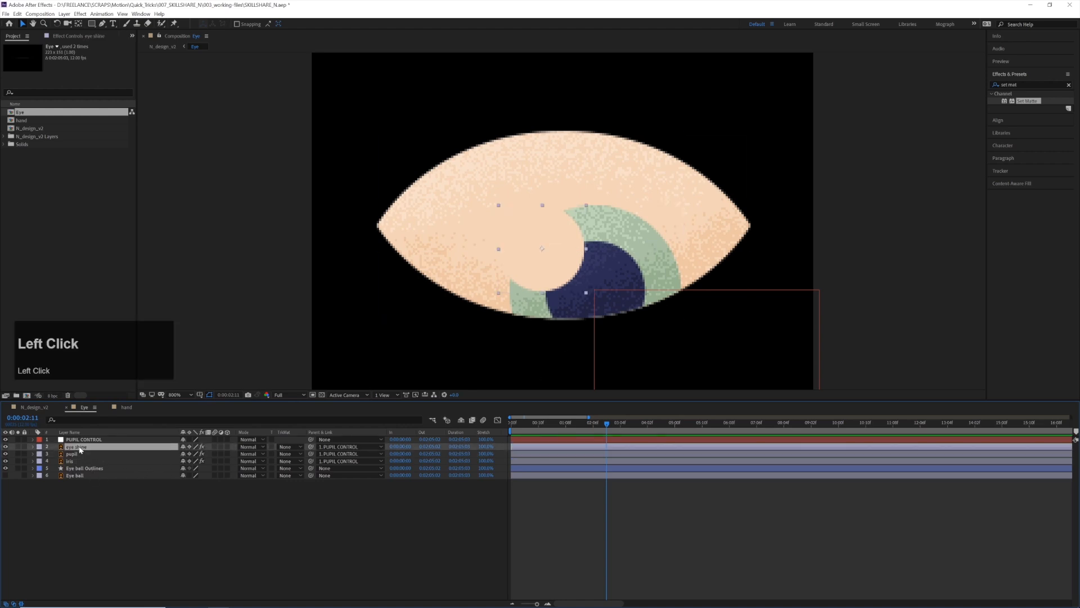
{"action": "left_click", "coordinate": [103, 454]}
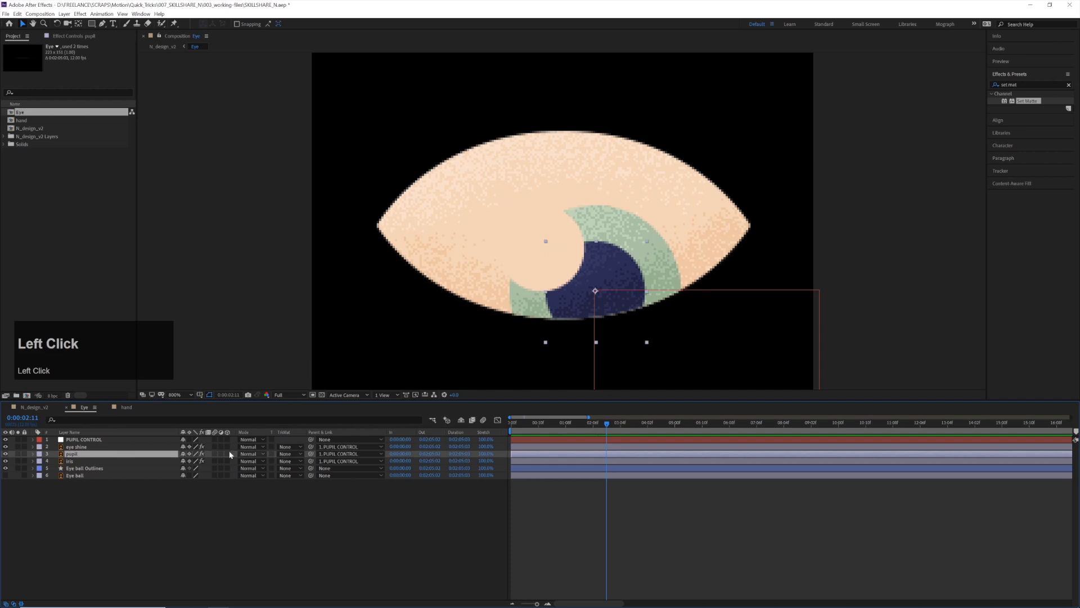
{"action": "left_click", "coordinate": [249, 455]}
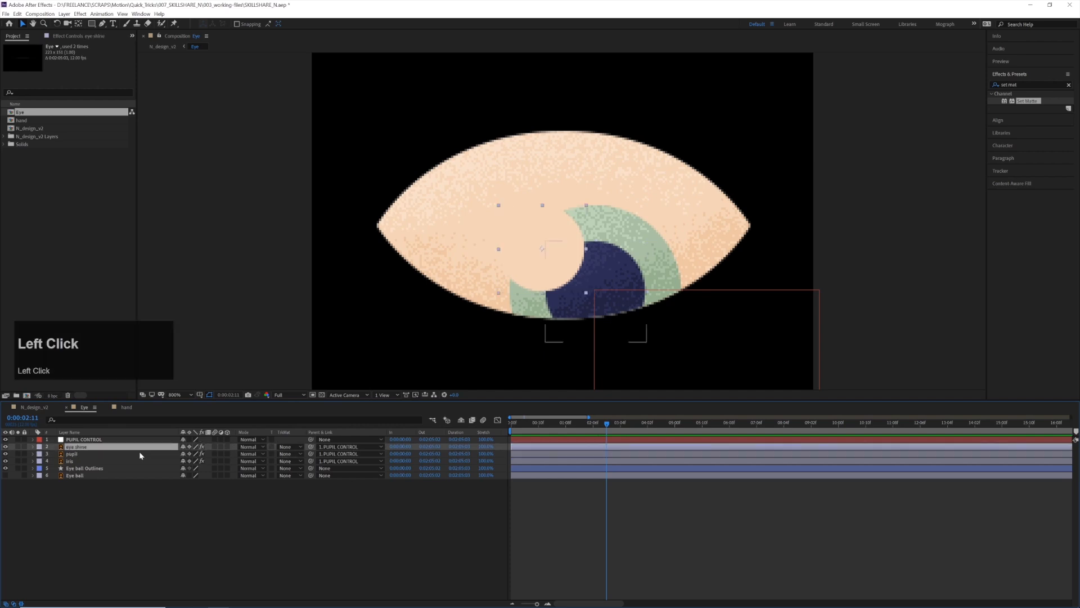
{"action": "left_click", "coordinate": [291, 455]}
{"action": "left_click", "coordinate": [307, 474]}
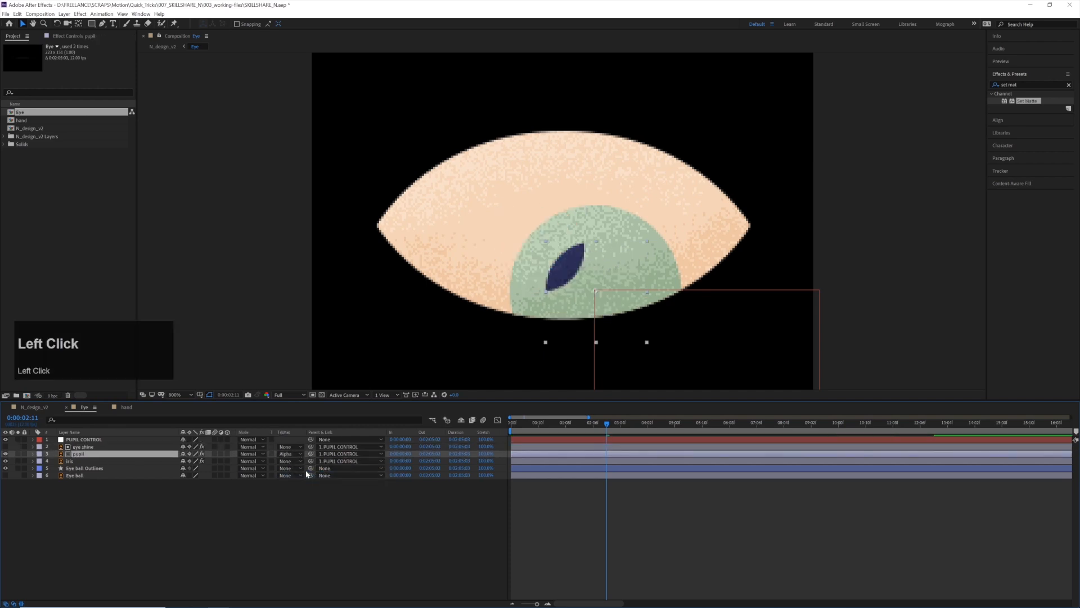
{"action": "left_click", "coordinate": [289, 453]}
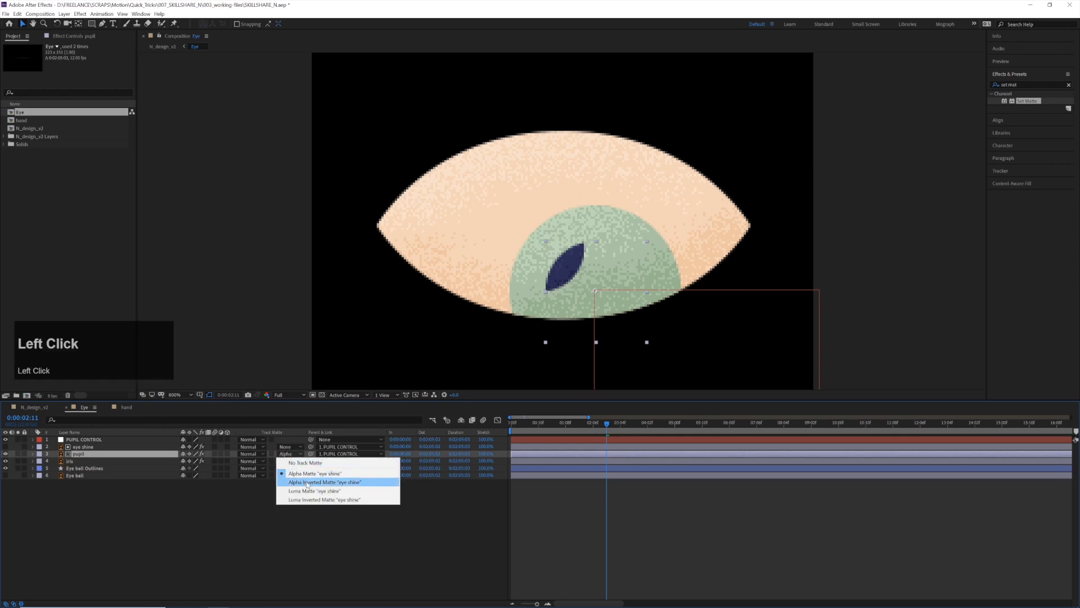
{"action": "left_click", "coordinate": [307, 482]}
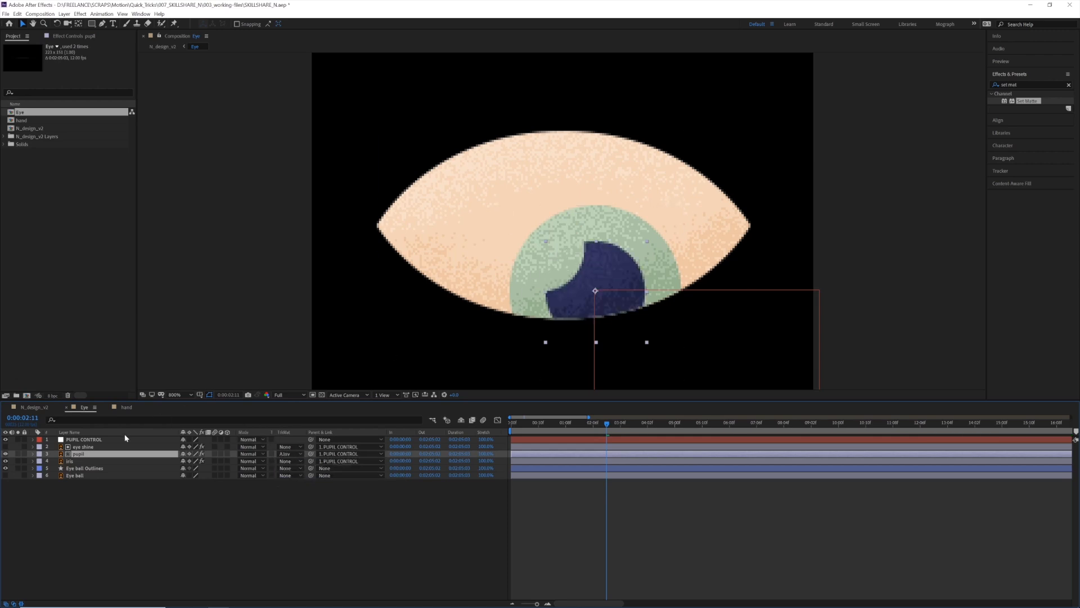
Duplicate the eye shine layer, place the copy directly above the iris, and use it as the iris's Alpha Inverted Matte
{"action": "left_click", "coordinate": [84, 446]}
{"action": "key", "text": "ctrl+d"}
{"action": "left_click_drag", "start_coordinate": [88, 449], "coordinate": [93, 470]}
{"action": "left_click", "coordinate": [93, 468]}
{"action": "left_click", "coordinate": [289, 468]}
{"action": "left_click", "coordinate": [330, 496]}
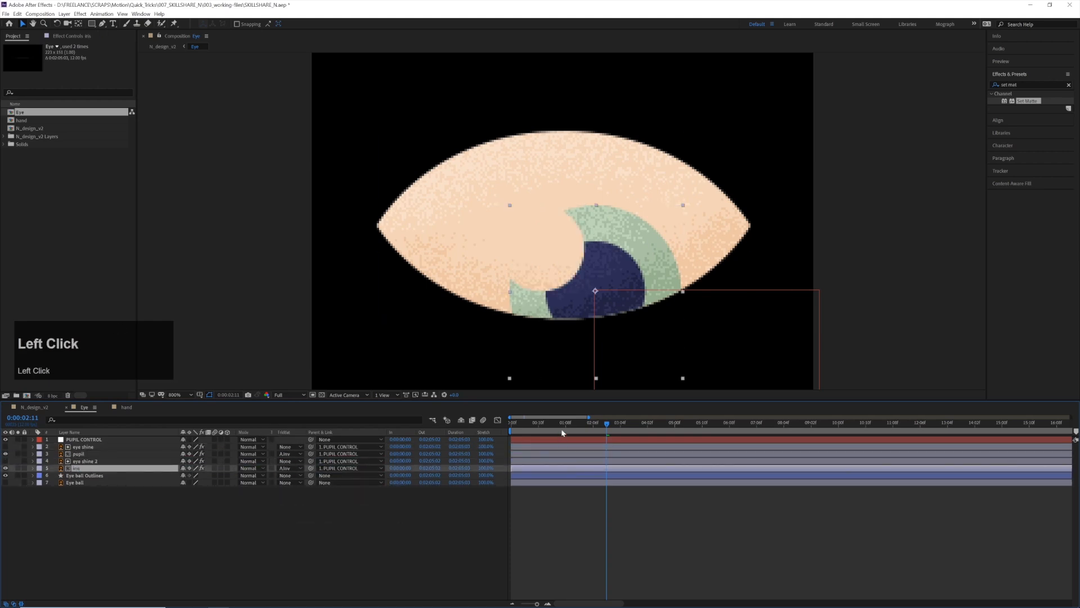
Play the Eye composition from the start to check the cut-out shine on the pupil and iris
{"action": "left_click_drag", "start_coordinate": [554, 426], "coordinate": [464, 425]}
{"action": "key", "text": "space"}
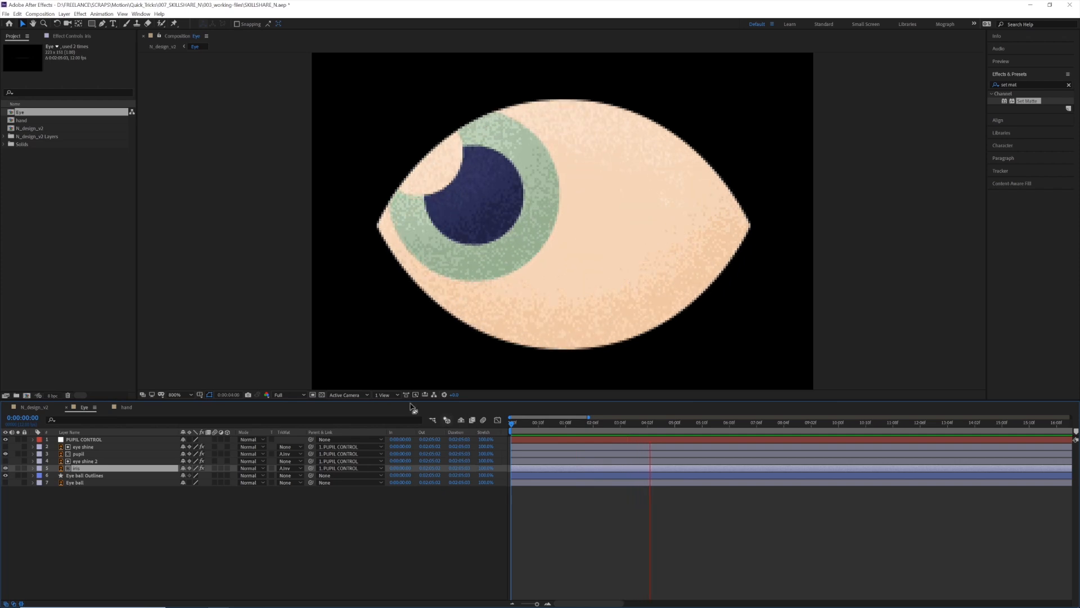
{"action": "key", "text": "space"}
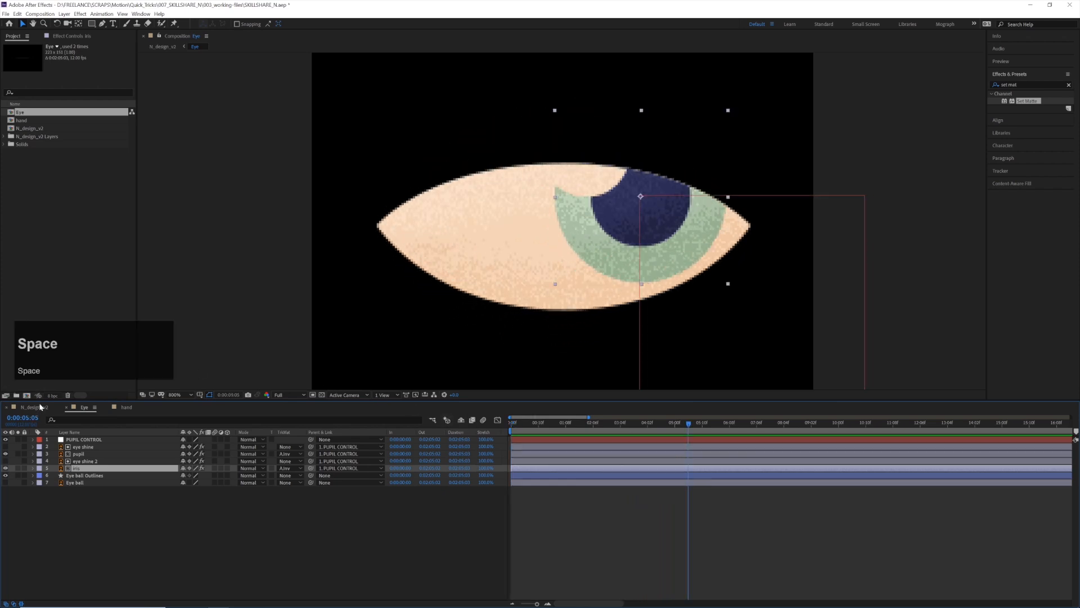
Return to N_design_v2, review the frames with open eyes, and open the hand composition with the fingers in close view
{"action": "left_click", "coordinate": [38, 409]}
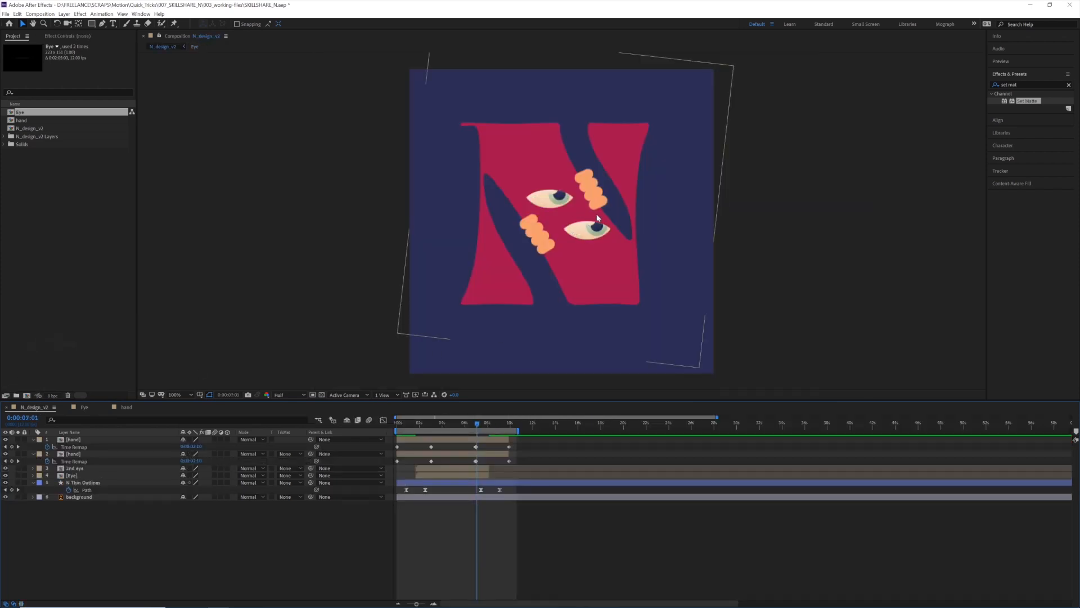
{"action": "left_click_drag", "start_coordinate": [422, 428], "coordinate": [447, 429]}
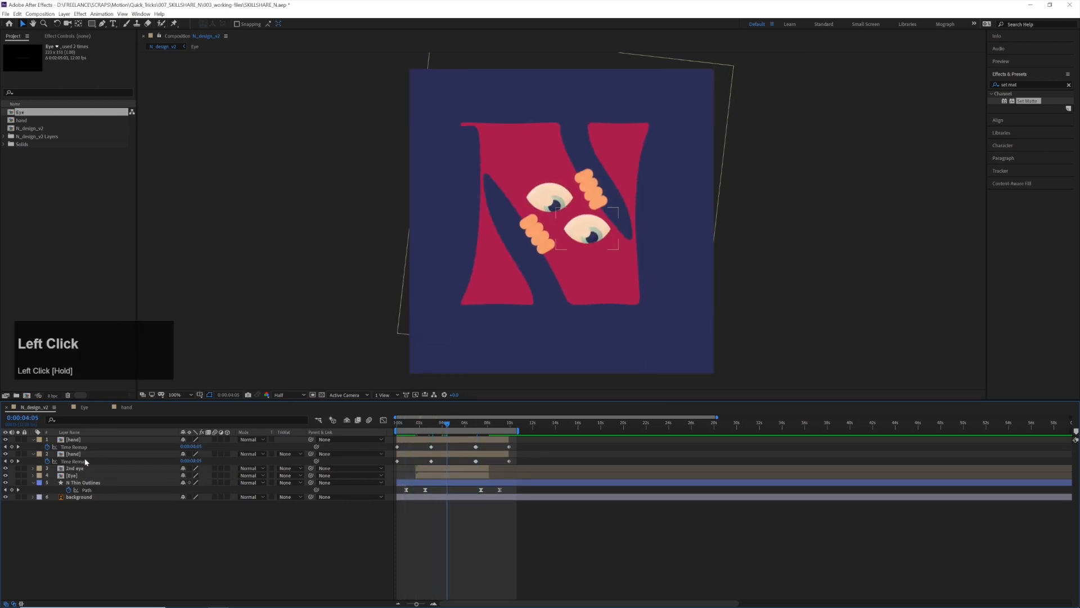
{"action": "left_click", "coordinate": [83, 440]}
{"action": "double_click", "coordinate": [83, 441]}
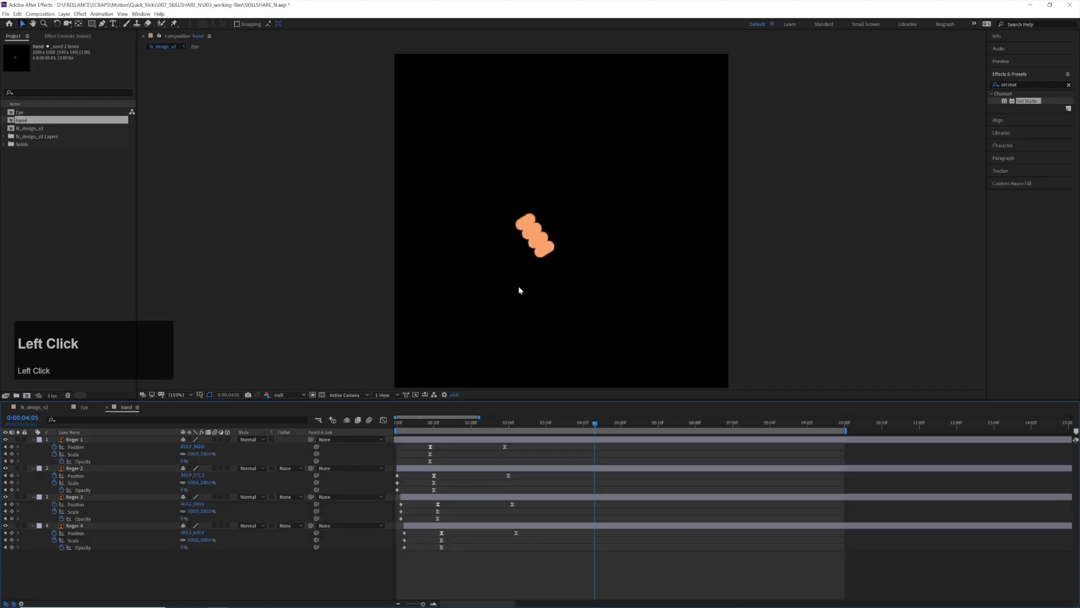
{"action": "scroll", "coordinate": [518, 288], "scroll_direction": "up", "scroll_amount": 4}
{"action": "left_click", "coordinate": [489, 245]}
{"action": "left_click_drag", "start_coordinate": [490, 244], "coordinate": [524, 176]}
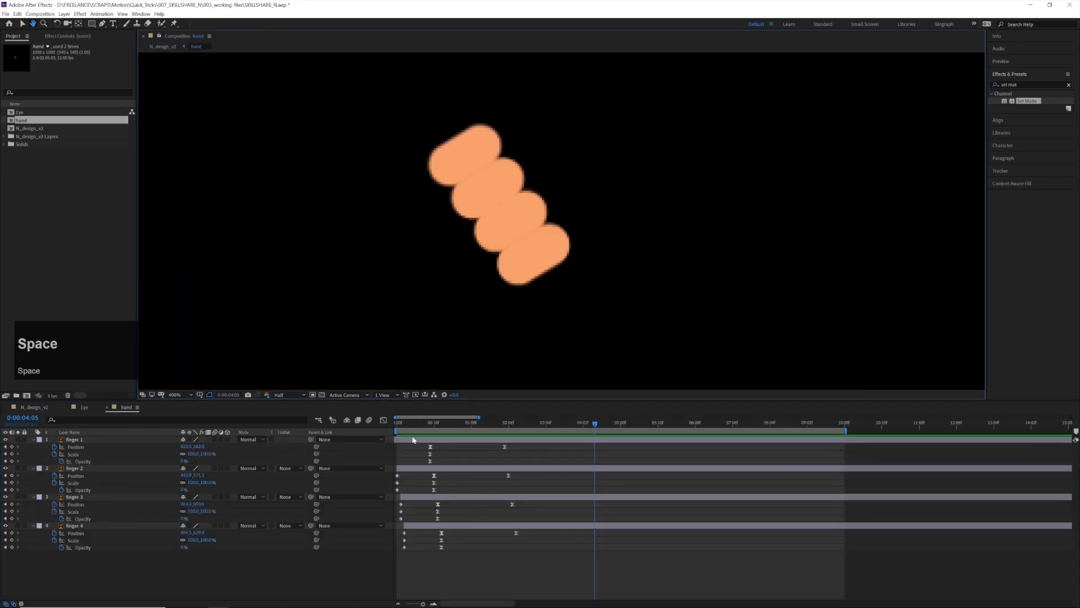
Paste the copied Bevel and Emboss style onto the finger 1 layer and show its settings
{"action": "left_click", "coordinate": [467, 155]}
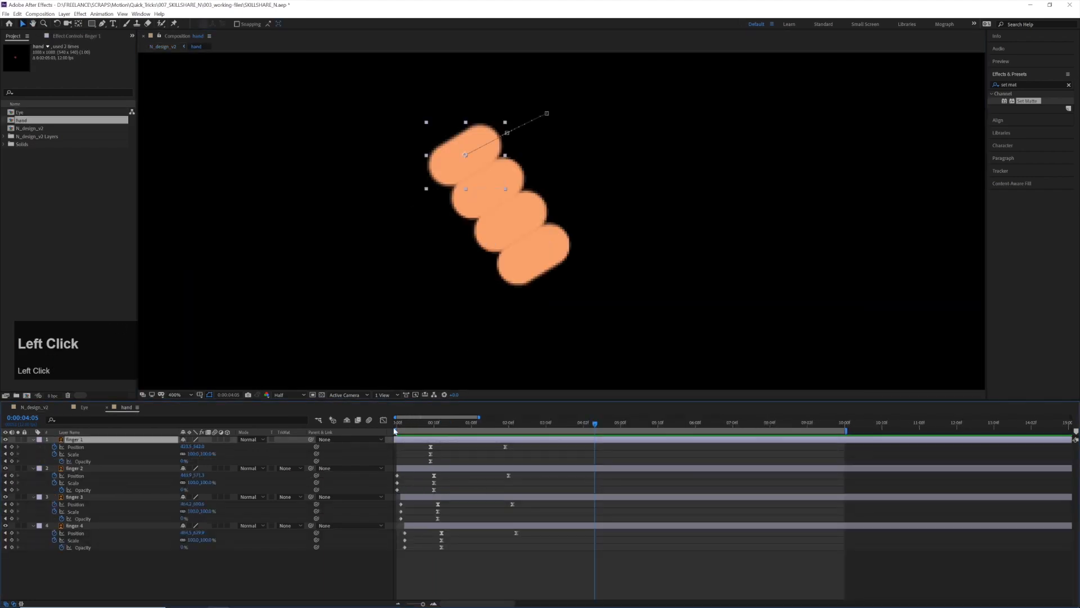
{"action": "left_click", "coordinate": [397, 430]}
{"action": "left_click_drag", "start_coordinate": [401, 428], "coordinate": [408, 427]}
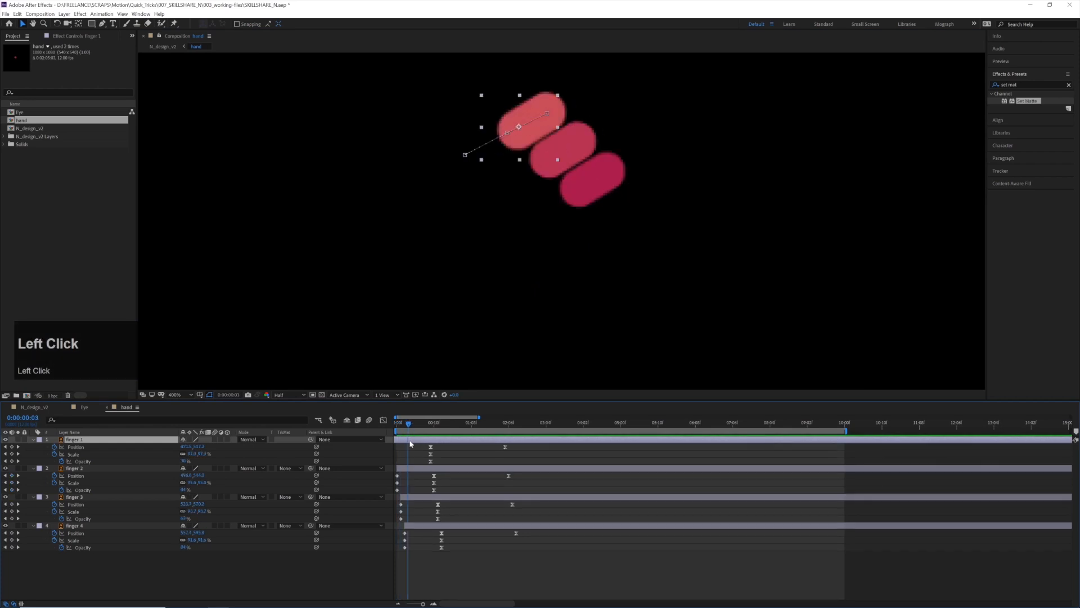
{"action": "right_click", "coordinate": [409, 439]}
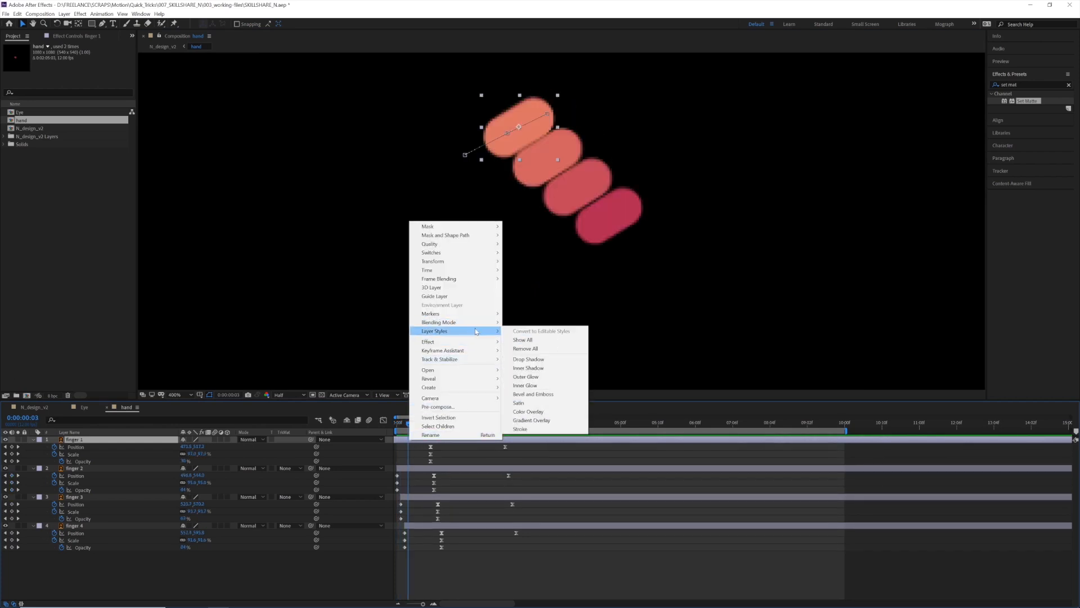
{"action": "left_click", "coordinate": [402, 443]}
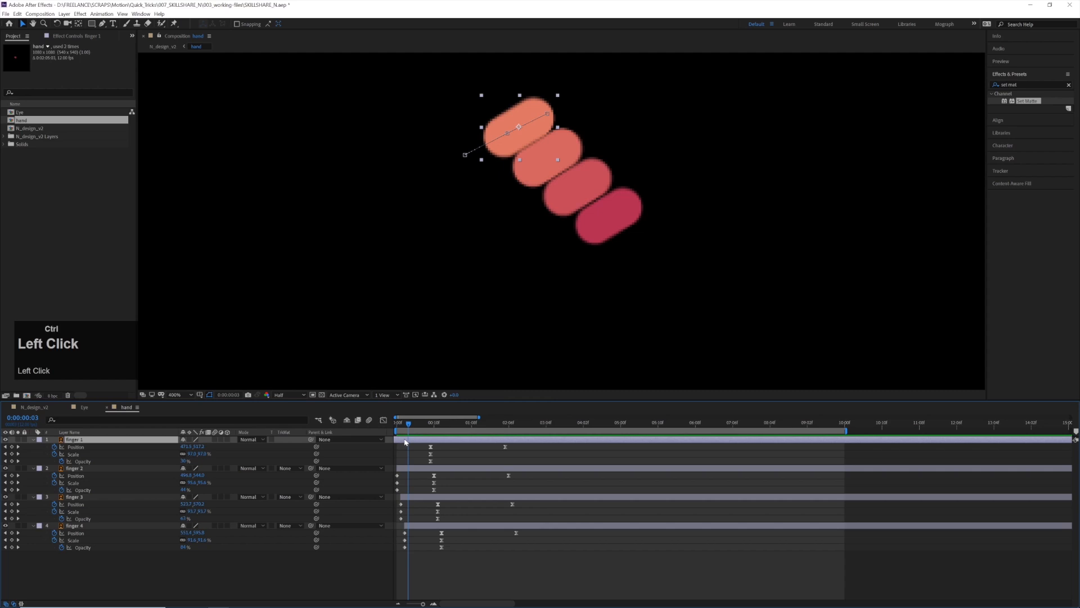
{"action": "key", "text": "ctrl+v"}
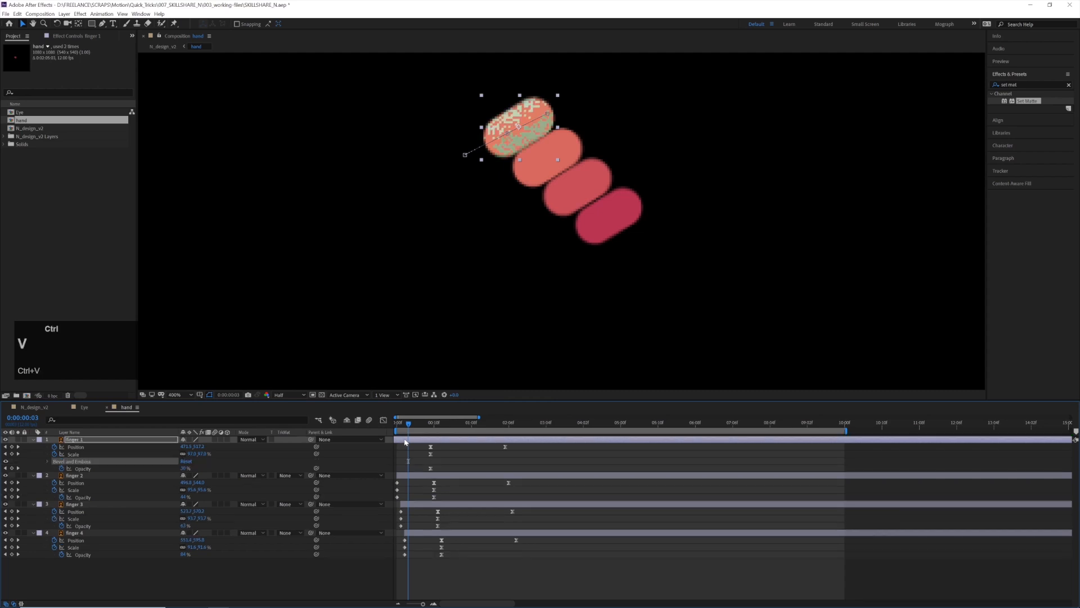
{"action": "left_click", "coordinate": [49, 461]}
Sample the fingers' orange for both the Highlight Color and the Shadow Color of finger 1's bevel
{"action": "left_click_drag", "start_coordinate": [435, 425], "coordinate": [457, 426]}
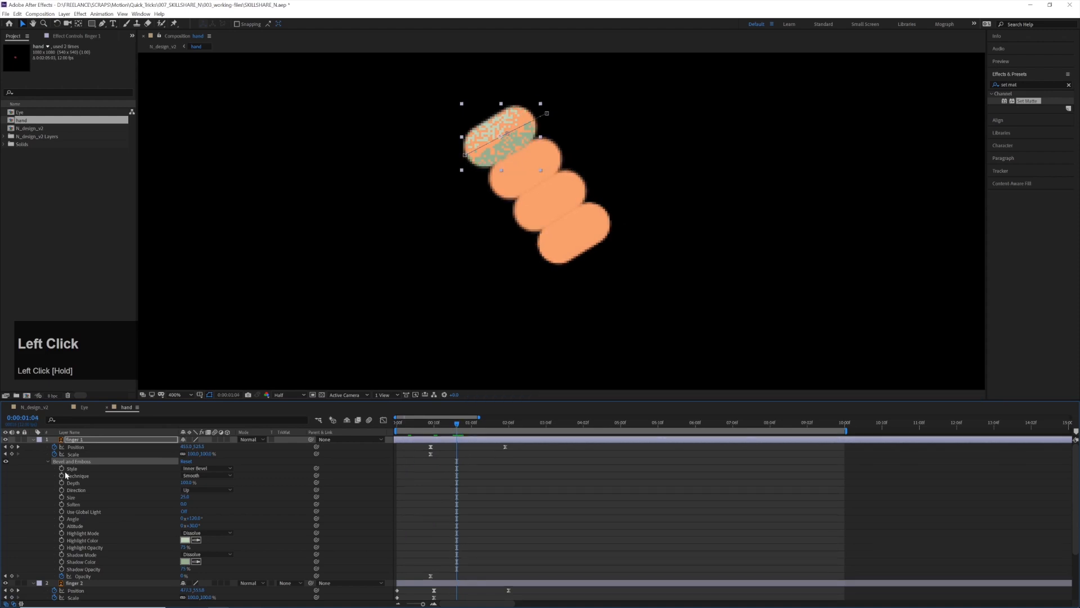
{"action": "left_click", "coordinate": [195, 540]}
{"action": "left_click", "coordinate": [522, 181]}
{"action": "left_click", "coordinate": [197, 560]}
{"action": "left_click", "coordinate": [517, 185]}
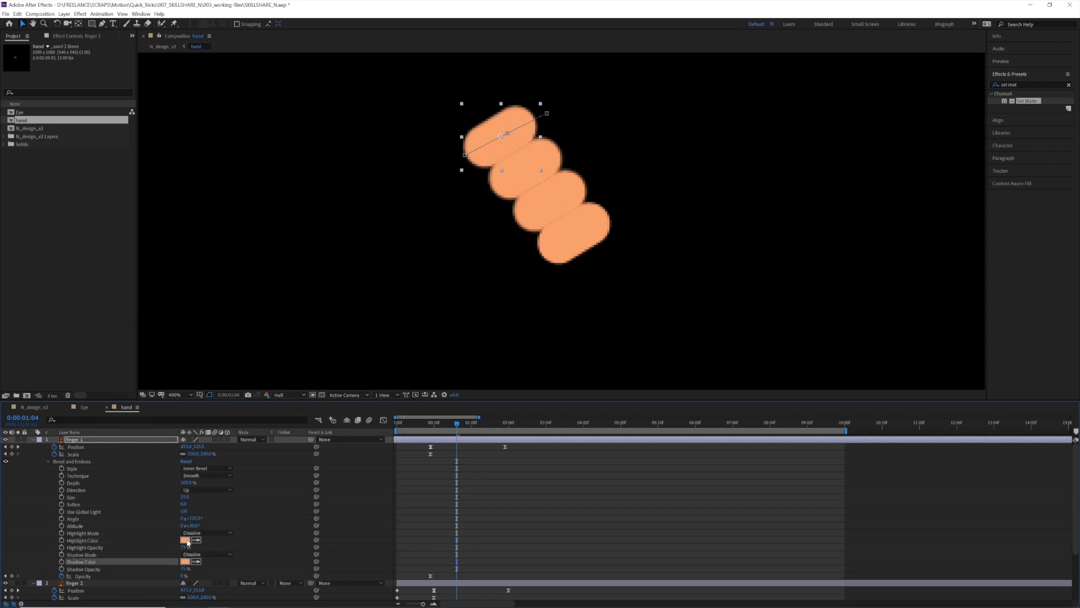
Lighten the Highlight Color of finger 1's bevel to FAB38D and darken its Shadow Color to a deeper orange
{"action": "left_click", "coordinate": [185, 540]}
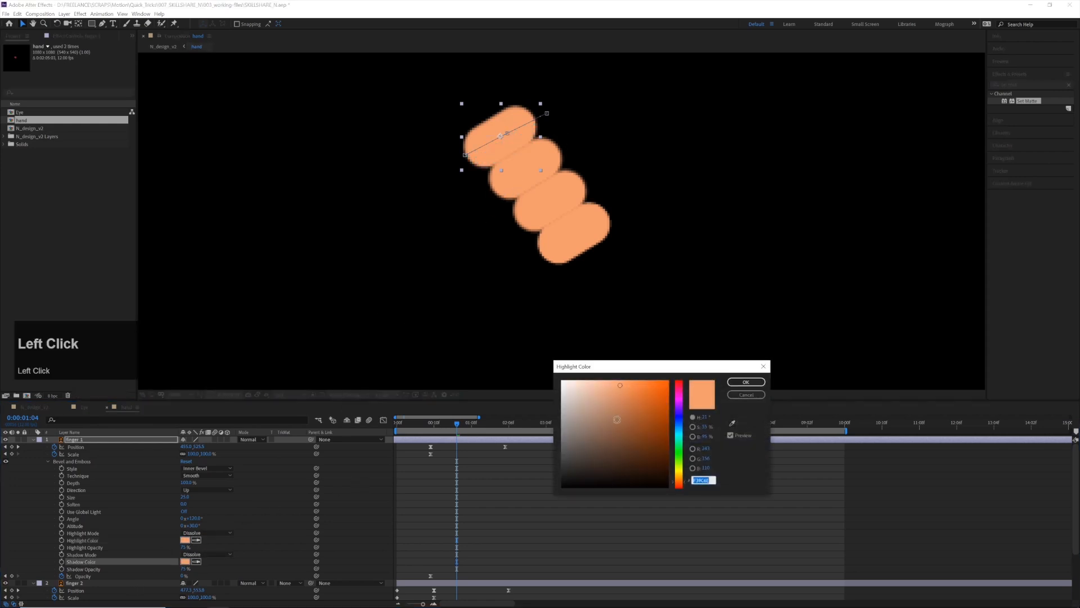
{"action": "left_click", "coordinate": [608, 383]}
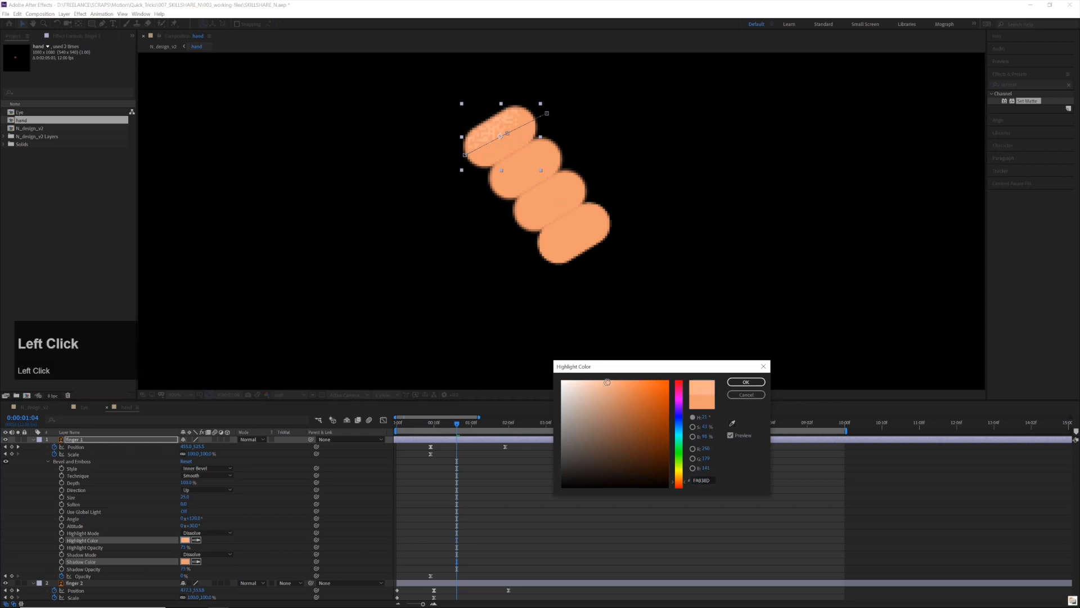
{"action": "key", "text": "Return"}
{"action": "left_click", "coordinate": [632, 355]}
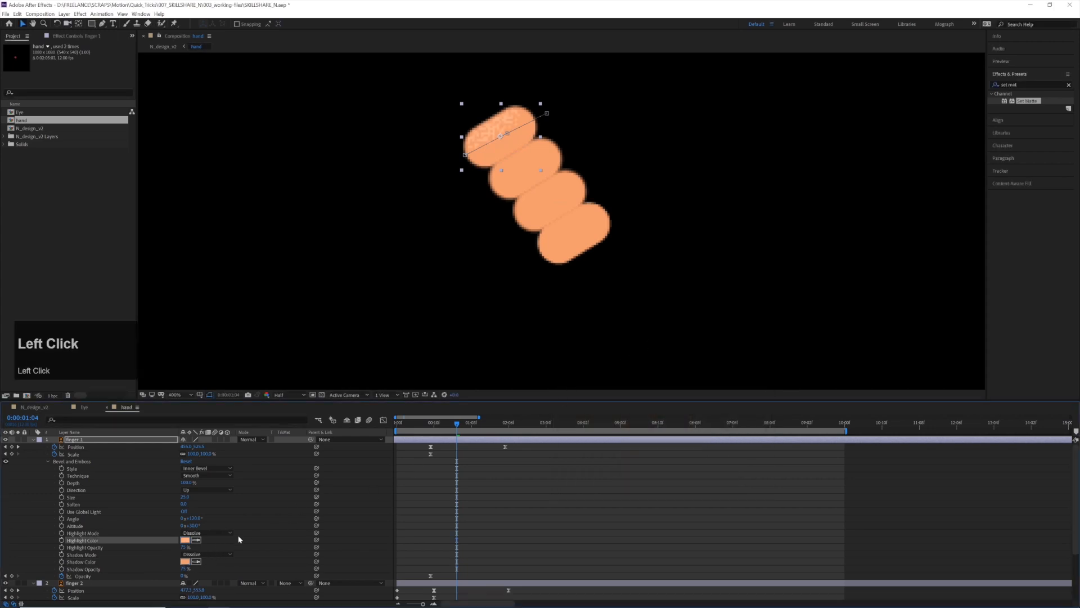
{"action": "left_click", "coordinate": [186, 562]}
{"action": "left_click", "coordinate": [624, 398]}
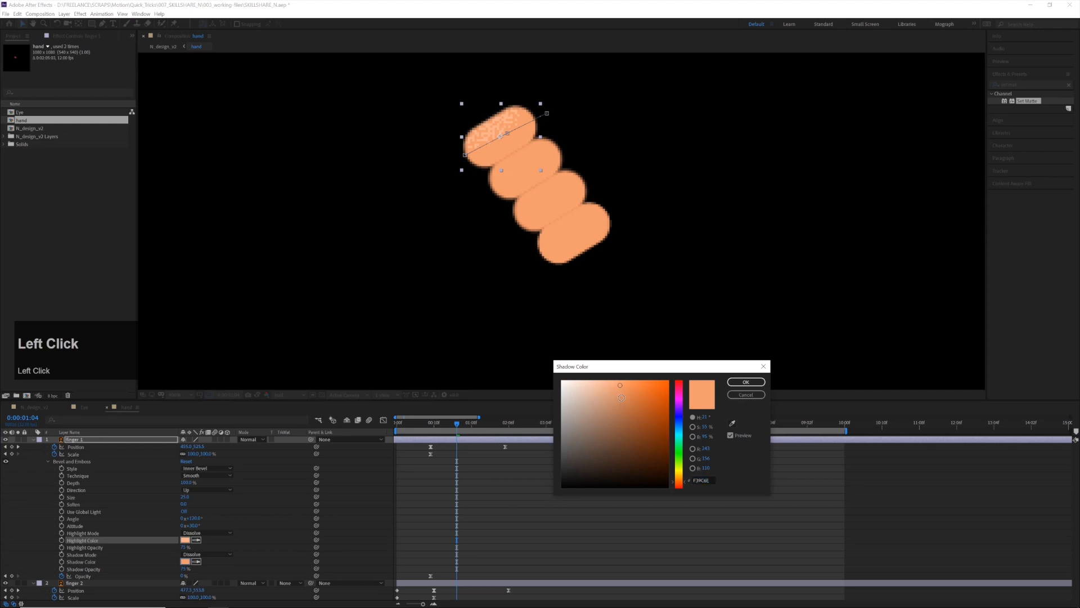
{"action": "key", "text": "Return"}
Play the hand composition from the start to preview the shading on finger 1
{"action": "left_click_drag", "start_coordinate": [457, 424], "coordinate": [350, 434]}
{"action": "key", "text": "space"}
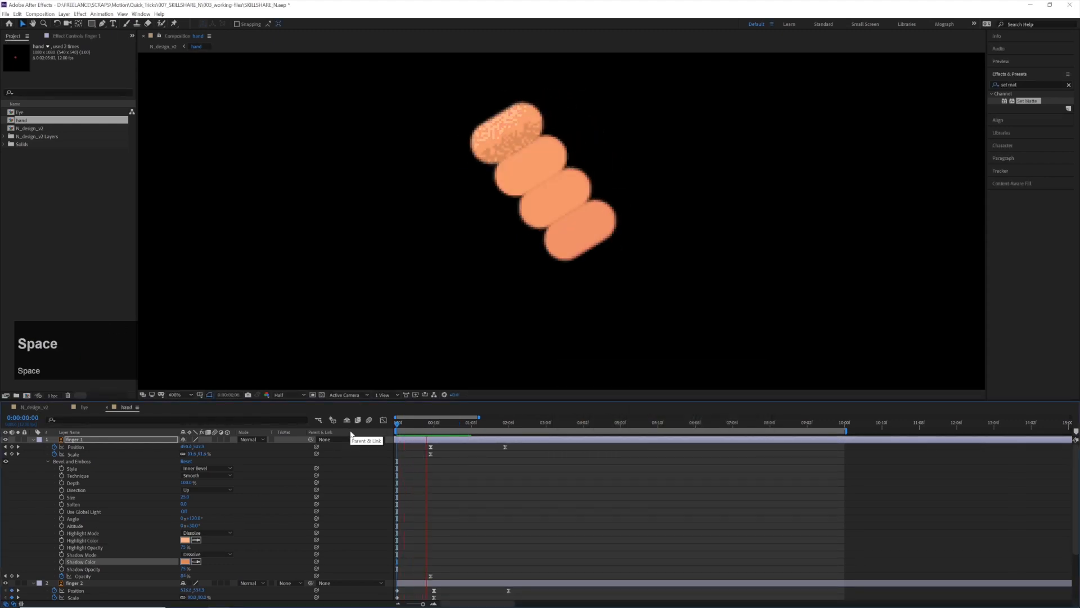
{"action": "key", "text": "space"}
Fine-tune the Angle of finger 1's Bevel and Emboss
{"action": "left_click", "coordinate": [196, 517]}
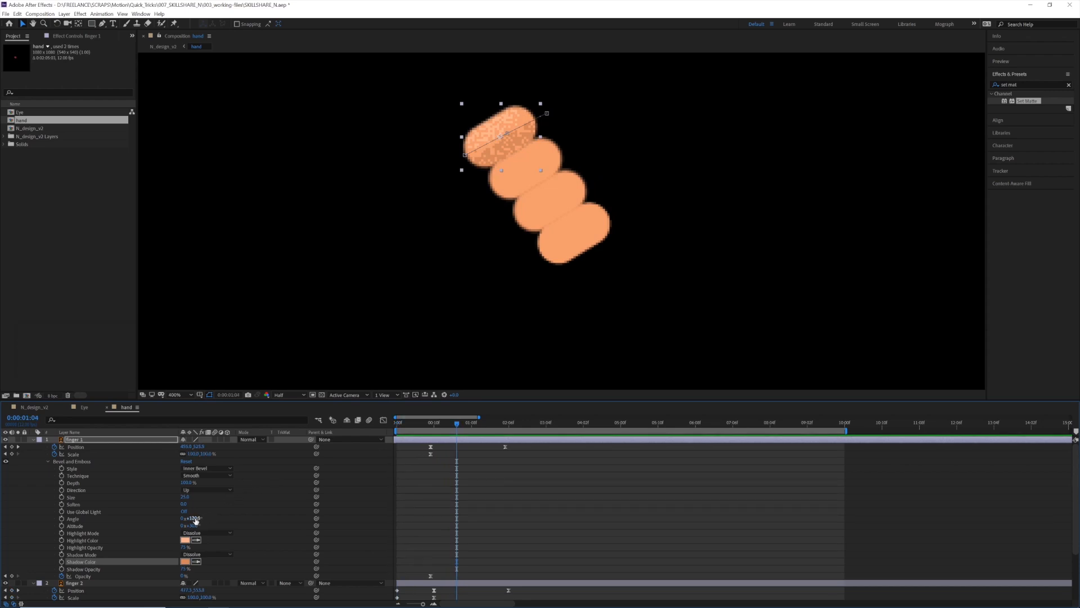
{"action": "key", "text": "shift+Up"}
{"action": "key", "text": "shift+Down"}
{"action": "key", "text": "shift+Down"}
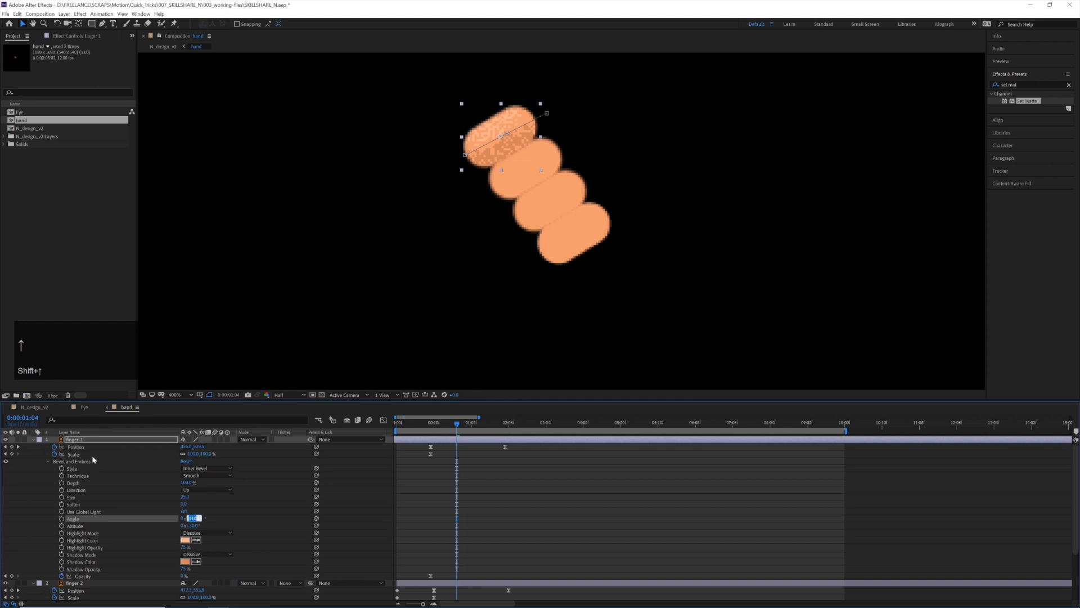
Go to the first frame and inspect the shaded fingers against the letter in N_design_v2
{"action": "left_click_drag", "start_coordinate": [397, 427], "coordinate": [393, 427]}
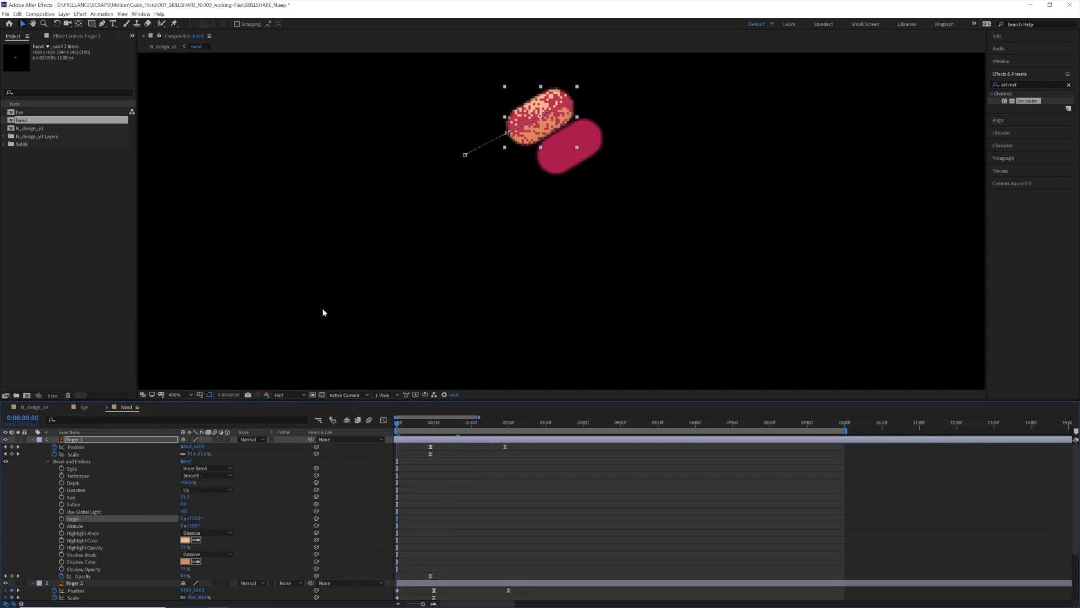
{"action": "left_click", "coordinate": [35, 407]}
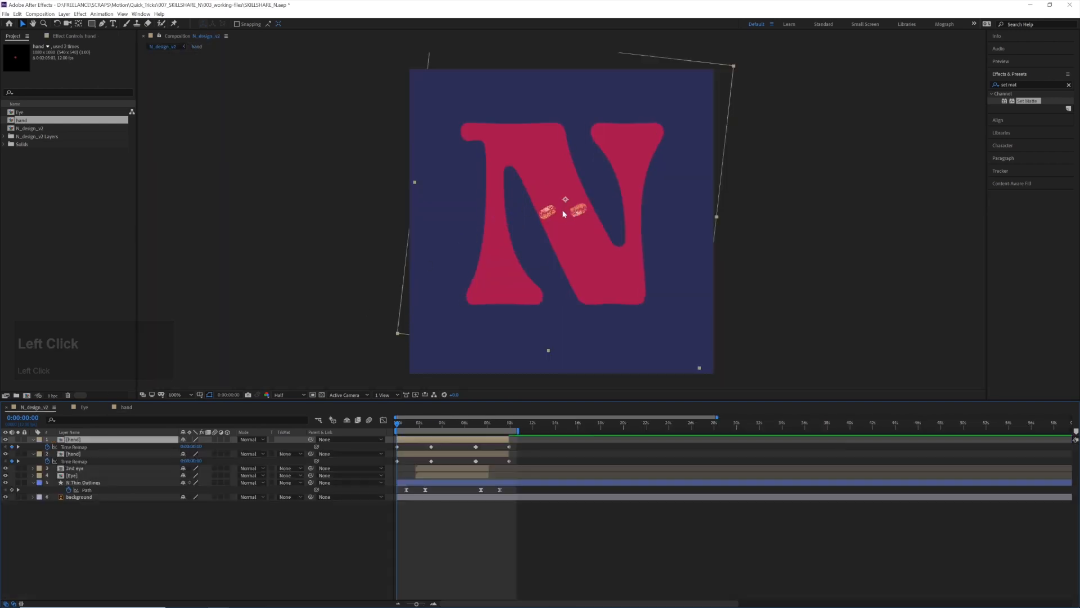
{"action": "scroll", "coordinate": [568, 207], "scroll_direction": "up", "scroll_amount": 2}
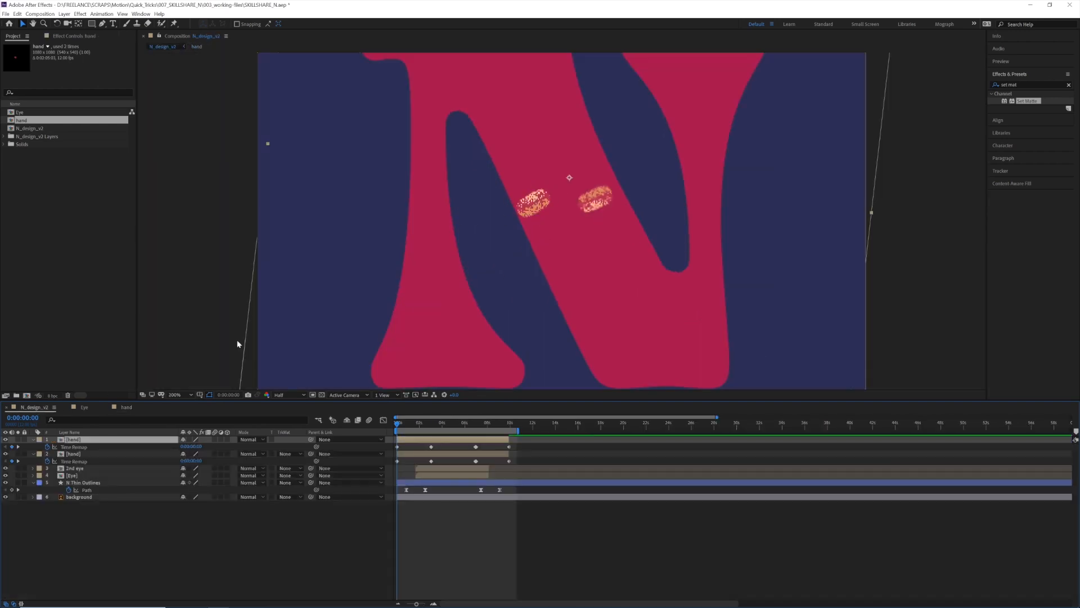
In the hand composition, turn on keyframing at frame 0 for Highlight Opacity and Shadow Opacity of finger 1's bevel
{"action": "left_click", "coordinate": [127, 407]}
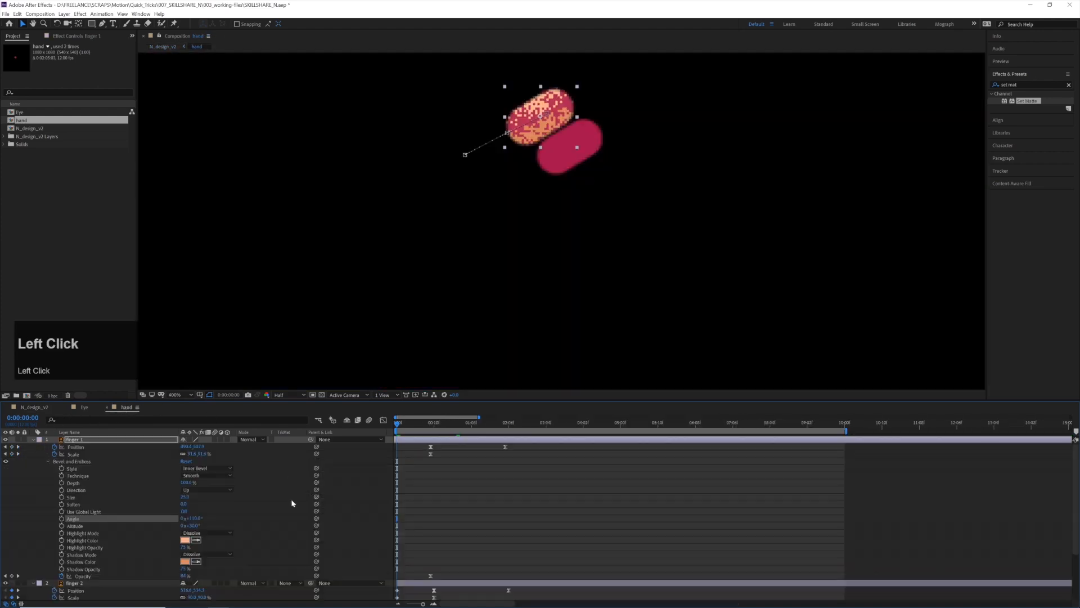
{"action": "left_click", "coordinate": [62, 547]}
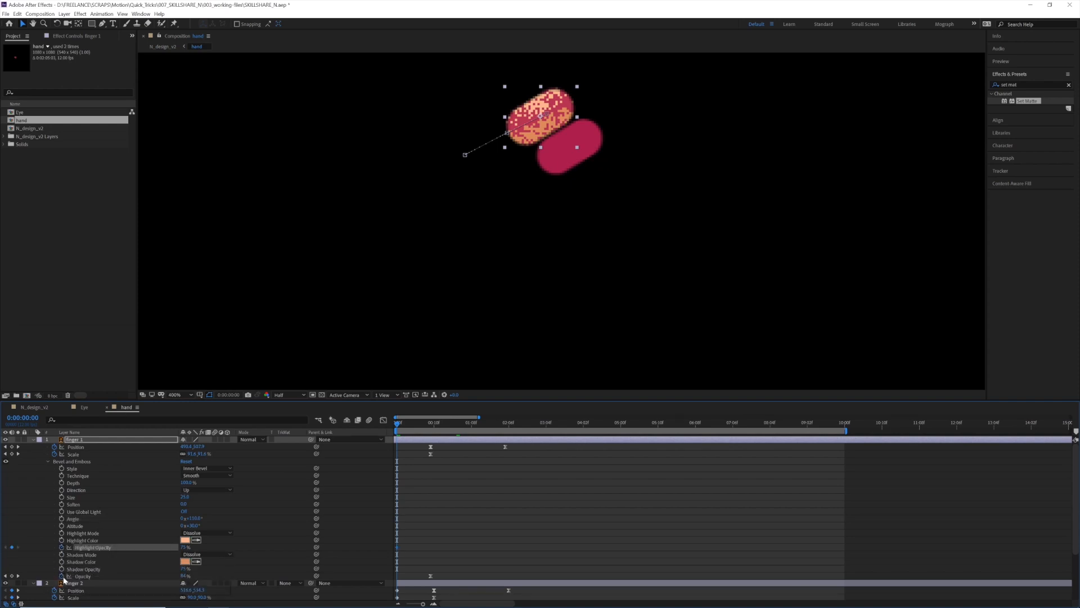
{"action": "left_click", "coordinate": [62, 568]}
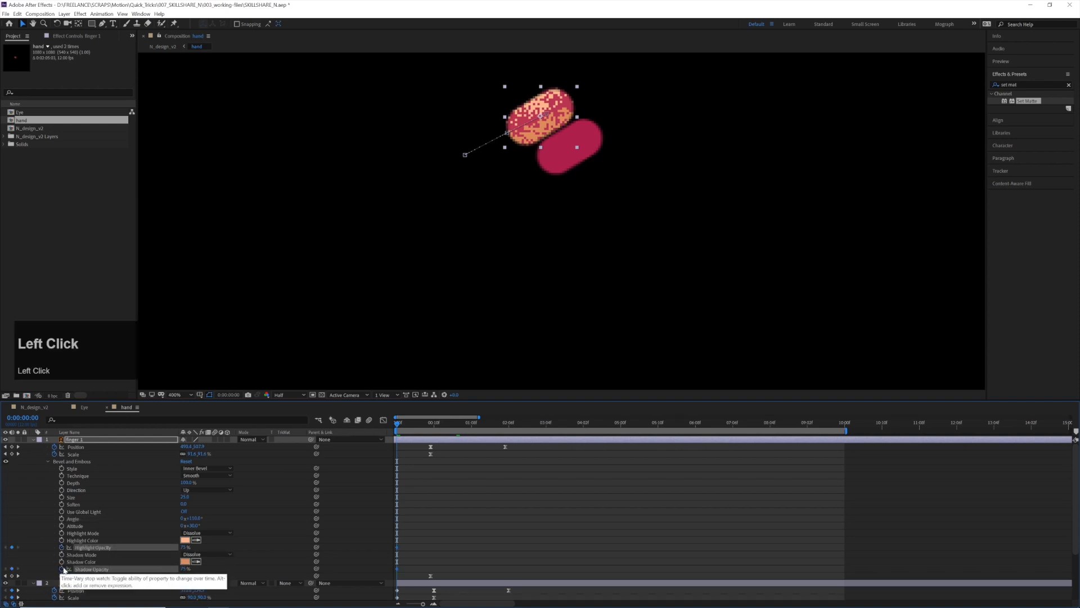
Keyframe Highlight Opacity and Shadow Opacity of finger 1's bevel at frame 9, and set both to 0% at frame 0
{"action": "left_click_drag", "start_coordinate": [398, 426], "coordinate": [431, 430]}
{"action": "left_click", "coordinate": [12, 547]}
{"action": "left_click", "coordinate": [12, 569]}
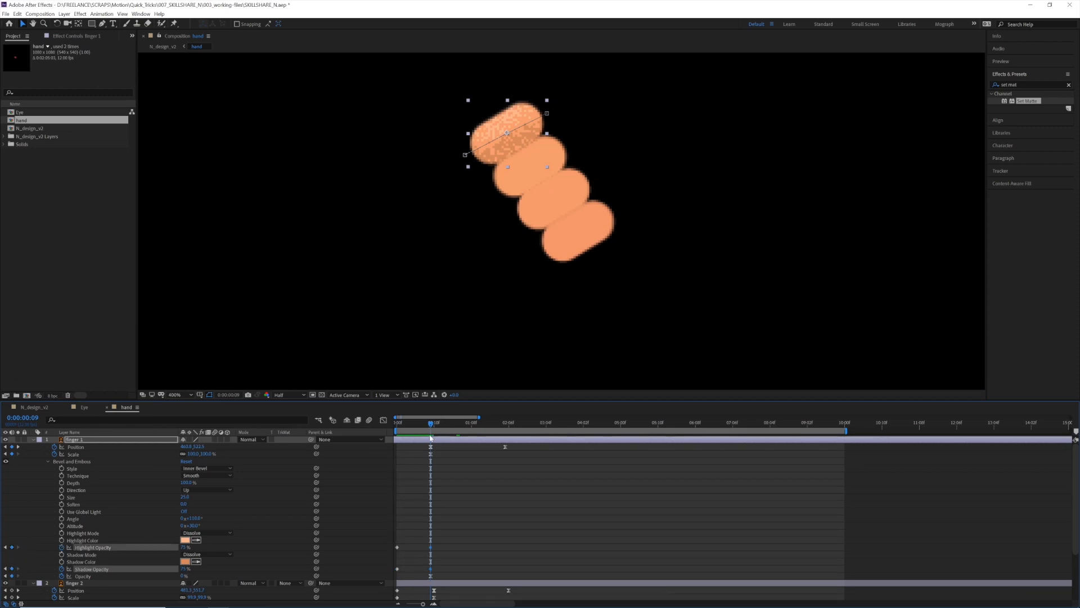
{"action": "left_click_drag", "start_coordinate": [425, 429], "coordinate": [397, 428]}
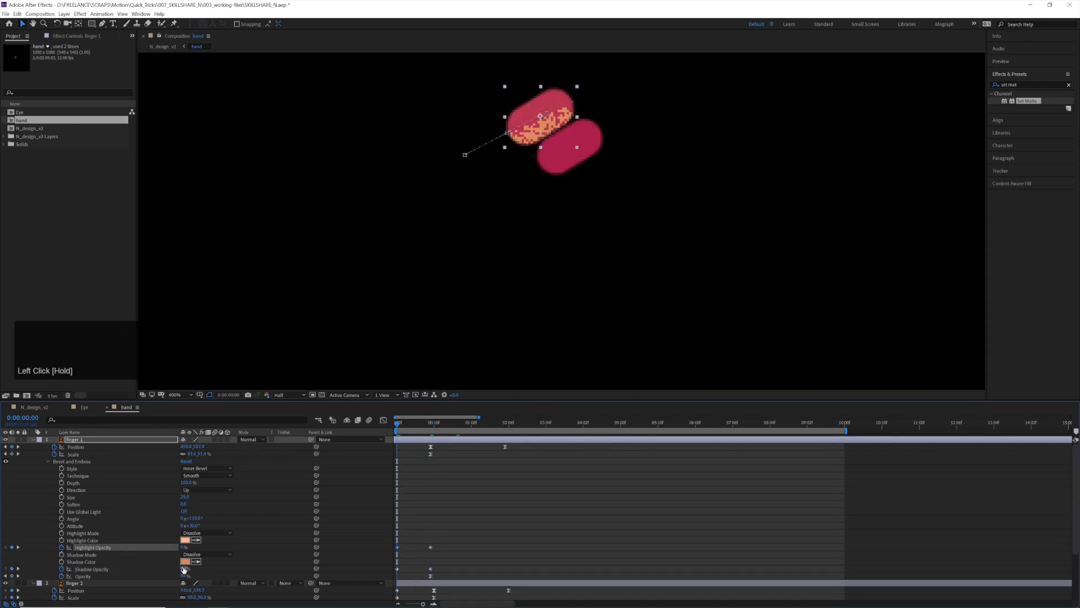
{"action": "left_click_drag", "start_coordinate": [184, 570], "coordinate": [184, 569]}
Apply Easy Ease to the frame 9 keyframes of finger 1's Highlight Opacity and Shadow Opacity
{"action": "left_click", "coordinate": [428, 543]}
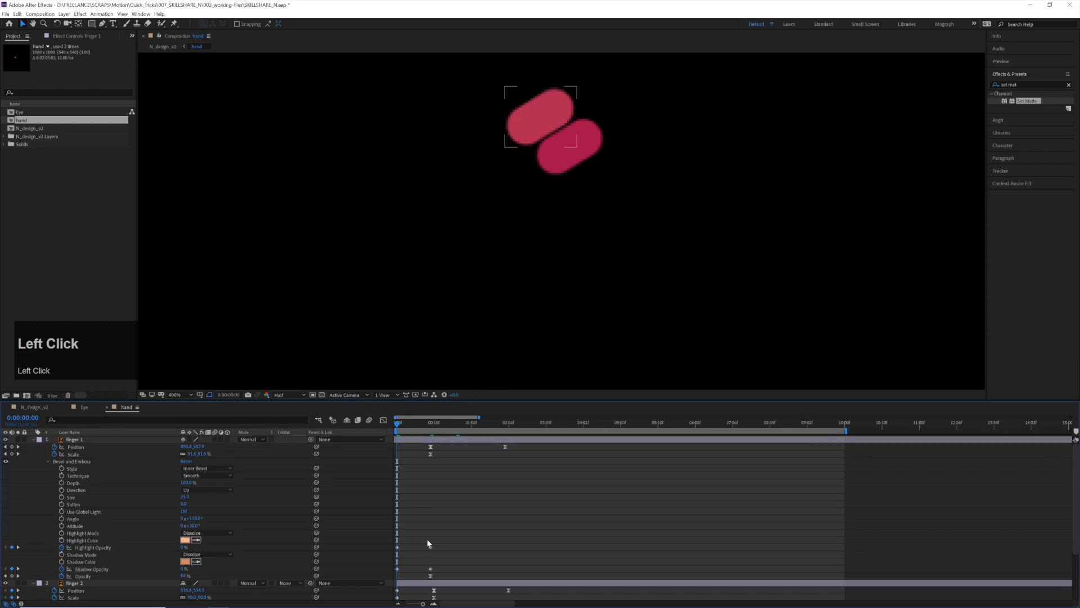
{"action": "left_click_drag", "start_coordinate": [428, 543], "coordinate": [443, 574]}
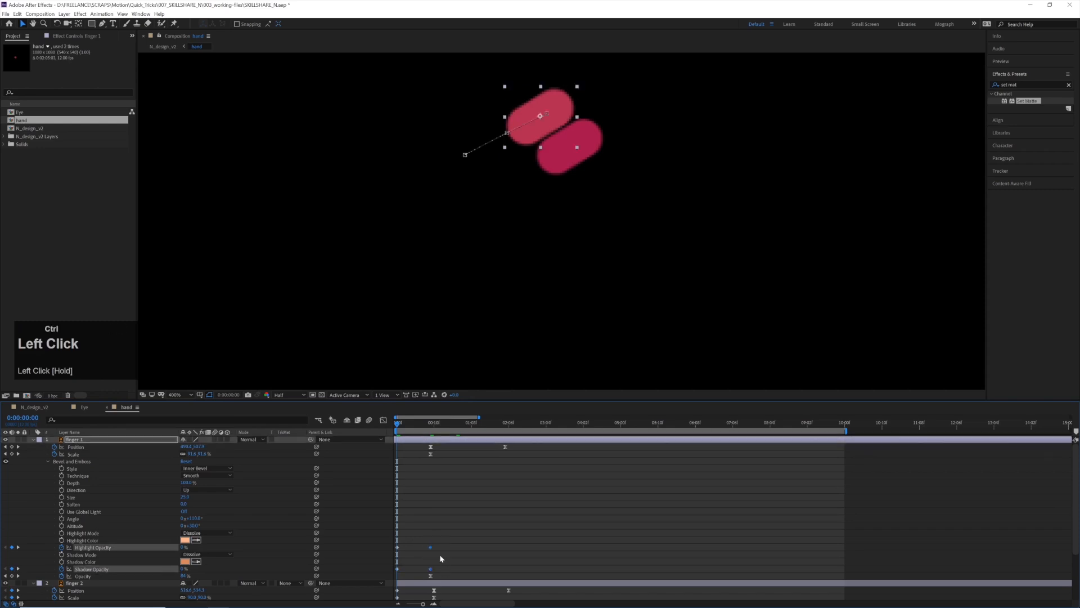
{"action": "key", "text": "ctrl+Print"}
{"action": "left_click", "coordinate": [439, 511]}
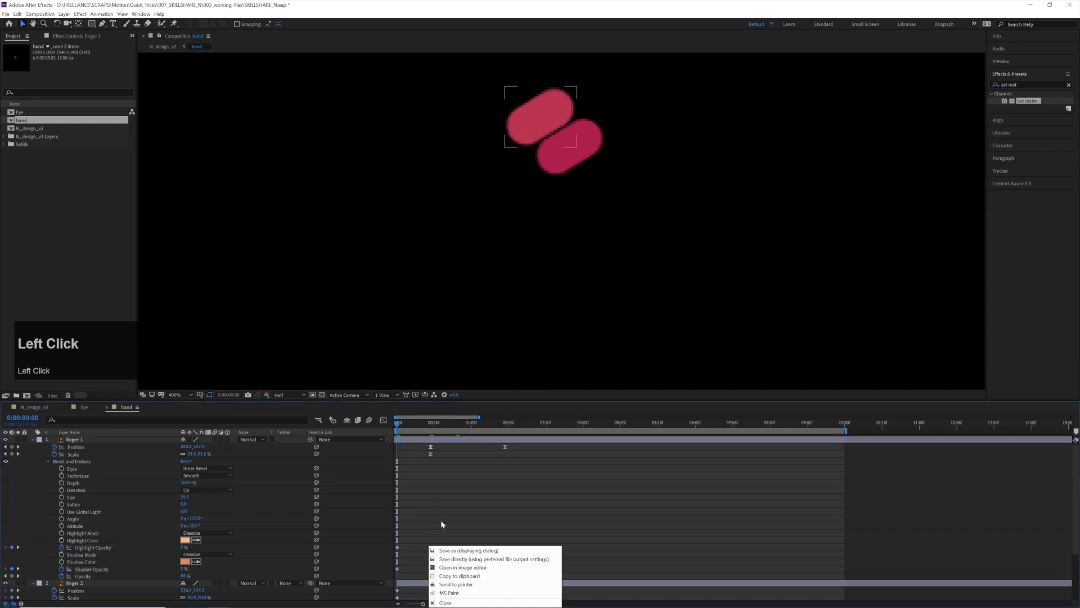
{"action": "left_click", "coordinate": [445, 603]}
{"action": "left_click_drag", "start_coordinate": [445, 542], "coordinate": [429, 572]}
{"action": "key", "text": "F9"}
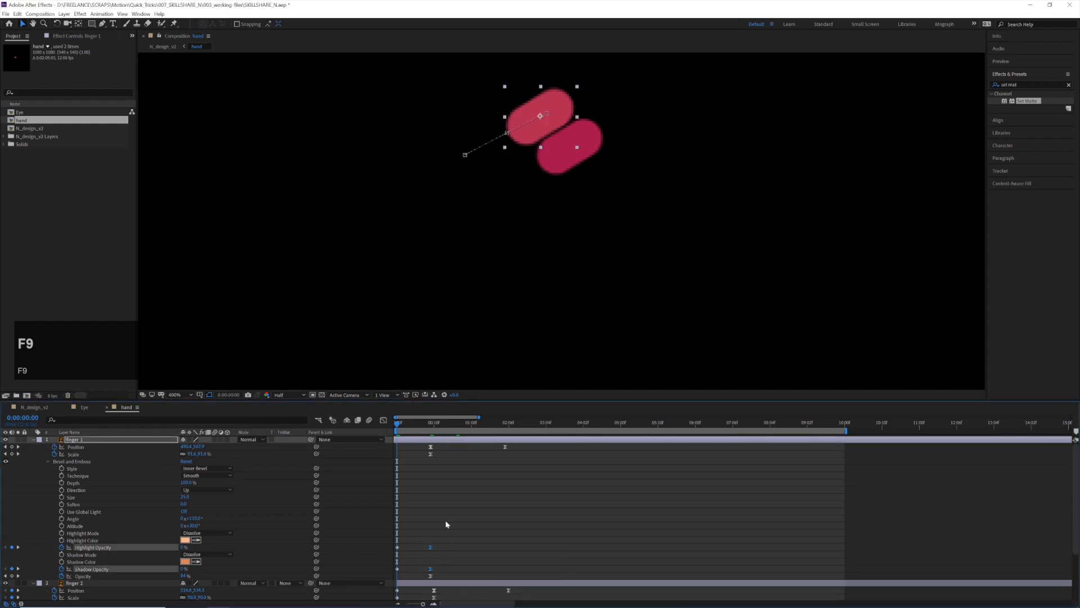
Play the hand composition to preview finger 1's grainy shading fading in
{"action": "left_click", "coordinate": [446, 485]}
{"action": "key", "text": "space"}
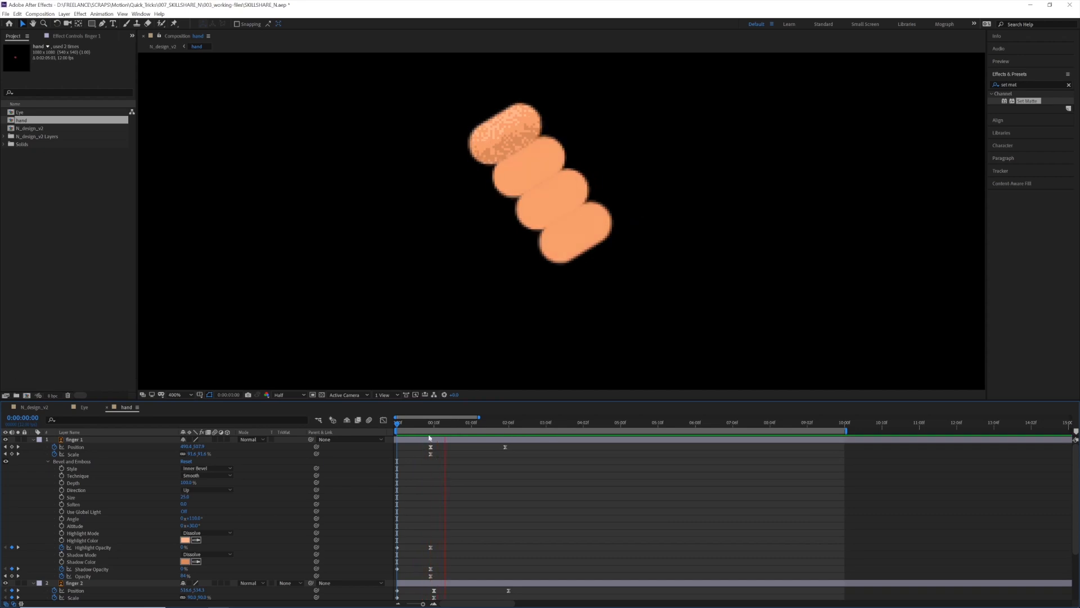
{"action": "left_click", "coordinate": [413, 444]}
{"action": "mouse_move", "coordinate": [413, 444]}
{"action": "left_mouse_down"}
{"action": "mouse_move", "coordinate": [430, 443]}
{"action": "mouse_move", "coordinate": [412, 444]}
{"action": "left_mouse_up"}
{"action": "left_click", "coordinate": [414, 509]}
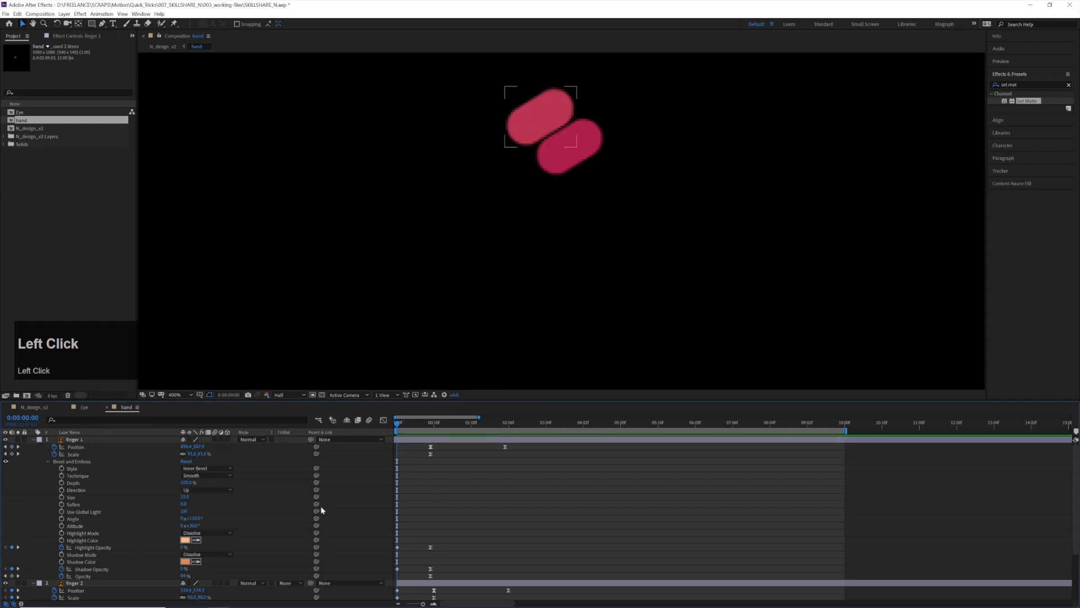
Copy finger 1's Bevel and Emboss style with its keyframes and paste it onto finger 2 at frame 0
{"action": "left_click", "coordinate": [70, 440]}
{"action": "key", "text": "ctrl+c"}
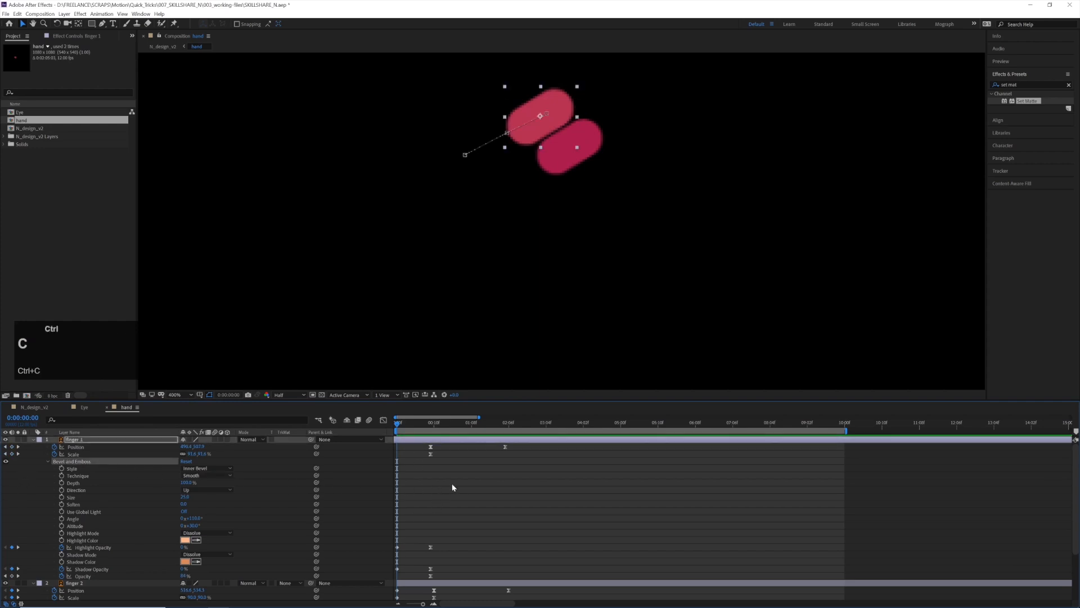
{"action": "left_click", "coordinate": [453, 481]}
{"action": "key", "text": "u"}
{"action": "left_click", "coordinate": [417, 446]}
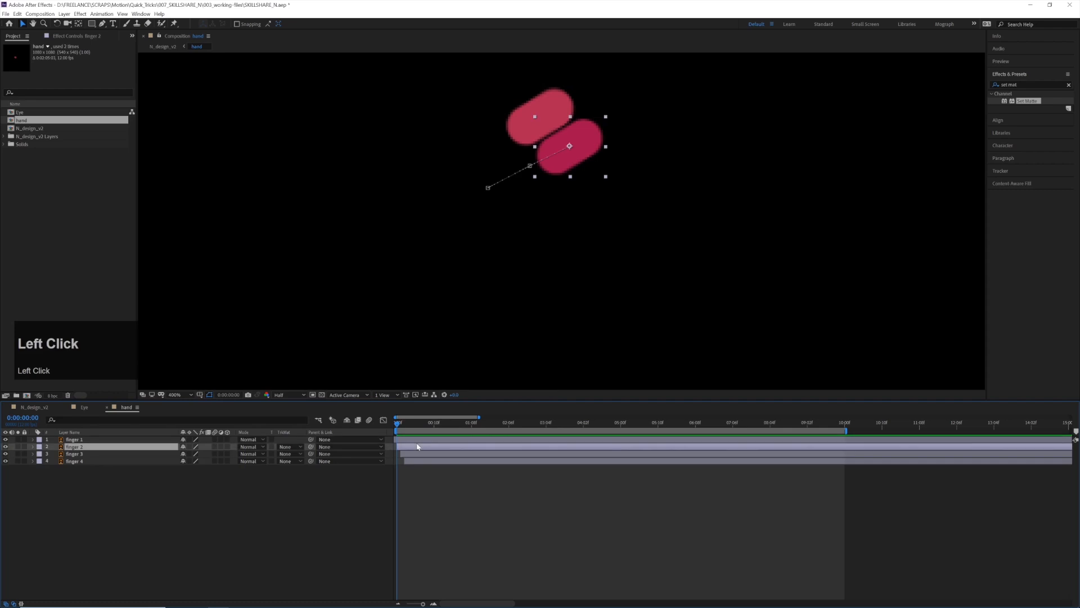
{"action": "key", "text": "ctrl+v"}
Paste the copied Bevel and Emboss onto finger 3 at frame 1 and onto finger 4 at frame 2
{"action": "left_click", "coordinate": [421, 454]}
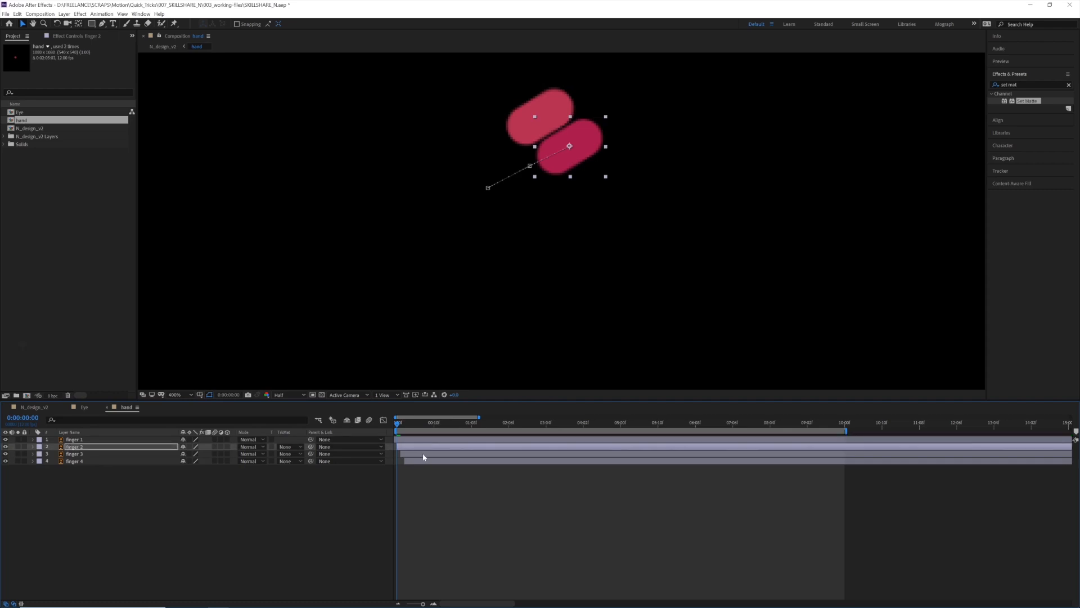
{"action": "key", "text": "ctrl+Right"}
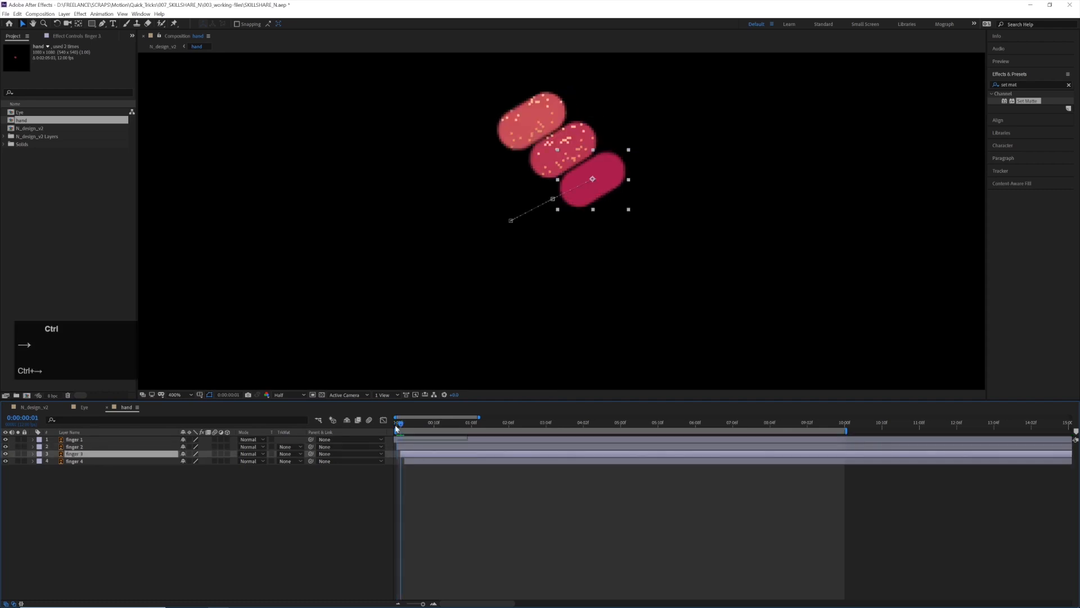
{"action": "key", "text": "ctrl+v"}
{"action": "left_click", "coordinate": [421, 461]}
{"action": "key", "text": "ctrl+Right"}
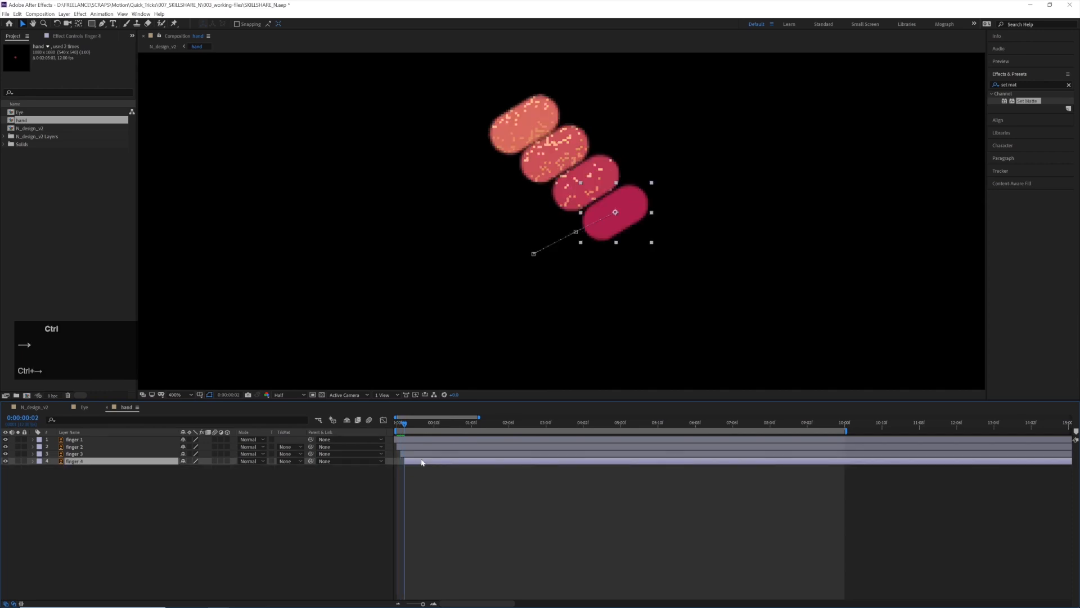
{"action": "key", "text": "ctrl+v"}
{"action": "left_click", "coordinate": [437, 494]}
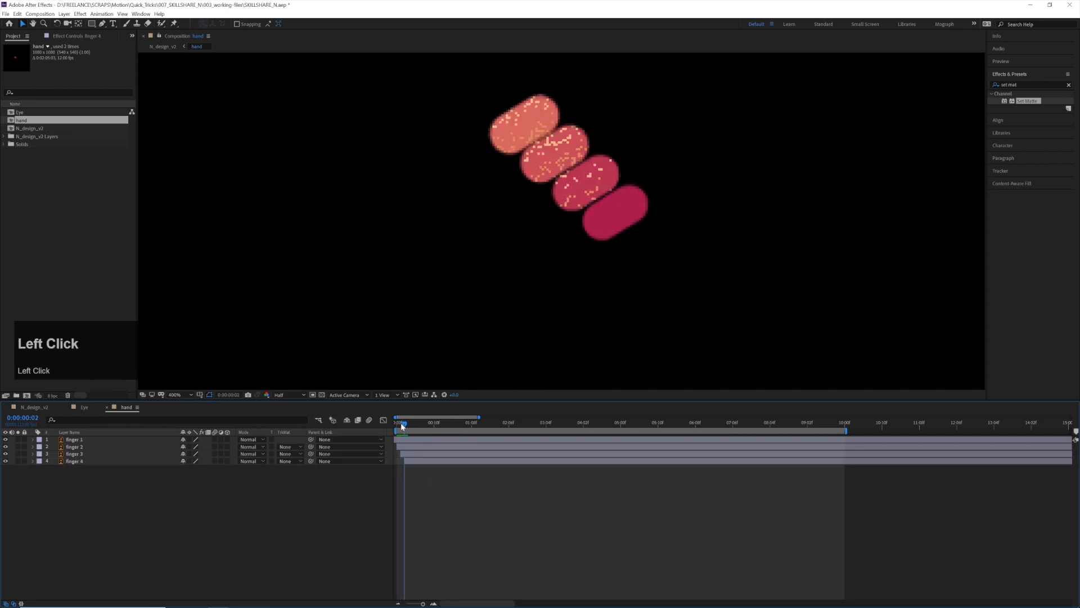
Preview the shaded fingers in the hand composition, and play the full animation in N_design_v2
{"action": "left_click_drag", "start_coordinate": [404, 423], "coordinate": [372, 423]}
{"action": "key", "text": "space"}
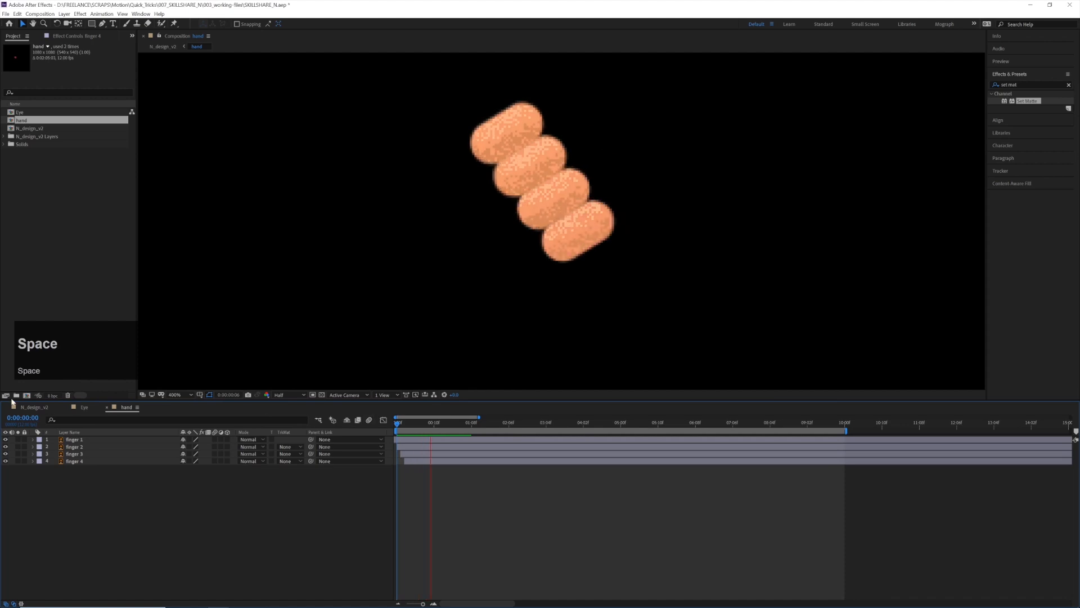
{"action": "left_click", "coordinate": [33, 407]}
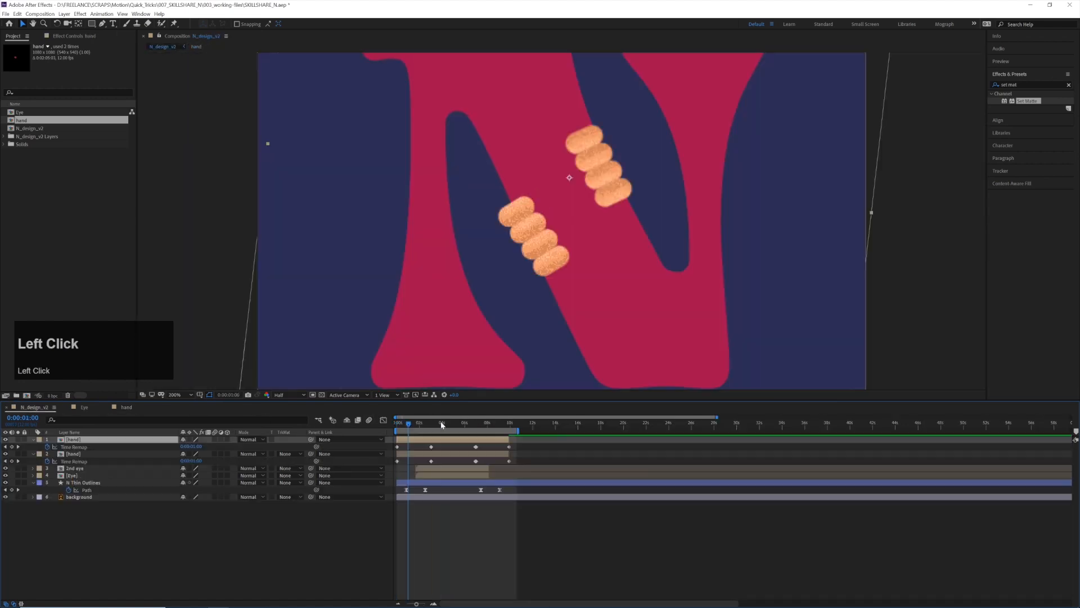
{"action": "key", "text": "space"}
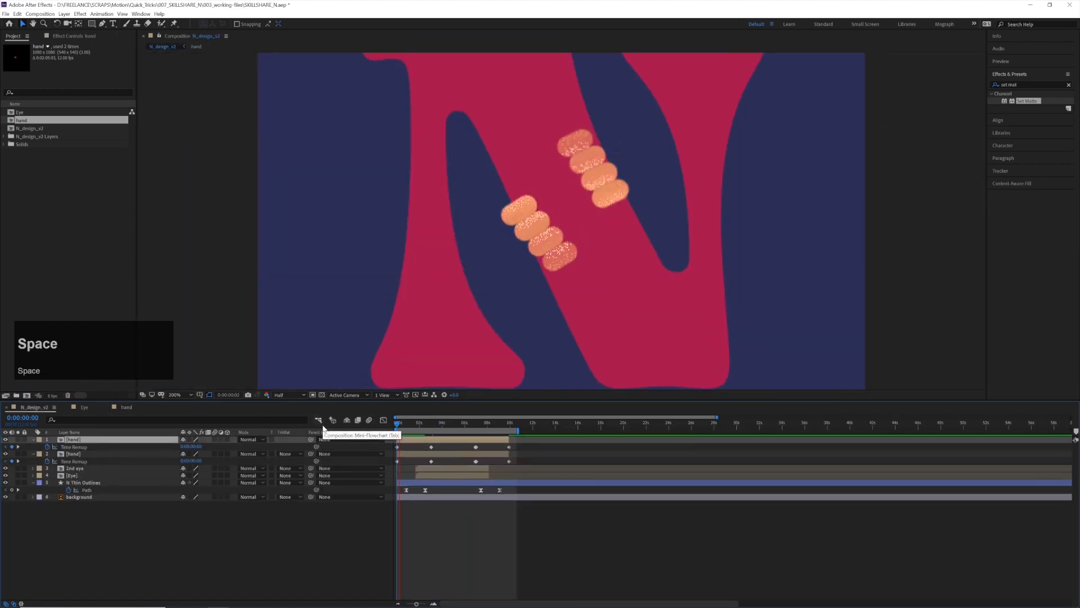
{"action": "scroll", "coordinate": [527, 270], "scroll_direction": "down", "scroll_amount": 1}
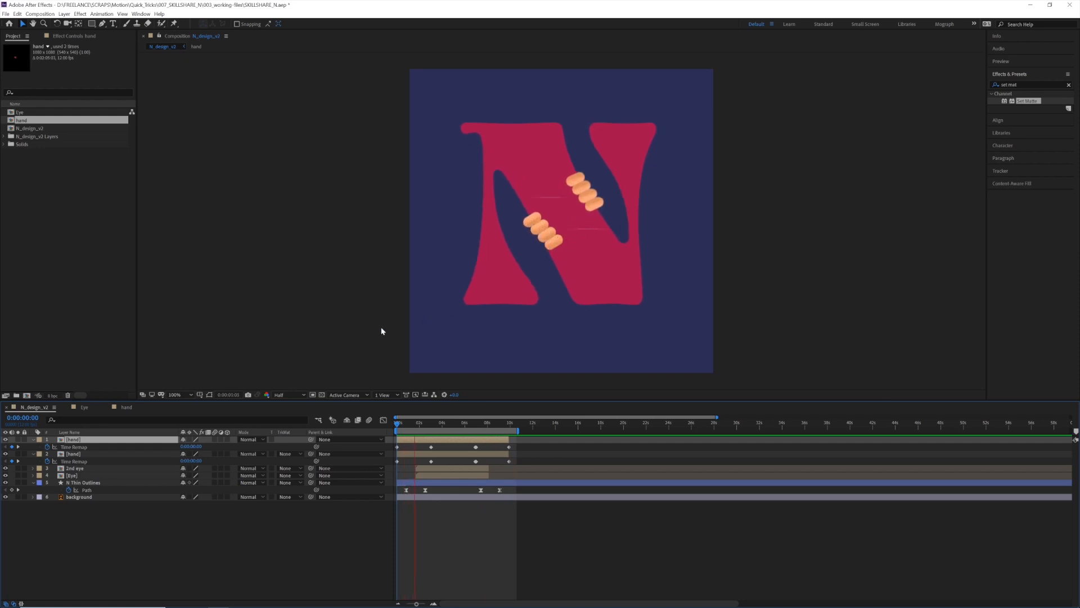
{"action": "key", "text": "space"}
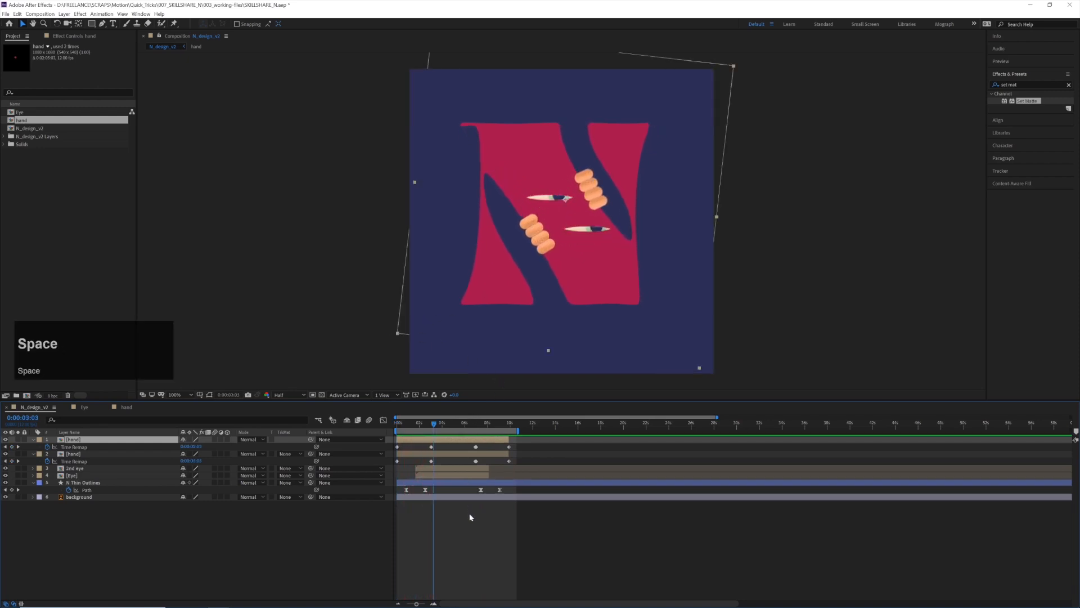
Draw a thin flat ellipse on a new shape layer and place it under the N's right foot
{"action": "left_click", "coordinate": [180, 89]}
{"action": "left_click_drag", "start_coordinate": [92, 23], "coordinate": [115, 42]}
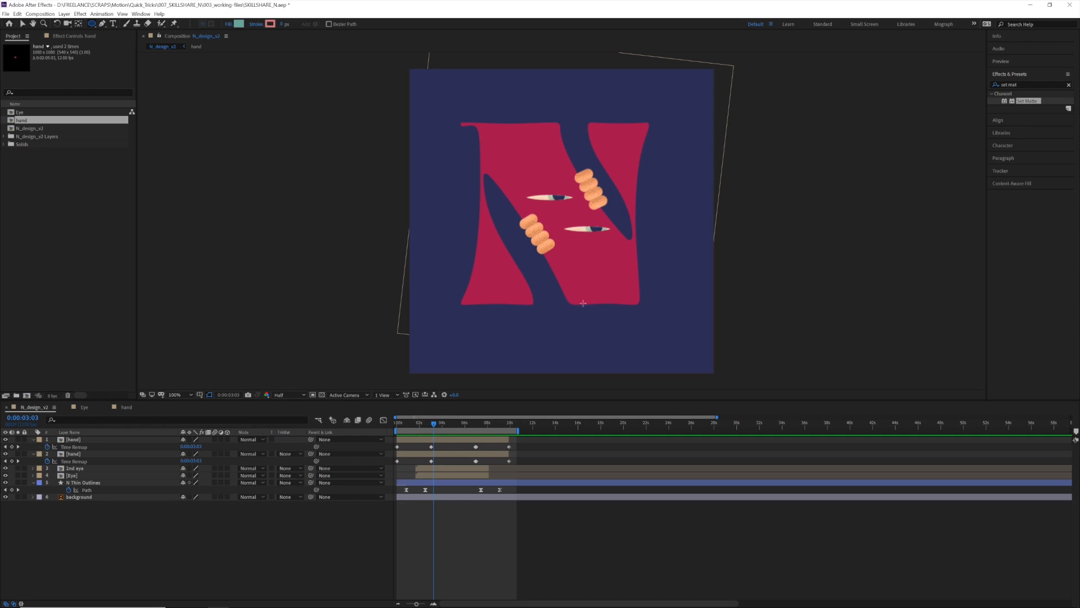
{"action": "left_click", "coordinate": [612, 306], "text": "alt"}
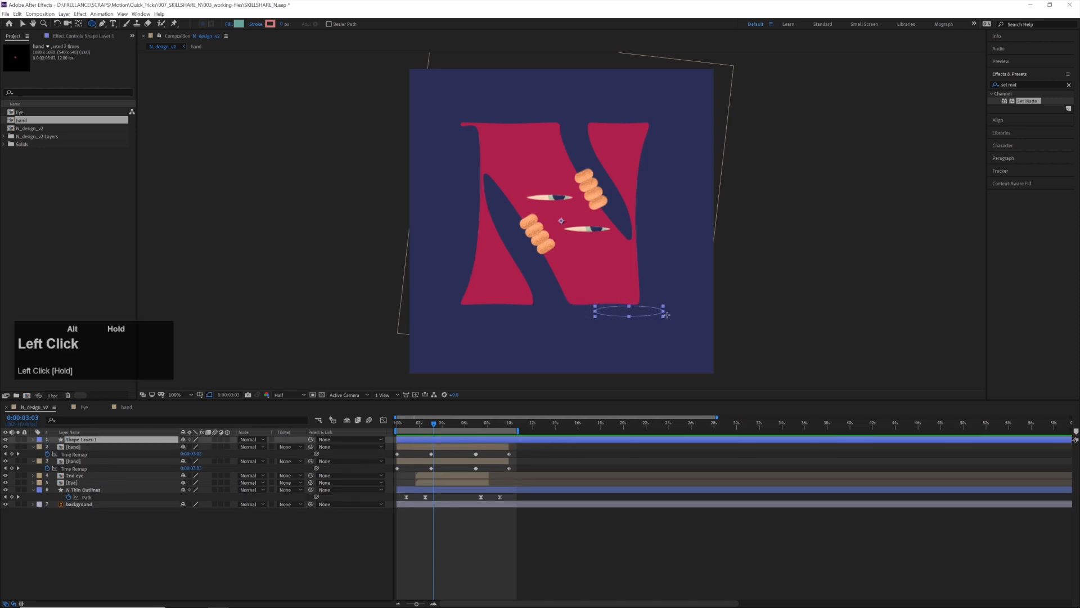
{"action": "left_click_drag", "start_coordinate": [669, 313], "coordinate": [671, 311]}
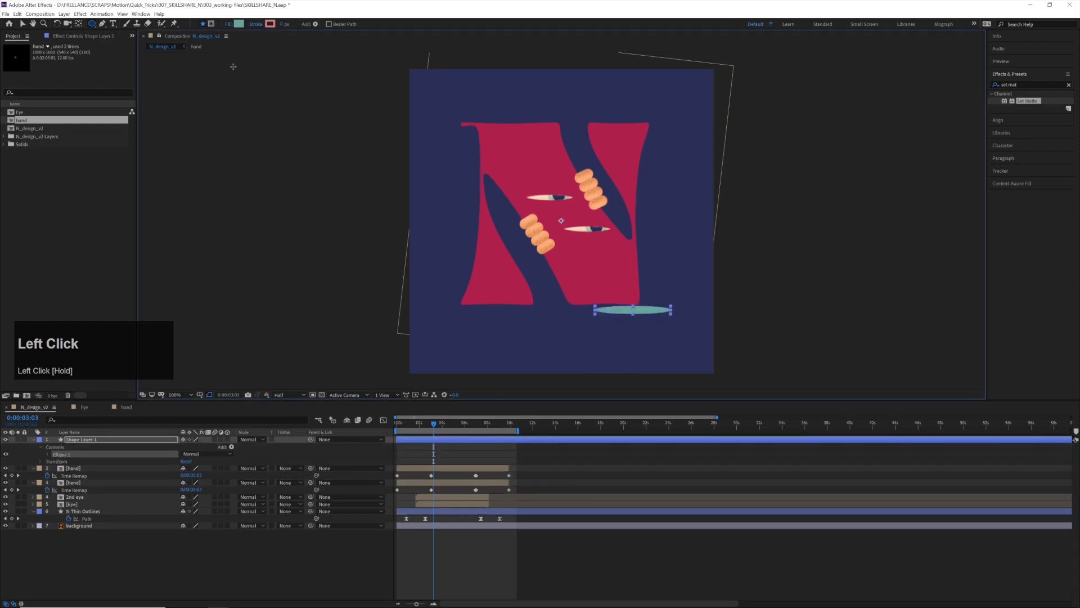
{"action": "left_click", "coordinate": [22, 23]}
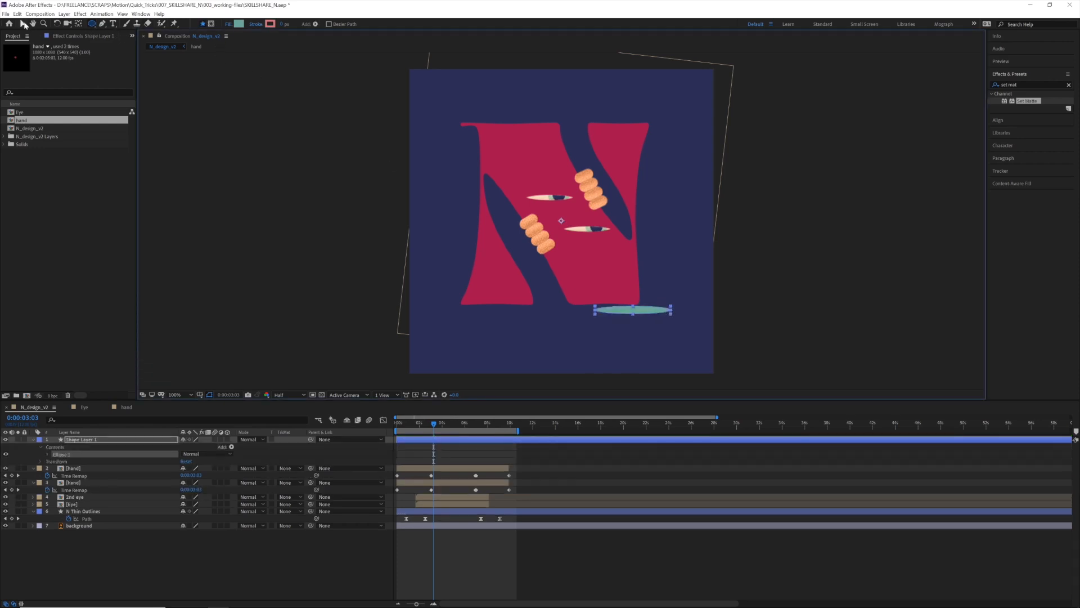
{"action": "left_click_drag", "start_coordinate": [654, 314], "coordinate": [625, 311]}
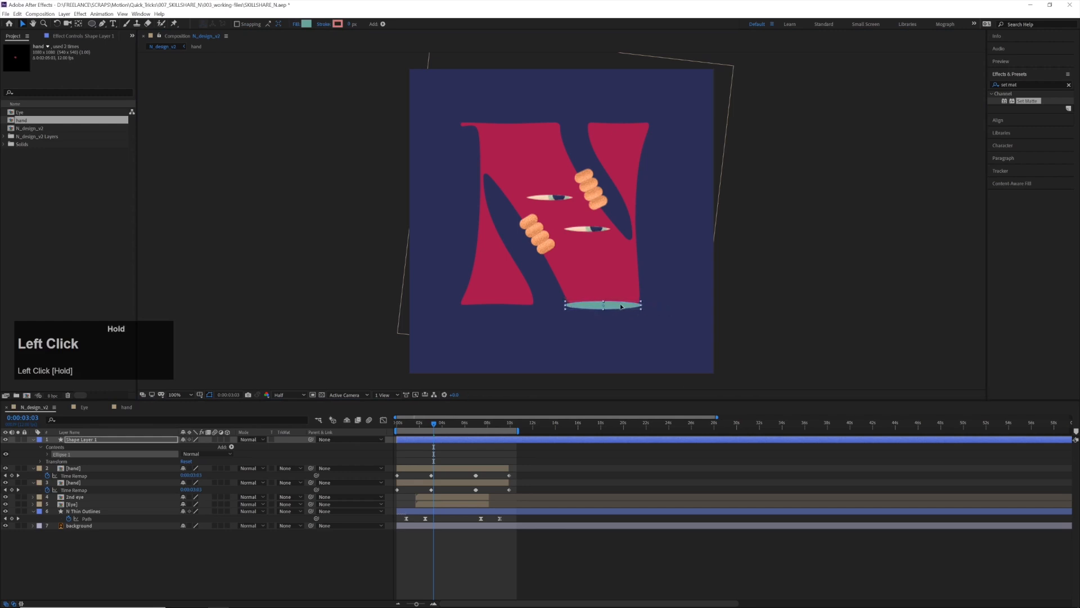
Move the ellipse's shape layer below N Thin Outlines and nudge it vertically against the bottom edge of the right foot
{"action": "left_click_drag", "start_coordinate": [90, 440], "coordinate": [102, 519]}
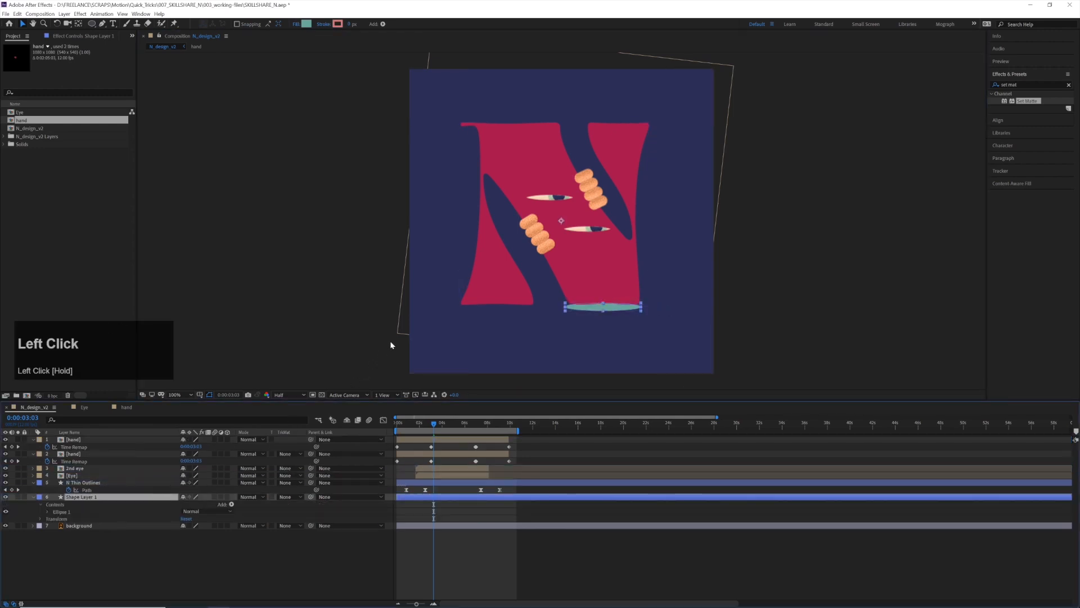
{"action": "key", "text": "Up"}
{"action": "key", "text": "Up"}
{"action": "key", "text": "Up"}
{"action": "key", "text": "Up"}
{"action": "key", "text": "Up"}
{"action": "key", "text": "Up"}
{"action": "key", "text": "Up"}
{"action": "key", "text": "Up"}
{"action": "key", "text": "Up"}
{"action": "key", "text": "Up"}
{"action": "key", "text": "Up"}
{"action": "key", "text": "Up"}
{"action": "key", "text": "Up"}
{"action": "key", "text": "Up"}
{"action": "key", "text": "Up"}
{"action": "key", "text": "Up"}
{"action": "key", "text": "Up"}
{"action": "key", "text": "Up"}
{"action": "key", "text": "Up"}
{"action": "key", "text": "Up"}
{"action": "key", "text": "Down"}
{"action": "key", "text": "Down"}
{"action": "key", "text": "Down"}
{"action": "key", "text": "Down"}
{"action": "key", "text": "Down"}
{"action": "key", "text": "Down"}
{"action": "key", "text": "Down"}
{"action": "key", "text": "Down"}
{"action": "key", "text": "Down"}
{"action": "key", "text": "Down"}
{"action": "key", "text": "Down"}
{"action": "key", "text": "Down"}
{"action": "key", "text": "Down"}
{"action": "key", "text": "Down"}
{"action": "key", "text": "Down"}
{"action": "key", "text": "Down"}
{"action": "key", "text": "Down"}
{"action": "key", "text": "Down"}
{"action": "key", "text": "Down"}
{"action": "key", "text": "Down"}
{"action": "key", "text": "Down"}
{"action": "key", "text": "Down"}
{"action": "key", "text": "Down"}
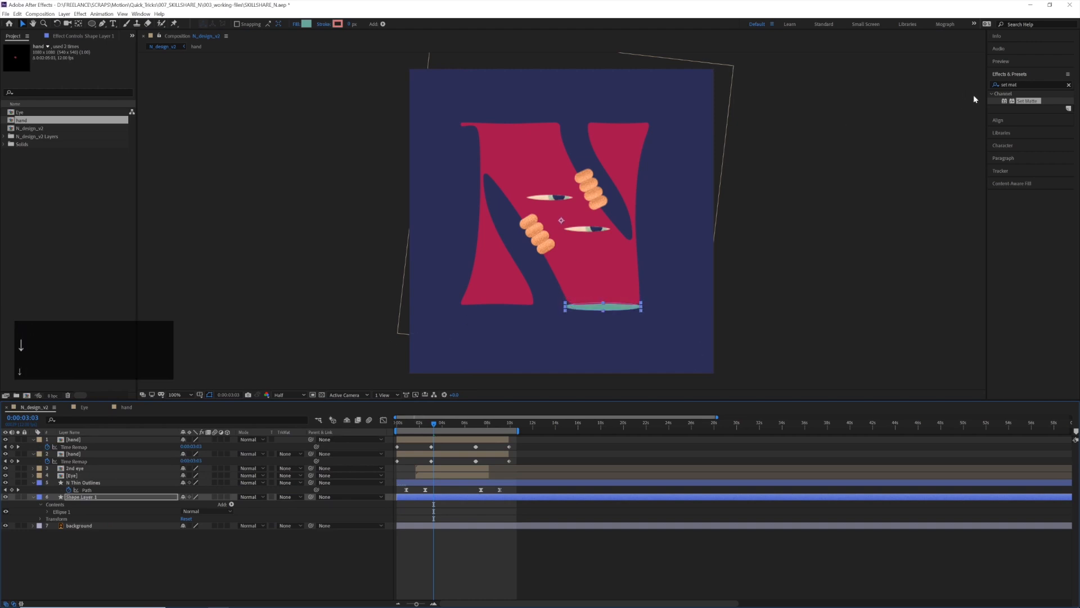
Apply the Scatter effect to the ellipse, raise its Scatter Amount, and enable Scatter Randomness for every frame
{"action": "left_click", "coordinate": [1032, 83]}
{"action": "type", "text": "scatter"}
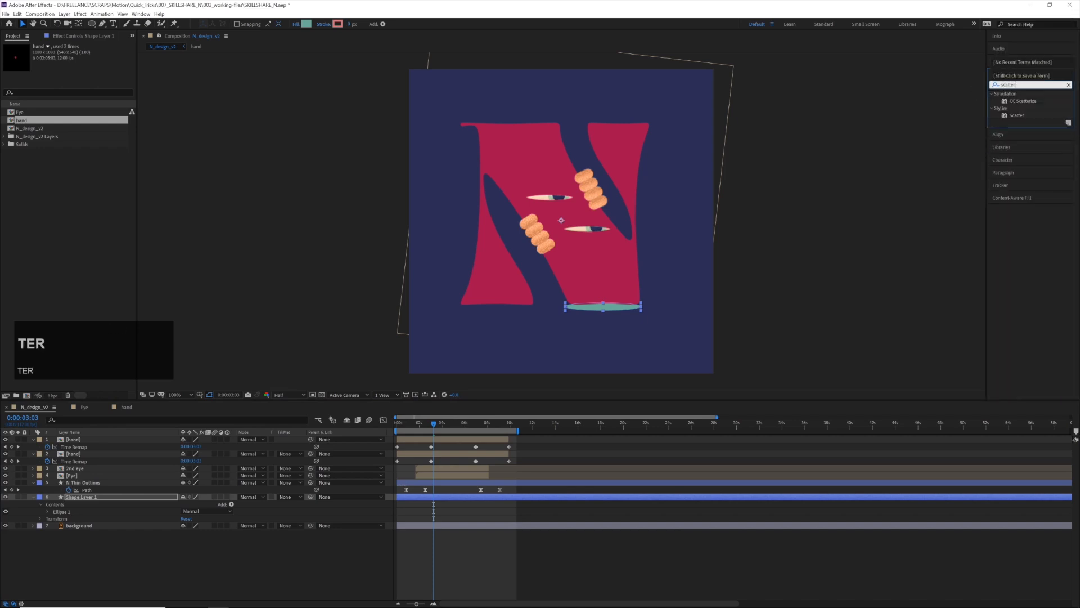
{"action": "double_click", "coordinate": [1017, 115]}
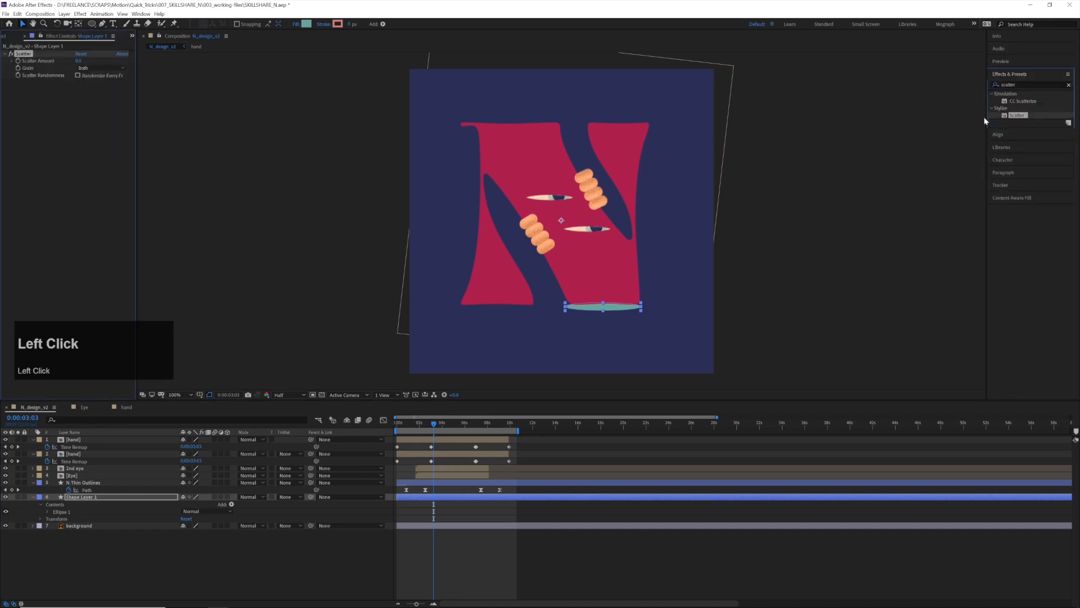
{"action": "left_click_drag", "start_coordinate": [79, 60], "coordinate": [122, 66]}
{"action": "key", "text": "v"}
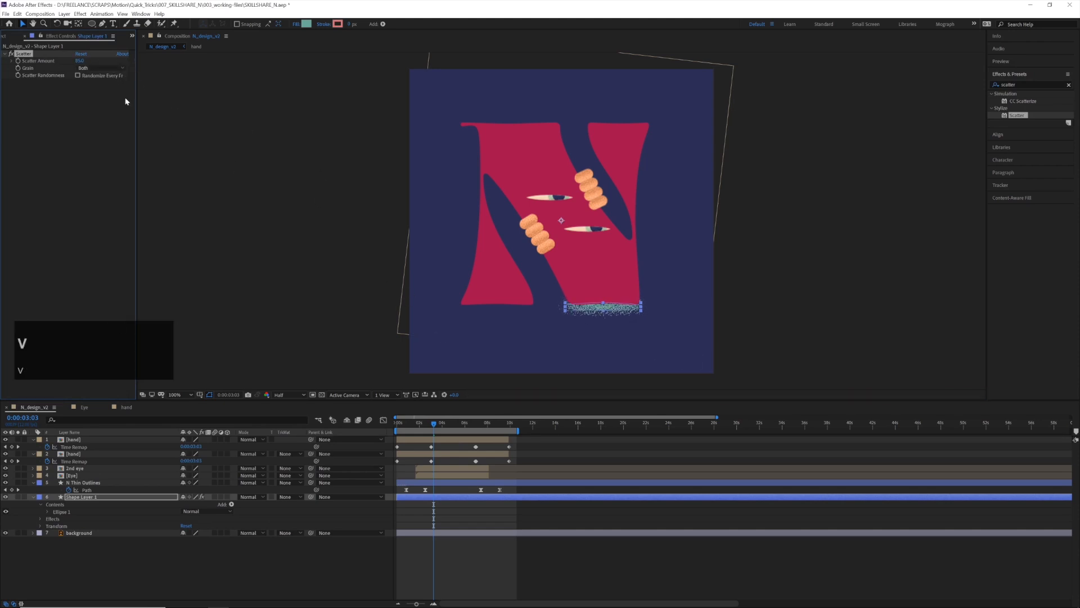
{"action": "left_click", "coordinate": [78, 75]}
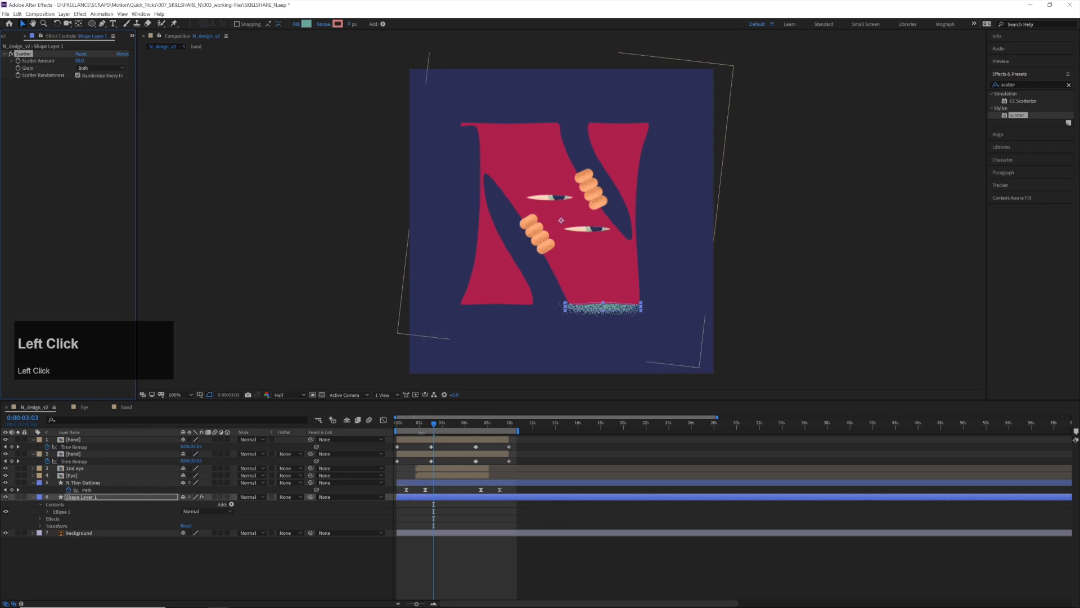
Play N_design_v2 from the start to check the grain, and nudge the scattered ellipse up under the right foot
{"action": "left_click_drag", "start_coordinate": [433, 423], "coordinate": [397, 423]}
{"action": "key", "text": "space"}
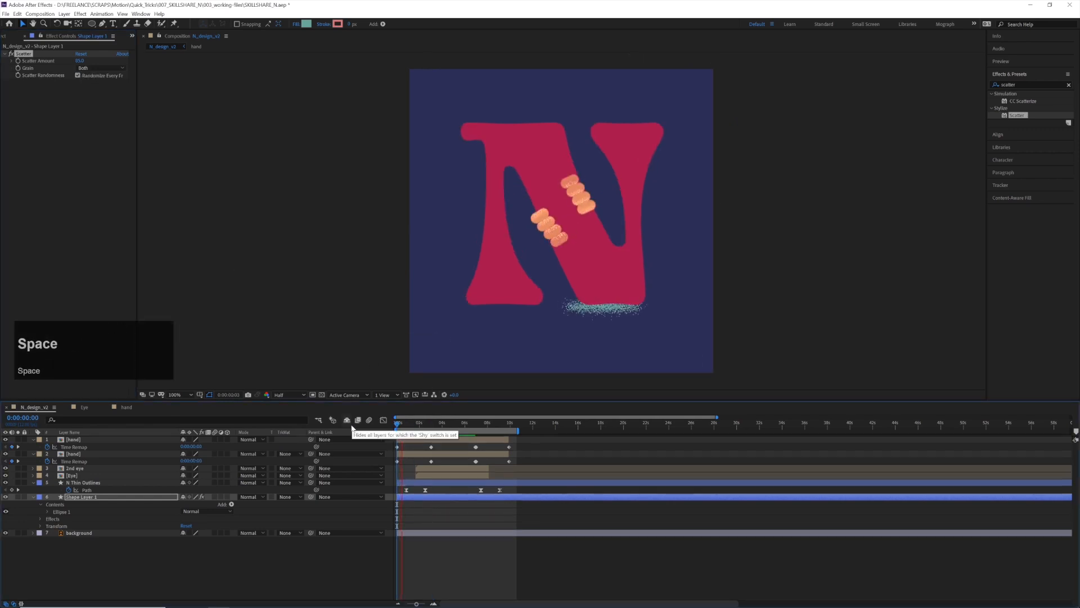
{"action": "key", "text": "space"}
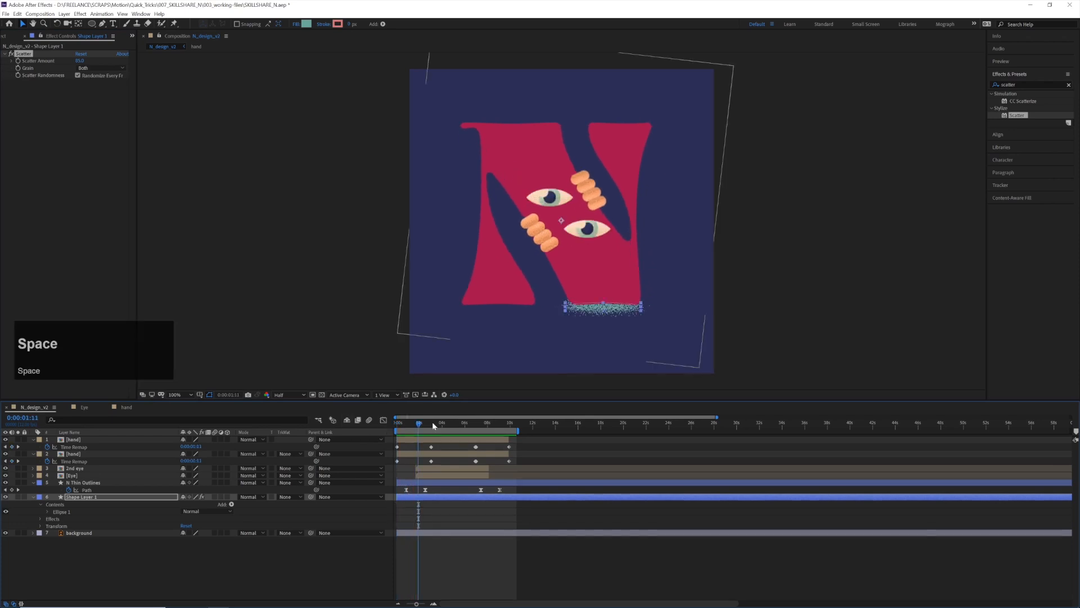
{"action": "key", "text": "shift+Up"}
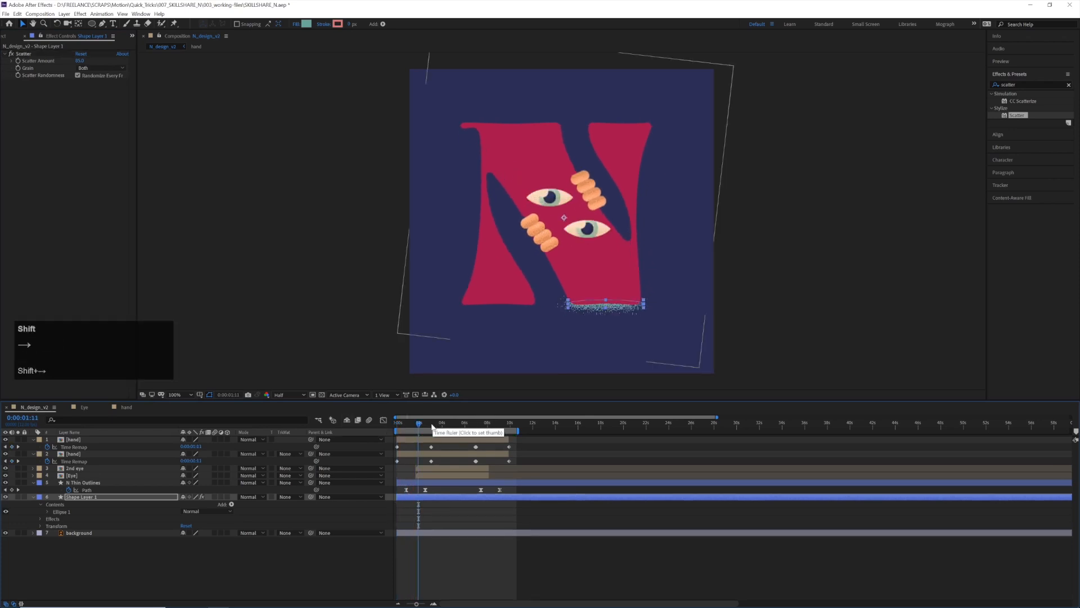
{"action": "key", "text": "shift+Up"}
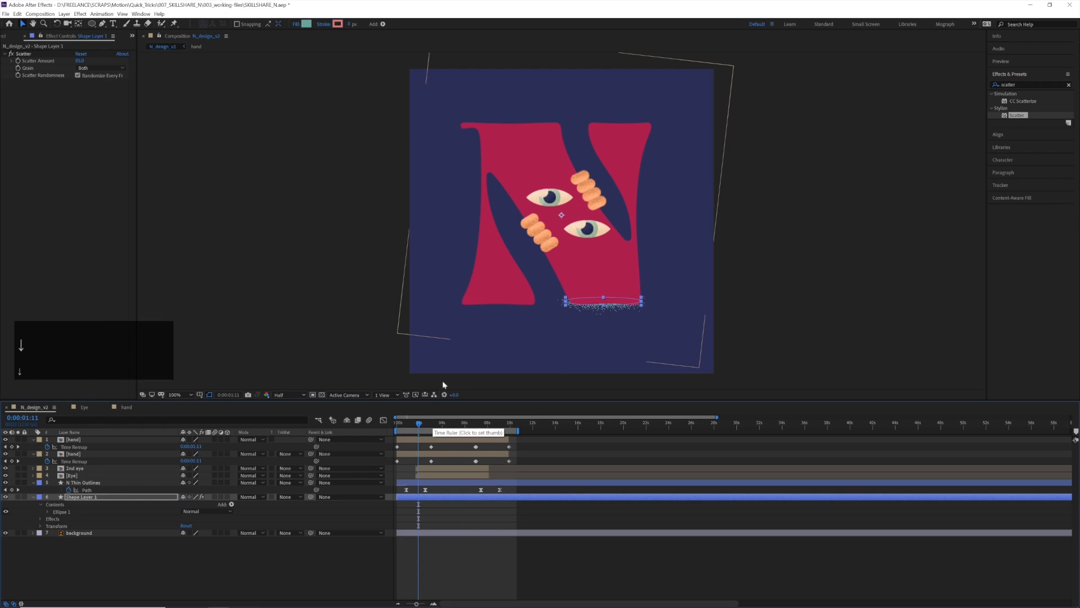
Fill the scattered ellipse with dark navy 1A1A39 and nudge it into place under the N's right foot
{"action": "left_click", "coordinate": [306, 24]}
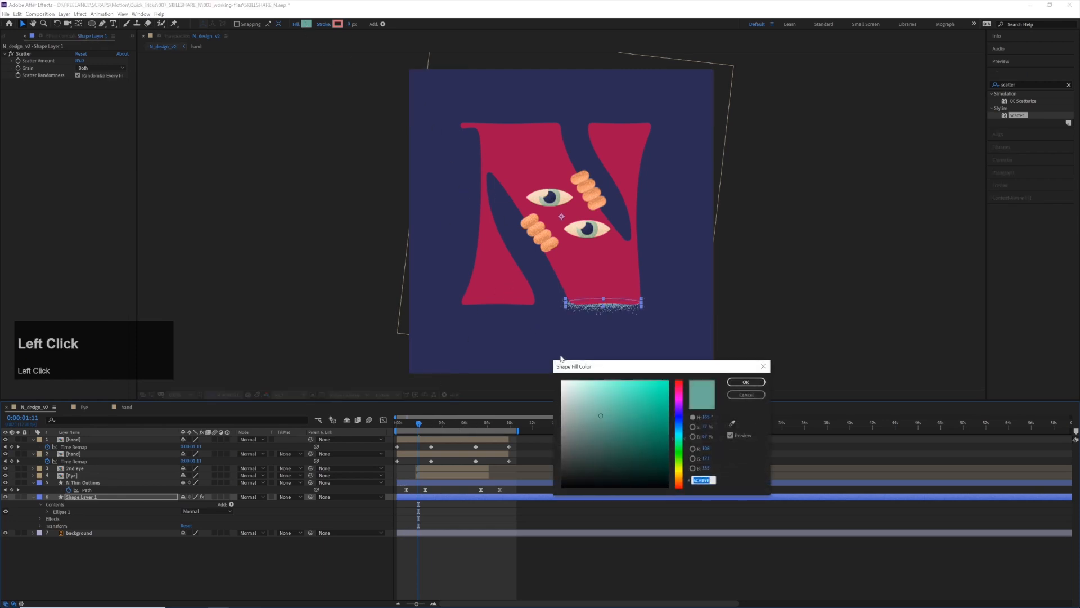
{"action": "left_click", "coordinate": [732, 423]}
{"action": "left_click", "coordinate": [687, 314]}
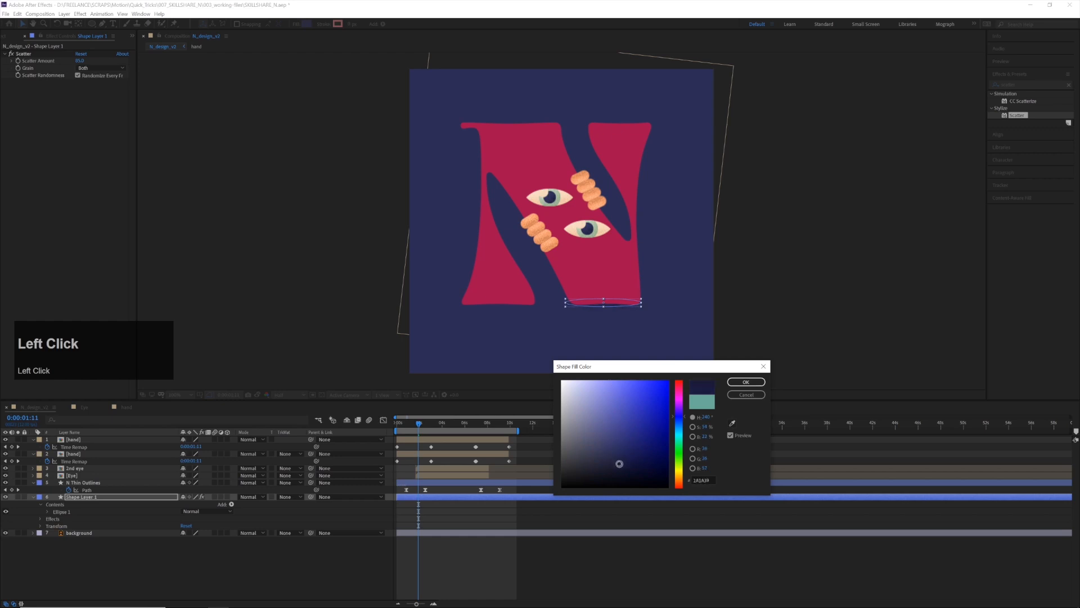
{"action": "key", "text": "Return"}
{"action": "left_click", "coordinate": [461, 488]}
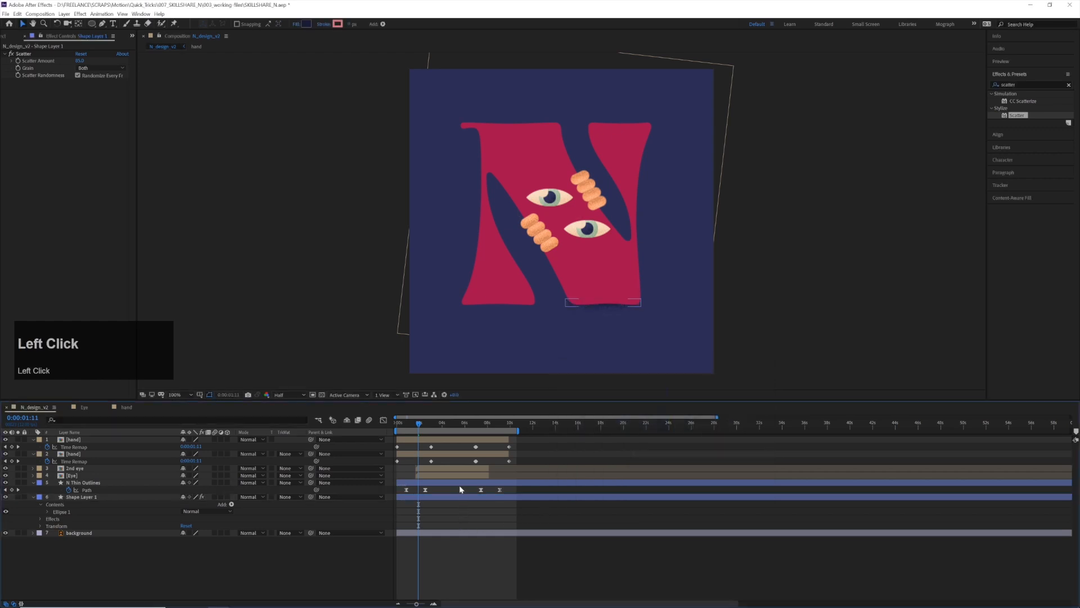
{"action": "left_click", "coordinate": [440, 497]}
{"action": "key", "text": "shift+Up"}
{"action": "key", "text": "shift+Up"}
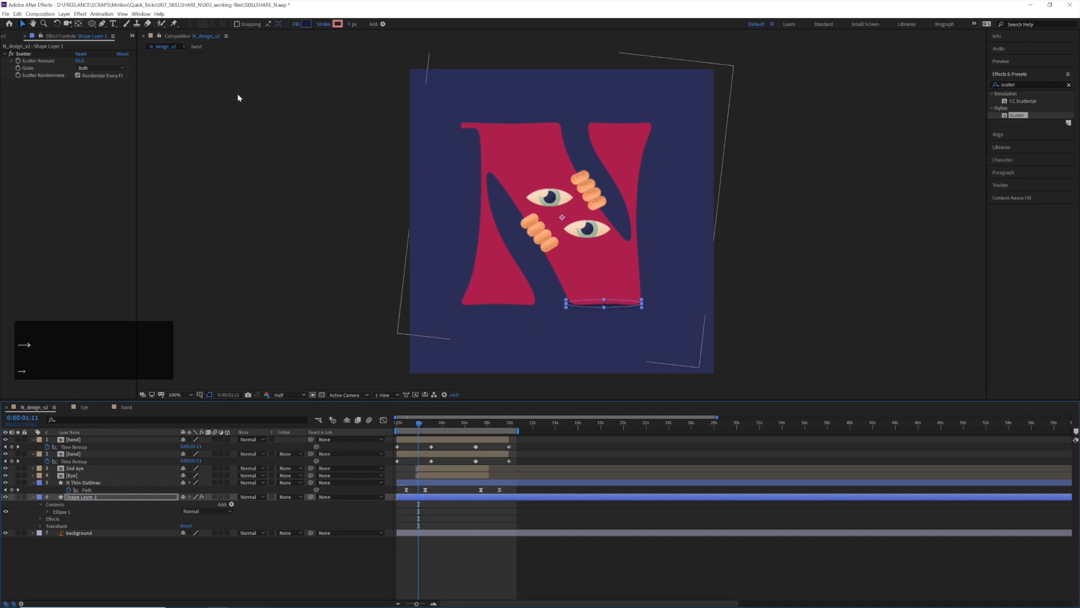
{"action": "left_click", "coordinate": [23, 25]}
Rename the ellipse's shape layer as "N shadow"
{"action": "left_click", "coordinate": [87, 498]}
{"action": "key", "text": "Return"}
{"action": "type", "text": "N shadow"}
{"action": "key", "text": "BackSpace"}
{"action": "type", "text": "ow"}
{"action": "key", "text": "Return"}
Duplicate the N shadow layer and place the copy level under the N's left foot
{"action": "left_click", "coordinate": [72, 497]}
{"action": "key", "text": "ctrl+d"}
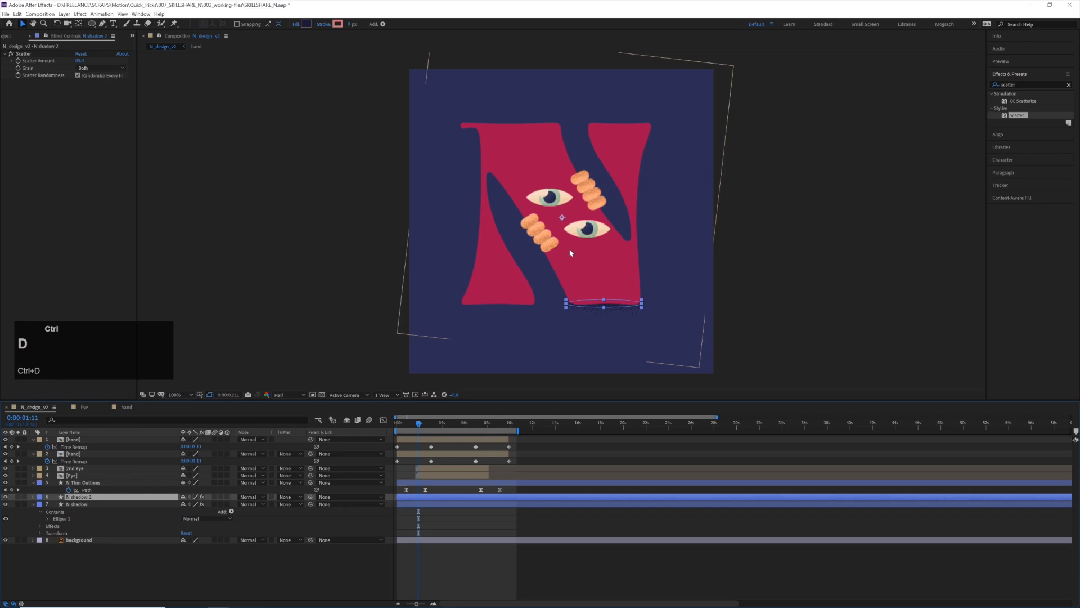
{"action": "left_click_drag", "start_coordinate": [616, 305], "coordinate": [515, 306]}
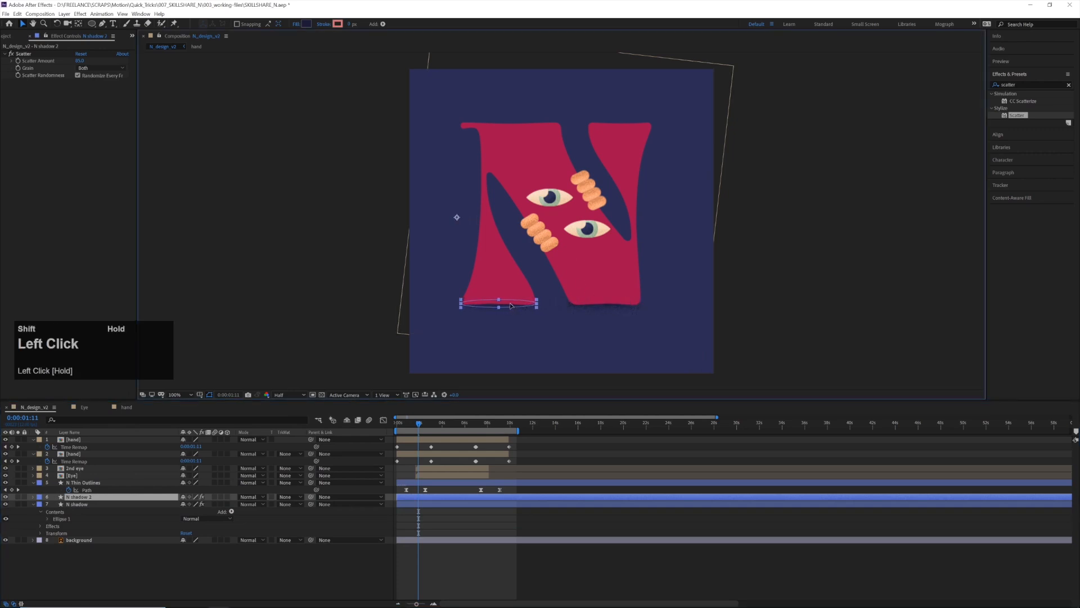
Preview the animation from the start and fine-tune the positions of both foot shadows by small nudges
{"action": "left_click", "coordinate": [399, 430]}
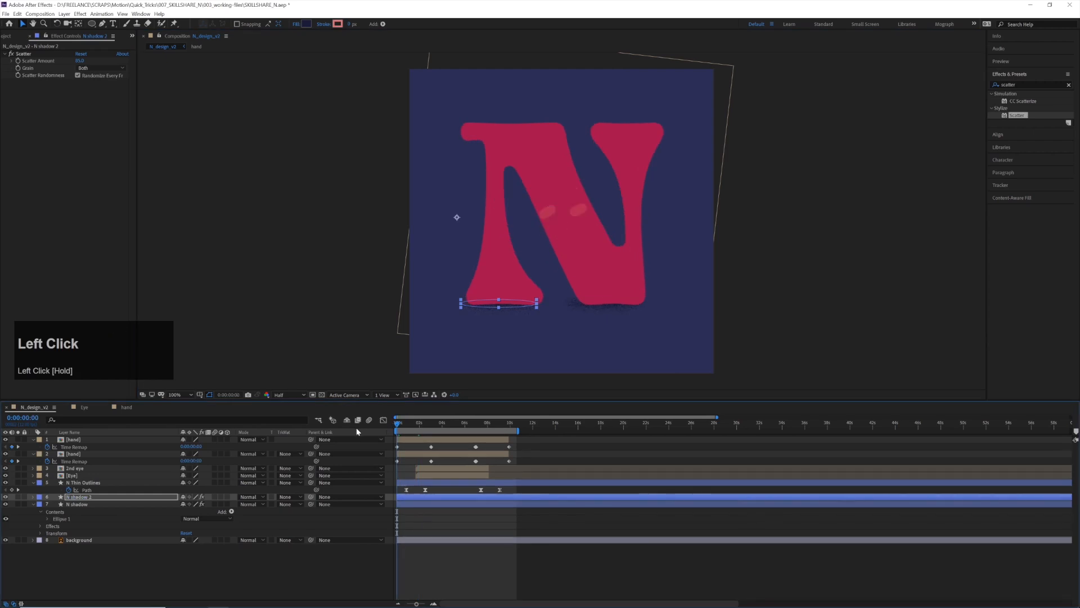
{"action": "key", "text": "space"}
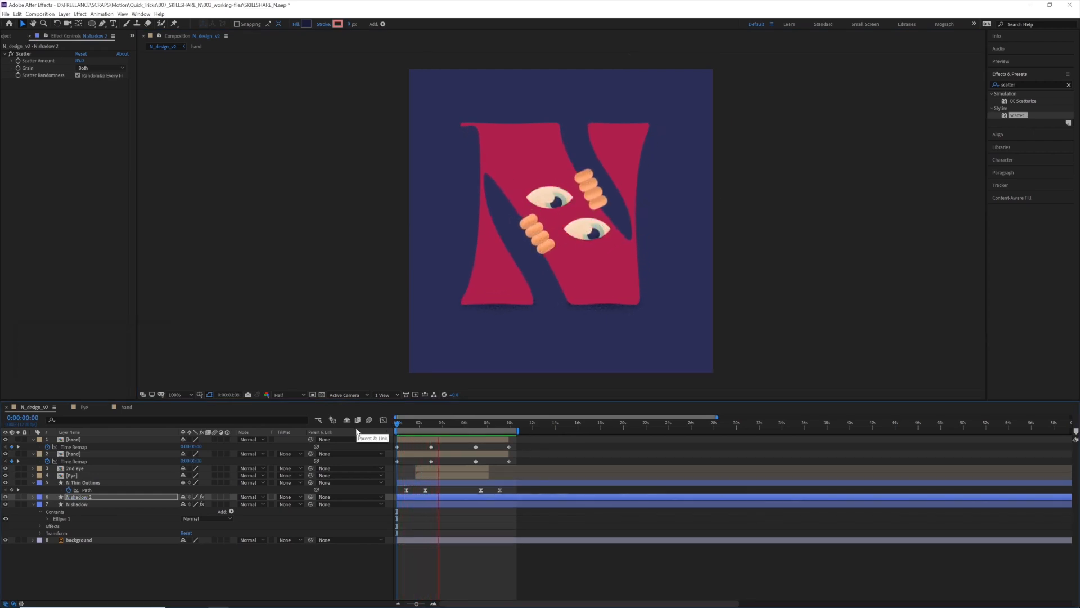
{"action": "key", "text": "space"}
{"action": "key", "text": "Down"}
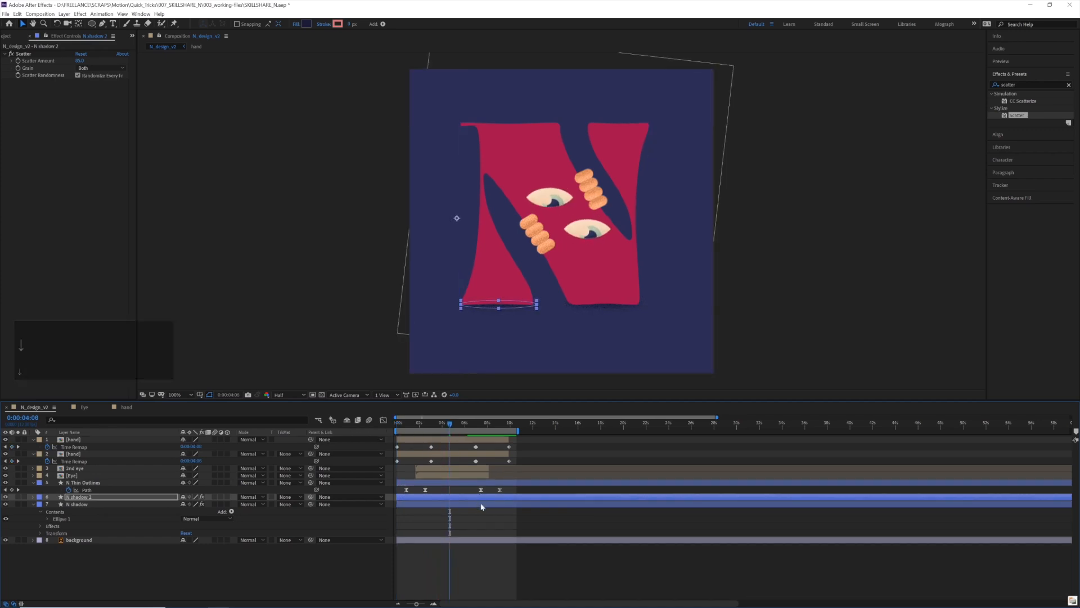
{"action": "left_click", "coordinate": [482, 505]}
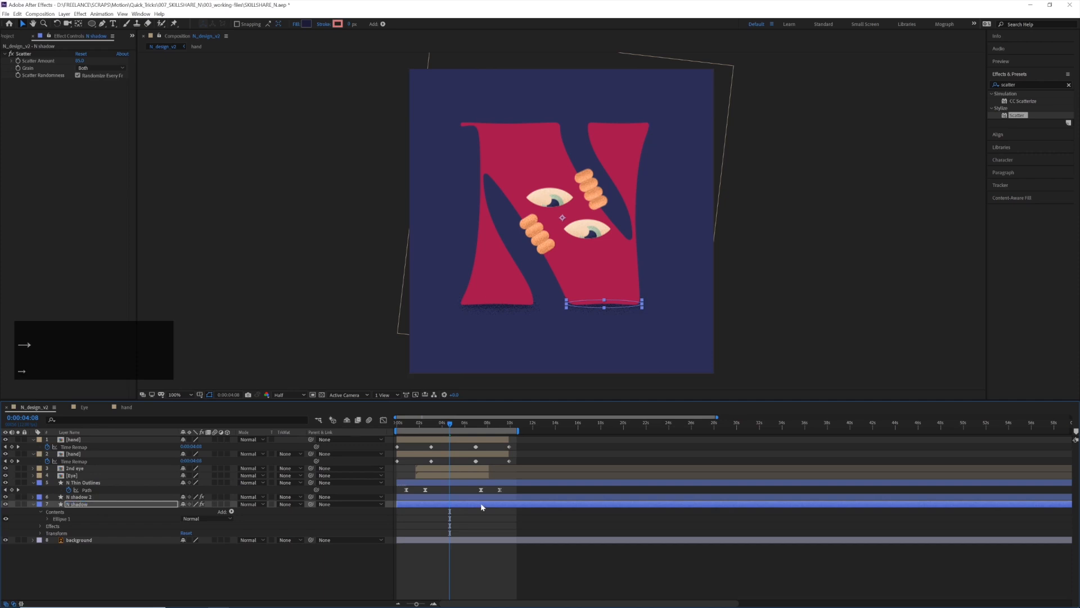
{"action": "left_click", "coordinate": [482, 517]}
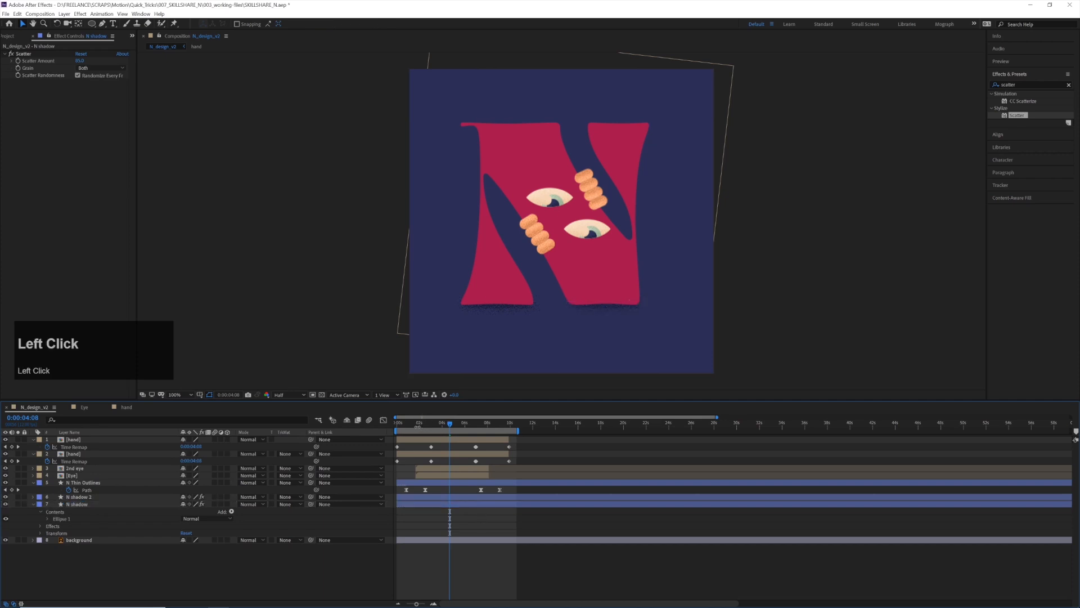
{"action": "left_click_drag", "start_coordinate": [401, 431], "coordinate": [351, 424]}
{"action": "key", "text": "space"}
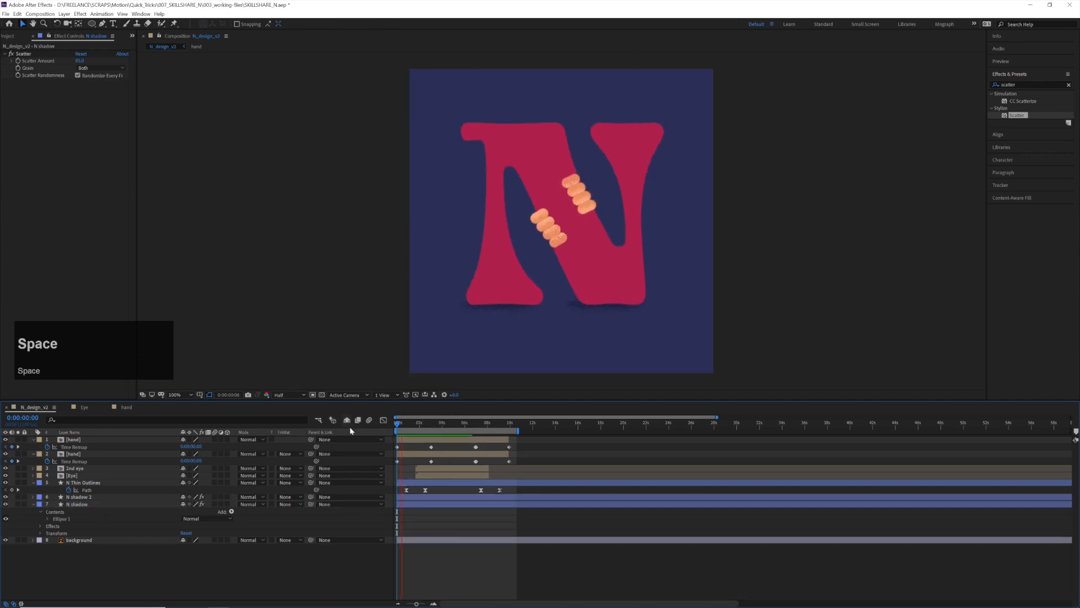
Add an adjustment layer at the top of N_design_v2 and apply the Noise effect to it
{"action": "right_click", "coordinate": [429, 517]}
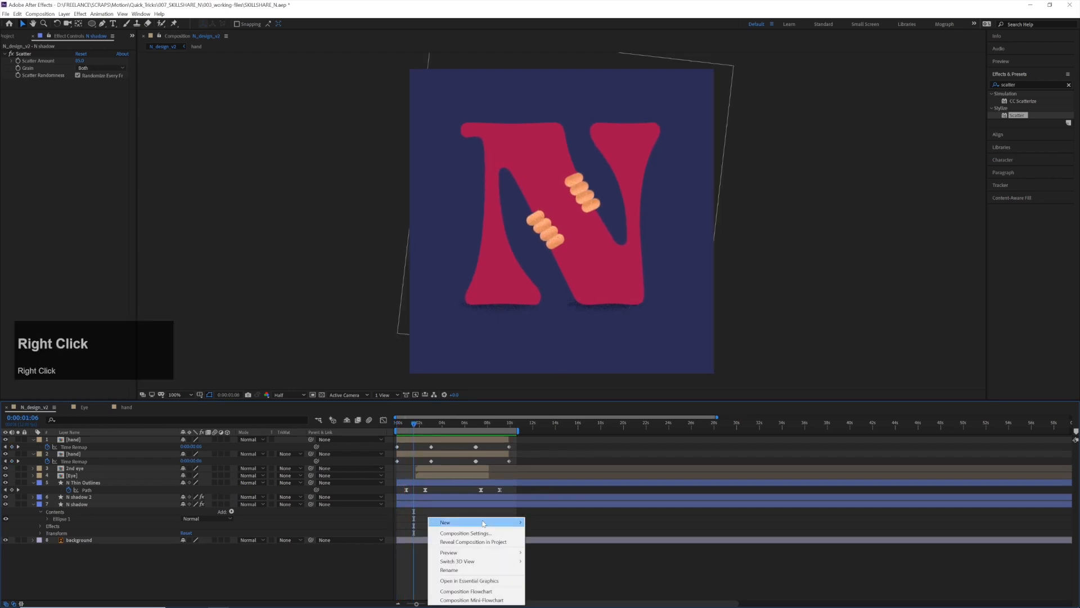
{"action": "mouse_move", "coordinate": [488, 523]}
{"action": "left_click", "coordinate": [555, 496]}
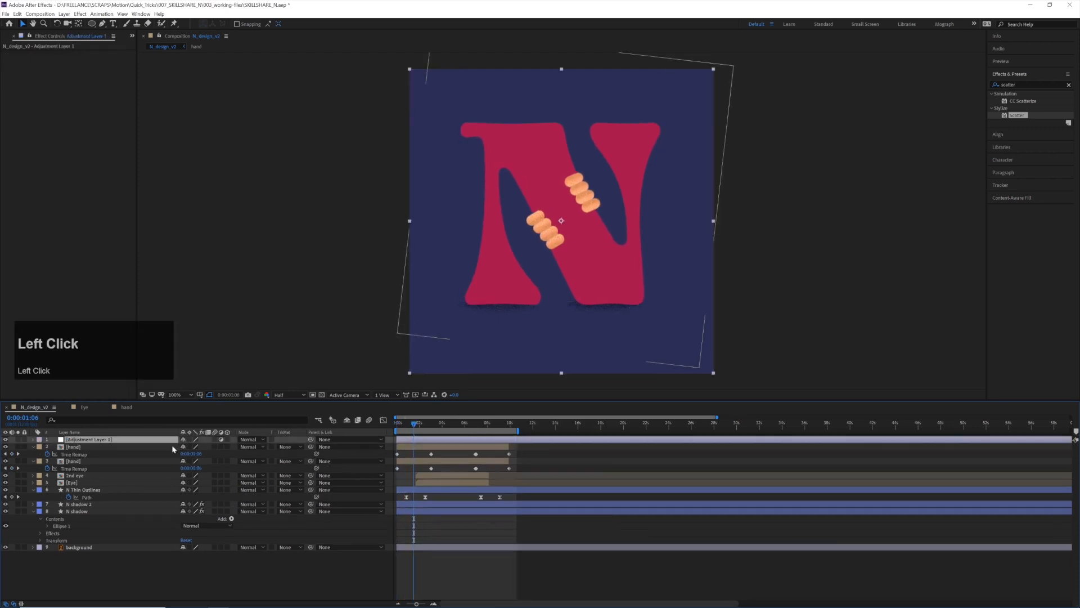
{"action": "left_click", "coordinate": [111, 439]}
{"action": "double_click", "coordinate": [1013, 85]}
{"action": "type", "text": "noise"}
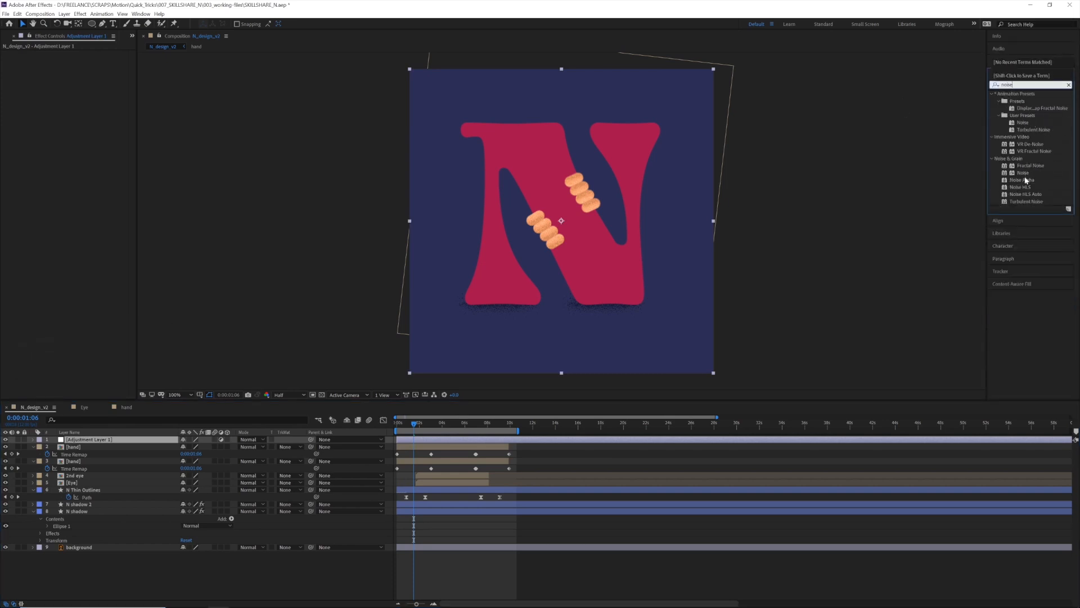
{"action": "scroll", "coordinate": [1023, 175], "scroll_direction": "down", "scroll_amount": 2}
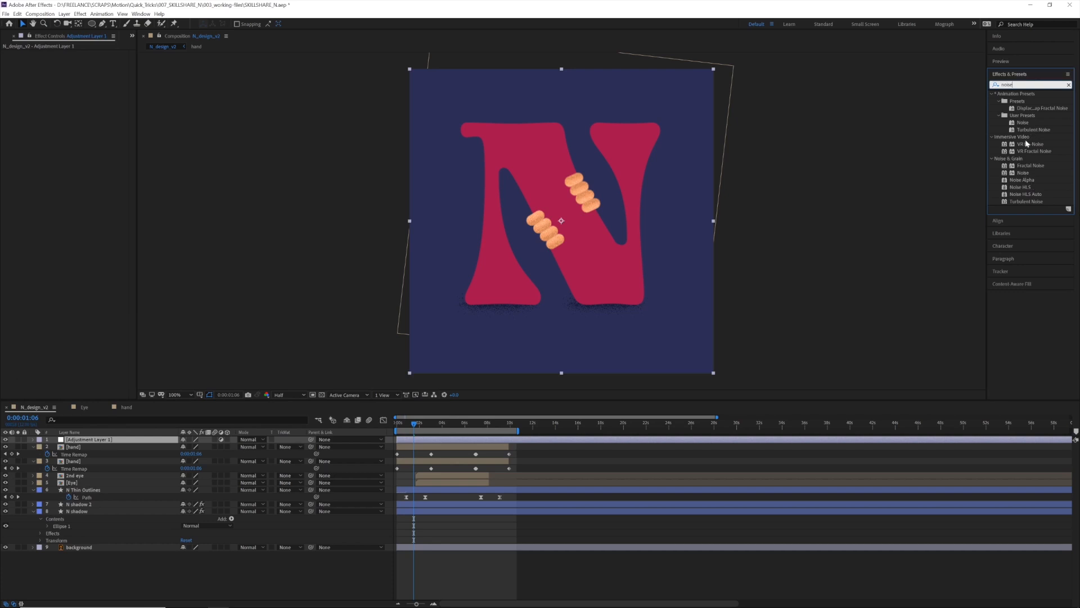
{"action": "scroll", "coordinate": [1034, 159], "scroll_direction": "down", "scroll_amount": 2}
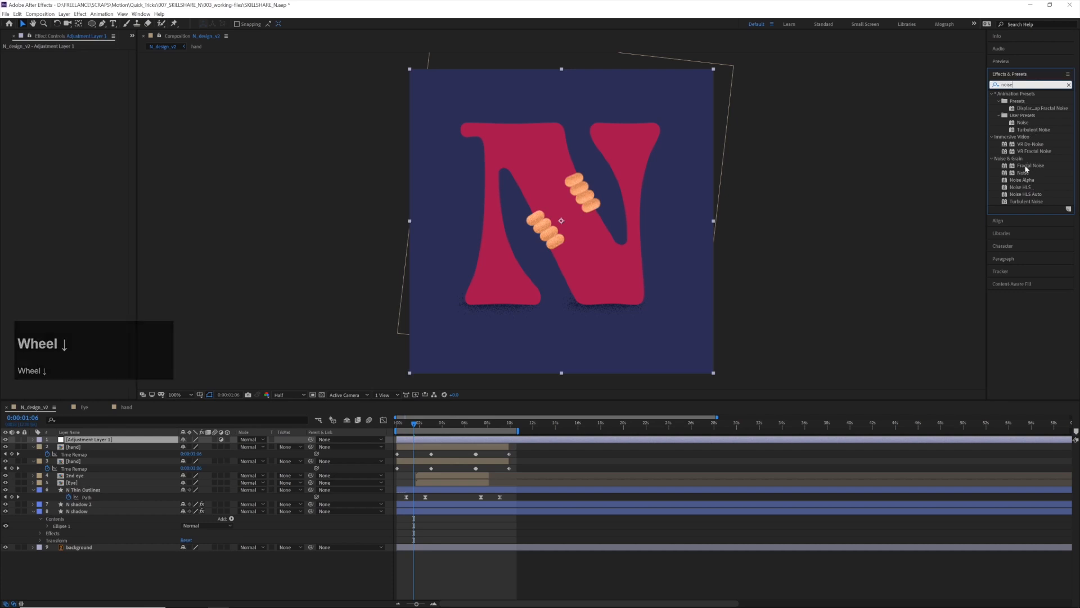
{"action": "double_click", "coordinate": [1023, 173]}
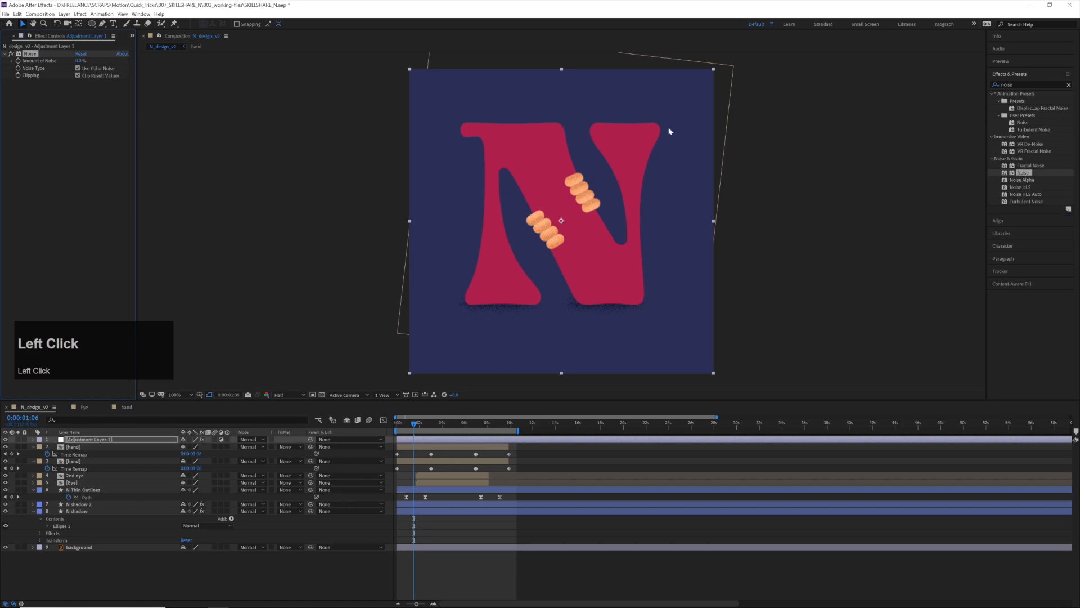
Set the adjustment layer's Amount of Noise to 10% and turn off Use Color Noise
{"action": "left_click", "coordinate": [79, 60]}
{"action": "type", "text": "10"}
{"action": "key", "text": "Return"}
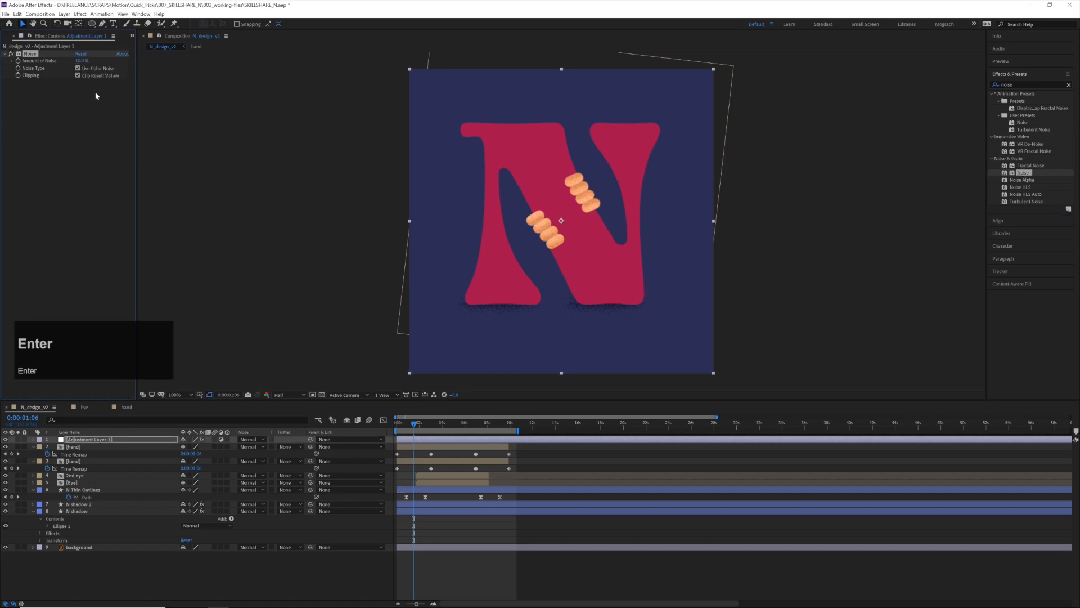
{"action": "left_click", "coordinate": [78, 68]}
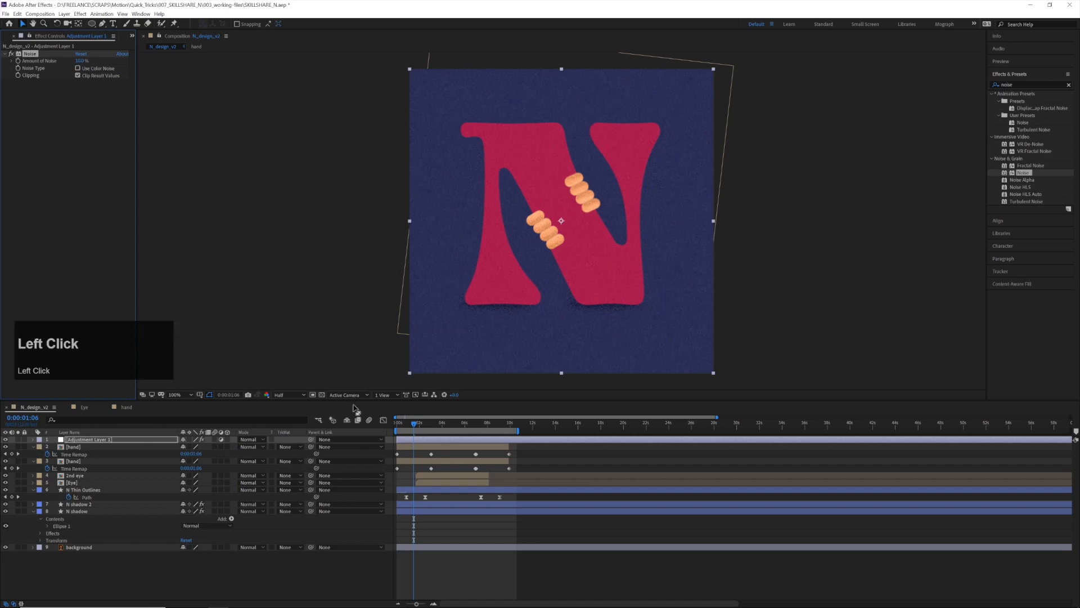
Try an Amount of Noise of 7%, preview the animation from the start, and reduce the amount to 5%
{"action": "left_click", "coordinate": [81, 60]}
{"action": "type", "text": "7"}
{"action": "key", "text": "Return"}
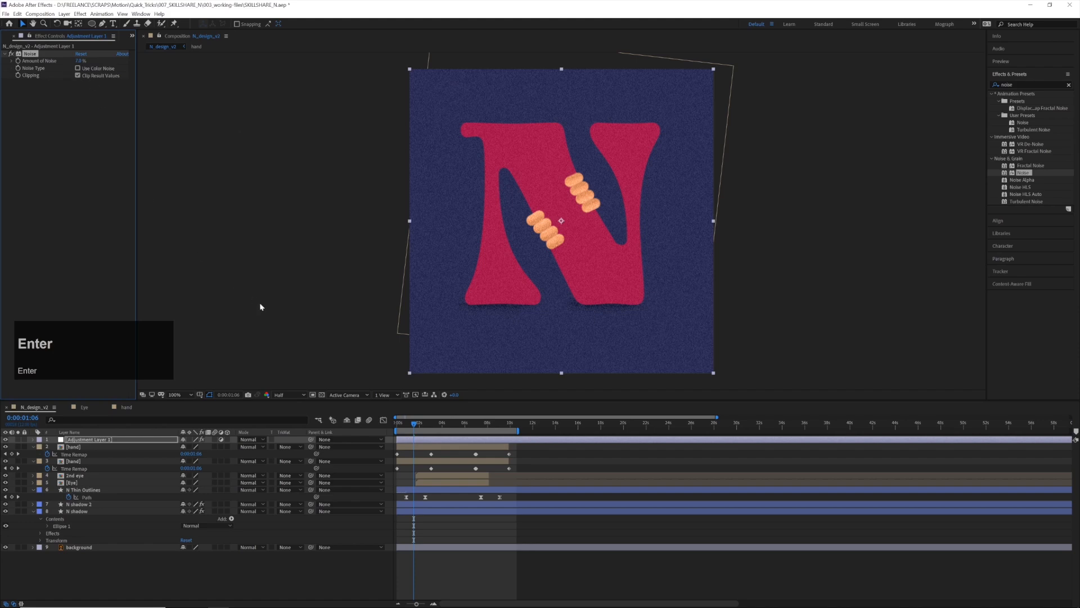
{"action": "left_click", "coordinate": [411, 426]}
{"action": "key", "text": "space"}
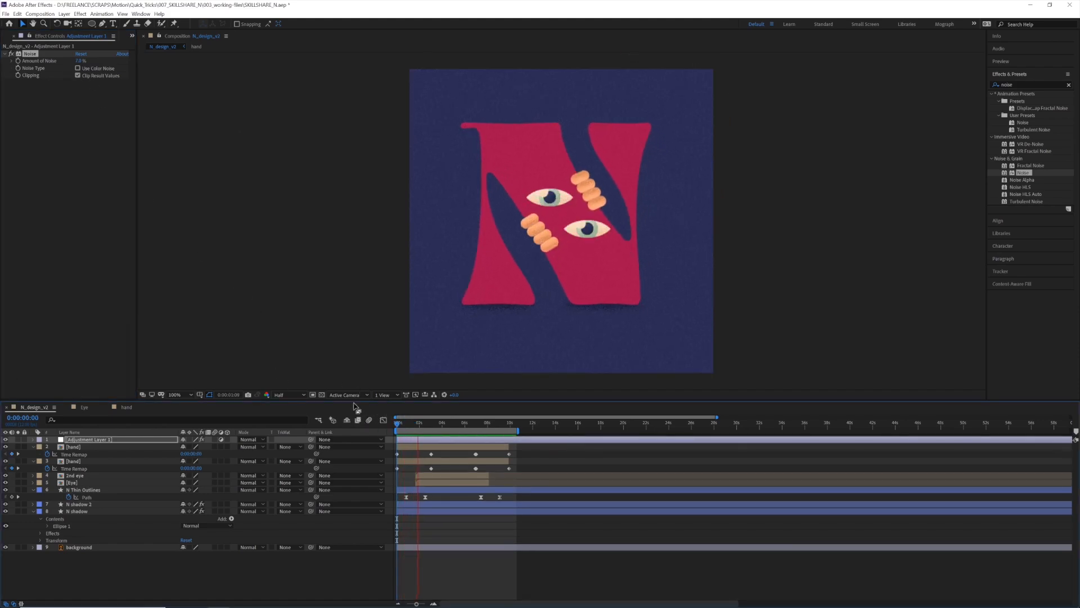
{"action": "left_click", "coordinate": [80, 61]}
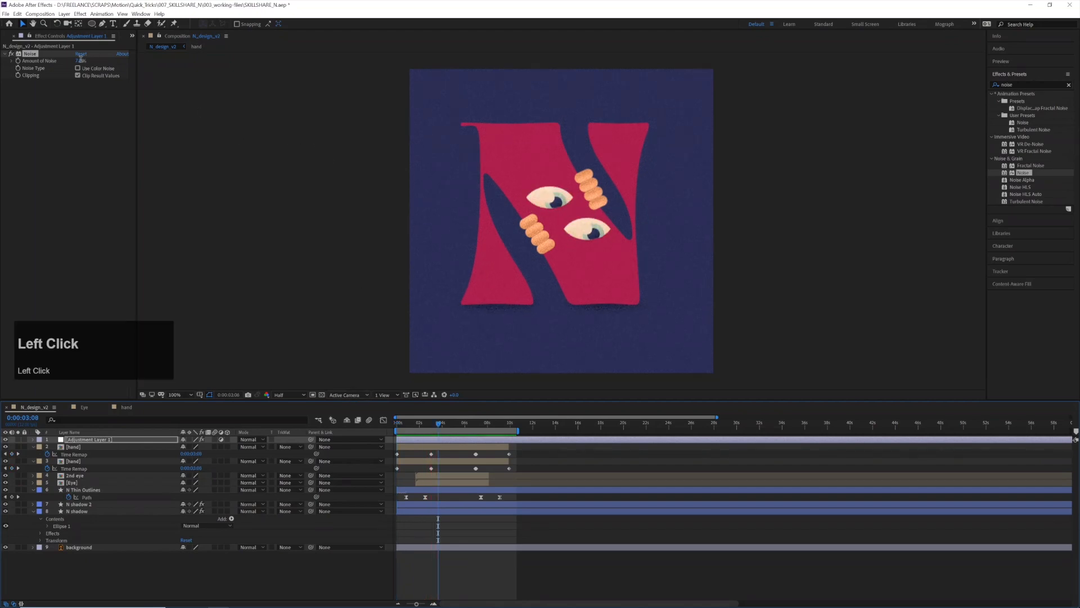
{"action": "type", "text": "5"}
{"action": "key", "text": "Return"}
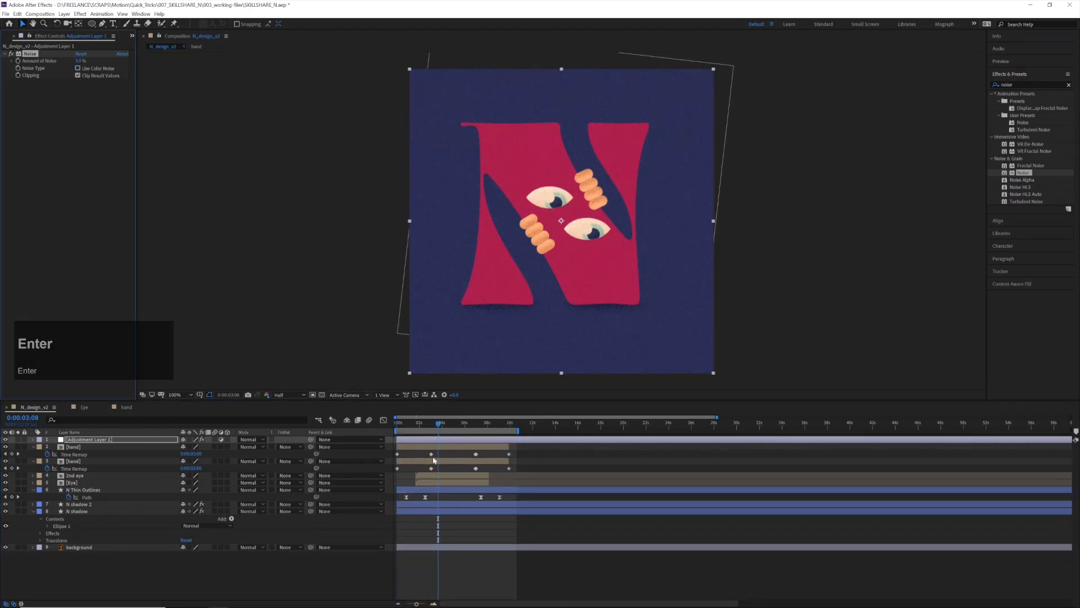
{"action": "left_click", "coordinate": [772, 451]}
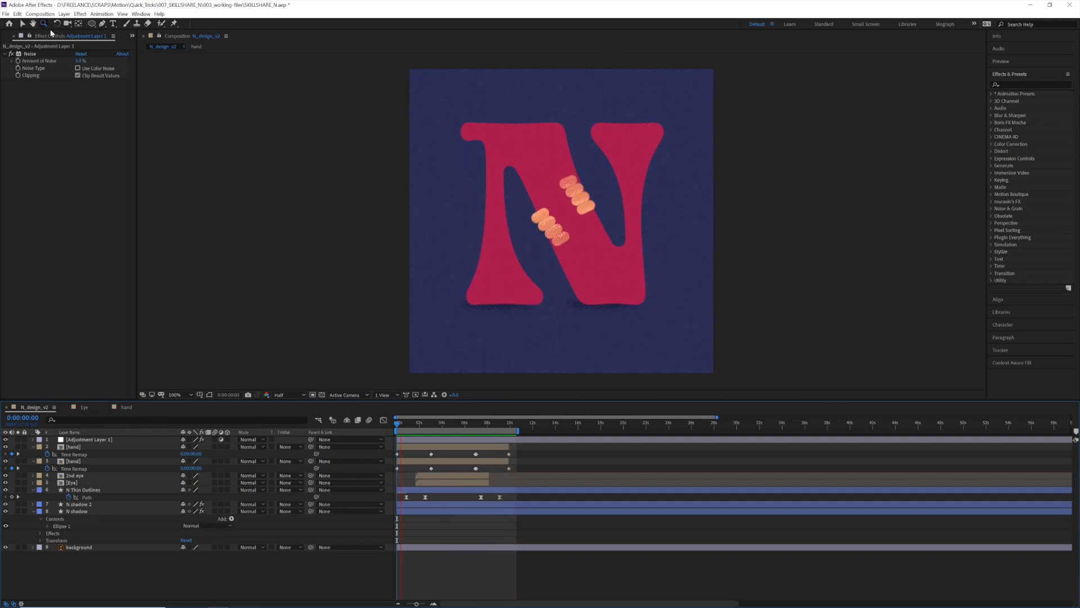
Create a new red solid layer named "turbulent noise" at the composition's size
{"action": "right_click", "coordinate": [122, 546]}
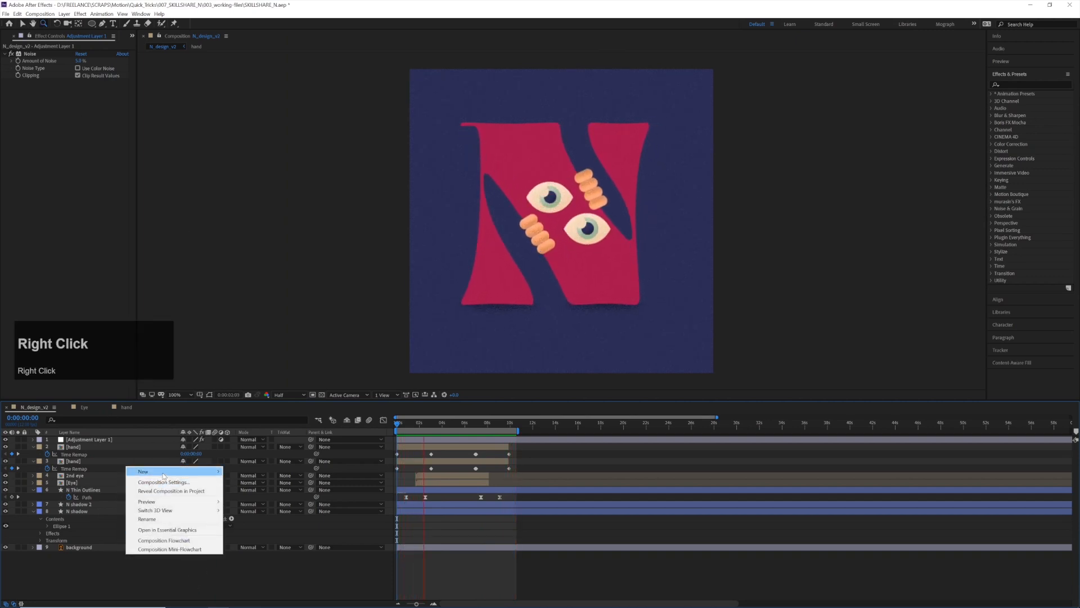
{"action": "mouse_move", "coordinate": [169, 471]}
{"action": "left_click", "coordinate": [242, 491]}
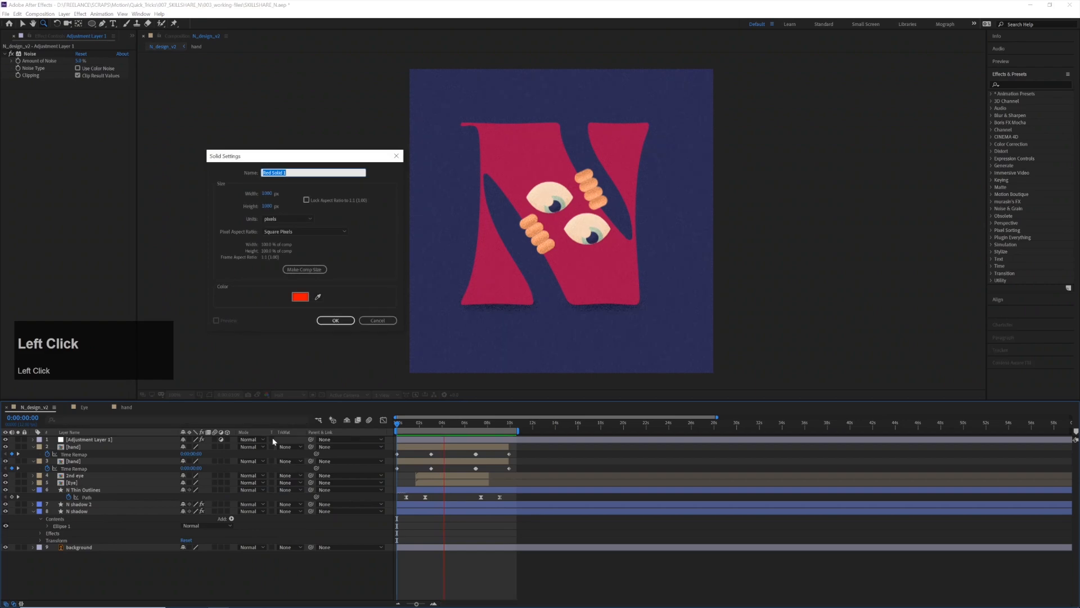
{"action": "type", "text": "tu"}
{"action": "key", "text": "BackSpace"}
{"action": "type", "text": "rbu"}
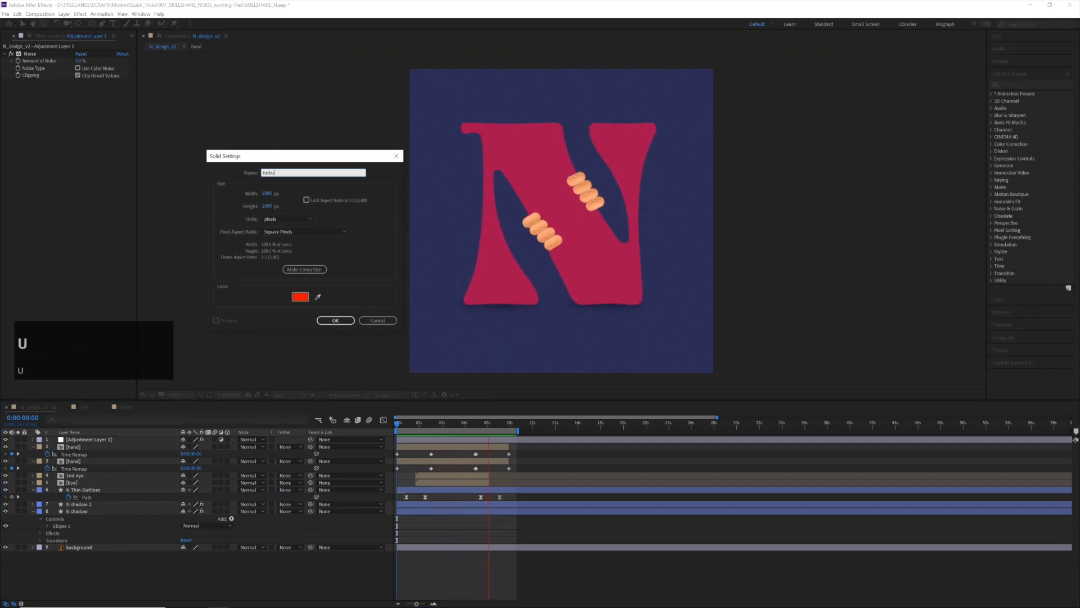
{"action": "type", "text": "lent bo"}
{"action": "key", "text": "BackSpace"}
{"action": "key", "text": "BackSpace"}
{"action": "type", "text": "noise"}
{"action": "key", "text": "Return"}
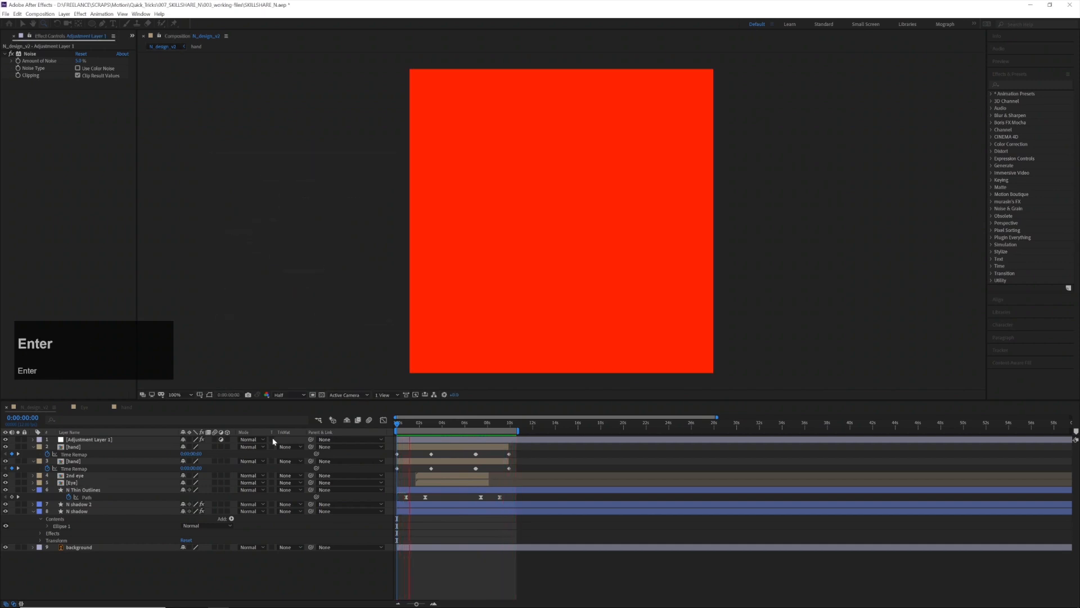
Park the playhead around 5 seconds, apply the Turbulent Noise effect to the red solid, and raise its Contrast
{"action": "left_click", "coordinate": [455, 432]}
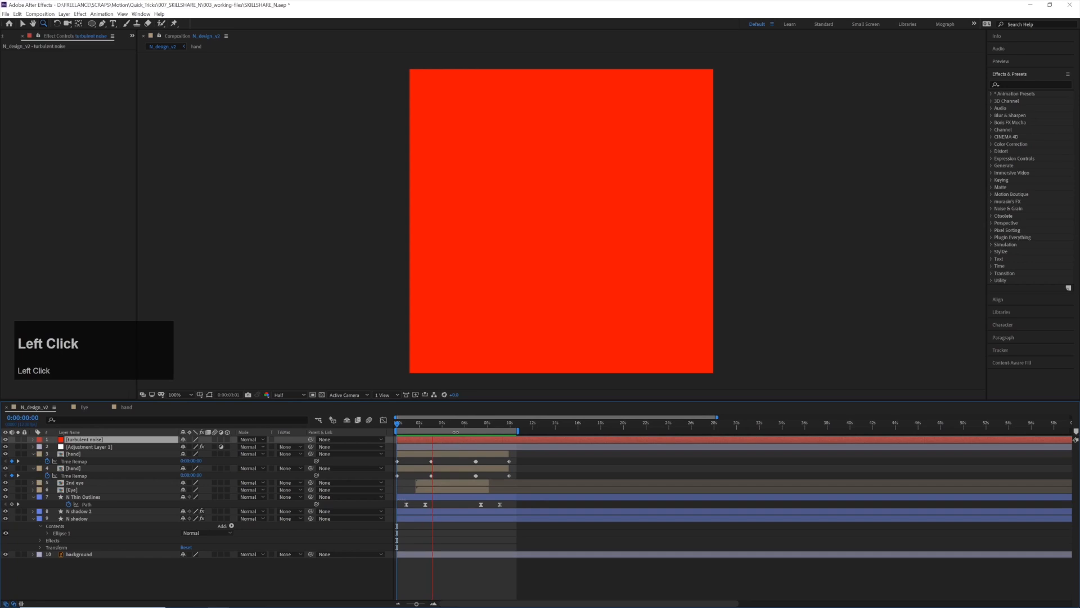
{"action": "left_click", "coordinate": [456, 431]}
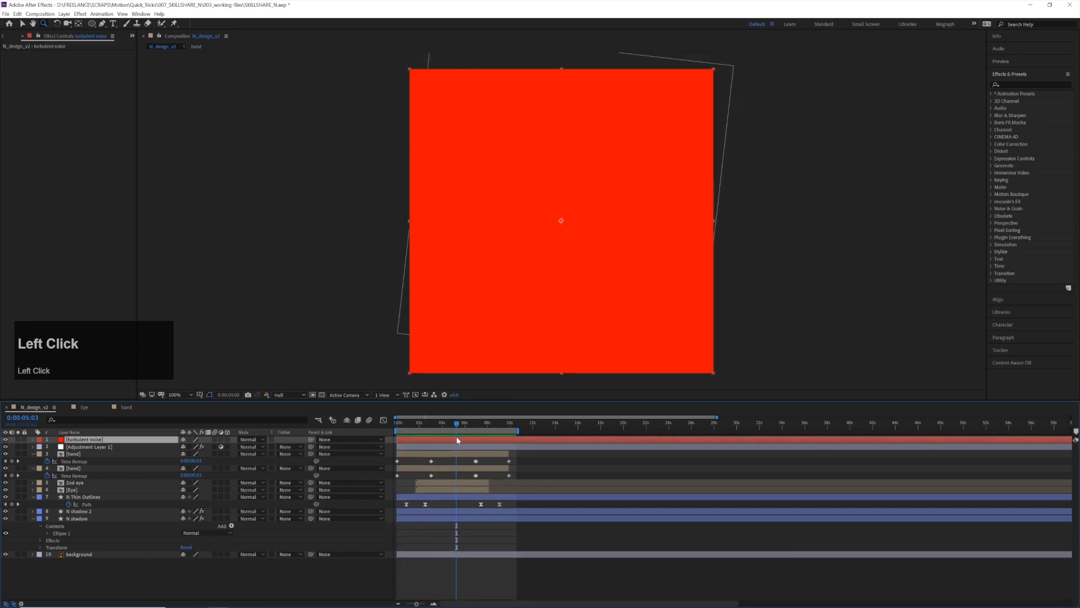
{"action": "left_click", "coordinate": [1014, 83]}
{"action": "type", "text": "tub"}
{"action": "key", "text": "BackSpace"}
{"action": "type", "text": "rbl"}
{"action": "key", "text": "BackSpace"}
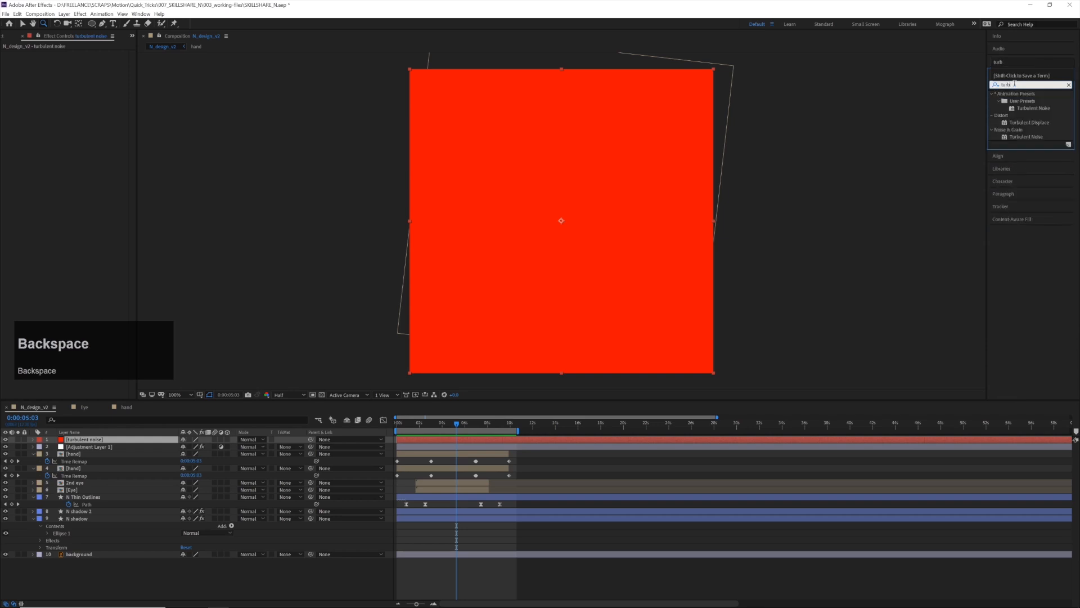
{"action": "key", "text": "Down"}
{"action": "scroll", "coordinate": [1031, 116], "scroll_direction": "down", "scroll_amount": 2}
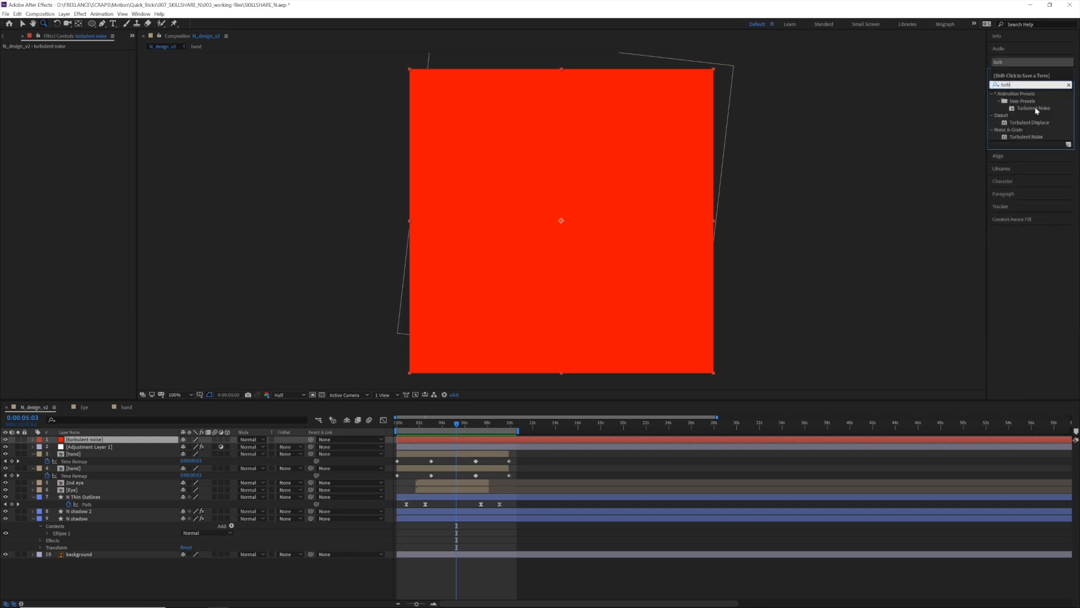
{"action": "double_click", "coordinate": [1032, 137]}
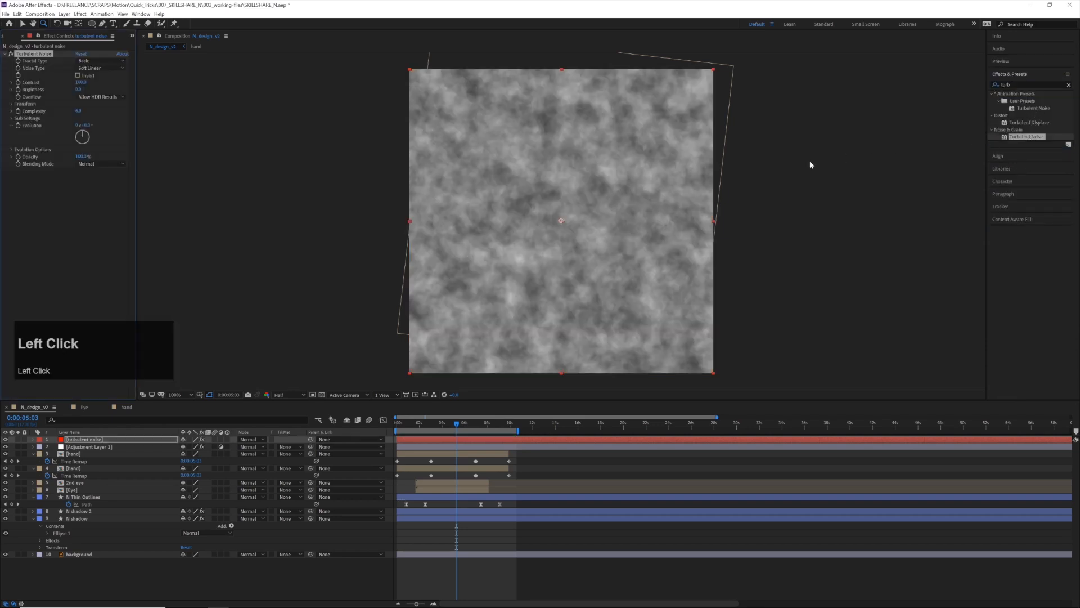
{"action": "left_click_drag", "start_coordinate": [79, 82], "coordinate": [138, 84]}
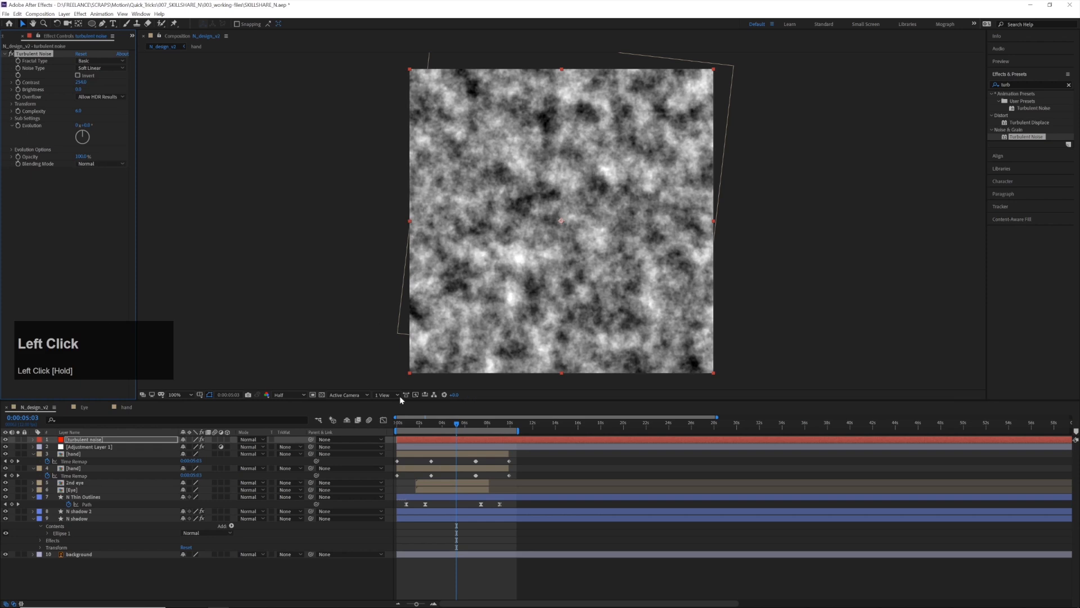
Add the expression time*6 to the Turbulent Noise effect's Random Seed so the texture keeps changing
{"action": "left_click", "coordinate": [11, 149]}
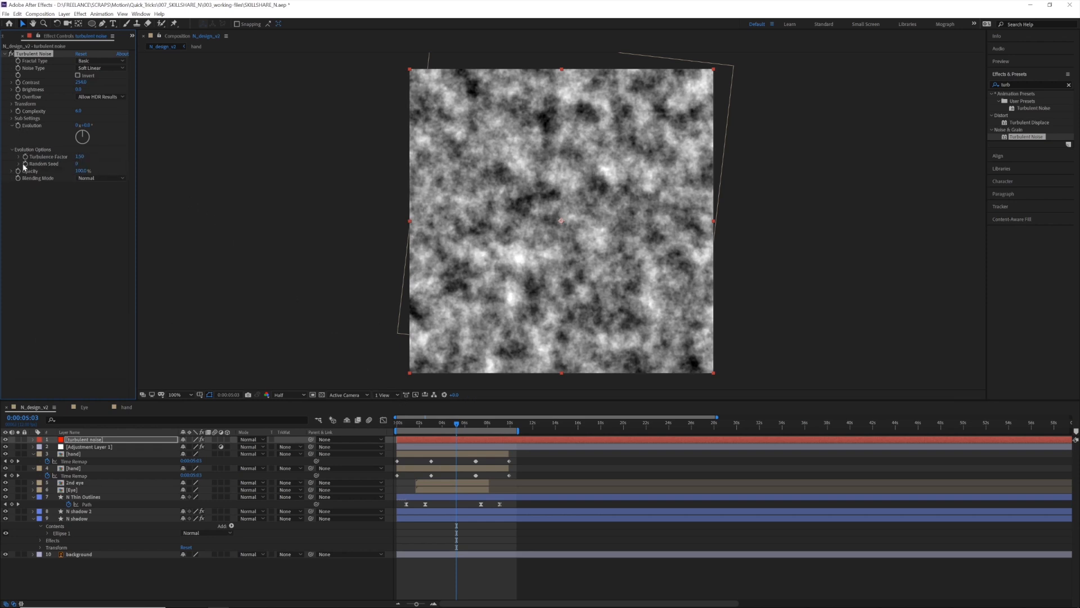
{"action": "left_click", "coordinate": [25, 163], "text": "alt"}
{"action": "type", "text": "ti"}
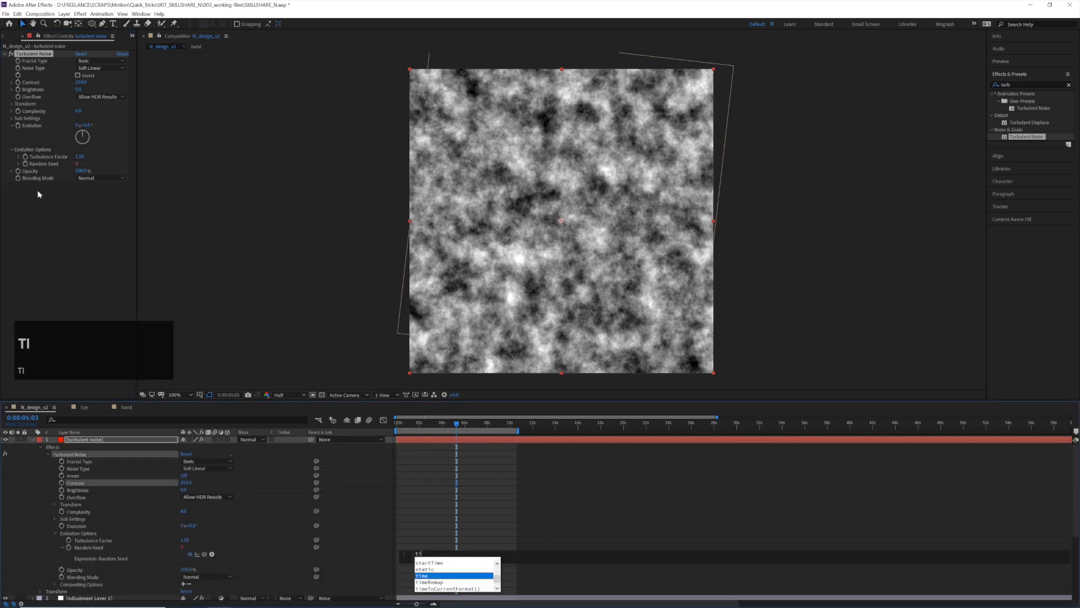
{"action": "type", "text": "me*6"}
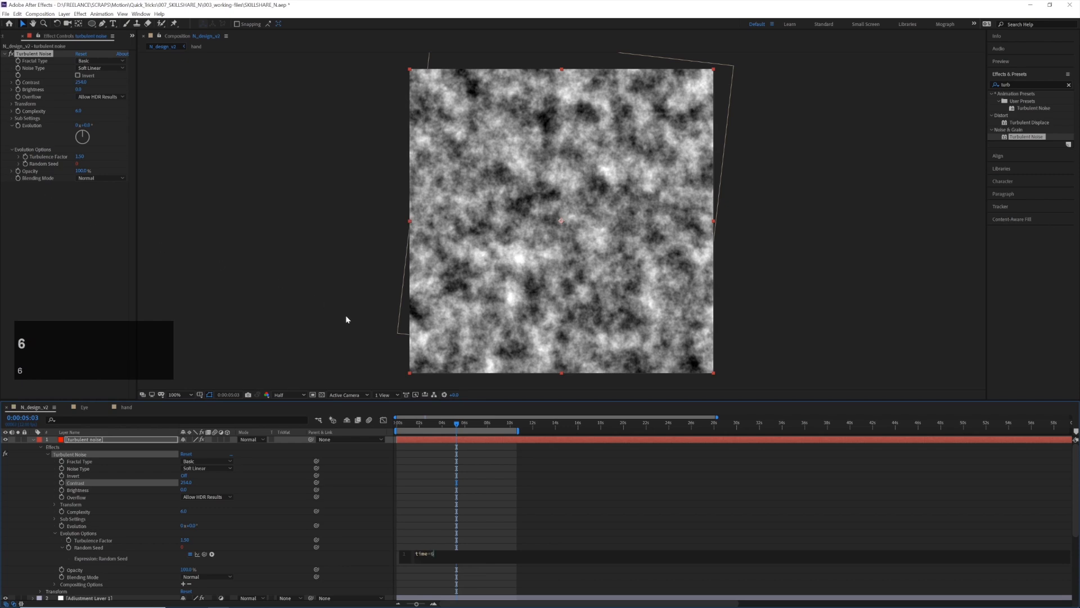
{"action": "left_click", "coordinate": [427, 461]}
Preview the animated noise from the start and check the Random Seed expression
{"action": "left_click_drag", "start_coordinate": [422, 426], "coordinate": [368, 424]}
{"action": "key", "text": "space"}
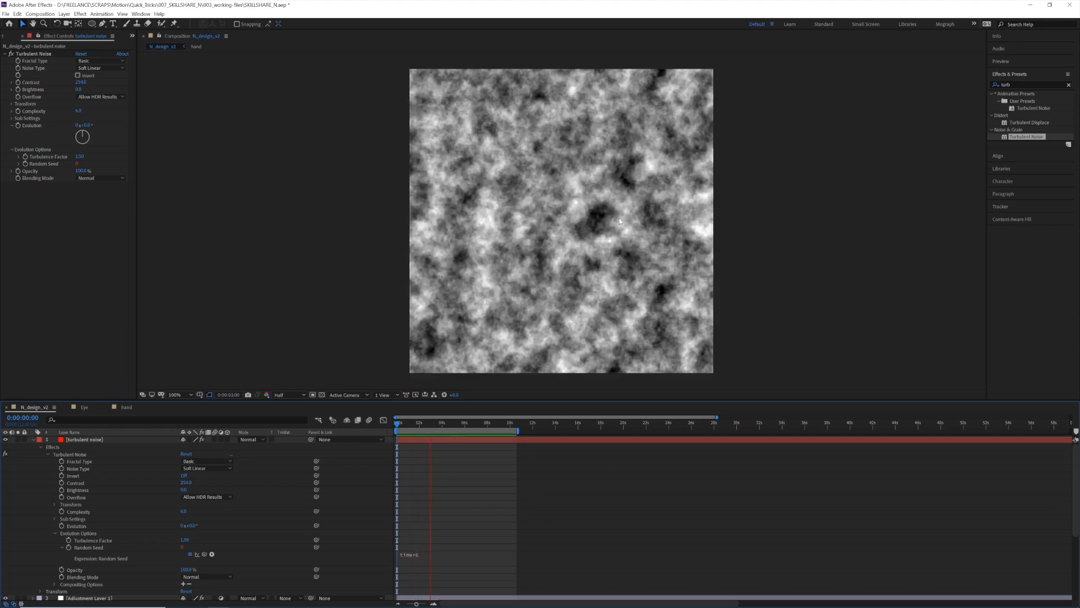
{"action": "left_click", "coordinate": [416, 560]}
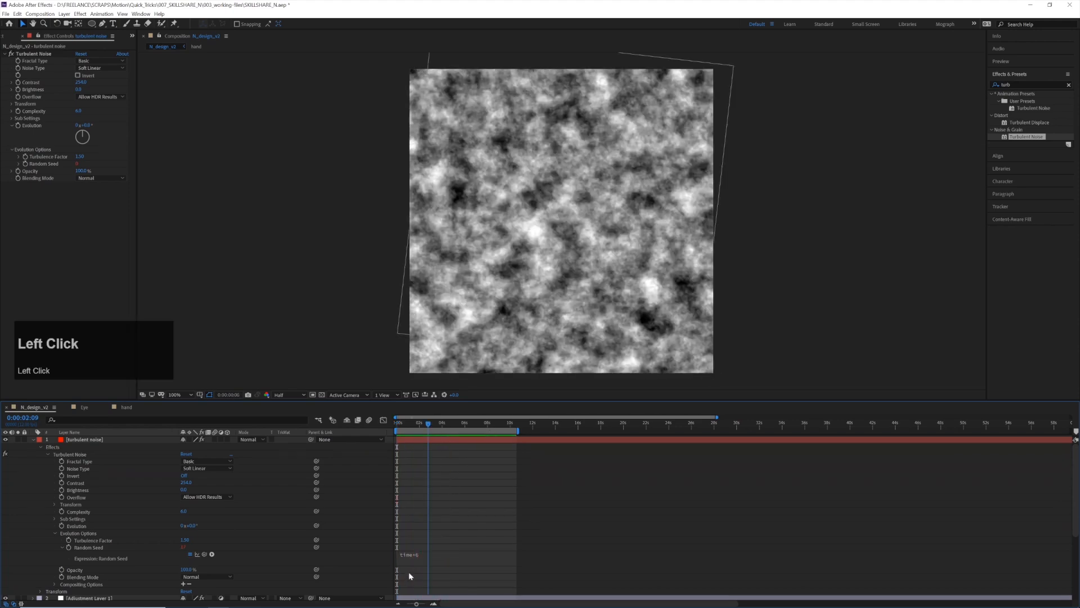
{"action": "left_click", "coordinate": [419, 557]}
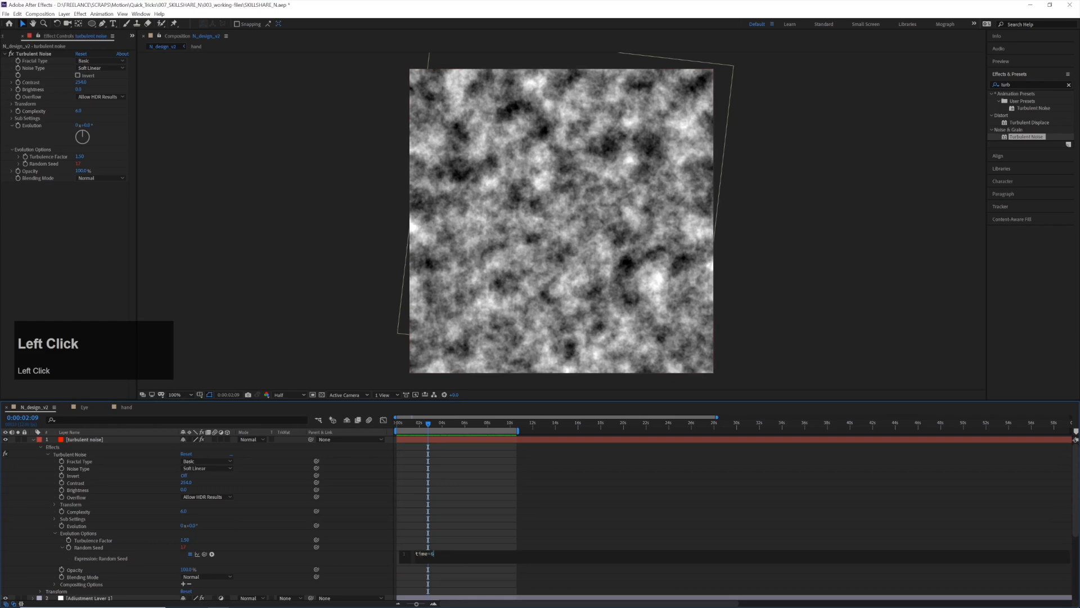
{"action": "mouse_move", "coordinate": [424, 423]}
{"action": "left_mouse_down"}
{"action": "mouse_move", "coordinate": [463, 428]}
{"action": "mouse_move", "coordinate": [428, 427]}
{"action": "left_mouse_up"}
Collapse and hide the turbulent noise layer and create a new adjustment layer at the top of the stack
{"action": "left_click", "coordinate": [32, 439]}
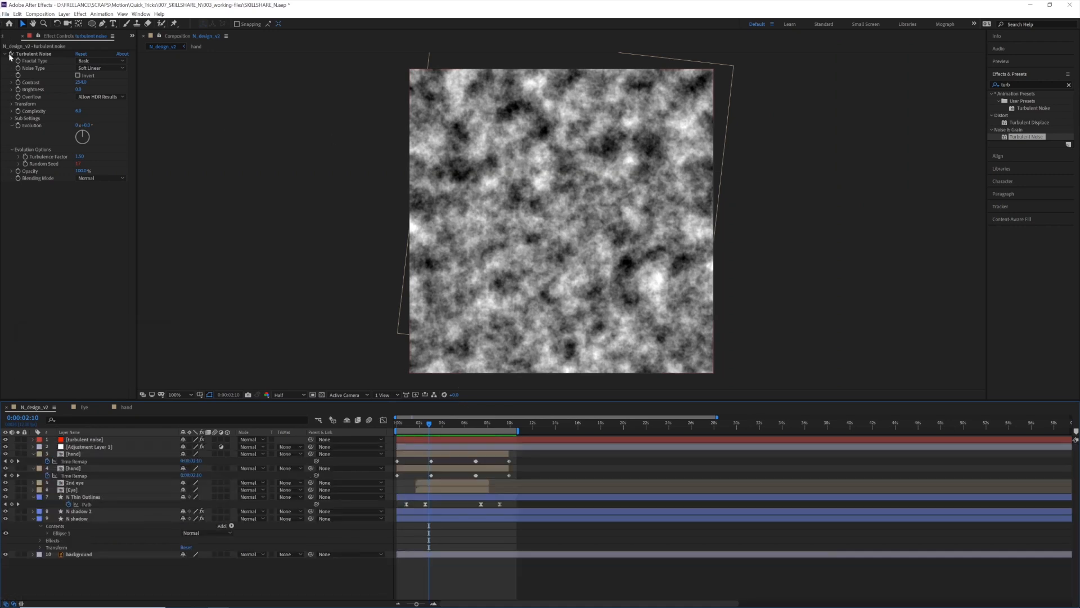
{"action": "left_click", "coordinate": [6, 440]}
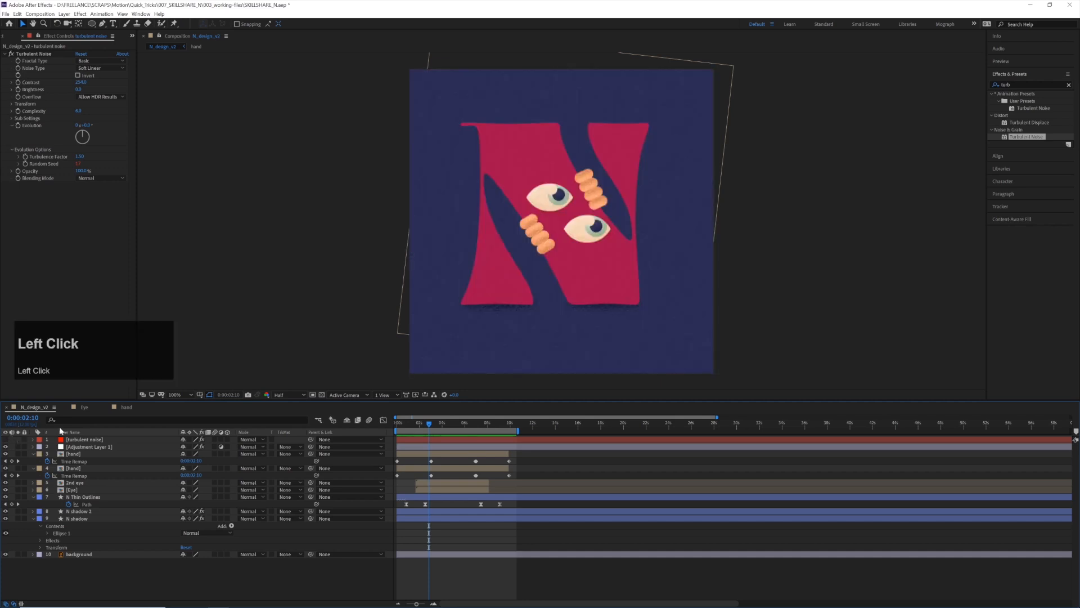
{"action": "right_click", "coordinate": [93, 576]}
{"action": "mouse_move", "coordinate": [141, 488]}
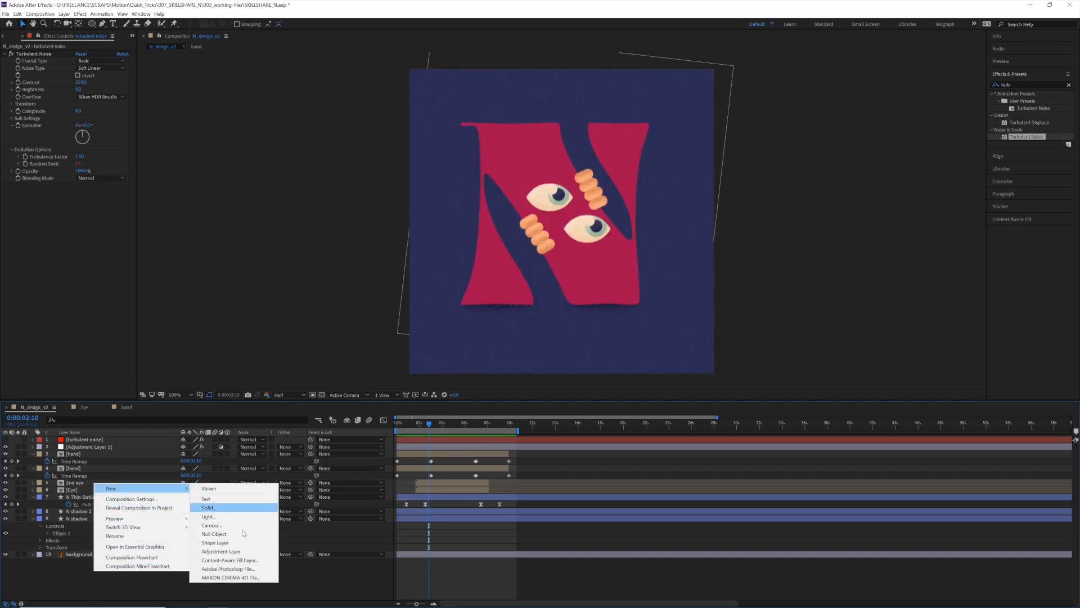
{"action": "left_click", "coordinate": [260, 547]}
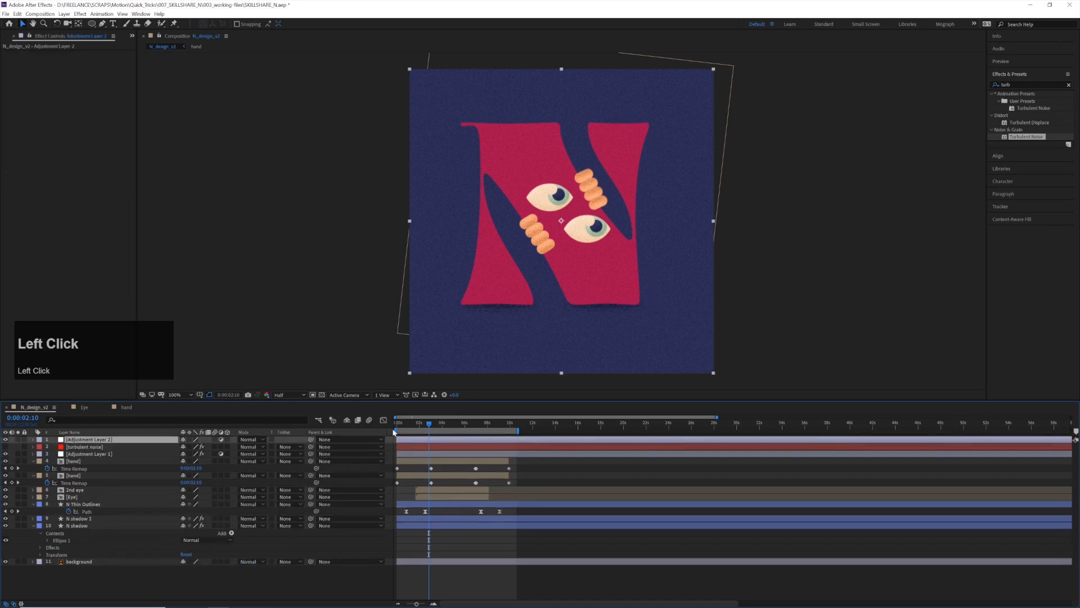
Find the Displacement Map effect and apply it to the new adjustment layer
{"action": "left_click", "coordinate": [1016, 84]}
{"action": "type", "text": "displace"}
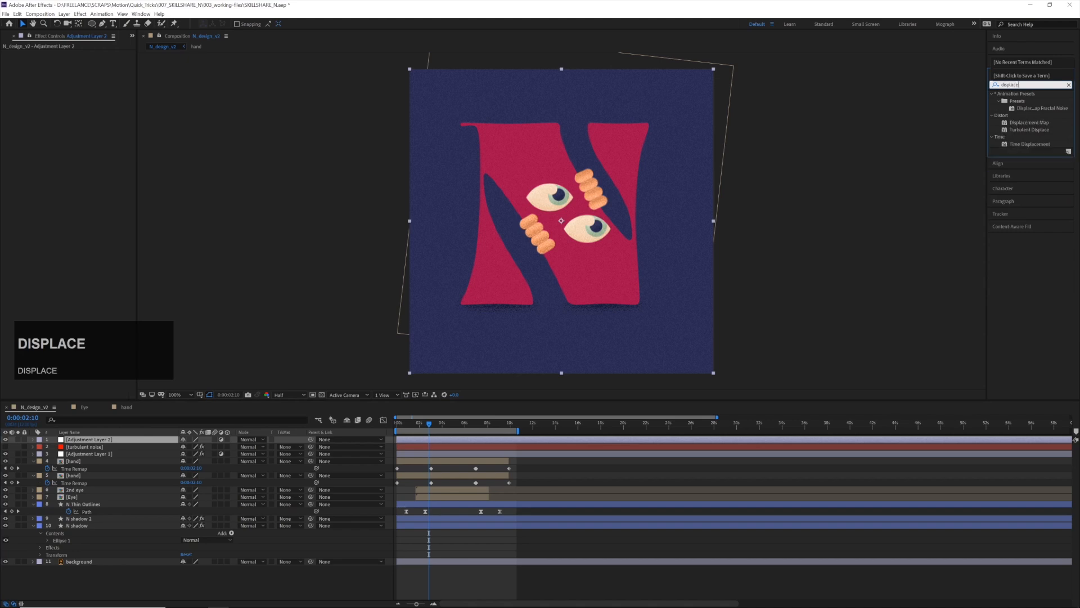
{"action": "double_click", "coordinate": [1046, 122]}
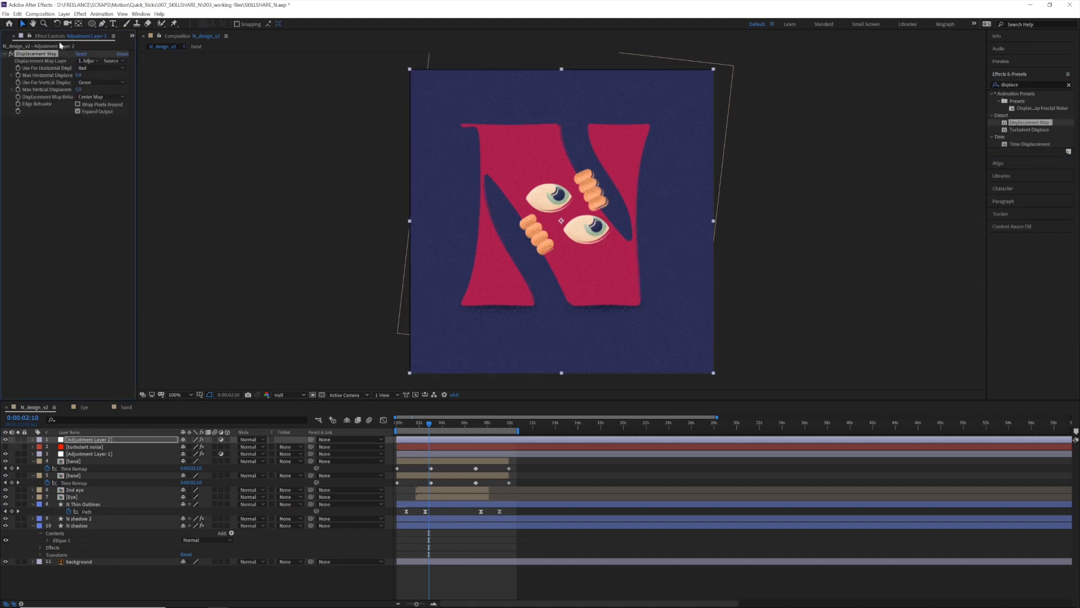
Use the turbulent noise layer as the displacement map and drive both horizontal and vertical displacement by Luminance
{"action": "left_click", "coordinate": [89, 60]}
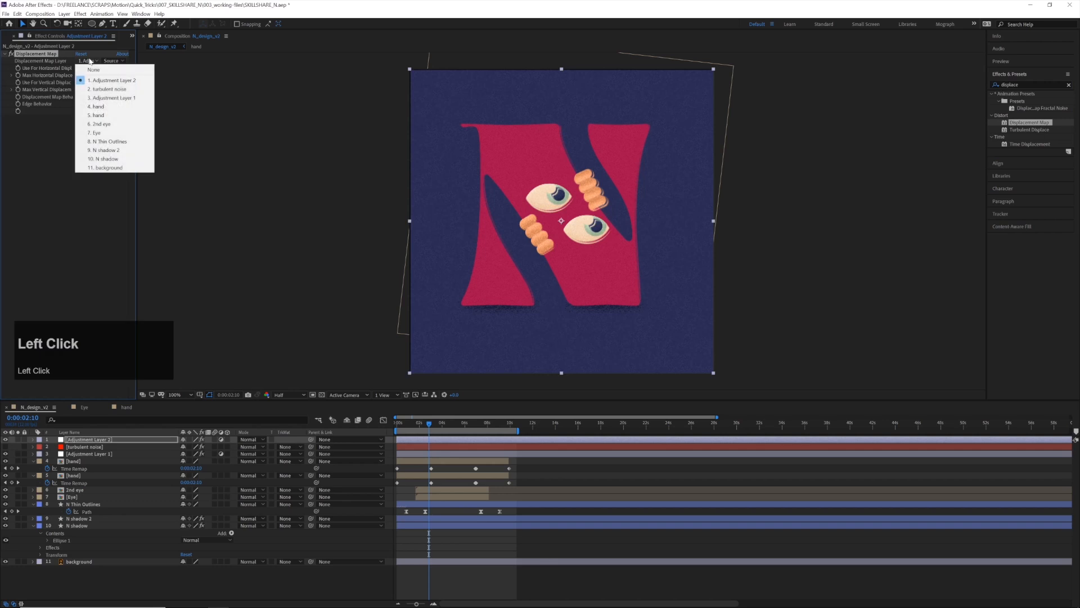
{"action": "left_click", "coordinate": [125, 90]}
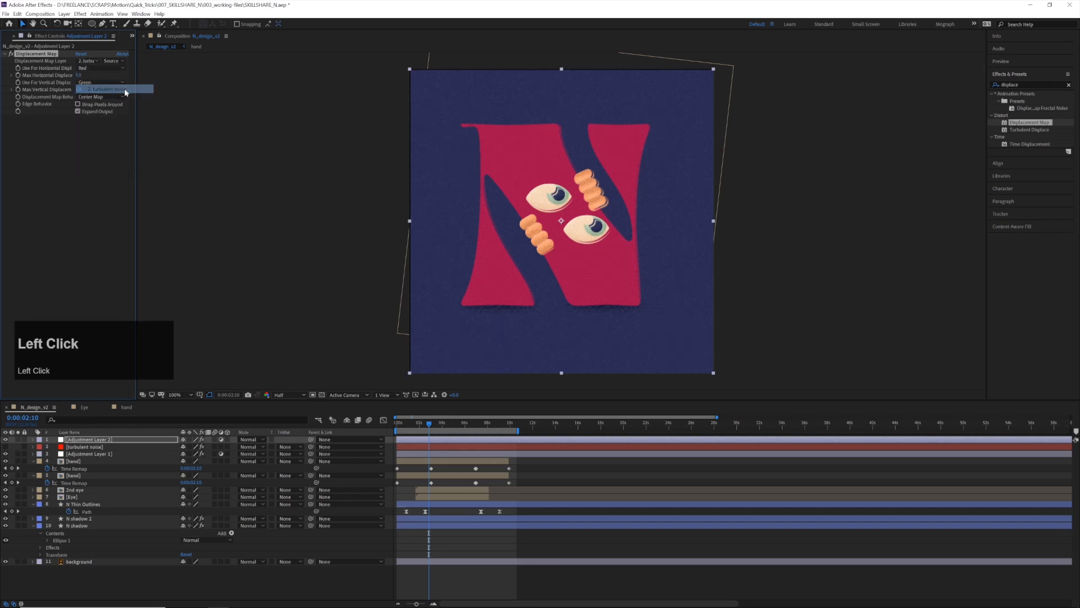
{"action": "left_click", "coordinate": [99, 68]}
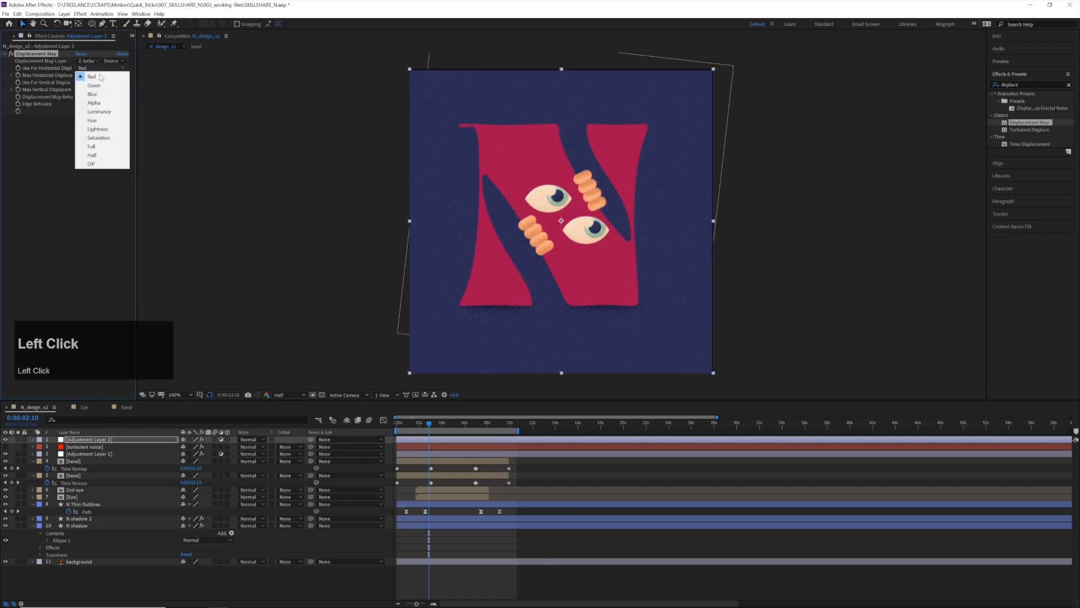
{"action": "left_click", "coordinate": [99, 112]}
{"action": "left_click", "coordinate": [99, 82]}
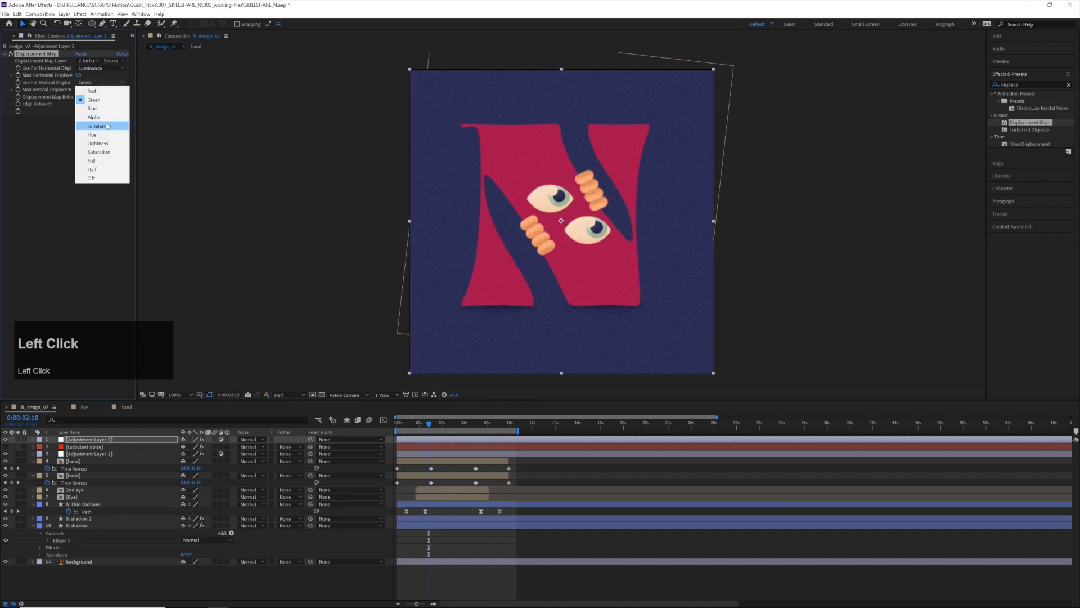
{"action": "left_click", "coordinate": [99, 126]}
Preview the animation from the start and inspect the displaced edges of the eyes and hands up close
{"action": "left_click", "coordinate": [416, 426]}
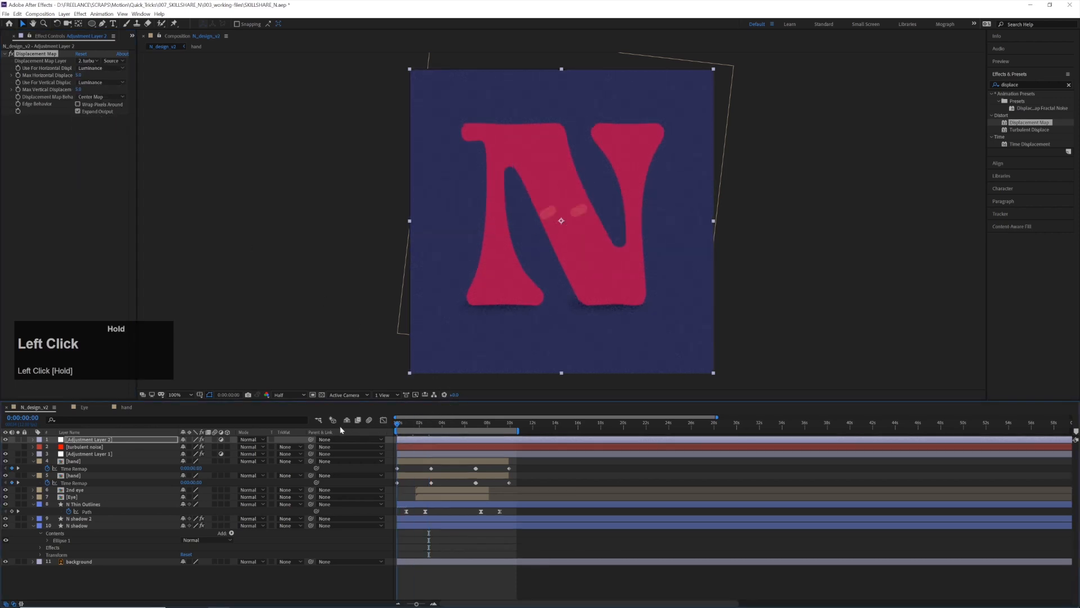
{"action": "key", "text": "space"}
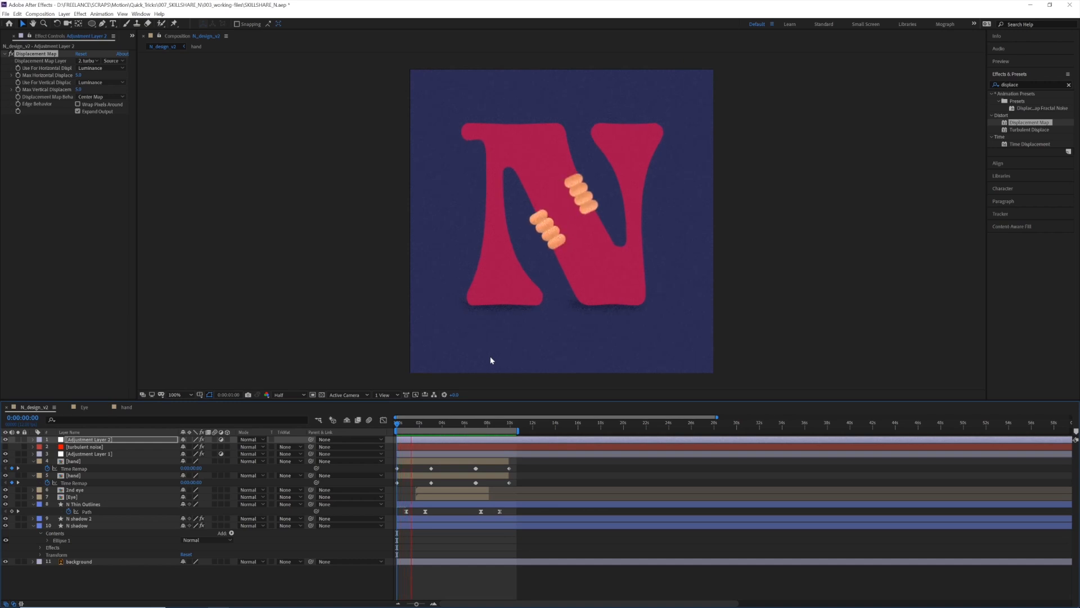
{"action": "key", "text": "space"}
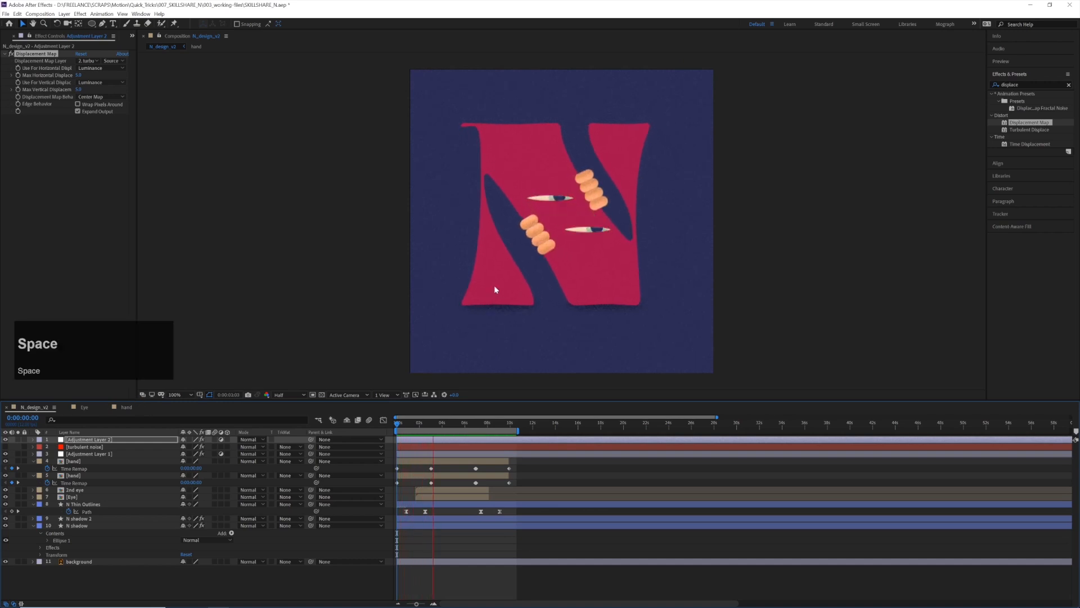
{"action": "scroll", "coordinate": [491, 291], "scroll_direction": "up", "scroll_amount": 1}
{"action": "key", "text": "space"}
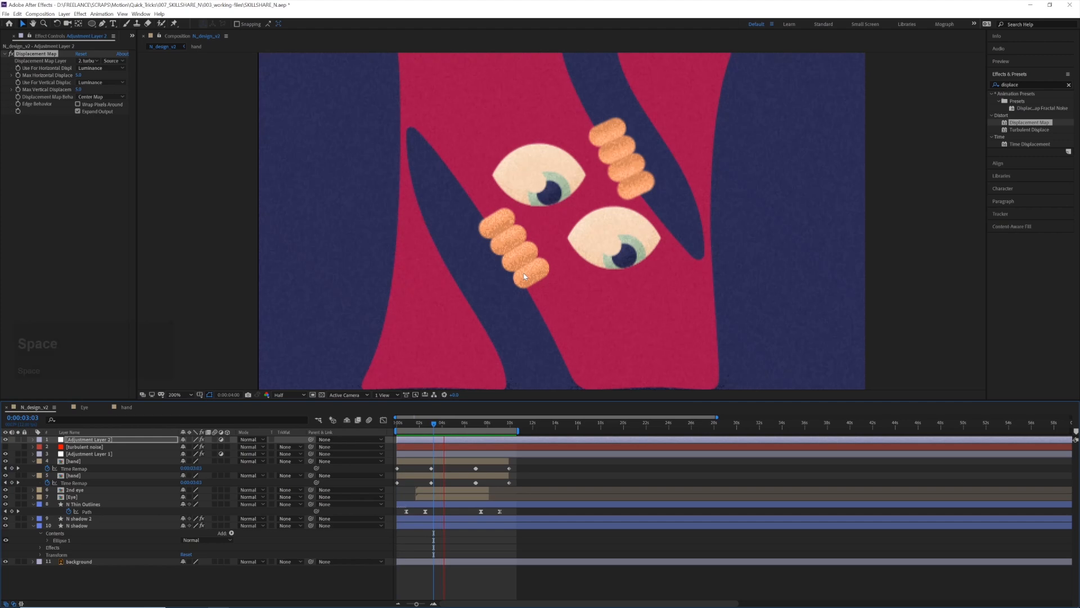
{"action": "key", "text": "space"}
Pre-compose the turbulent noise layer as "turbulent noise Comp 1", moving all attributes into the new composition
{"action": "left_click", "coordinate": [90, 448]}
{"action": "right_click", "coordinate": [83, 447]}
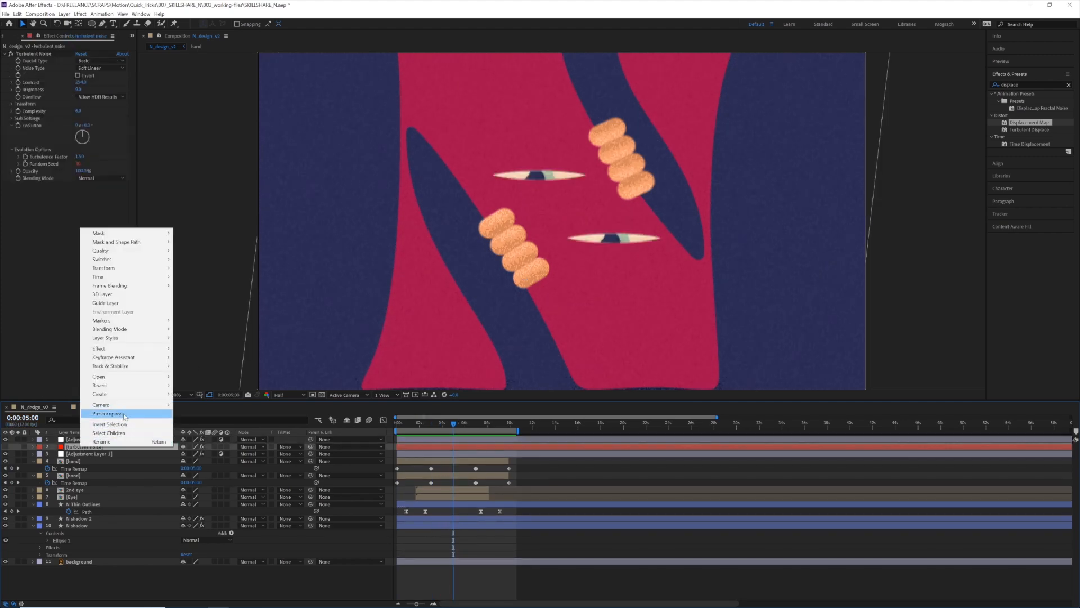
{"action": "left_click", "coordinate": [120, 414]}
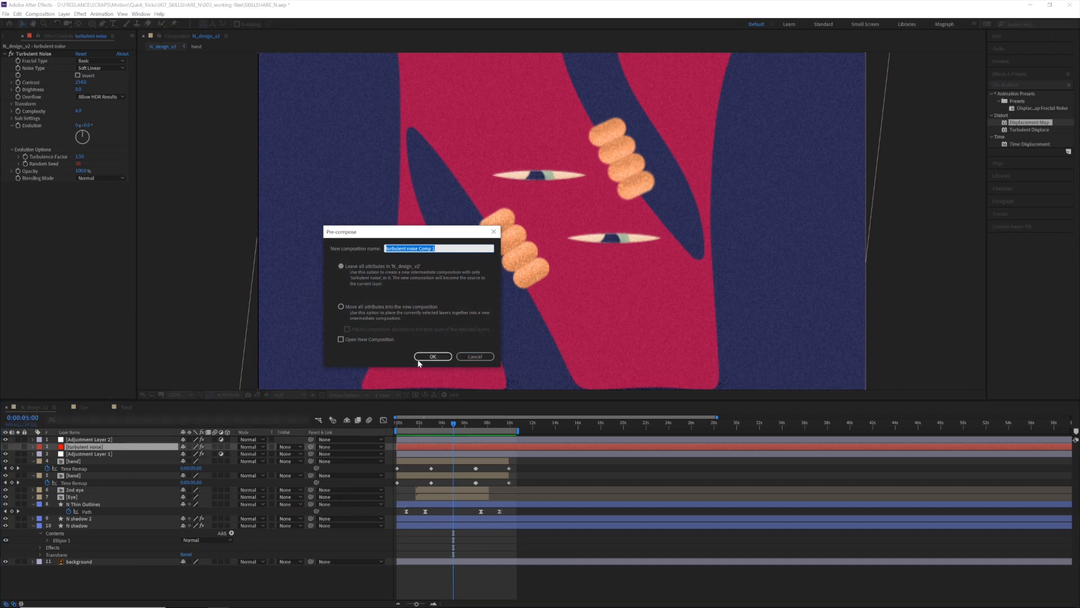
{"action": "left_click", "coordinate": [388, 308]}
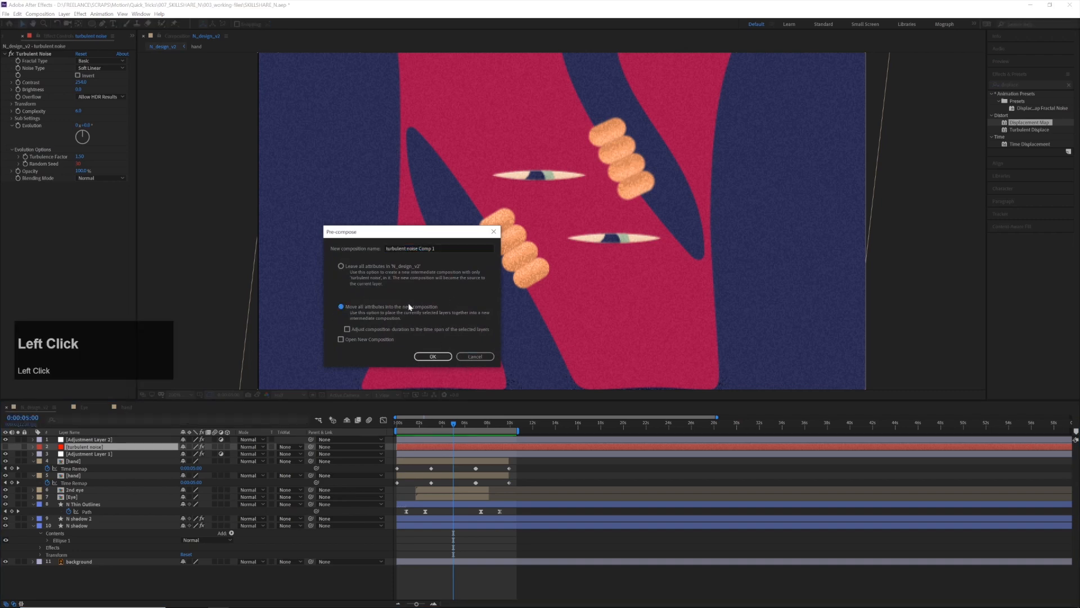
{"action": "left_click", "coordinate": [432, 357]}
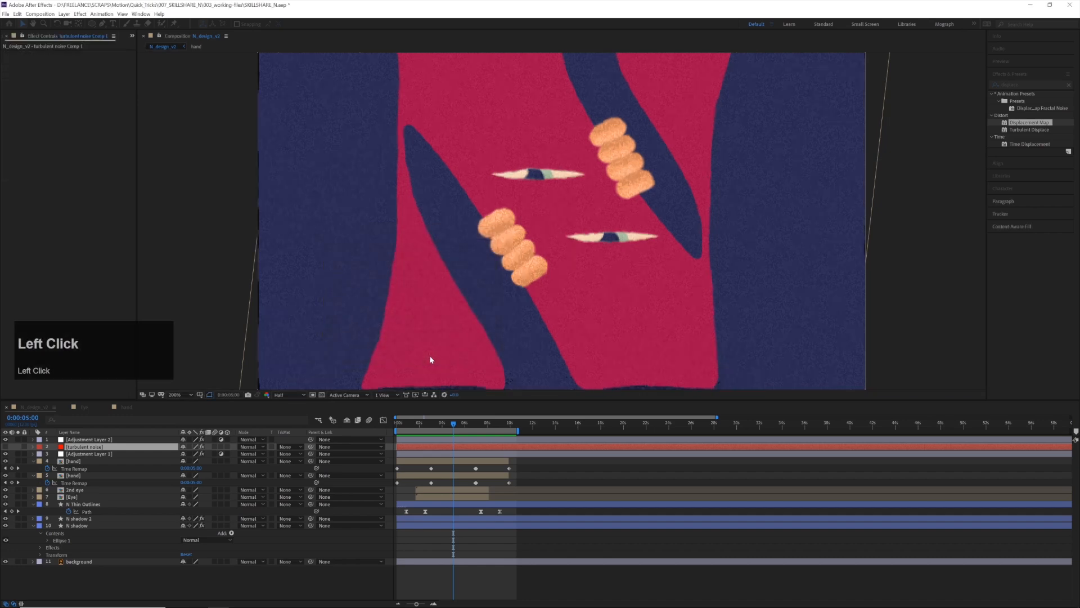
Preview the whole letter from the start to examine the displacement driven by the pre-composed noise
{"action": "left_click", "coordinate": [397, 426]}
{"action": "key", "text": "space"}
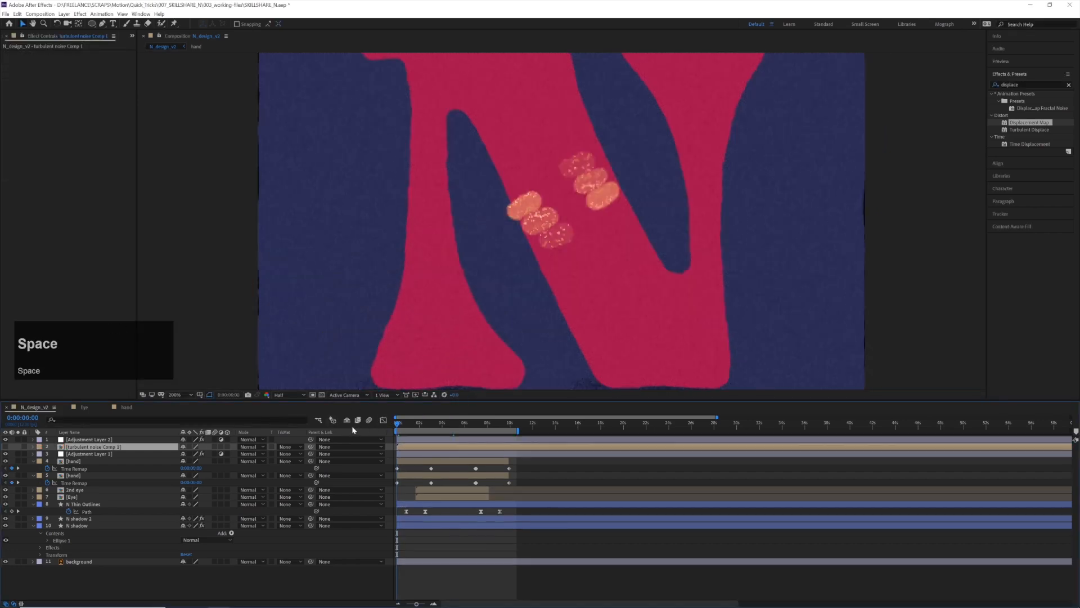
{"action": "scroll", "coordinate": [472, 273], "scroll_direction": "down", "scroll_amount": 4}
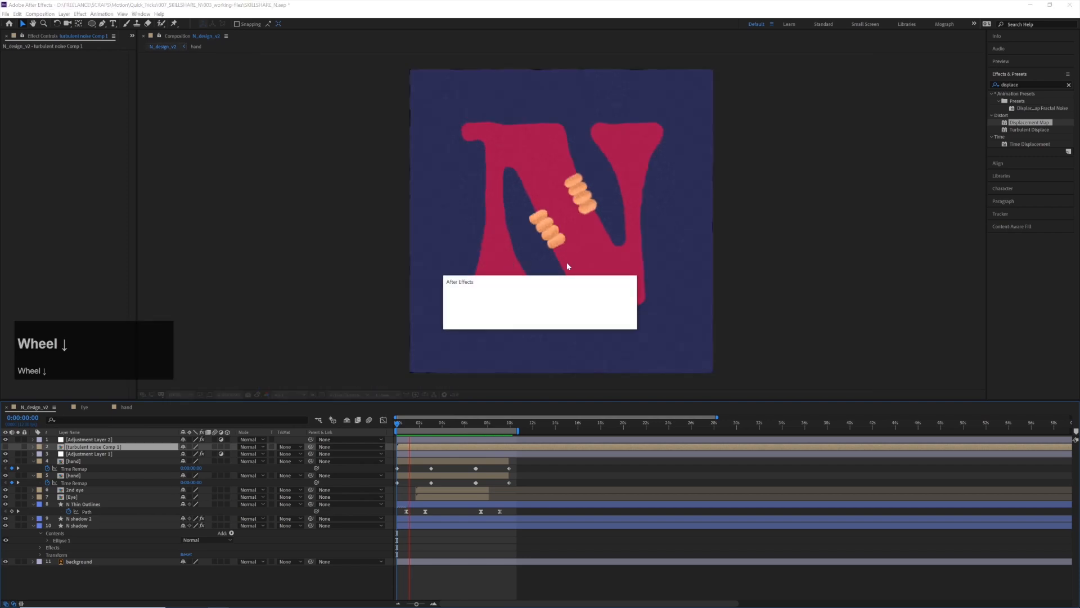
{"action": "left_click", "coordinate": [613, 319]}
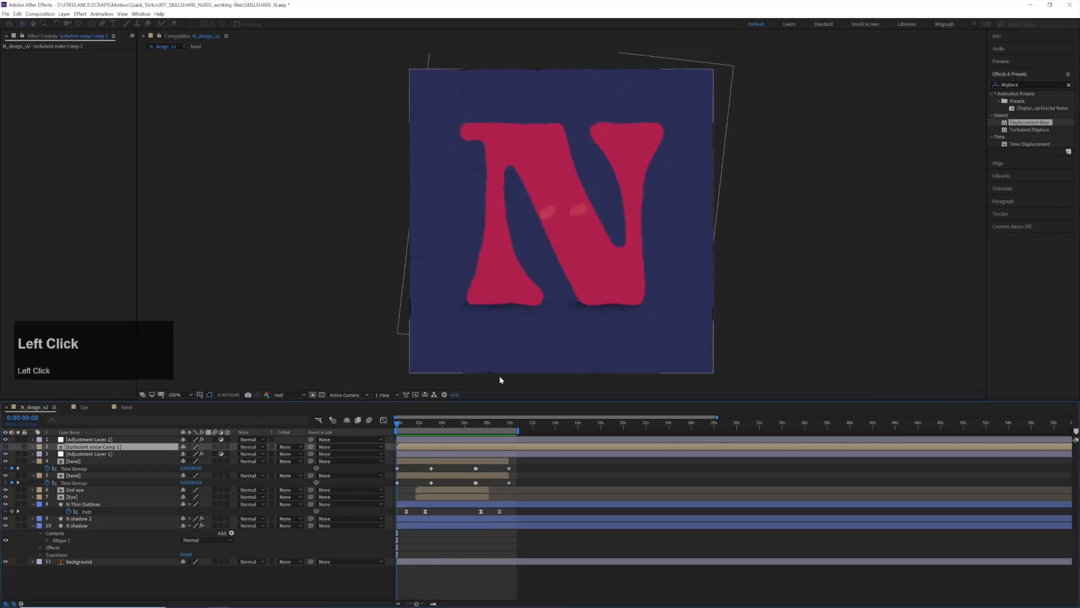
{"action": "key", "text": "space"}
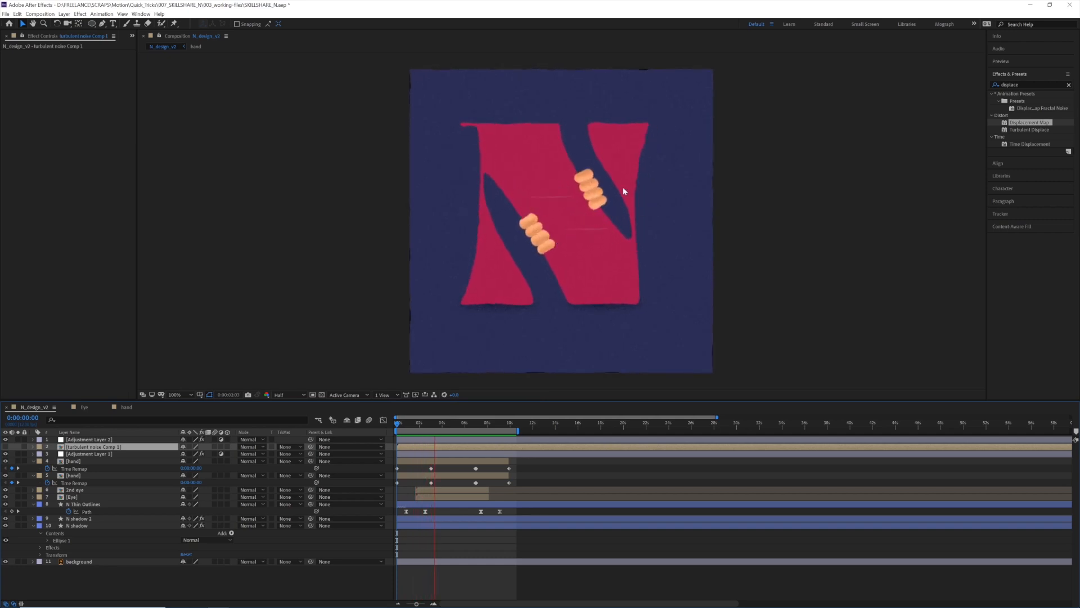
{"action": "key", "text": "space"}
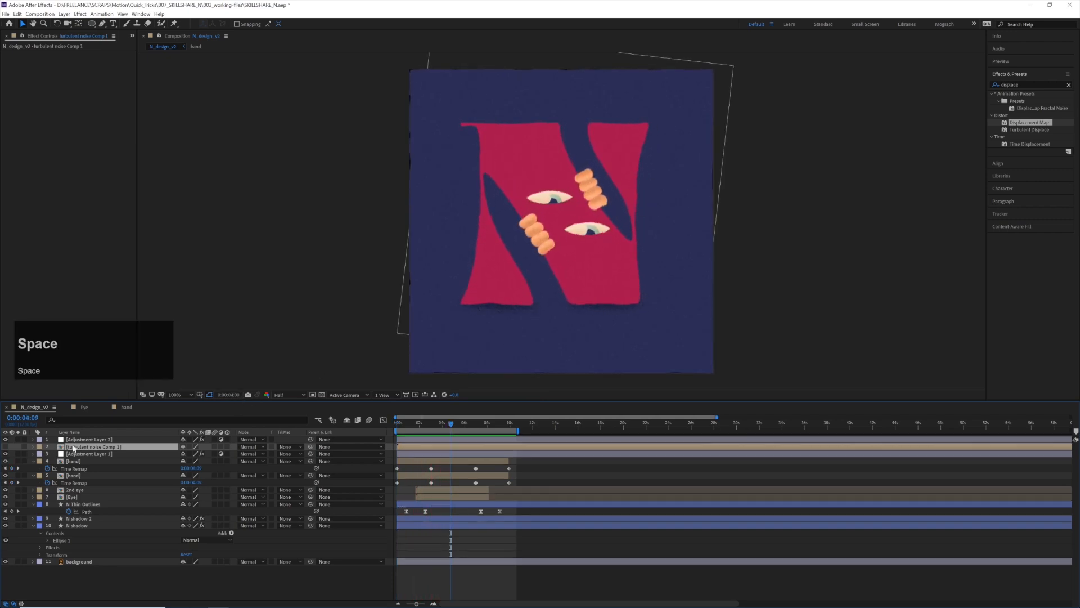
Rename the top adjustment layer "displacement map"
{"action": "left_click", "coordinate": [99, 439]}
{"action": "key", "text": "Return"}
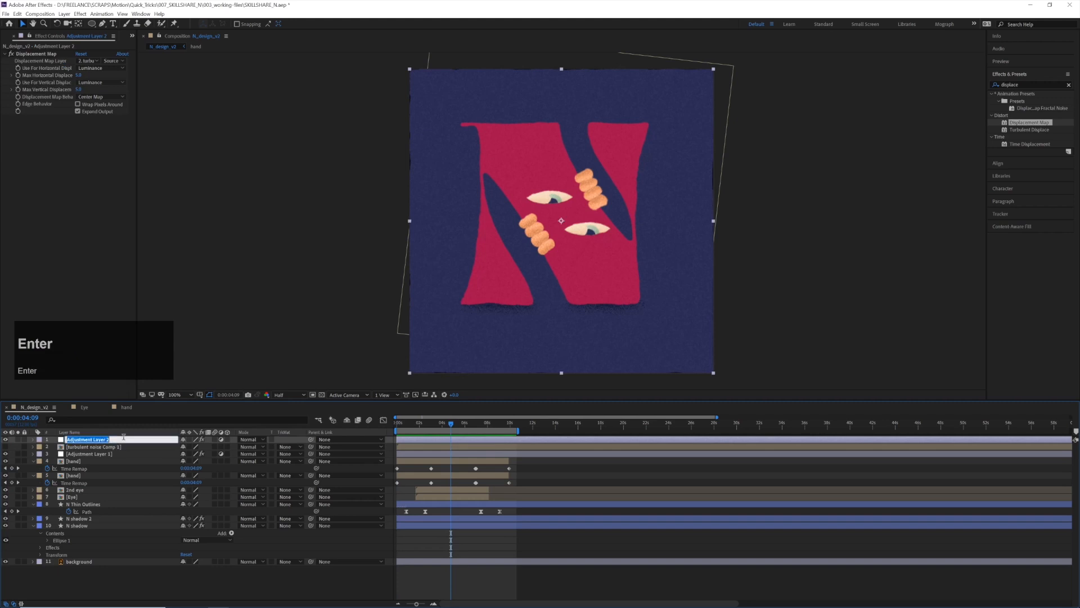
{"action": "type", "text": "displace"}
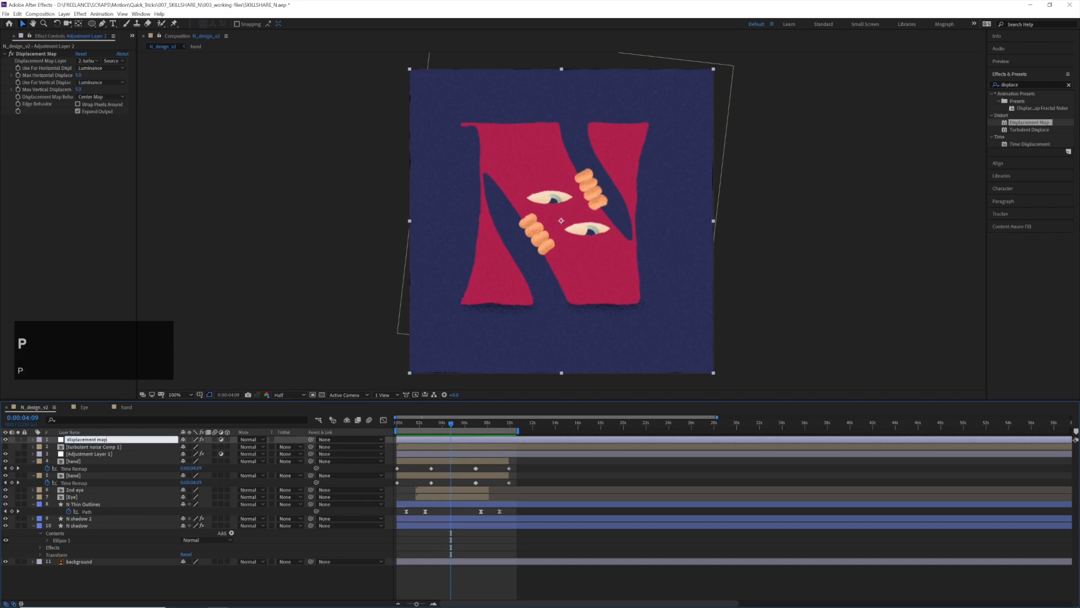
Set the maximum horizontal and vertical displacement to 2, turn on Wrap Pixels Around, and preview the animation
{"action": "left_click", "coordinate": [78, 75]}
{"action": "type", "text": "2"}
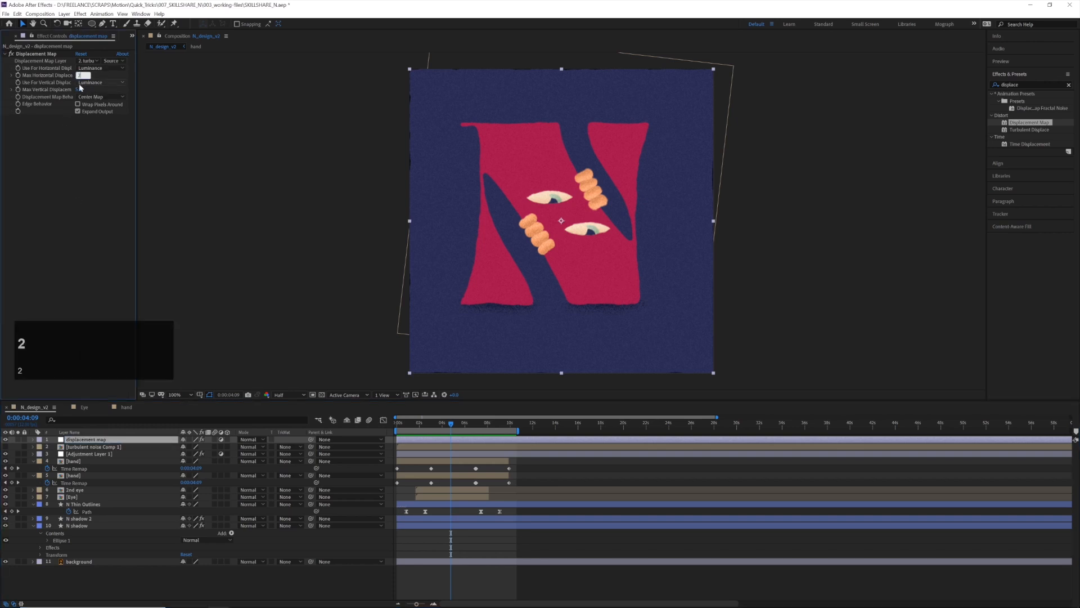
{"action": "left_click", "coordinate": [79, 90]}
{"action": "type", "text": "2"}
{"action": "left_click", "coordinate": [88, 105]}
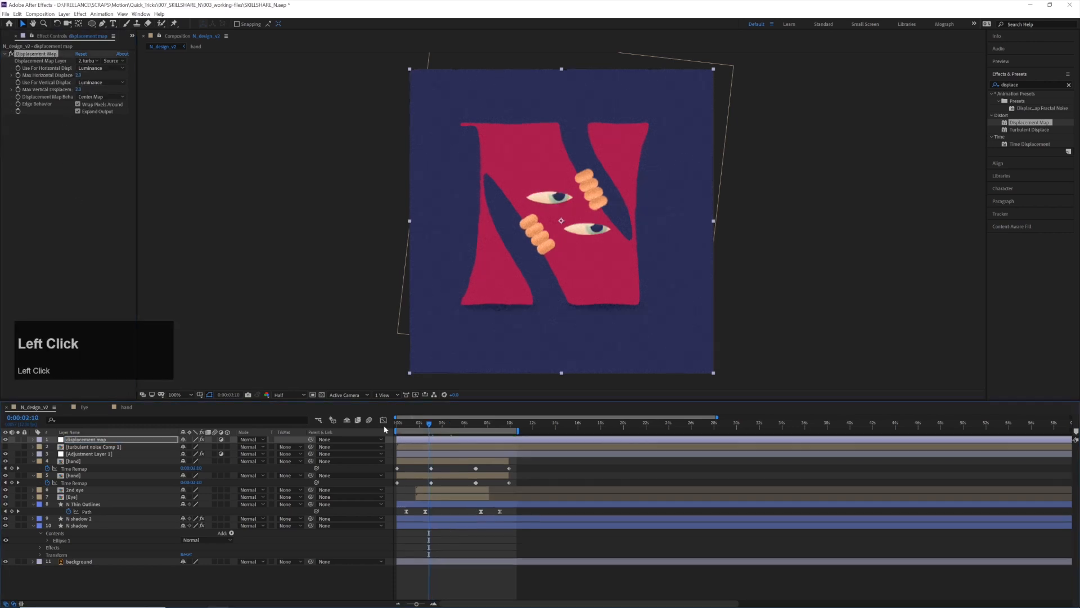
{"action": "key", "text": "space"}
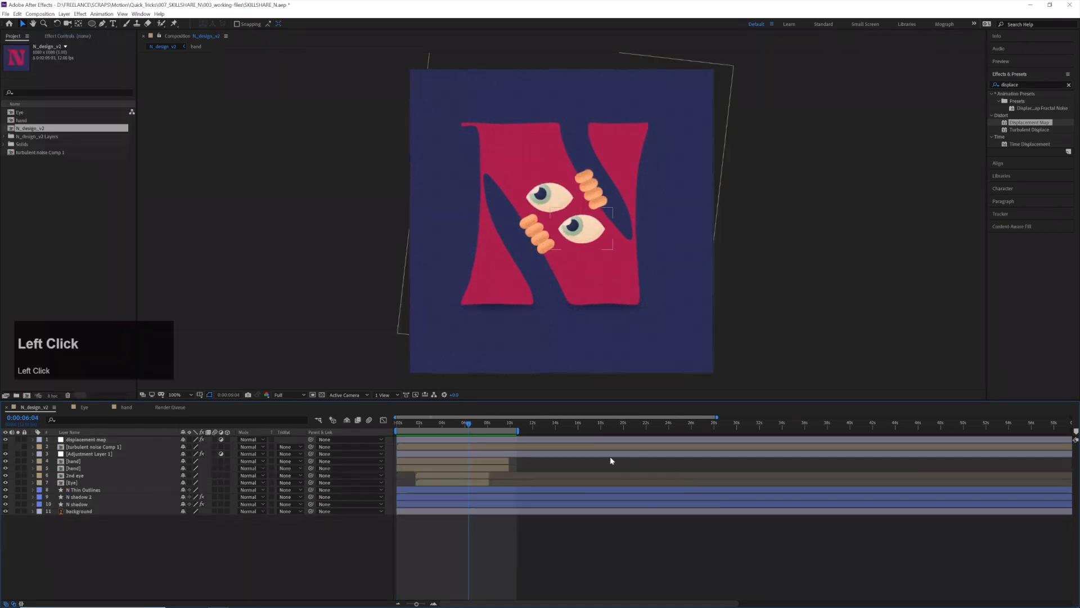
Add the N_design_v2 composition to the Adobe Media Encoder queue and save its output as N_design_v2 in the 005_renders folder
{"action": "left_click", "coordinate": [47, 15]}
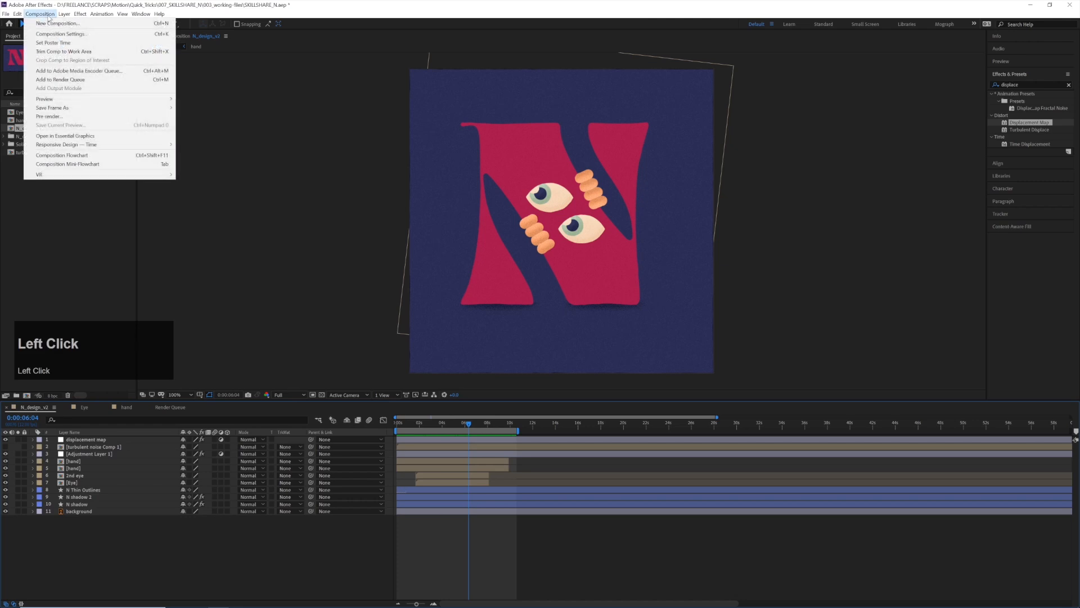
{"action": "left_click", "coordinate": [133, 72]}
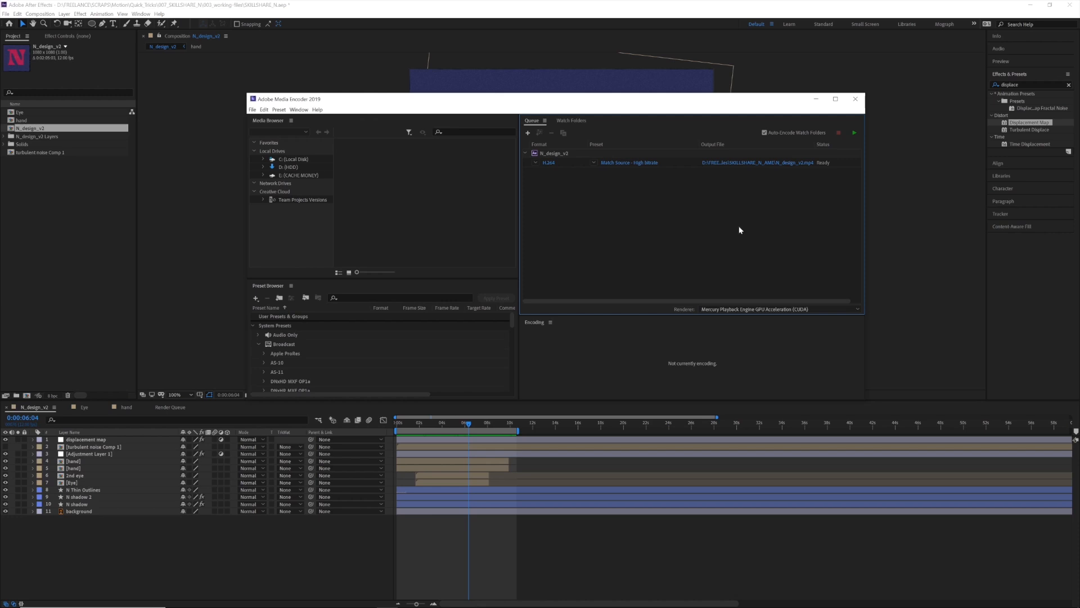
{"action": "left_click", "coordinate": [743, 164]}
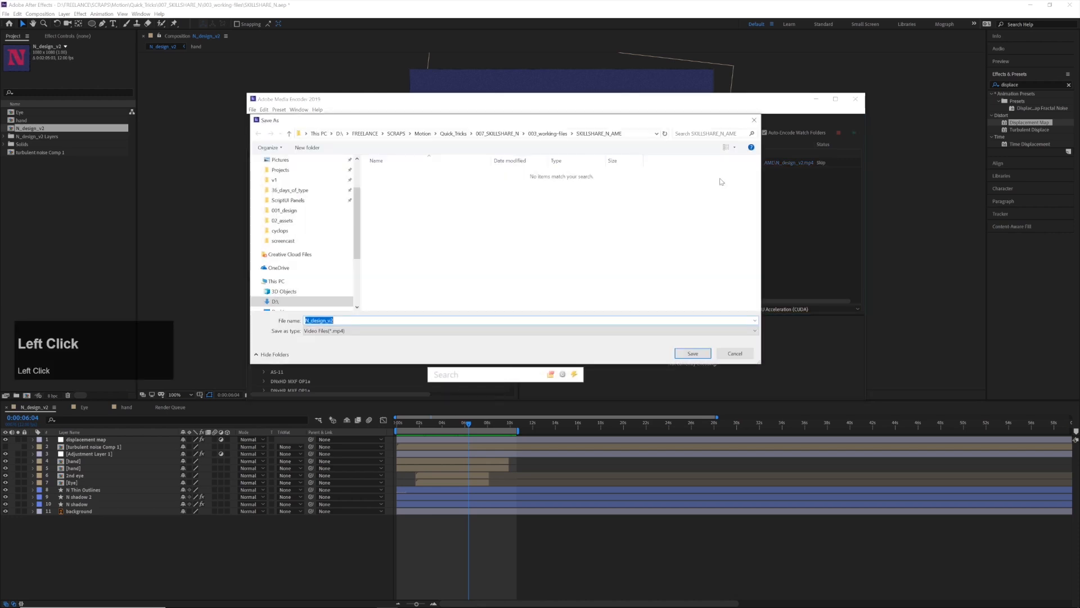
{"action": "left_click", "coordinate": [497, 134]}
{"action": "left_click", "coordinate": [413, 199]}
{"action": "double_click", "coordinate": [414, 200]}
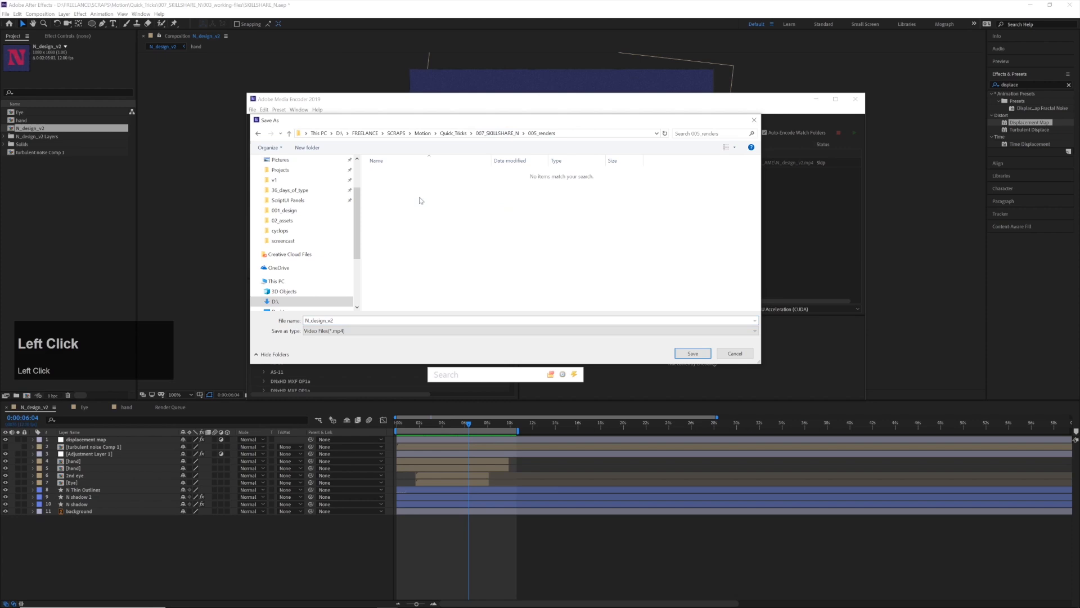
{"action": "left_click", "coordinate": [694, 354]}
Set the export format to H.264 with Export Audio turned off, and start encoding the queue
{"action": "left_click", "coordinate": [555, 160]}
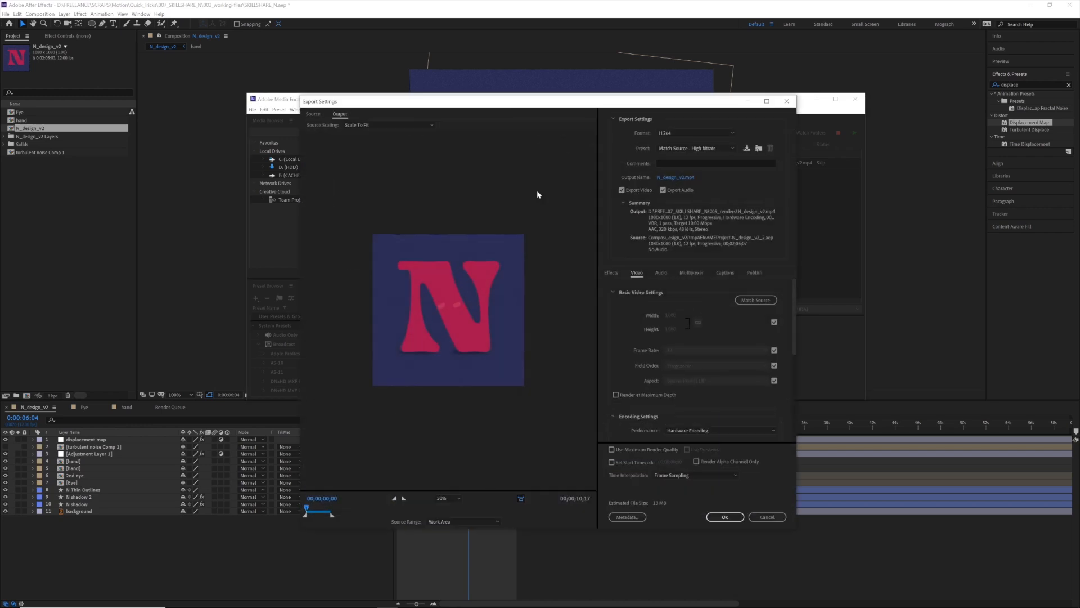
{"action": "left_click", "coordinate": [676, 134]}
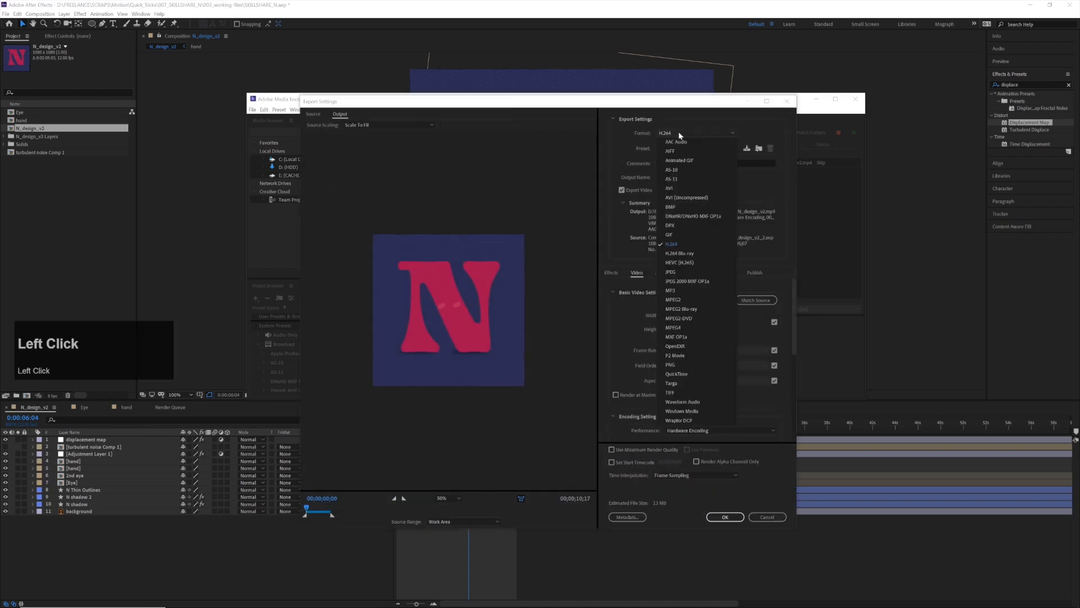
{"action": "left_click", "coordinate": [693, 246]}
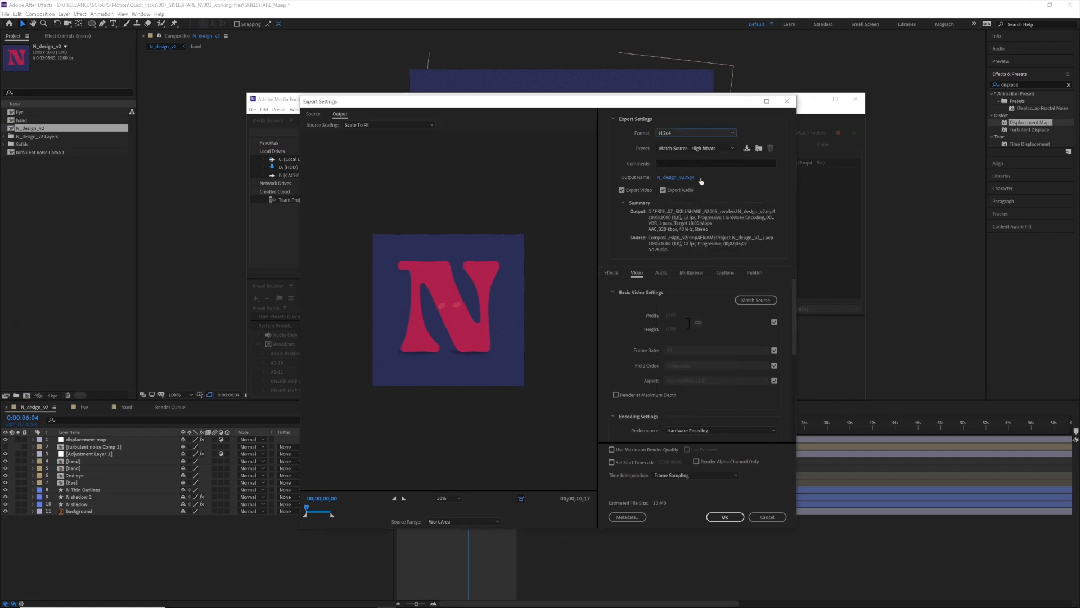
{"action": "scroll", "coordinate": [713, 315], "scroll_direction": "down", "scroll_amount": 5}
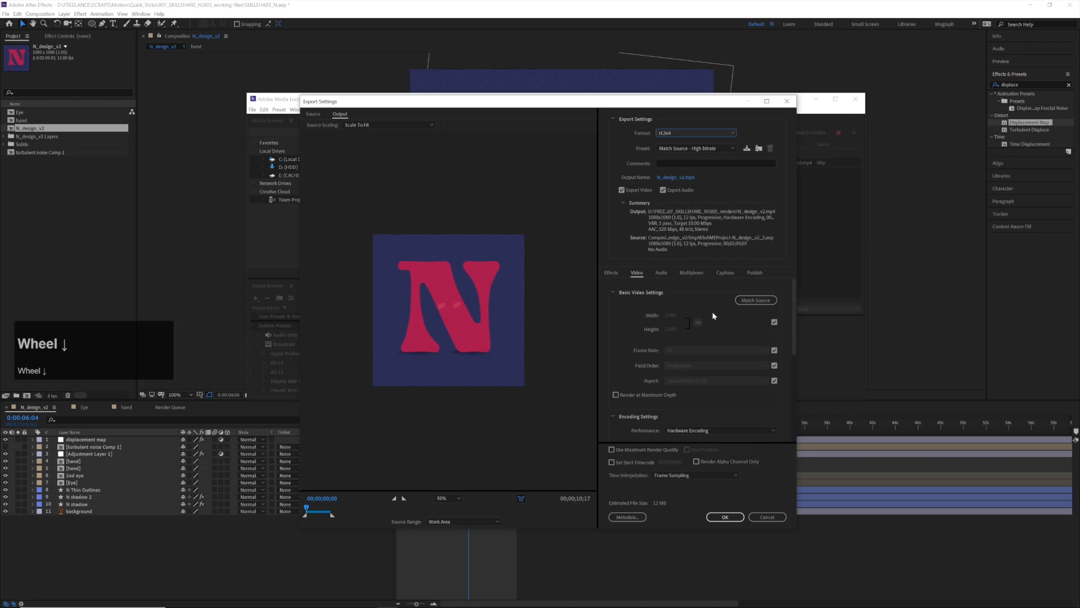
{"action": "scroll", "coordinate": [719, 317], "scroll_direction": "up", "scroll_amount": 5}
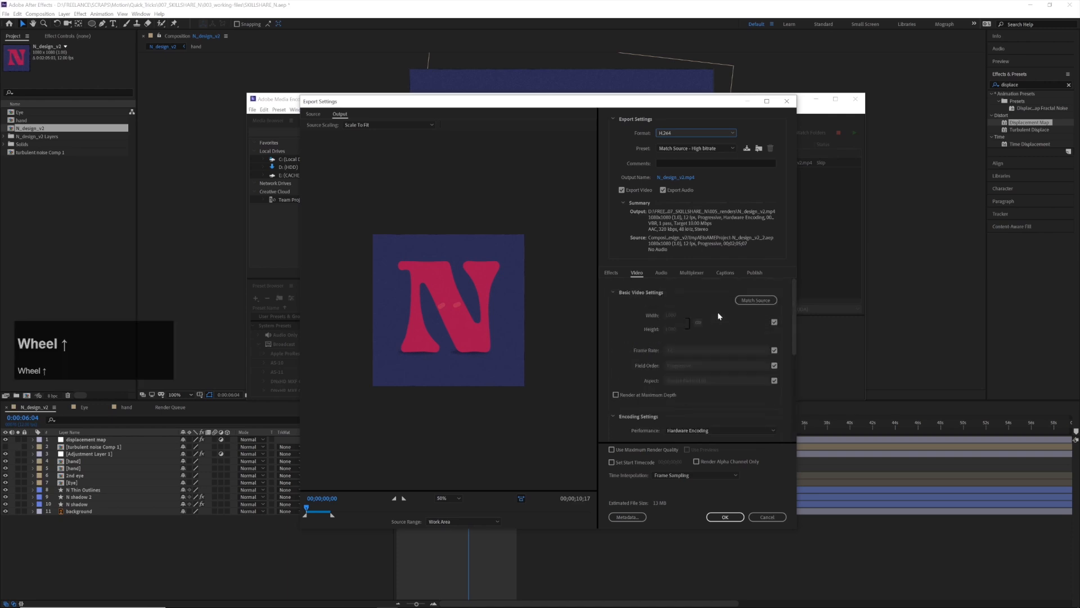
{"action": "left_click", "coordinate": [686, 191]}
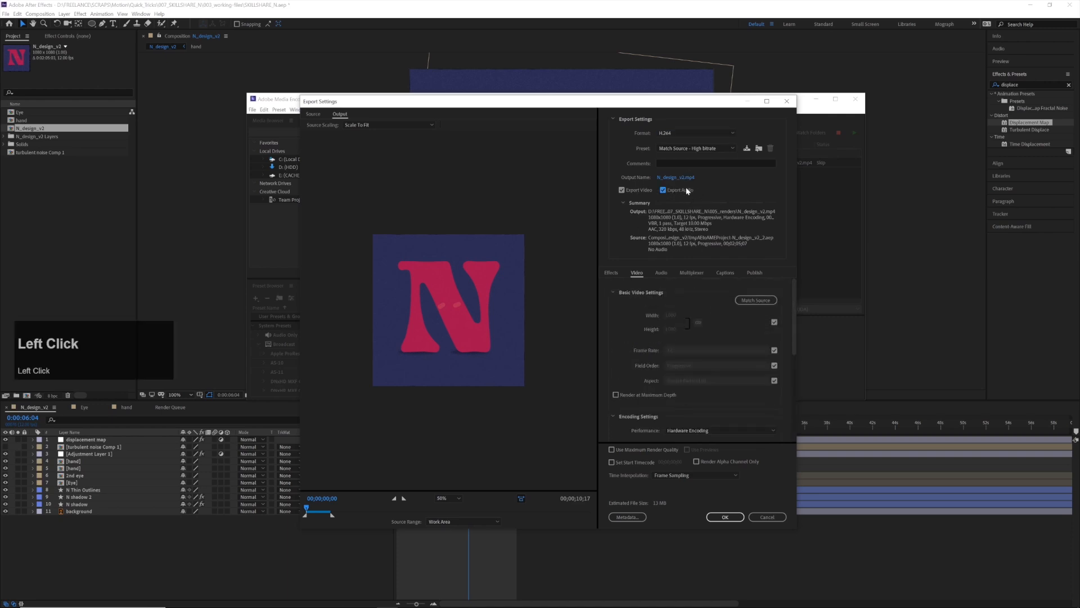
{"action": "scroll", "coordinate": [696, 359], "scroll_direction": "down", "scroll_amount": 5}
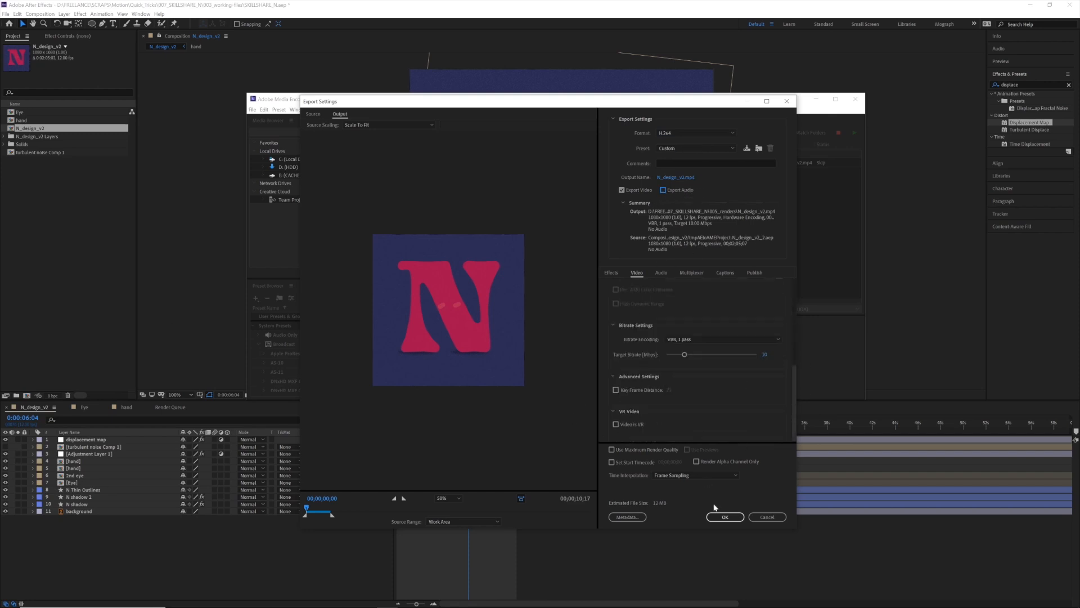
{"action": "left_click", "coordinate": [725, 519]}
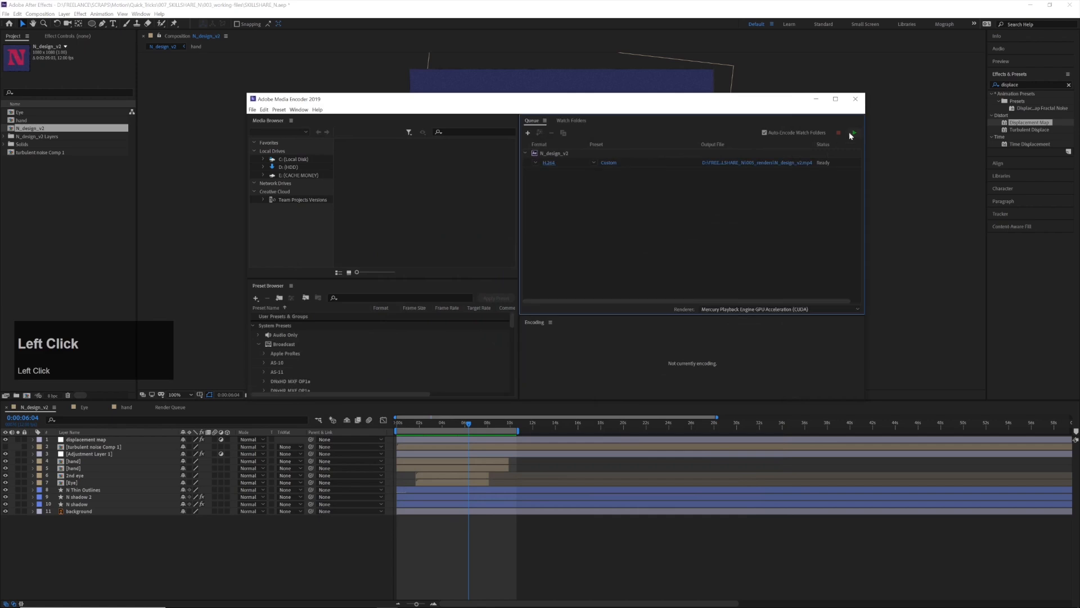
{"action": "left_click", "coordinate": [854, 134]}
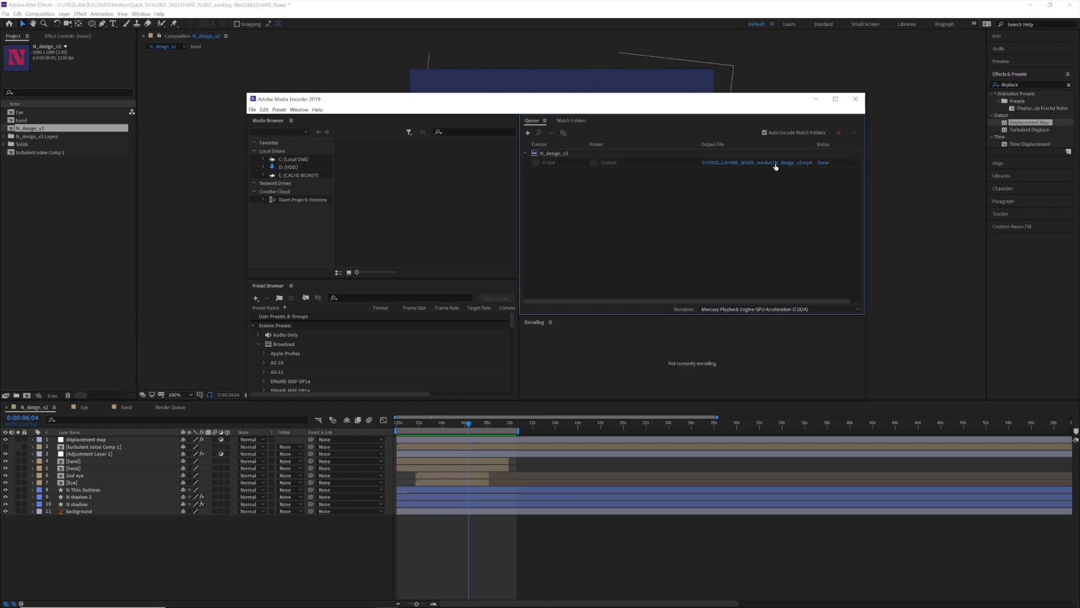
Open the output folder from the encoder queue and play the rendered N_design_v2 video to check the animation
{"action": "left_click", "coordinate": [774, 164]}
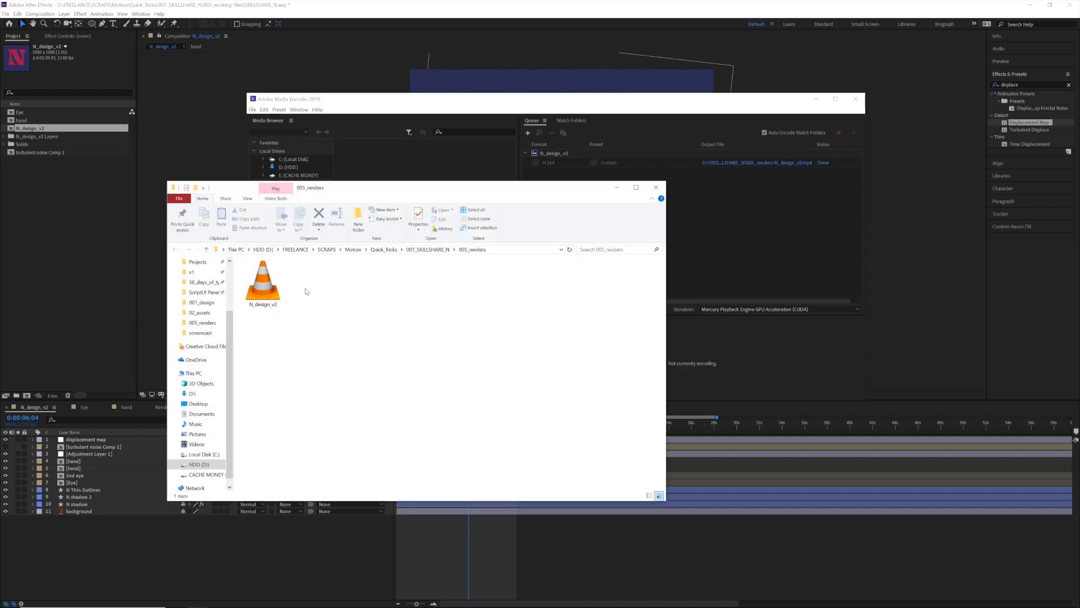
{"action": "left_click", "coordinate": [275, 294]}
{"action": "double_click", "coordinate": [274, 293]}
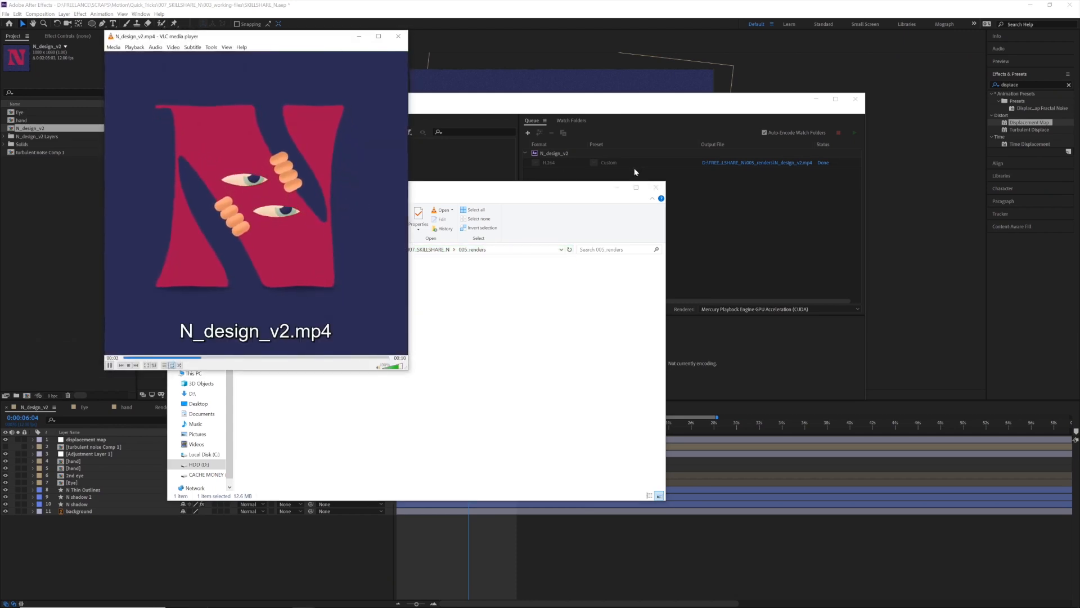
{"action": "left_click_drag", "start_coordinate": [328, 36], "coordinate": [646, 61]}
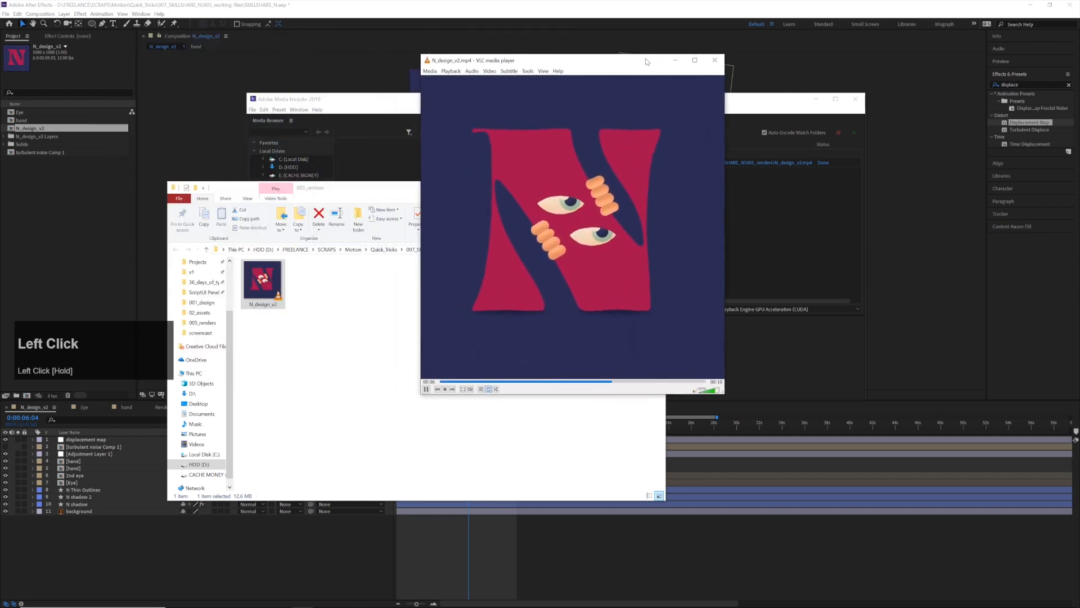